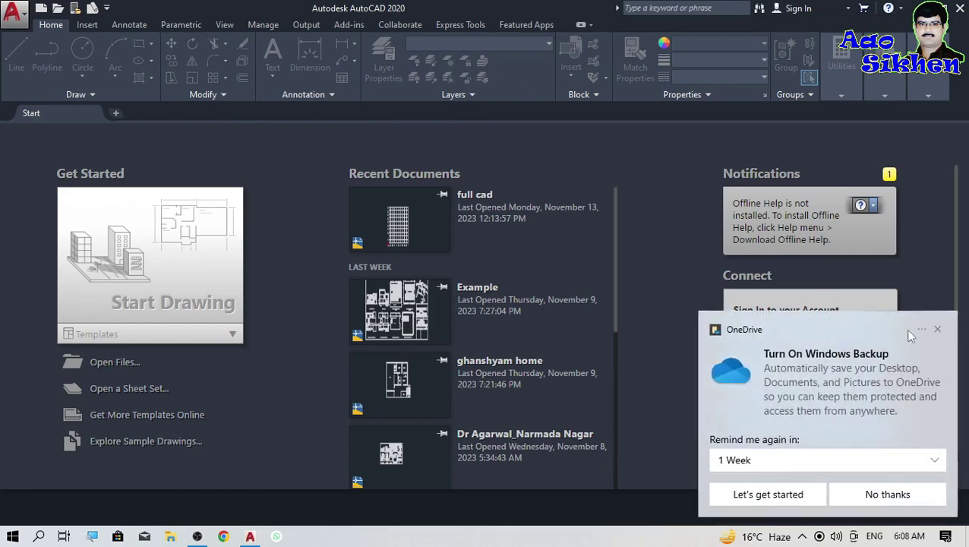
Step: Dismiss the OneDrive backup notification, then create blank drawings and close them again
click(937, 329)
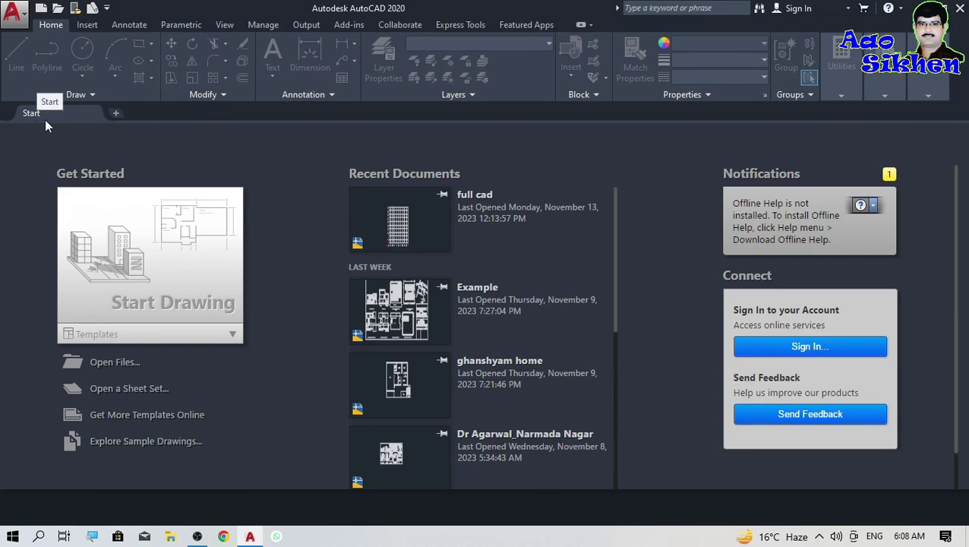
click(117, 113)
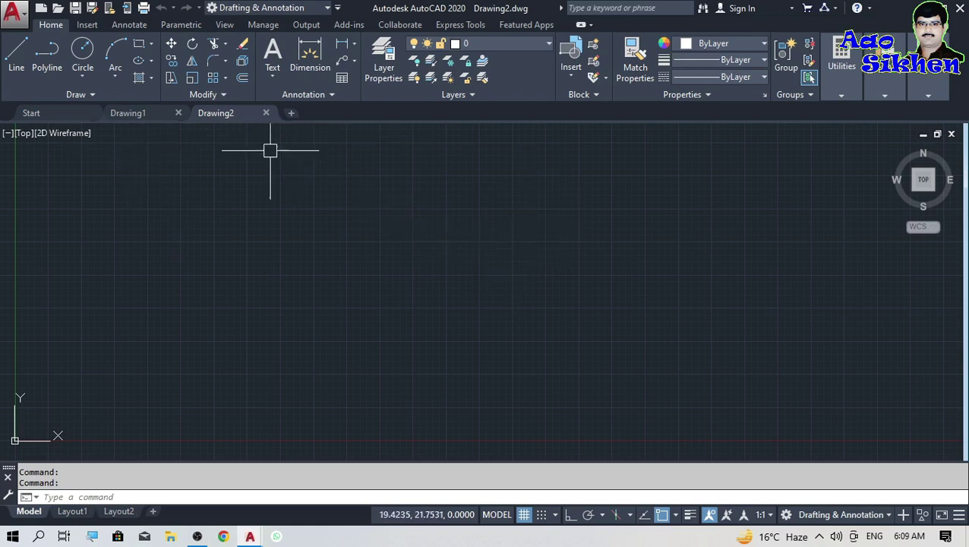
click(265, 113)
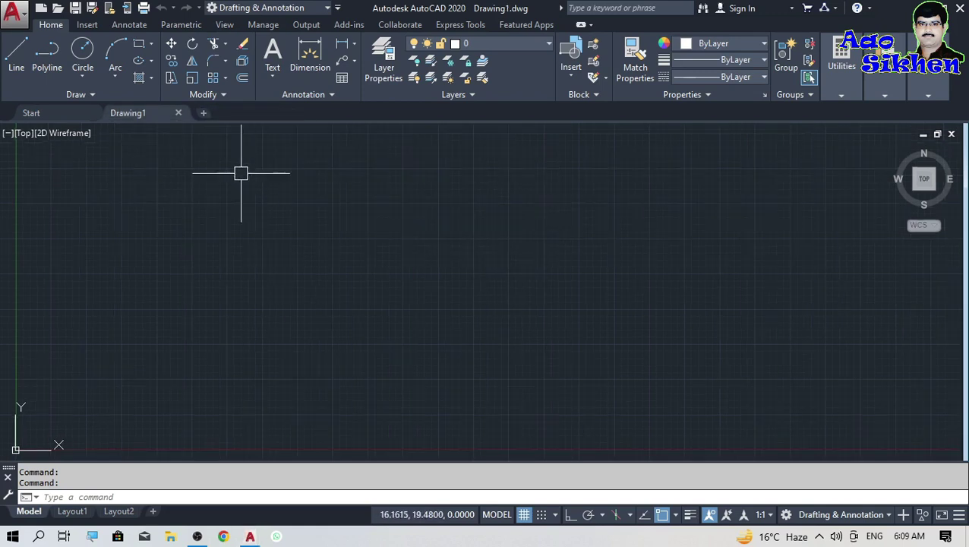
click(179, 113)
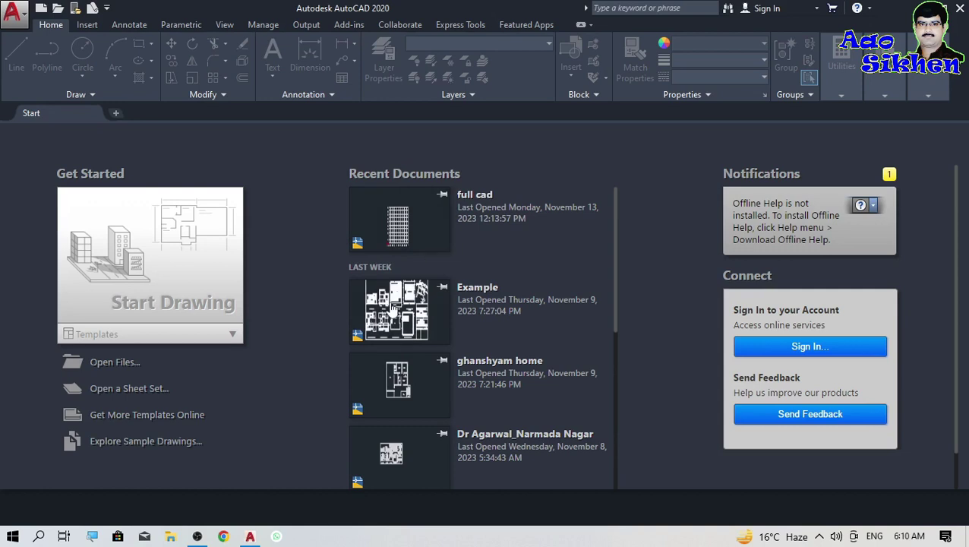
Step: Browse the recent documents, open the Example drawing to view its plans and elevations, and close it again
scroll(407, 288, down, 3)
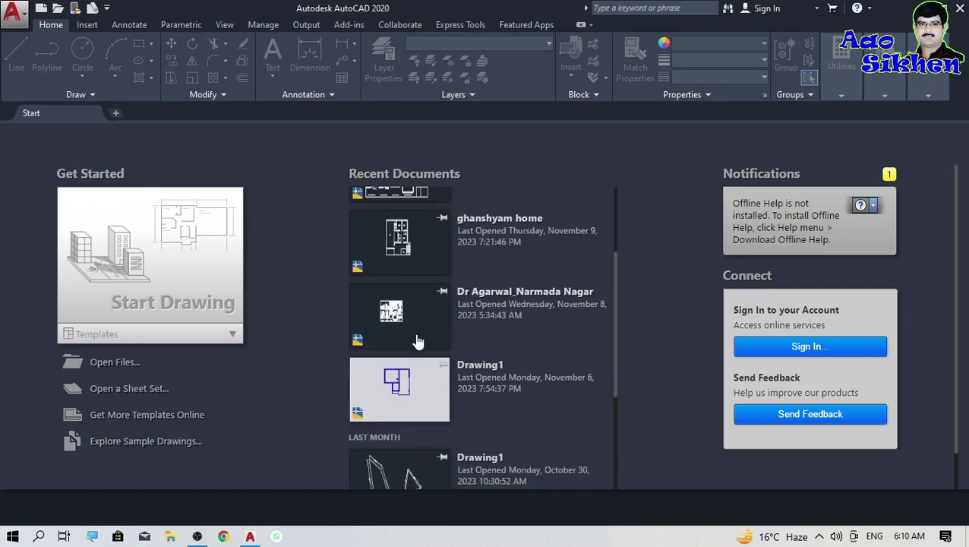
scroll(416, 338, down, 4)
scroll(420, 334, down, 2)
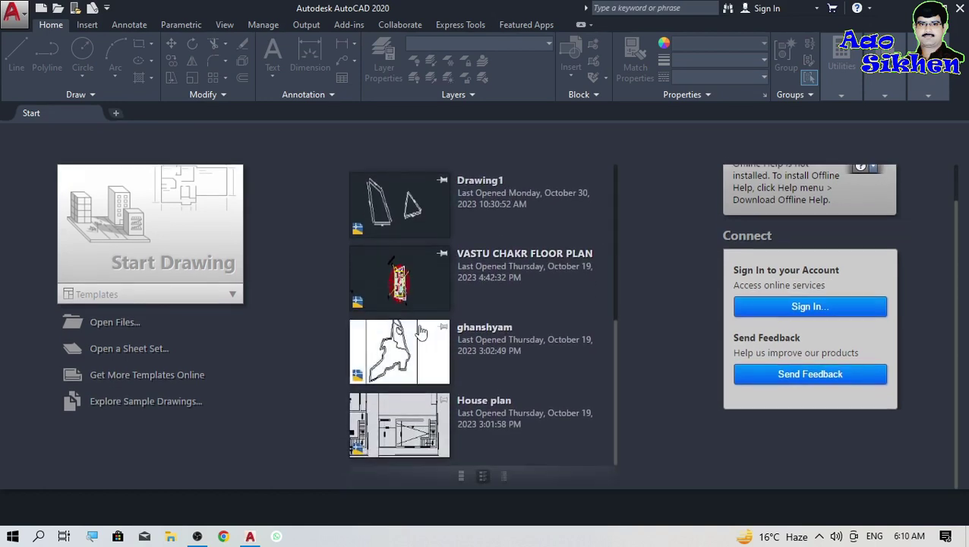
scroll(419, 354, up, 8)
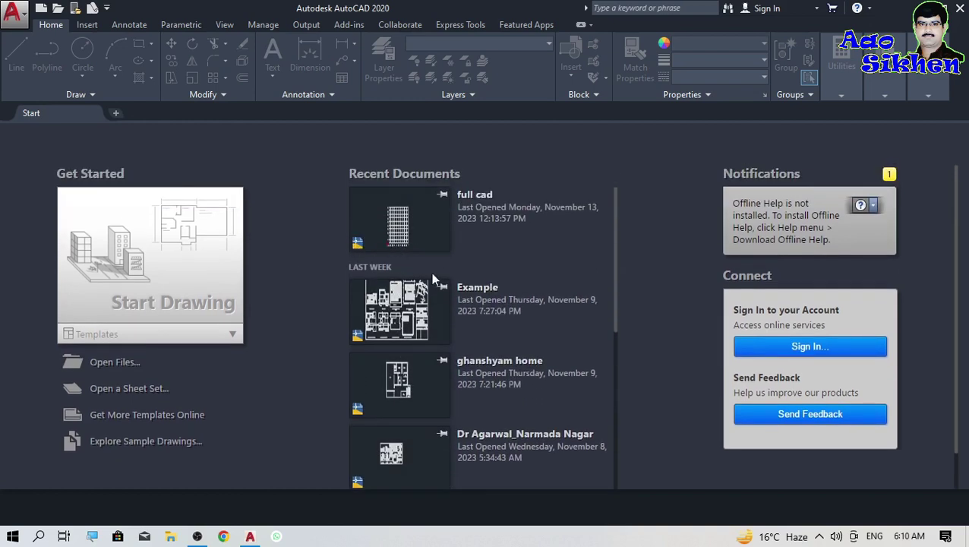
click(404, 310)
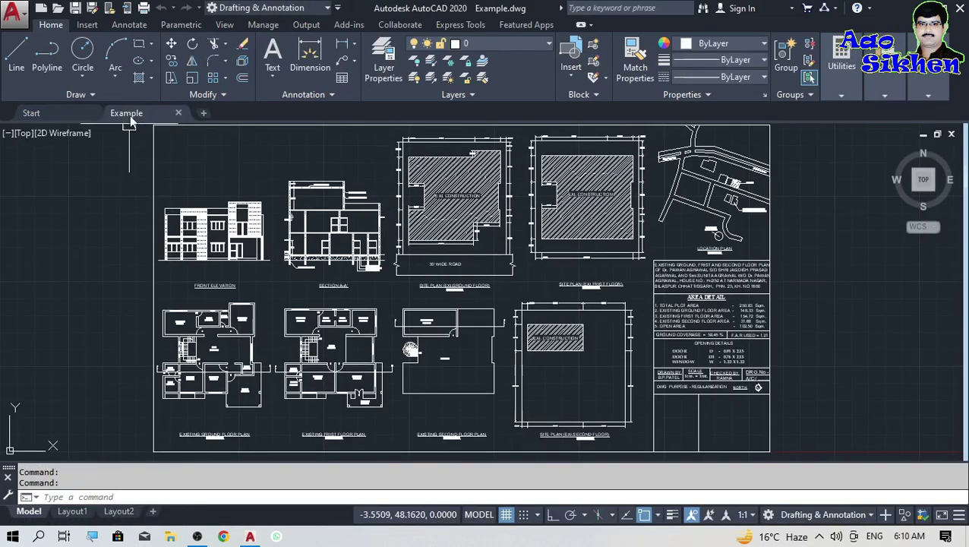
mouse_move(130, 120)
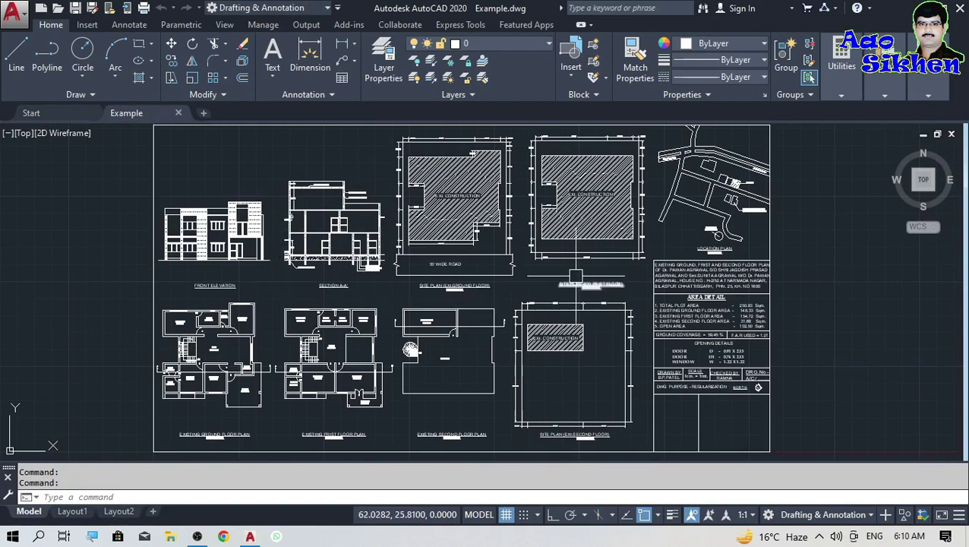
click(177, 114)
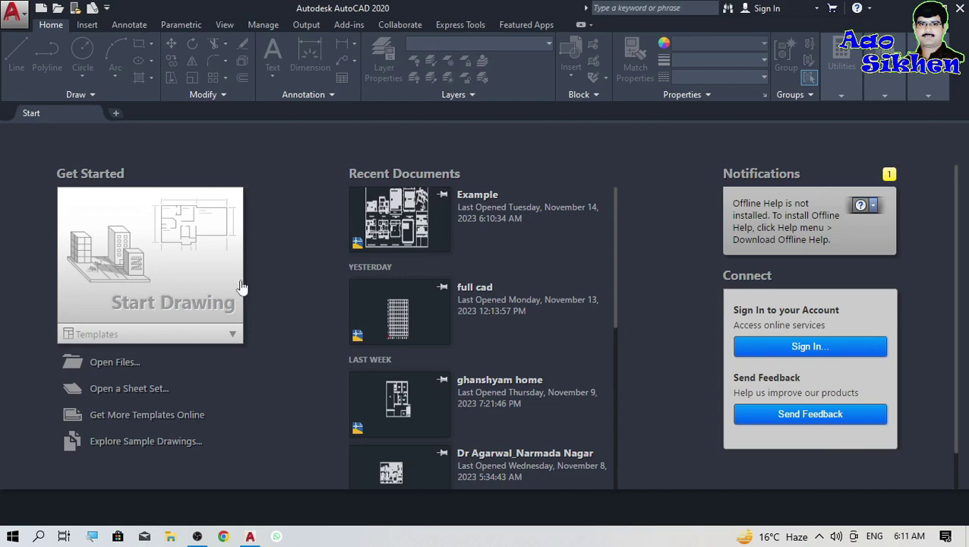
Step: Start a new blank drawing from the start page
click(158, 269)
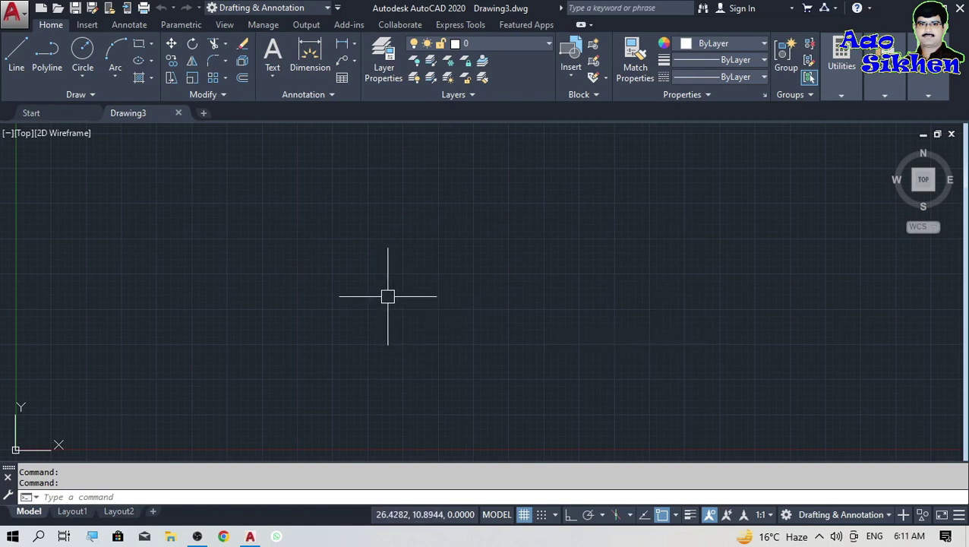
Step: Try switching the drawing grid off and back on, and choose WCS as the coordinate system
key(F7)
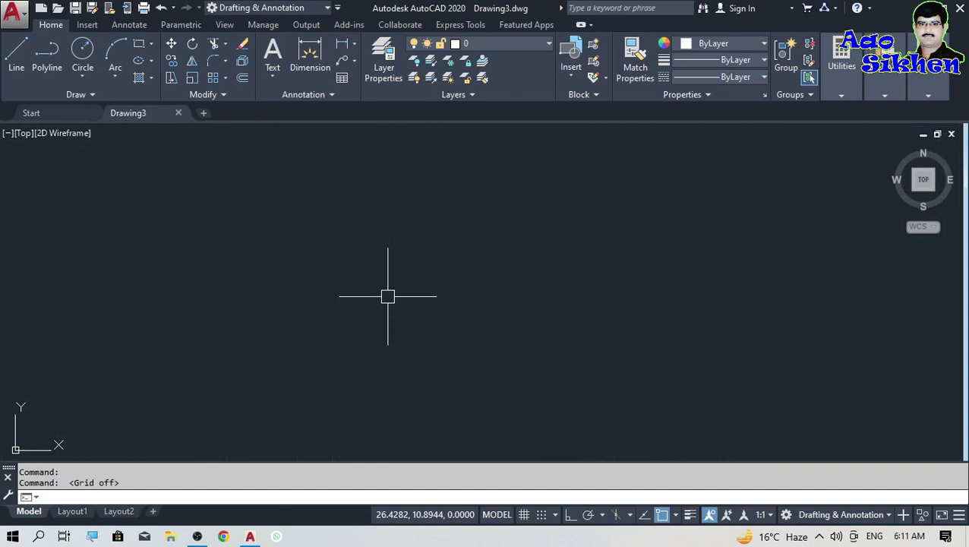
key(F7)
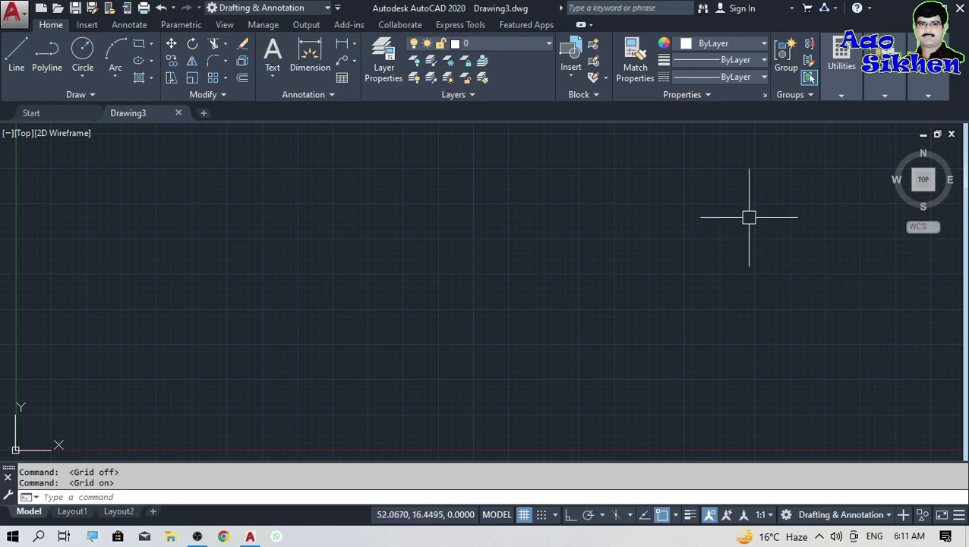
click(925, 230)
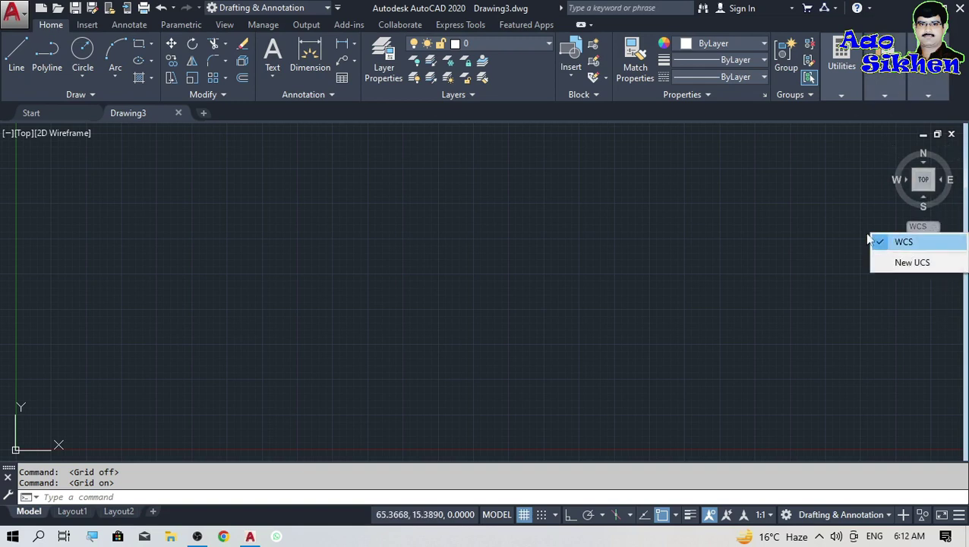
click(903, 242)
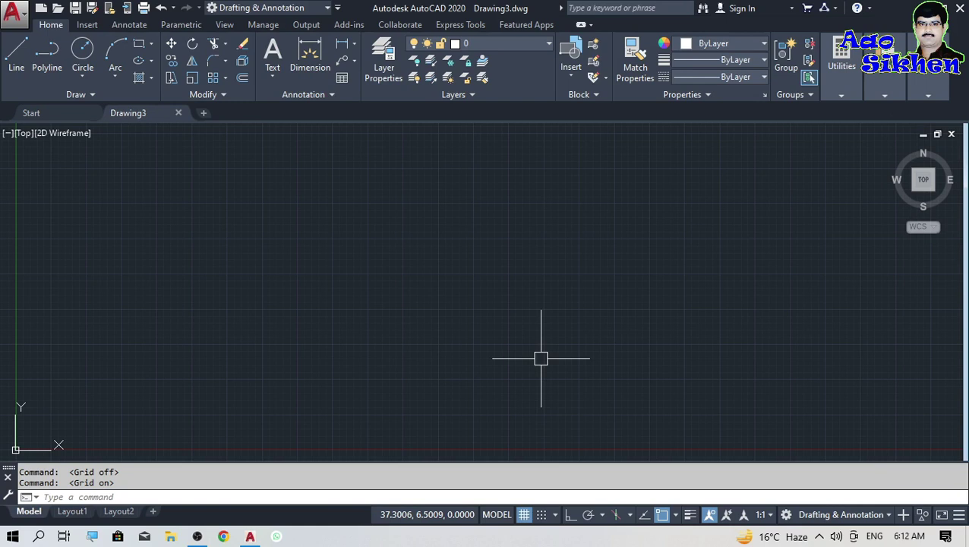
Step: Set the drawing units to Decimal length with 0.00 precision and Millimeters as the insertion scale
text(un)
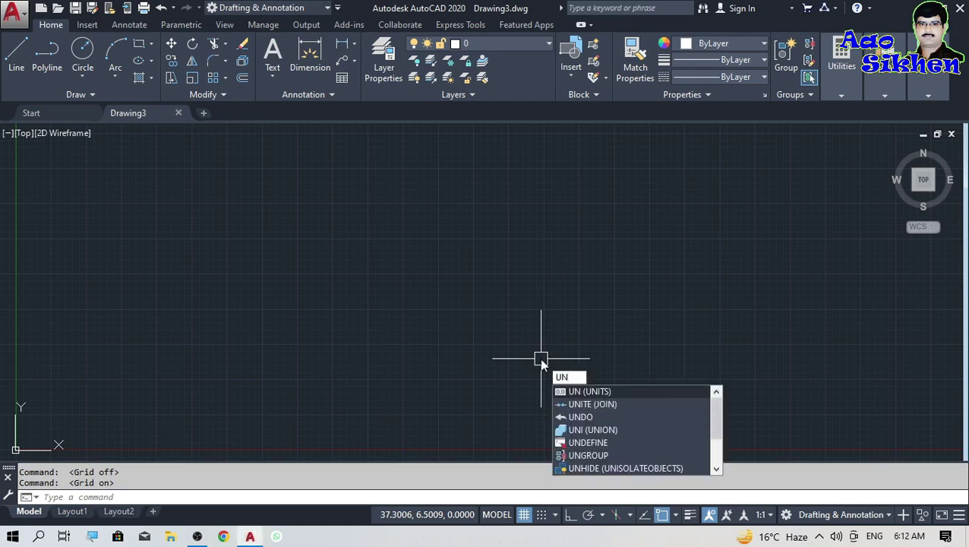
key(Return)
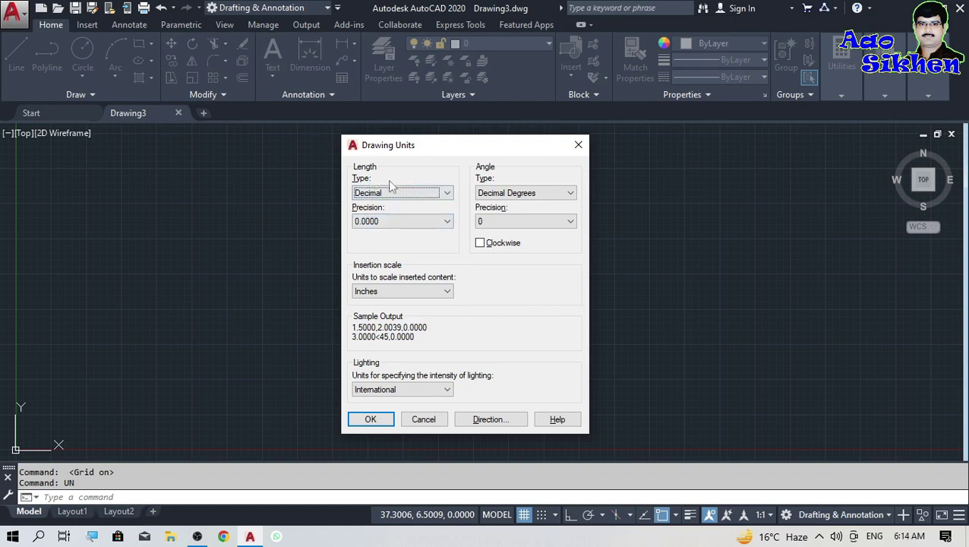
click(448, 195)
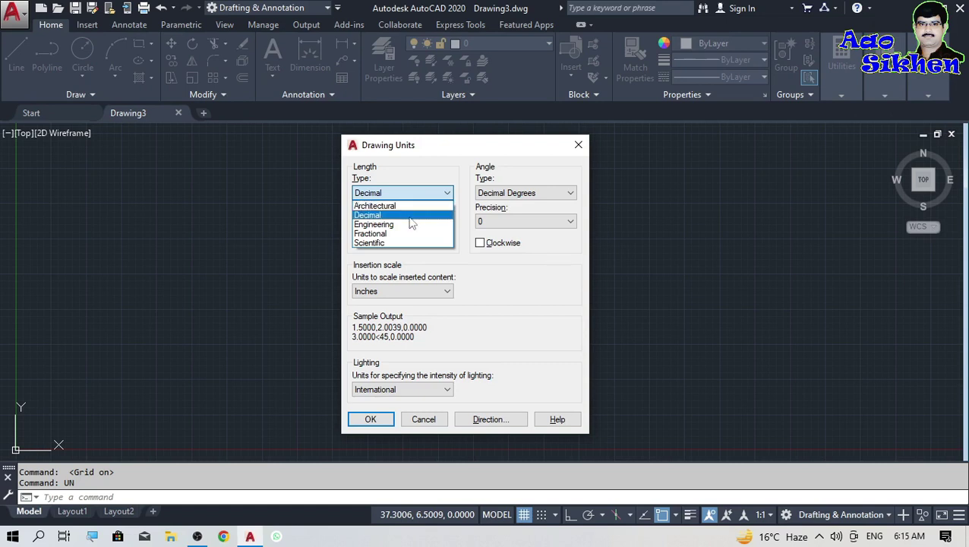
click(409, 216)
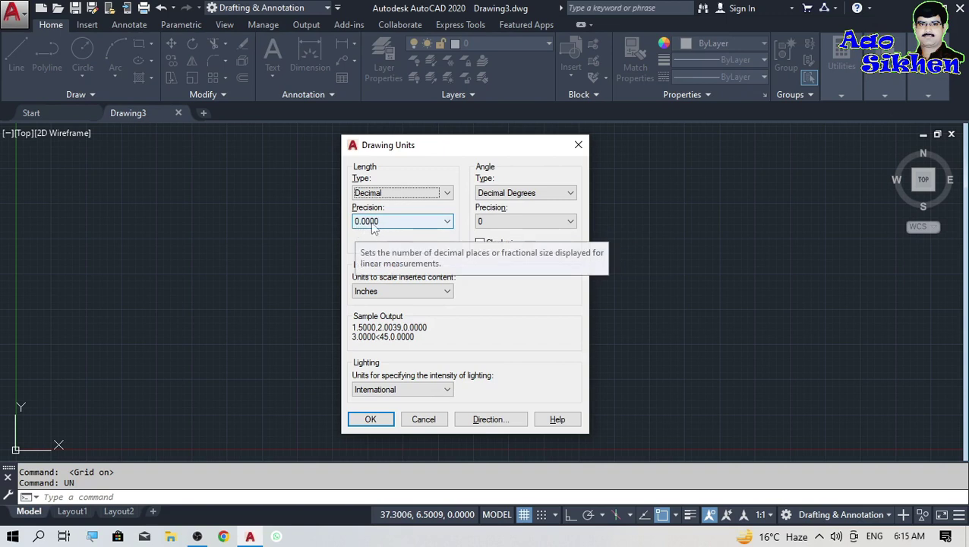
click(448, 221)
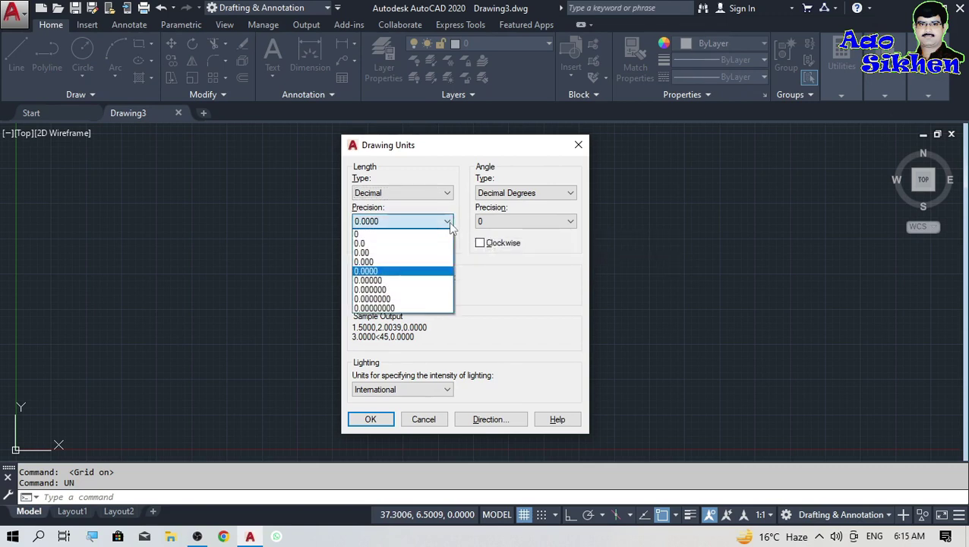
click(371, 253)
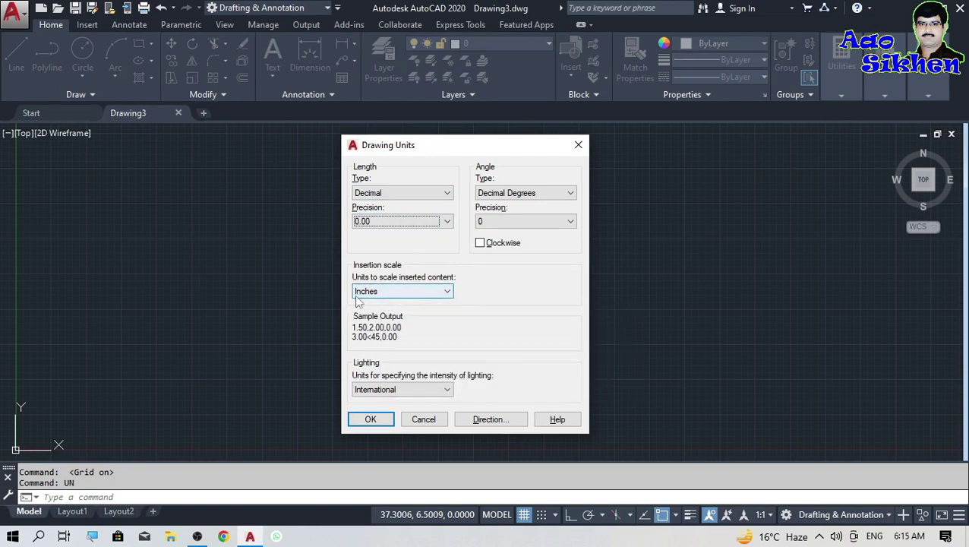
click(448, 292)
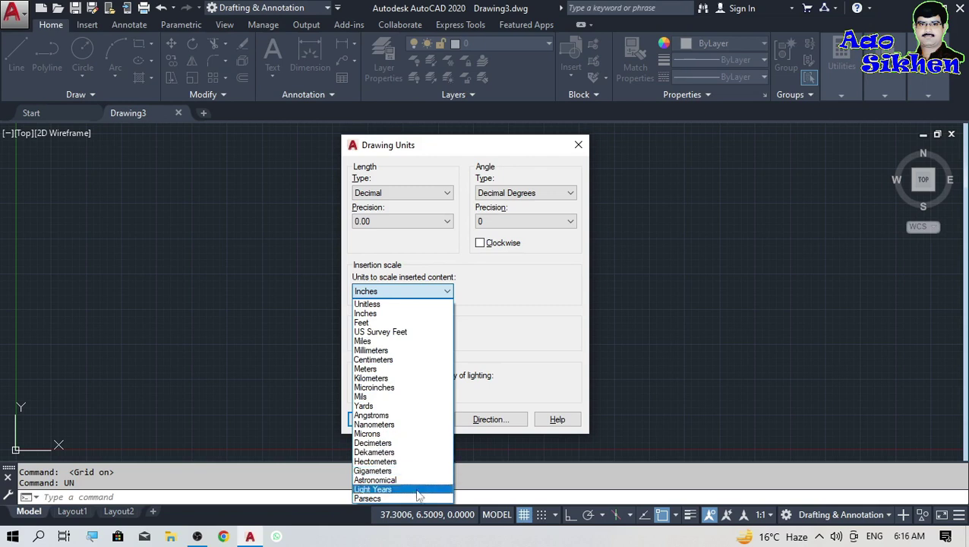
click(410, 352)
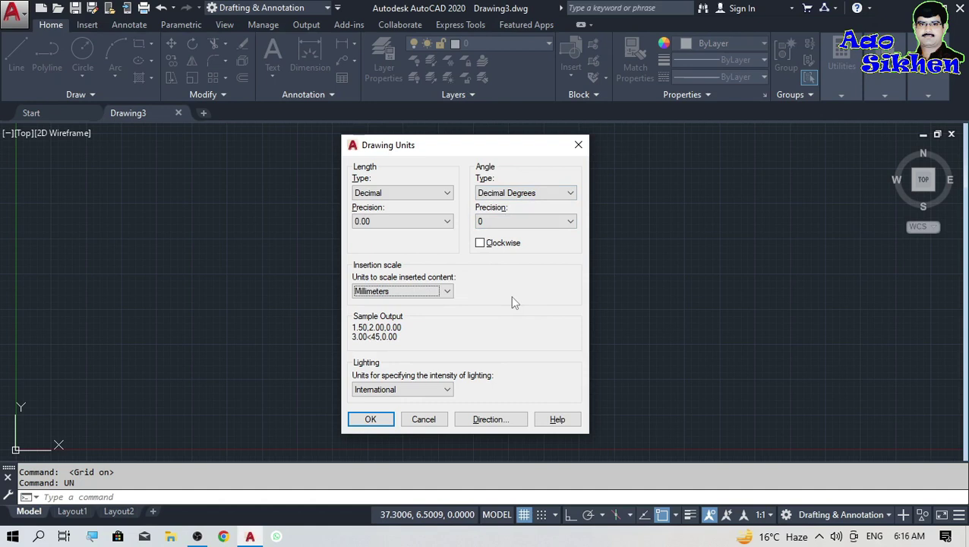
Step: Try the Deg/Min/Sec angle type in the drawing units and look through its precision options
click(546, 194)
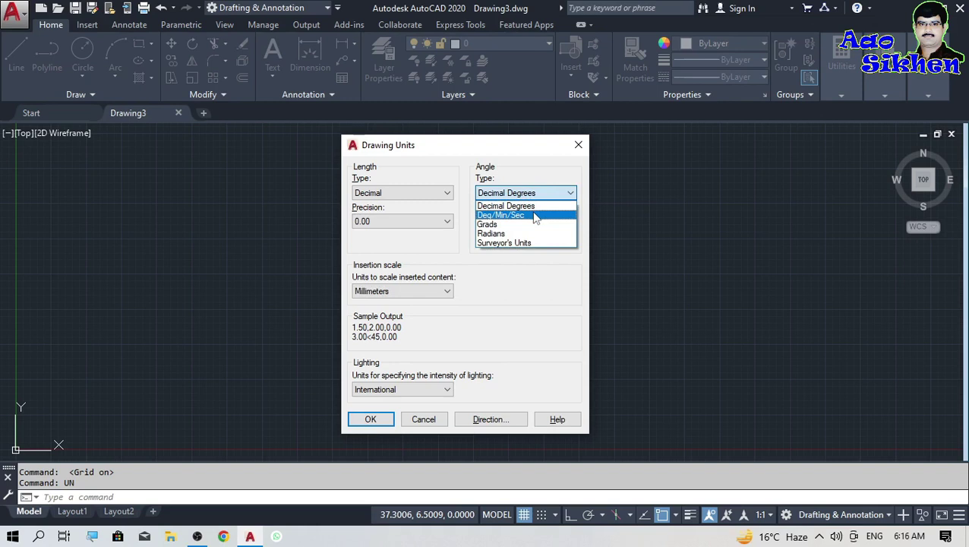
click(536, 216)
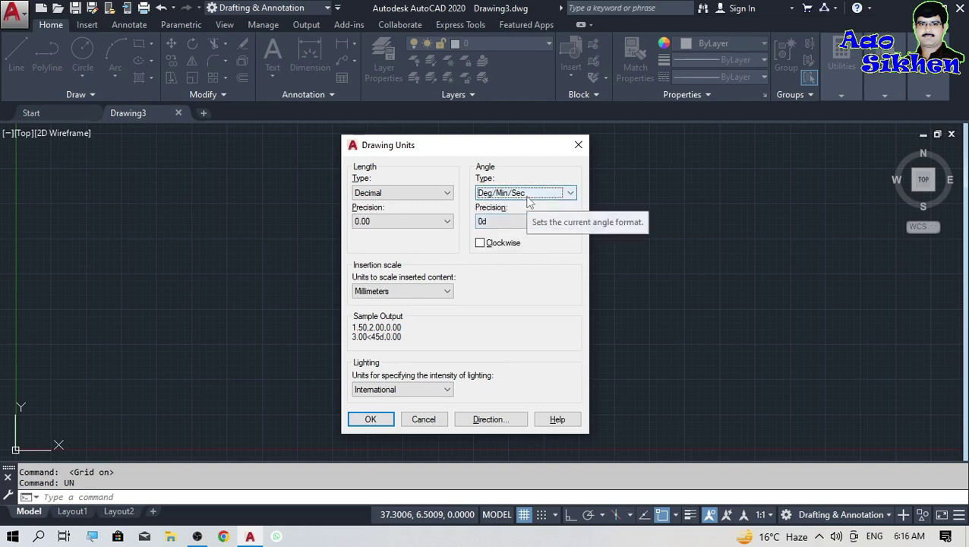
click(550, 195)
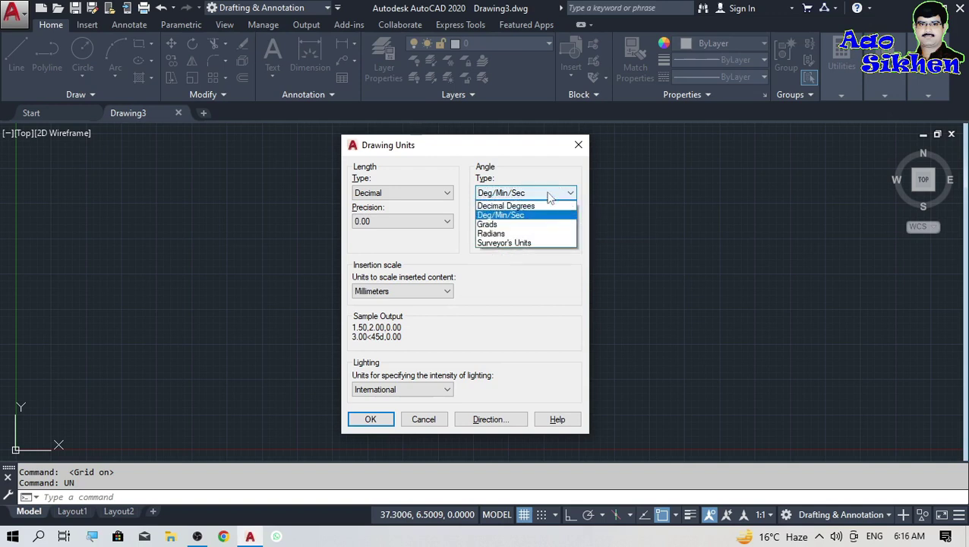
click(544, 208)
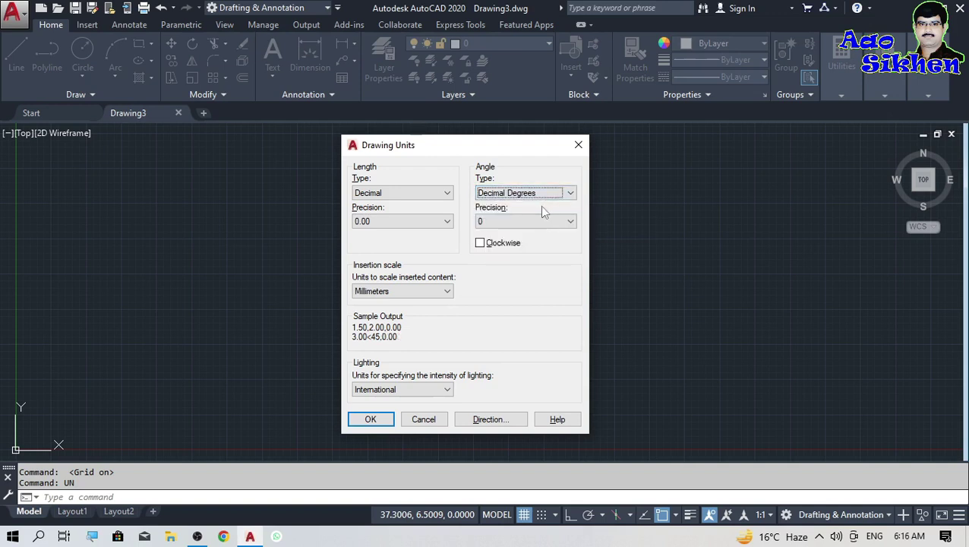
click(541, 196)
click(538, 216)
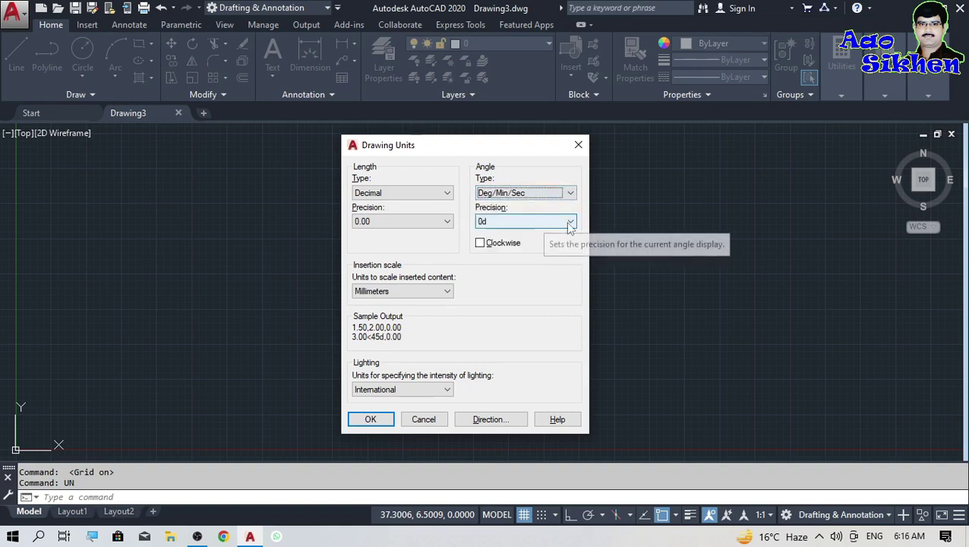
click(571, 222)
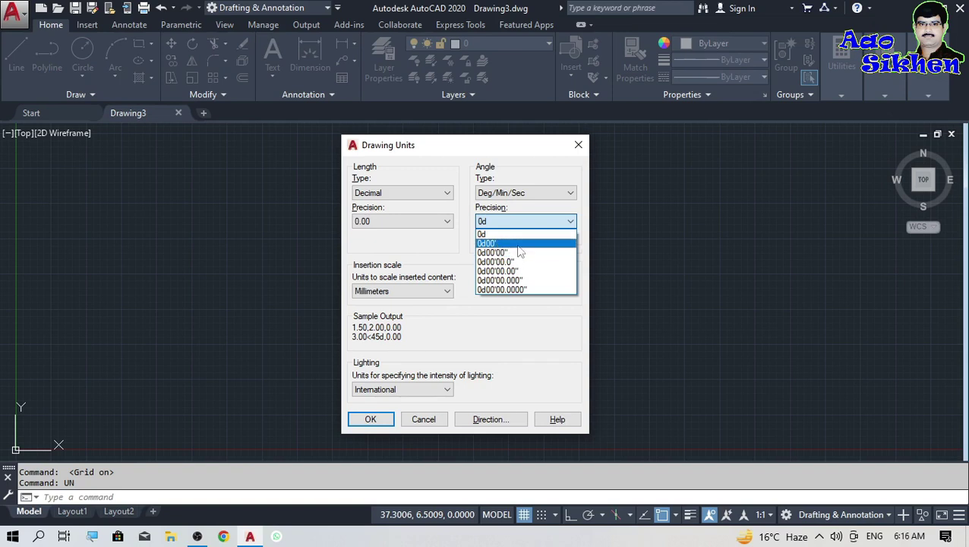
click(530, 213)
Step: Set the angle type to Decimal Degrees and apply the drawing units settings
click(541, 194)
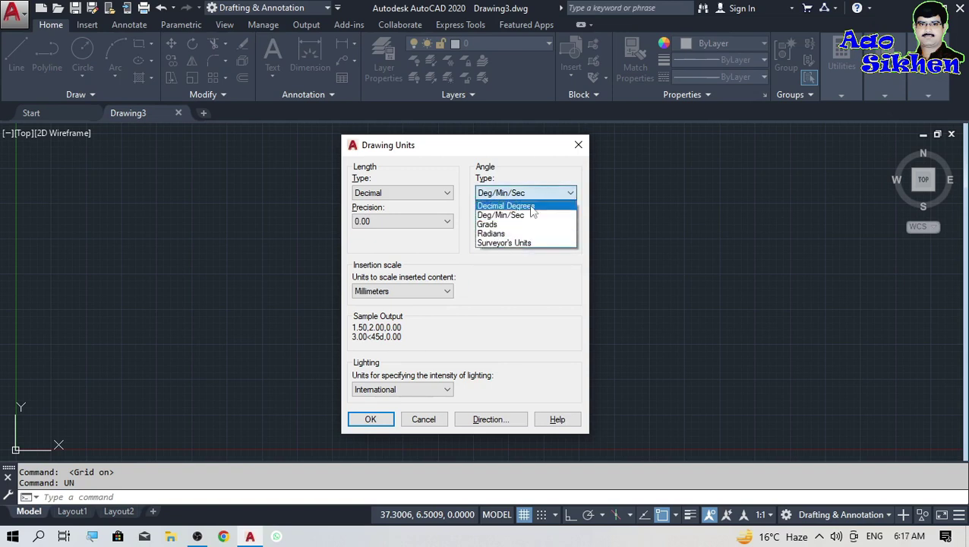
click(524, 201)
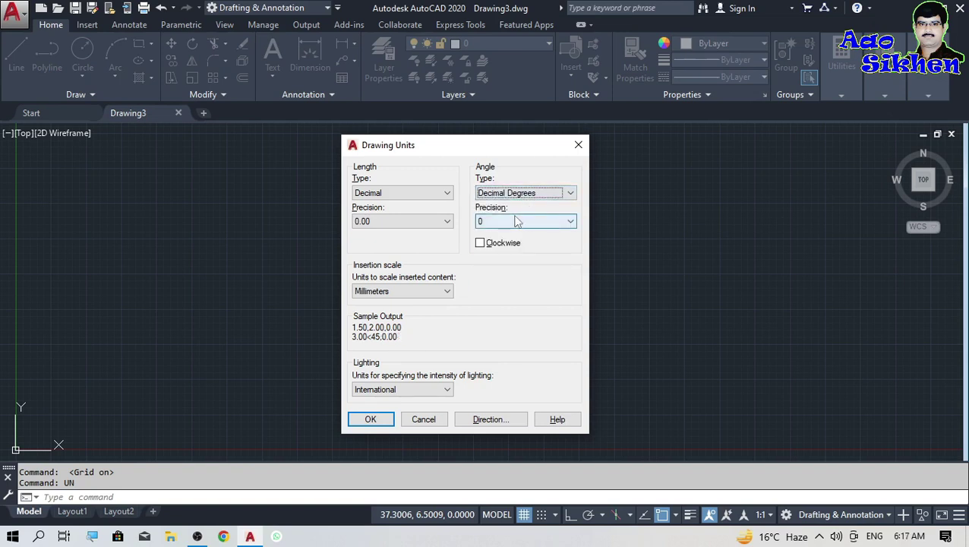
click(376, 420)
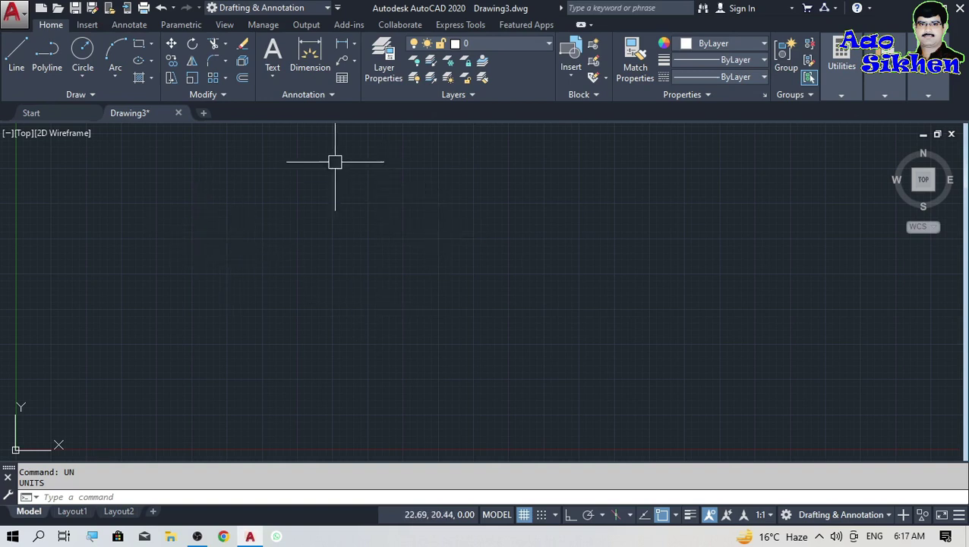
Step: Draw a horizontal rectangle near the middle of the drawing area
click(139, 46)
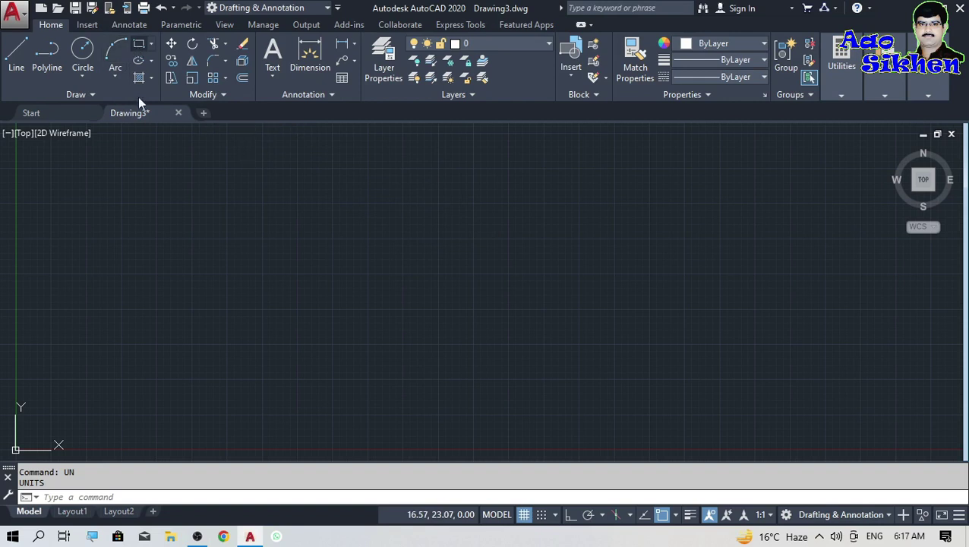
click(344, 251)
click(551, 344)
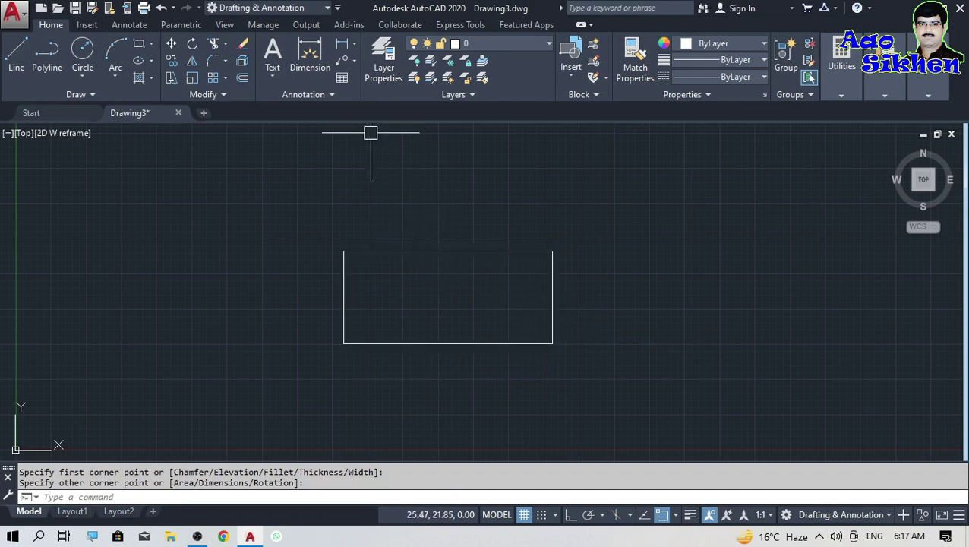
Step: Add a linear dimension to the rectangle's top edge, with its dimension line on the edge
click(342, 43)
click(343, 252)
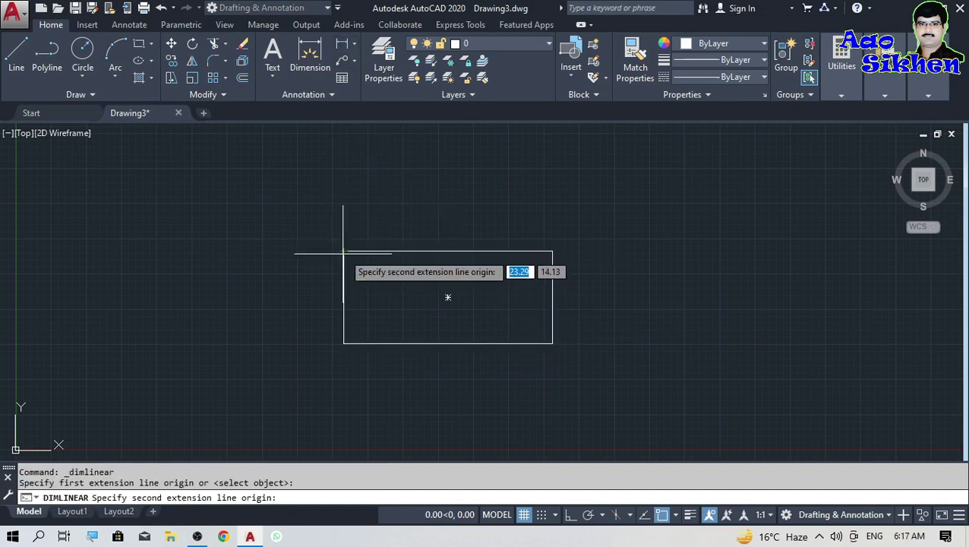
click(553, 251)
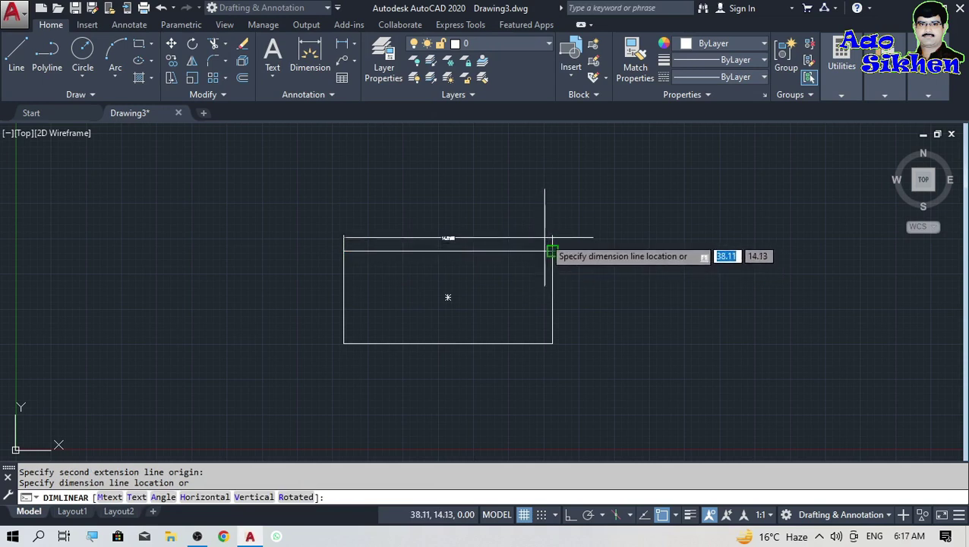
click(543, 249)
Step: Turn object snap off and move the top edge's dimension line slightly above the rectangle
scroll(447, 252, up, 5)
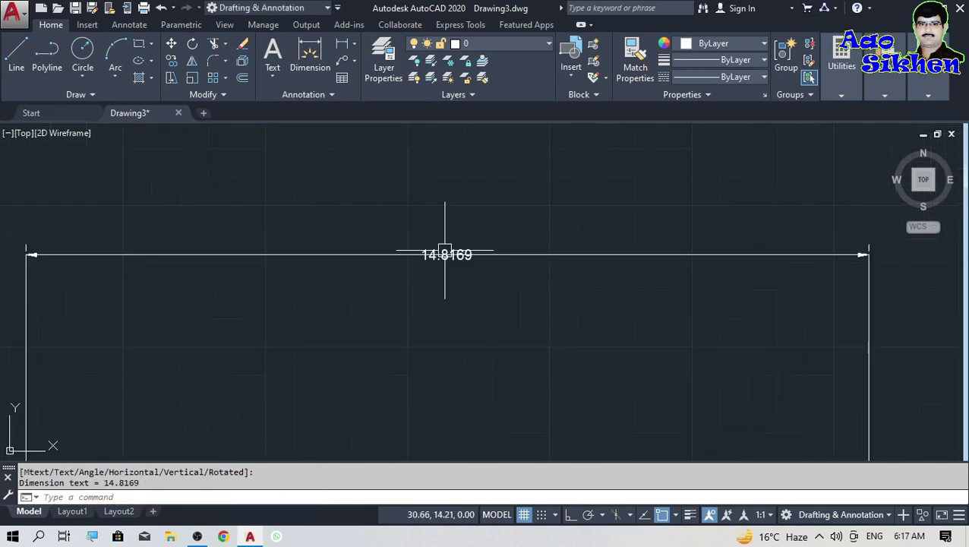
click(434, 255)
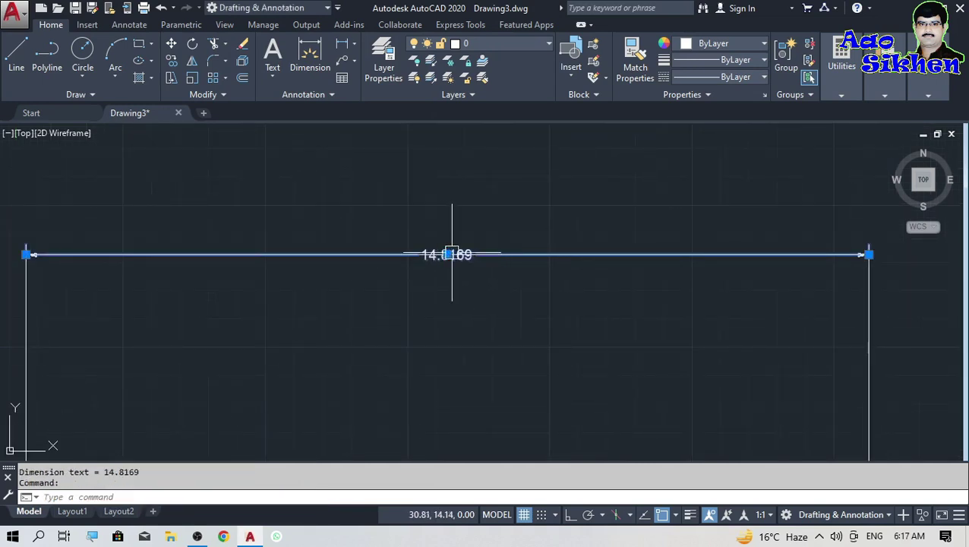
click(447, 254)
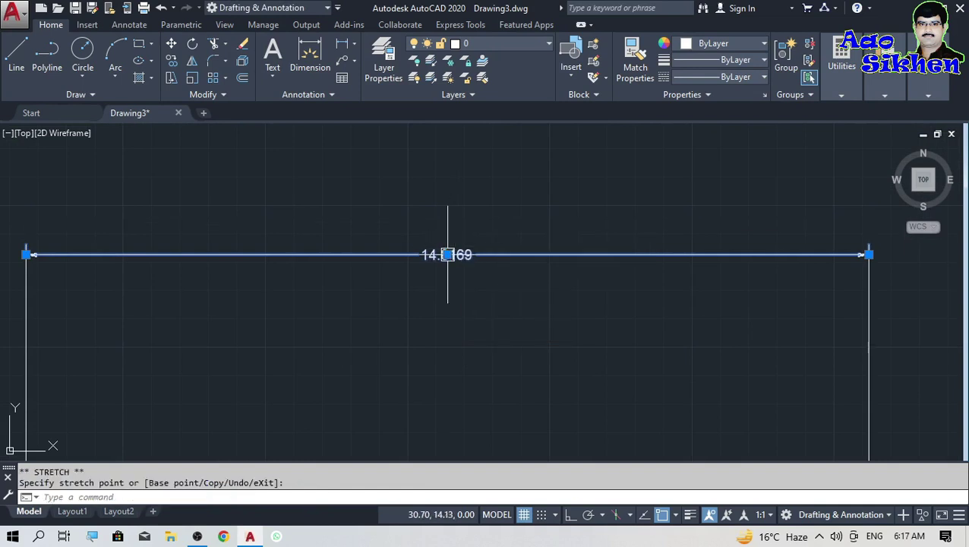
key(F2)
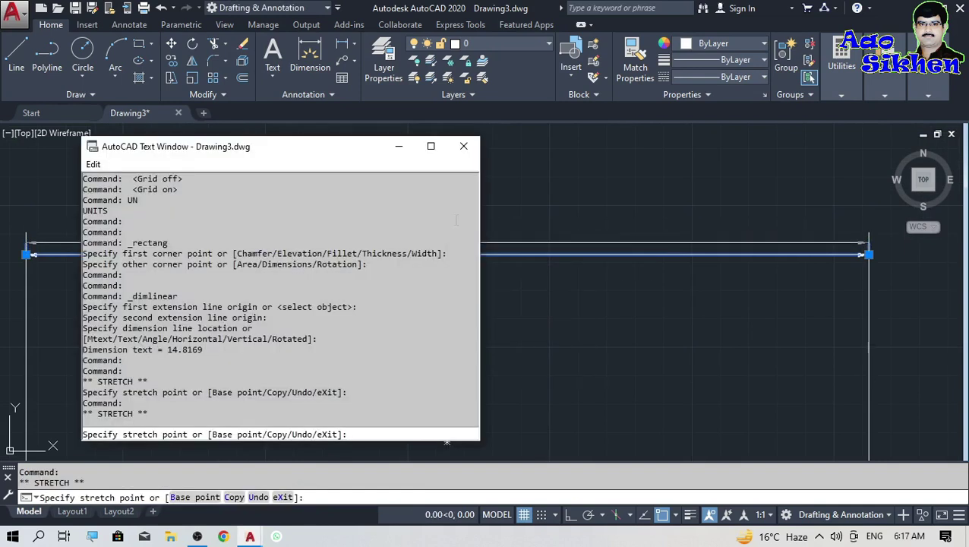
click(464, 144)
key(F3)
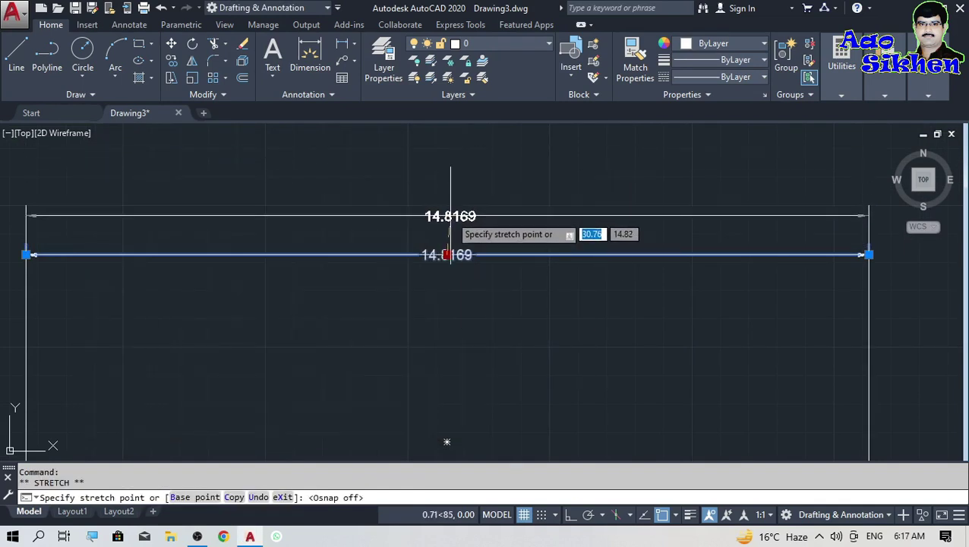
click(450, 219)
mouse_move(452, 222)
key(Escape)
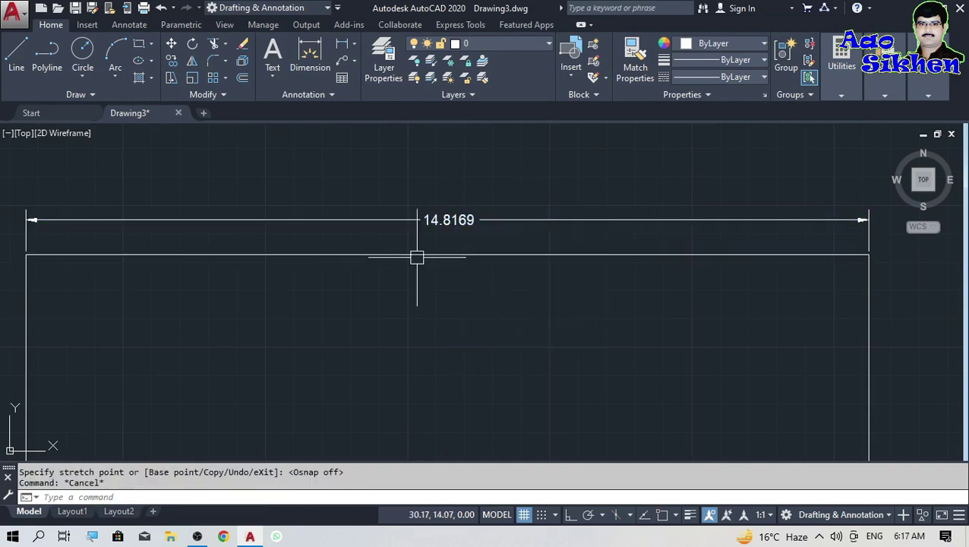
Step: Examine the text, arrowheads and extension lines of the dimension above the rectangle at both ends
scroll(414, 243, down, 4)
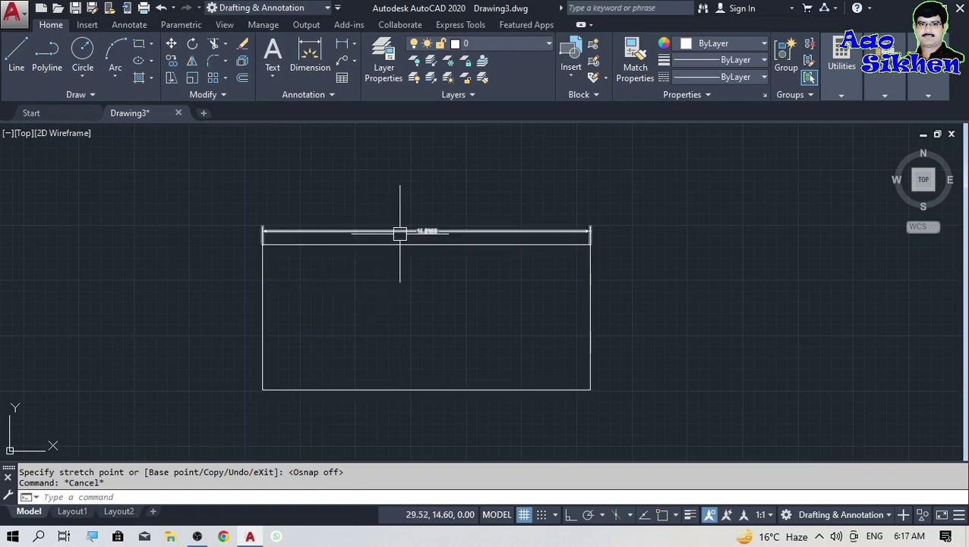
scroll(398, 232, up, 2)
scroll(531, 249, up, 2)
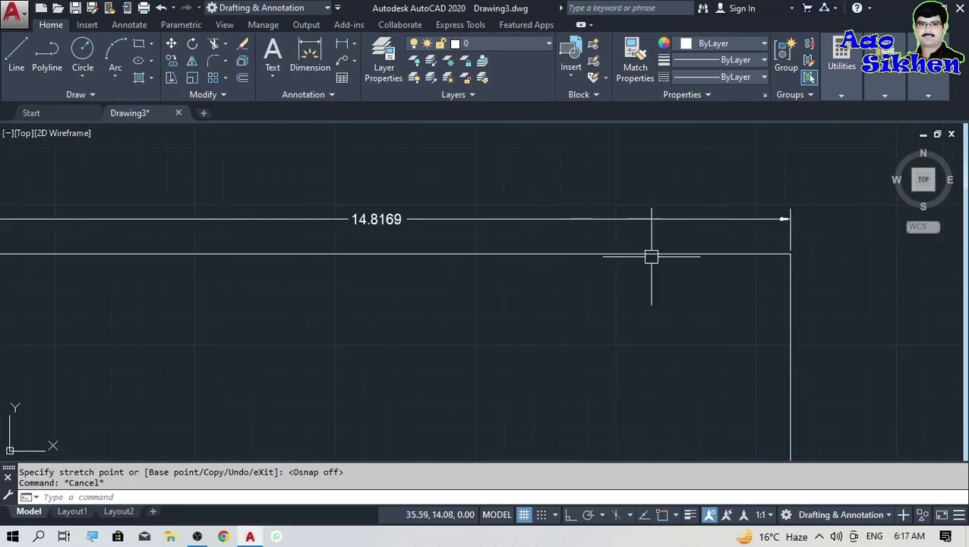
scroll(630, 260, down, 2)
scroll(232, 262, up, 2)
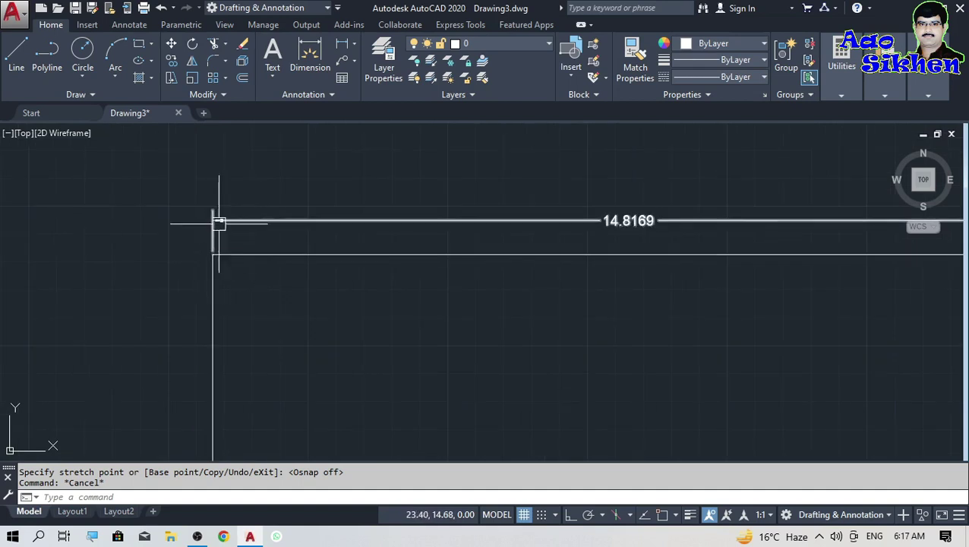
scroll(221, 218, up, 3)
scroll(164, 214, down, 2)
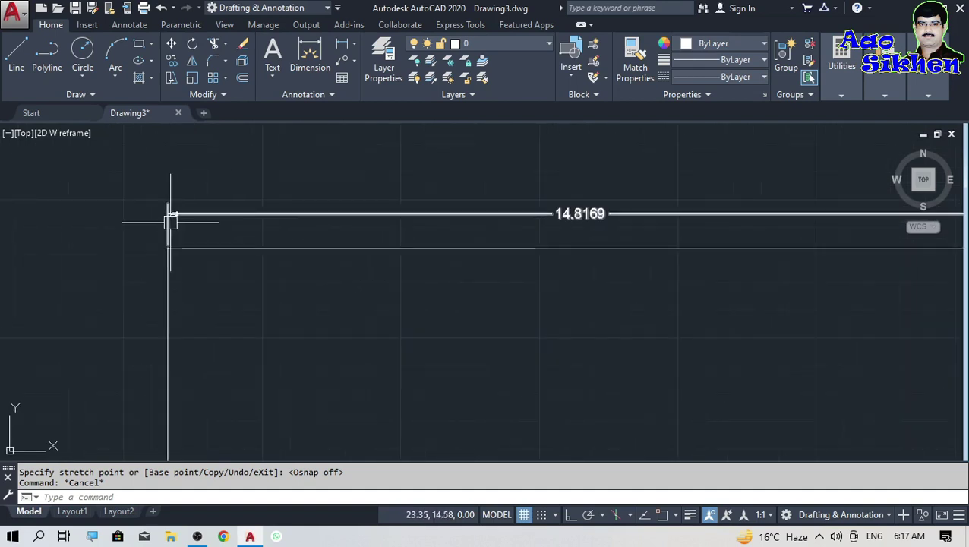
scroll(168, 219, down, 2)
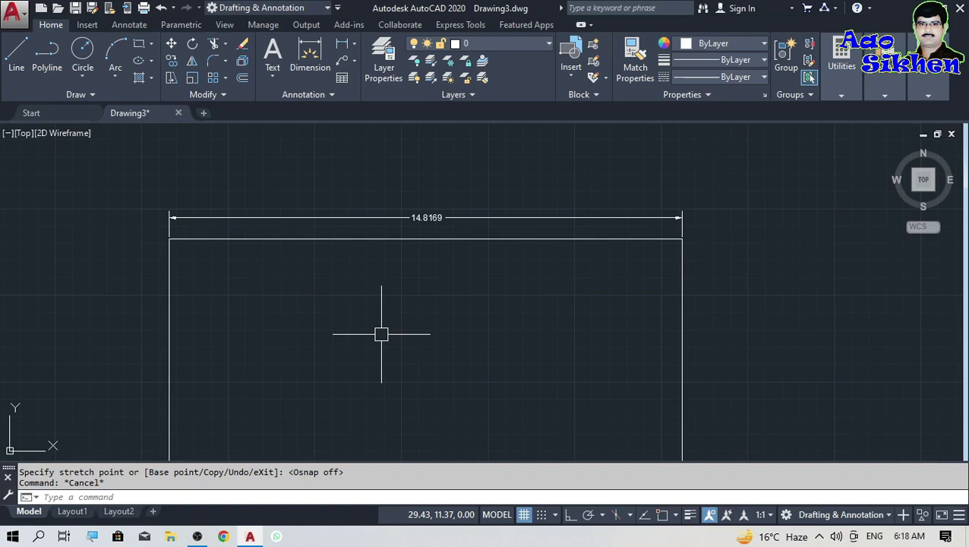
Step: Open the Standard dimension style for modification, keeping the dimension in the drawing visible beside it
text(d)
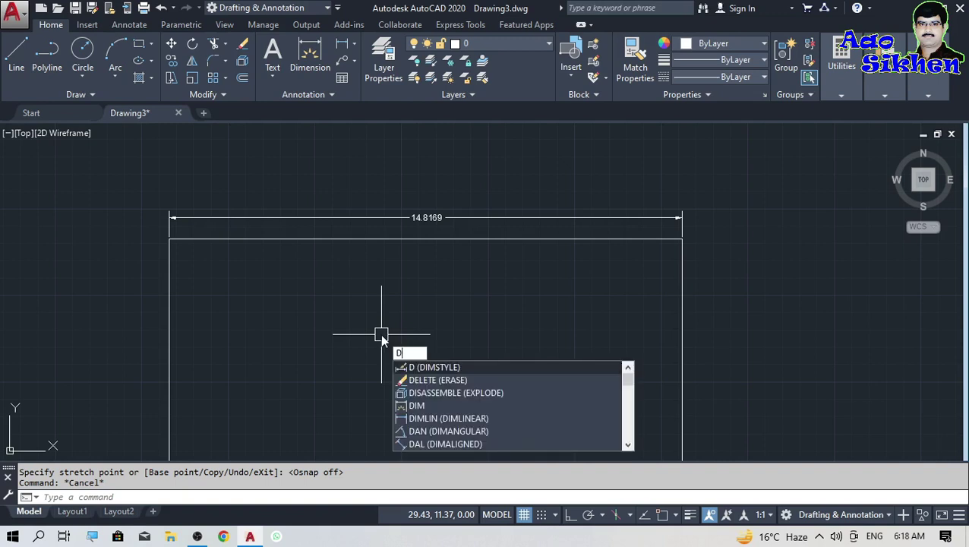
key(Return)
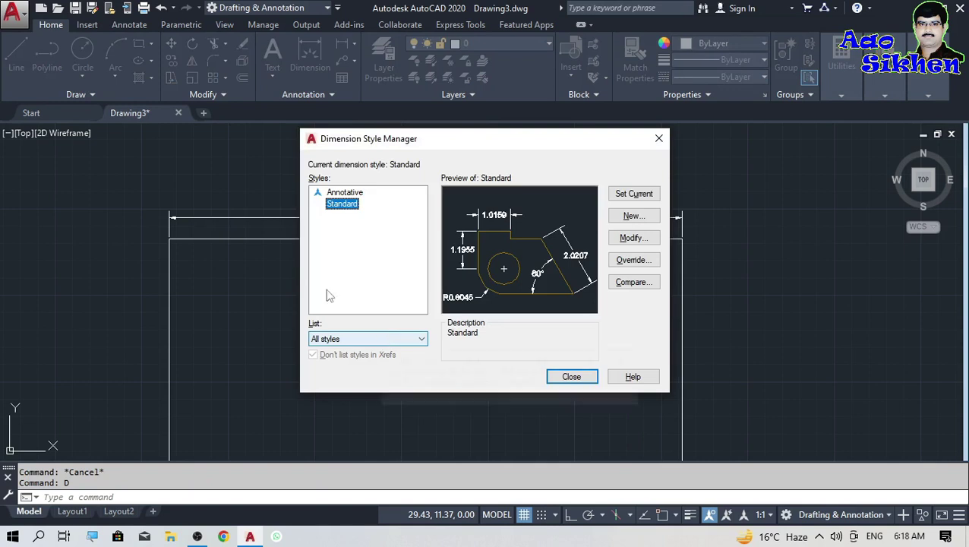
drag(429, 142, 611, 174)
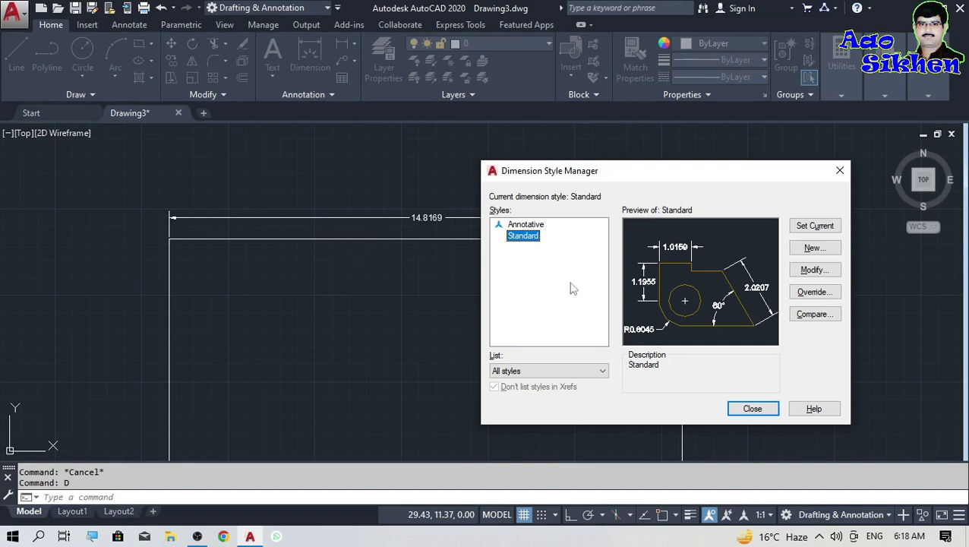
click(815, 271)
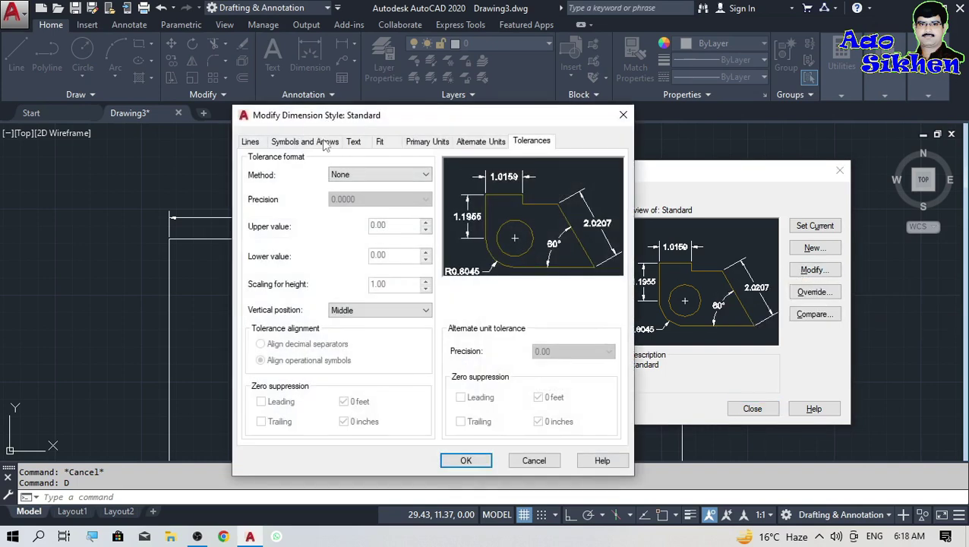
drag(380, 122, 622, 95)
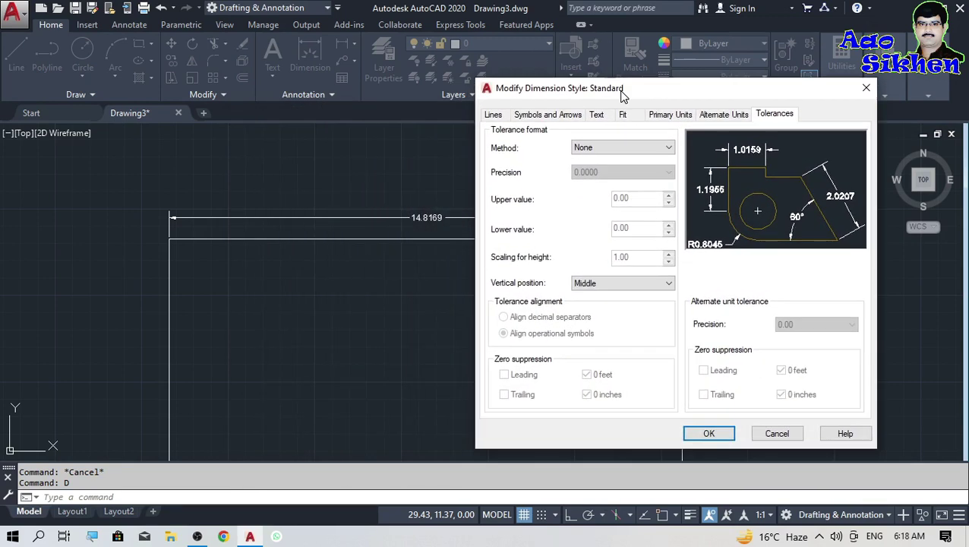
Step: Set the color of both the dimension lines and the extension lines to Red in the Standard dimension style
click(493, 115)
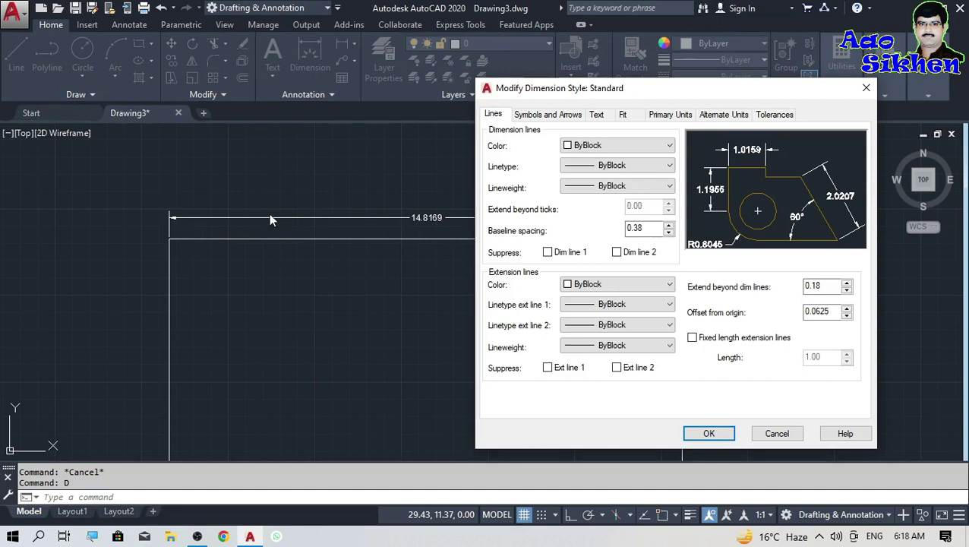
click(660, 146)
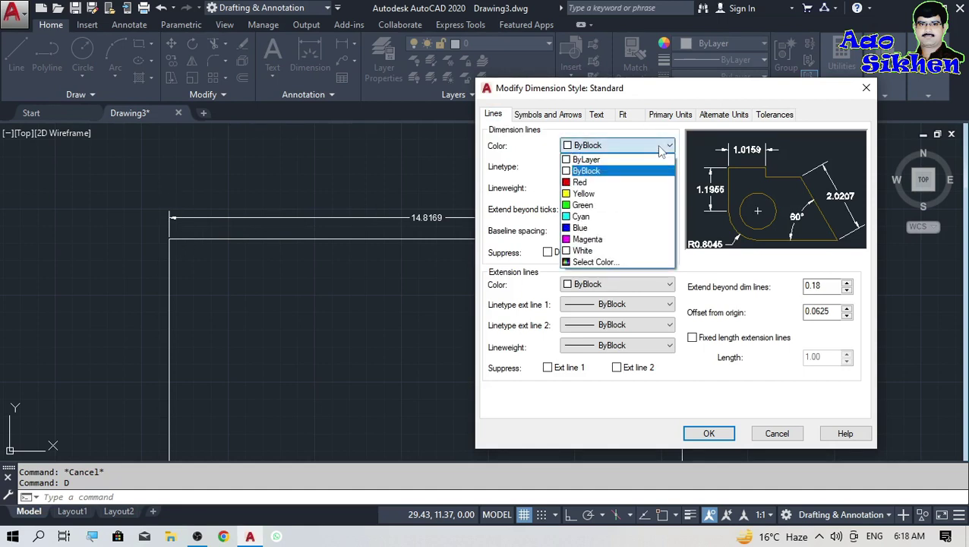
click(625, 185)
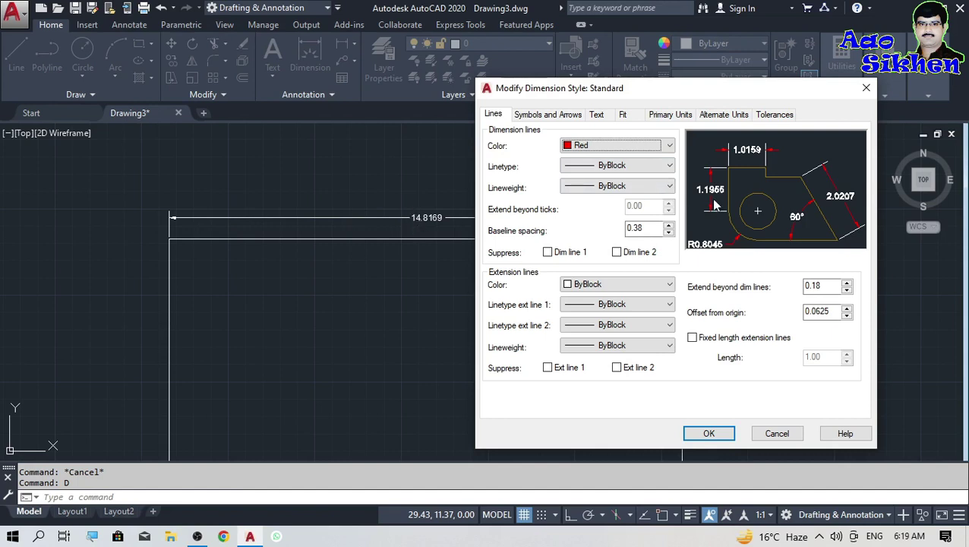
click(602, 287)
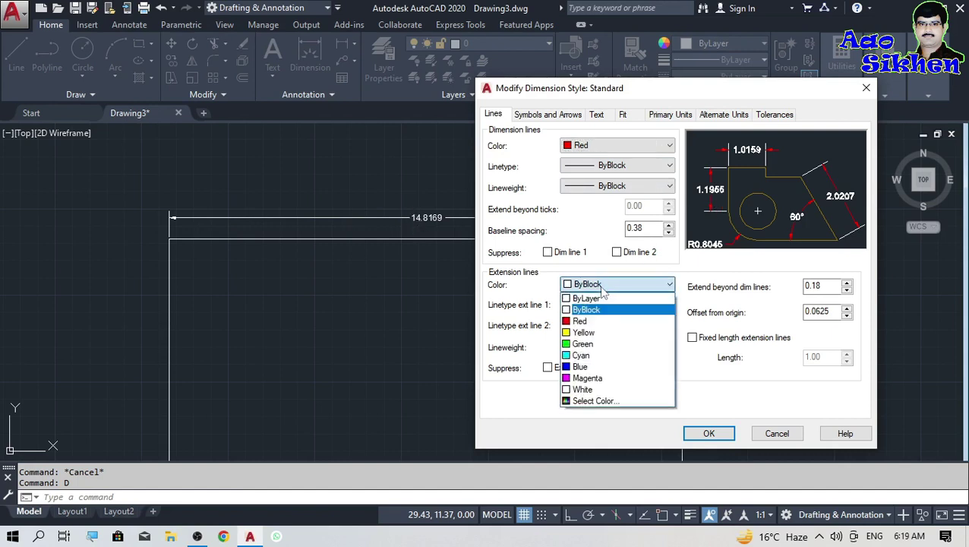
click(613, 322)
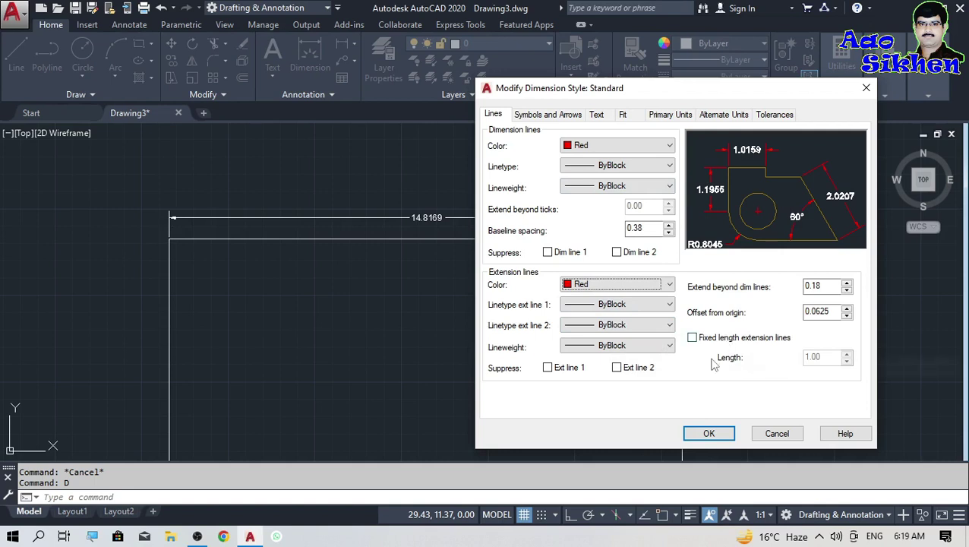
Step: Set the first and second arrowheads to Oblique and look through the leader arrowhead options
click(554, 115)
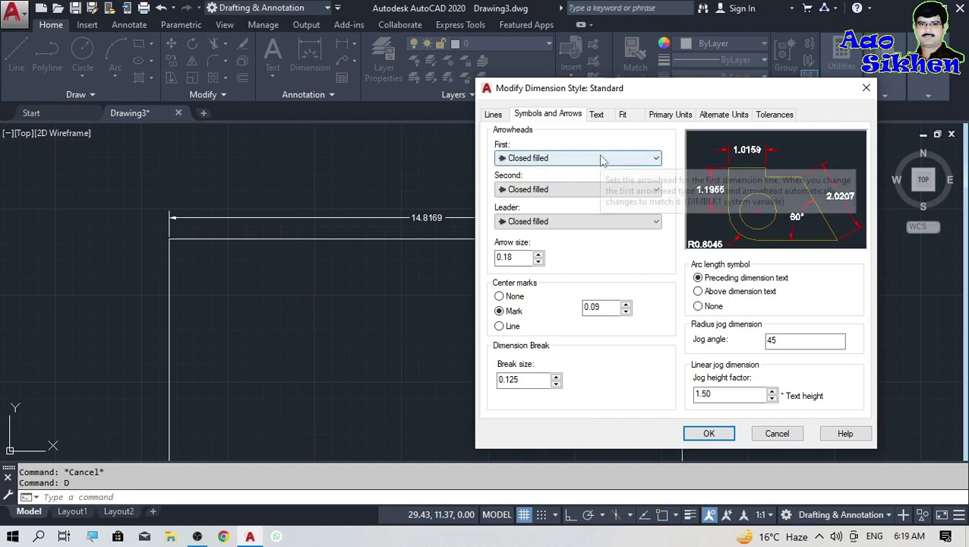
click(656, 160)
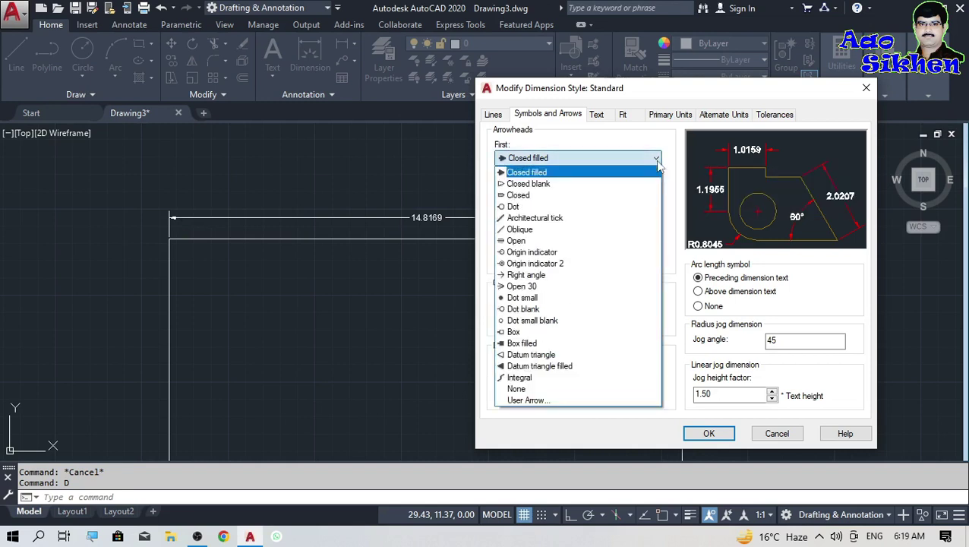
click(572, 229)
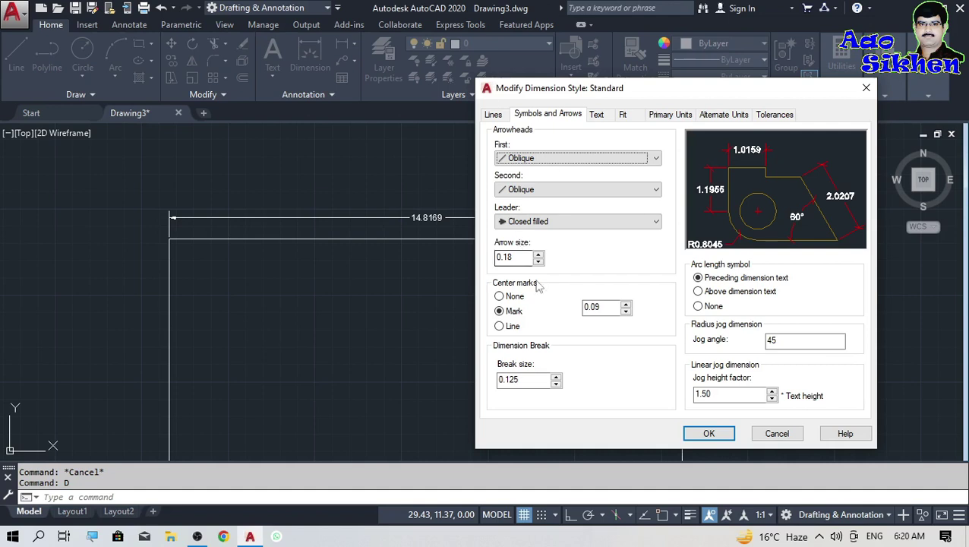
click(657, 221)
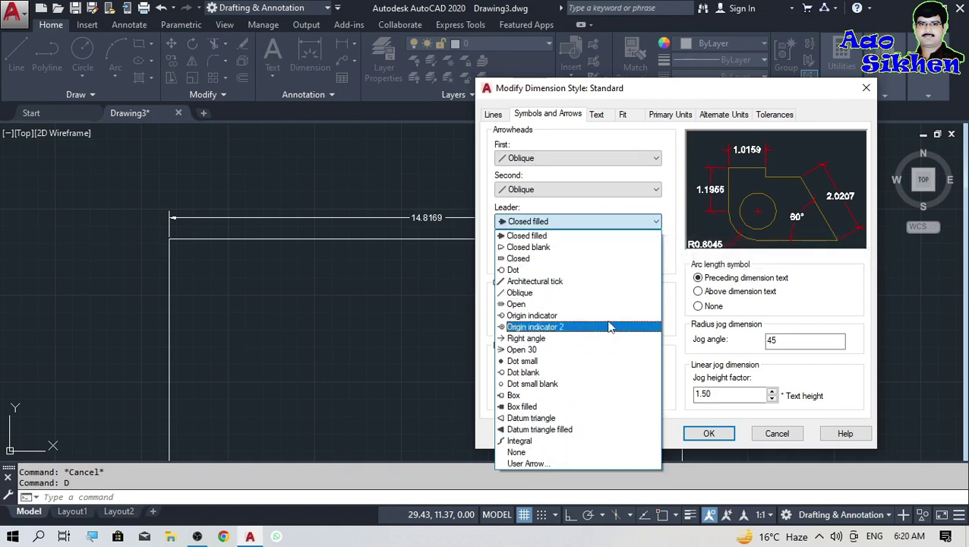
click(629, 210)
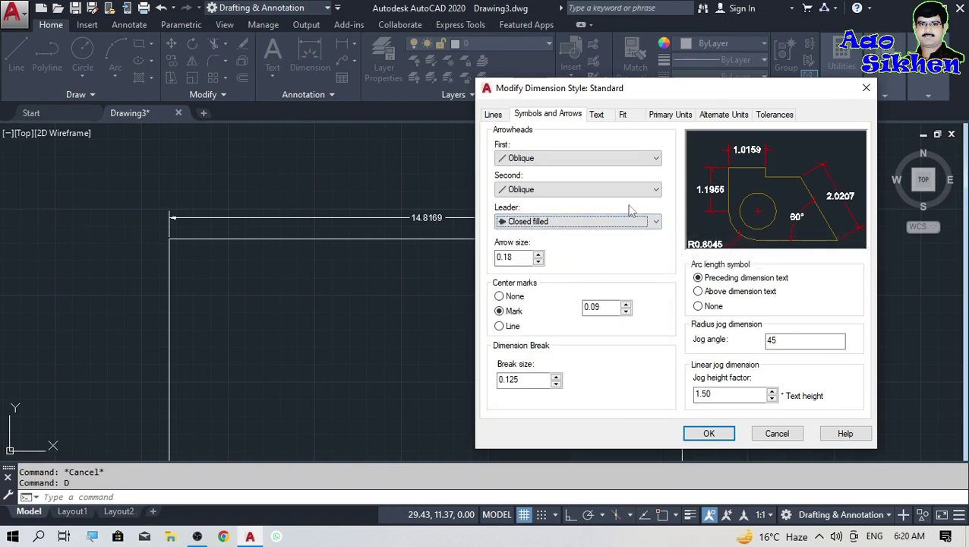
click(518, 259)
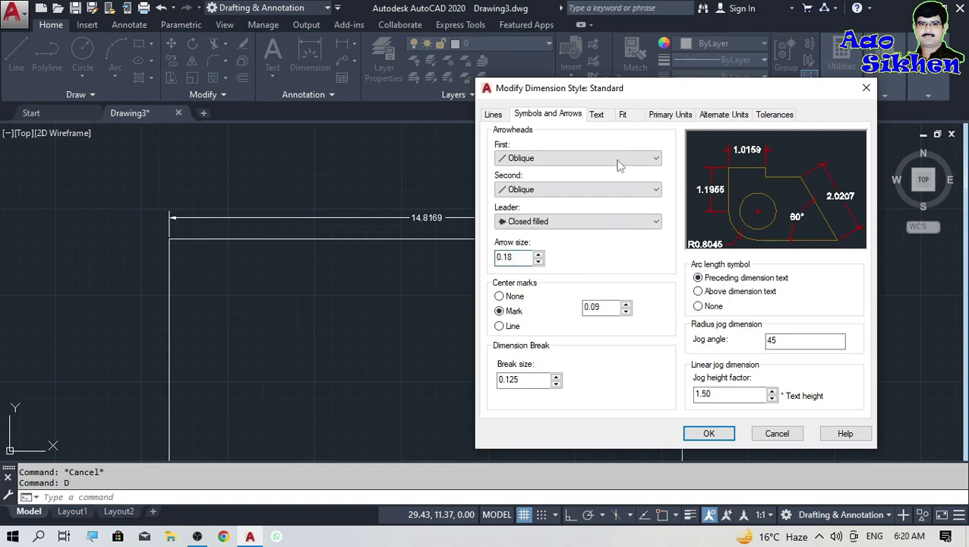
Step: Open the text style settings used by the Standard dimension style and look through the available fonts and font styles
click(603, 120)
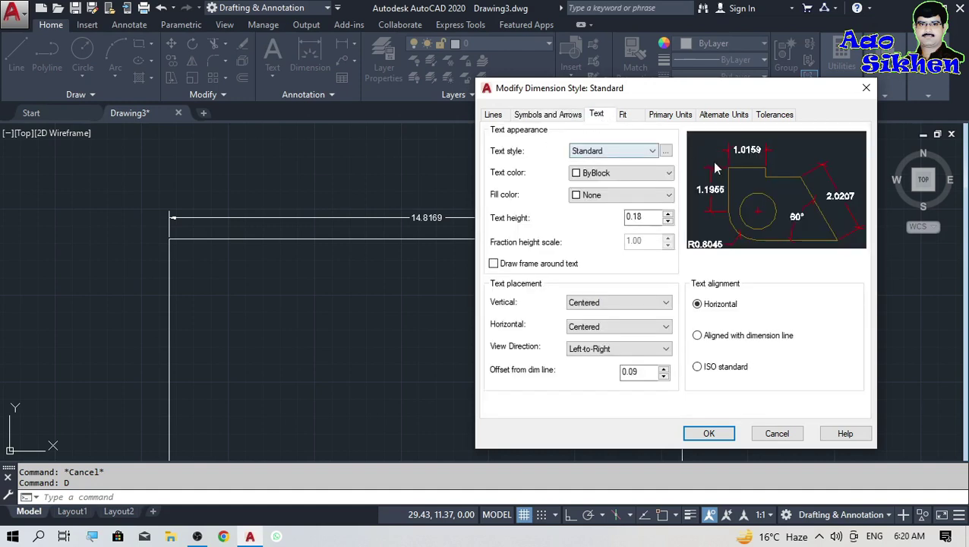
click(666, 151)
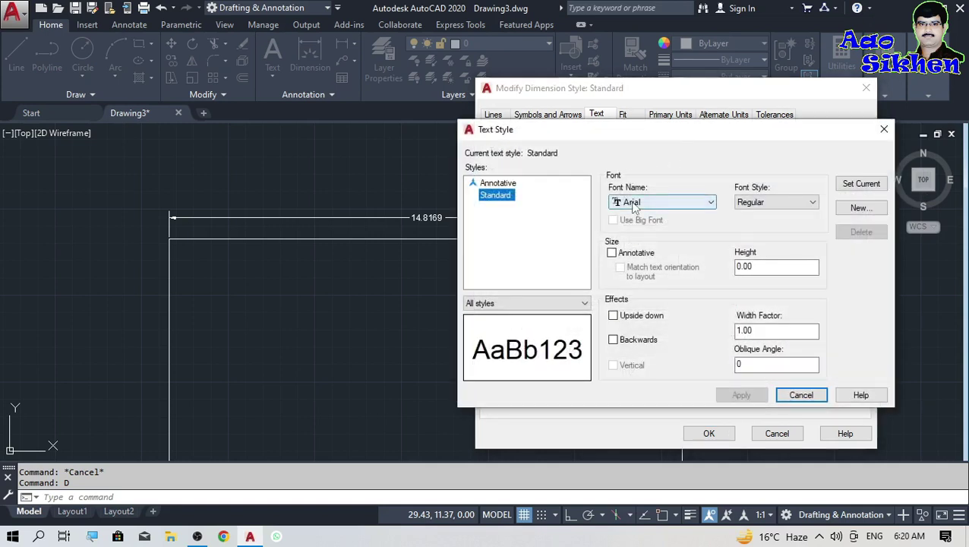
click(701, 203)
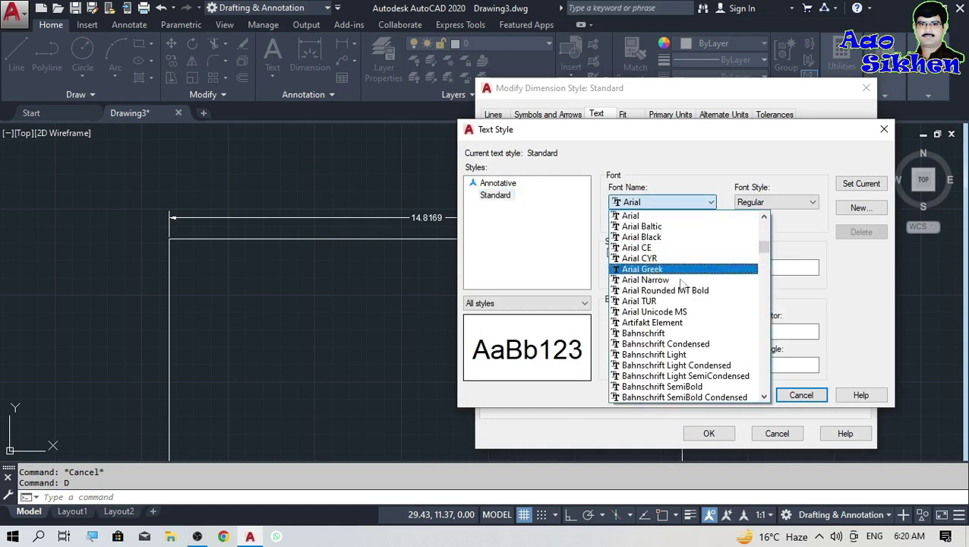
scroll(686, 363, down, 7)
scroll(686, 363, down, 20)
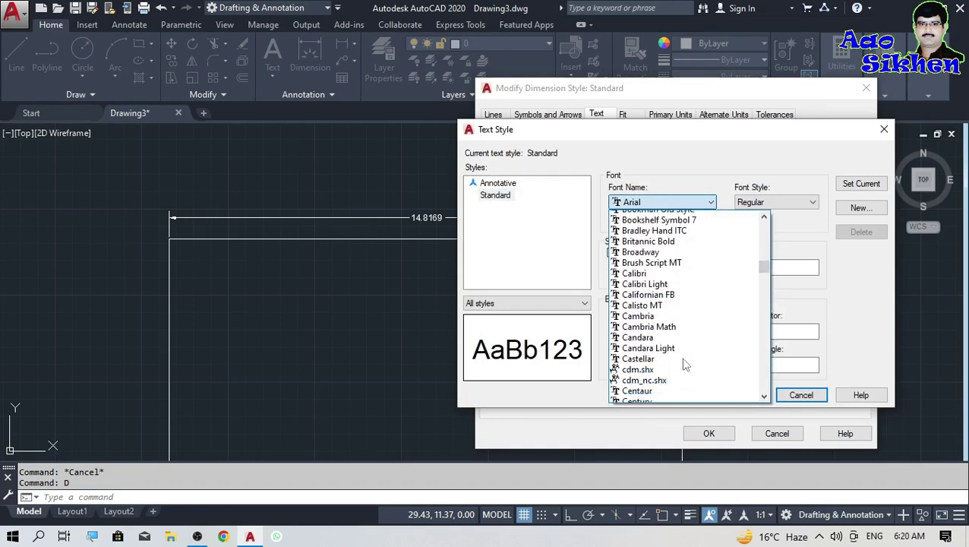
scroll(686, 357, down, 15)
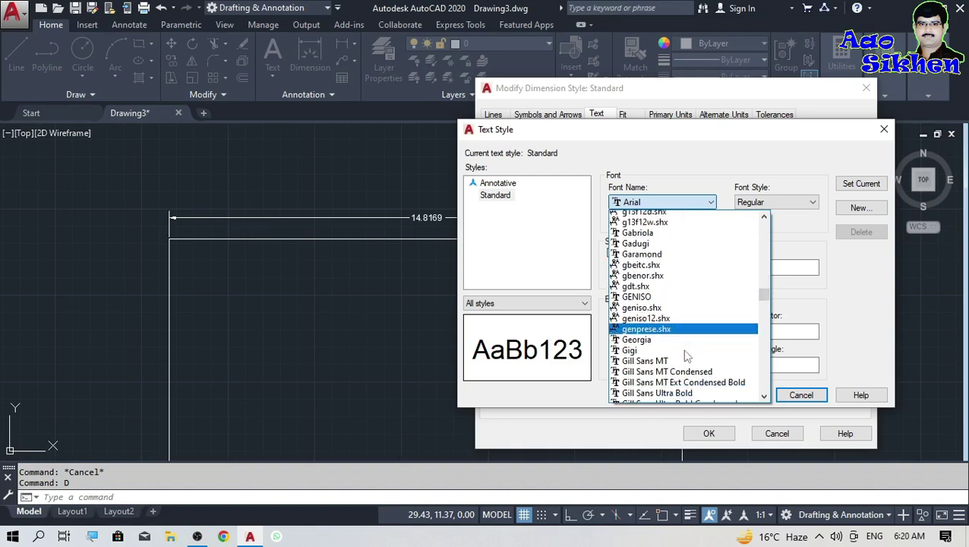
scroll(686, 345, down, 20)
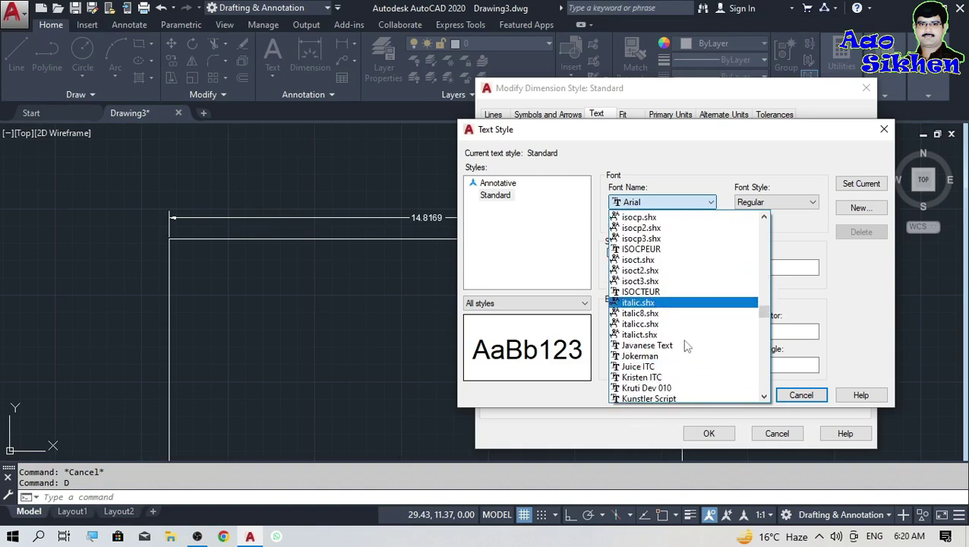
click(668, 160)
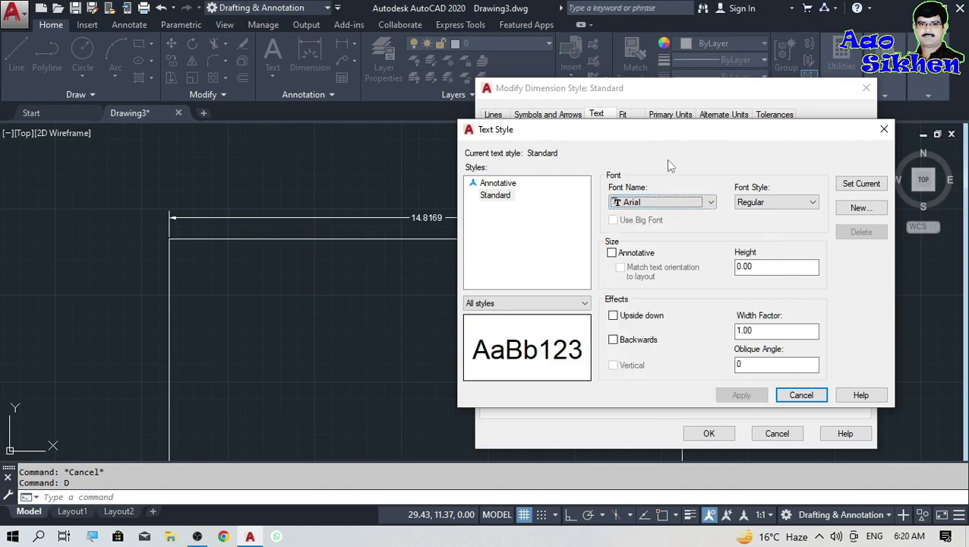
click(812, 202)
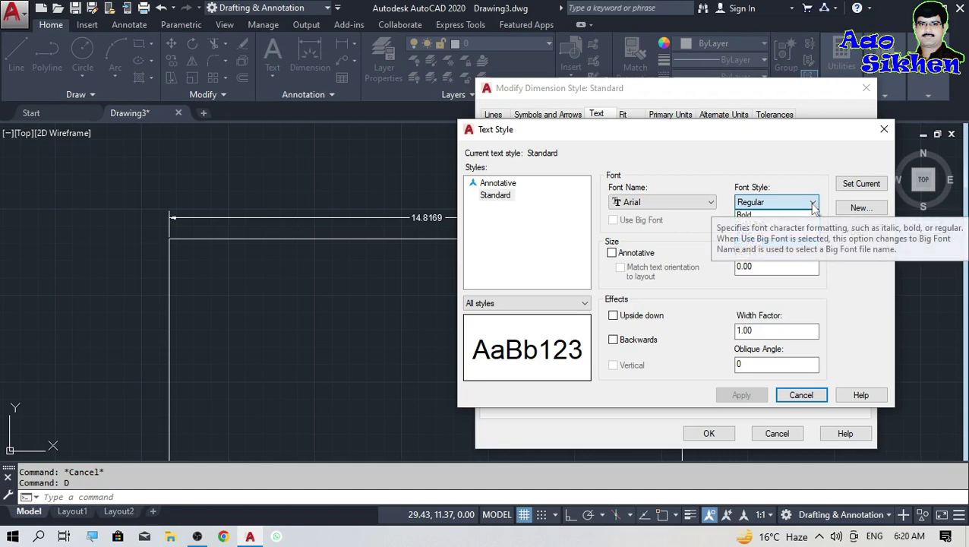
click(782, 154)
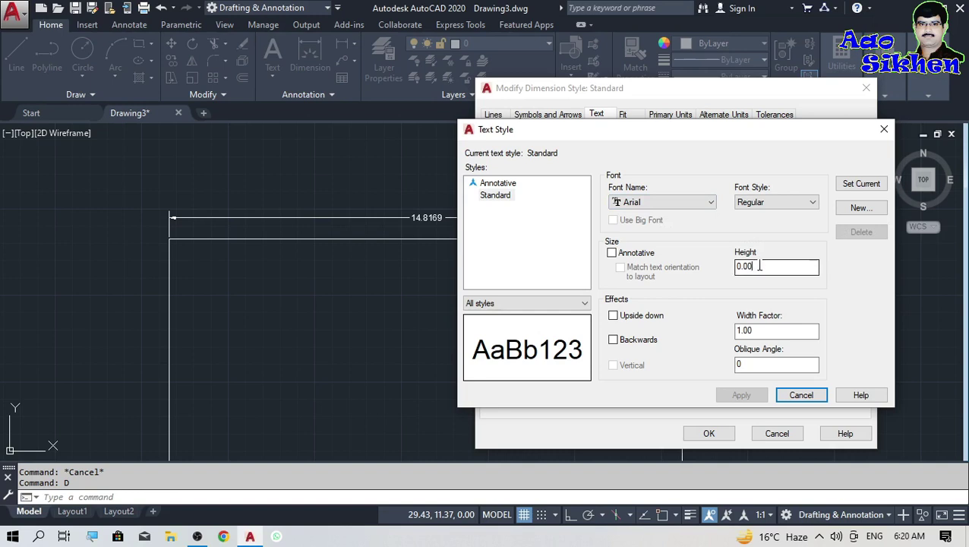
Step: Set the Standard text style's height to 0.2, make it the current style and save the change
drag(759, 267, 712, 266)
key(BackSpace)
text(.2)
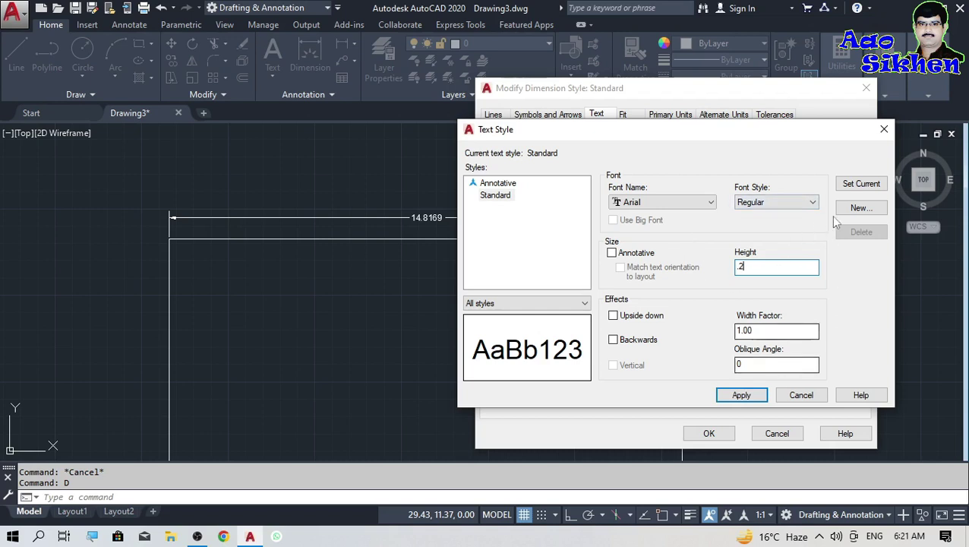
click(861, 183)
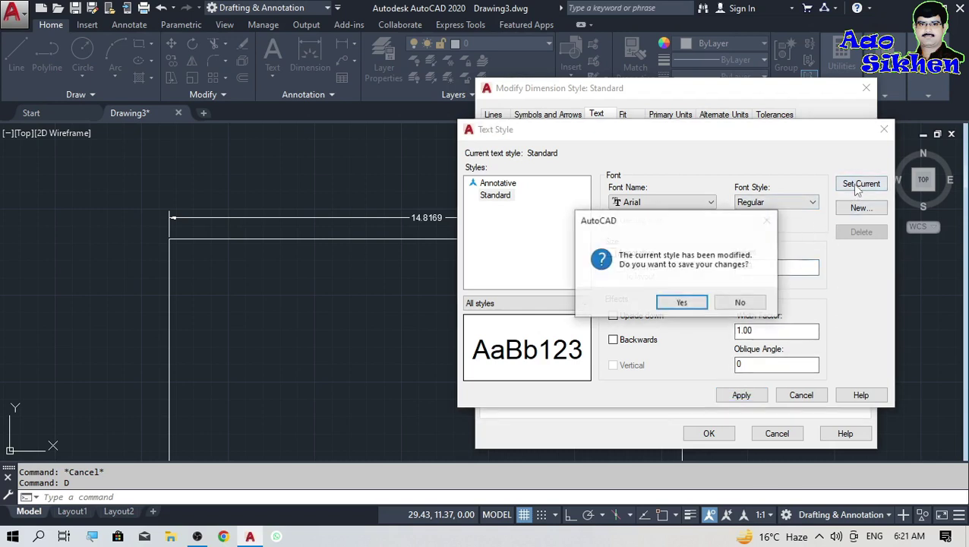
click(697, 302)
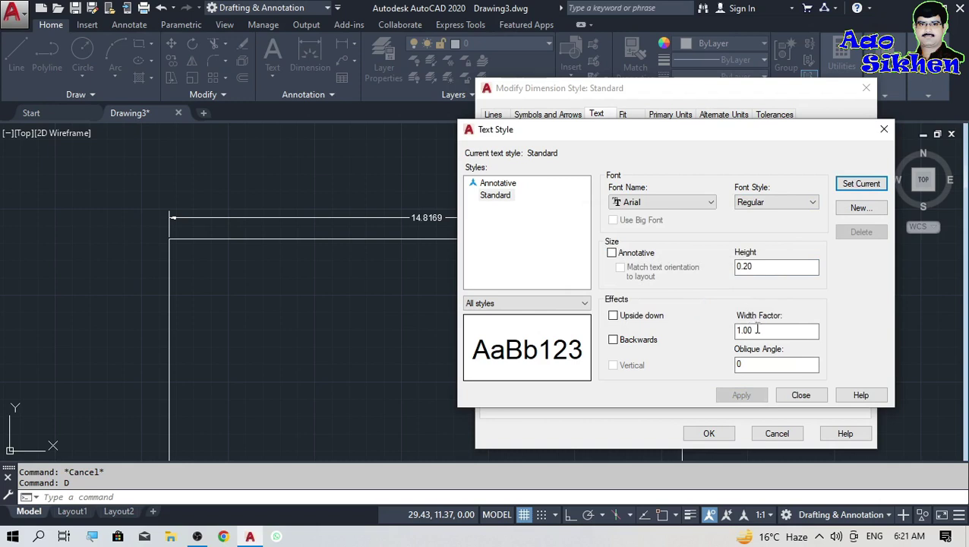
click(800, 396)
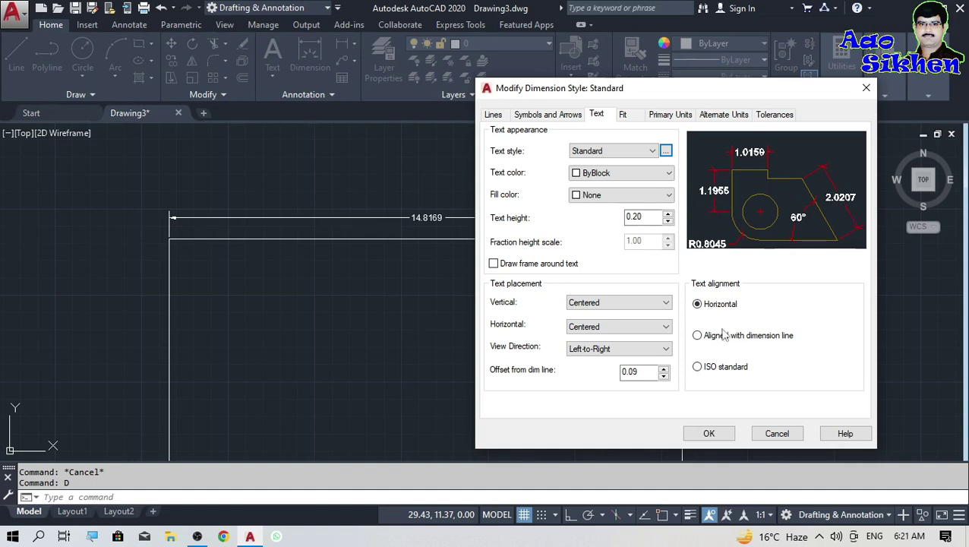
Step: Set the dimension text alignment to Aligned with dimension line and look over the fit options
click(703, 340)
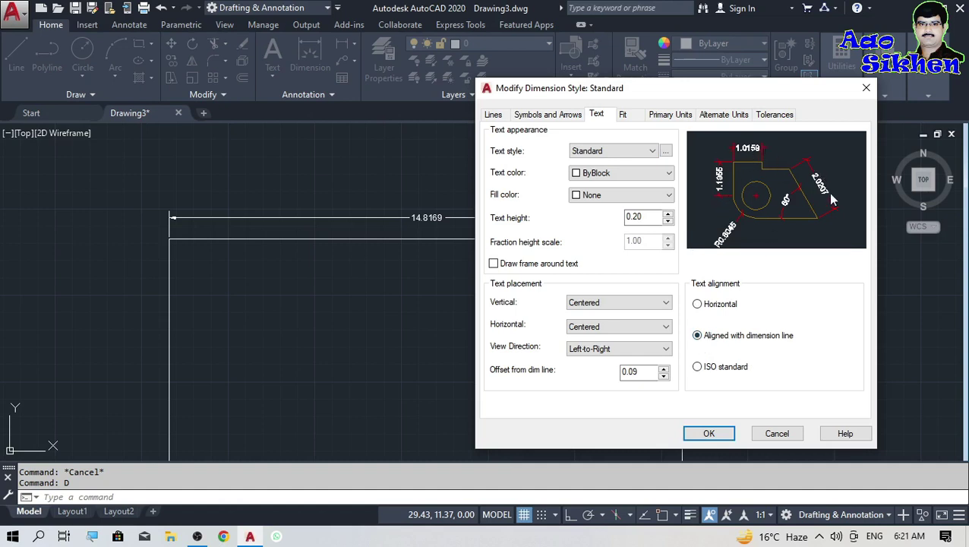
click(660, 118)
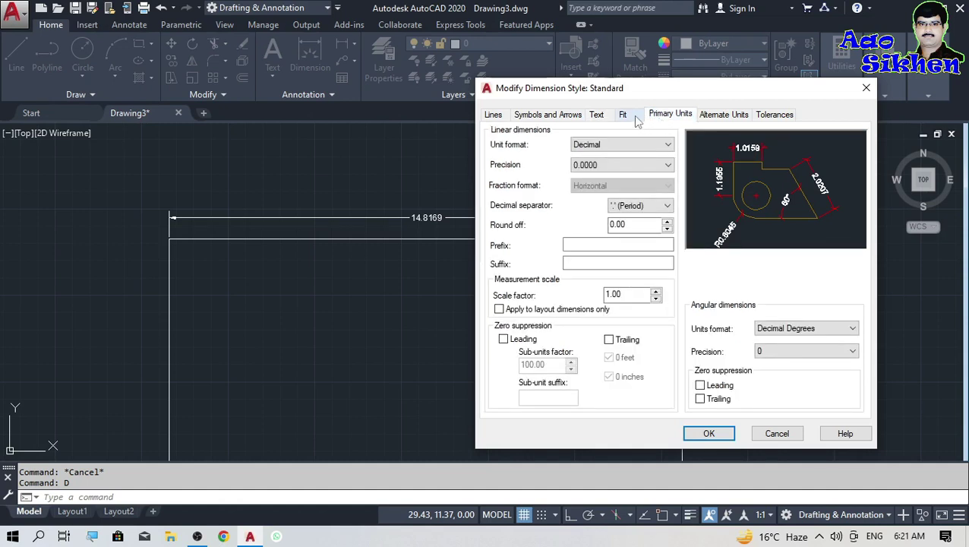
click(626, 115)
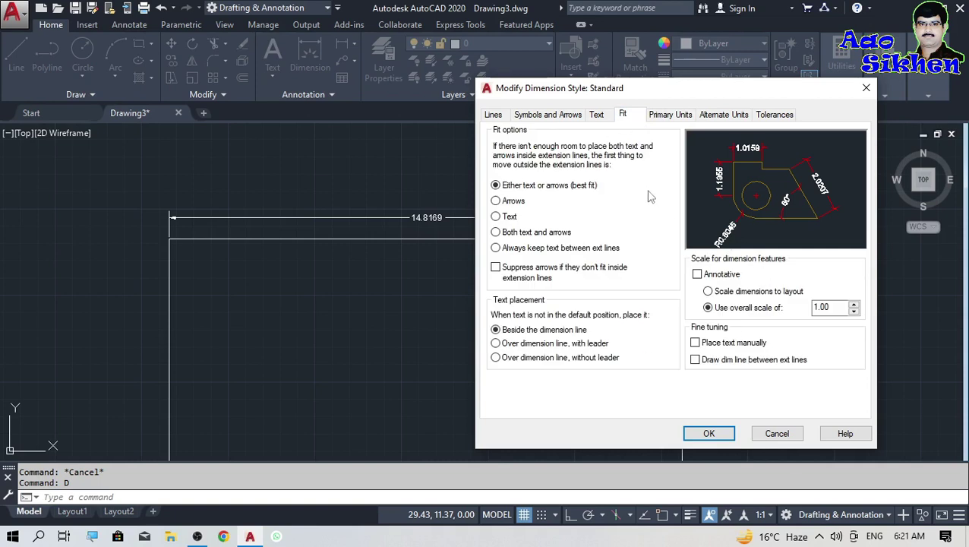
Step: Set the primary linear units to Decimal with 0.00 precision and the angular dimension precision to 0.00
click(667, 120)
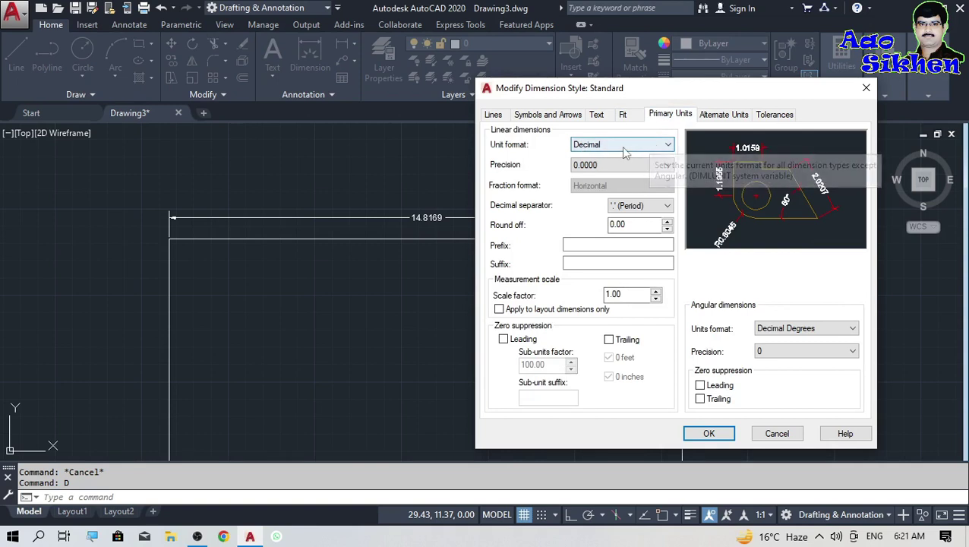
click(667, 145)
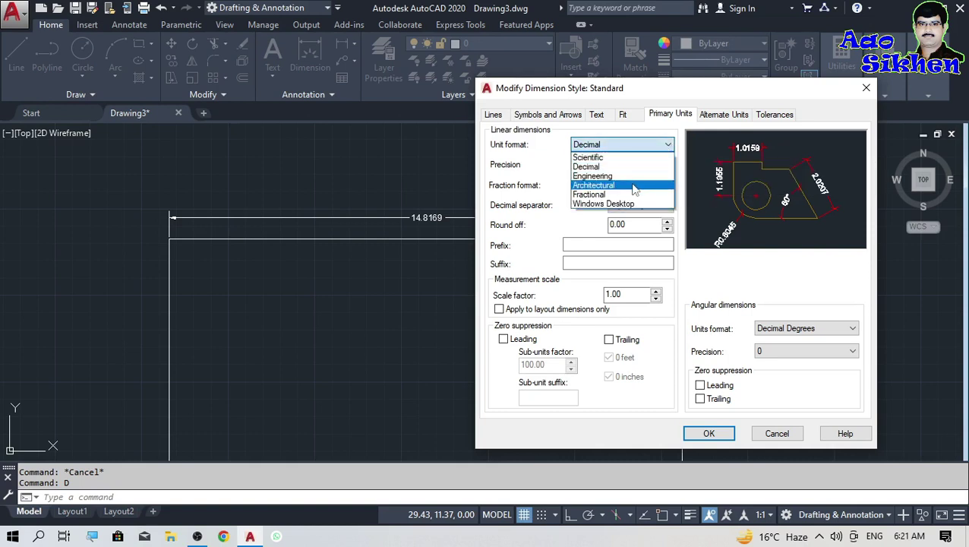
click(581, 166)
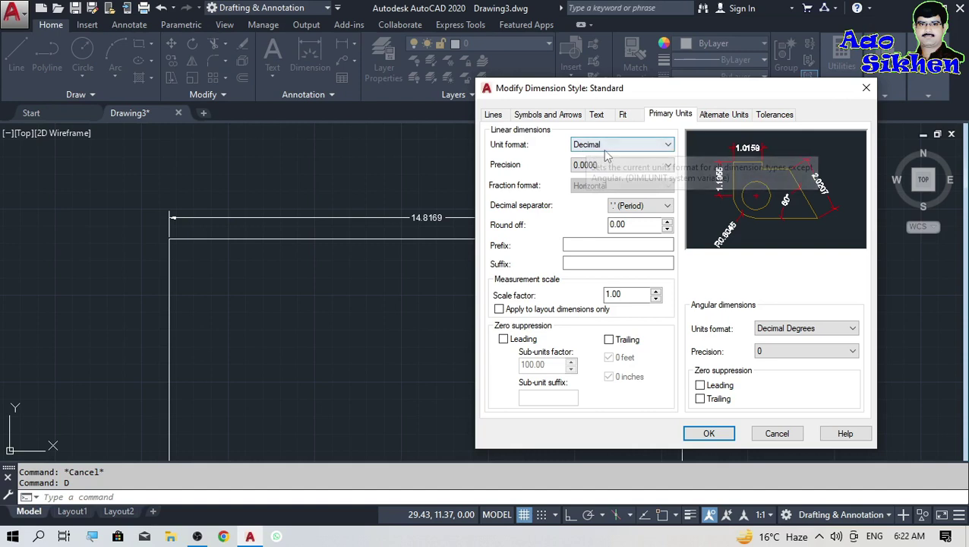
click(617, 164)
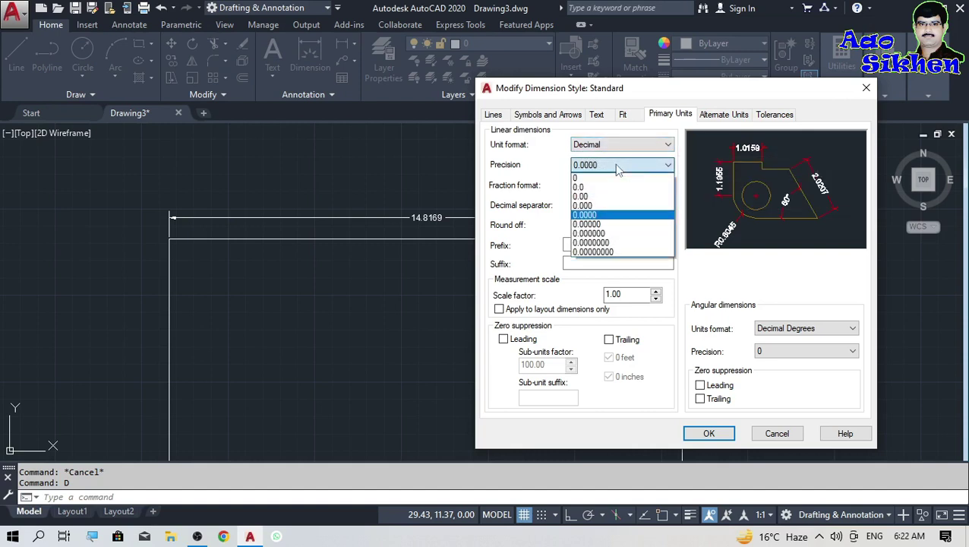
click(613, 196)
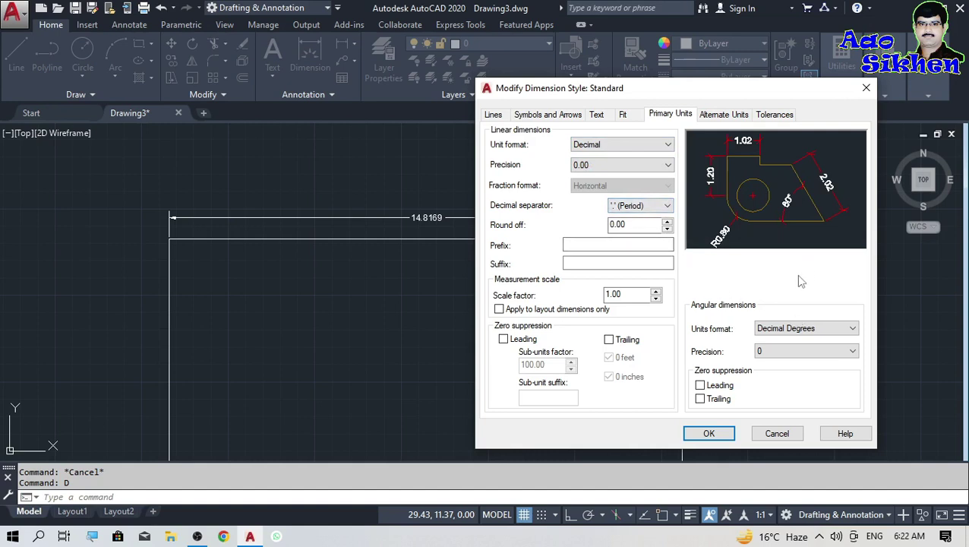
click(804, 352)
click(794, 381)
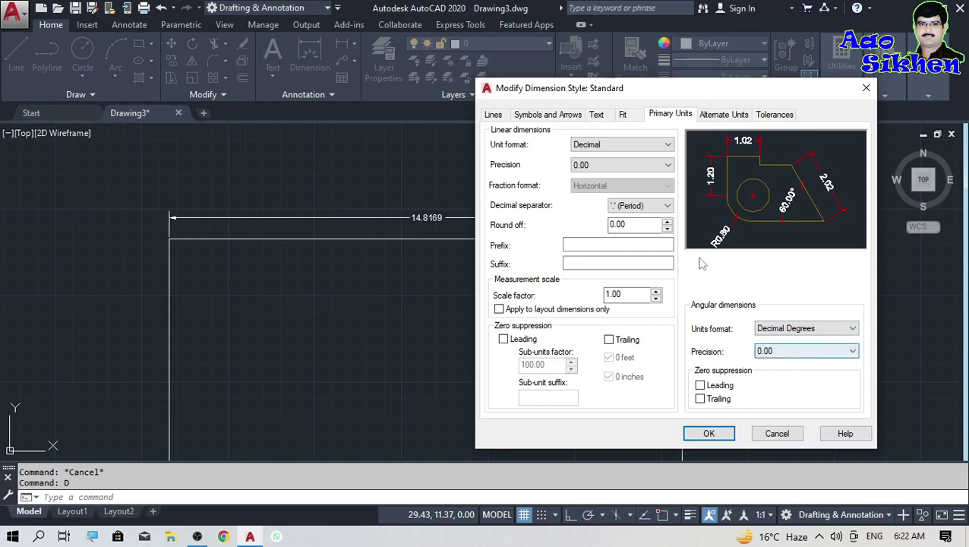
Step: Look over the alternate units and tolerance settings, and apply the modified Standard dimension style to the drawing
click(717, 116)
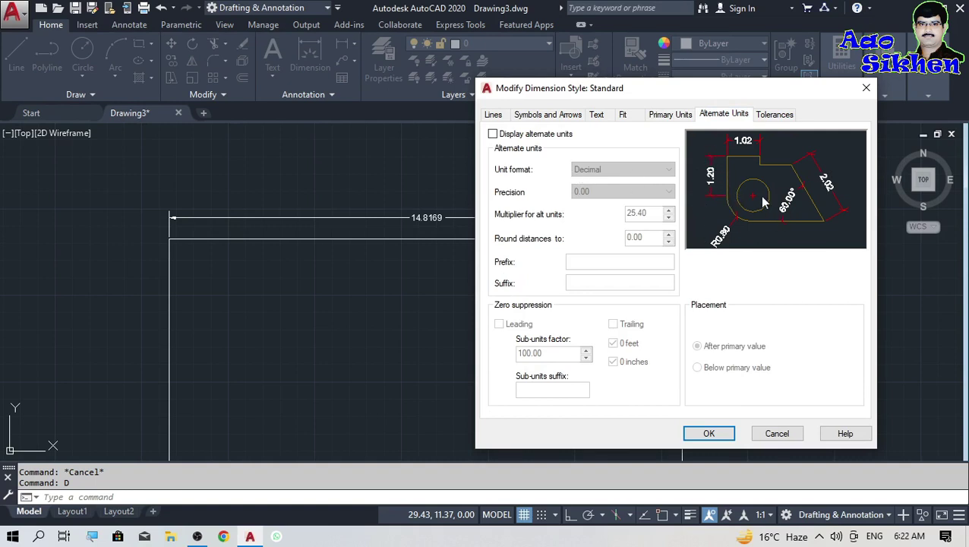
click(773, 118)
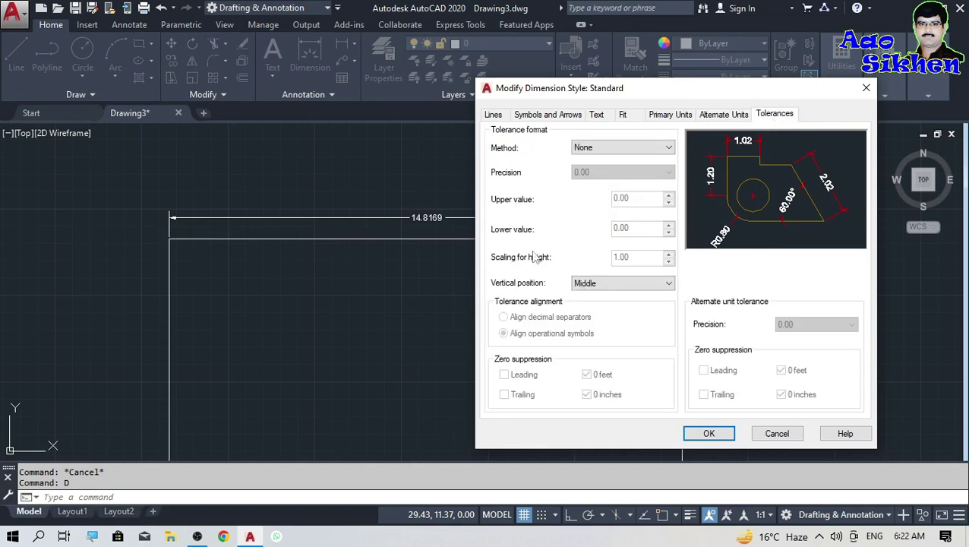
click(705, 434)
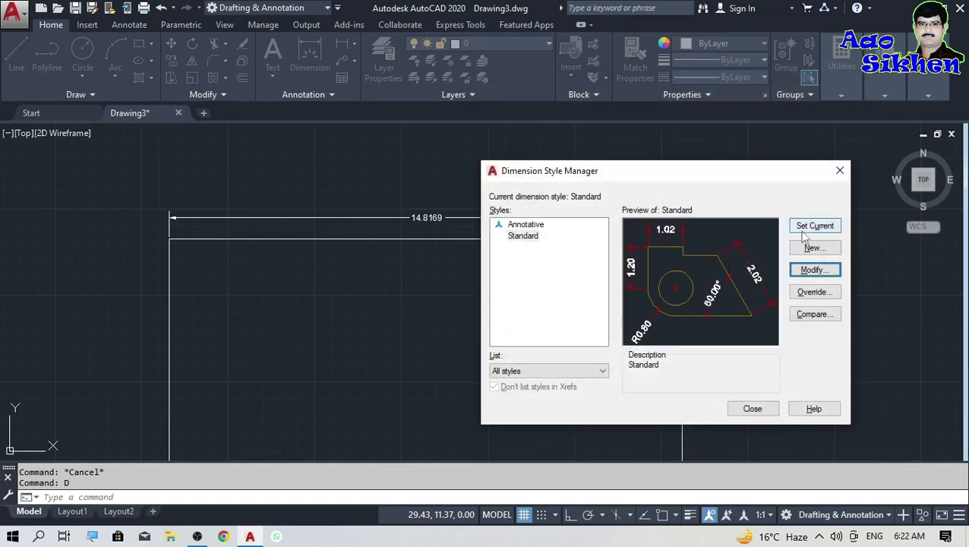
click(750, 410)
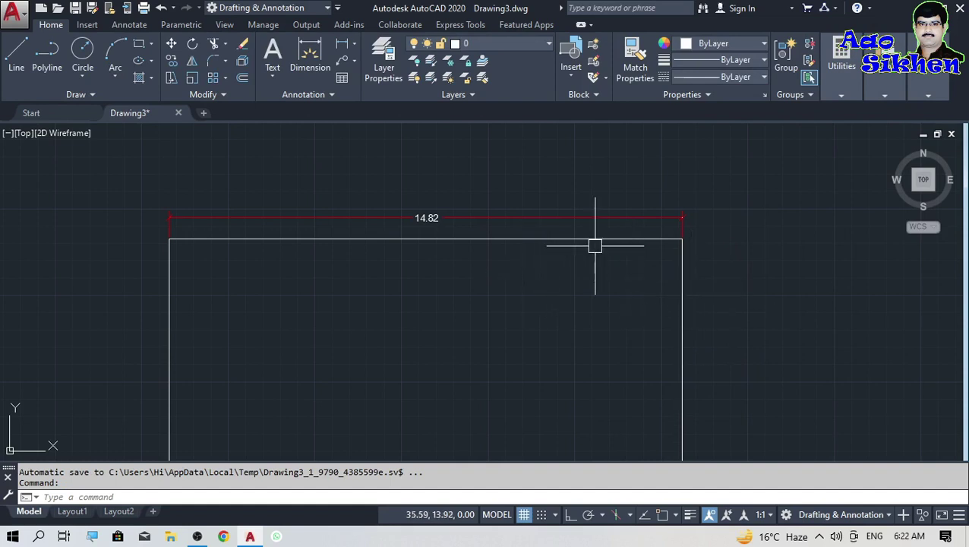
Step: Inspect the restyled dimension above the rectangle and delete it
scroll(144, 238, up, 2)
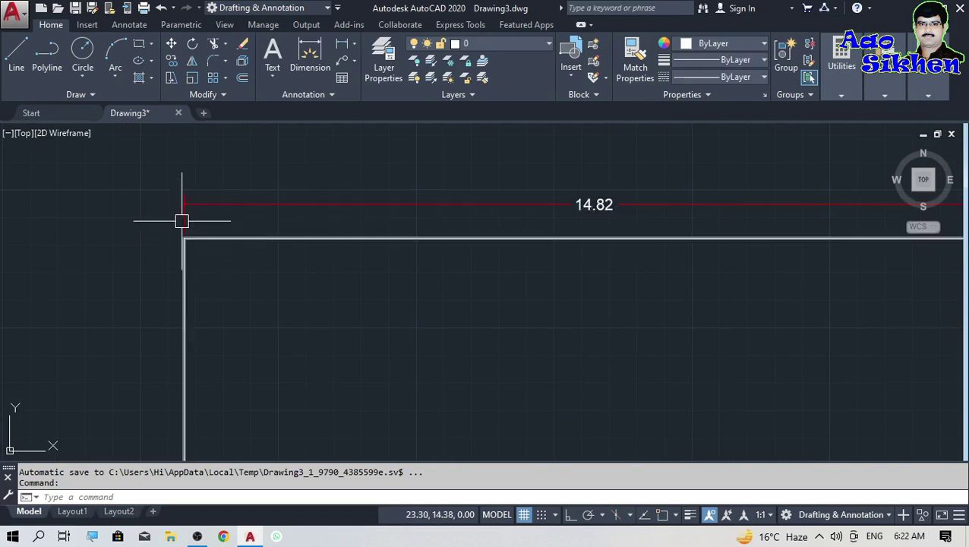
scroll(104, 232, down, 2)
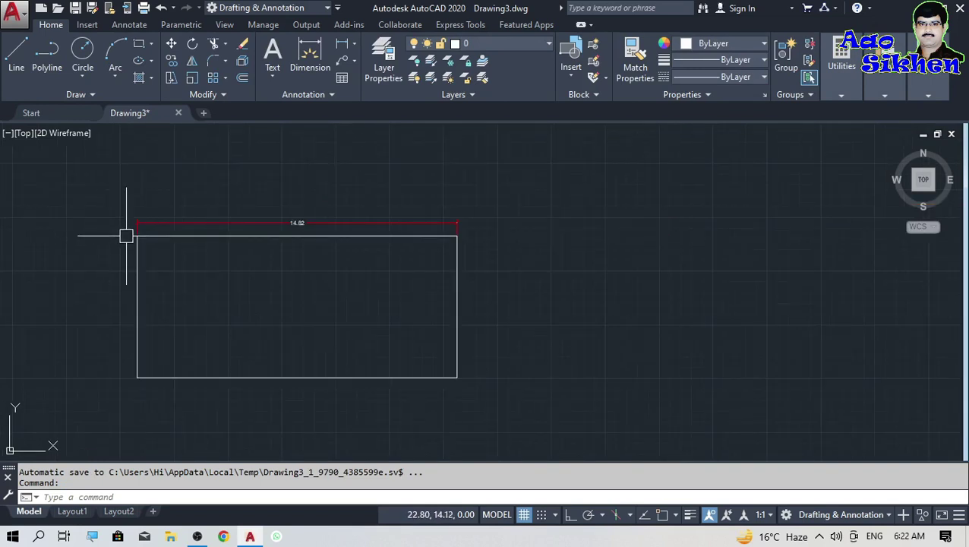
scroll(126, 236, up, 2)
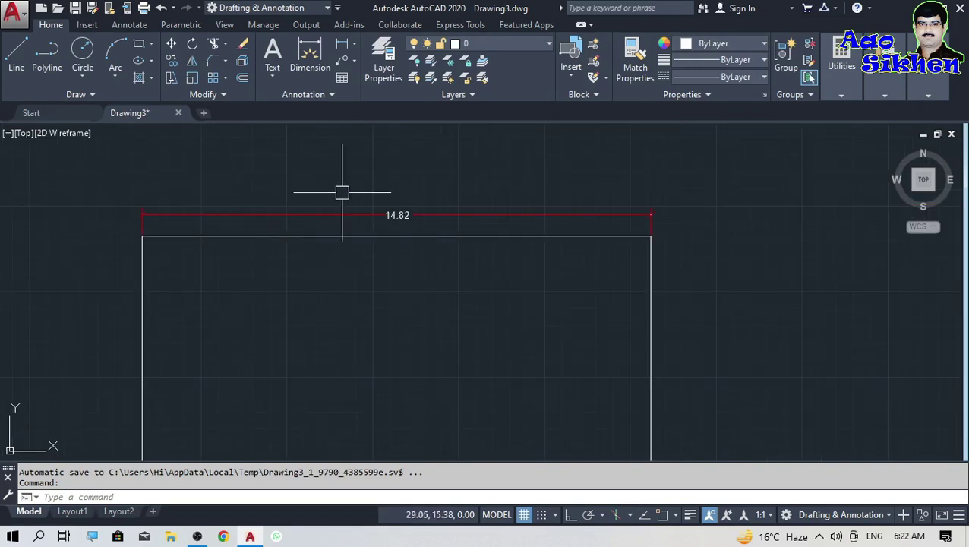
click(419, 181)
click(296, 220)
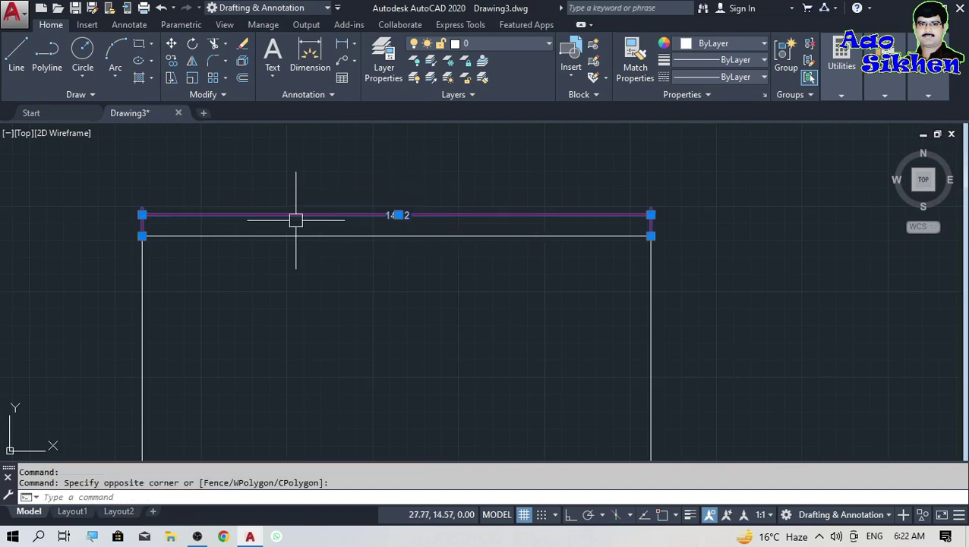
key(Delete)
Step: Delete the rectangle to leave the drawing area empty
scroll(478, 194, down, 2)
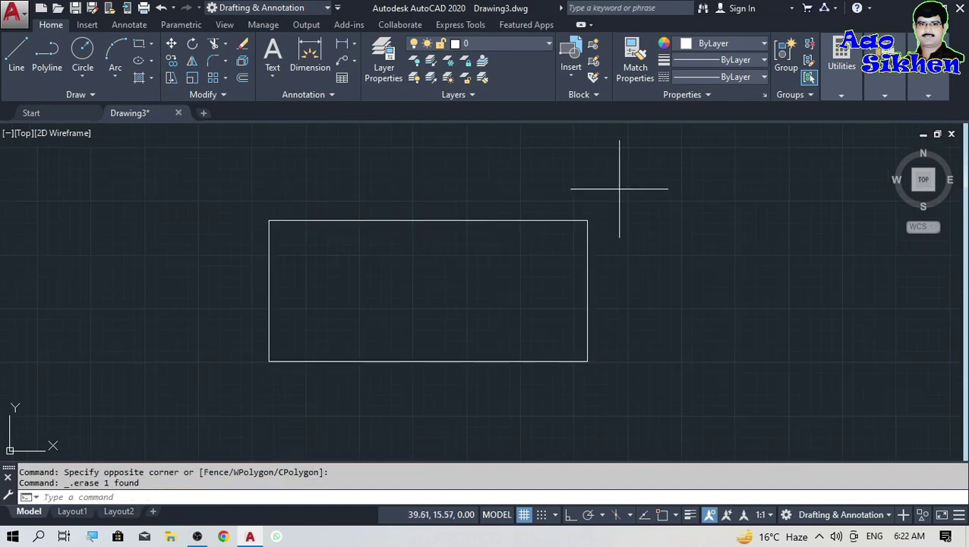
click(619, 189)
click(235, 384)
key(Delete)
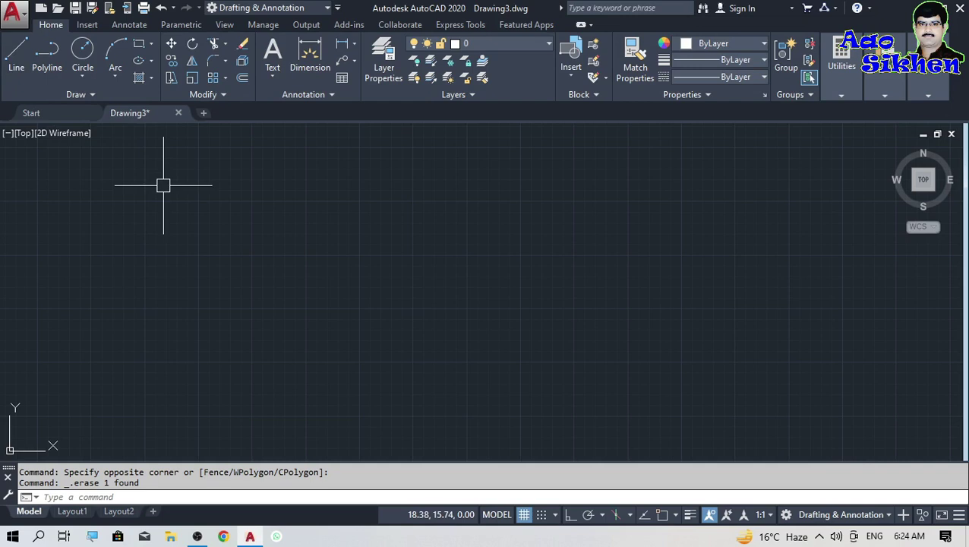
click(15, 67)
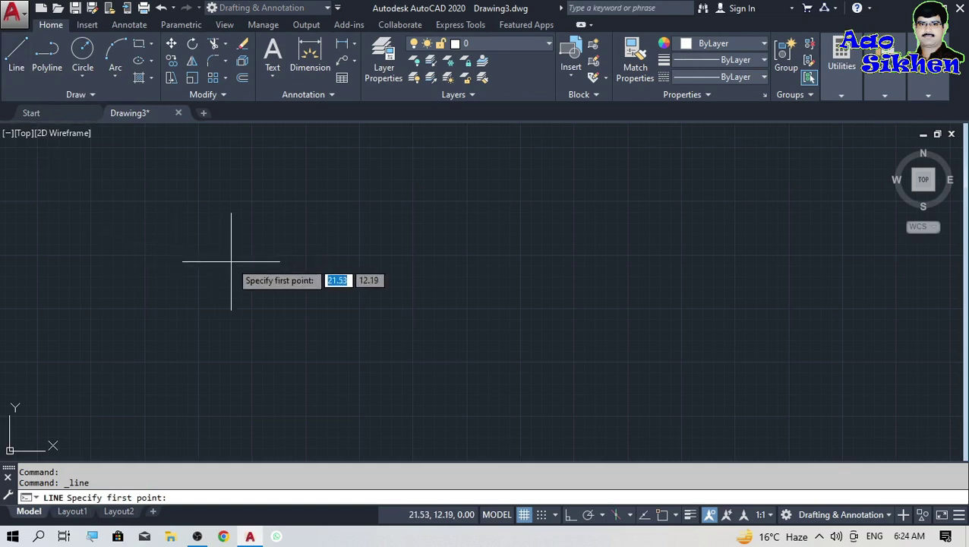
key(Escape)
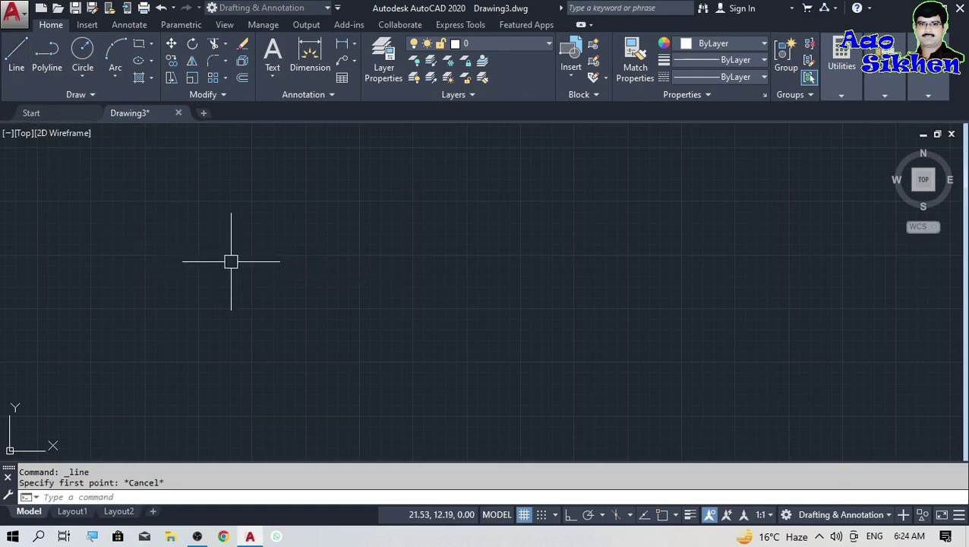
text(l)
key(Return)
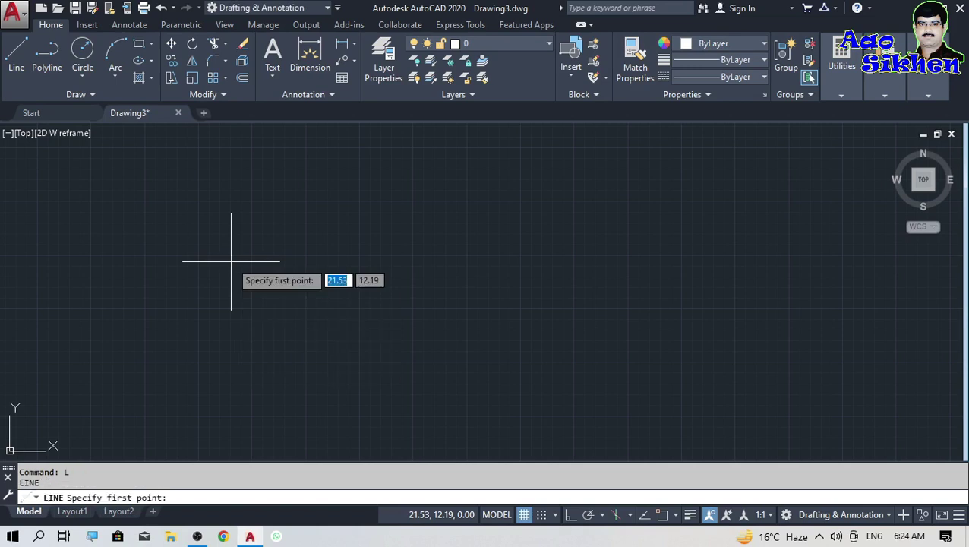
key(Escape)
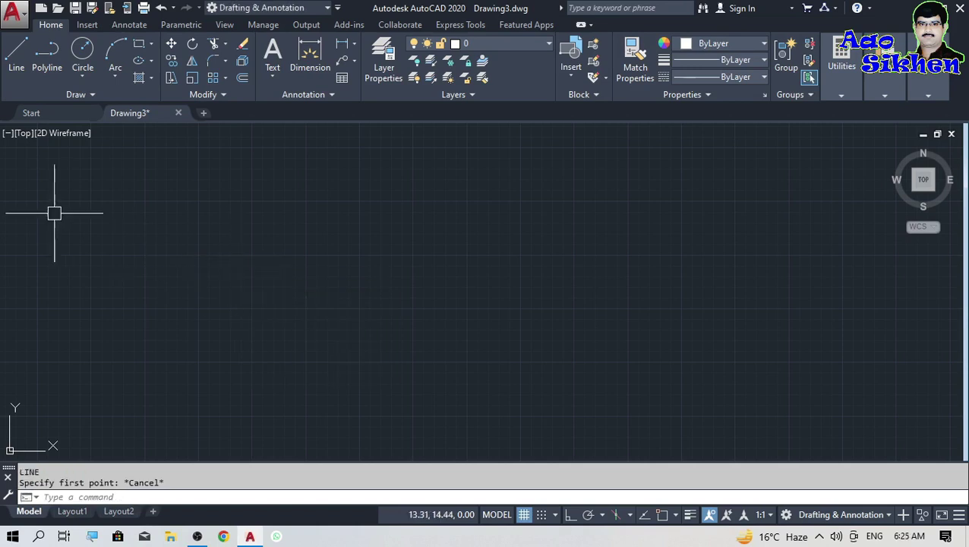
Step: Draw a freehand chain of seven connected line segments zigzagging across the empty drawing area
click(16, 66)
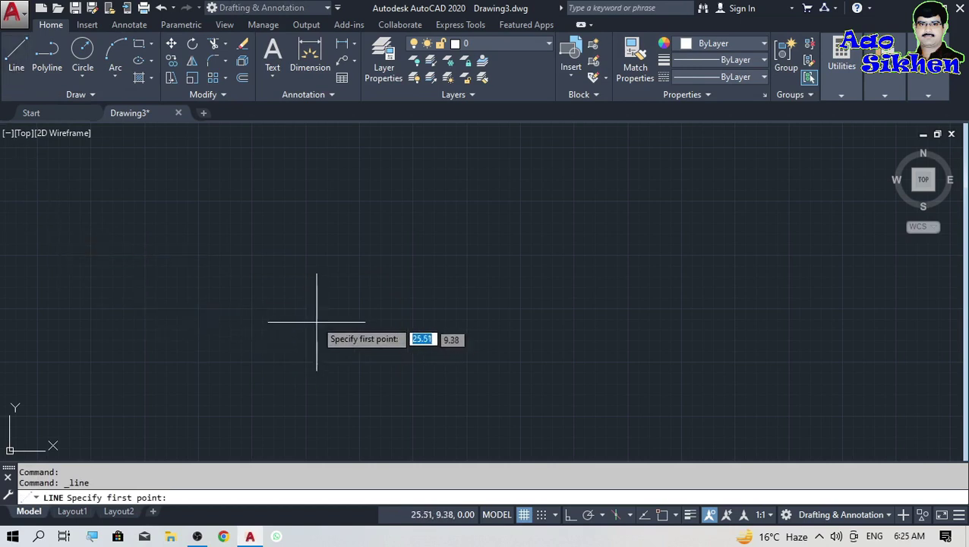
click(299, 256)
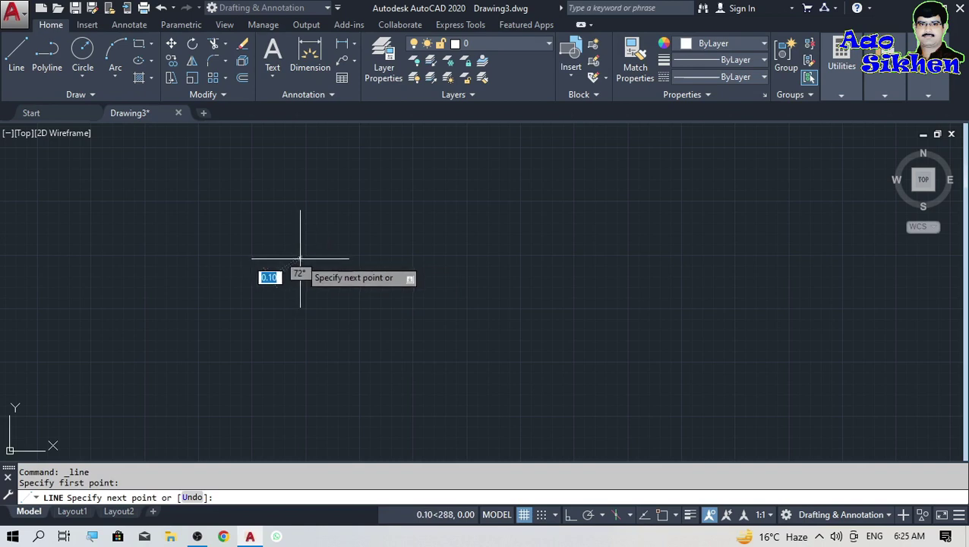
click(467, 184)
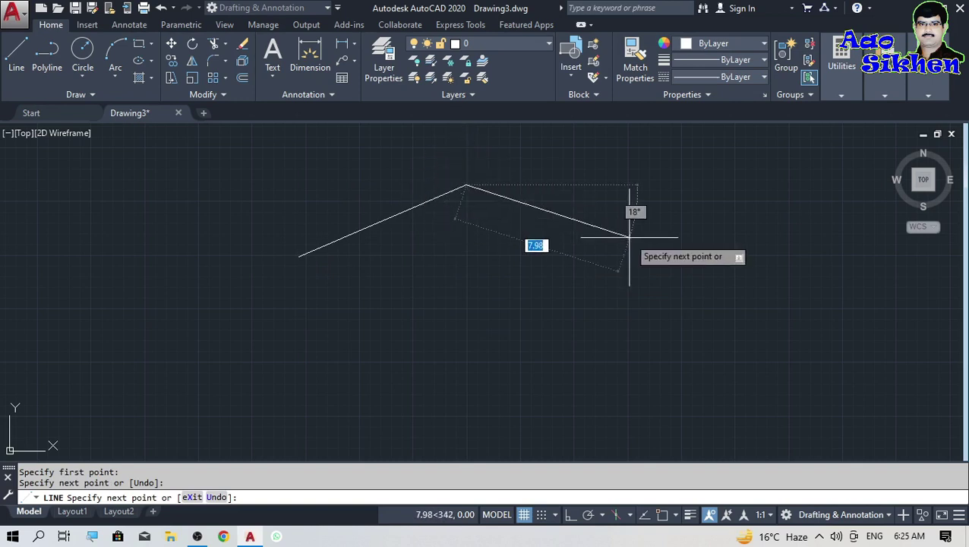
click(593, 220)
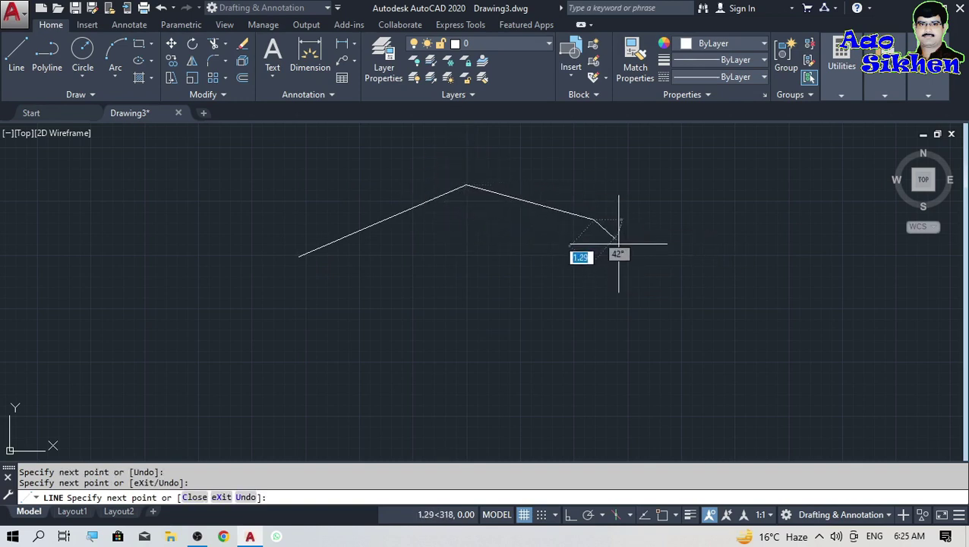
click(607, 327)
click(721, 277)
click(707, 209)
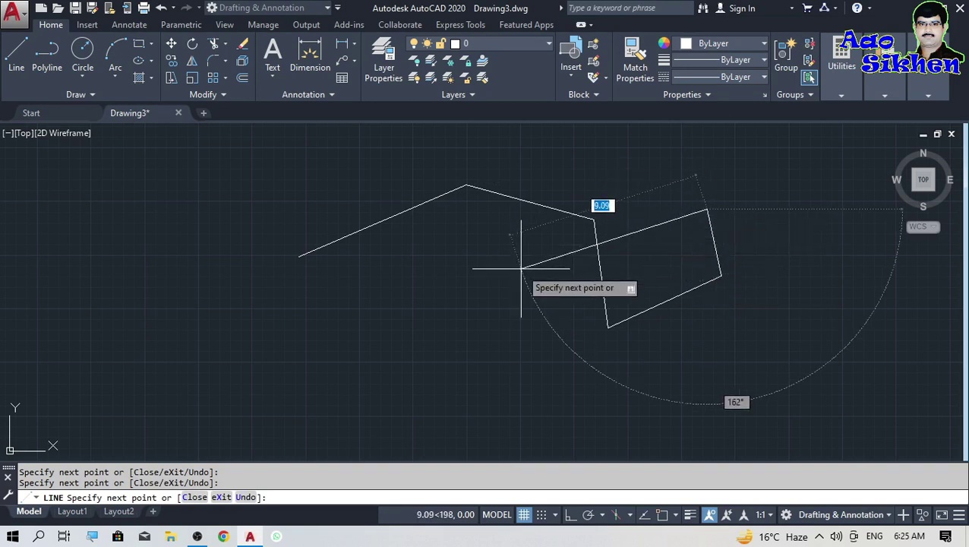
click(521, 268)
click(411, 325)
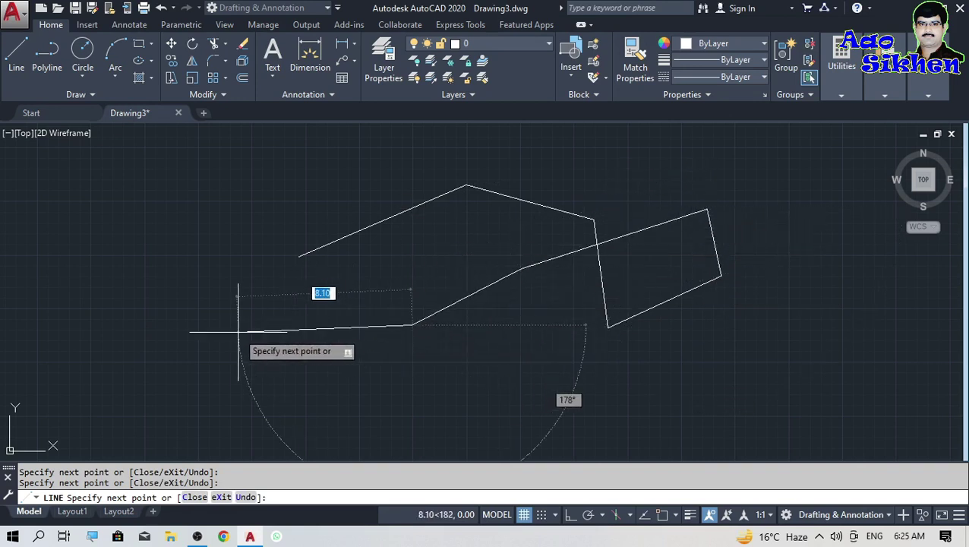
Step: Extend the line chain with two 10-unit segments, one leftward and one upward, and end the Line command
text(10)
key(Return)
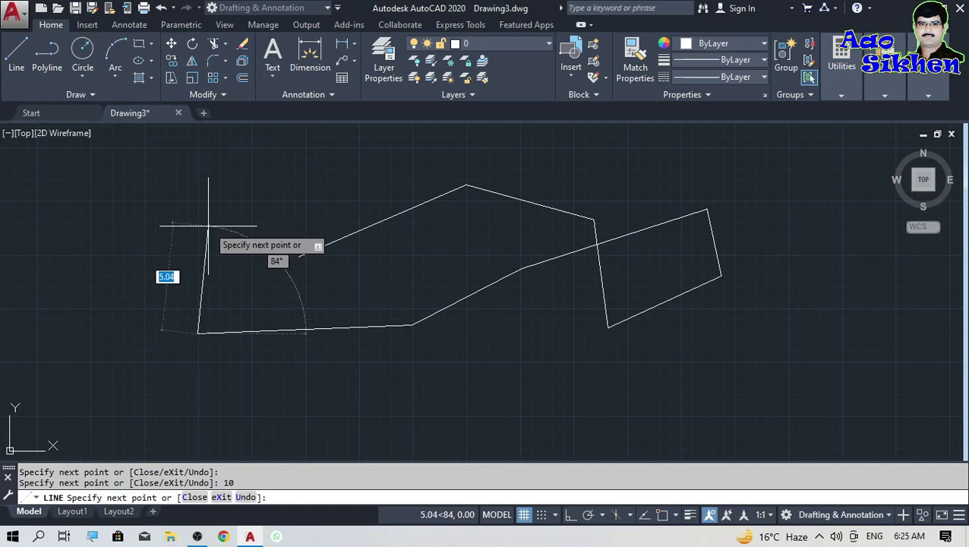
text(10)
key(Return)
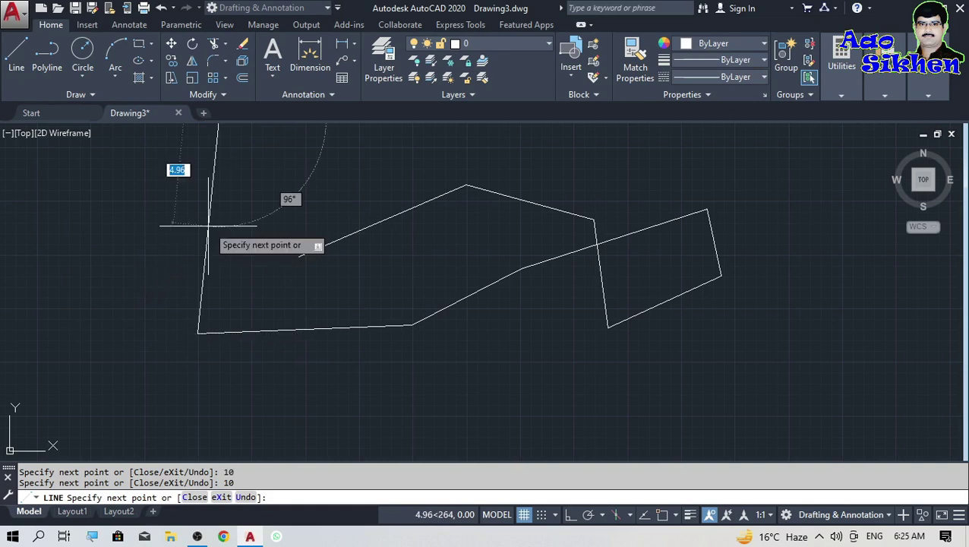
key(Return)
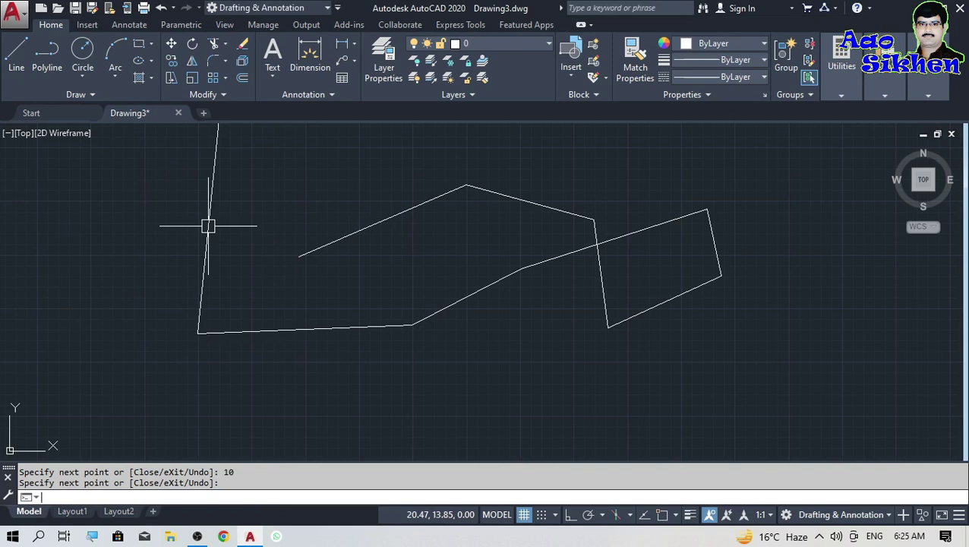
Step: Select all the practice line segments and delete them
scroll(235, 295, down, 4)
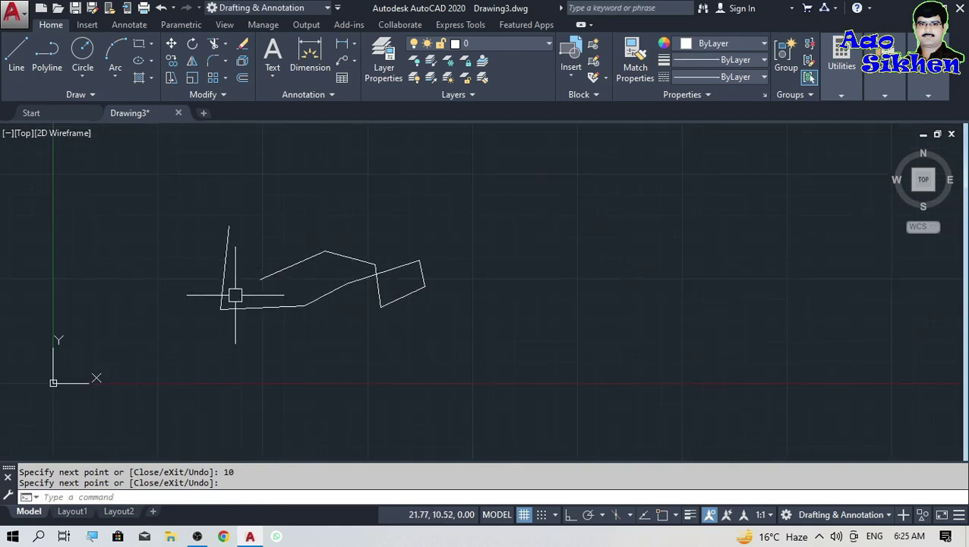
scroll(235, 296, up, 2)
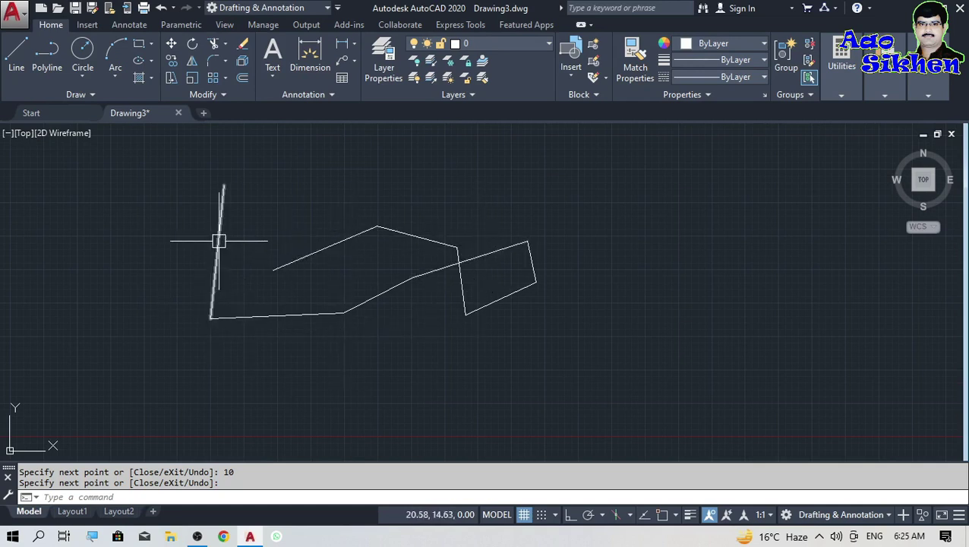
click(183, 167)
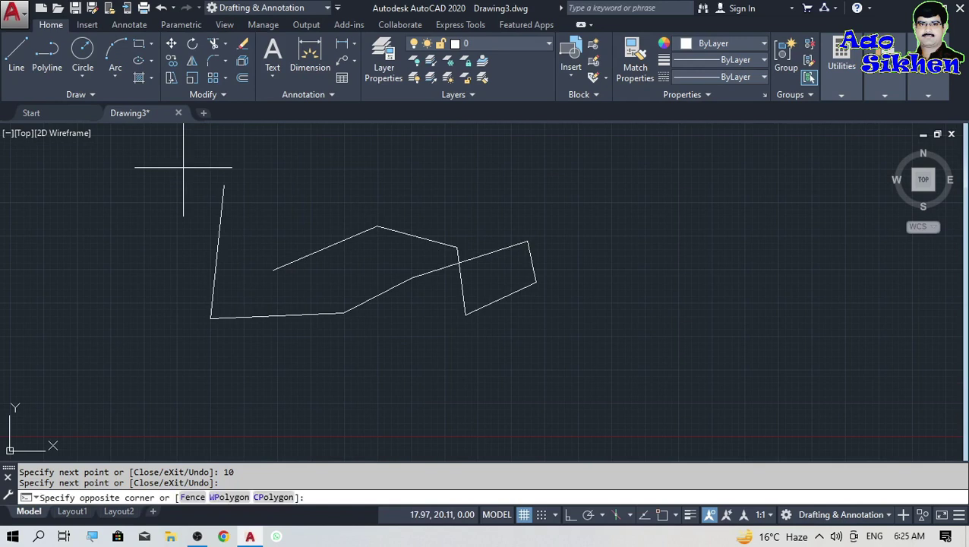
click(562, 319)
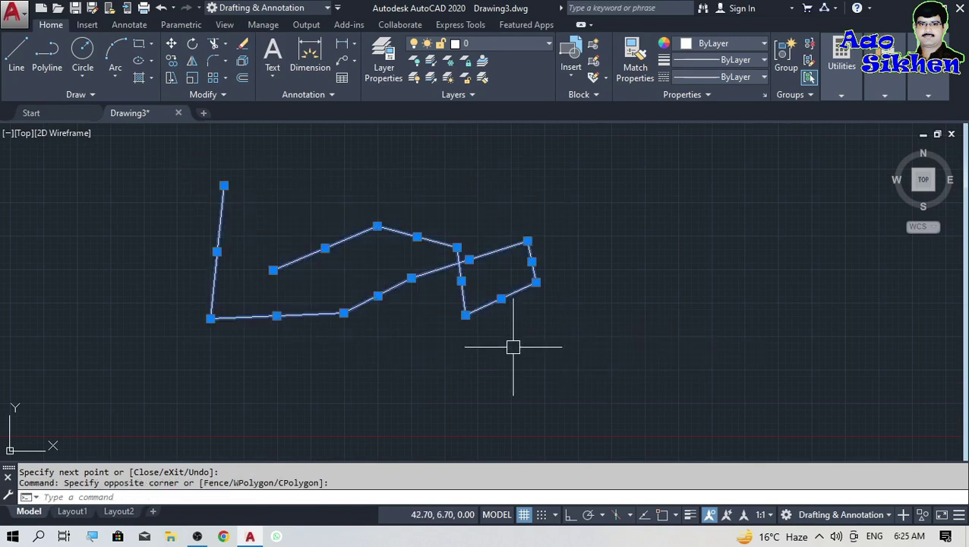
key(Delete)
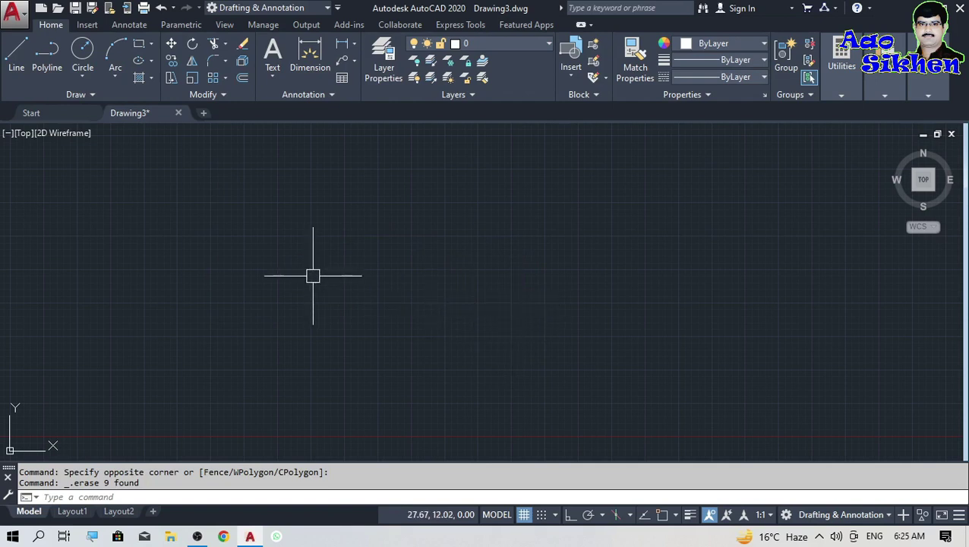
Step: Start a line at the origin 0,0 and draw its first segment to the absolute point 10,0
text(L)
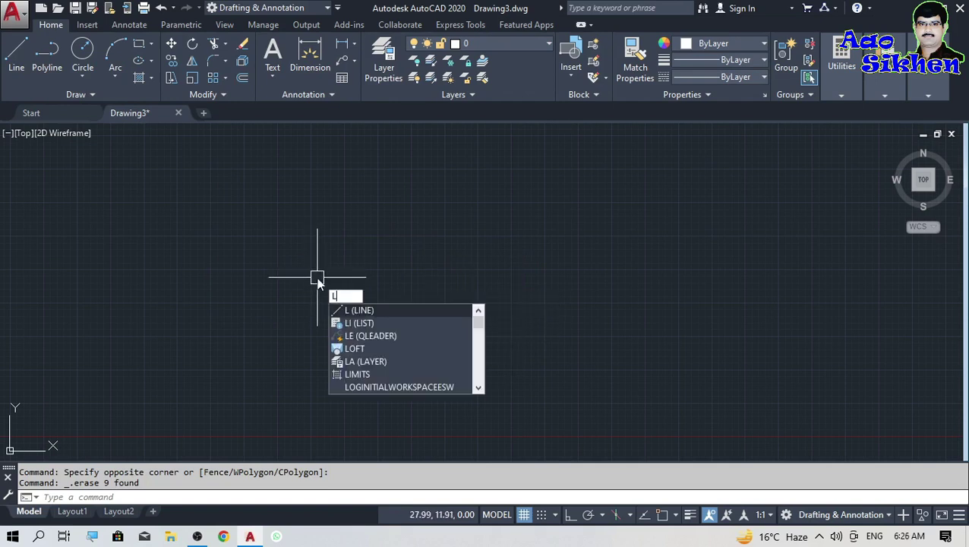
key(Return)
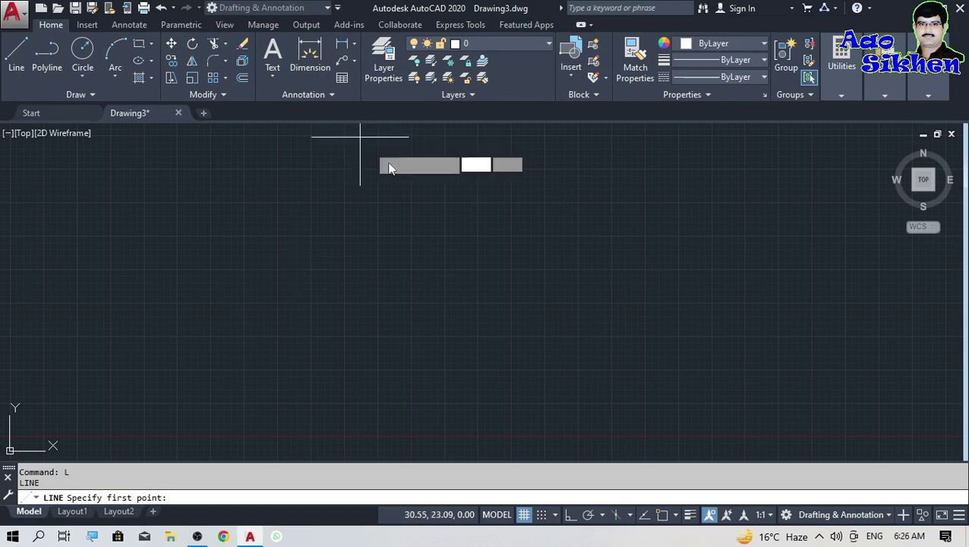
scroll(455, 249, down, 5)
scroll(269, 297, up, 4)
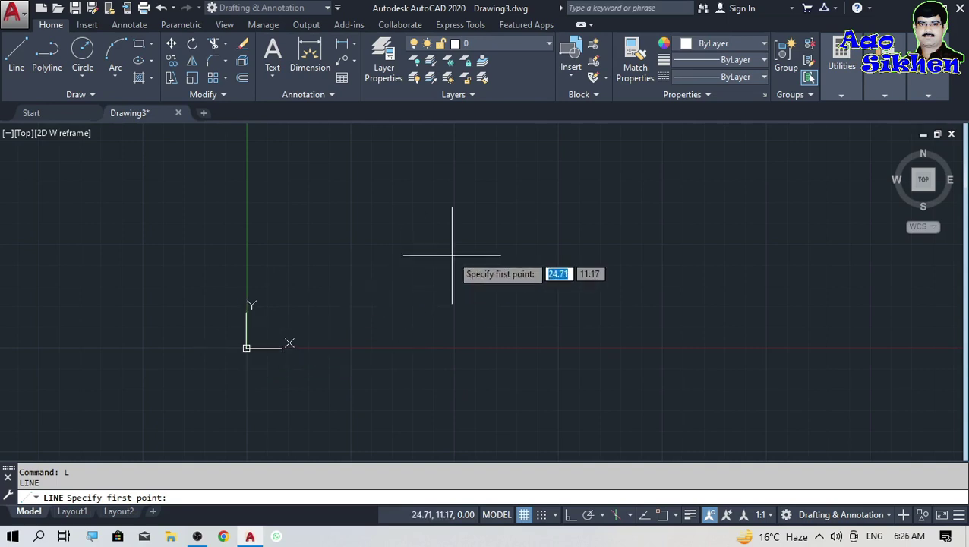
text(0)
key(Tab)
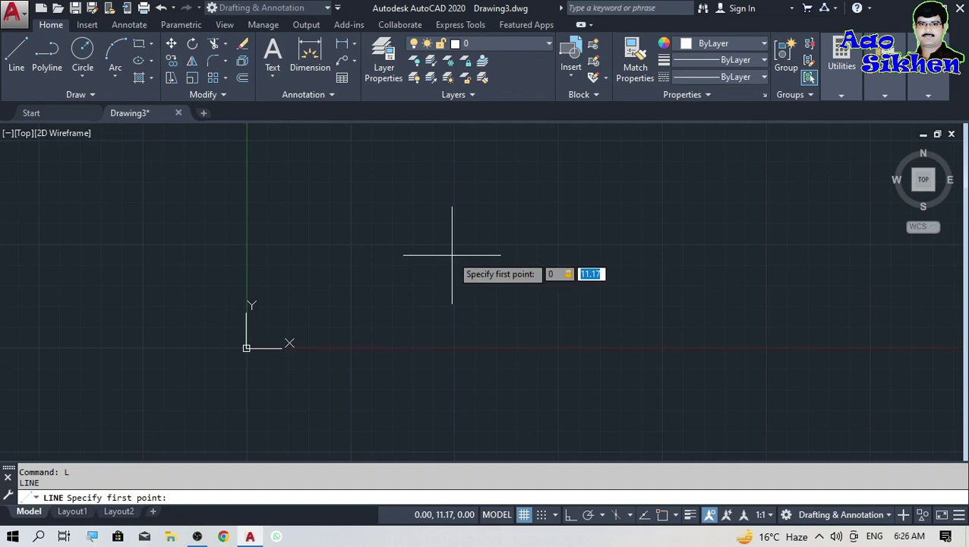
text(0)
key(Return)
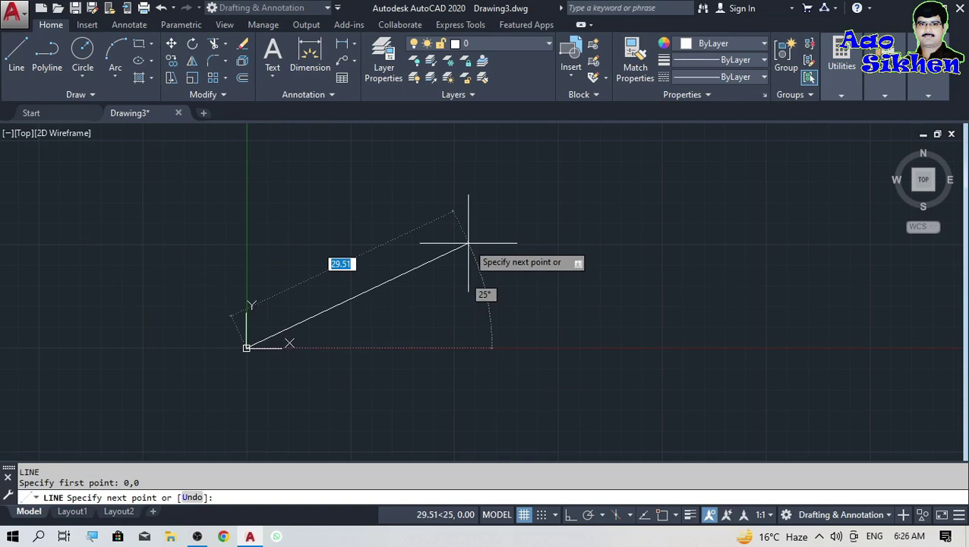
text(10)
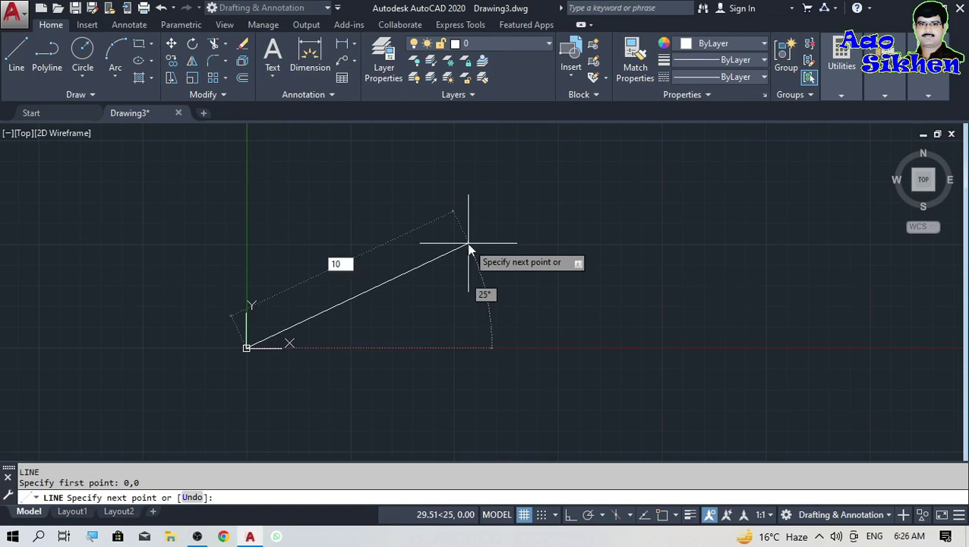
key(Tab)
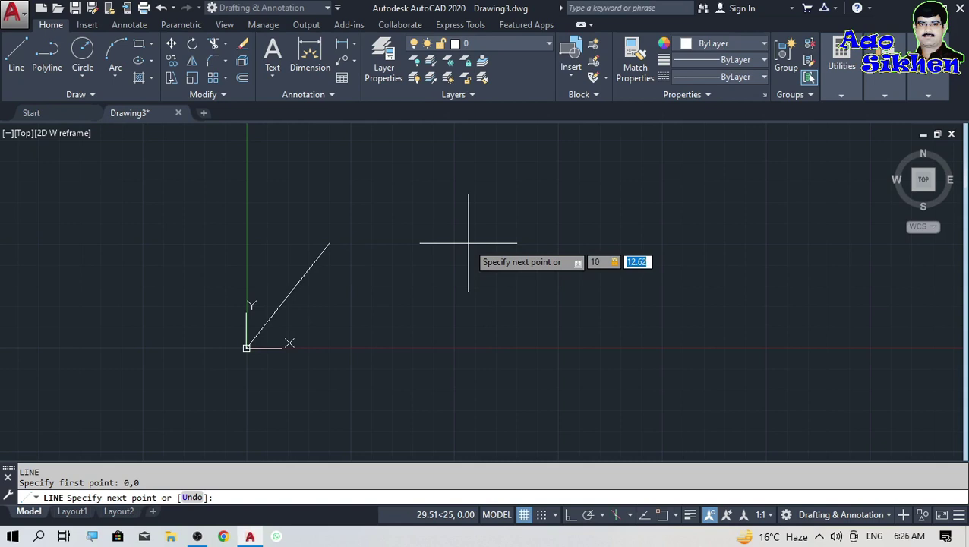
text(0)
key(Return)
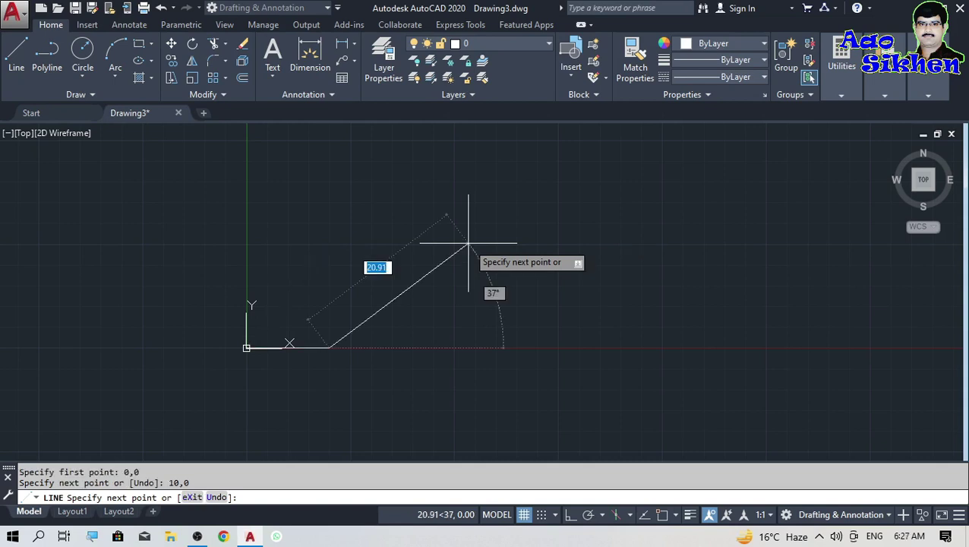
Step: Continue the line through the absolute points 10,10 and 0,10 to form the square's right and top sides
scroll(260, 259, up, 2)
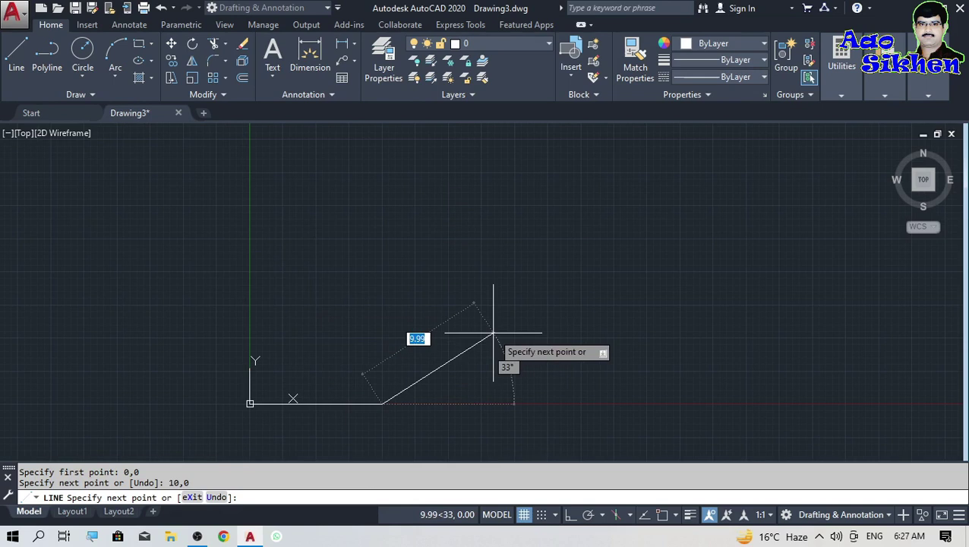
text(10)
key(Tab)
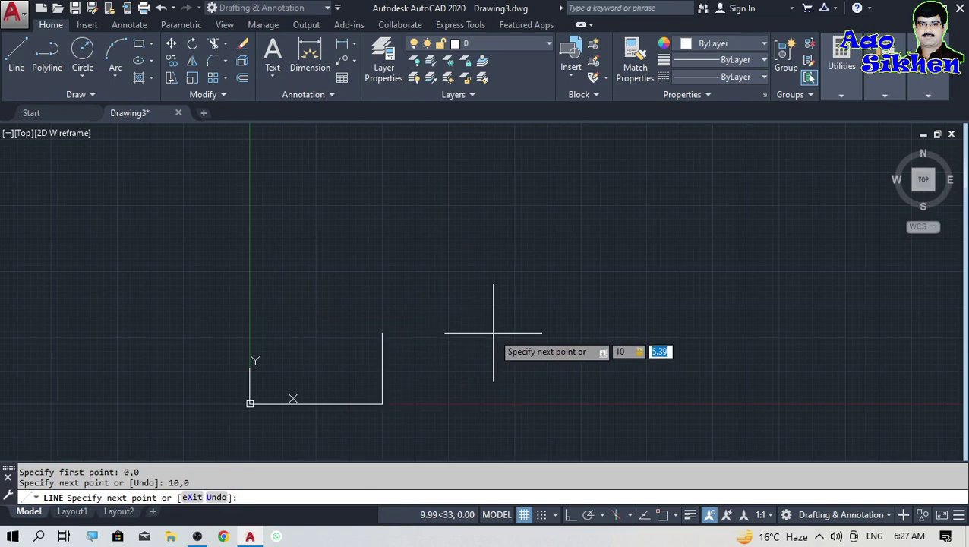
text(10)
key(Return)
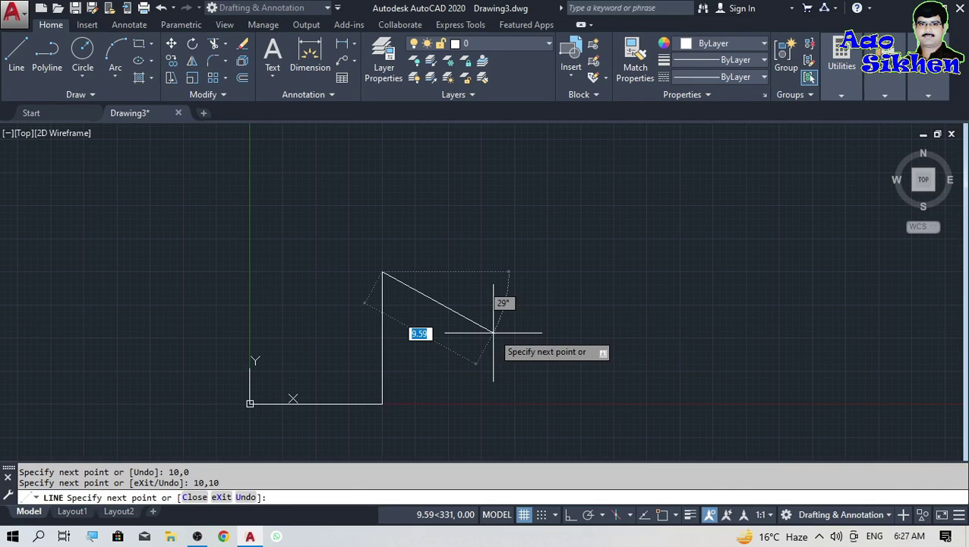
text(0,)
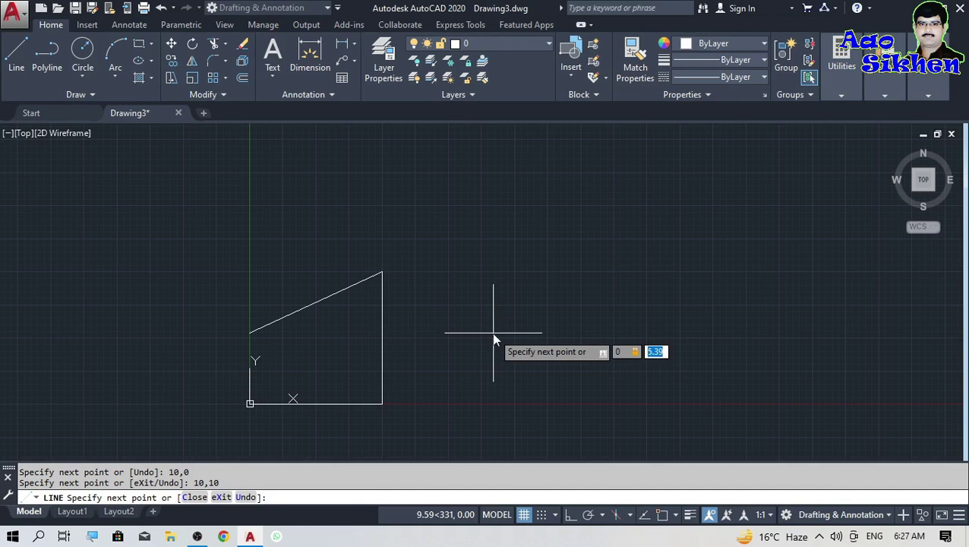
text(10)
key(Return)
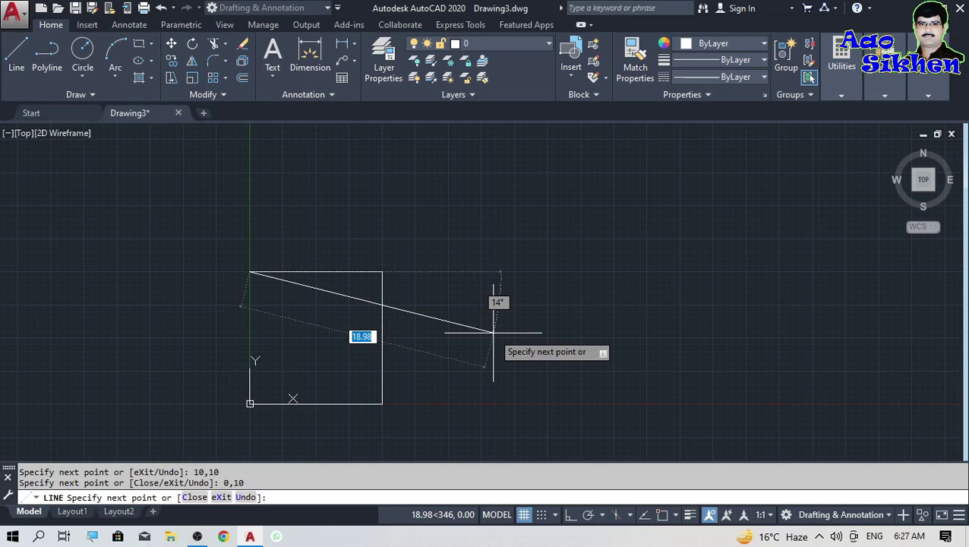
Step: Close the square by drawing the last segment back to 0,0 and end the Line command
text(0)
key(Tab)
text(0)
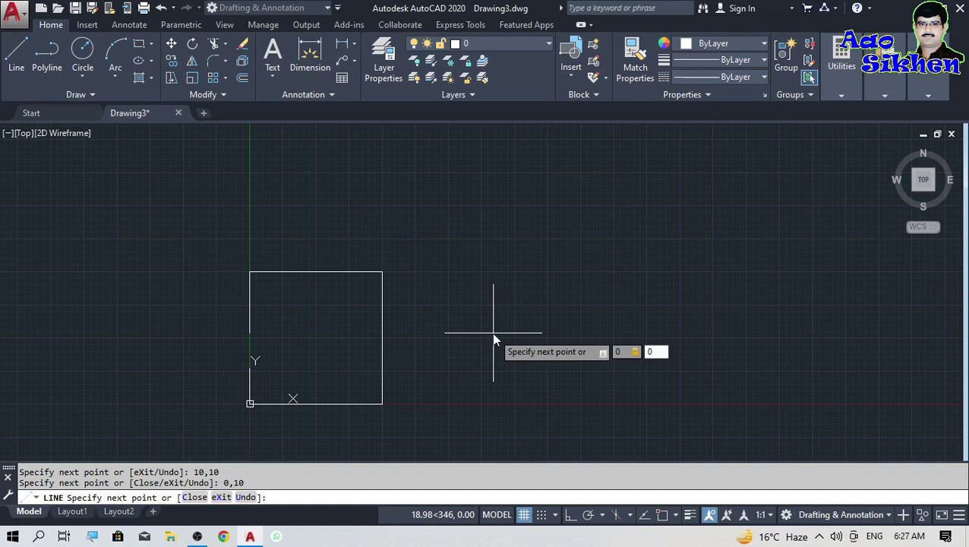
key(Tab)
key(Return)
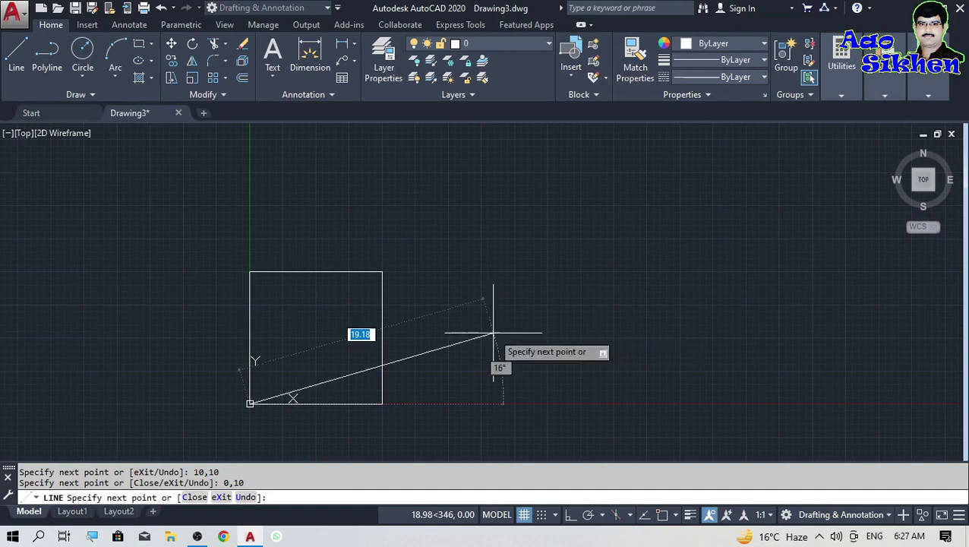
key(Return)
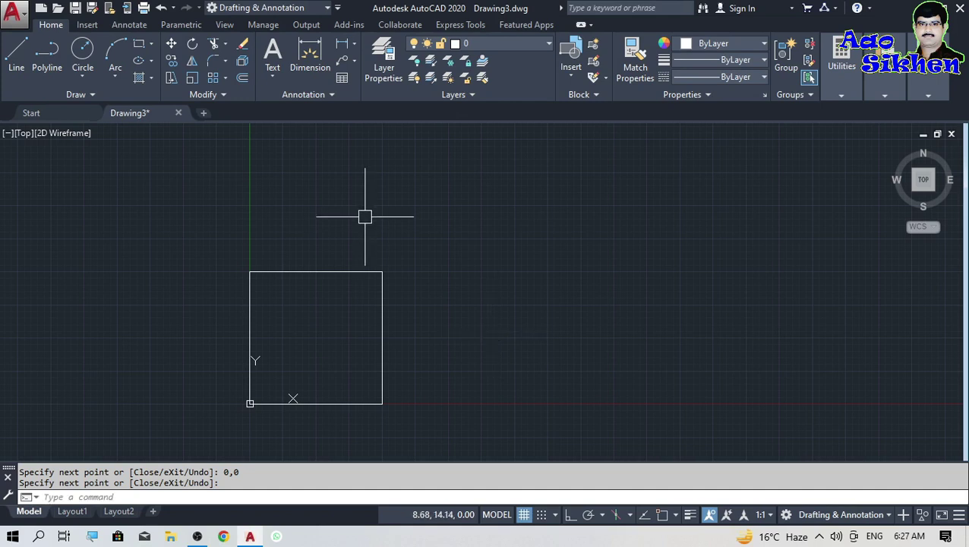
scroll(238, 355, up, 2)
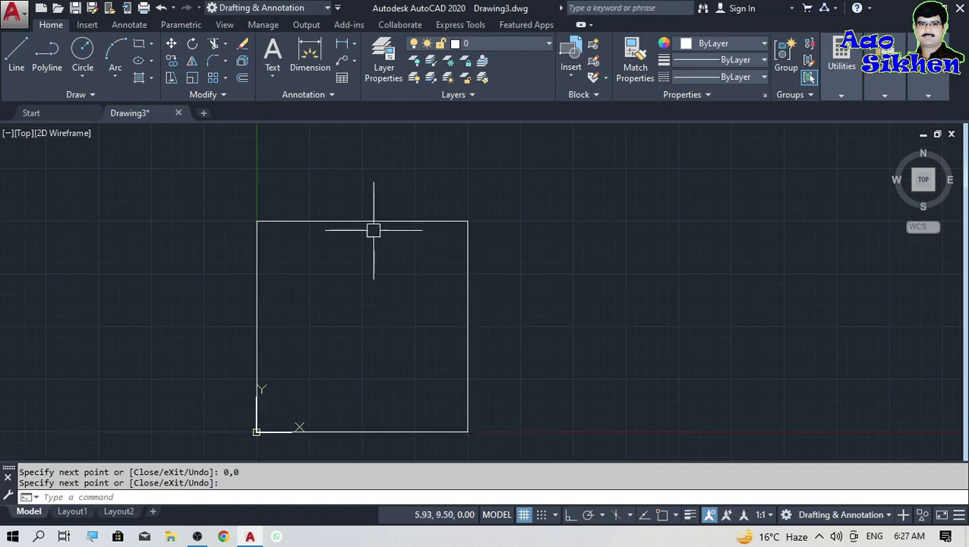
Step: Add a linear dimension above the square's top edge, snapping to its two upper corners
scroll(214, 273, down, 2)
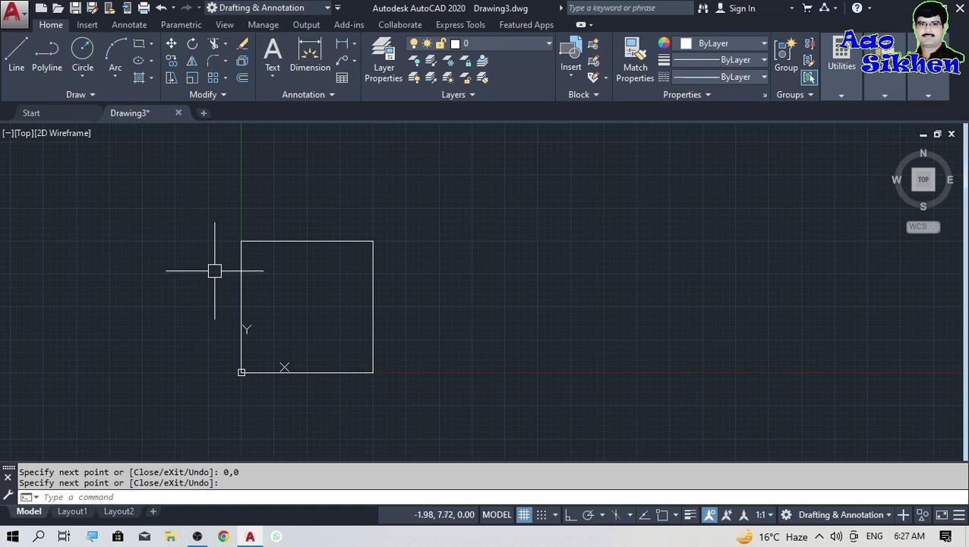
scroll(215, 269, up, 2)
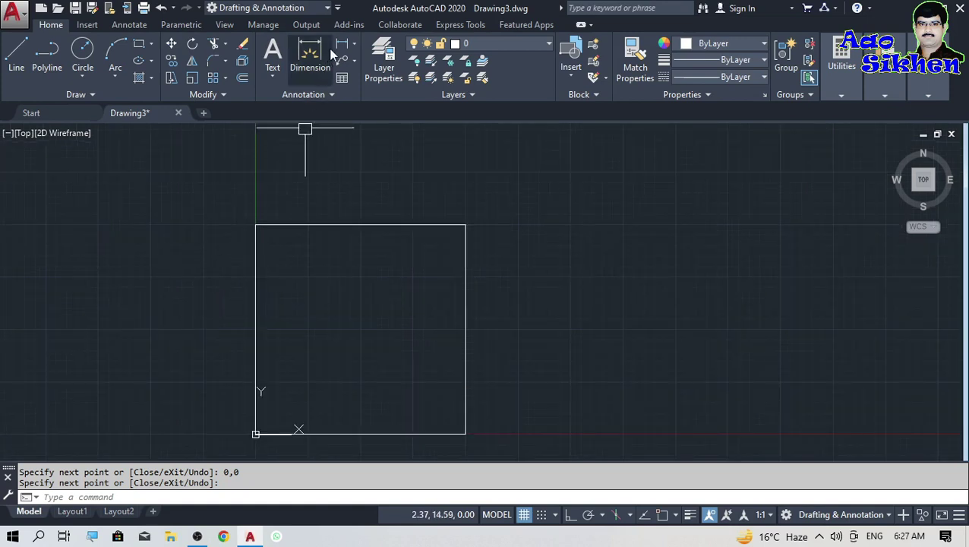
click(310, 55)
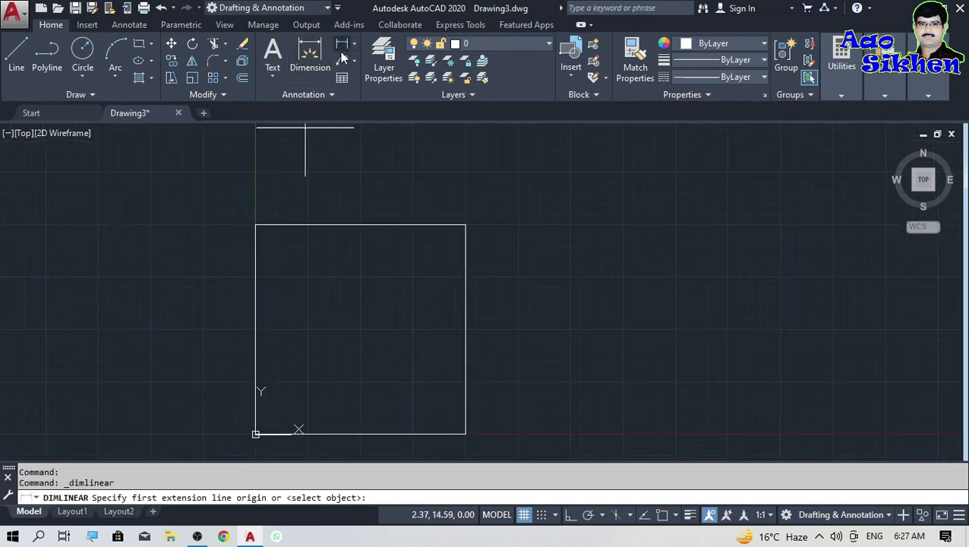
key(F3)
click(256, 224)
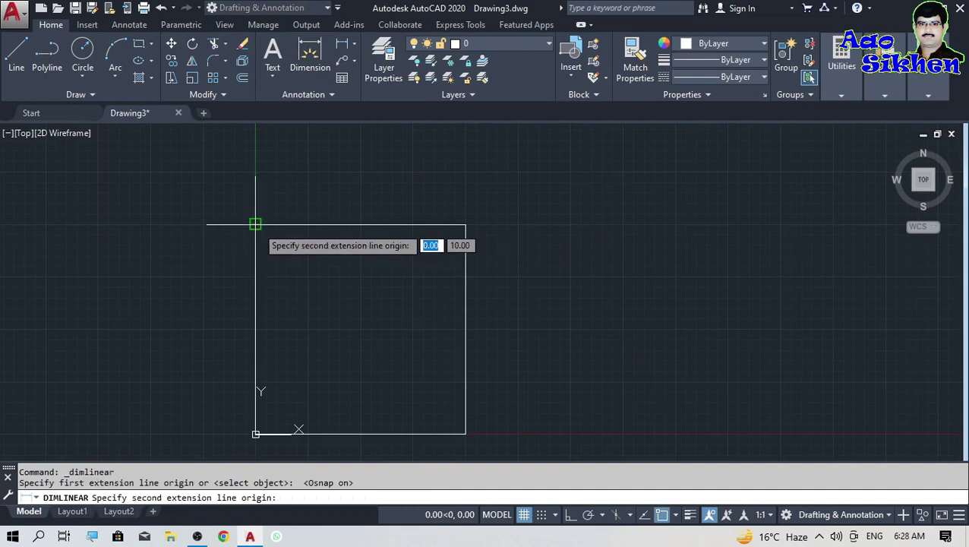
click(465, 224)
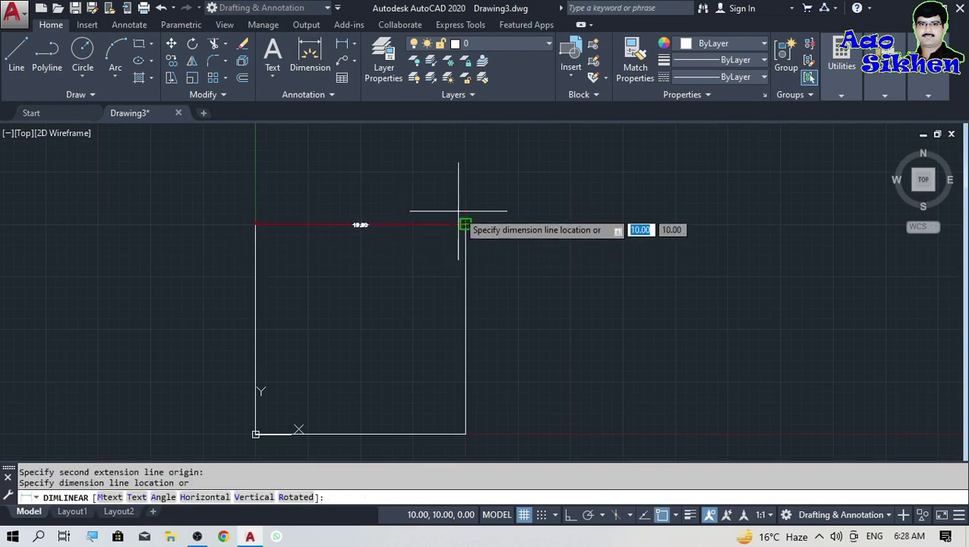
key(F3)
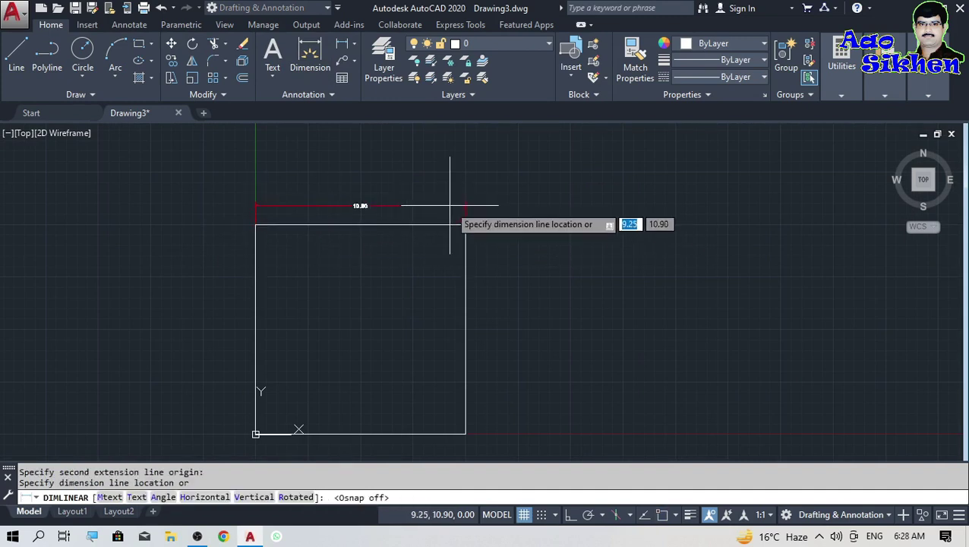
scroll(450, 206, up, 2)
click(449, 207)
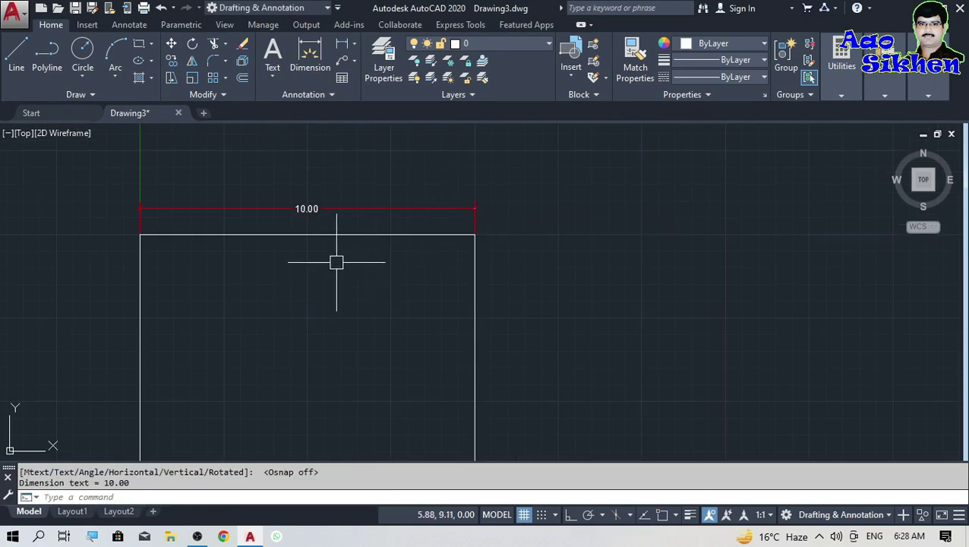
Step: Select the linear dimension above the square and delete it
scroll(367, 184, down, 2)
click(367, 184)
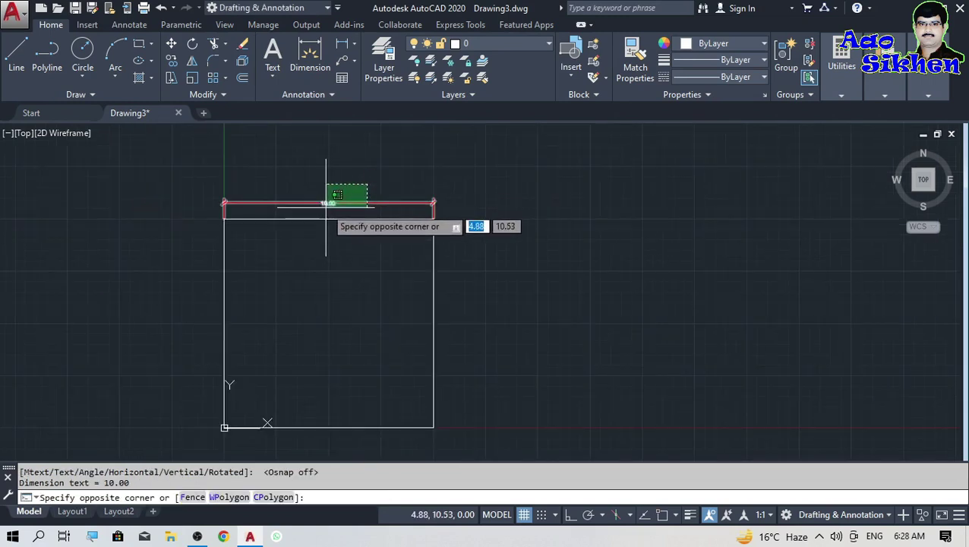
click(328, 207)
key(Delete)
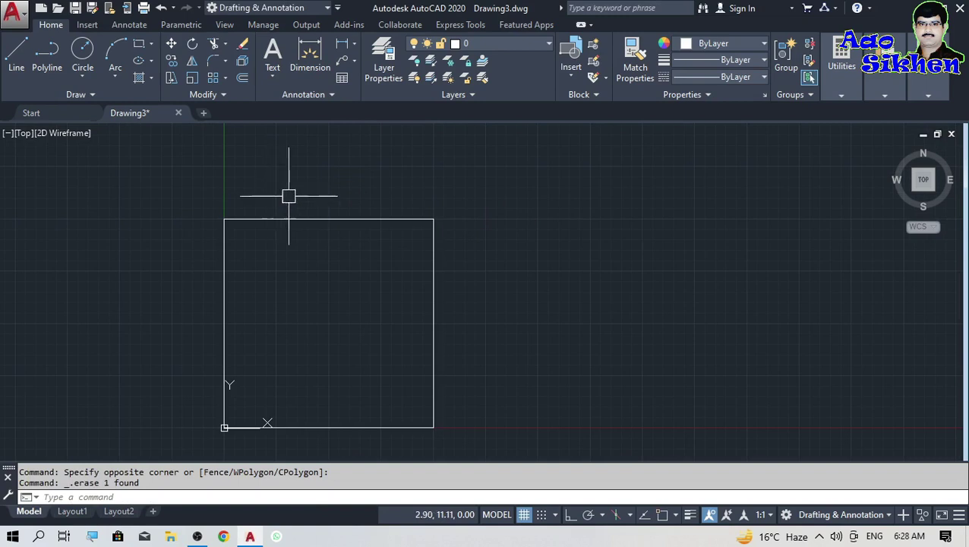
Step: Start a polyline at the absolute point 15,0, to the right of the square
scroll(298, 201, down, 2)
scroll(263, 241, down, 2)
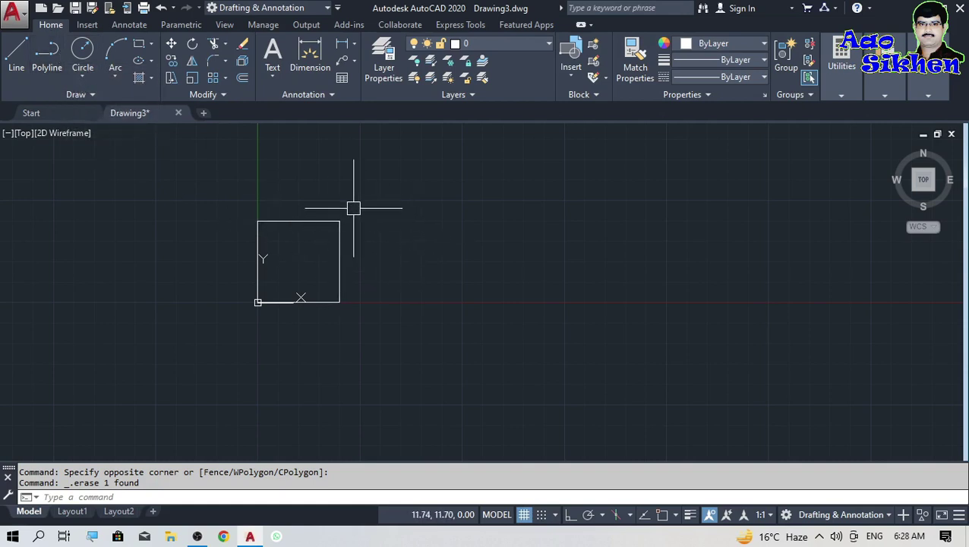
click(55, 67)
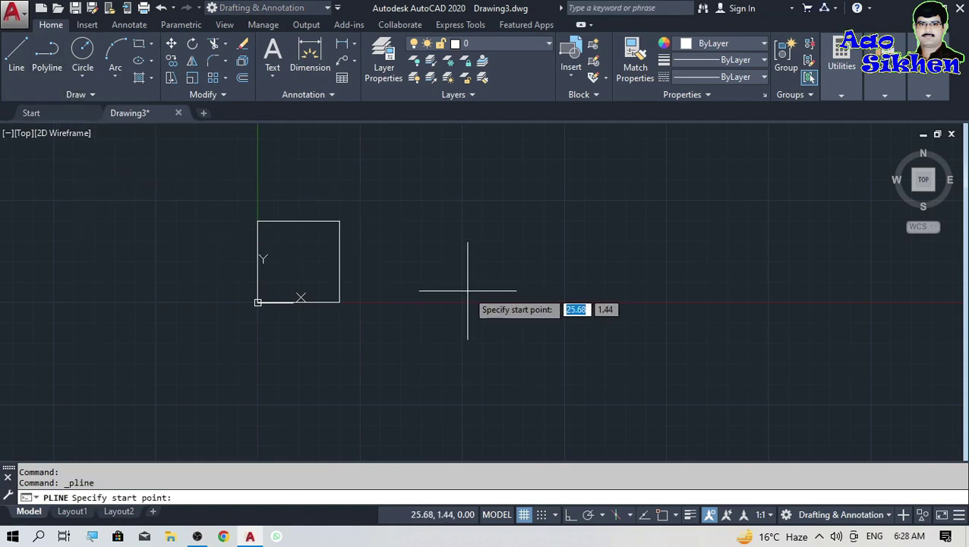
key(Escape)
text(pl)
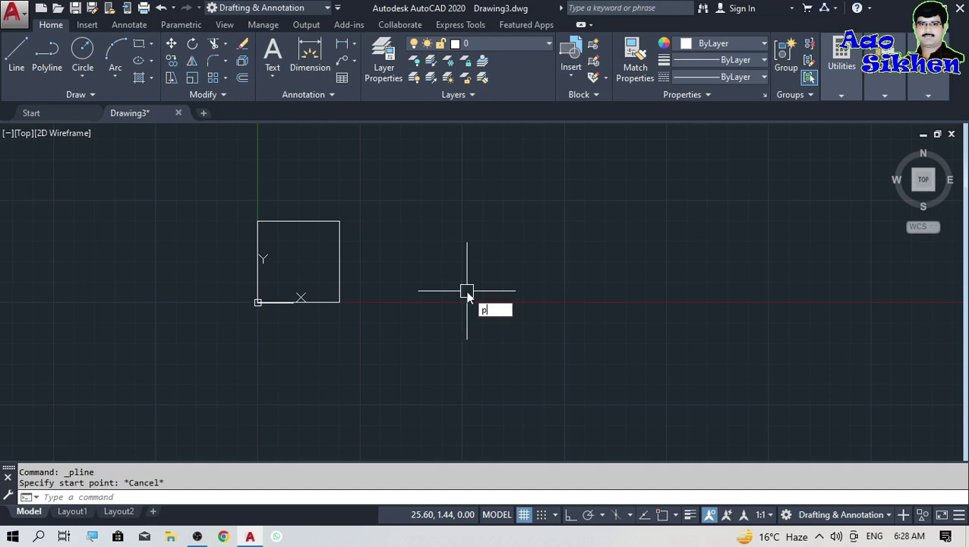
key(Return)
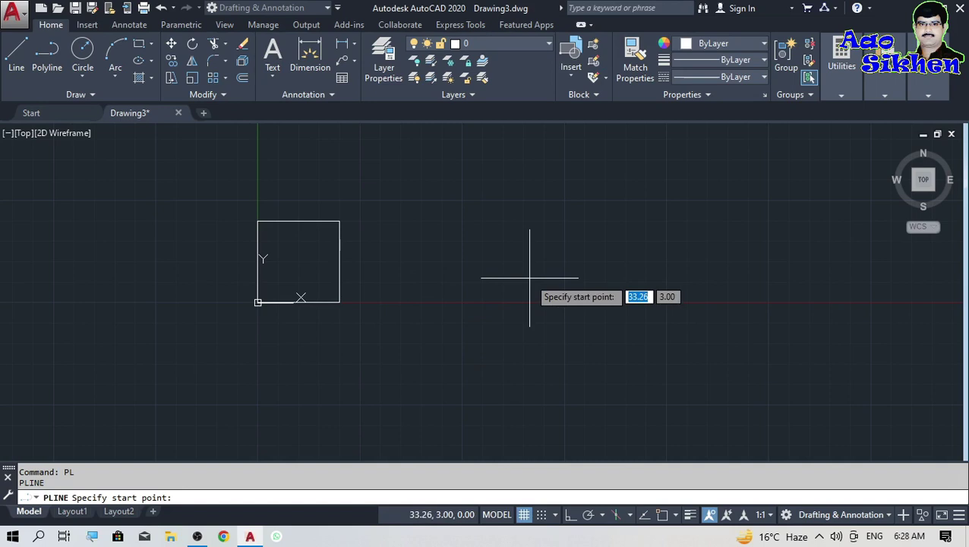
text(15)
key(Tab)
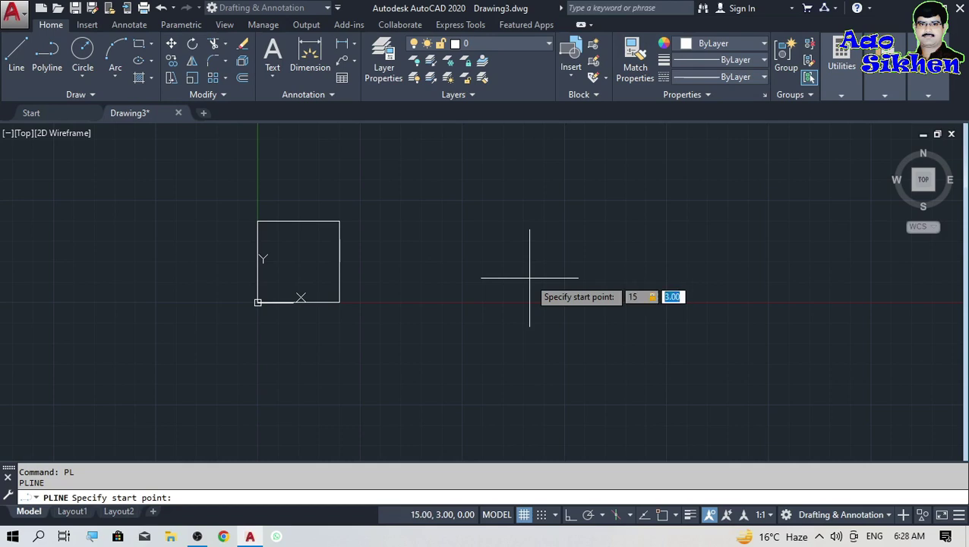
text(0)
key(Return)
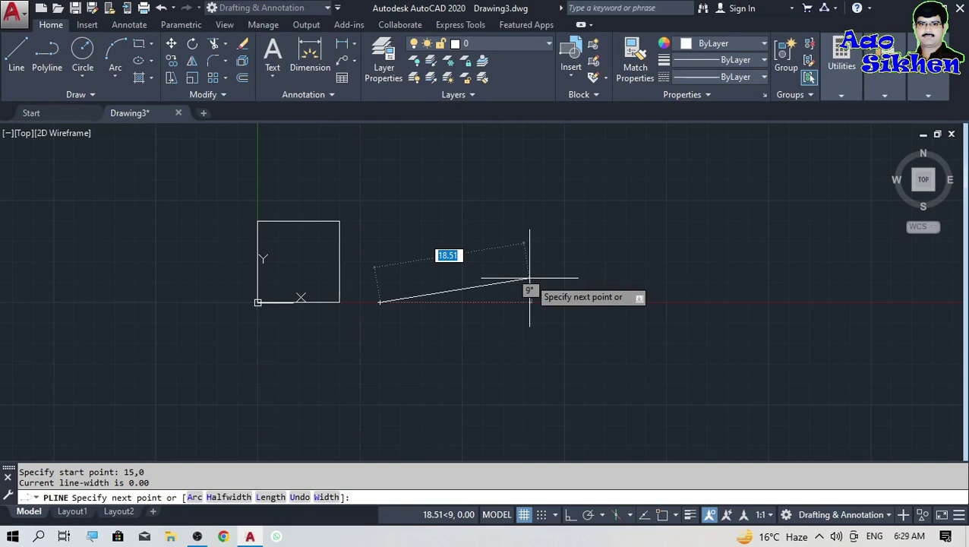
Step: Continue the polyline through the absolute points 25,0 and 25,10 to form the second square's bottom and right sides
text(25)
key(Tab)
text(0)
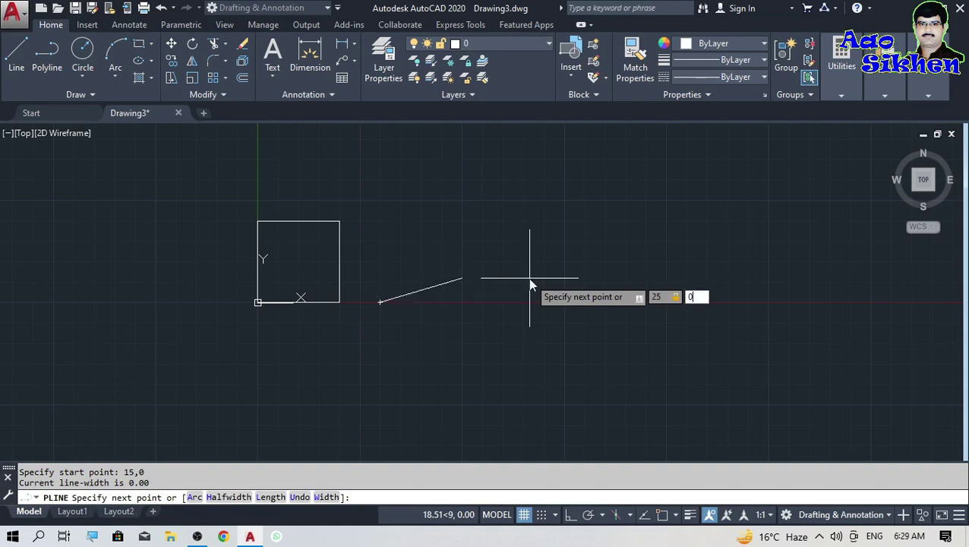
key(Return)
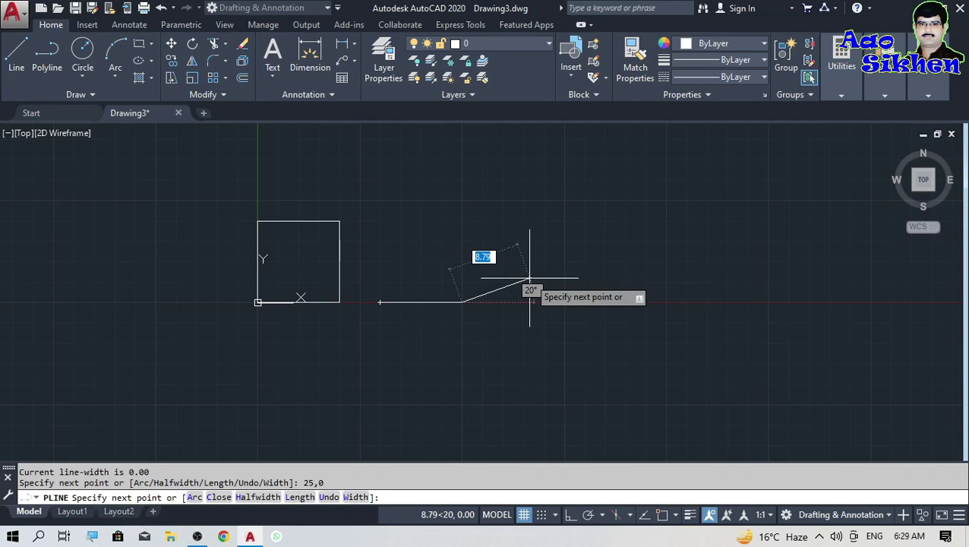
text(25)
key(Tab)
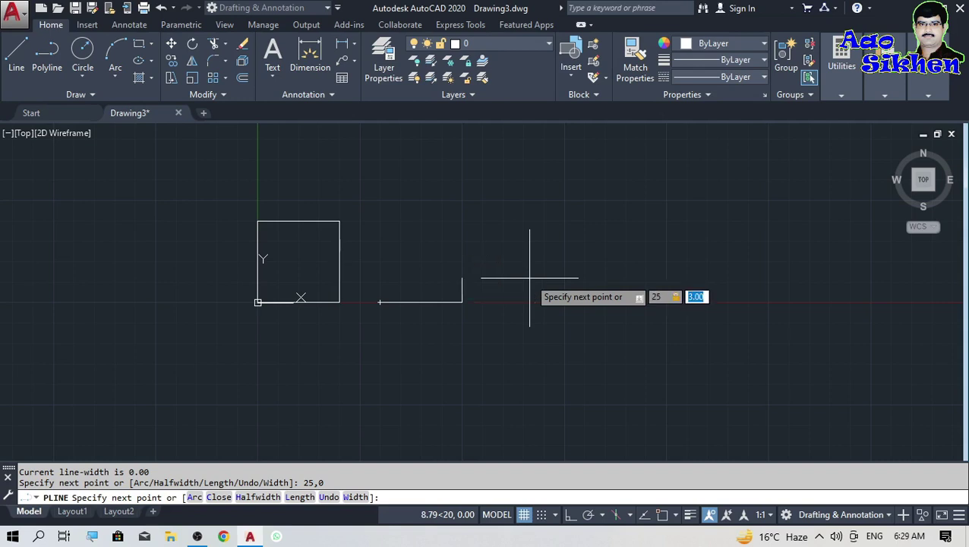
text(10)
key(Return)
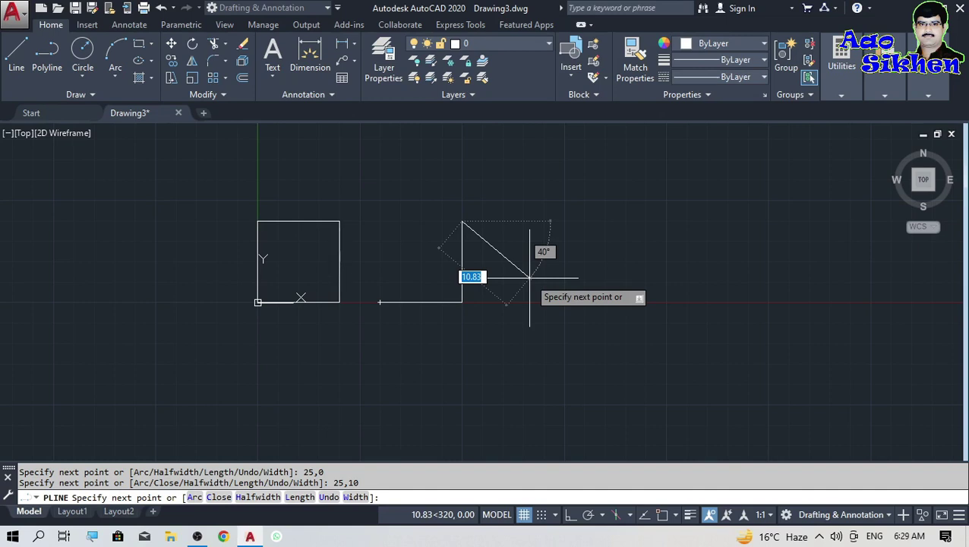
Step: Complete the second square through the absolute points 15,10 and 15,0, and end the polyline
text(15)
key(Tab)
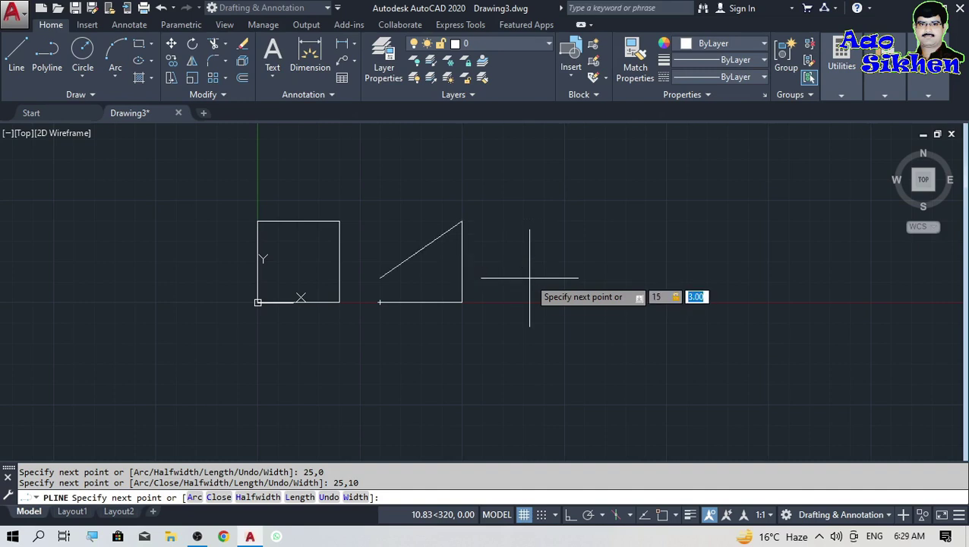
text(10)
key(Return)
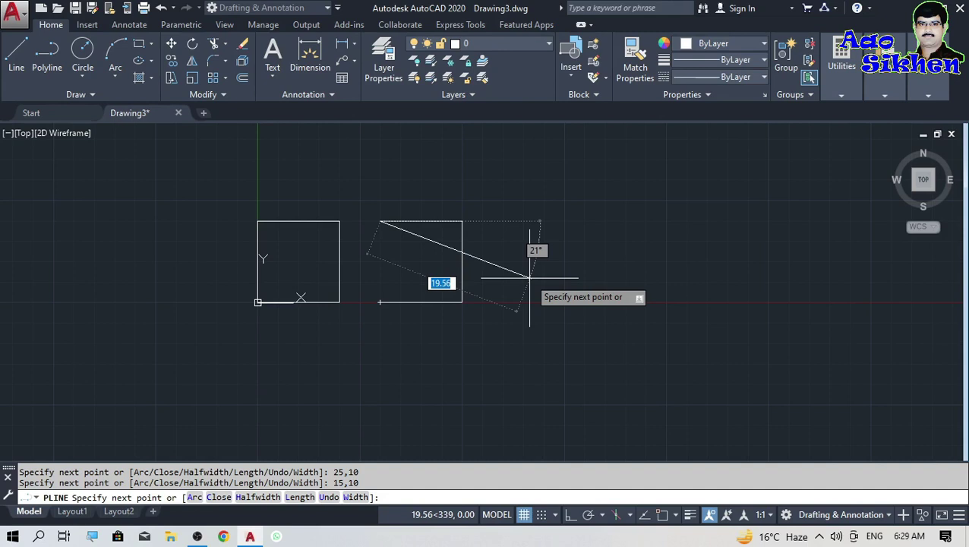
text(15)
key(Tab)
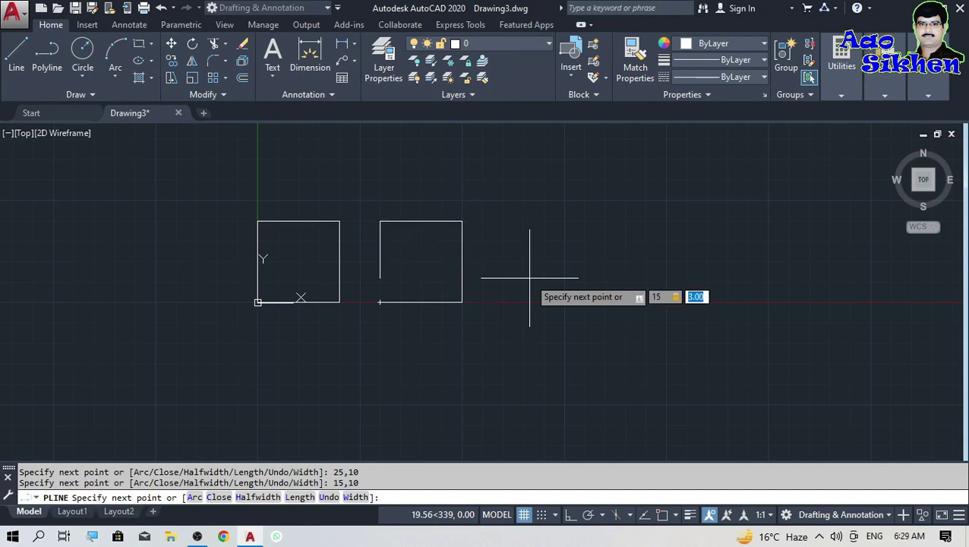
text(0)
key(Return)
key(Return)
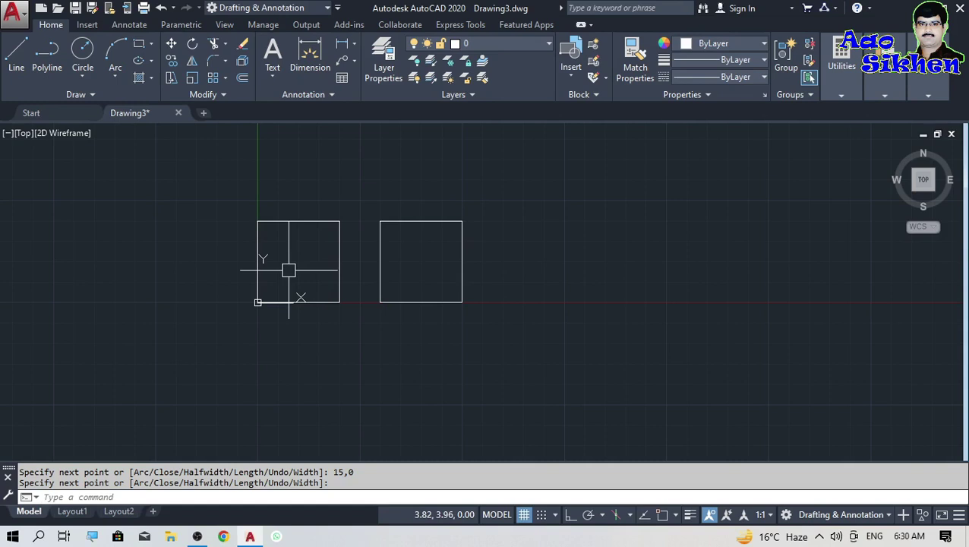
Step: Place the multiline text "Line" inside the first square
click(272, 53)
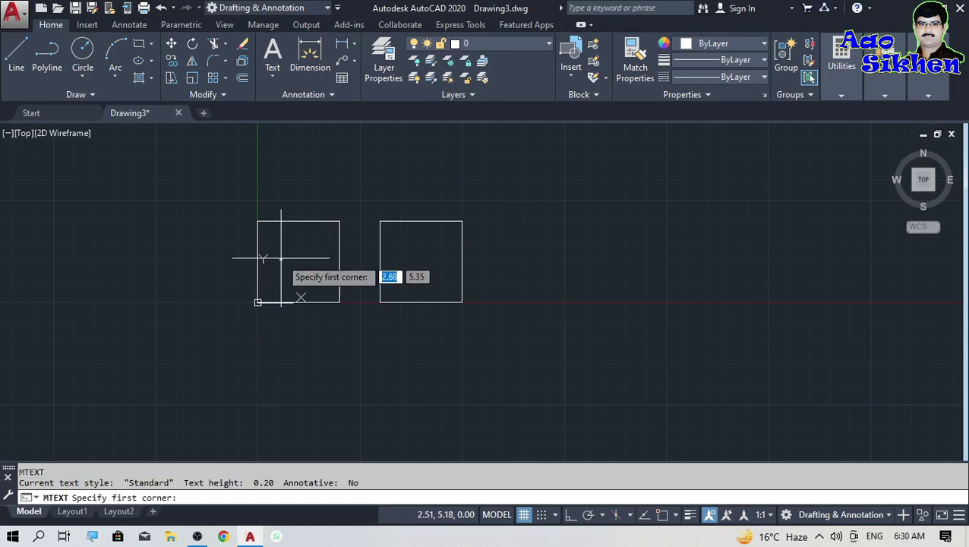
click(278, 253)
click(315, 265)
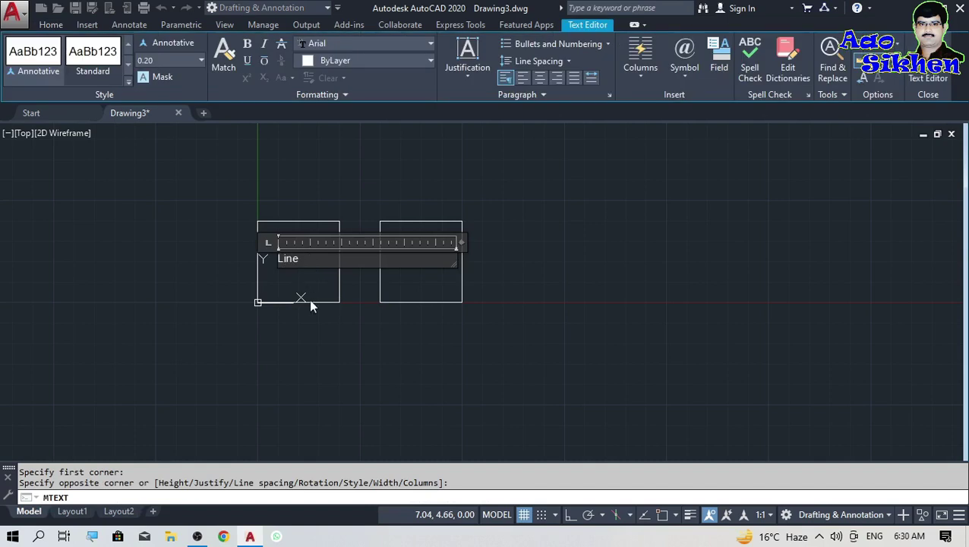
click(309, 342)
Step: Place the multiline text "Pline" inside the second square
text(t)
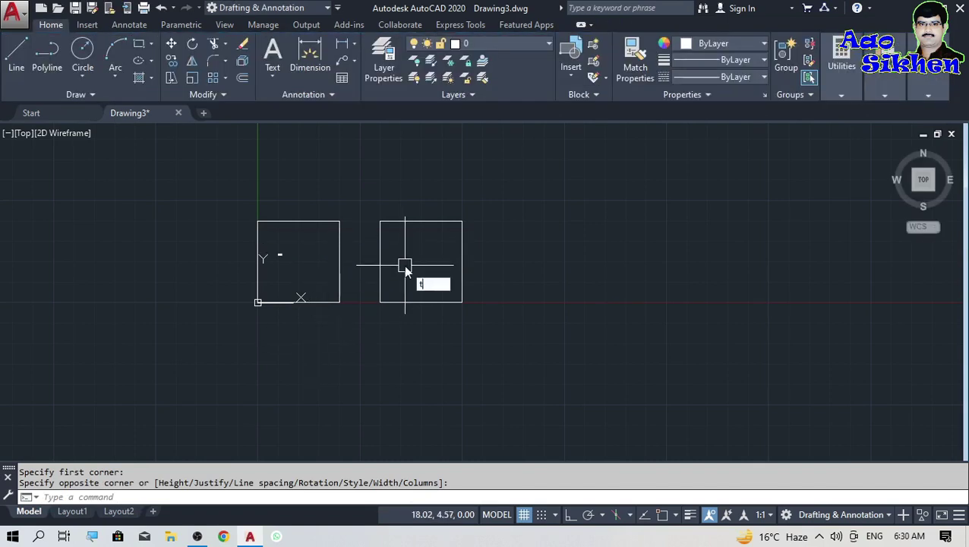
key(Return)
click(403, 253)
click(424, 274)
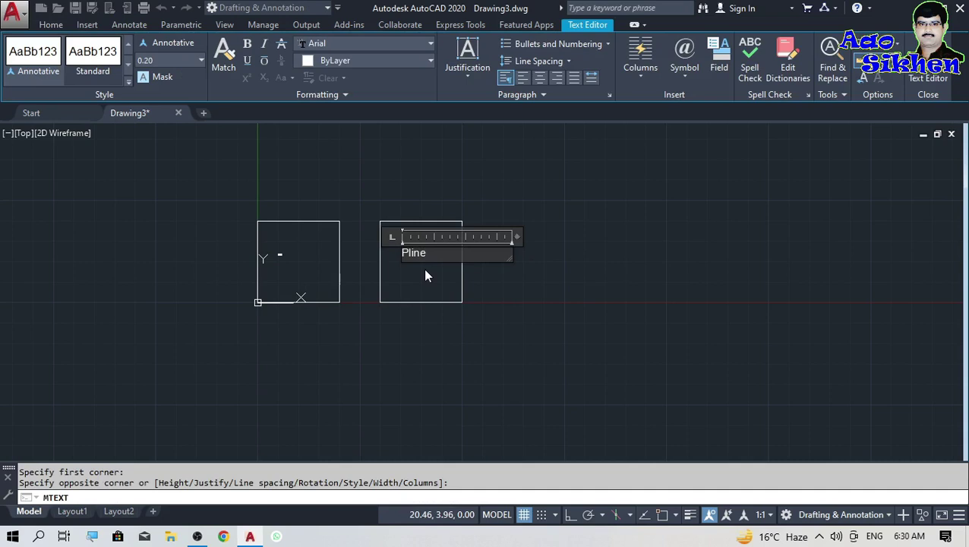
click(417, 335)
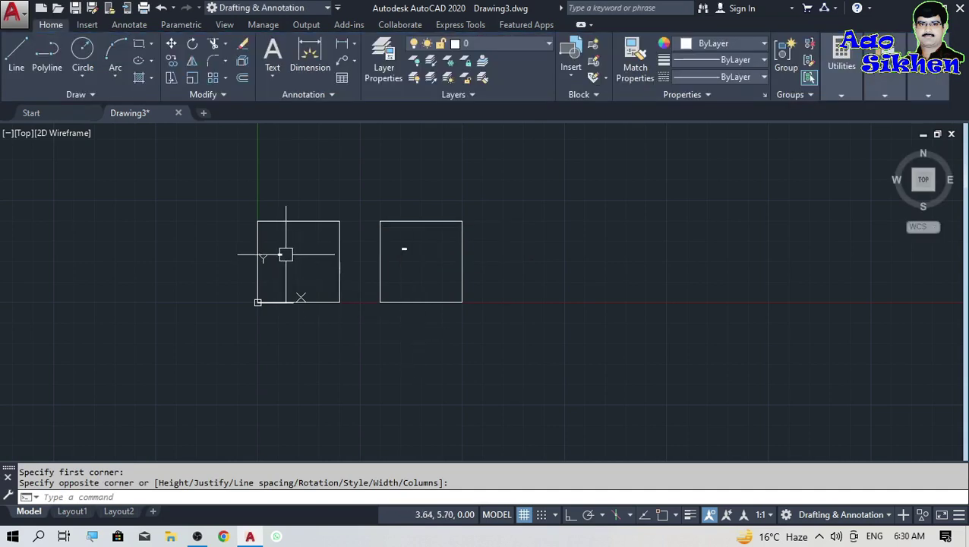
Step: Modify the Standard dimension style by setting the height of its Standard text style to 1 and applying it
scroll(277, 251, up, 4)
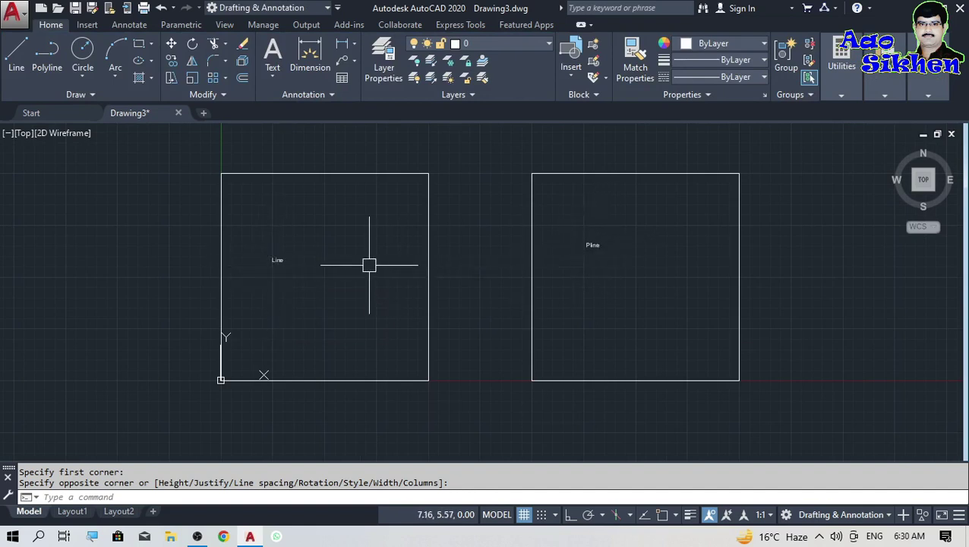
text(d)
key(Return)
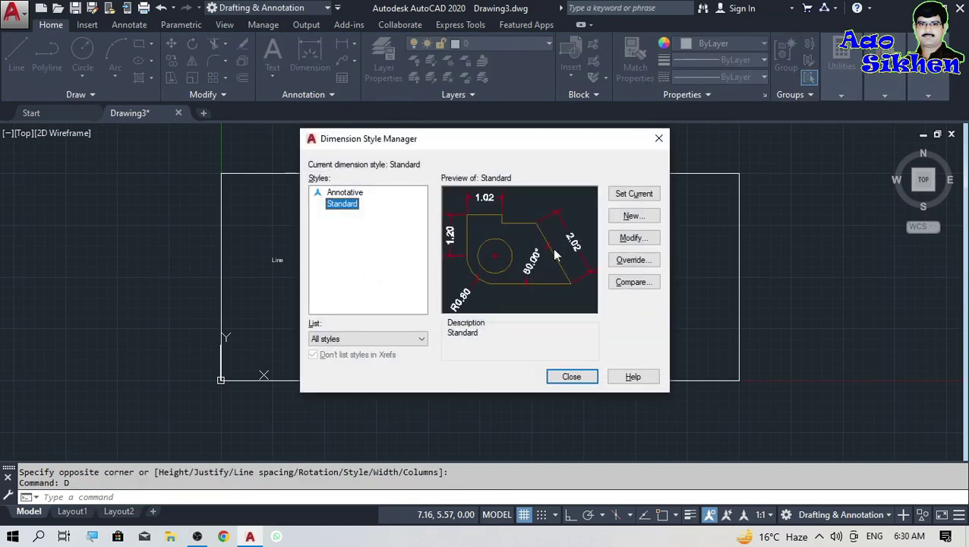
click(630, 238)
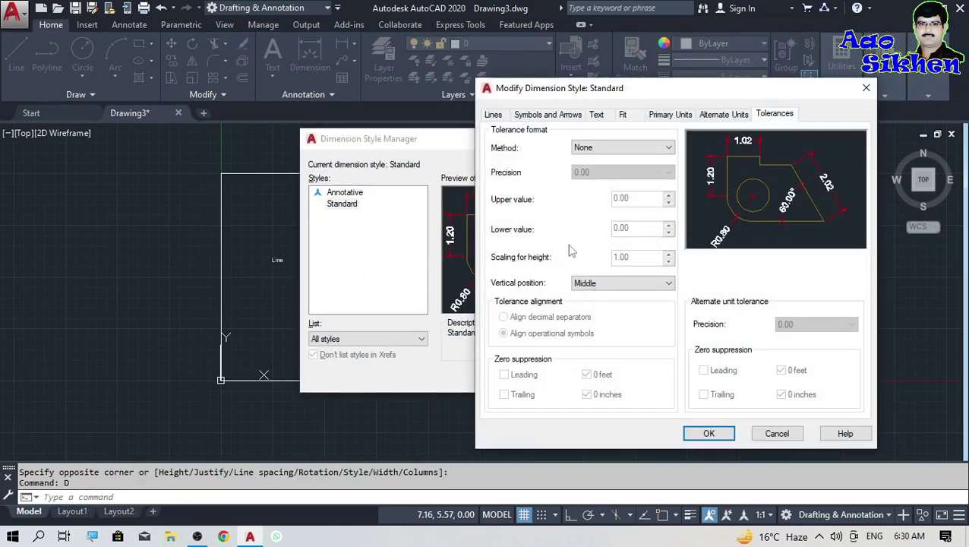
click(598, 115)
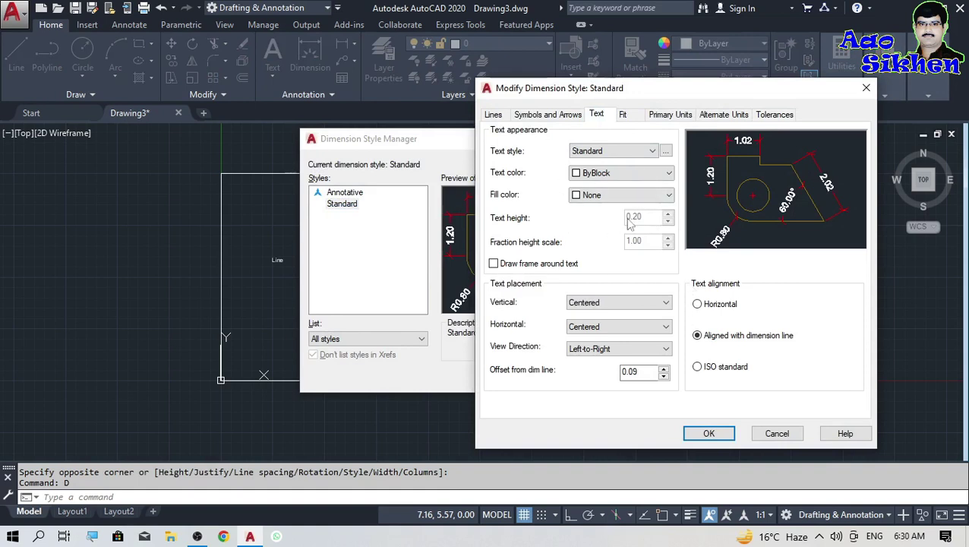
click(665, 150)
click(760, 266)
drag(760, 266, 724, 278)
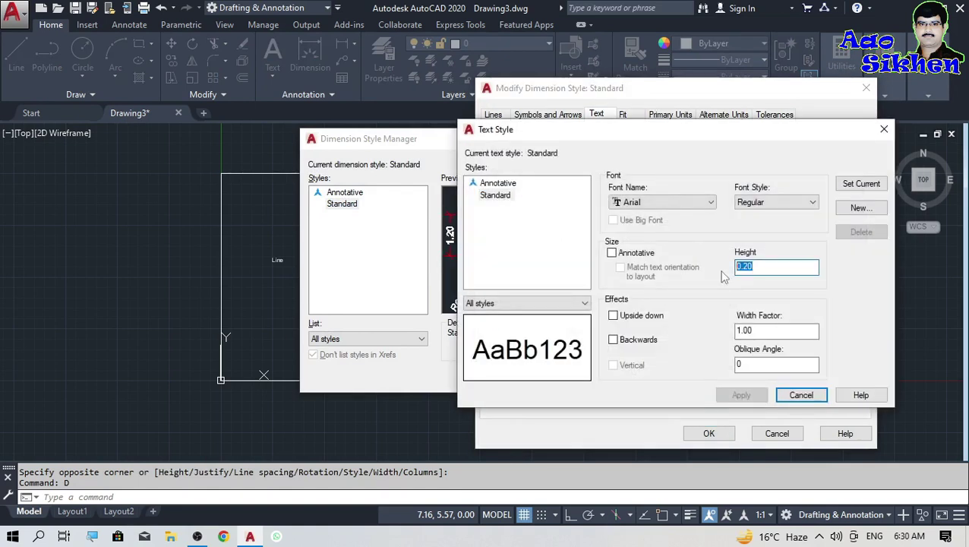
text(1)
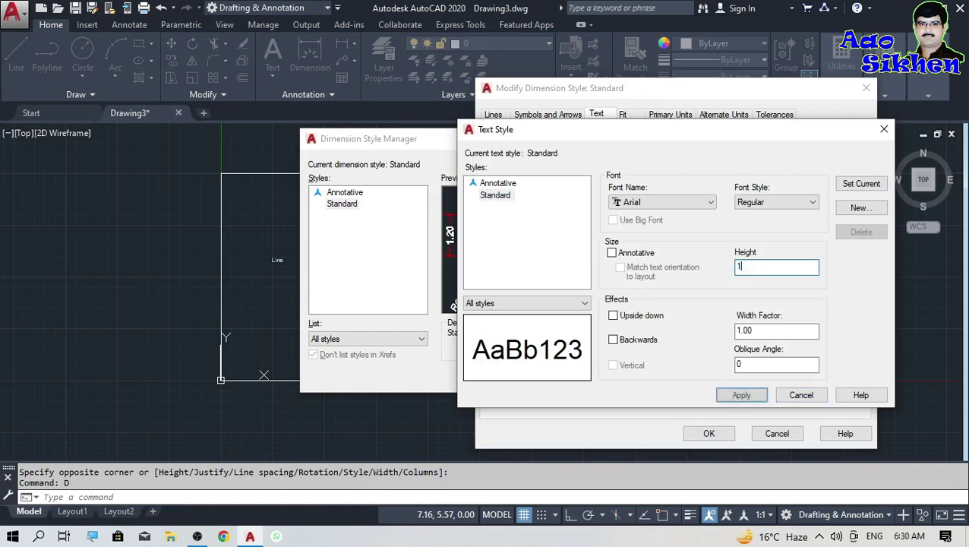
key(Return)
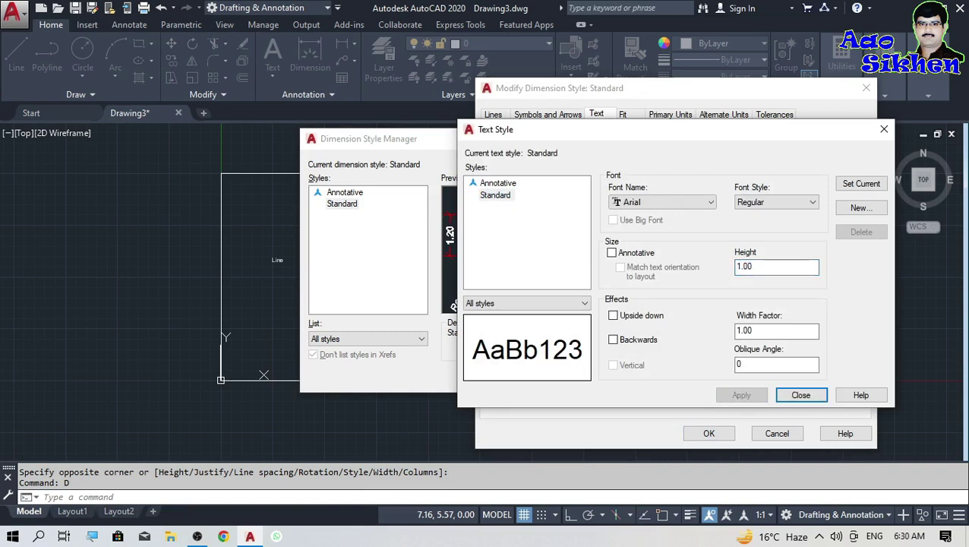
Step: Make the Standard text style current, accept the dimension style changes, and set the Standard dimension style current
click(861, 183)
click(800, 395)
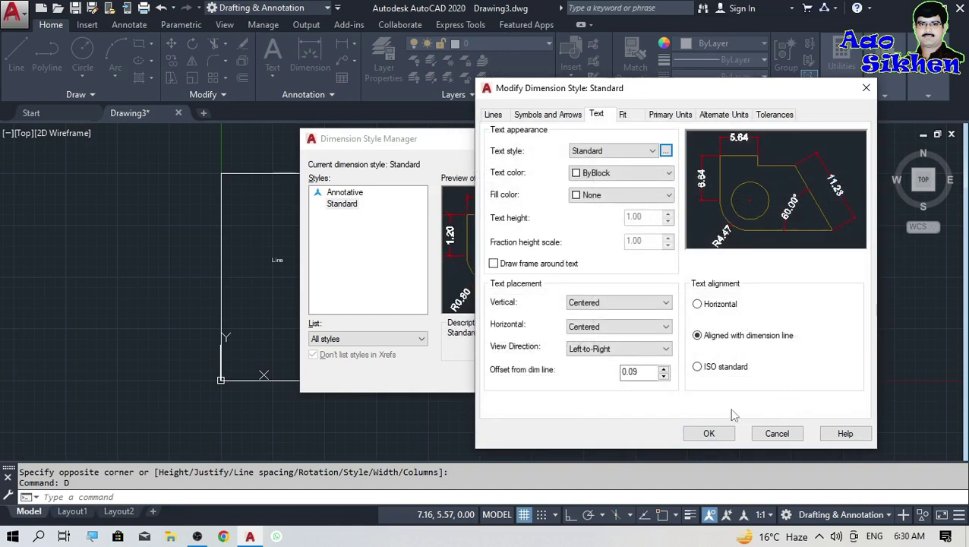
click(714, 438)
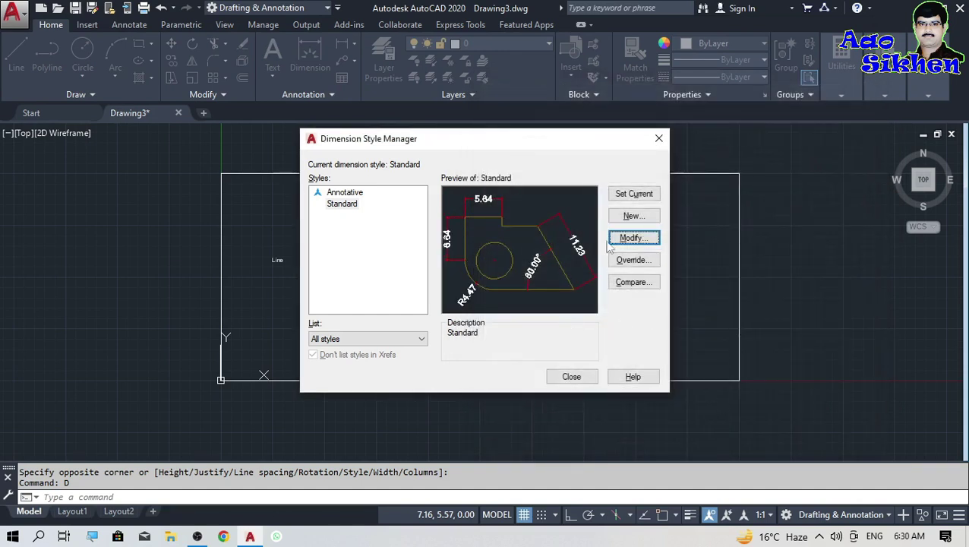
click(626, 195)
click(572, 378)
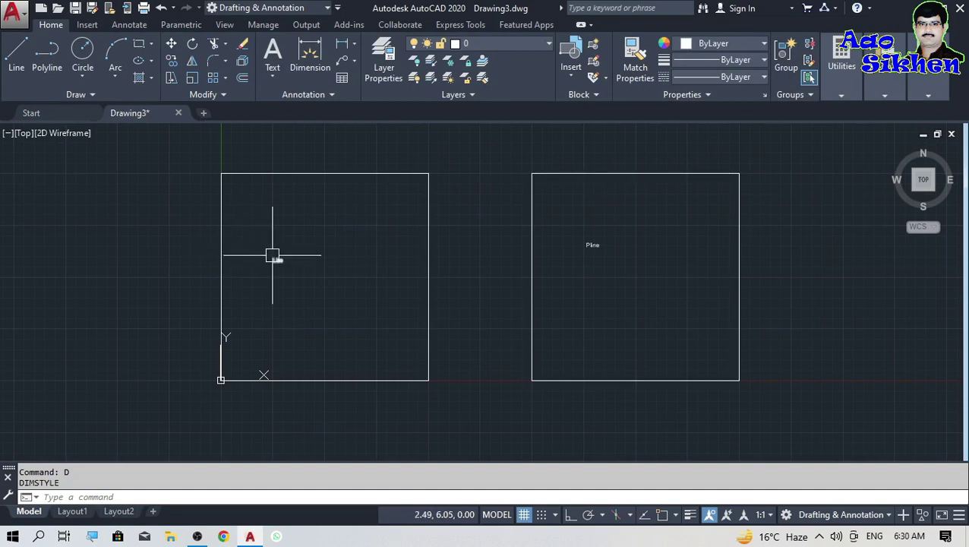
Step: Erase the text "Line" inside the first square and undo the erasure
click(273, 256)
key(Delete)
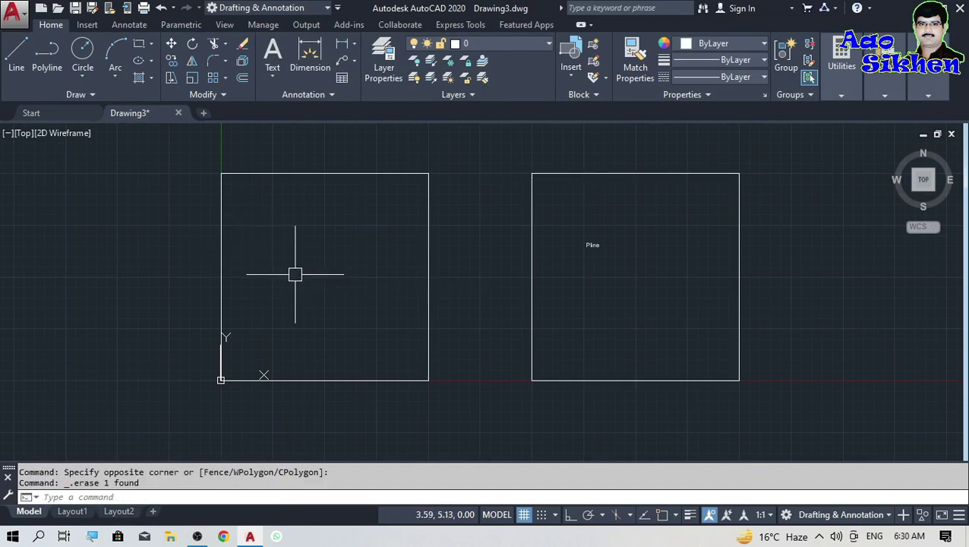
key(ctrl+z)
Step: Place the sample multiline text "gfhf" beside the "Line" label in the first square
text(t)
key(Return)
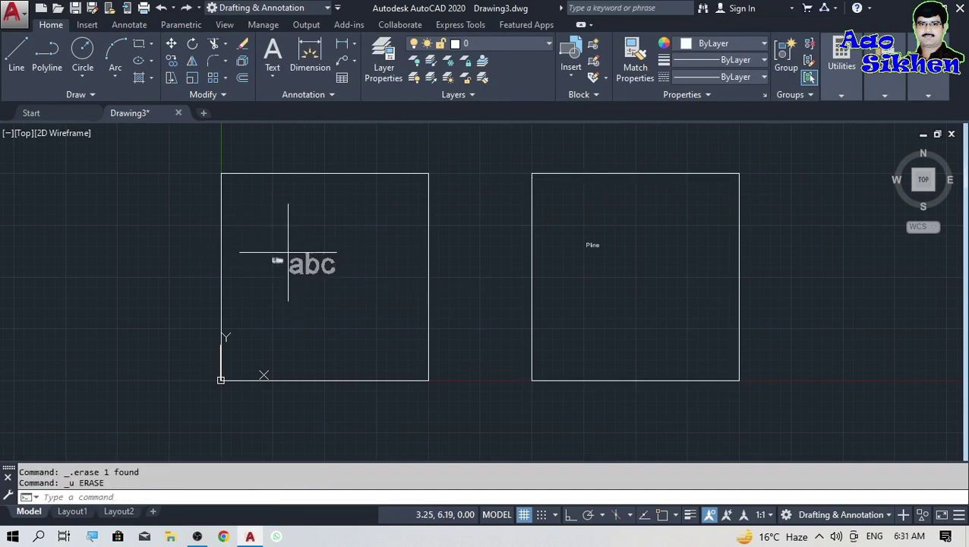
click(298, 247)
click(363, 300)
text(gfhf)
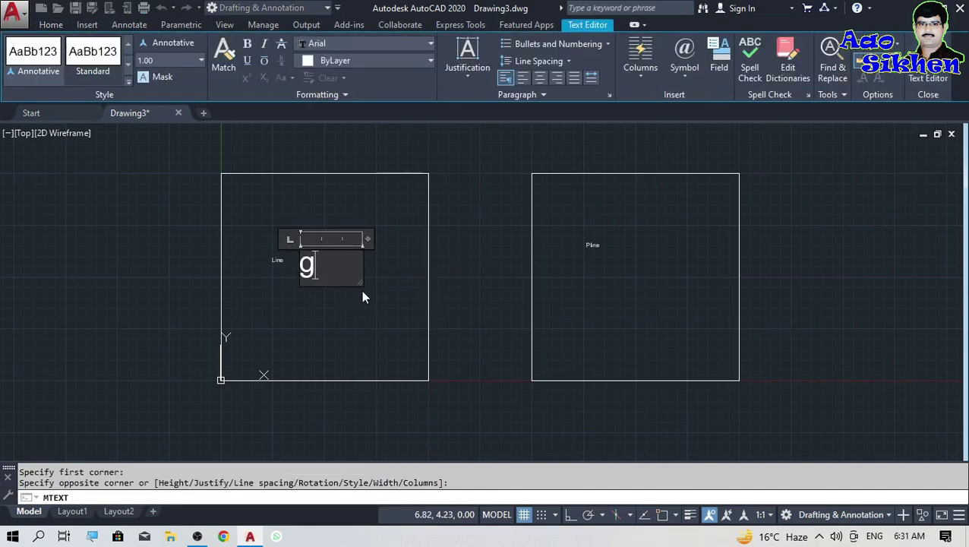
click(364, 315)
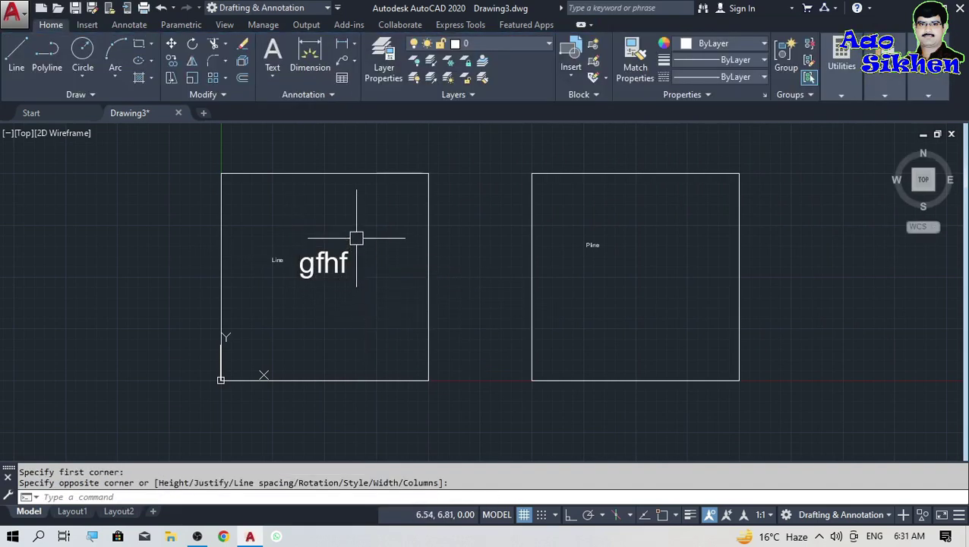
Step: Match the properties of the "gfhf" text to the "Line" and "Pline" labels, and erase the "gfhf" text
text(Ma)
key(Return)
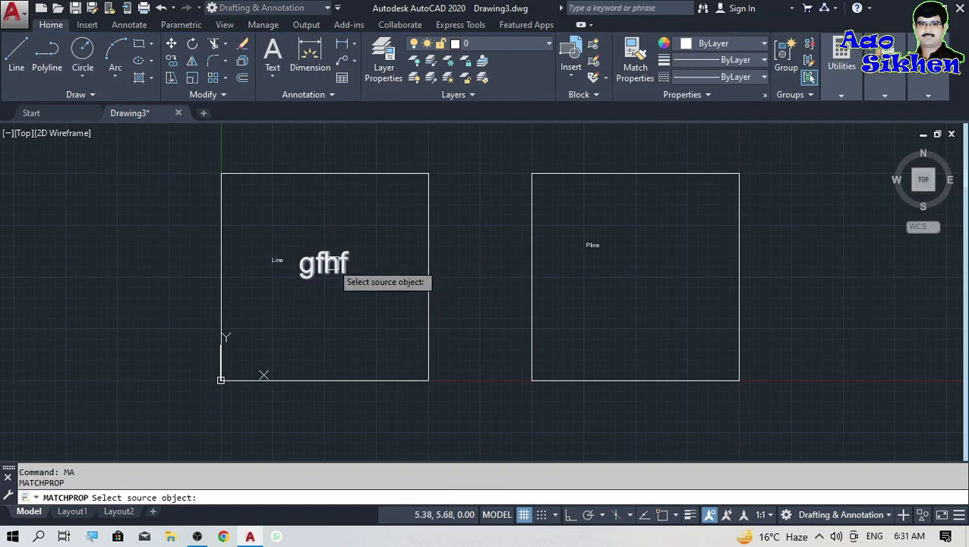
click(322, 262)
click(277, 262)
click(591, 259)
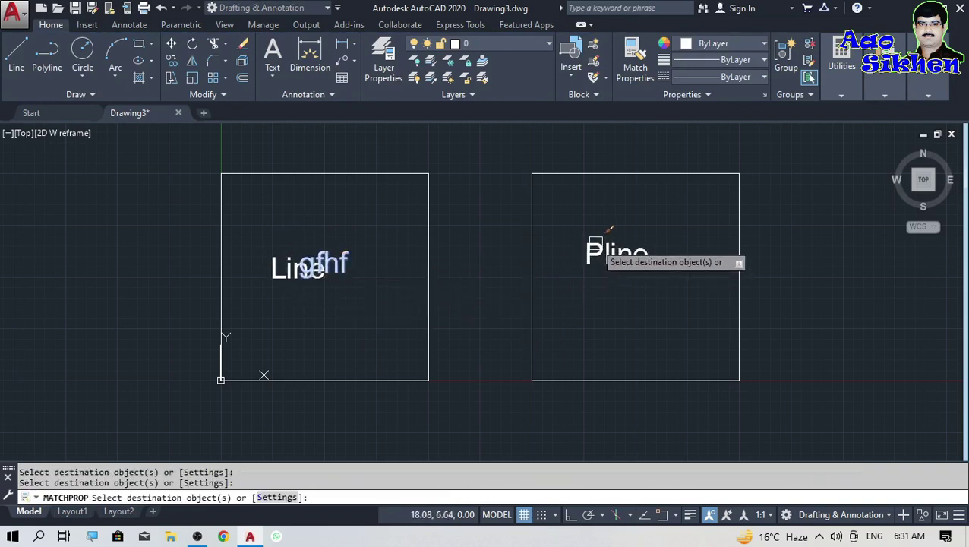
key(Escape)
click(347, 259)
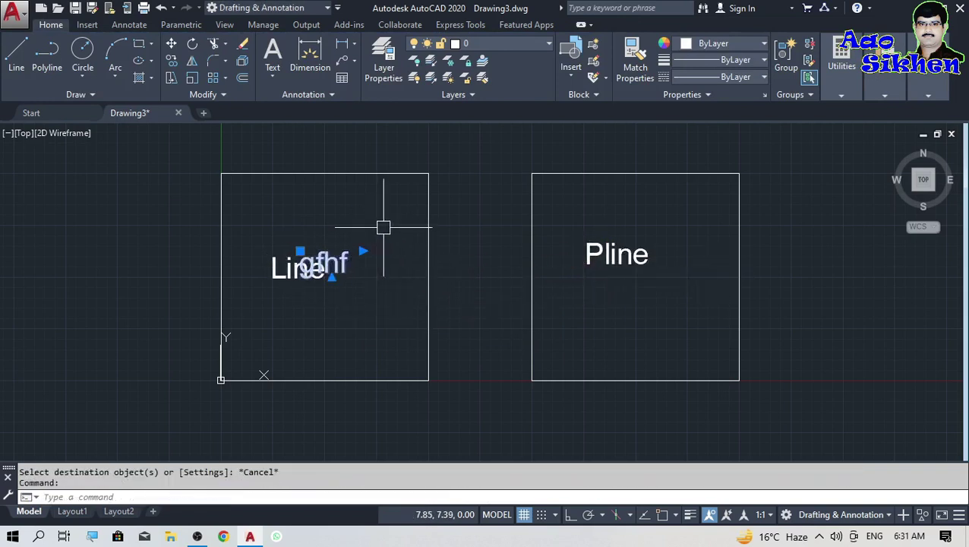
key(Delete)
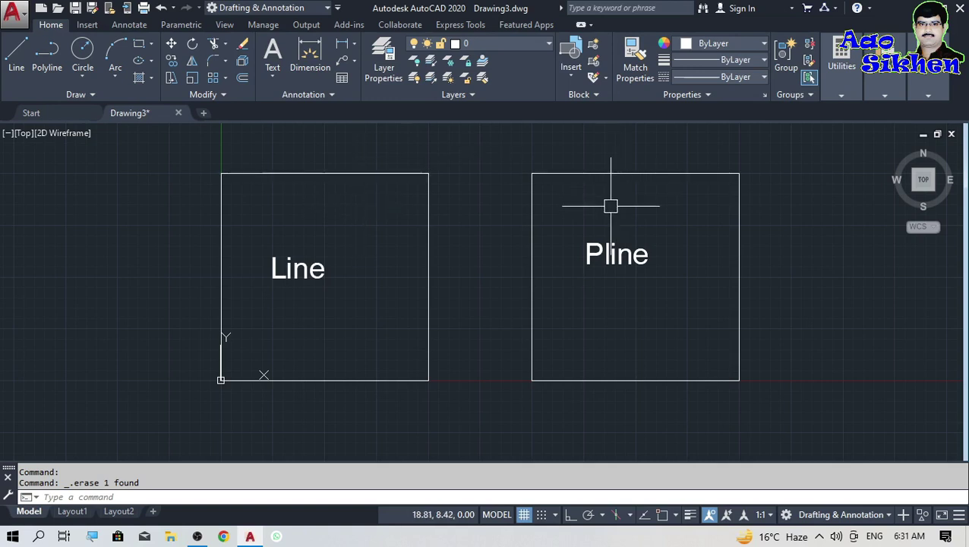
Step: Select the first square's four sides one by one, clear the selection, and select the second square to compare how each is built
click(289, 174)
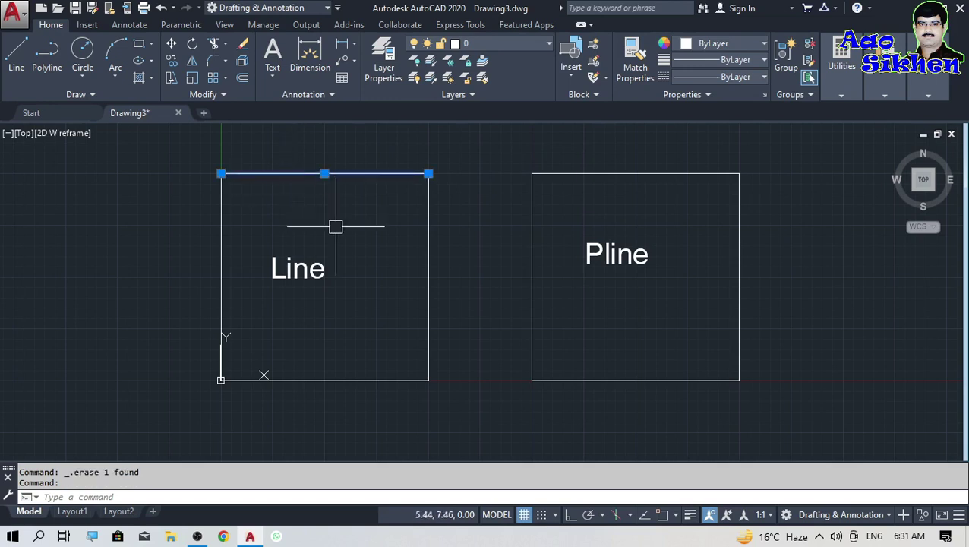
click(429, 214)
click(375, 379)
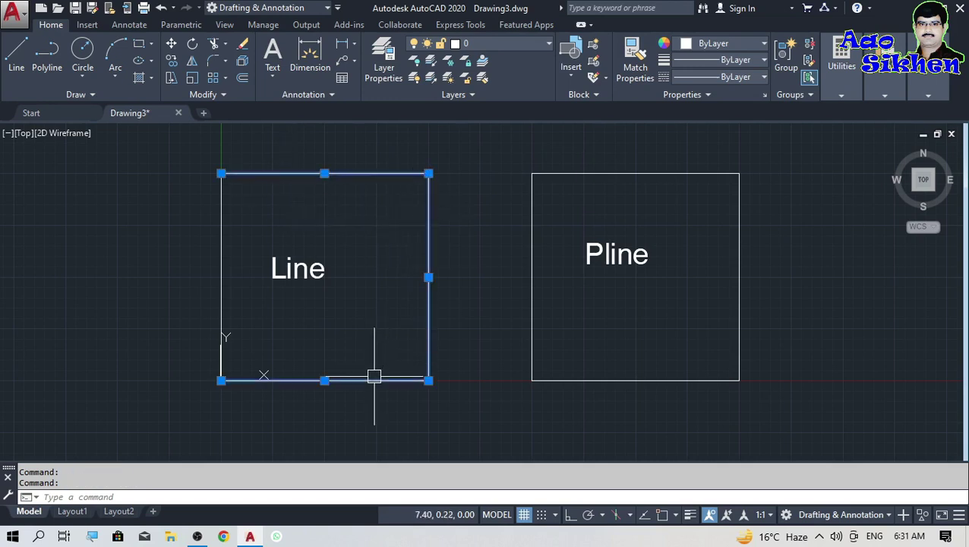
click(220, 233)
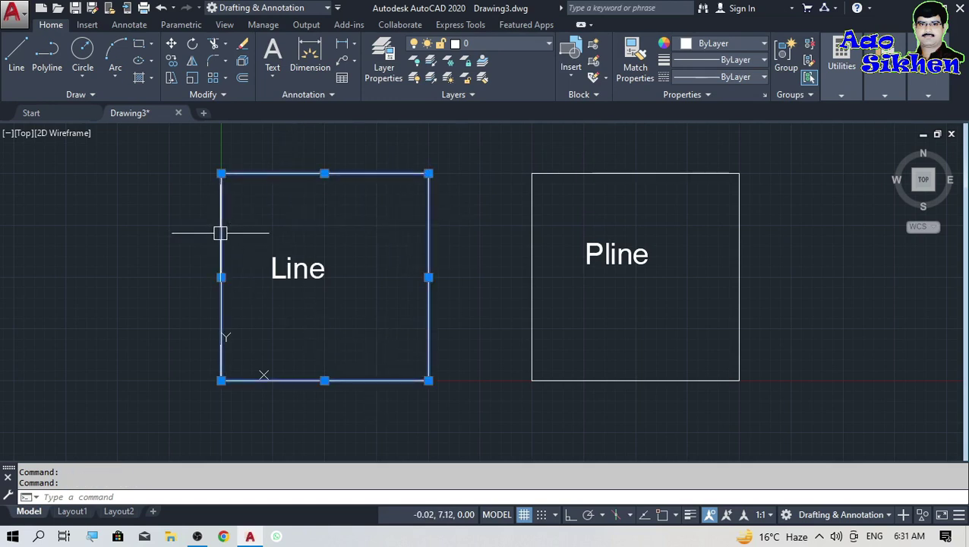
key(Escape)
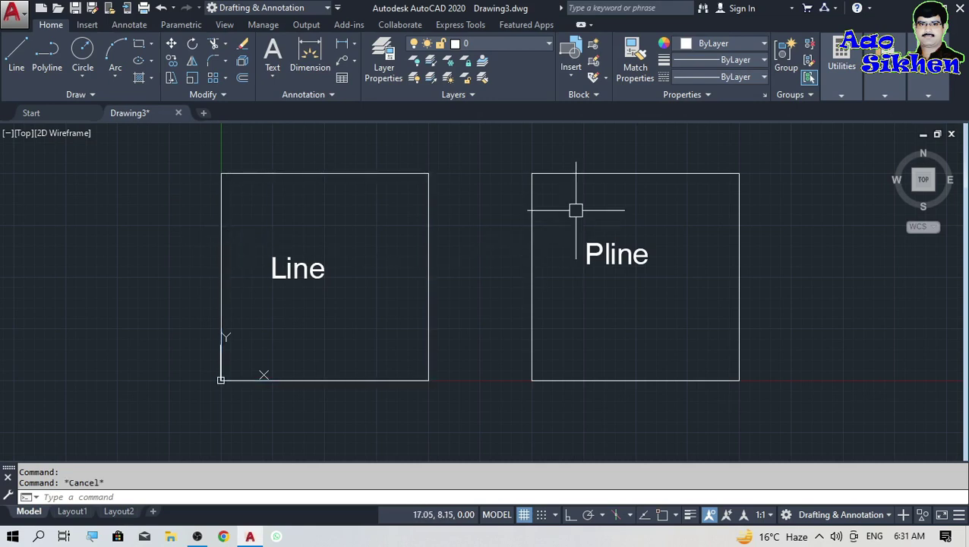
click(611, 174)
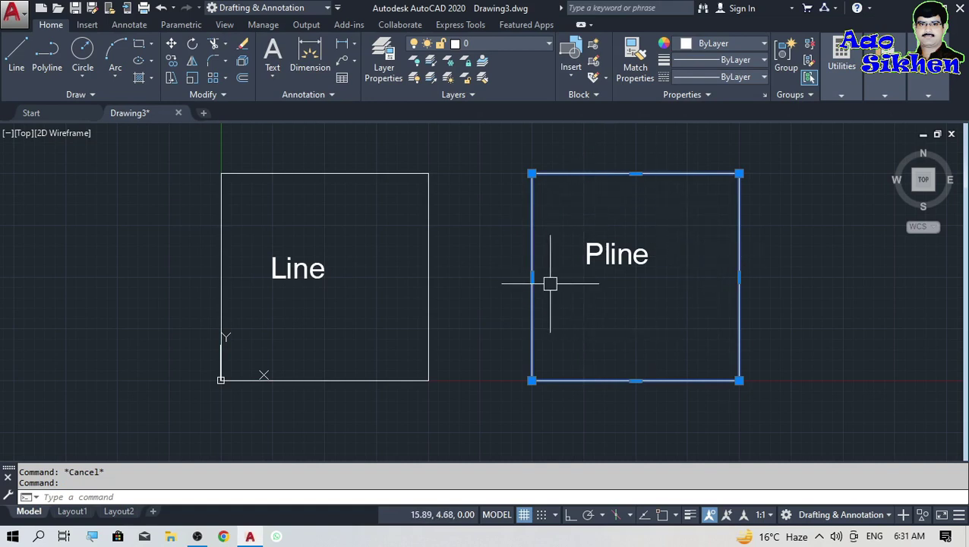
key(Escape)
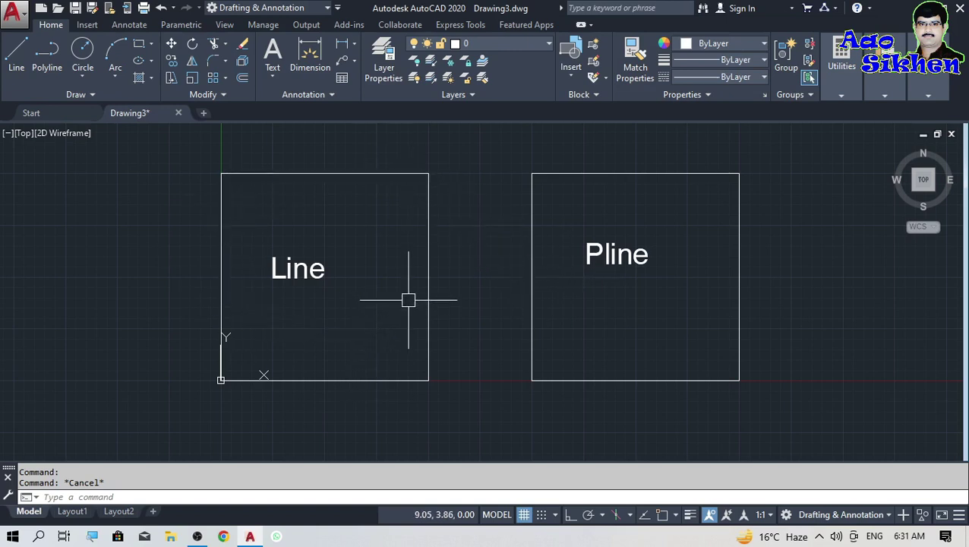
Step: List the properties of the vertical side of the "Line" square nearest the second square, and close the listing
click(428, 251)
text(li)
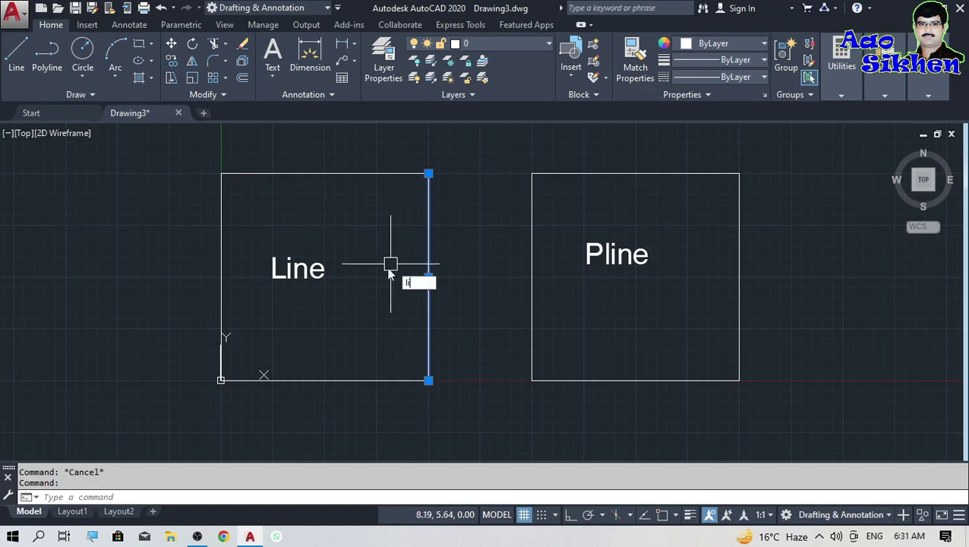
key(Return)
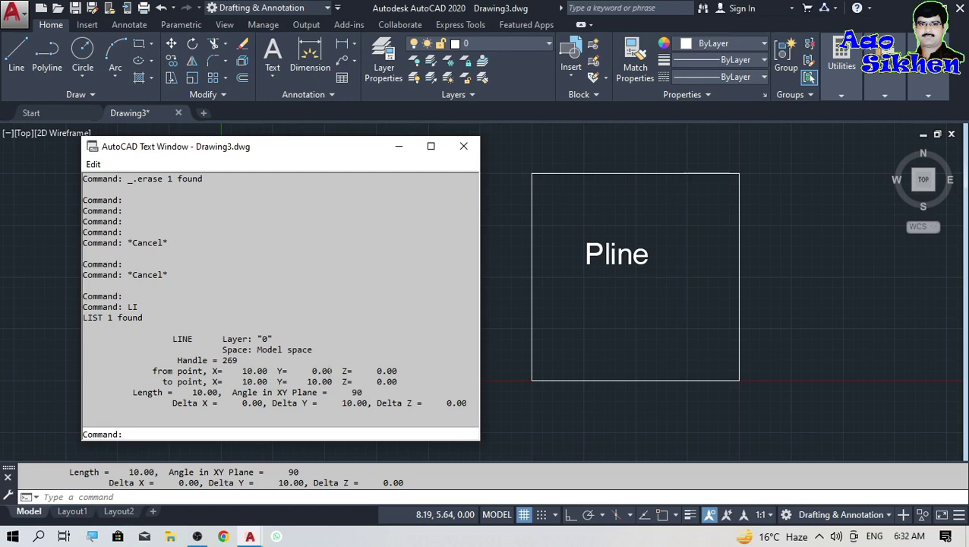
key(Escape)
click(463, 146)
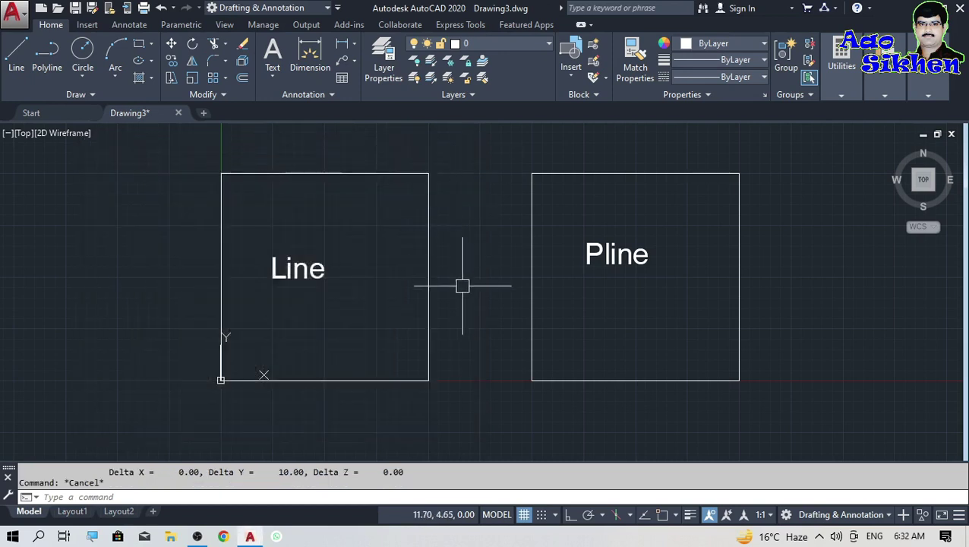
Step: List the properties of the "Pline" square and examine its area, length and vertex coordinates
click(532, 234)
text(l)
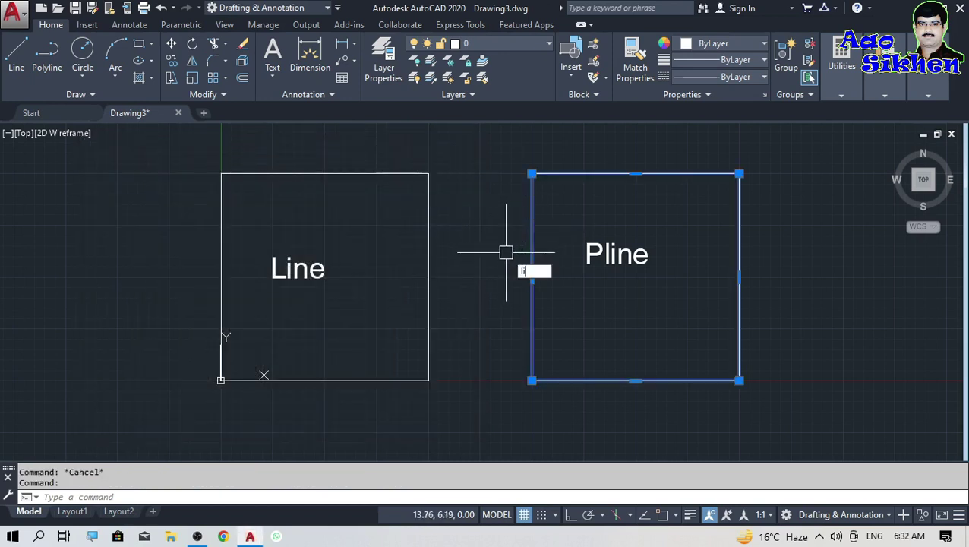
text(i)
key(Return)
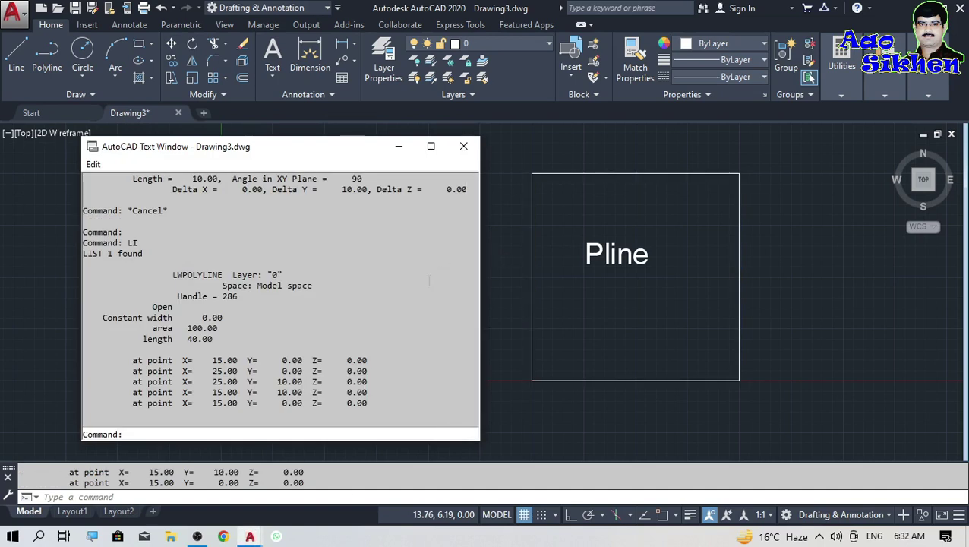
drag(187, 328, 218, 328)
click(188, 339)
drag(202, 360, 387, 398)
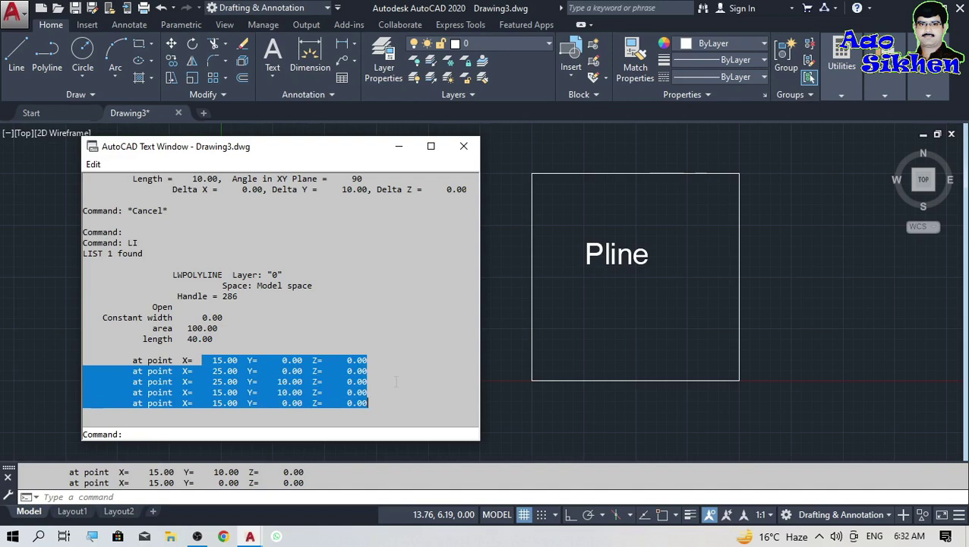
click(463, 146)
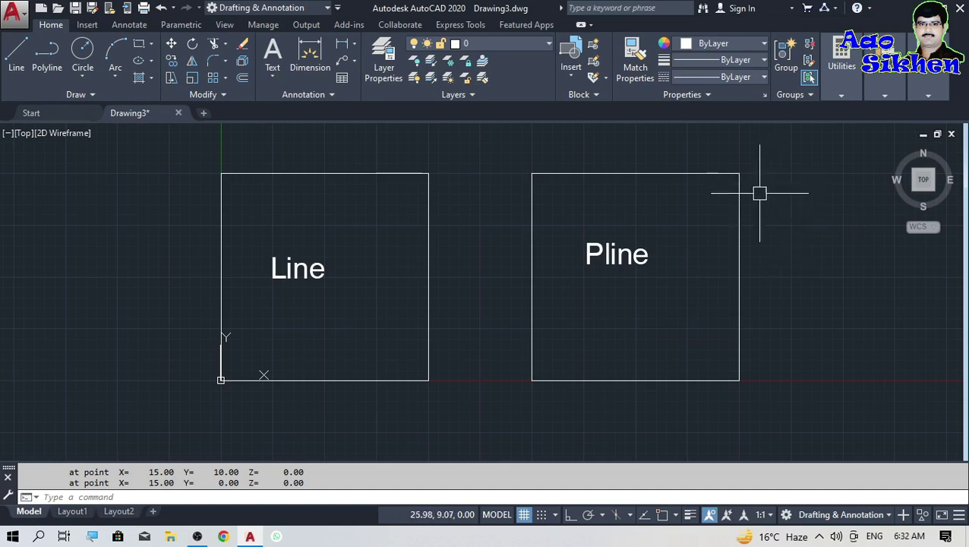
Step: Erase both squares together with their "Line" and "Pline" labels
scroll(366, 287, down, 3)
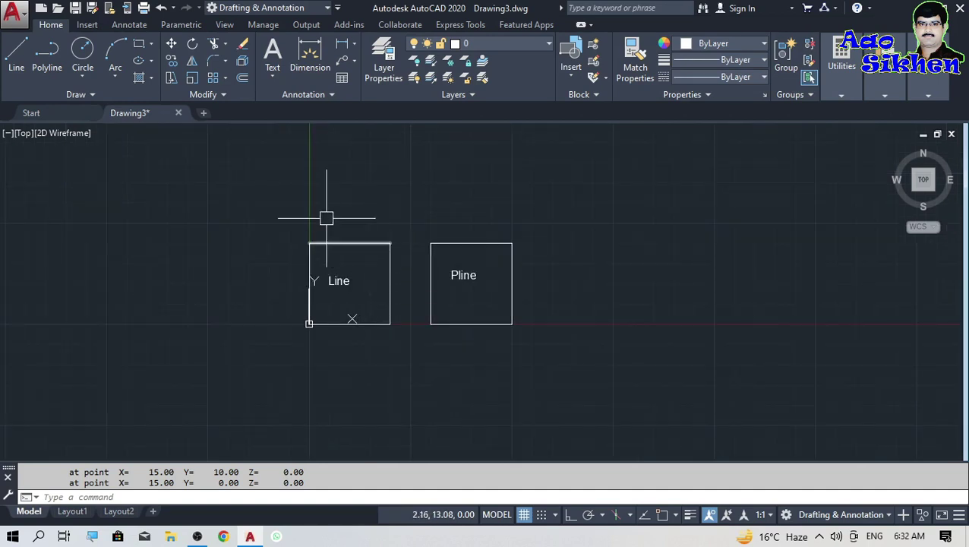
click(297, 214)
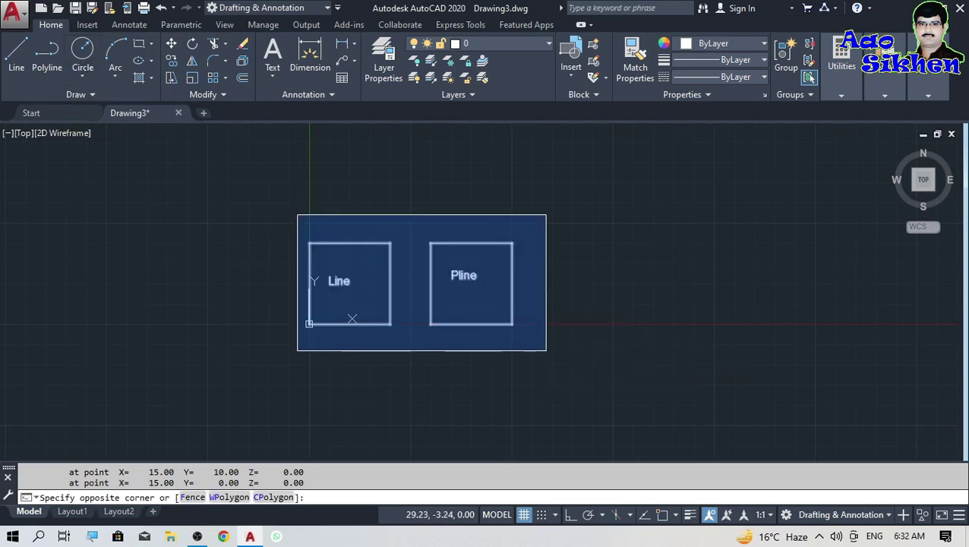
click(546, 350)
key(Delete)
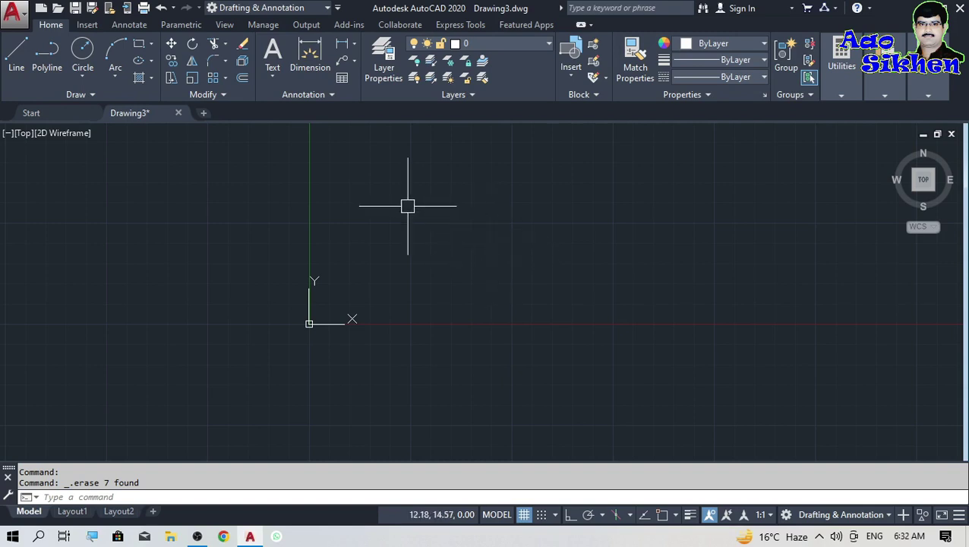
Step: Draw a circle centred at 0,0 with a radius of 5
click(84, 79)
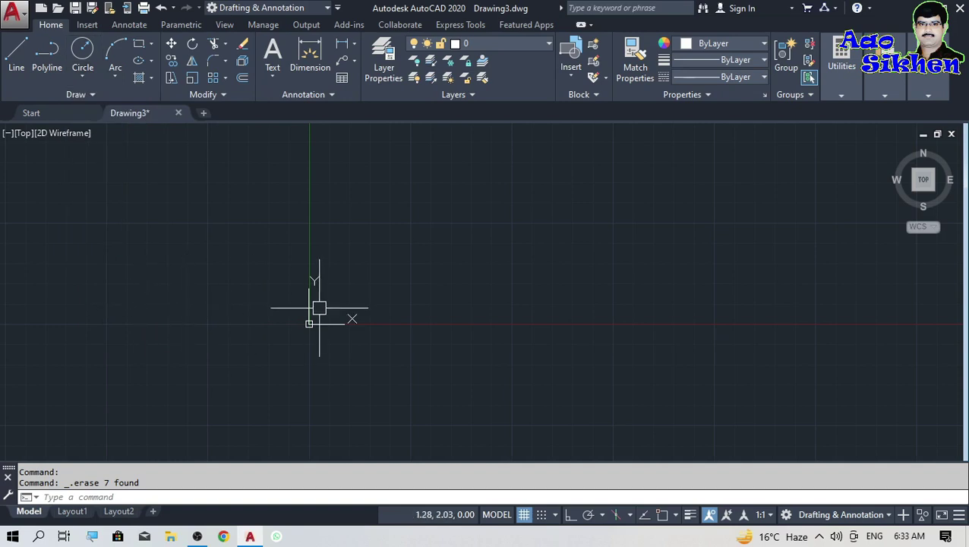
text(c)
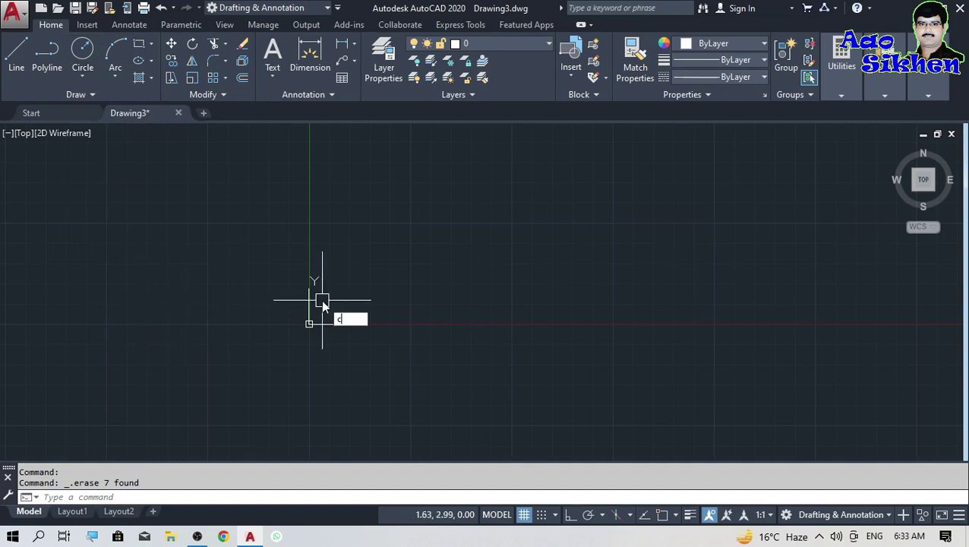
key(Return)
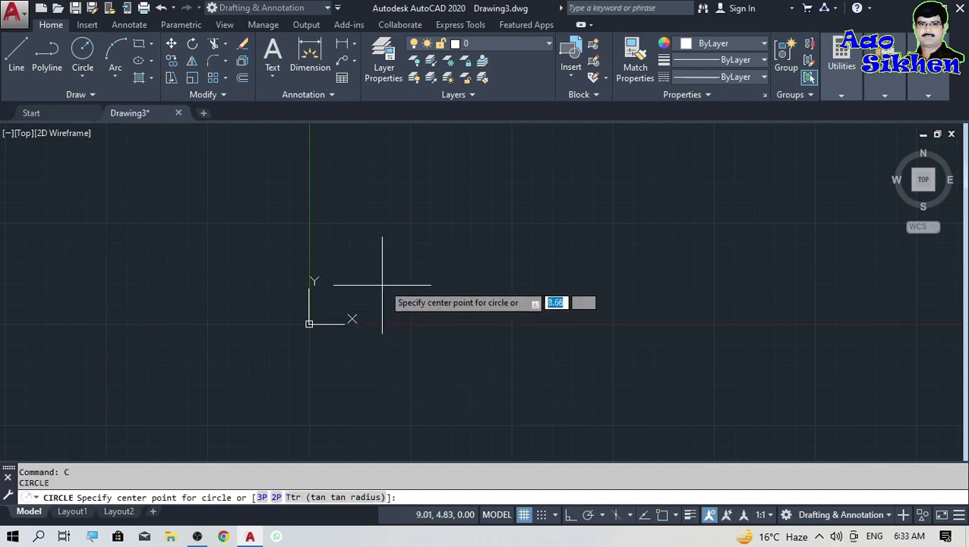
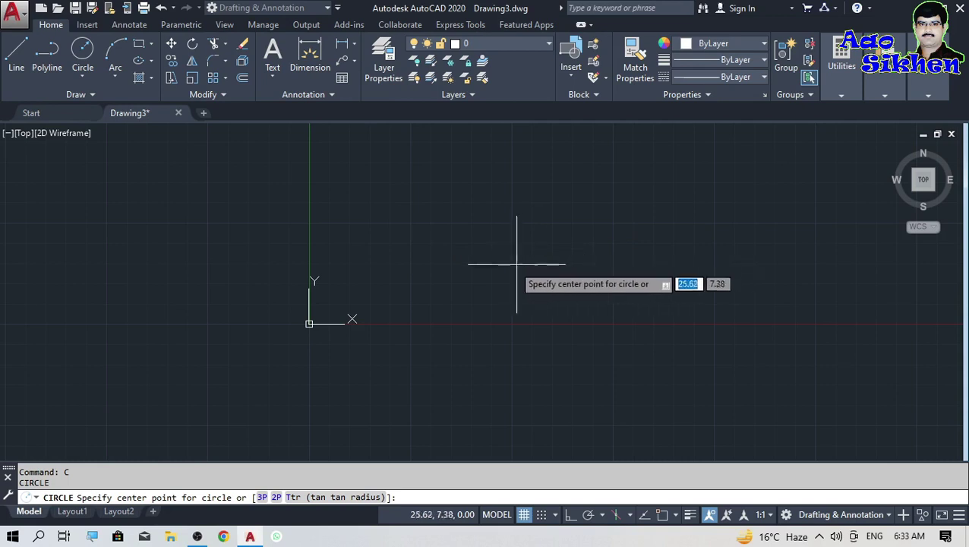
text(0)
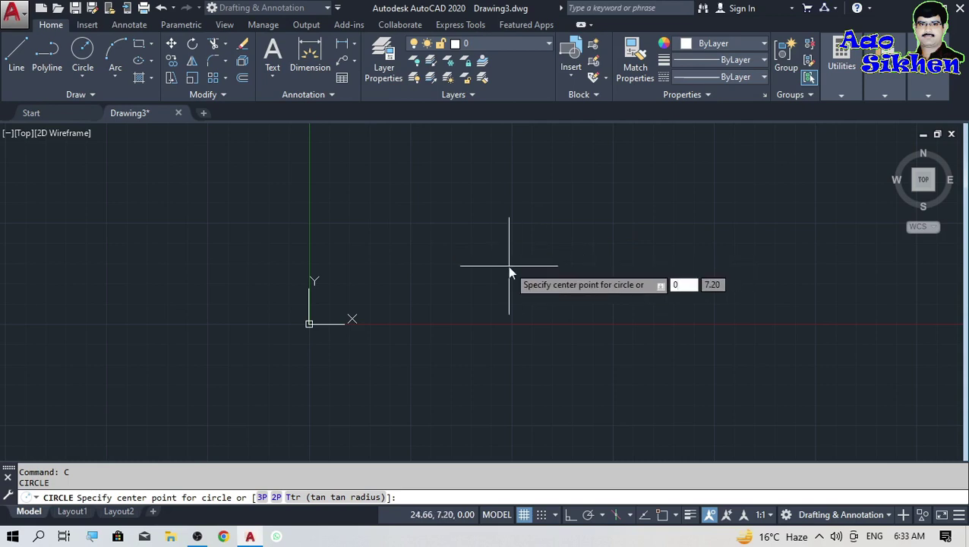
key(Tab)
text(0)
key(Return)
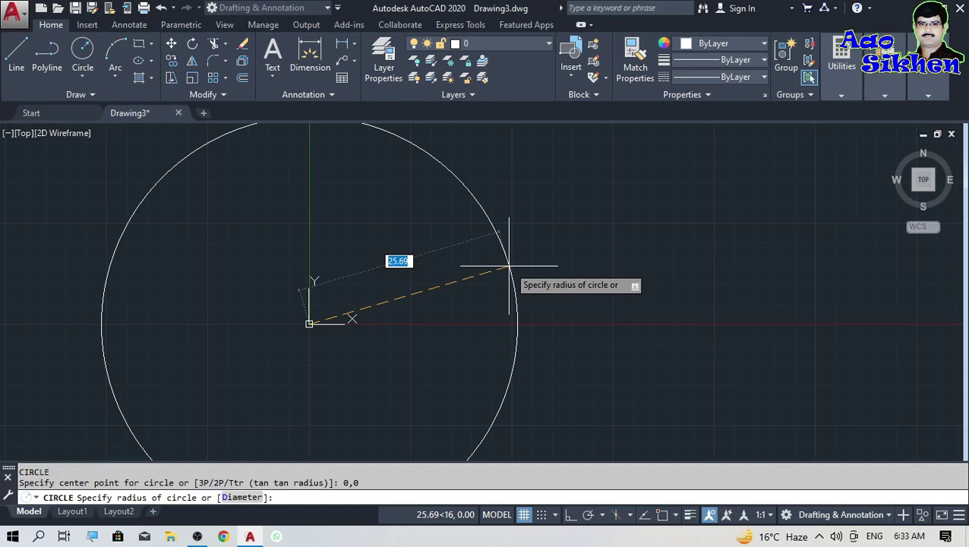
text(5)
key(Return)
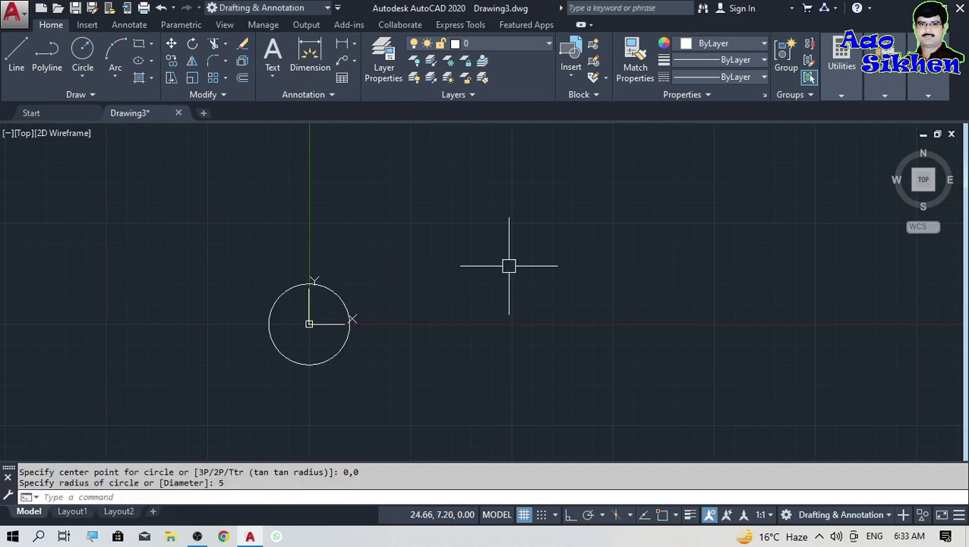
scroll(271, 328, up, 4)
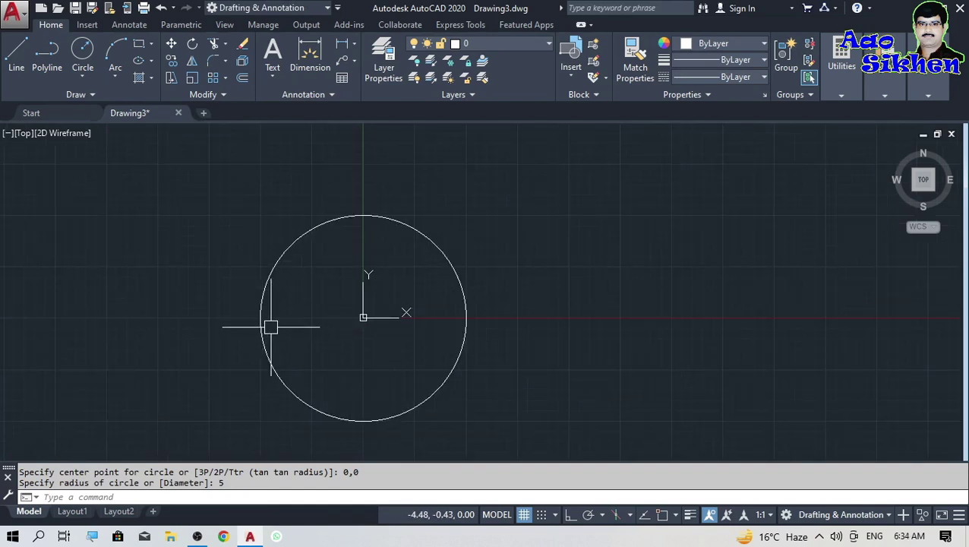
Step: Add a radius dimension to the circle, placing its text outside the upper-right part of the circumference
scroll(271, 327, up, 2)
scroll(263, 321, down, 2)
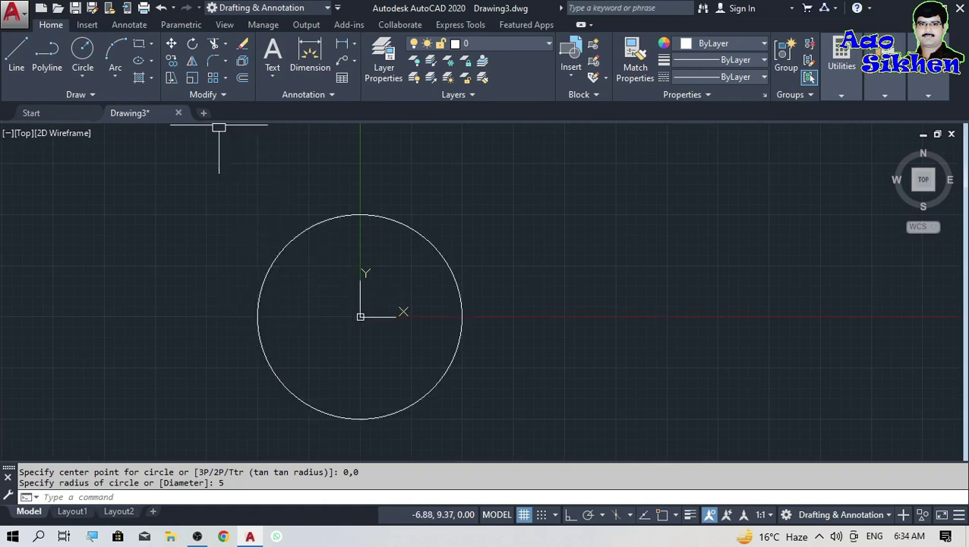
click(353, 44)
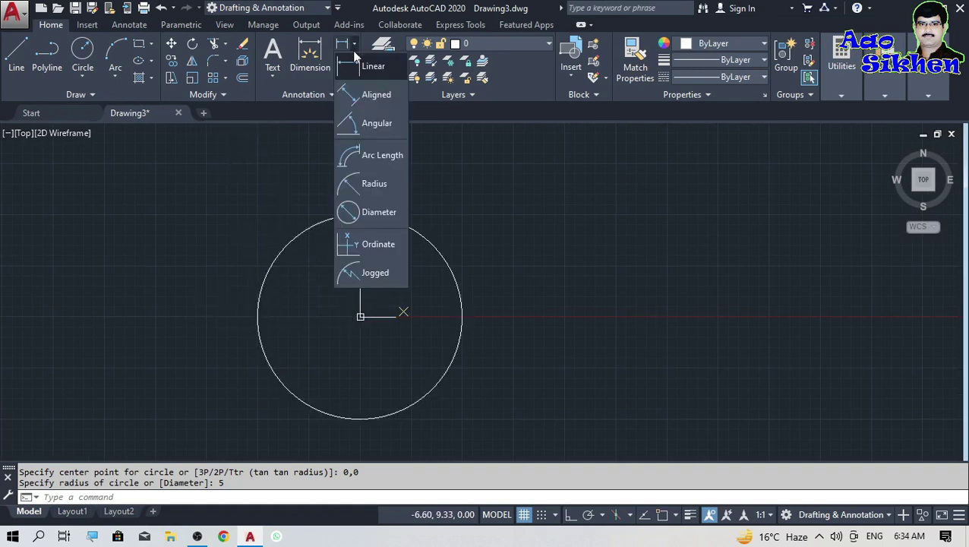
click(382, 190)
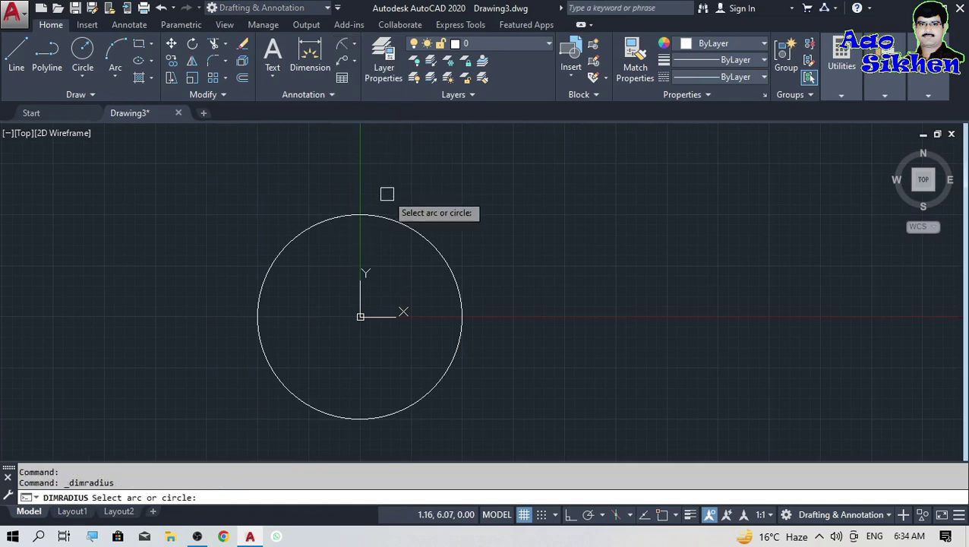
click(420, 232)
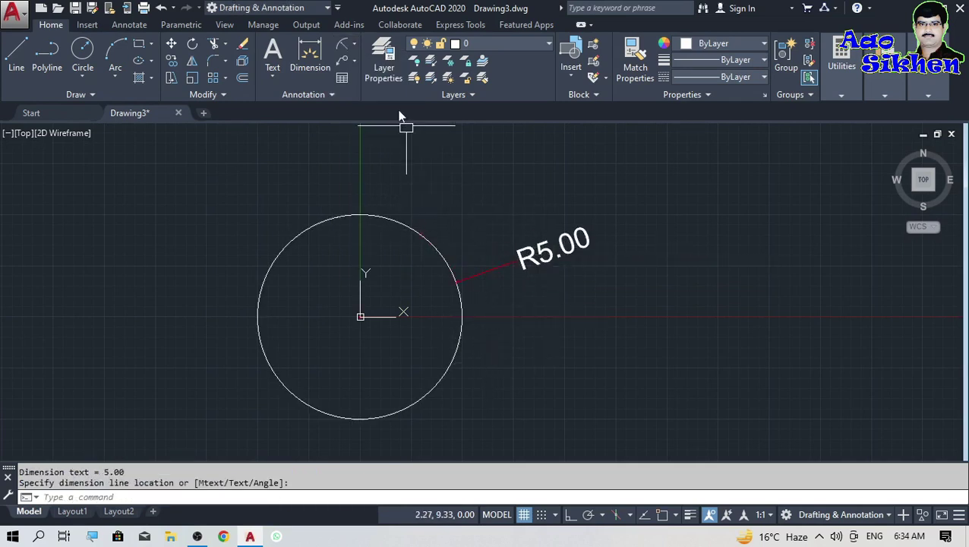
Step: Add a diameter dimension to the same circle, placing its text outside the circle just below the radius dimension
click(354, 47)
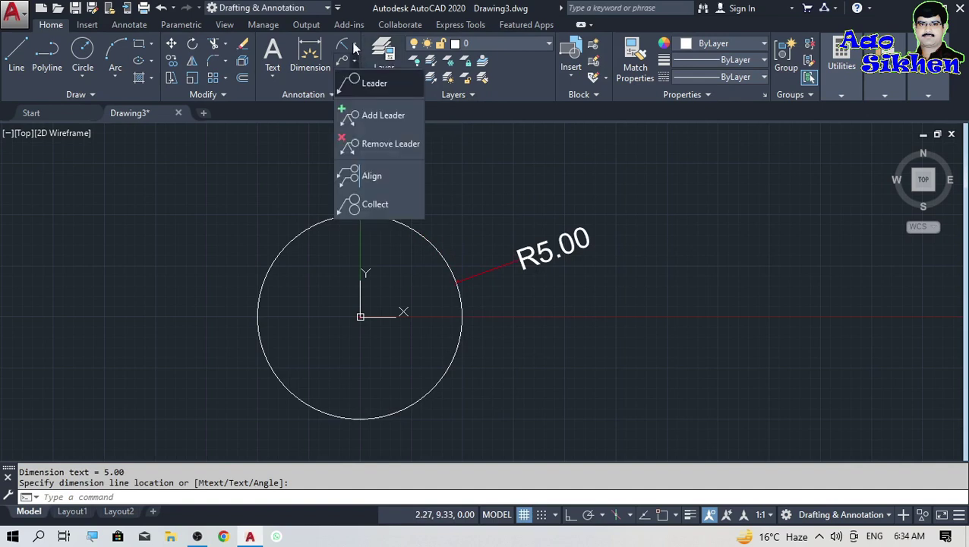
click(354, 44)
click(363, 212)
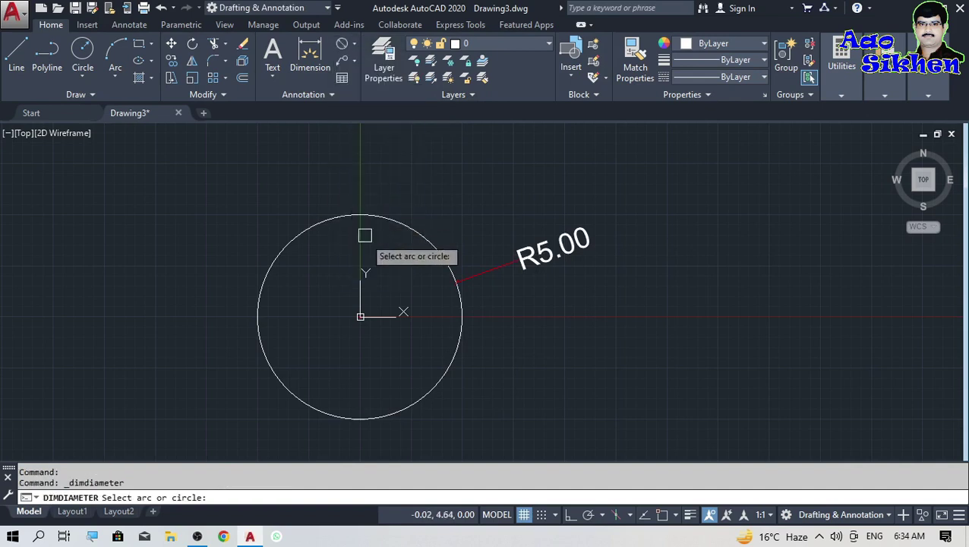
click(279, 378)
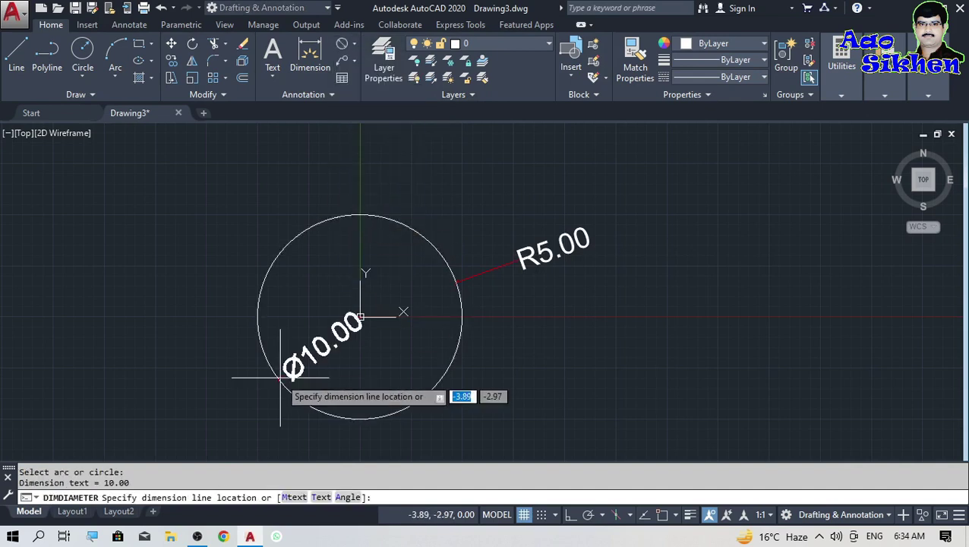
click(585, 338)
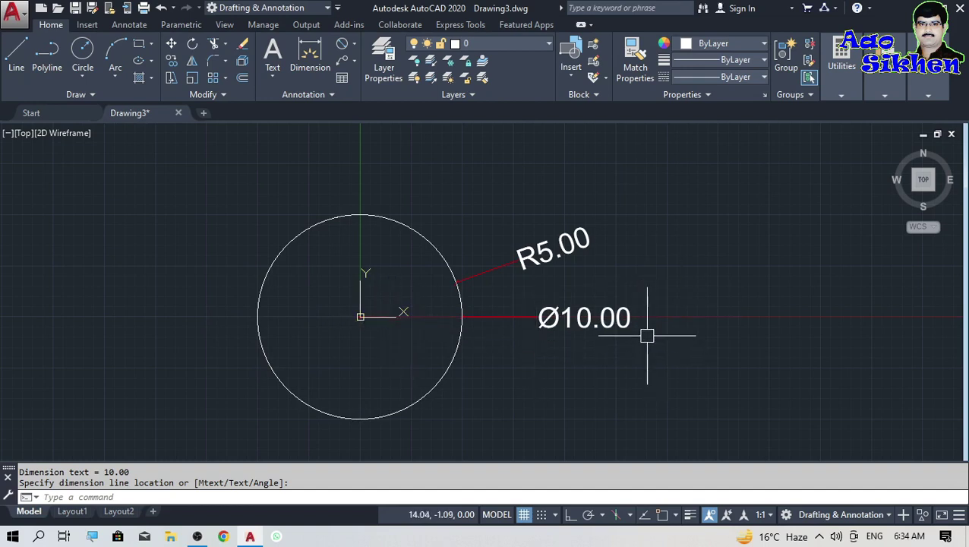
Step: Erase the circle together with its radius and diameter dimensions
click(691, 212)
click(452, 381)
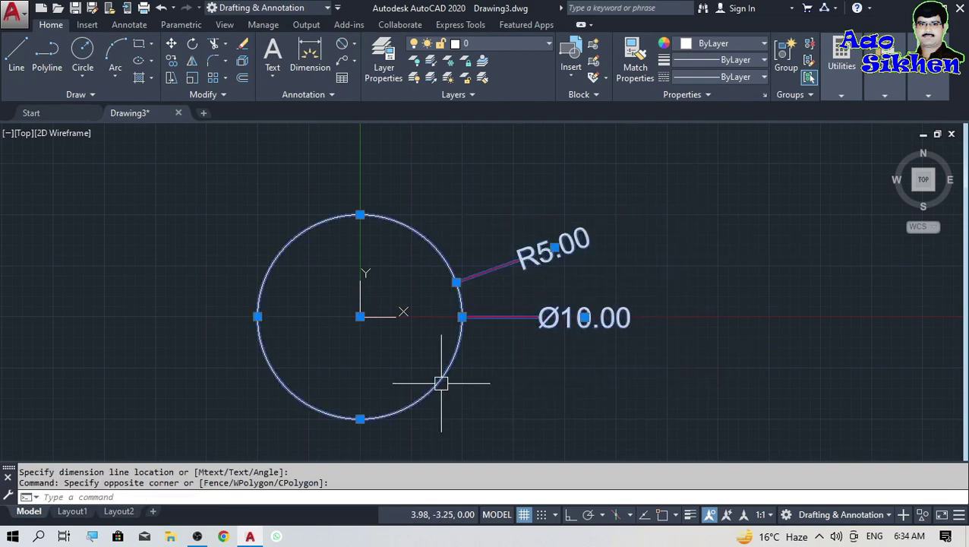
key(Delete)
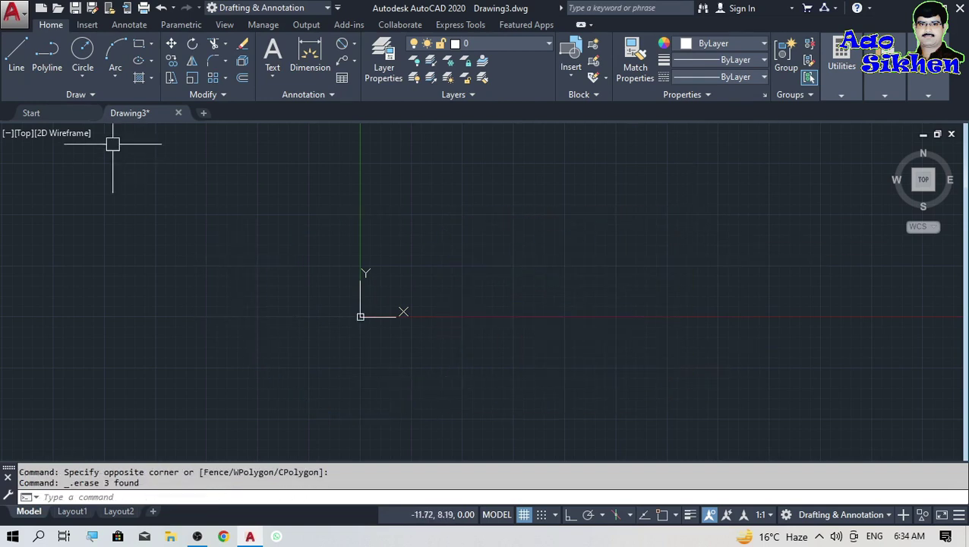
Step: Draw a circle by centre and diameter, centred slightly above and right of the origin, with a diameter of 10
click(84, 76)
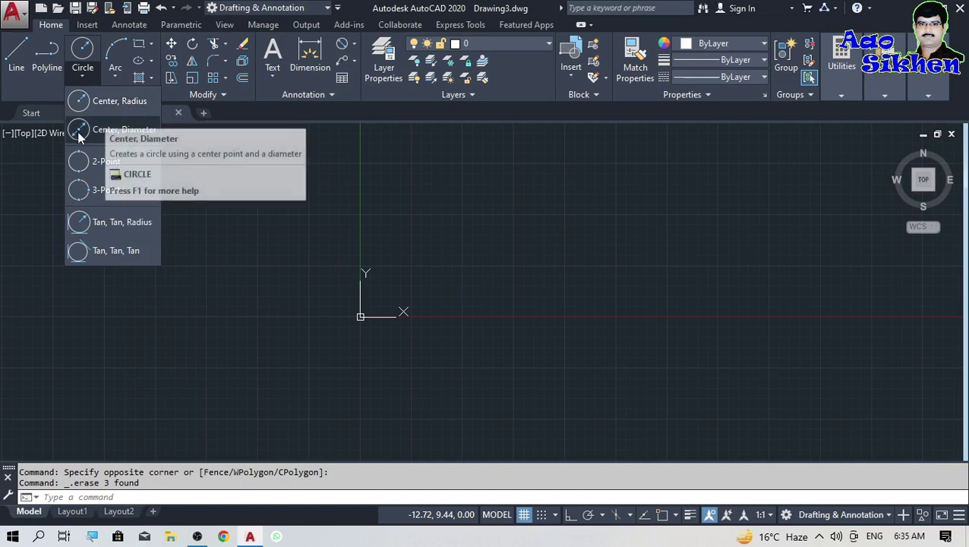
click(83, 101)
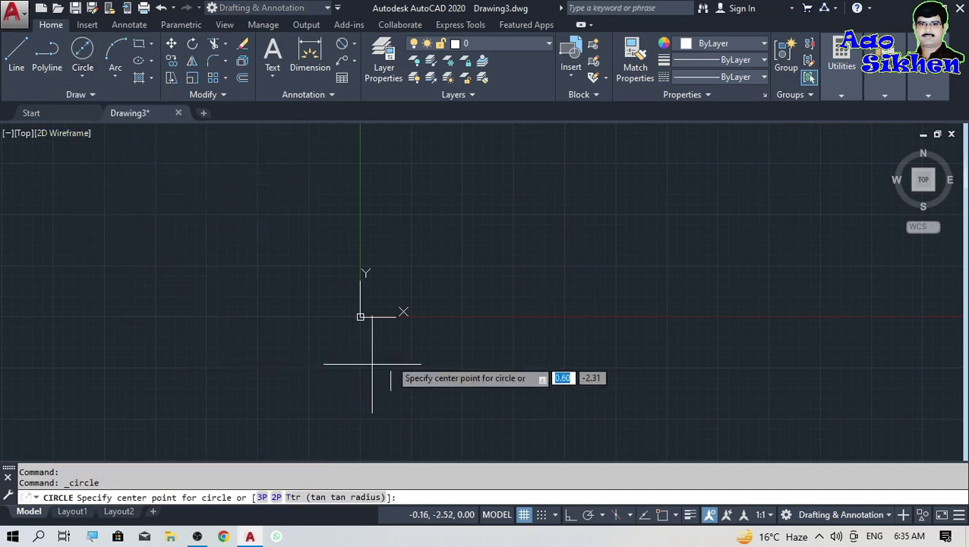
click(426, 277)
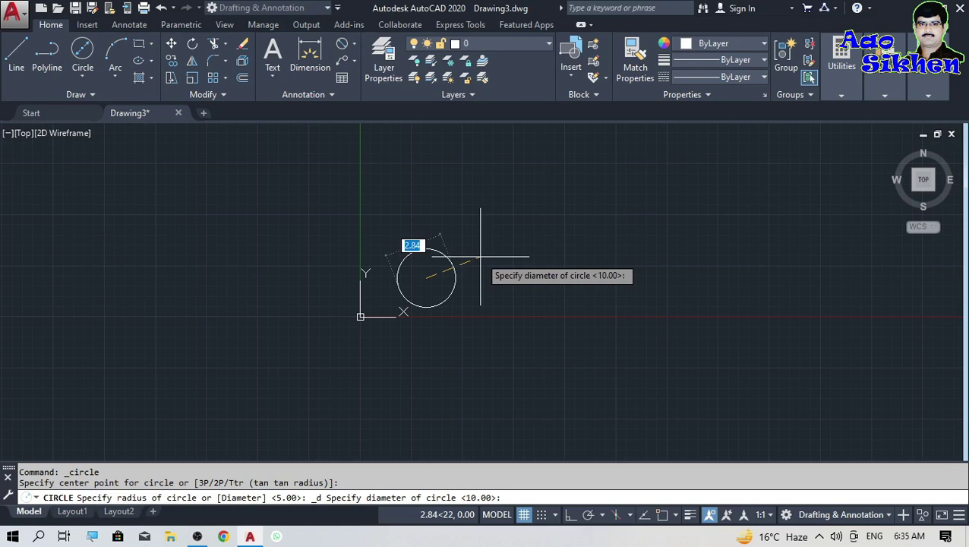
text(10)
key(Return)
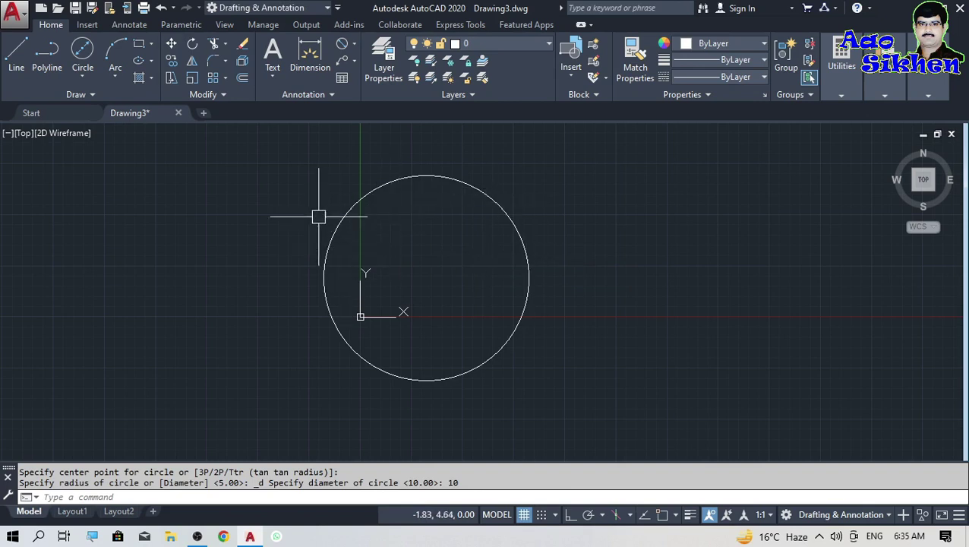
Step: Dimension the diameter of the centre-and-diameter circle, placing the text outside to its right
click(342, 43)
click(526, 244)
click(617, 259)
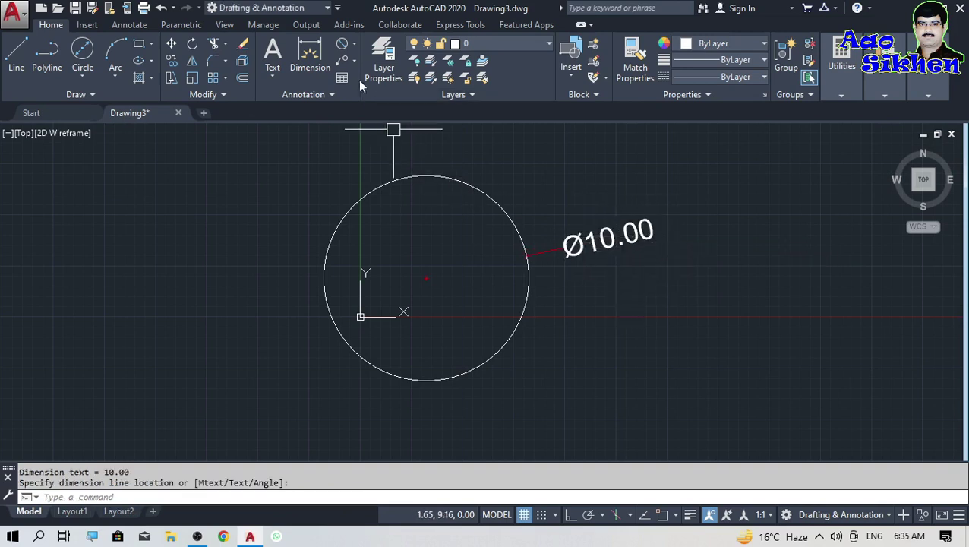
Step: Erase the centre-and-diameter circle and its diameter dimension
click(544, 194)
click(597, 188)
click(466, 301)
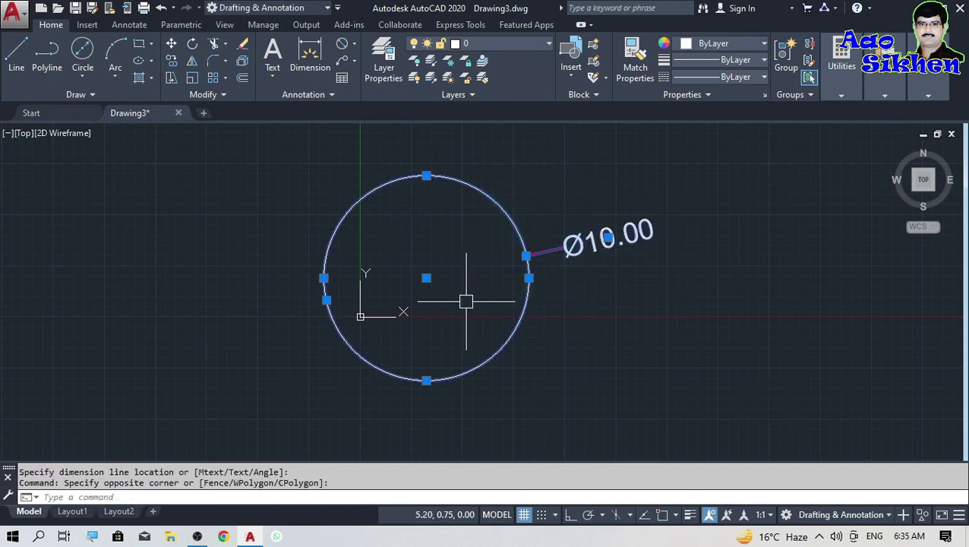
key(Delete)
Step: Draw a 2-Point circle from a first point above and right of the origin, with the second point 10 units horizontally to the right
click(84, 74)
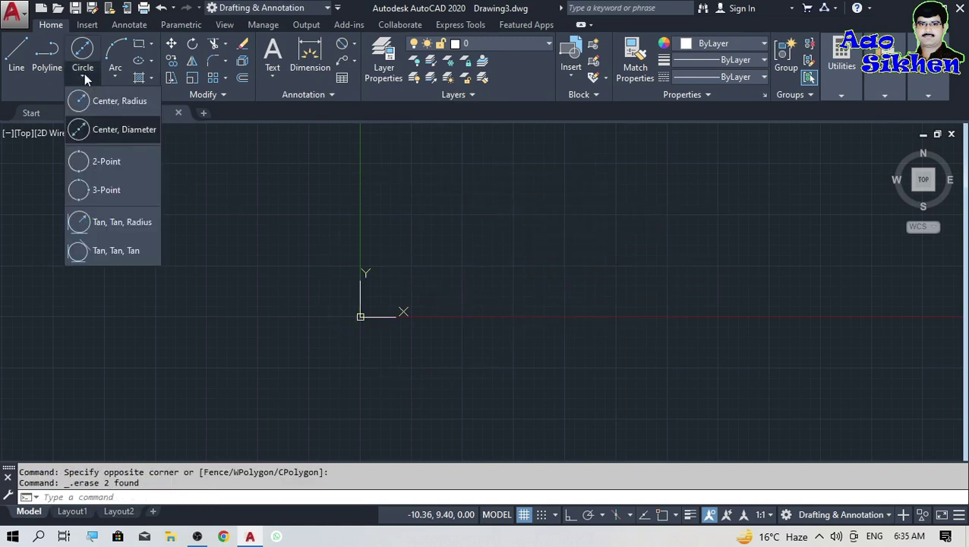
click(128, 161)
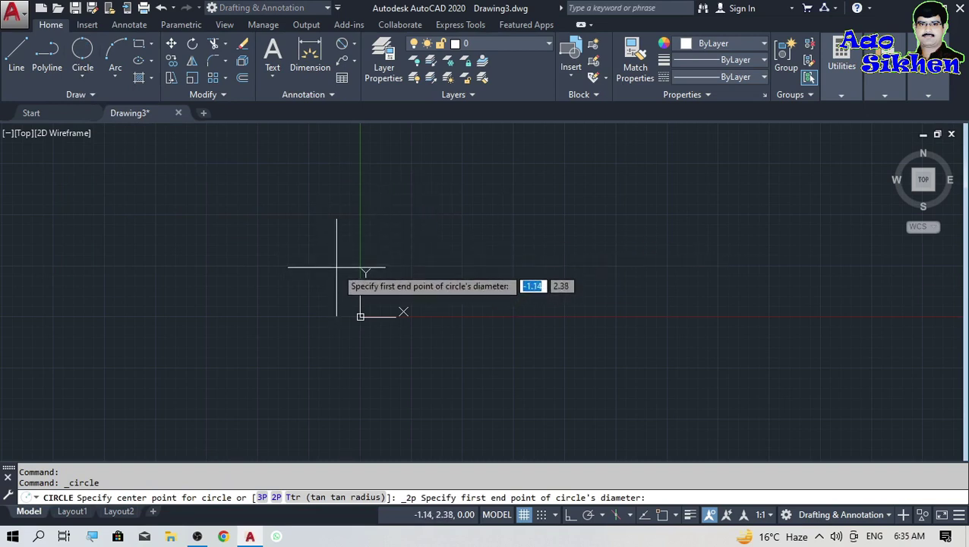
click(398, 242)
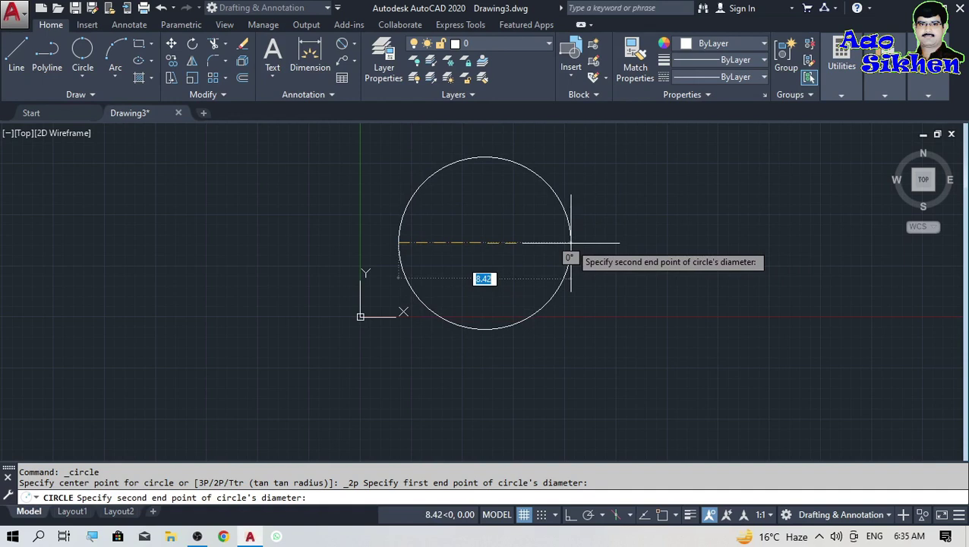
text(10)
key(Return)
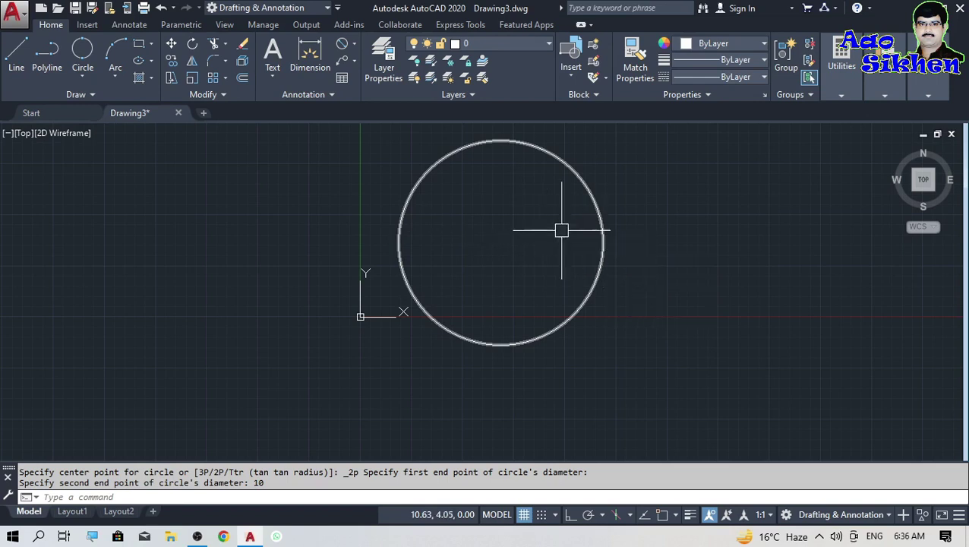
Step: Dimension the diameter of the 2-Point circle, placing the text beside its right edge
click(341, 44)
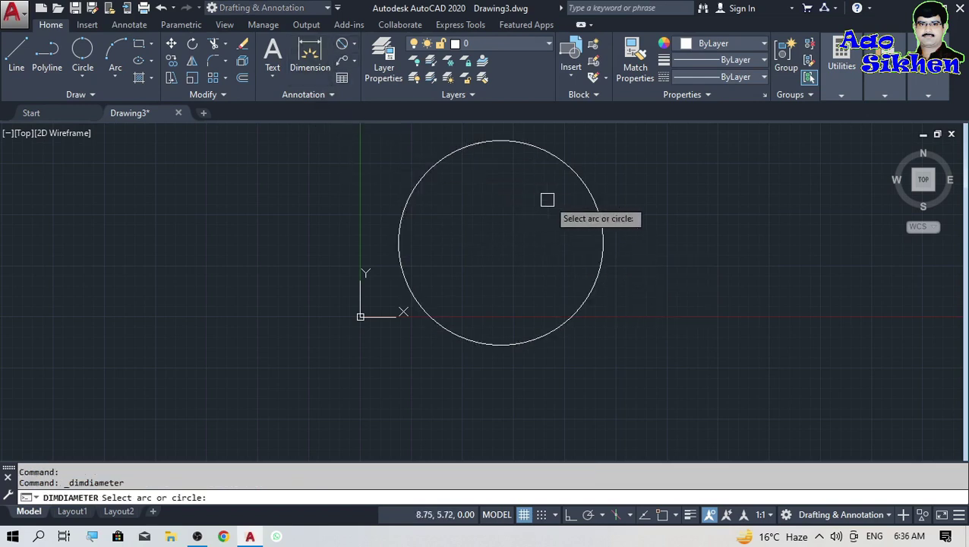
click(579, 186)
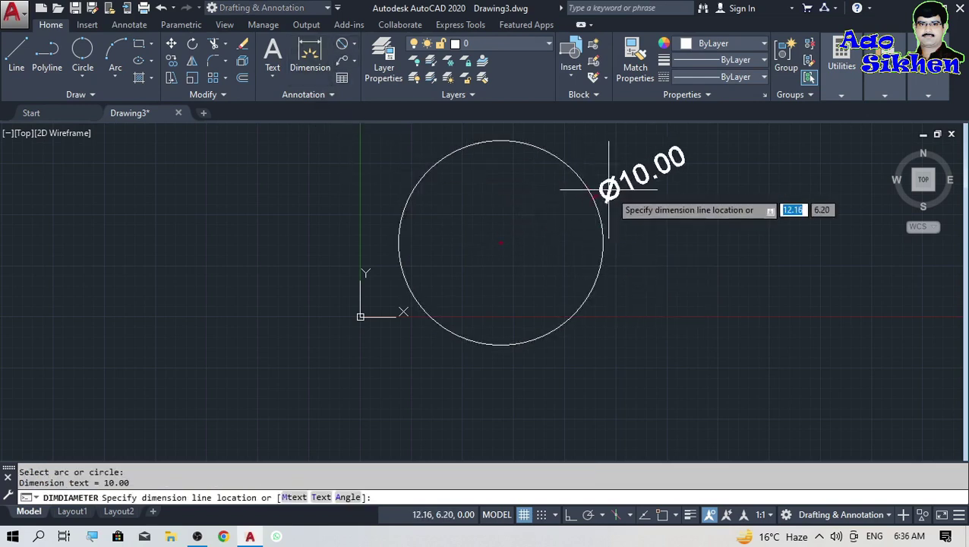
click(665, 237)
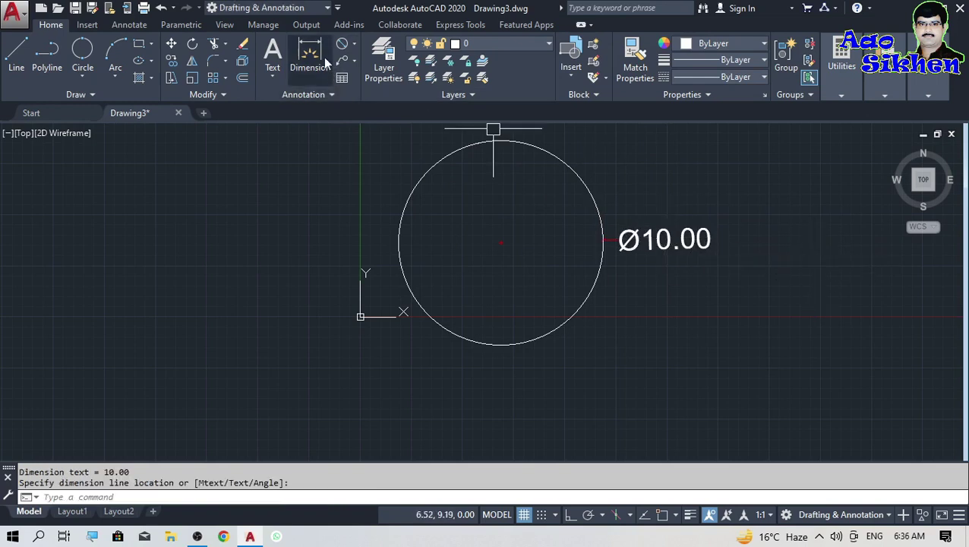
click(354, 43)
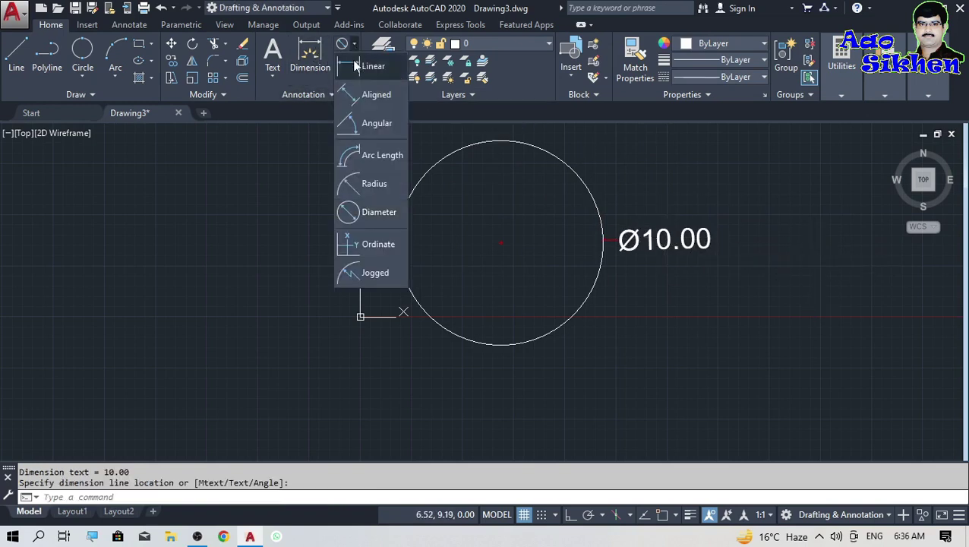
click(376, 64)
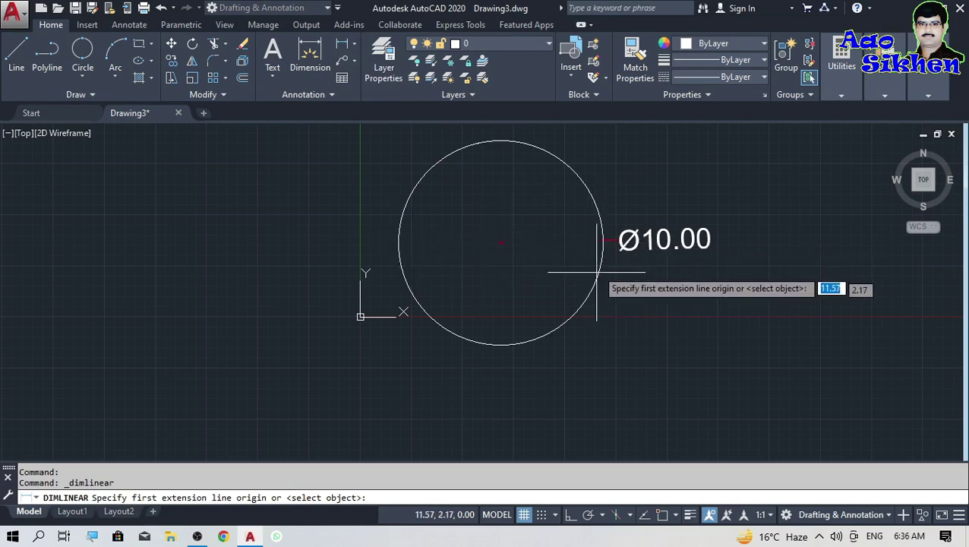
key(Escape)
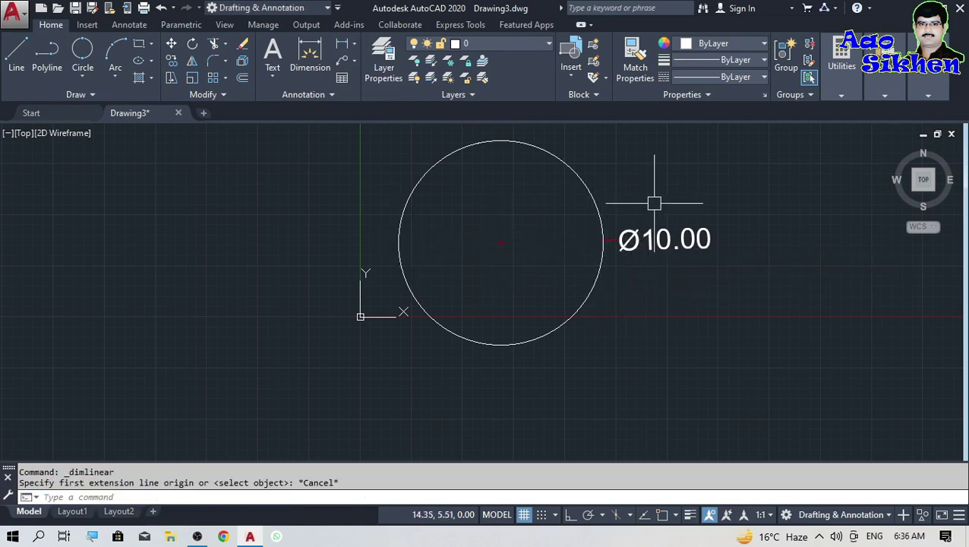
Step: Erase the 2-Point circle and its diameter dimension
click(729, 156)
click(498, 266)
key(Delete)
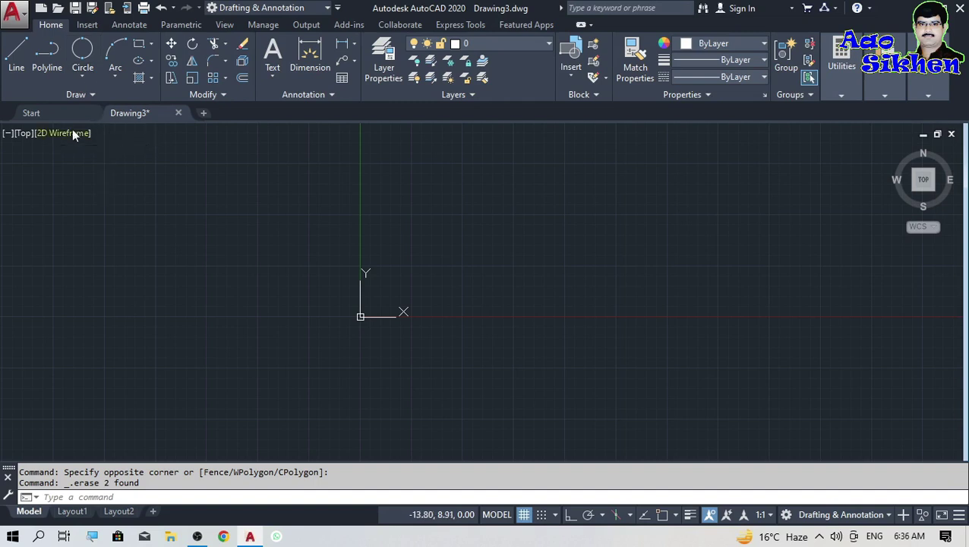
Step: Draw a 3-Point circle right of the origin through freely picked points on its left, top and lower-right sides
click(82, 76)
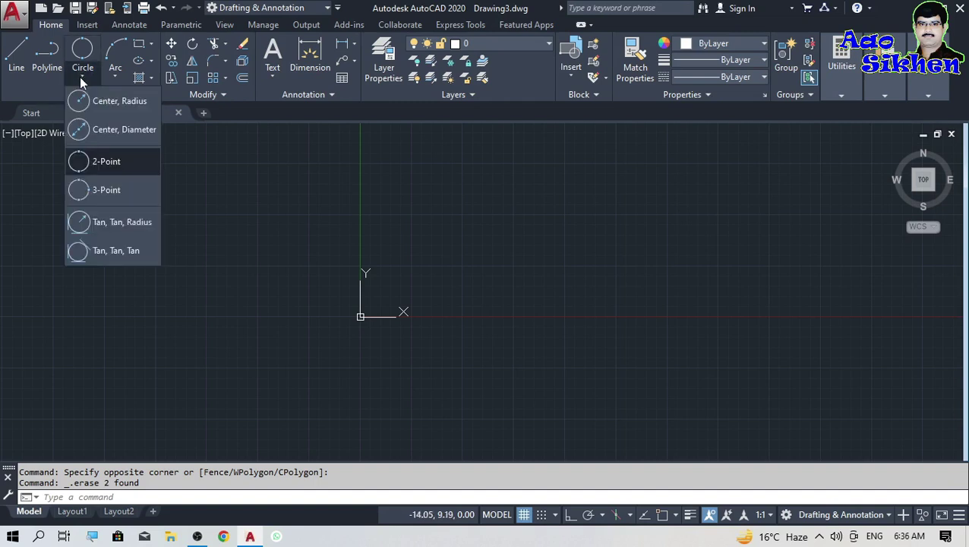
click(113, 199)
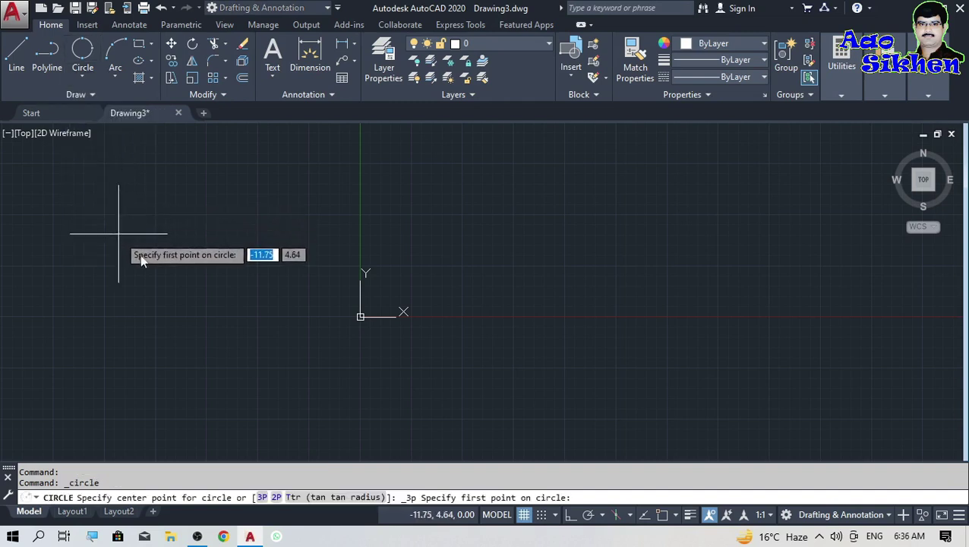
click(434, 284)
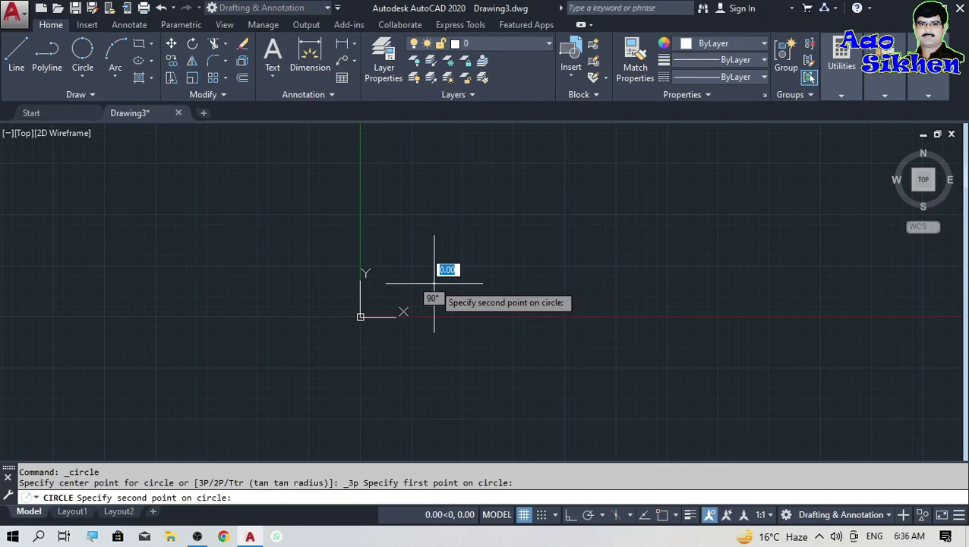
click(522, 171)
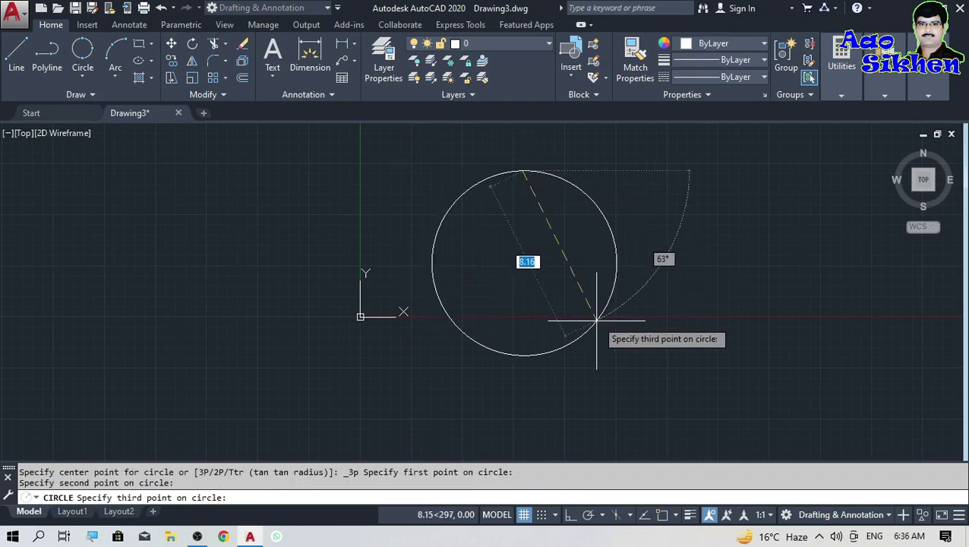
click(611, 295)
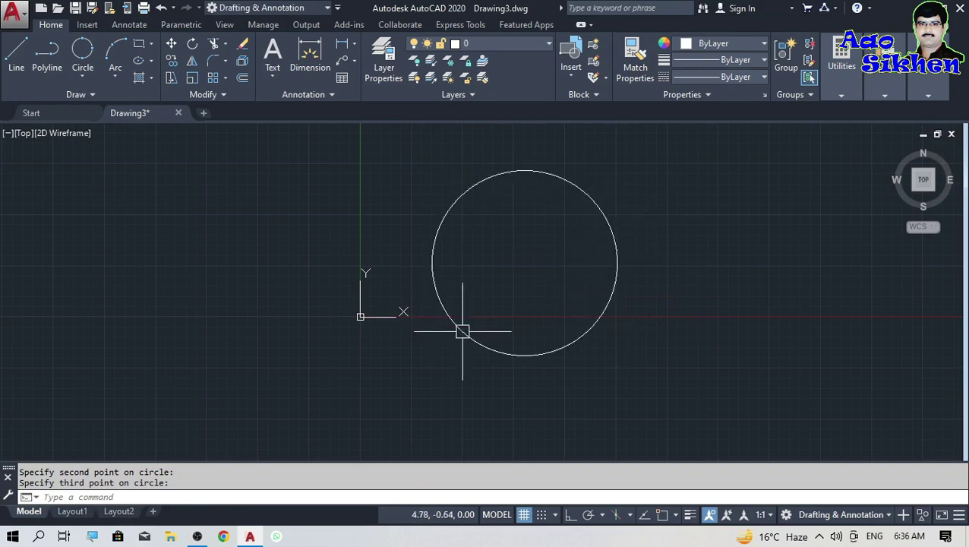
Step: Erase the 3-Point circle
click(626, 221)
click(580, 223)
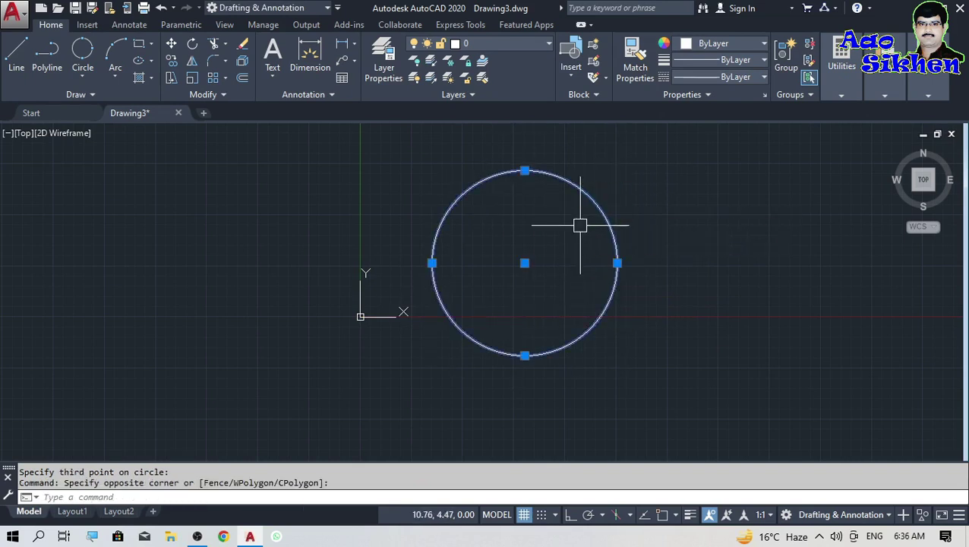
key(Delete)
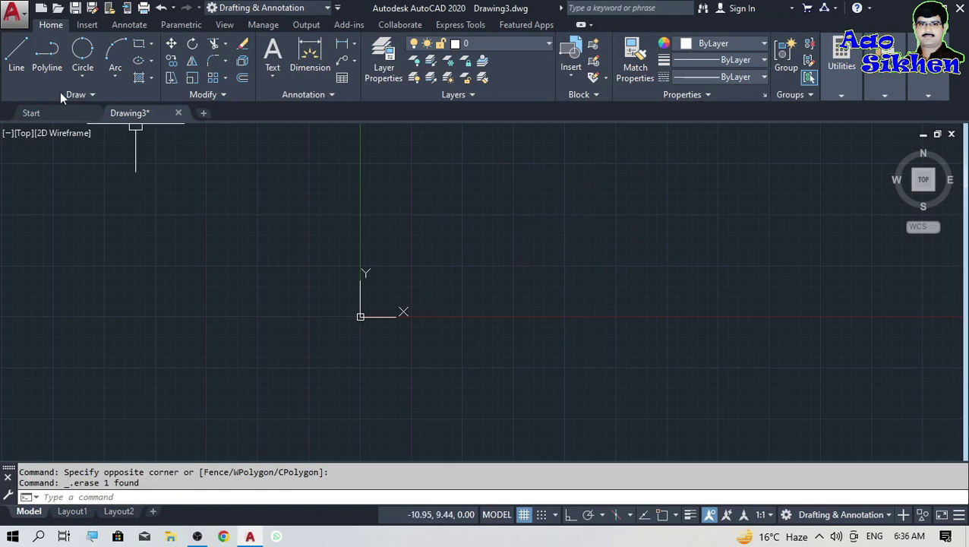
click(81, 79)
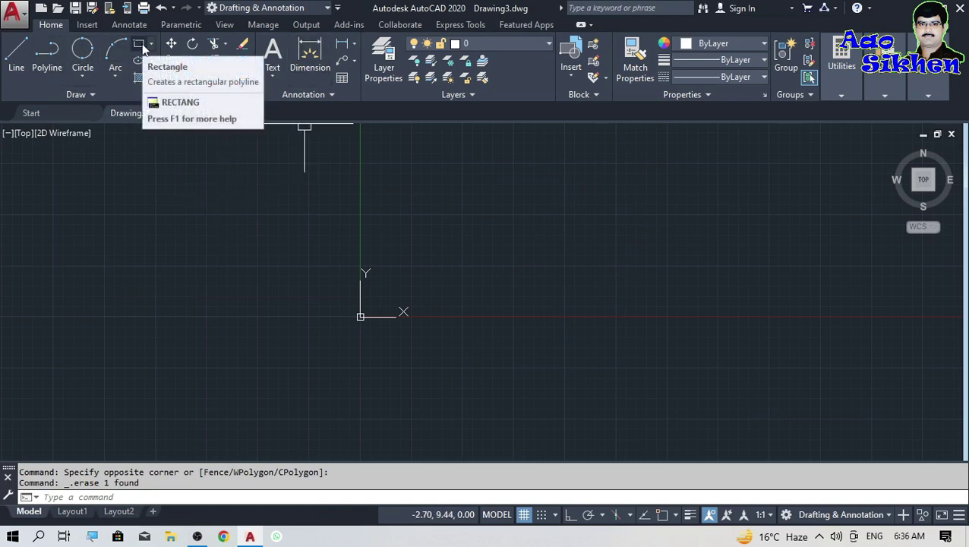
Step: Draw two separate slanted single-segment polylines, one across the Y axis near the origin and one crossing the X axis farther right
click(47, 51)
click(423, 192)
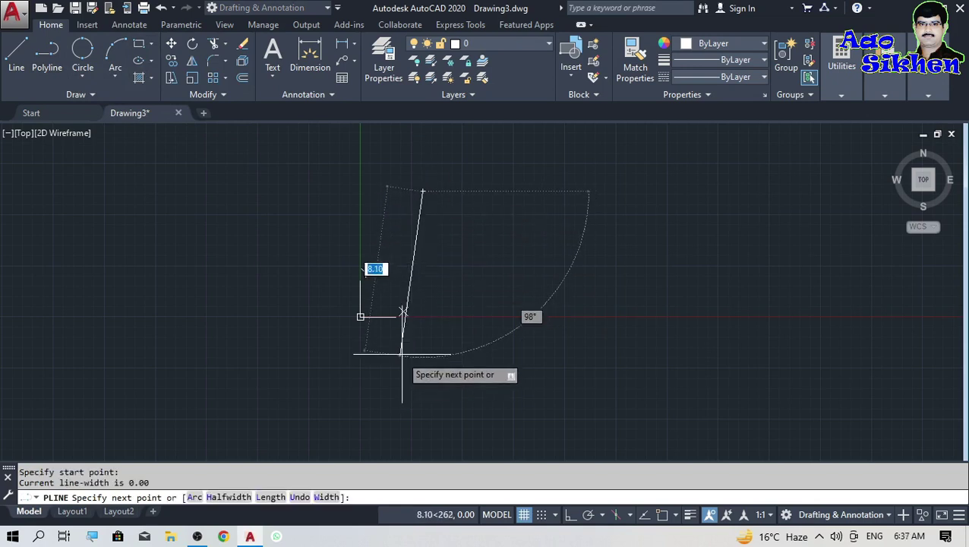
click(323, 328)
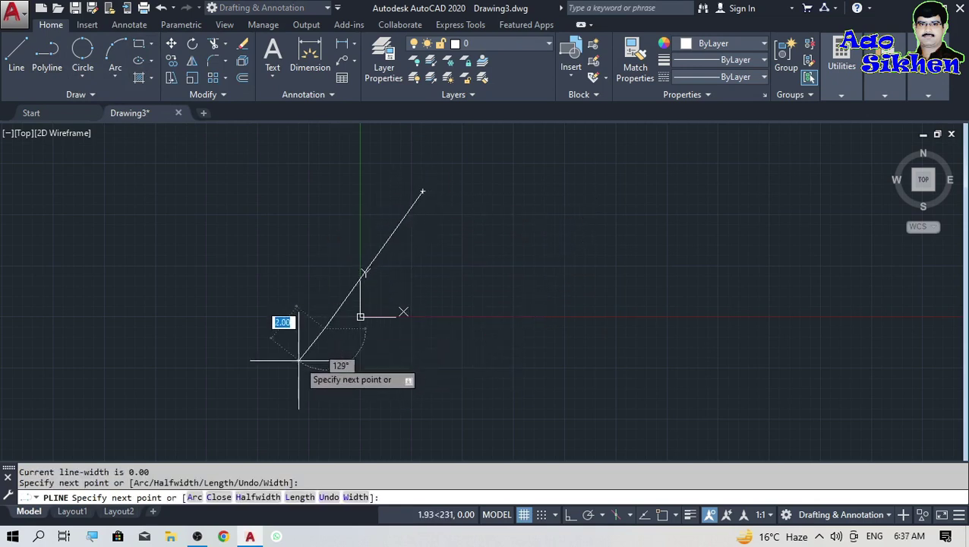
key(Return)
key(Return)
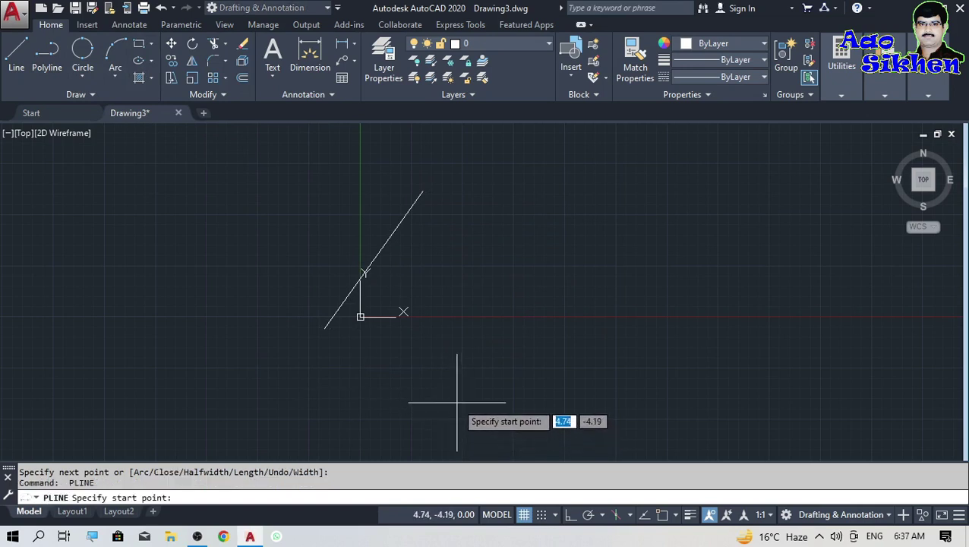
click(454, 370)
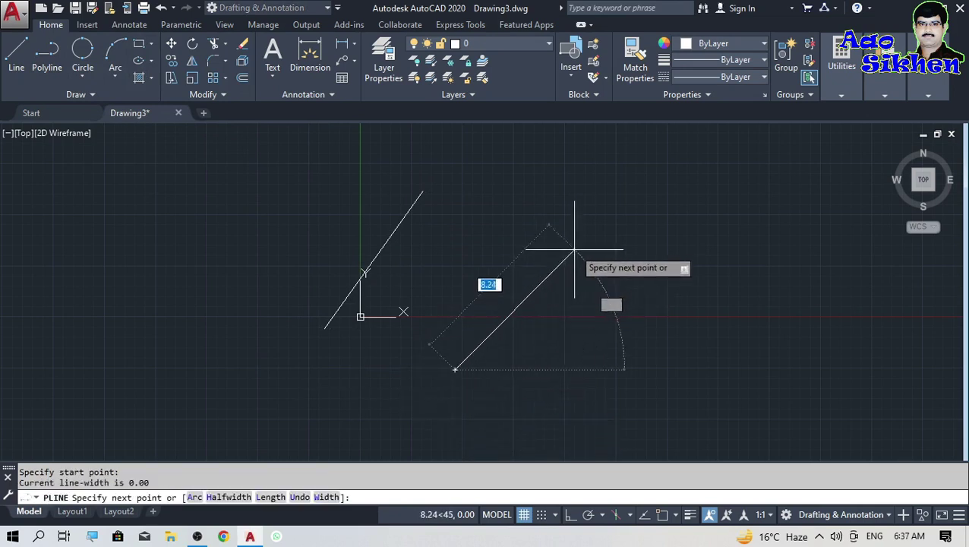
click(635, 278)
key(Escape)
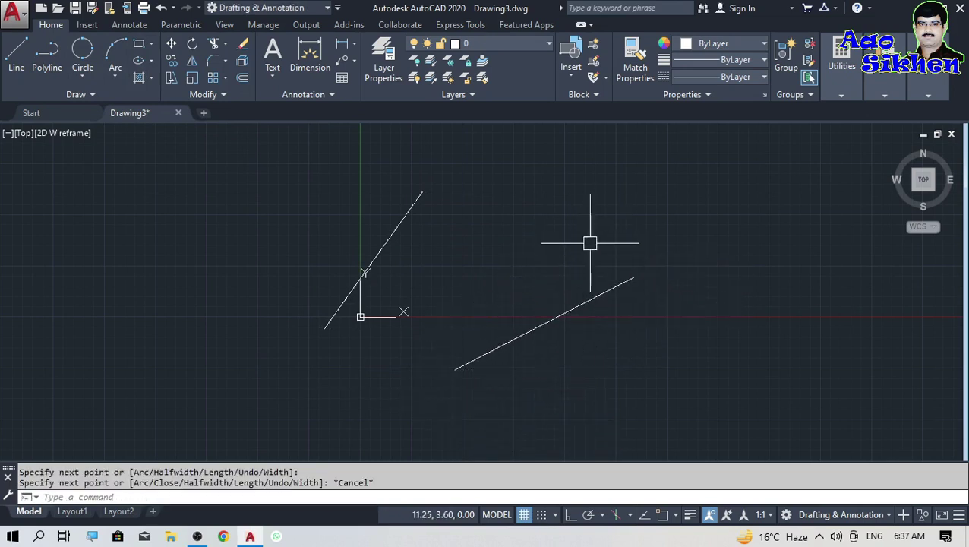
Step: Erase both slanted polylines
click(591, 253)
click(453, 396)
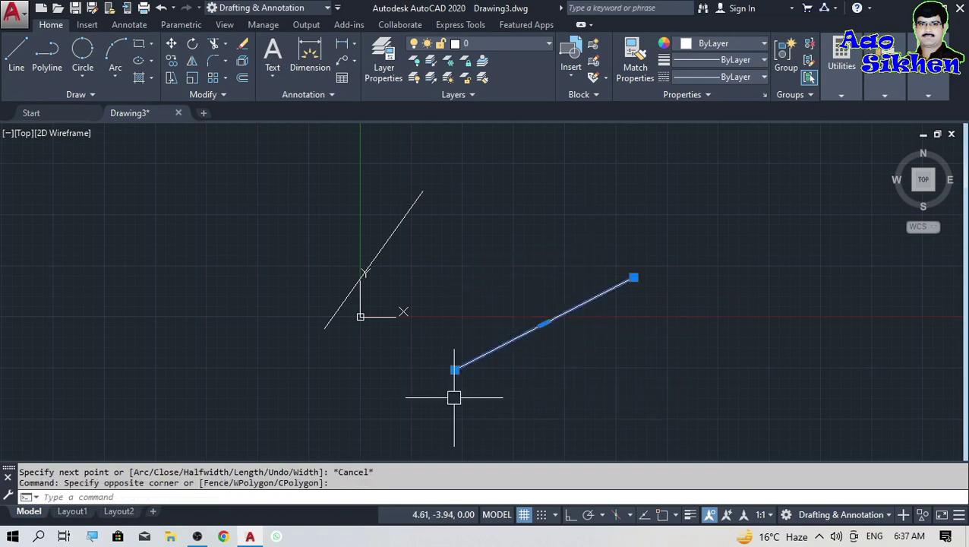
key(Delete)
click(457, 253)
click(333, 281)
key(Delete)
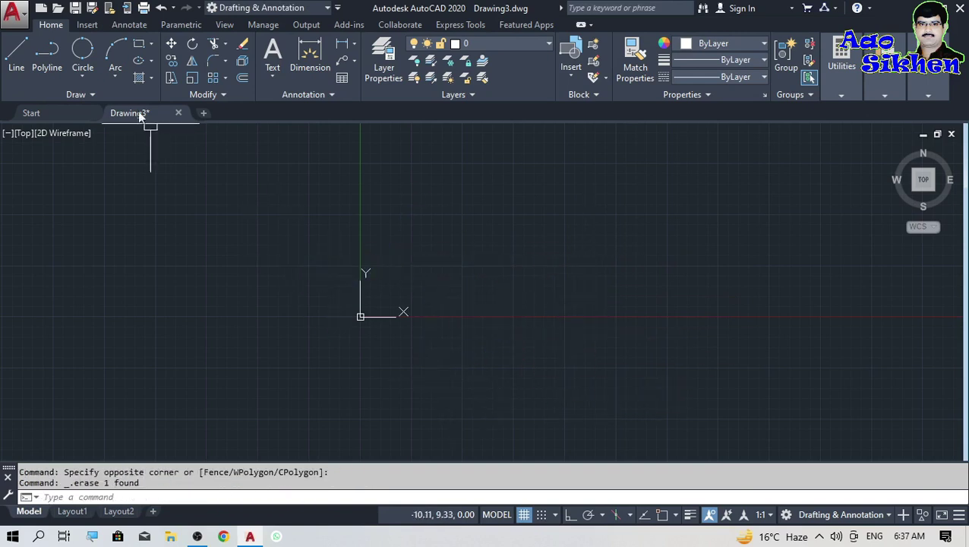
Step: Draw a rectangle right of the origin, from a lower-left corner below the X axis to an upper-right corner above it
click(45, 63)
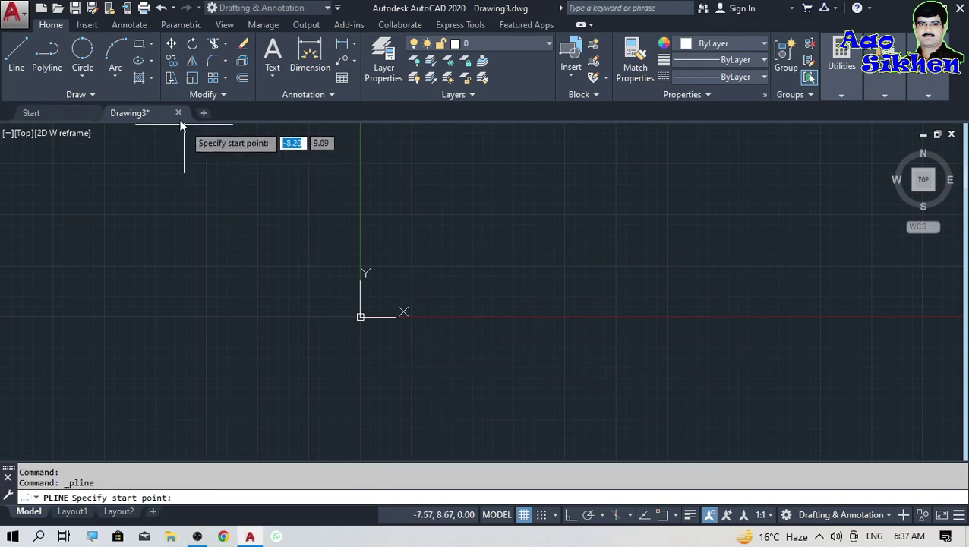
click(140, 44)
click(435, 361)
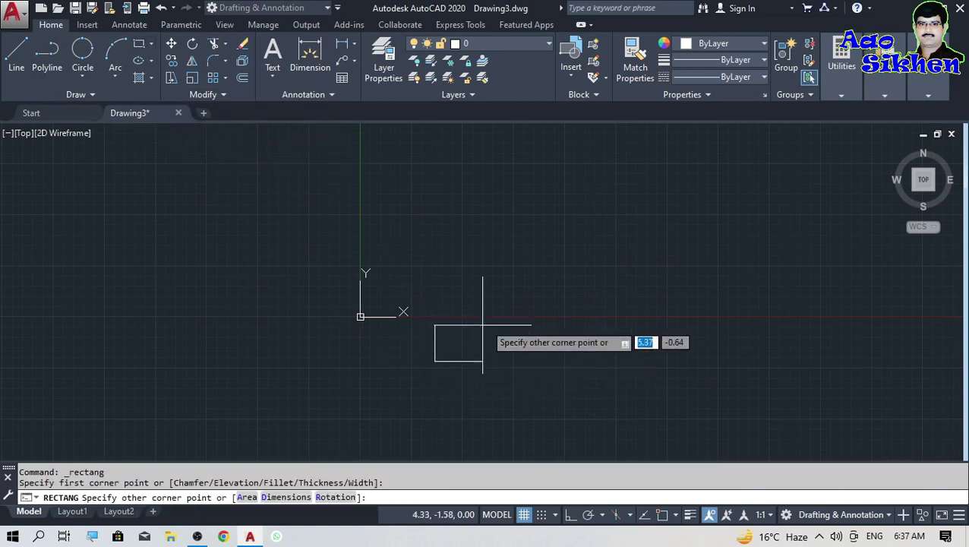
click(666, 168)
Step: Explode the rectangle and erase its right and bottom sides
click(688, 220)
click(605, 291)
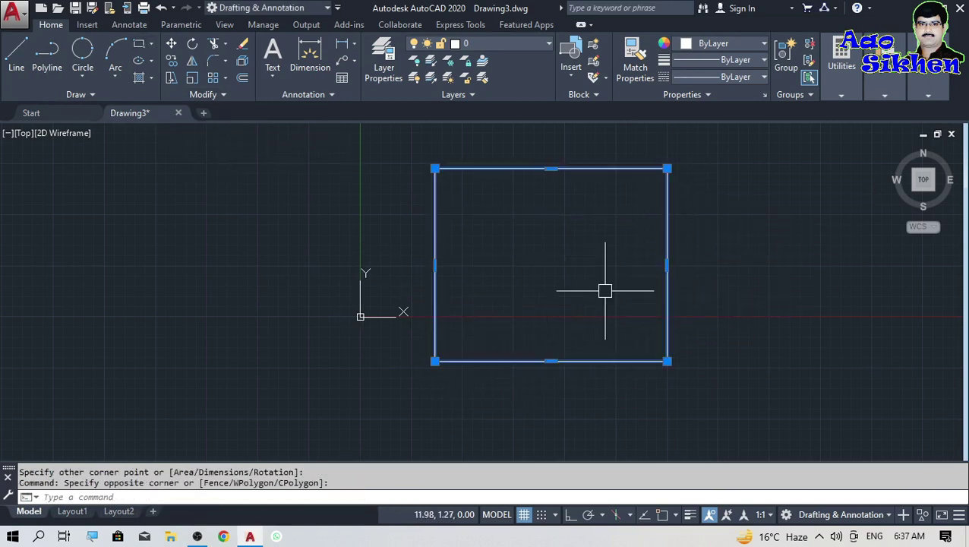
text(x)
key(Return)
click(697, 307)
click(599, 386)
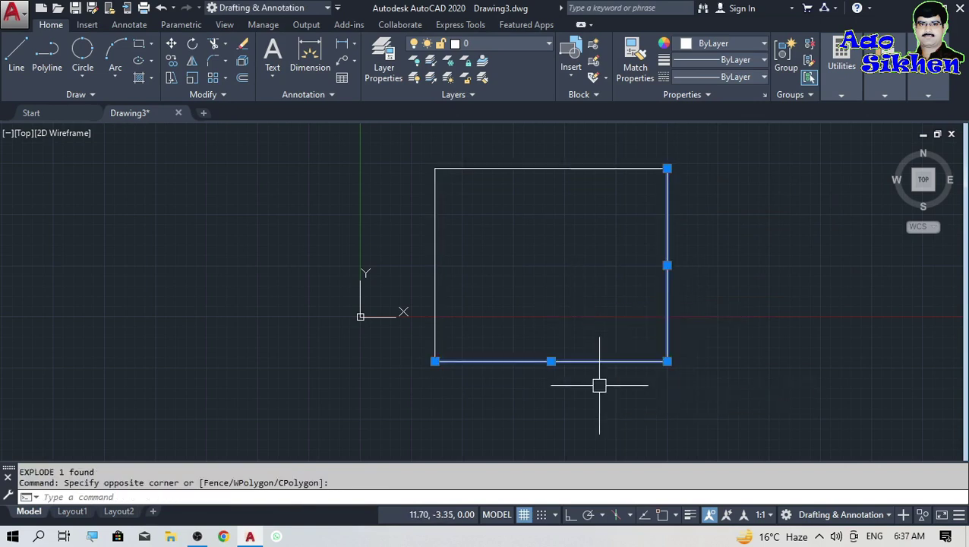
key(Delete)
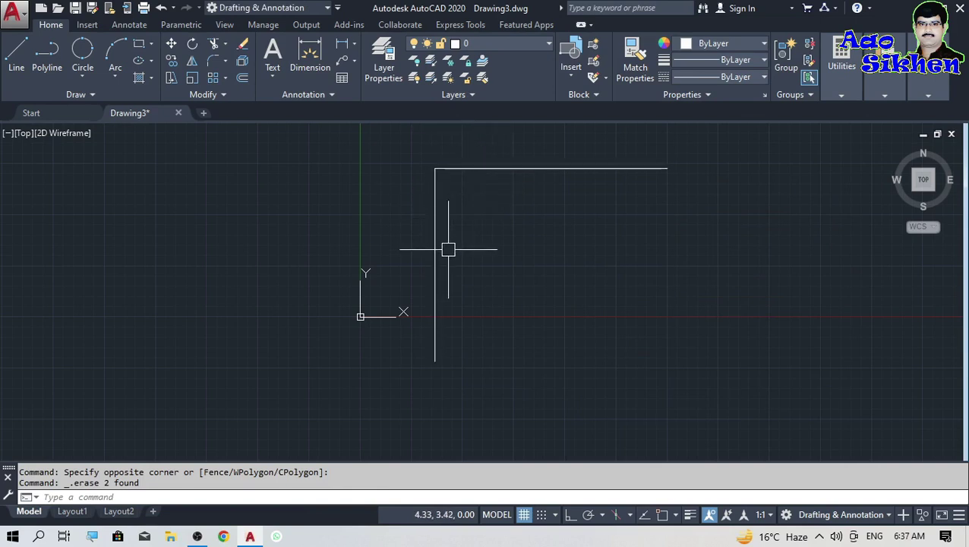
Step: Draw a Tan, Tan, Radius circle tangent to the remaining vertical and horizontal lines with radius 5
click(86, 77)
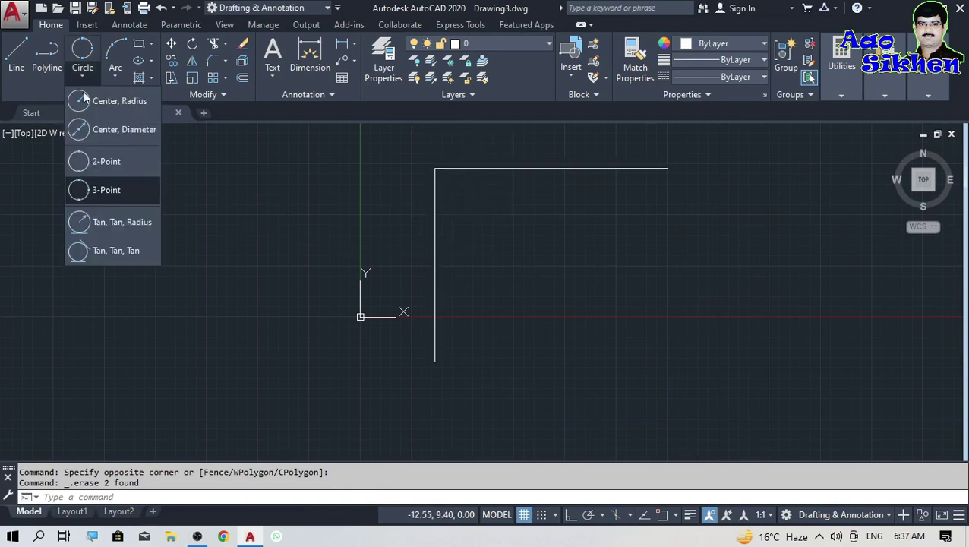
click(105, 221)
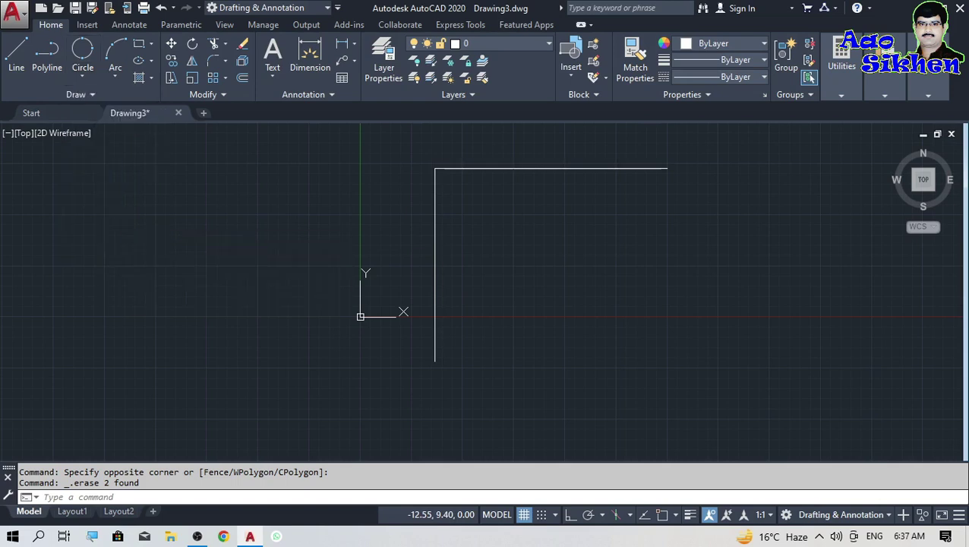
click(439, 247)
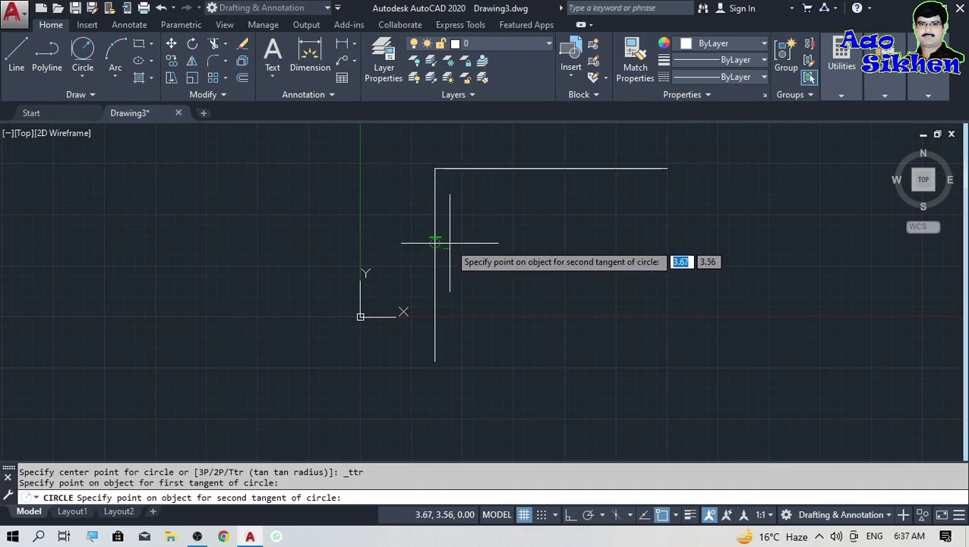
click(523, 168)
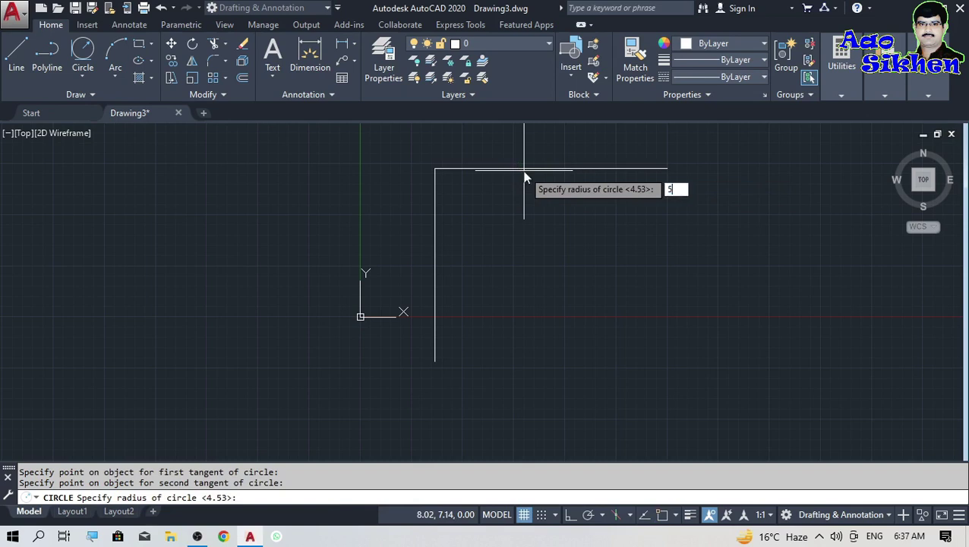
text(5)
key(Return)
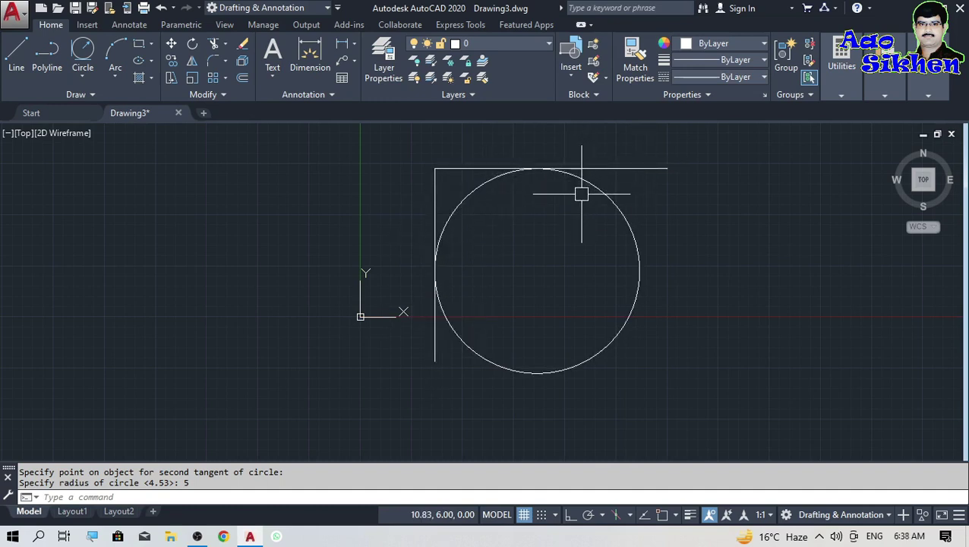
Step: Trim the two line ends beyond the tangent points and the circle's outer part, leaving a rounded corner
key(Return)
key(Return)
click(471, 168)
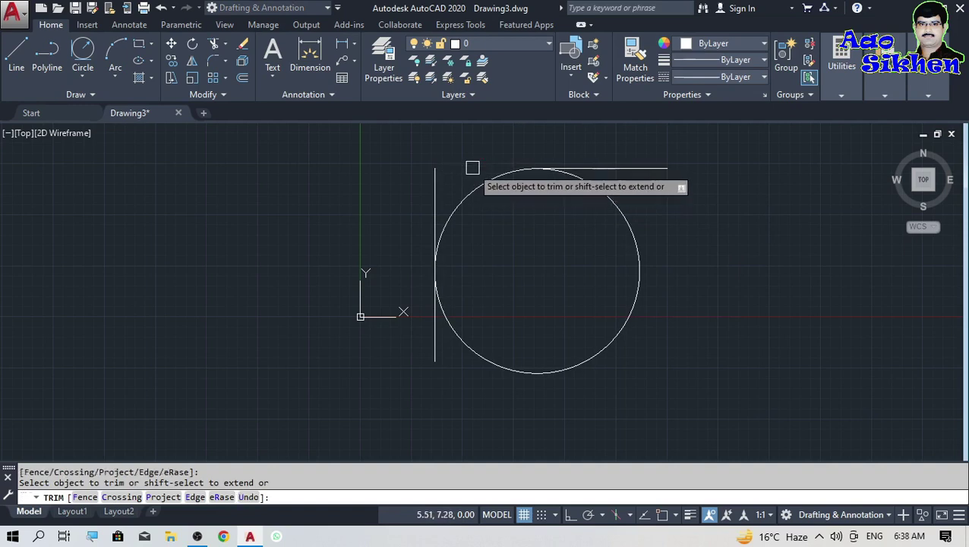
click(436, 194)
click(570, 176)
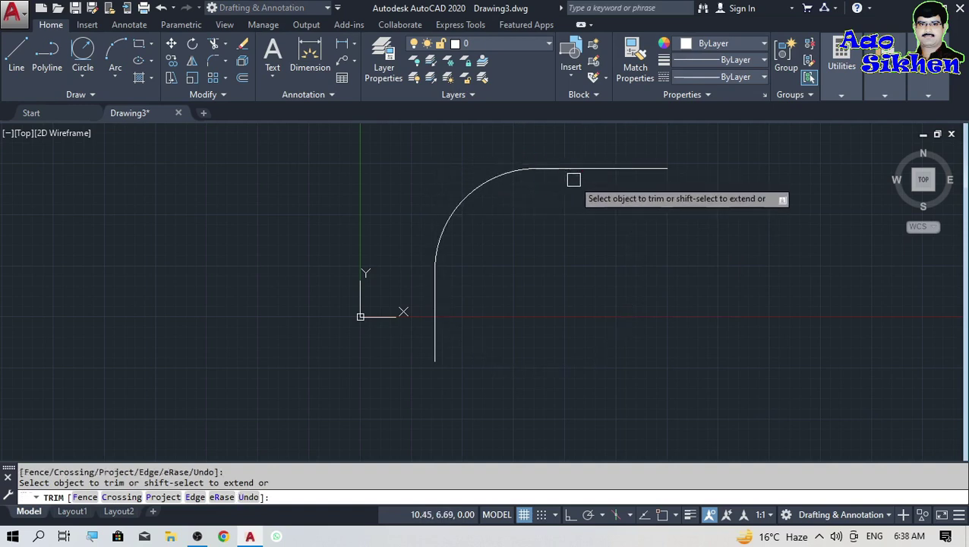
key(Return)
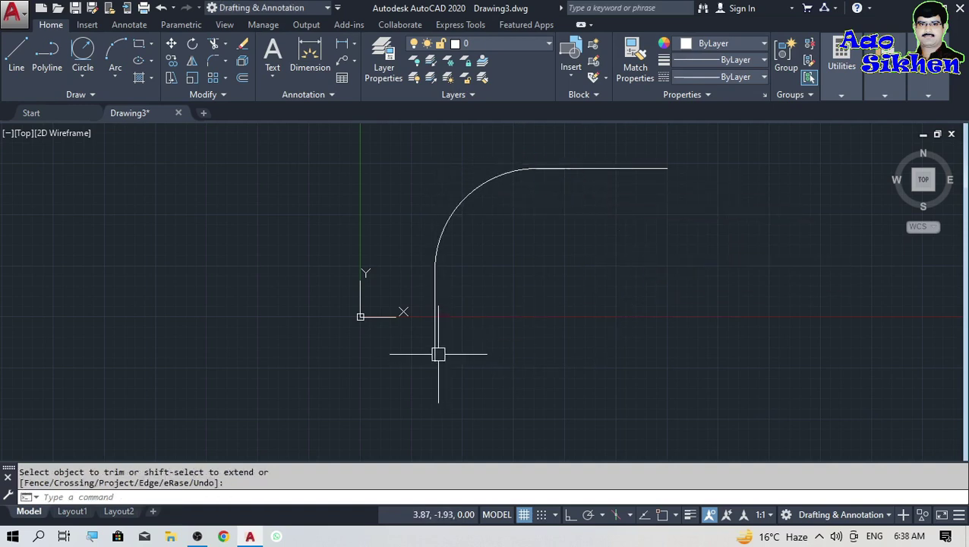
Step: Dimension the radius of the corner arc, placing the text outside the arc at its upper left
click(353, 47)
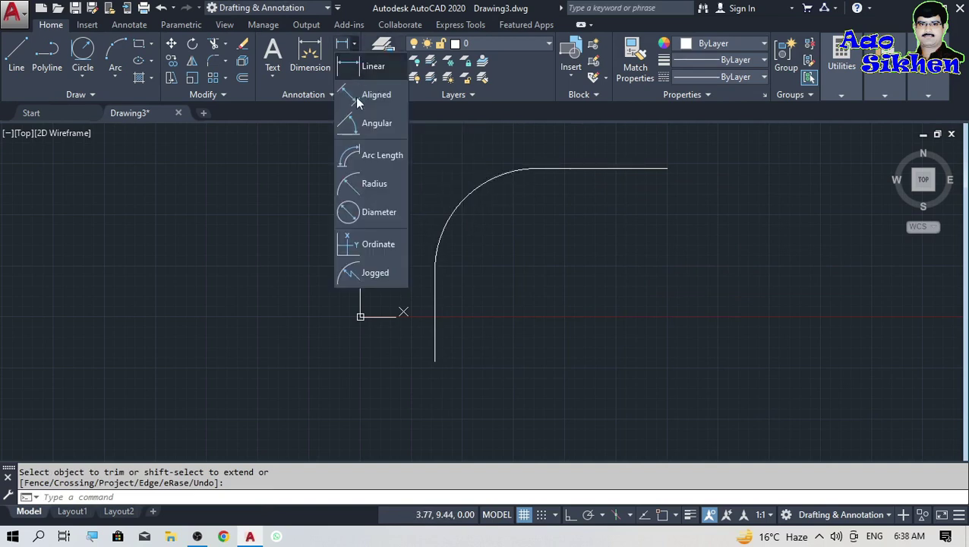
click(375, 191)
click(453, 214)
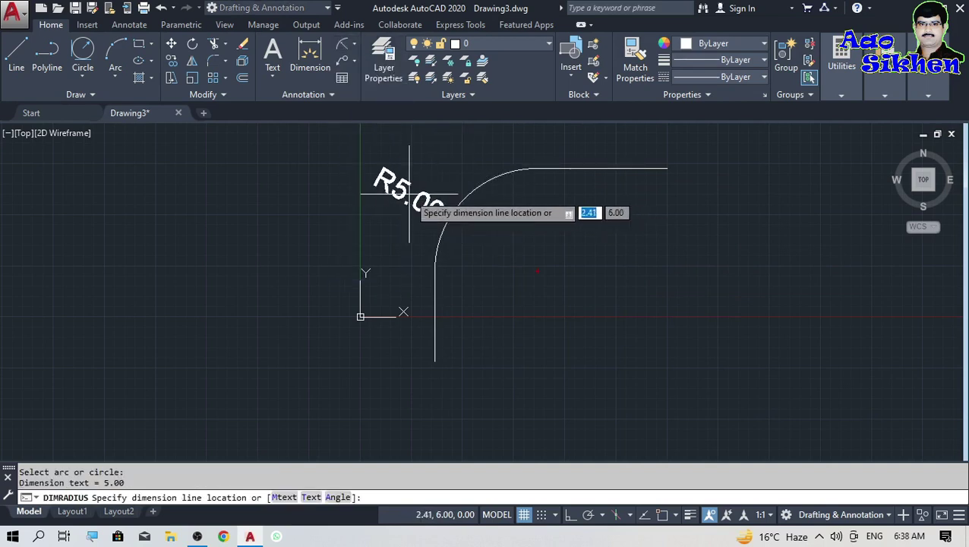
click(359, 212)
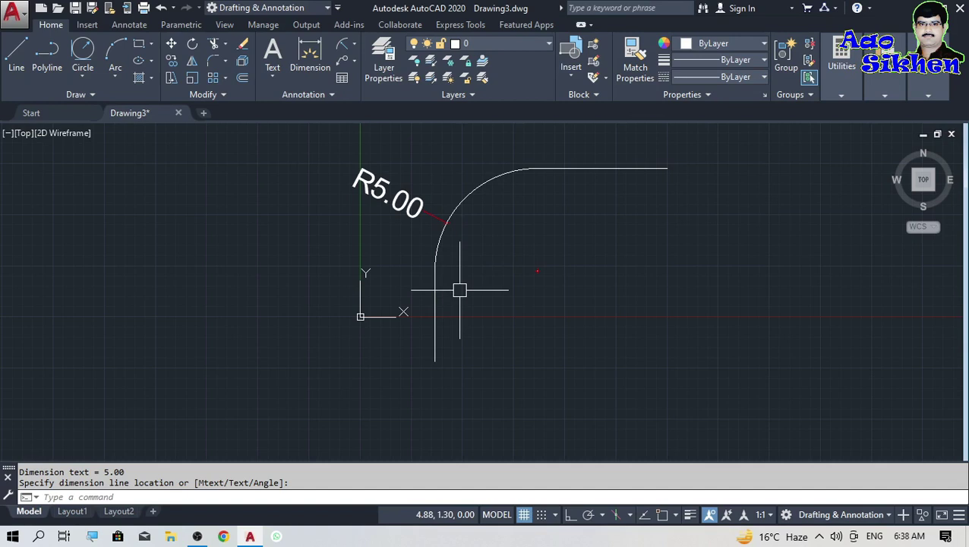
Step: Erase the corner arc's radius dimension
click(410, 190)
click(386, 173)
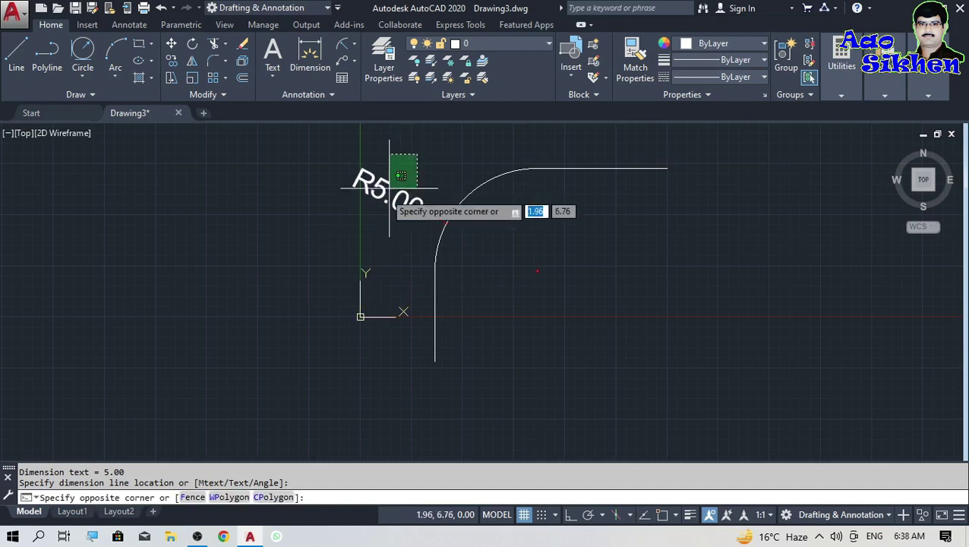
click(362, 212)
key(Delete)
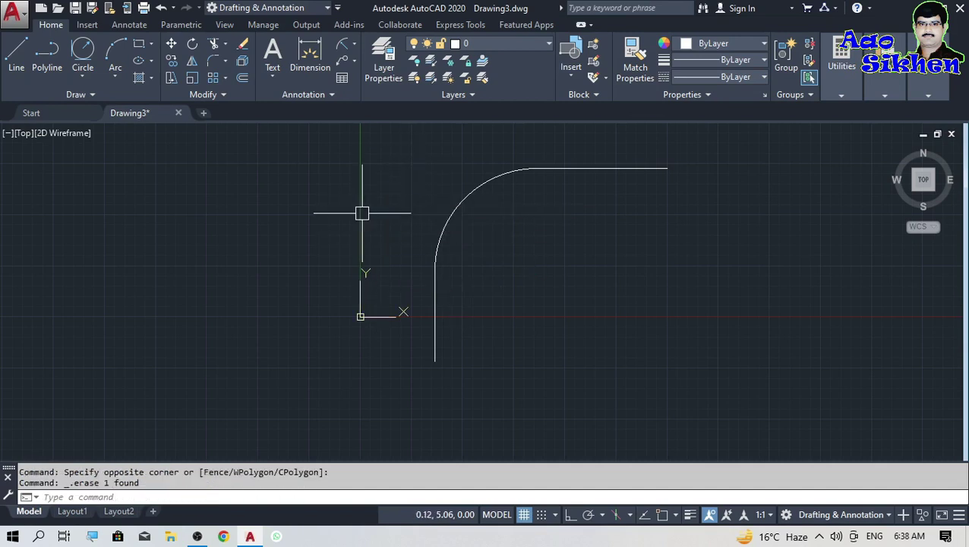
Step: Erase the corner arc between the vertical and horizontal lines
click(494, 221)
click(433, 202)
key(Delete)
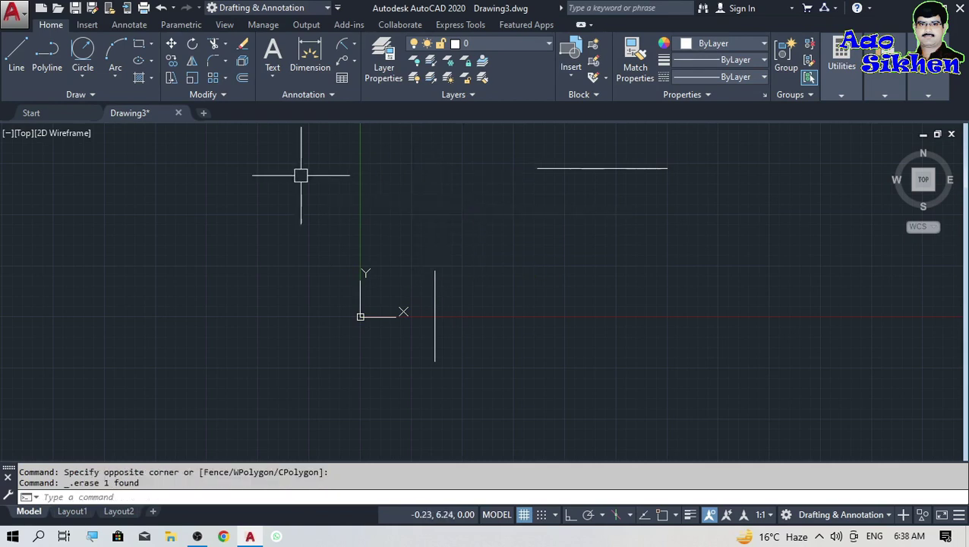
click(82, 79)
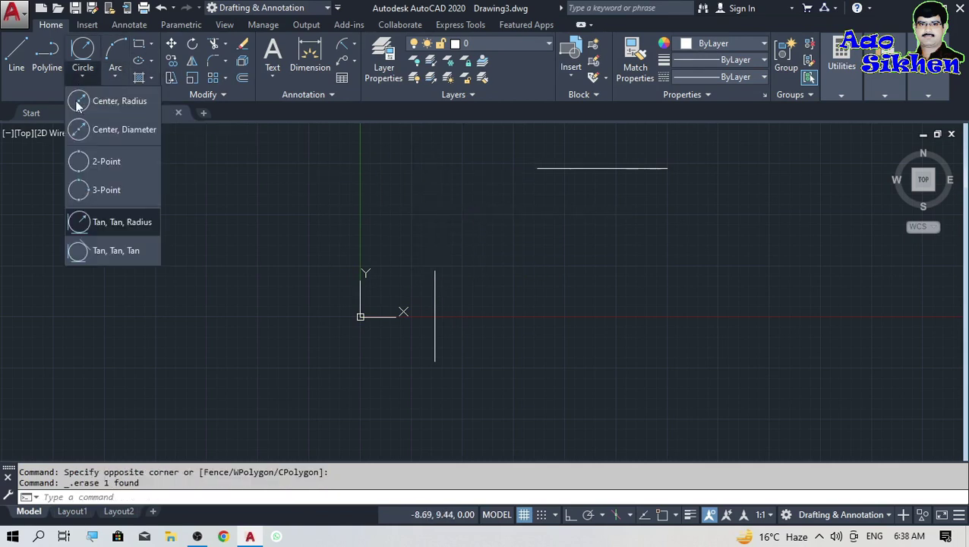
click(135, 253)
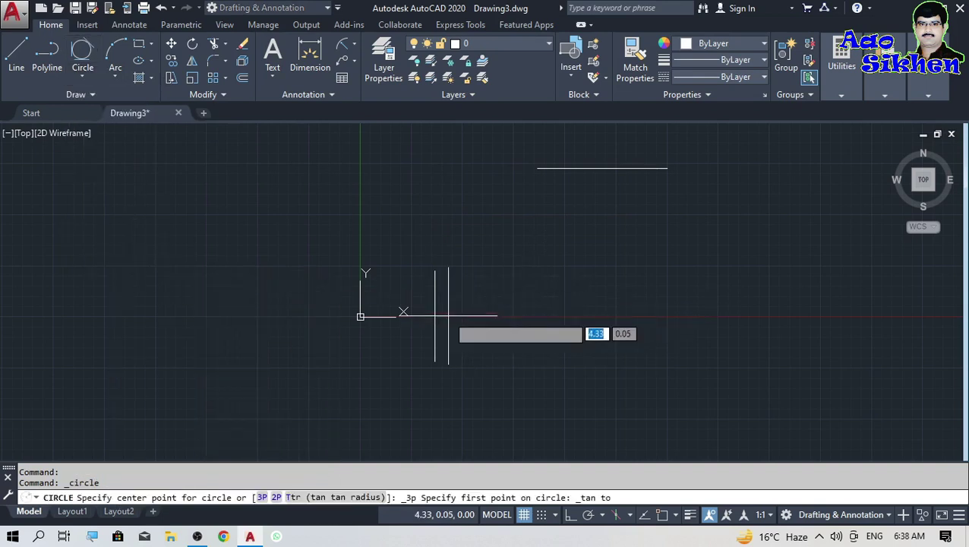
key(Escape)
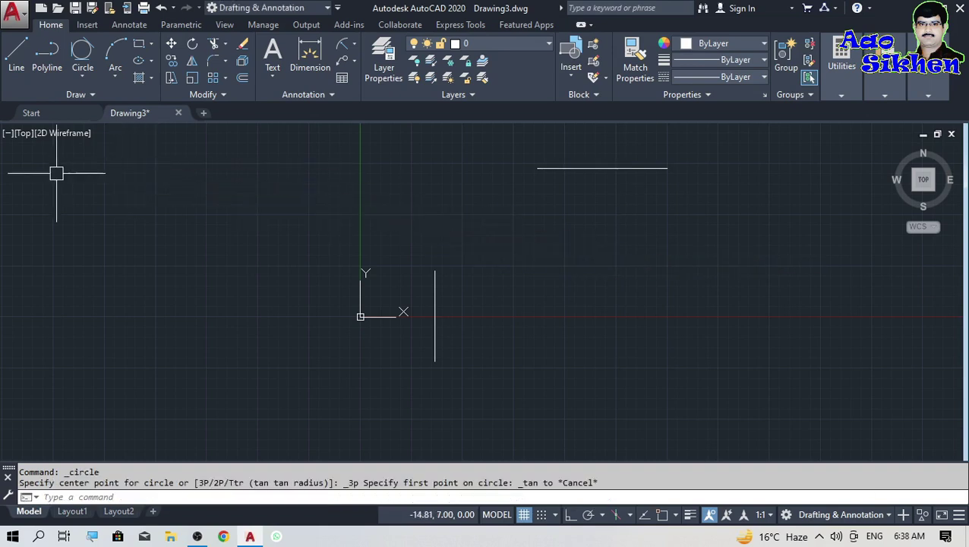
Step: Draw a horizontal polyline about 7 units long below the X axis with Ortho on, under the upper horizontal line
click(41, 68)
click(555, 370)
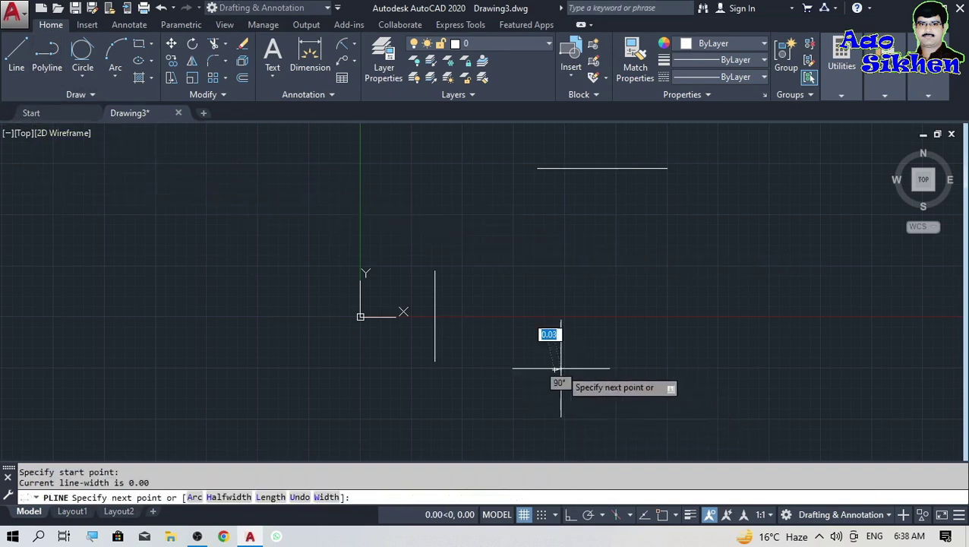
key(F8)
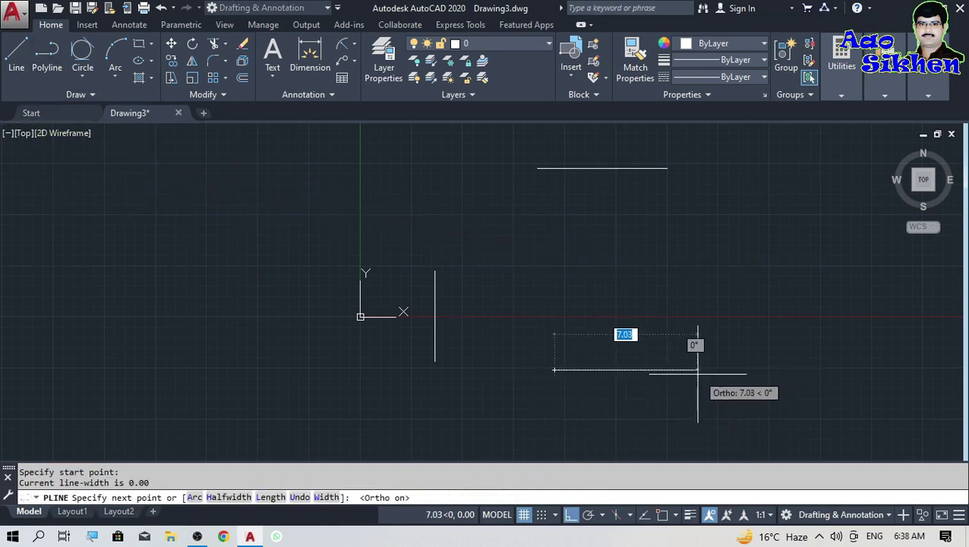
click(694, 344)
key(F8)
key(Return)
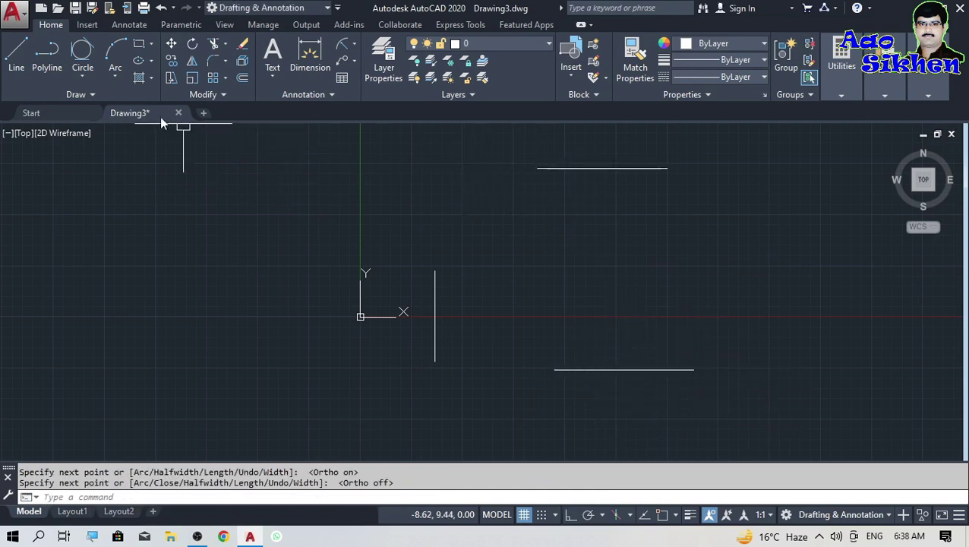
Step: Draw a Tan, Tan, Tan circle tangent to the vertical line, the upper horizontal line and the lower horizontal line
click(83, 62)
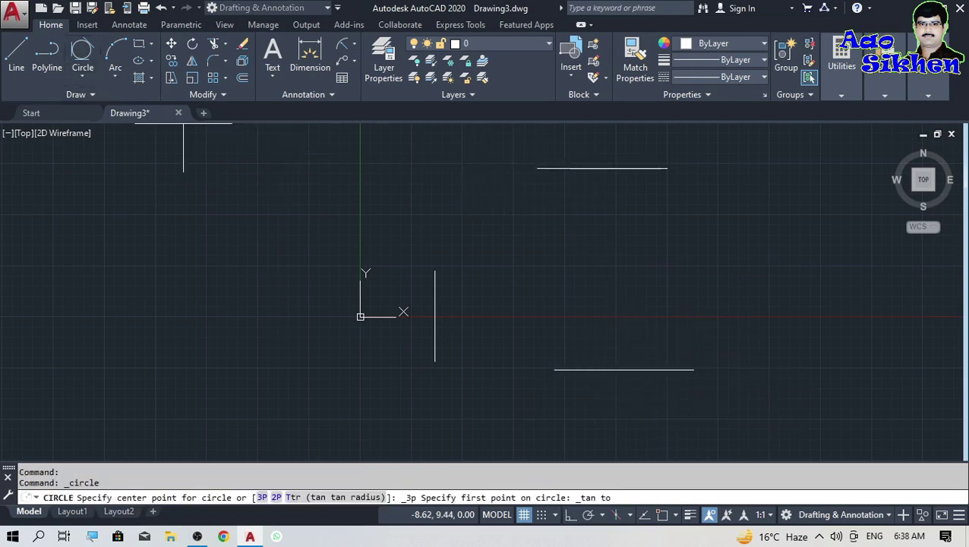
click(435, 310)
click(587, 167)
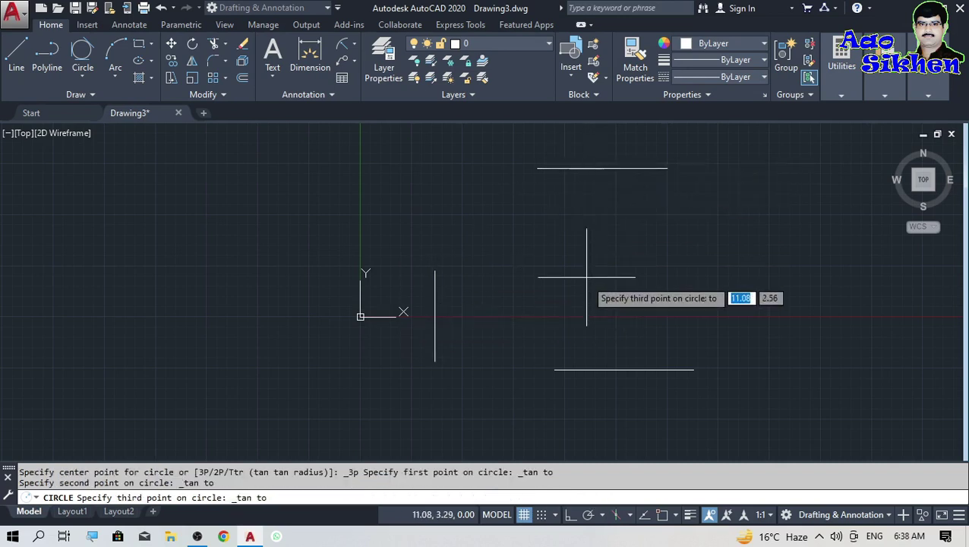
click(607, 369)
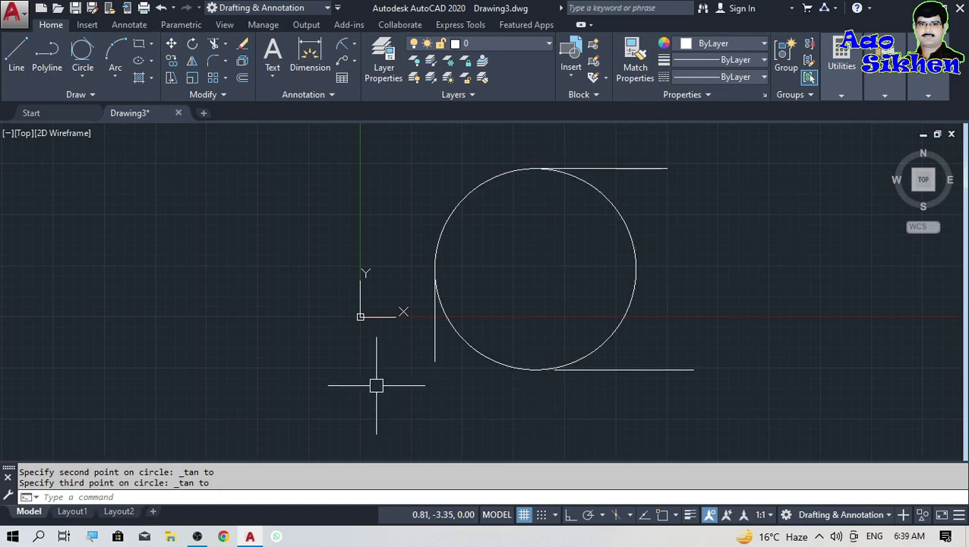
Step: Fillet the vertical line with the lower horizontal line and the upper horizontal line to close both sharp corners around the circle
text(f)
key(Return)
click(438, 339)
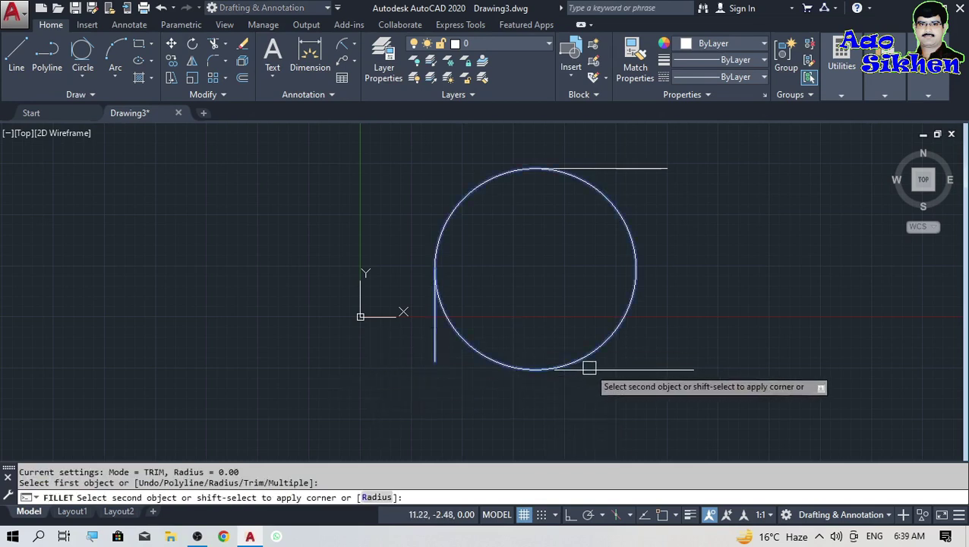
click(589, 368)
key(Return)
click(435, 328)
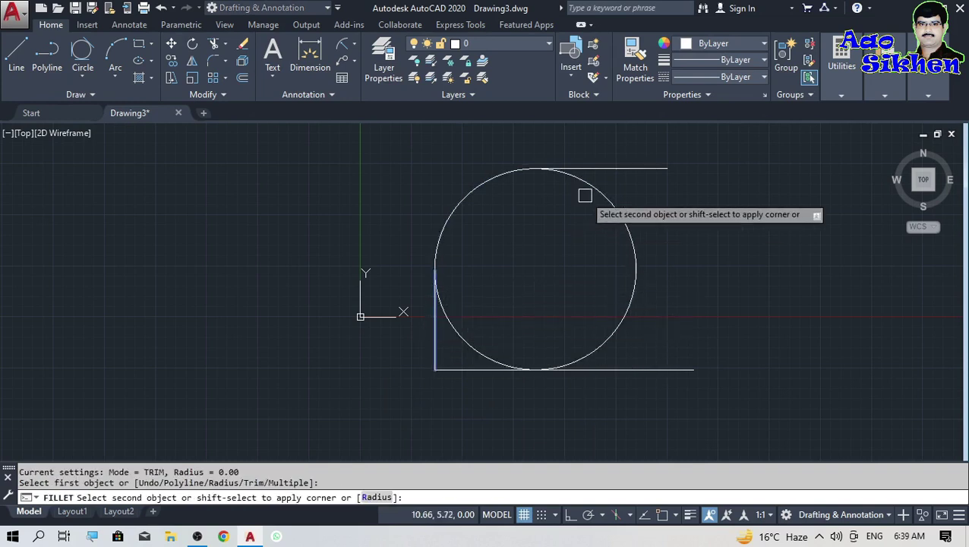
click(592, 168)
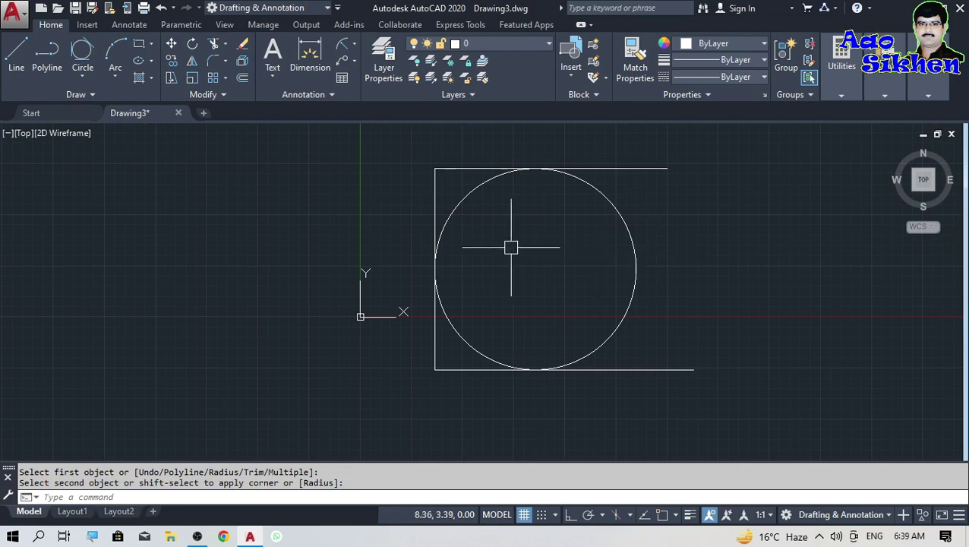
scroll(515, 179, up, 2)
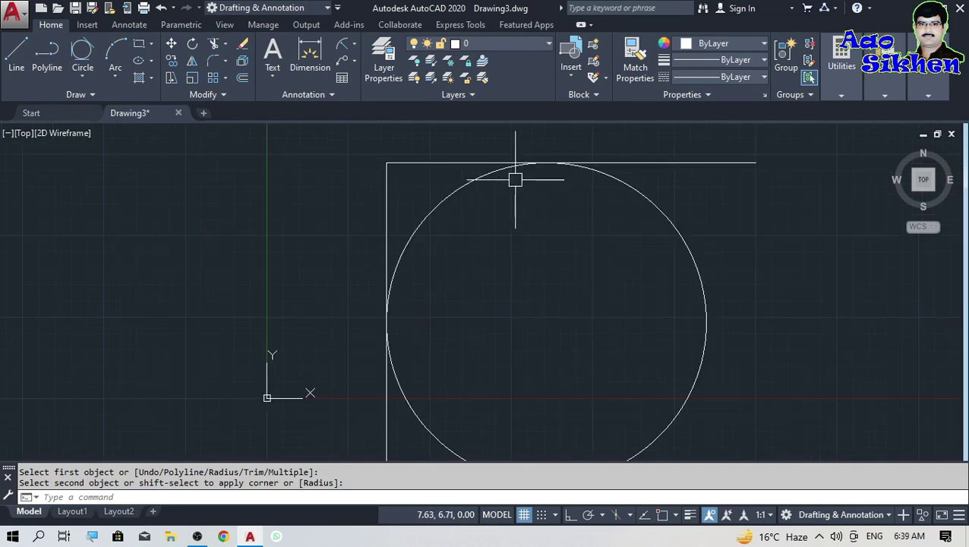
scroll(555, 159, down, 2)
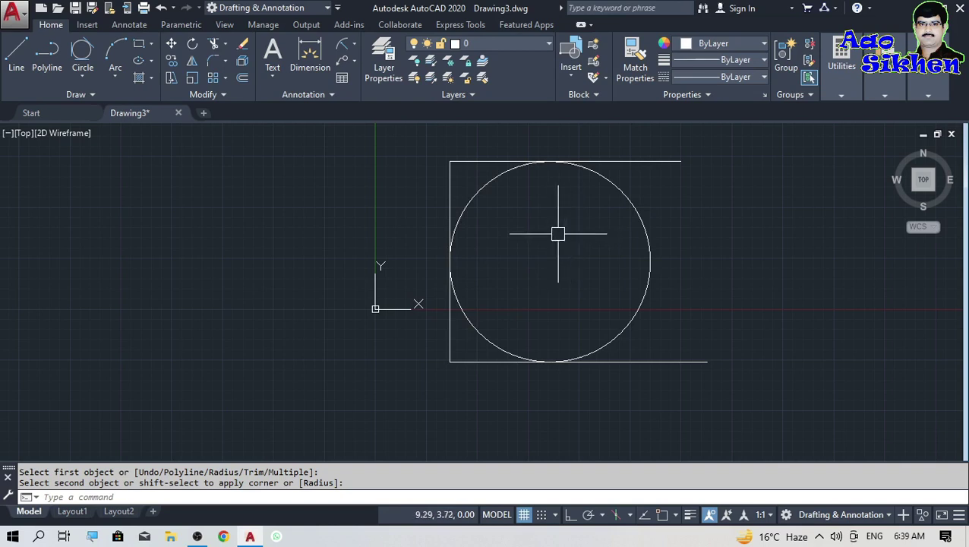
Step: Erase the circle together with the joined lines around it
scroll(256, 295, down, 2)
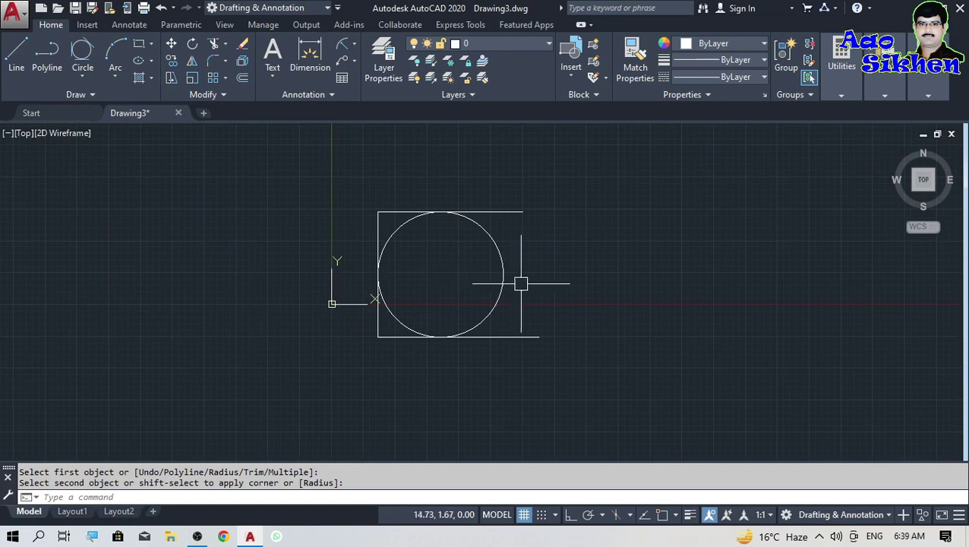
click(584, 191)
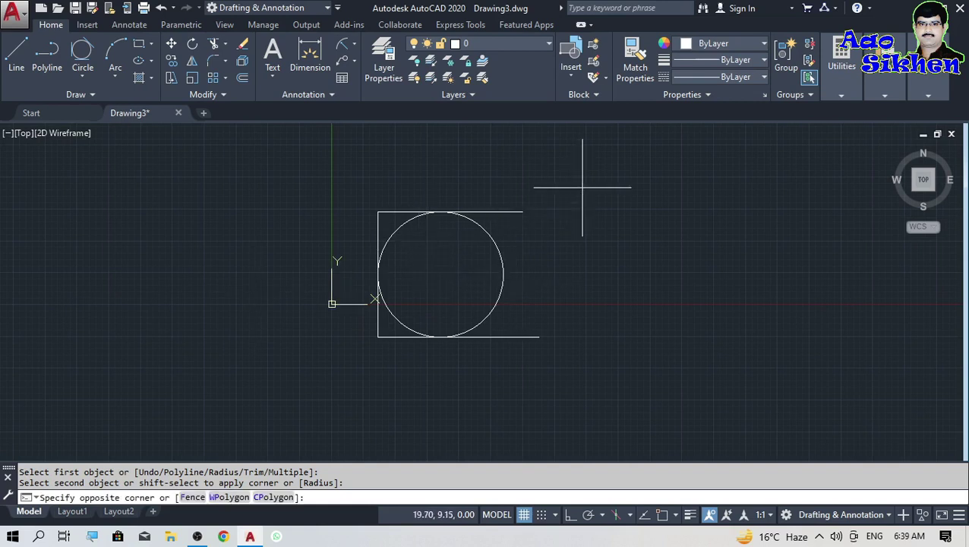
click(315, 350)
key(Delete)
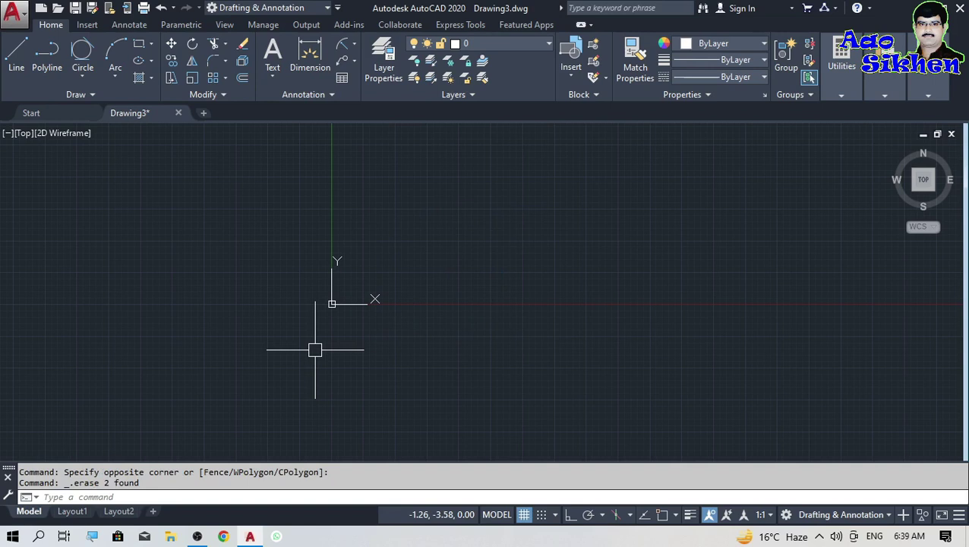
Step: Draw a wide 3-Point arc bulging upward above the X axis, to the right of the origin
scroll(372, 293, up, 3)
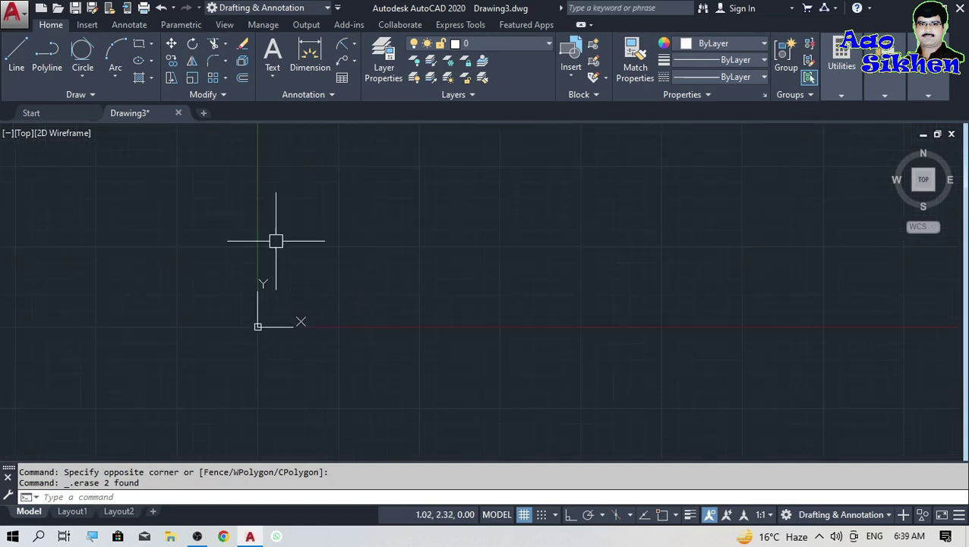
click(115, 77)
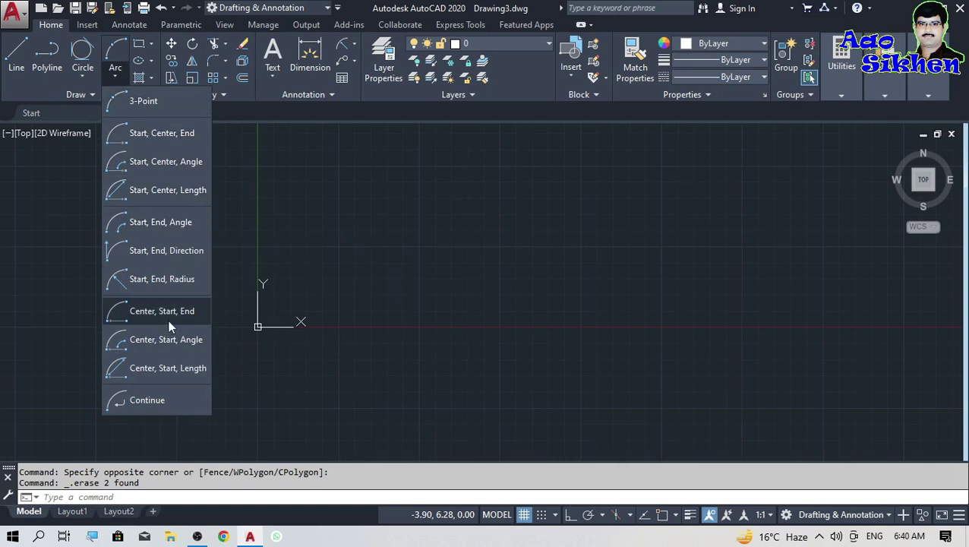
click(176, 111)
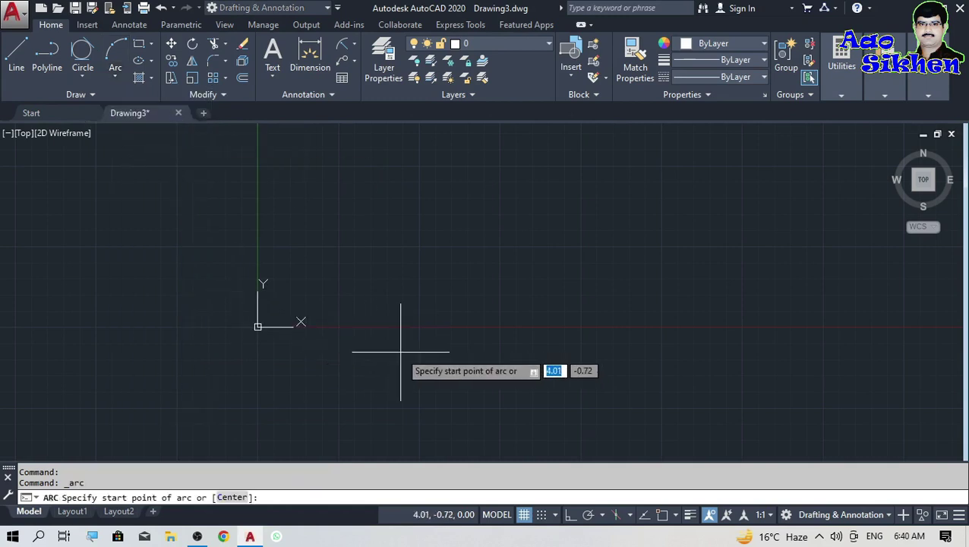
click(323, 283)
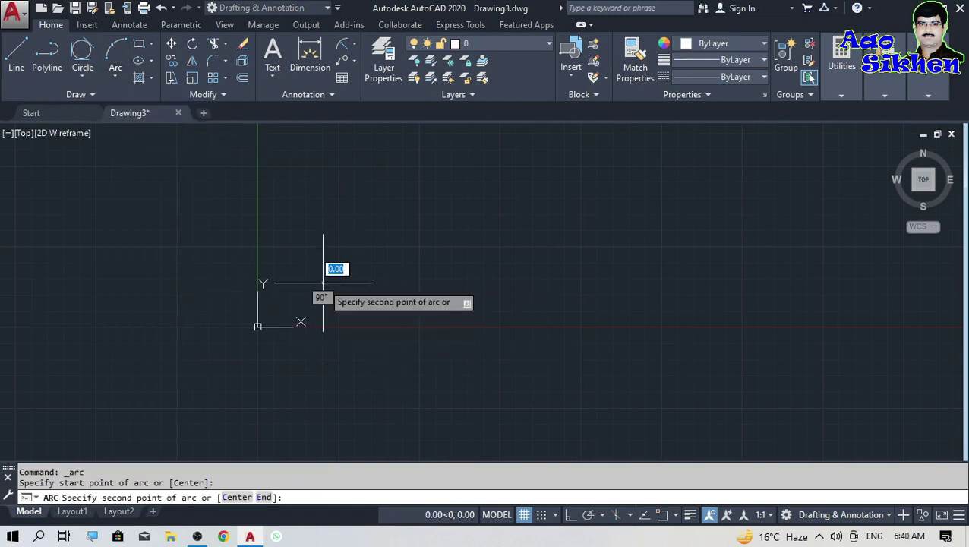
click(464, 183)
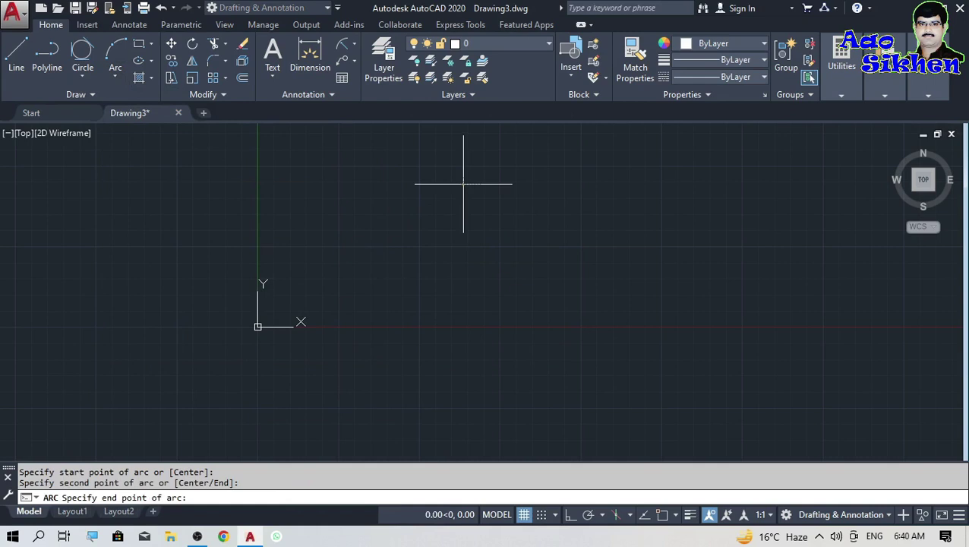
click(638, 303)
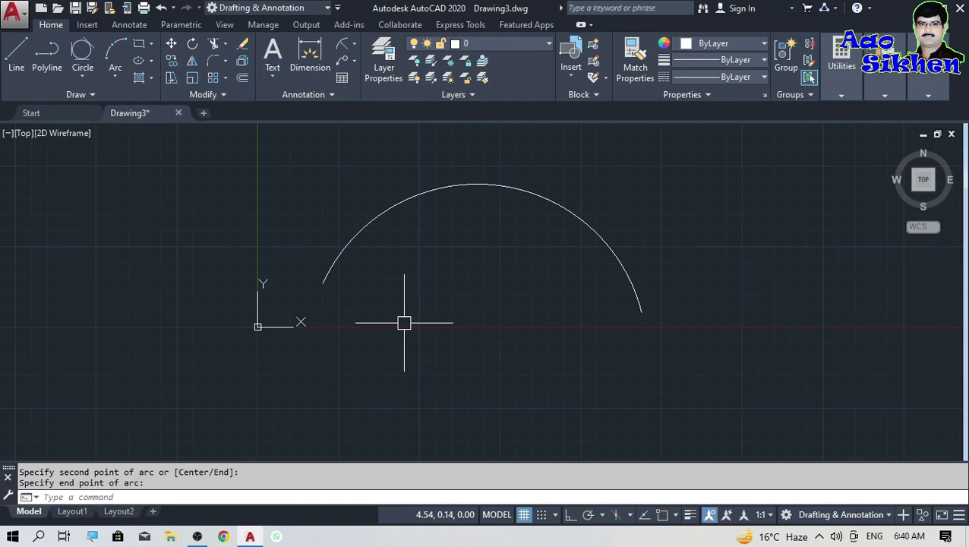
Step: Erase the 3-point arc above the X axis
click(592, 168)
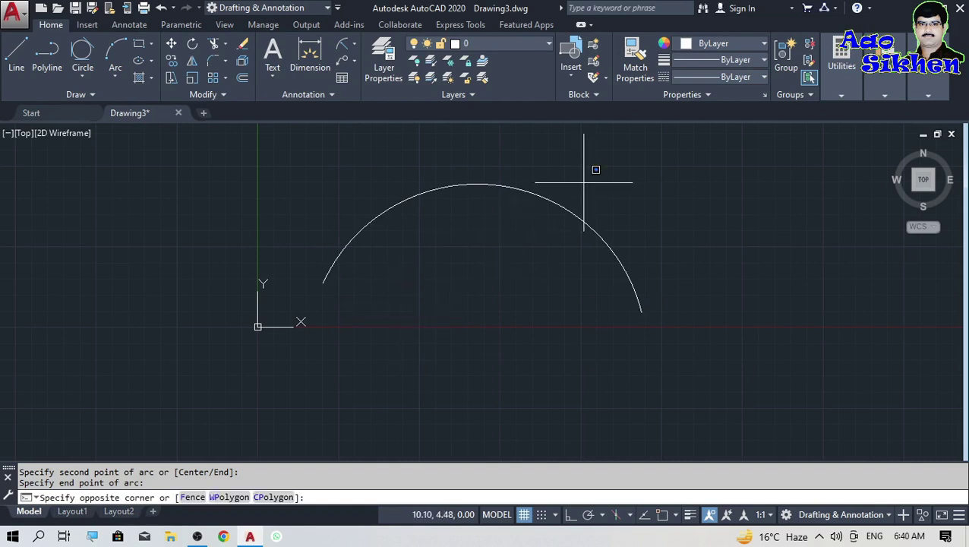
click(509, 249)
key(Delete)
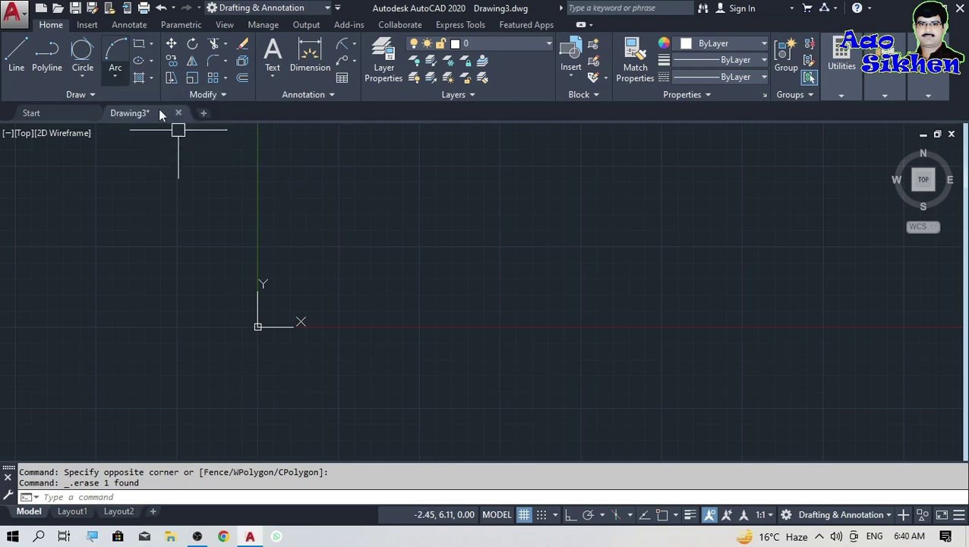
Step: Draw a tall, narrow rectangle straddling the X axis to the right of the origin
click(138, 47)
click(404, 245)
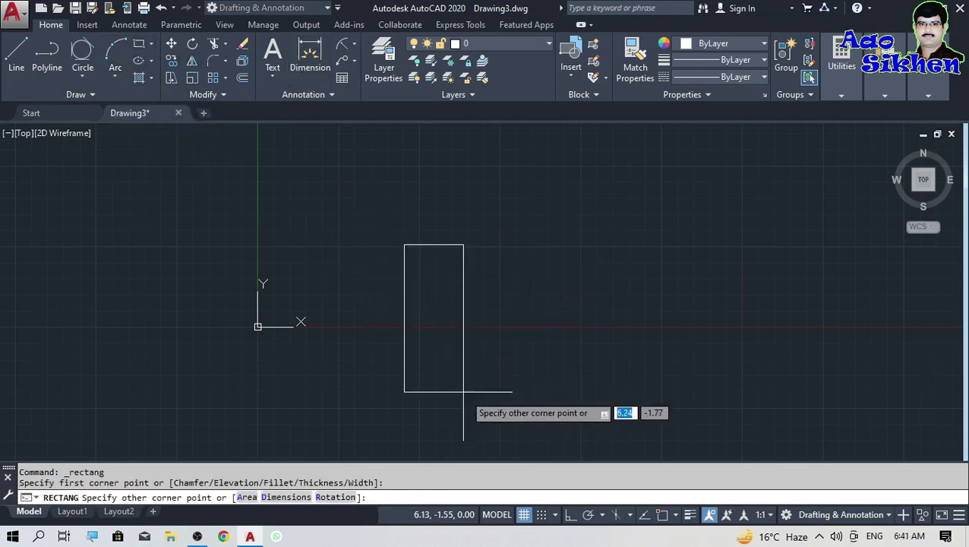
click(500, 410)
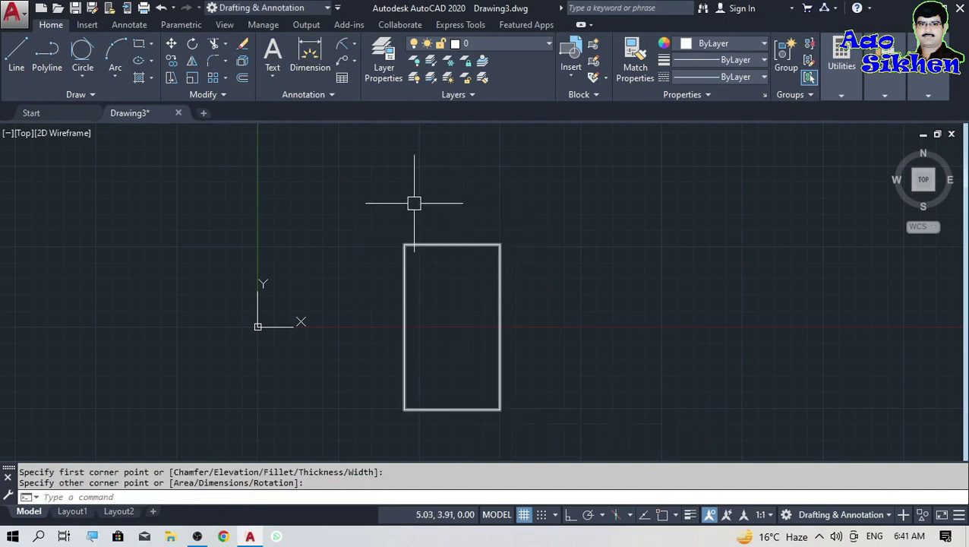
Step: Explode the rectangle into separate lines
click(480, 232)
click(426, 287)
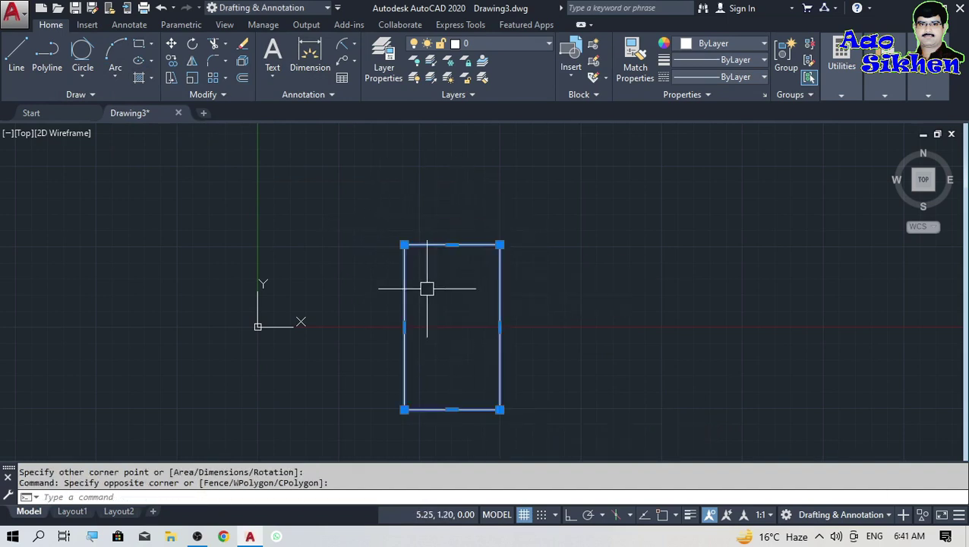
key(Escape)
Step: Erase the upper edge line of the exploded rectangle to leave its top open
click(449, 262)
click(439, 223)
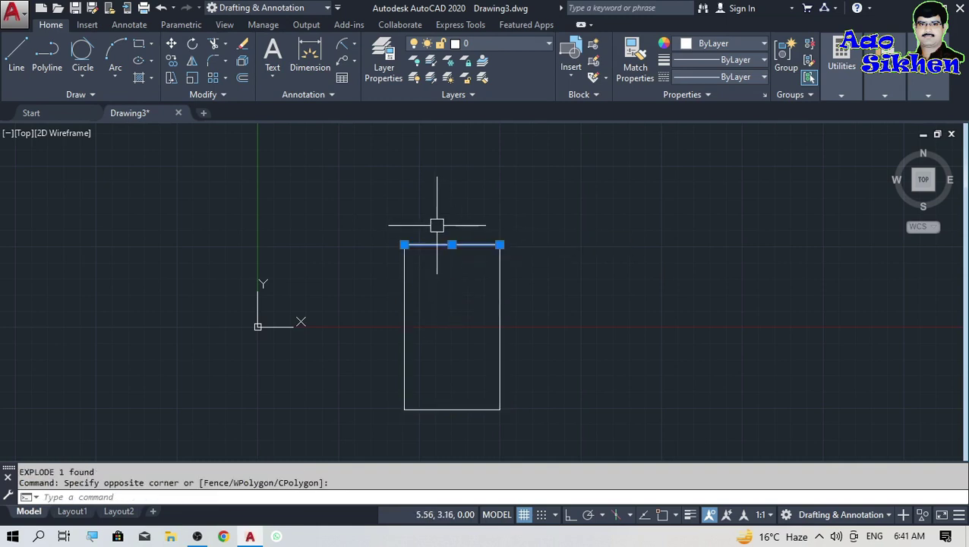
key(Delete)
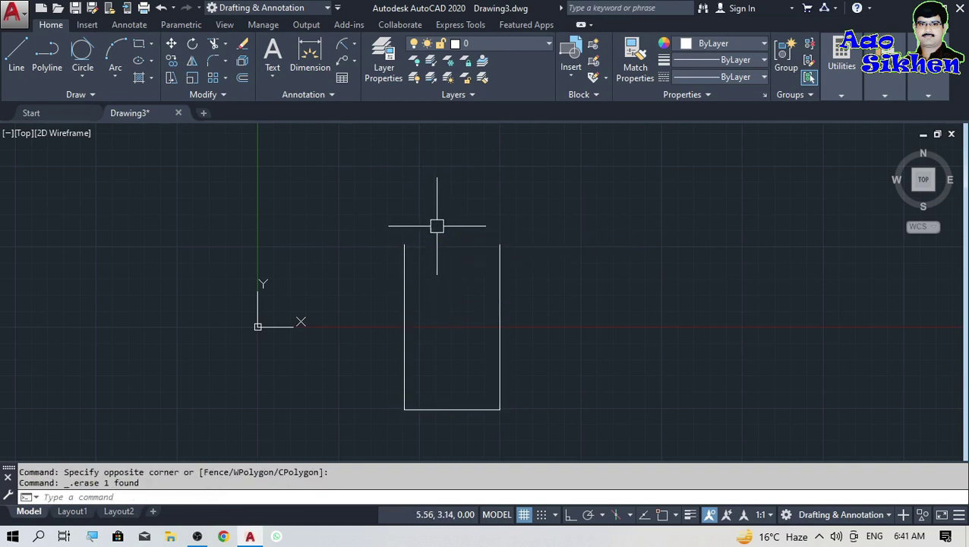
Step: Draw a three-point arc with object snap on, joining the upper ends of the two vertical lines to close the open outline
click(116, 53)
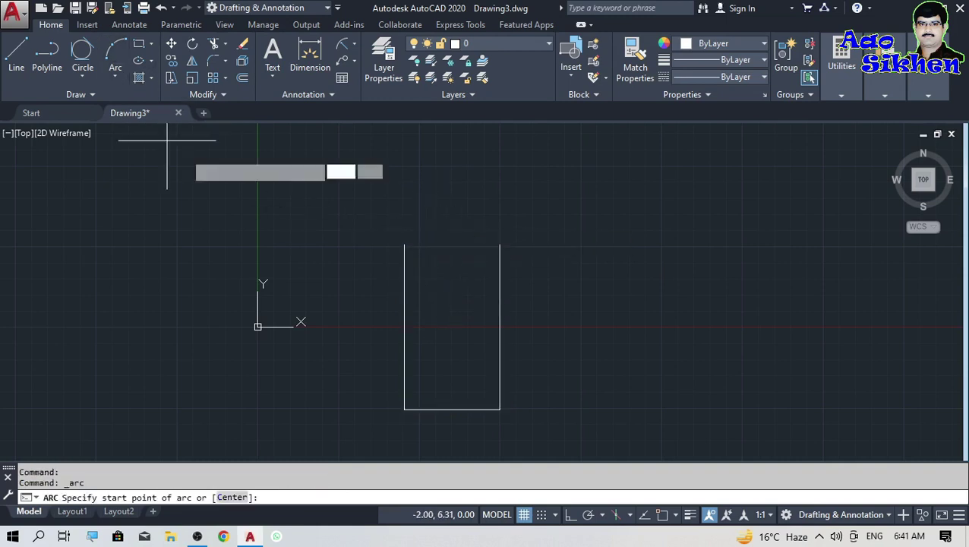
key(F3)
click(404, 245)
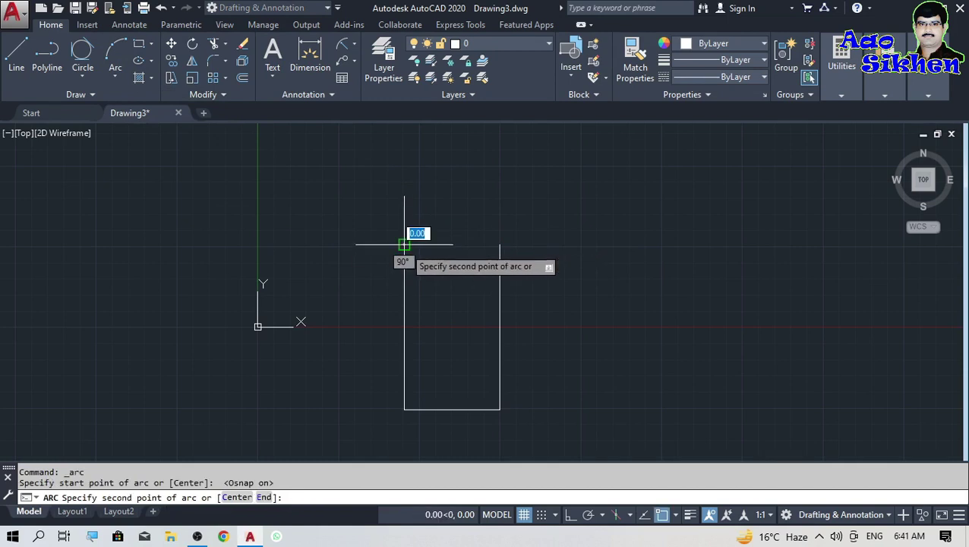
click(451, 202)
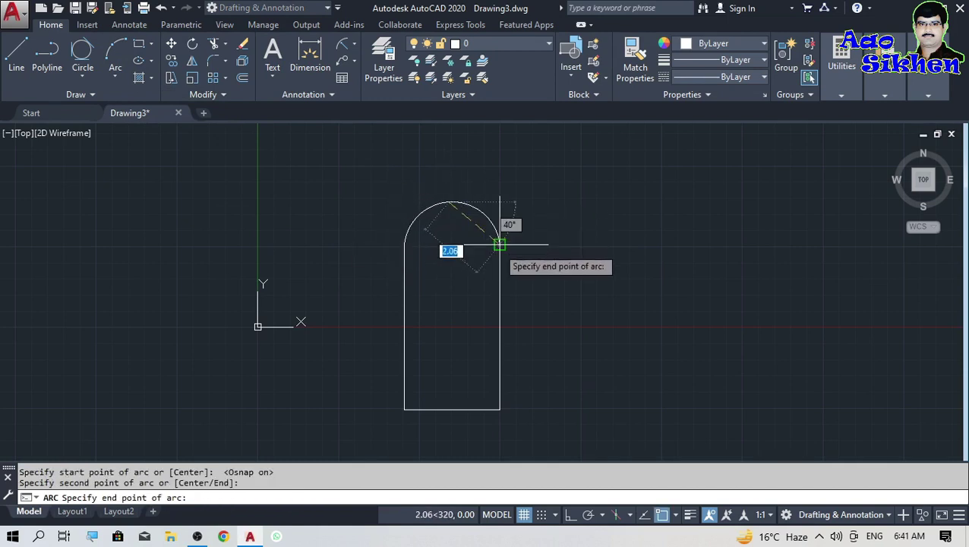
click(500, 245)
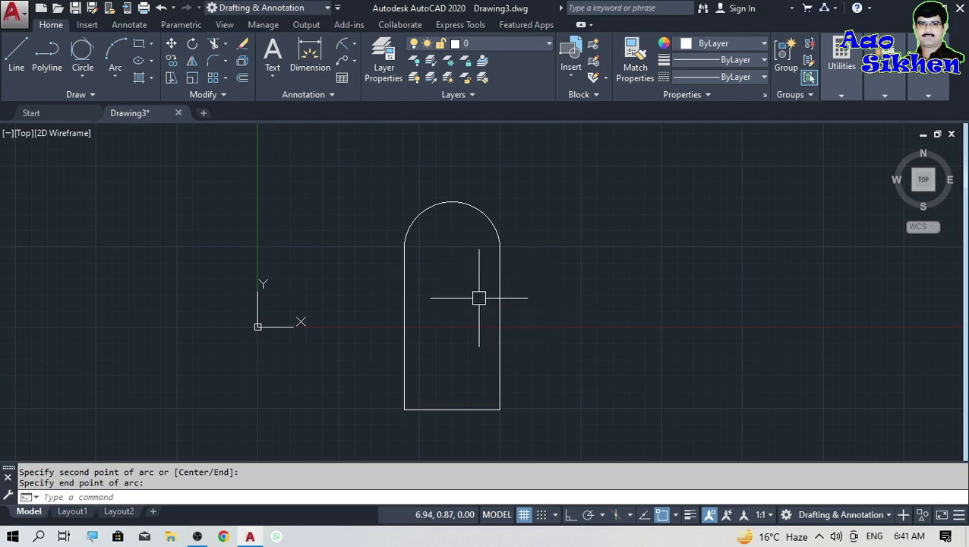
middle_drag(478, 297, 455, 299)
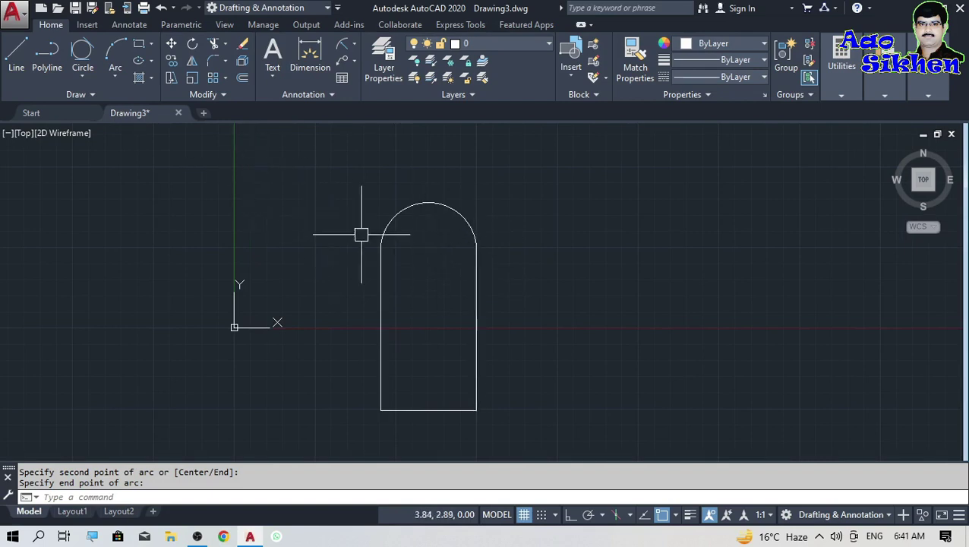
click(115, 77)
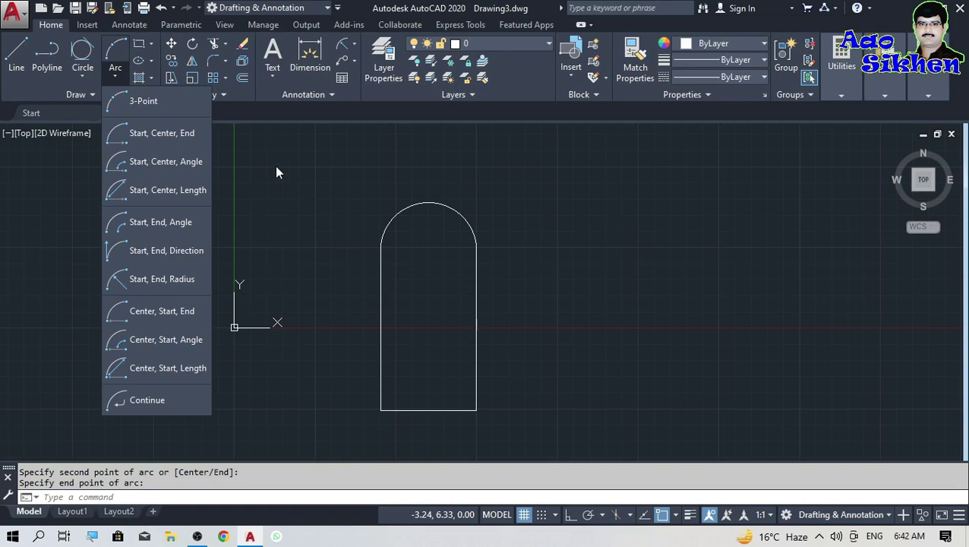
key(Escape)
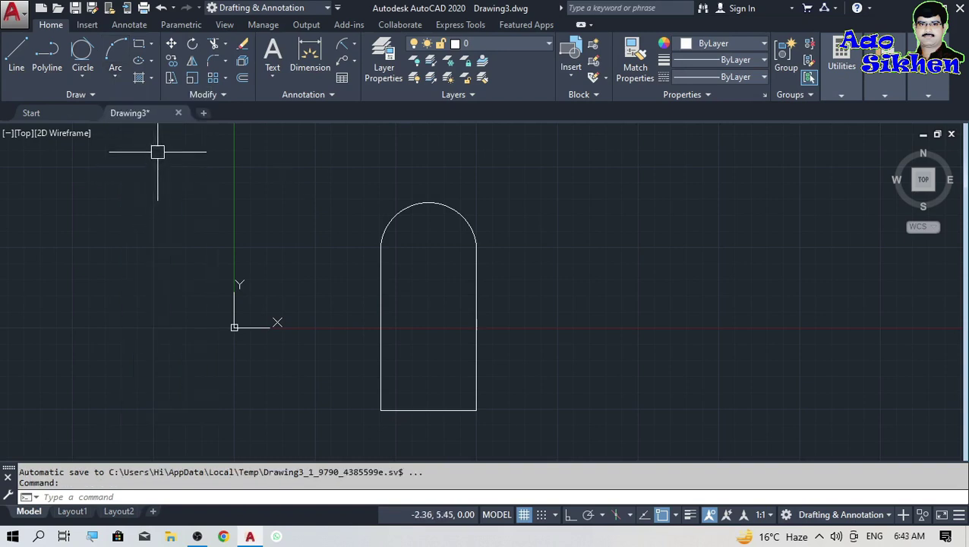
click(152, 44)
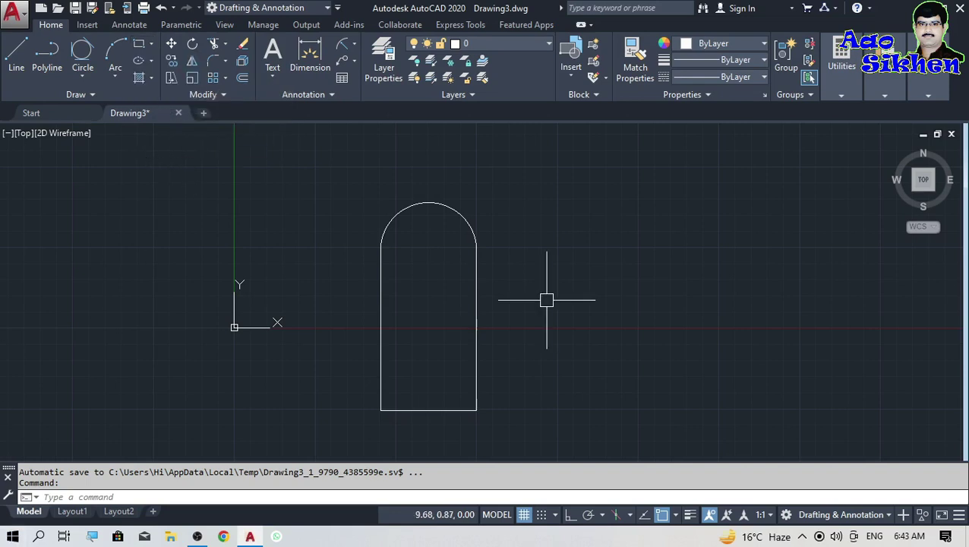
Step: Draw a rectangle from two freely picked opposite corners in the empty area to the right of the arched outline
text(REC)
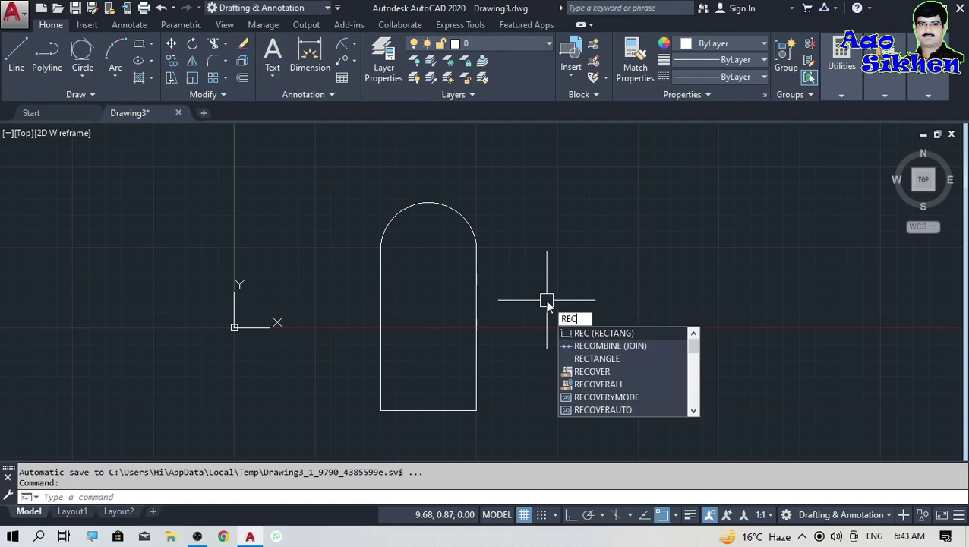
key(Return)
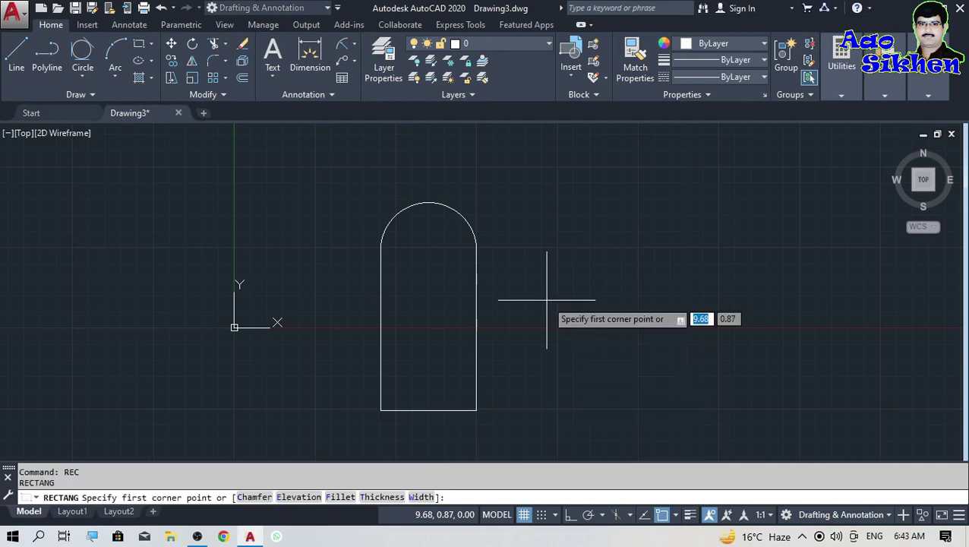
scroll(207, 267, down, 2)
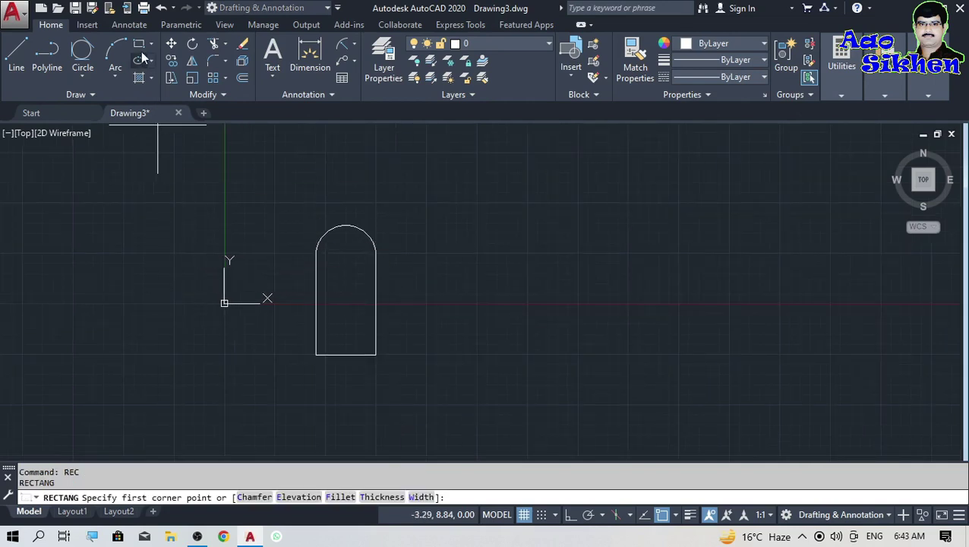
scroll(484, 246, up, 2)
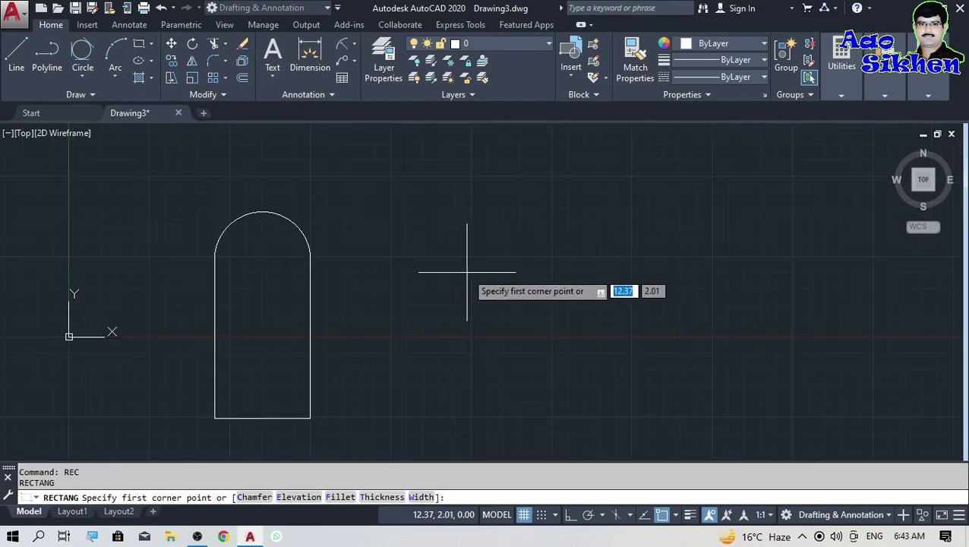
click(390, 336)
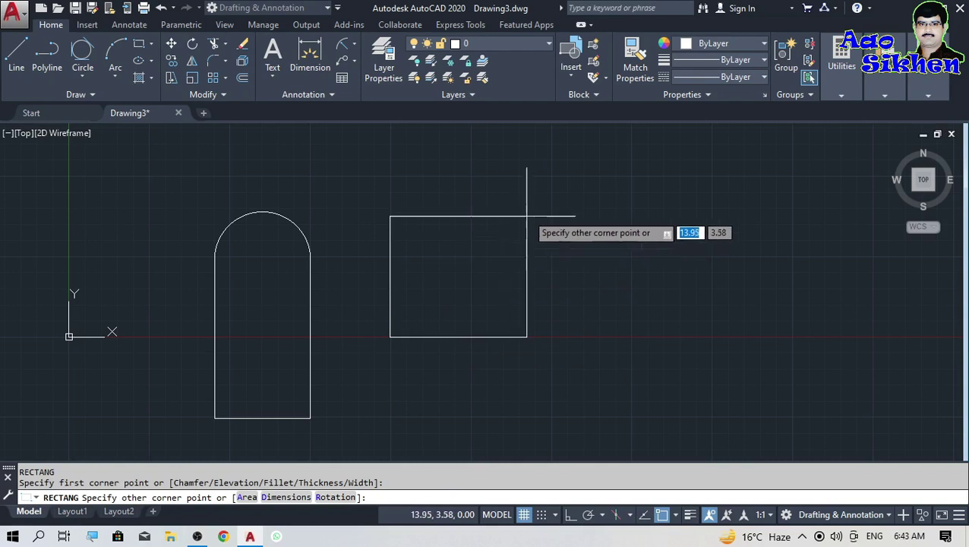
click(575, 178)
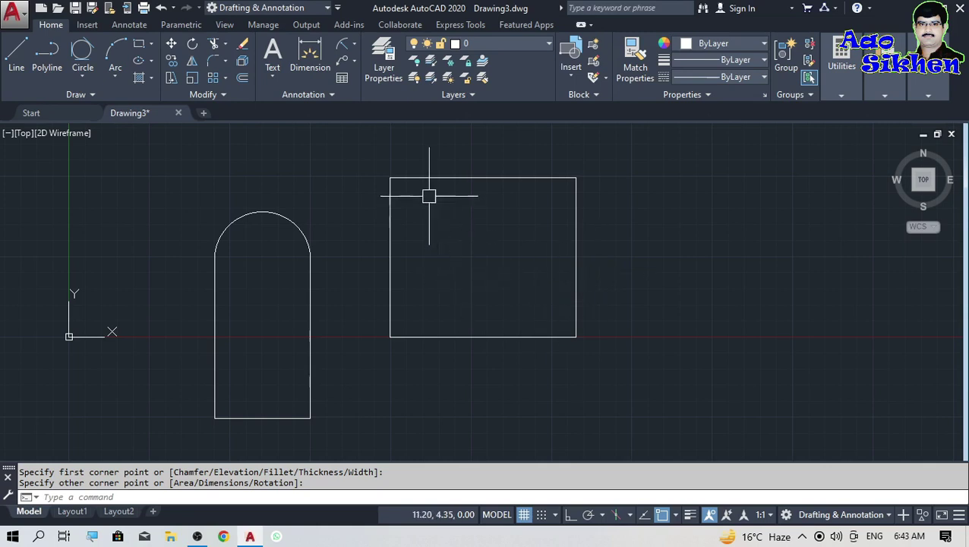
Step: Draw a second rectangle that overlaps the first one and extends beyond its upper-right corner
key(Return)
click(428, 294)
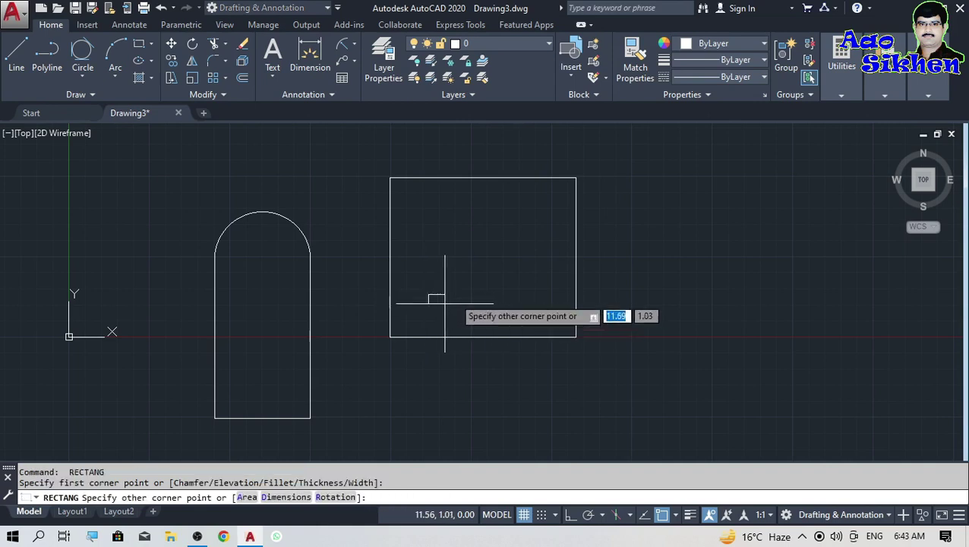
click(630, 159)
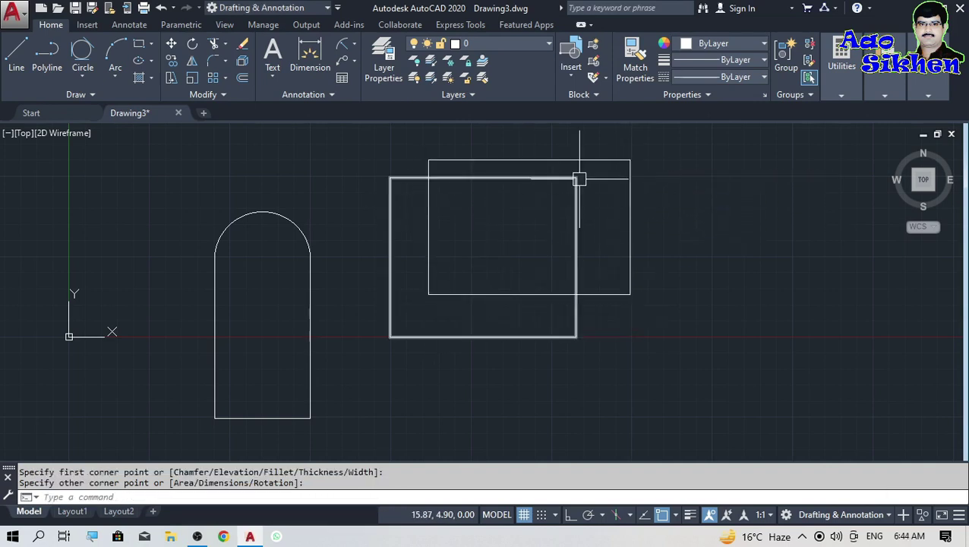
Step: Erase both overlapping rectangles
click(678, 156)
click(599, 203)
key(Delete)
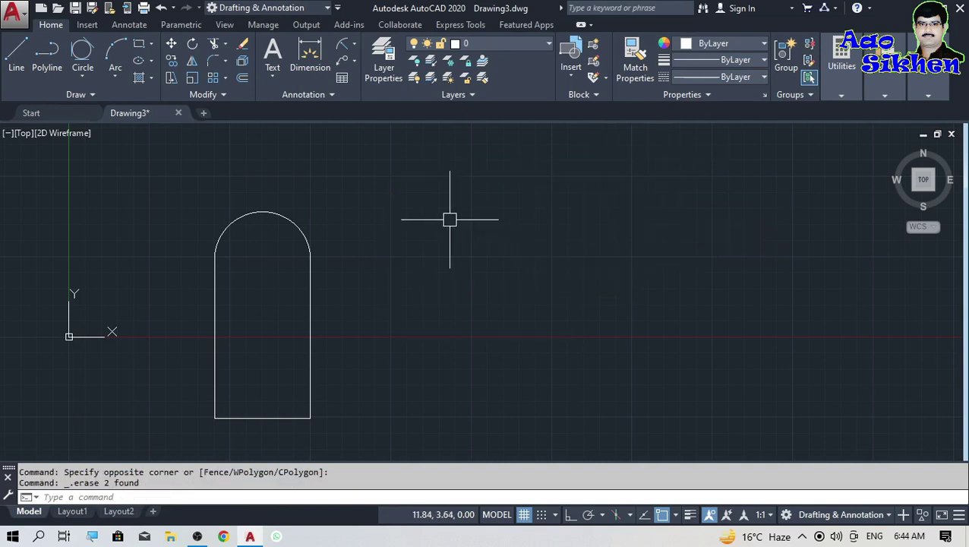
Step: Draw a rectangle with its first corner at 30,0 and its opposite corner at 50,10
text(rec)
key(Return)
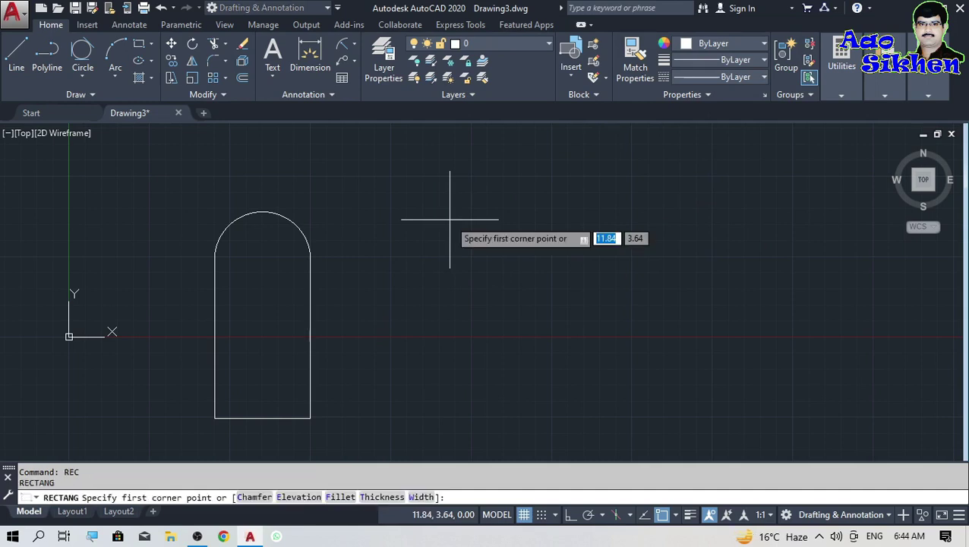
text(30)
key(Tab)
text(0)
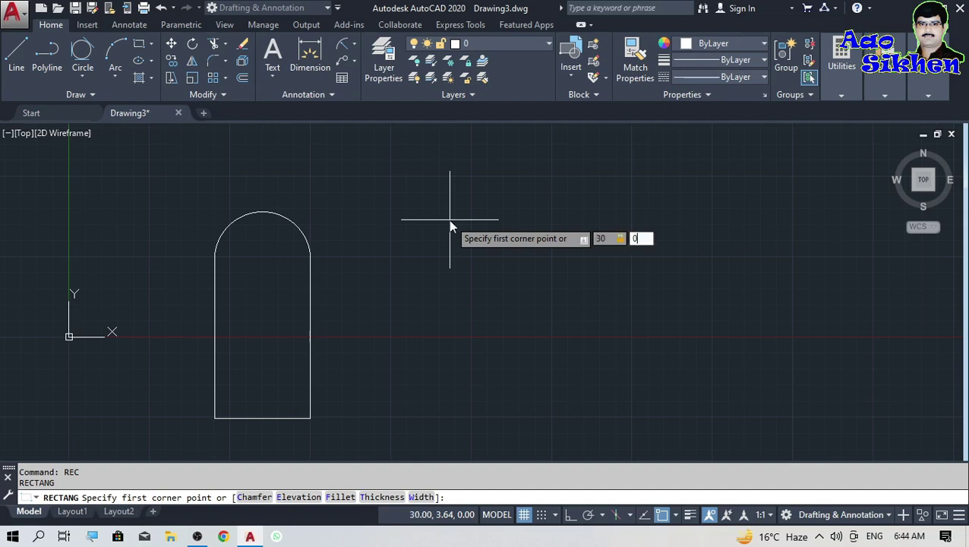
key(Return)
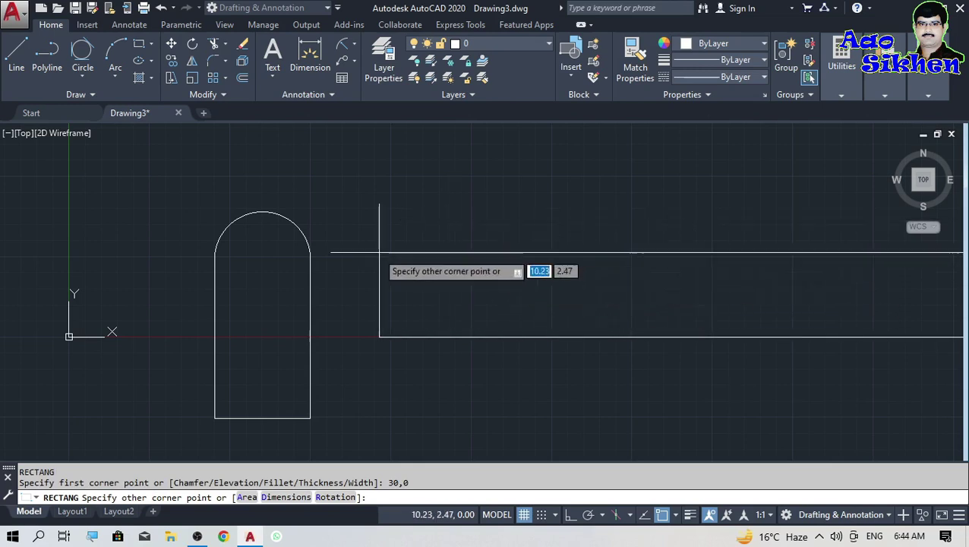
scroll(334, 265, down, 6)
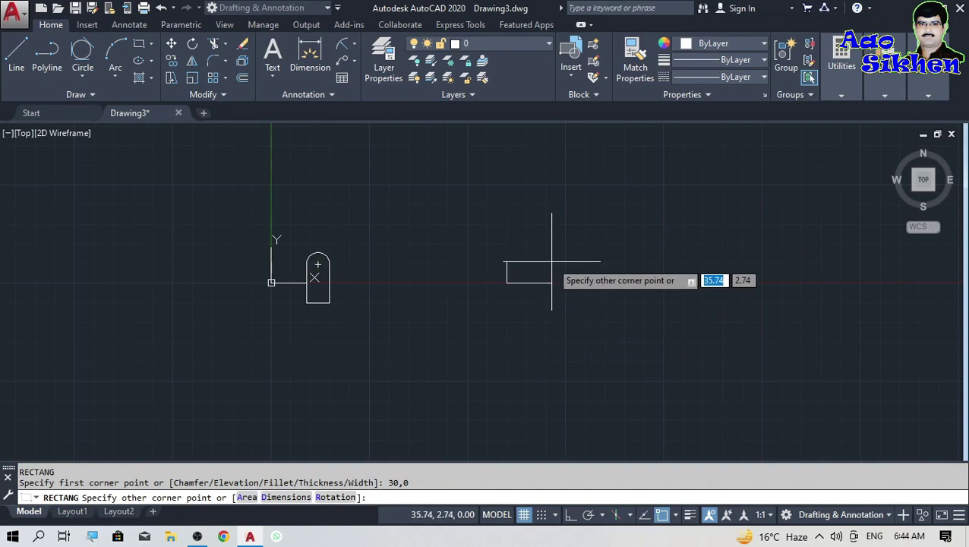
text(50)
key(Tab)
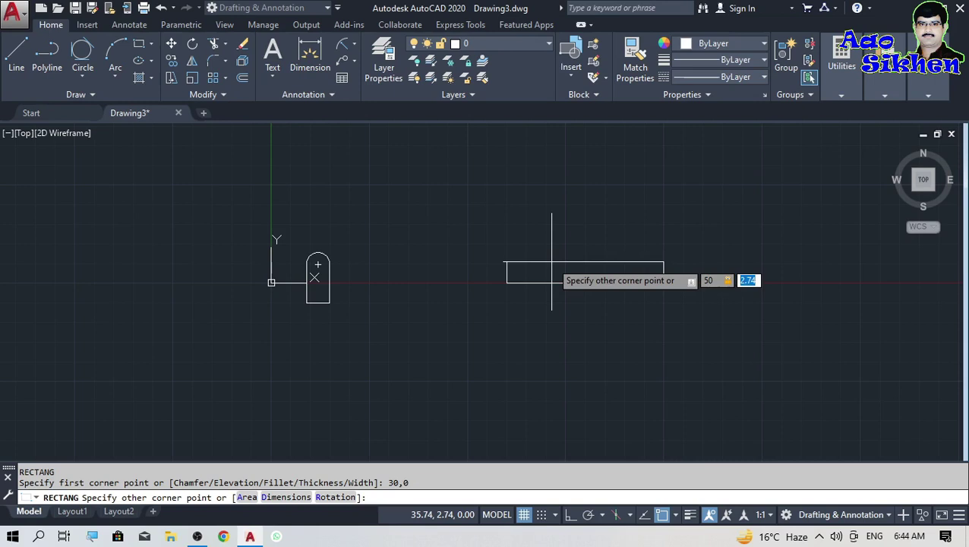
text(10)
key(Return)
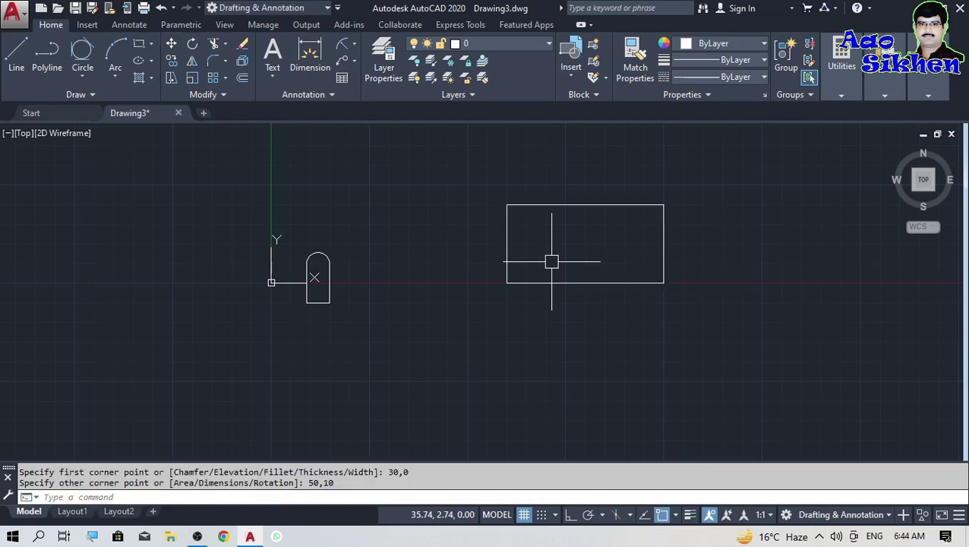
scroll(665, 199, up, 4)
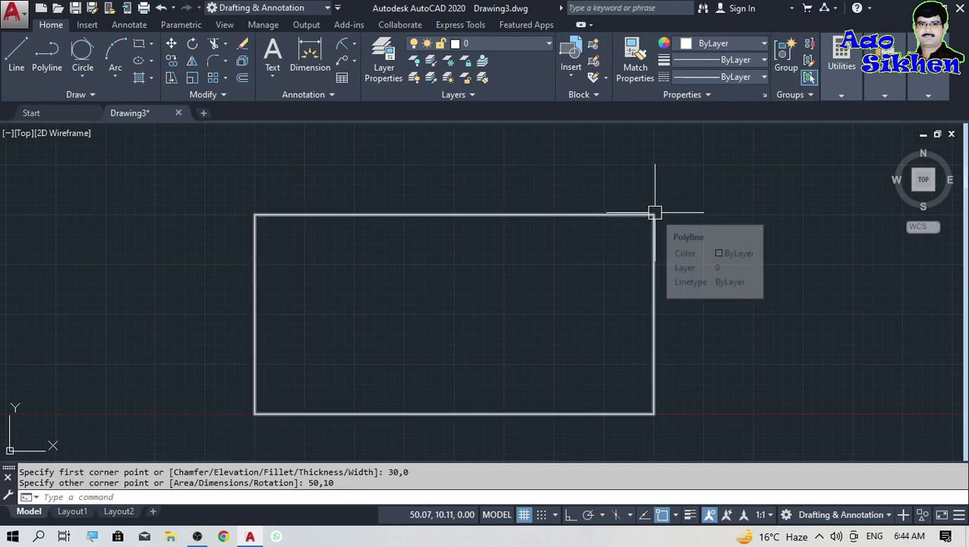
scroll(292, 263, down, 2)
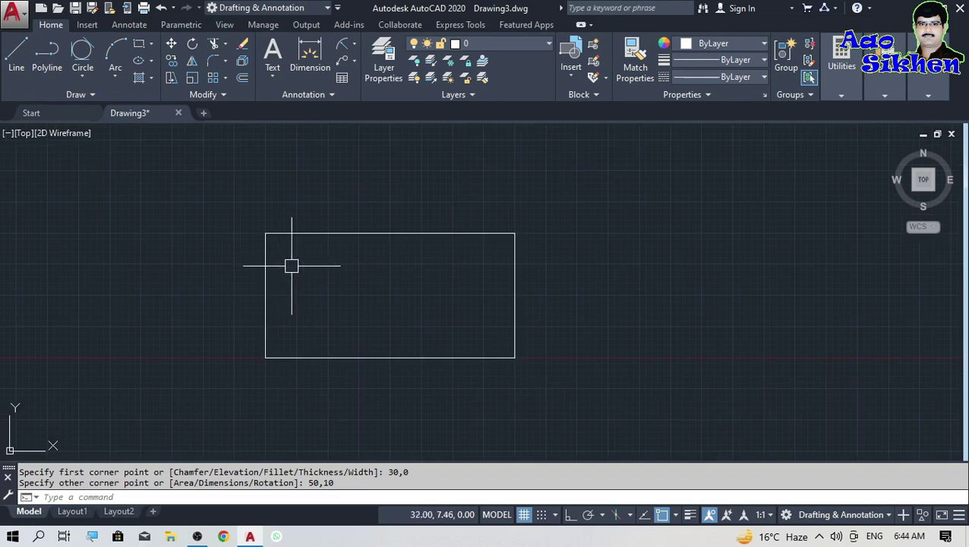
scroll(345, 312, up, 2)
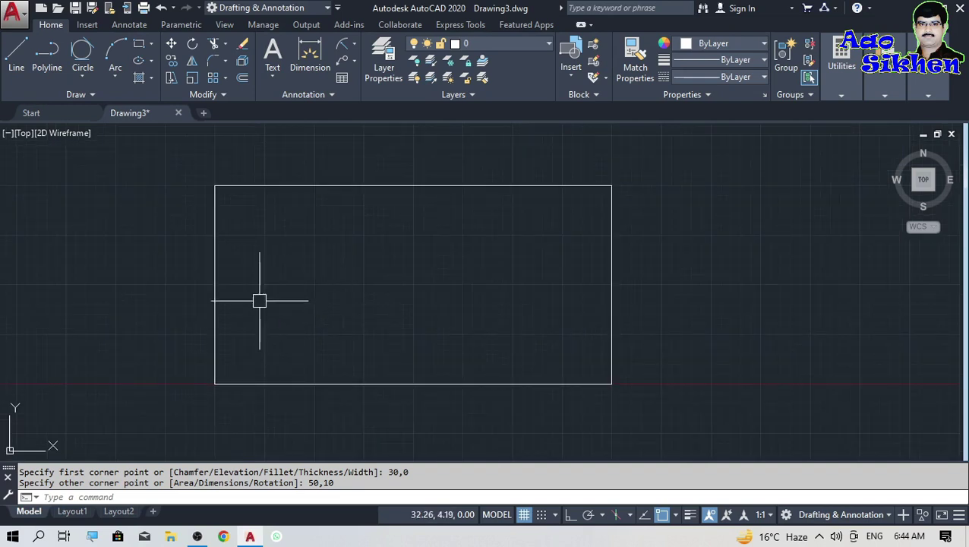
scroll(259, 301, up, 2)
scroll(280, 322, down, 2)
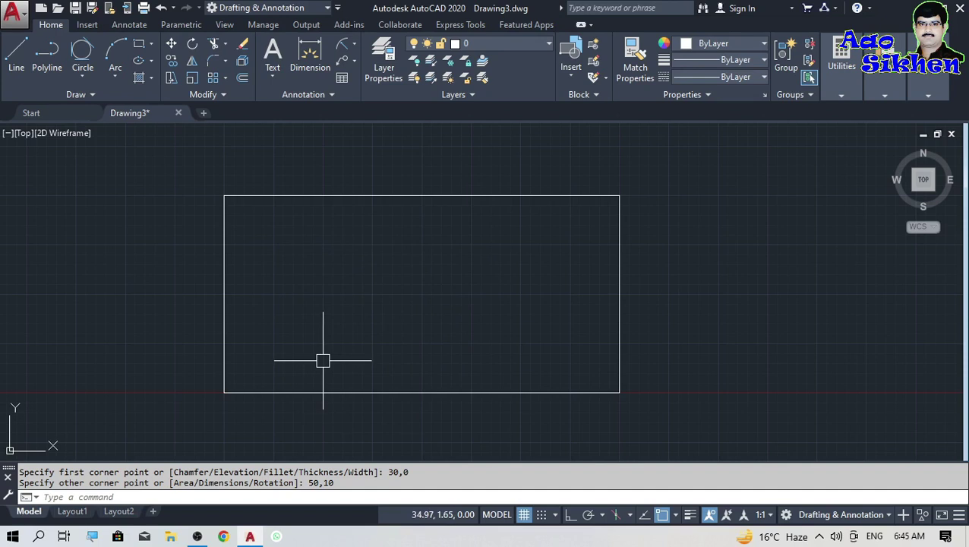
Step: Erase the rectangle drawn by coordinates, keeping the arched outline
scroll(562, 290, down, 5)
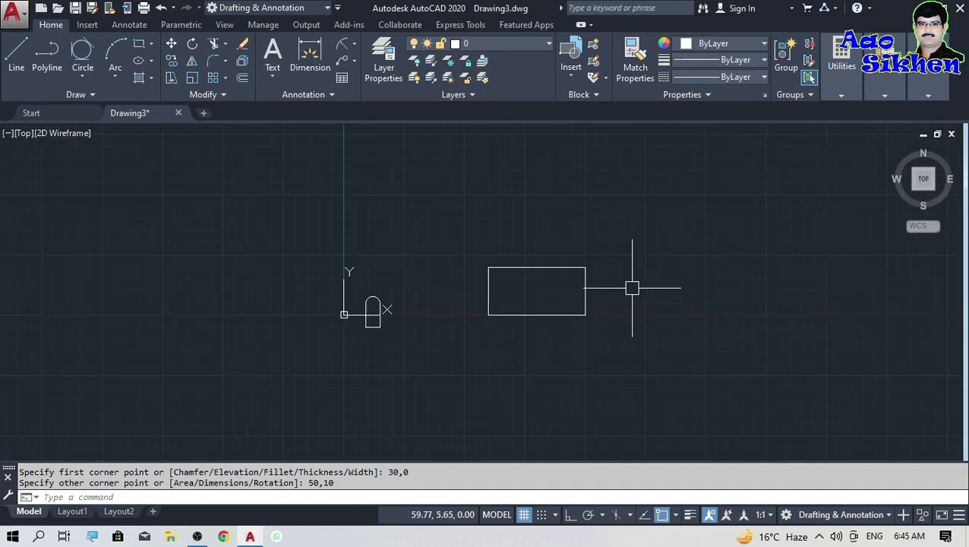
click(628, 244)
click(448, 328)
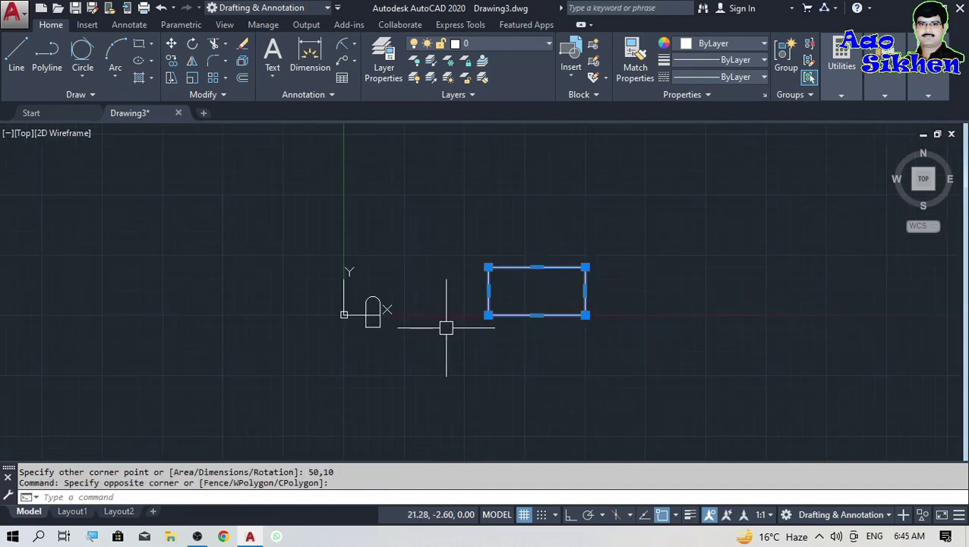
key(Delete)
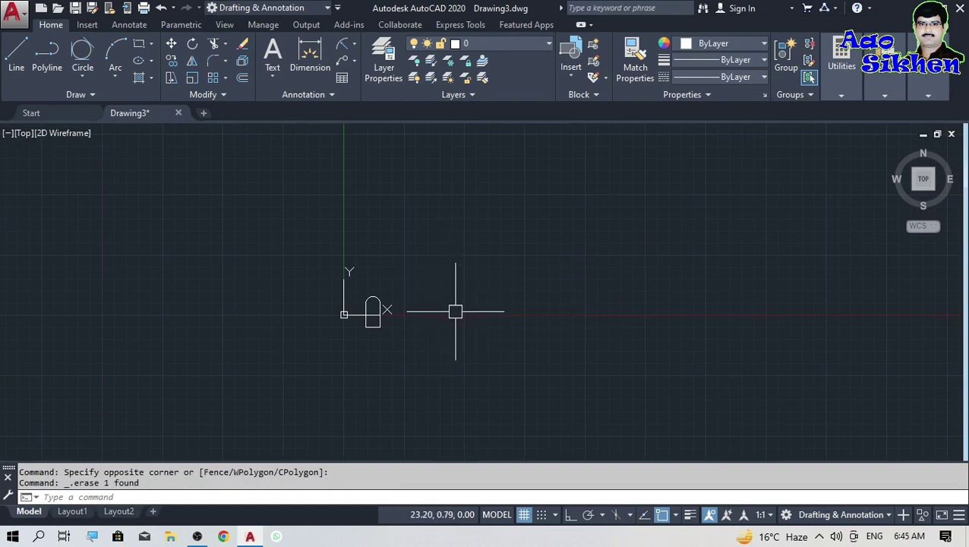
Step: Draw a five-sided polygon inscribed in a circle of radius 5, centred at about 19.86, 4.98 beside the arched outline
scroll(456, 311, up, 4)
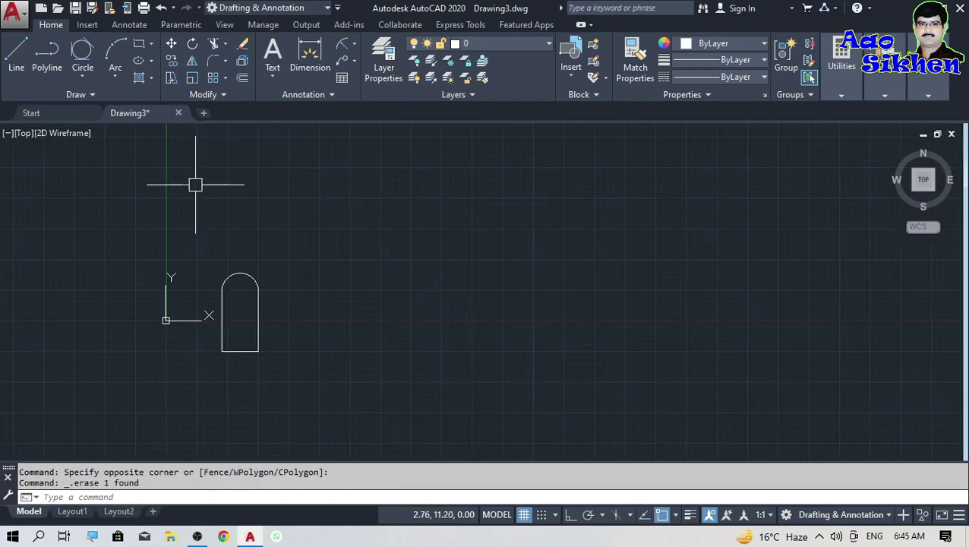
click(151, 44)
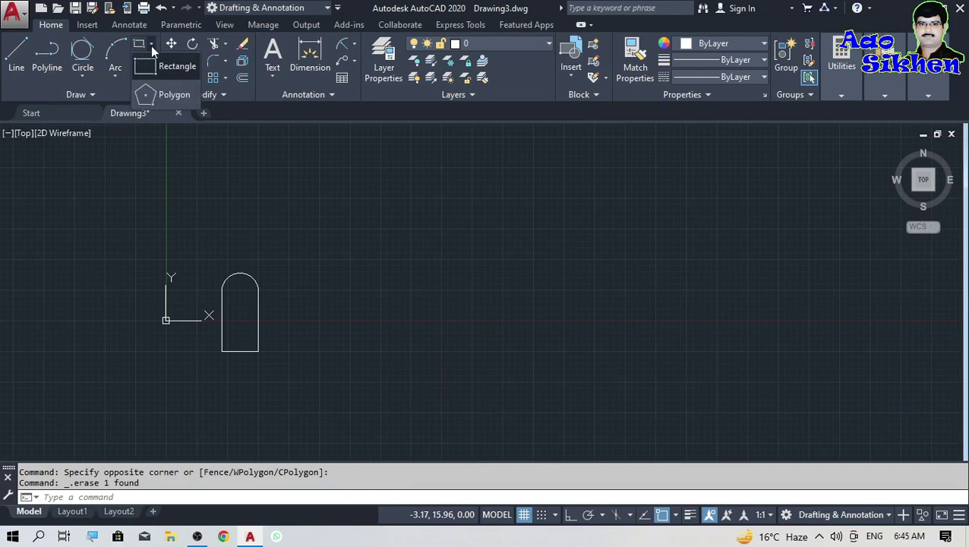
click(171, 101)
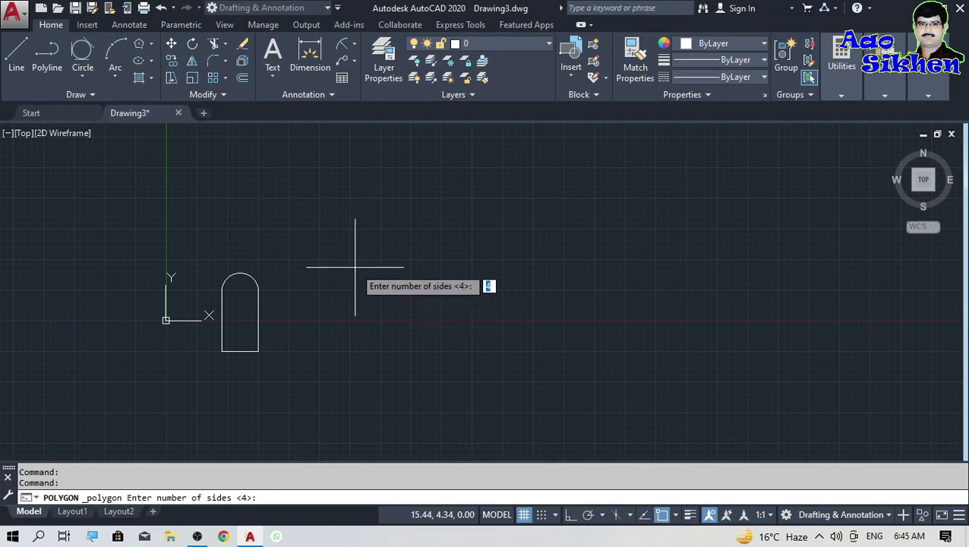
text(5)
key(Return)
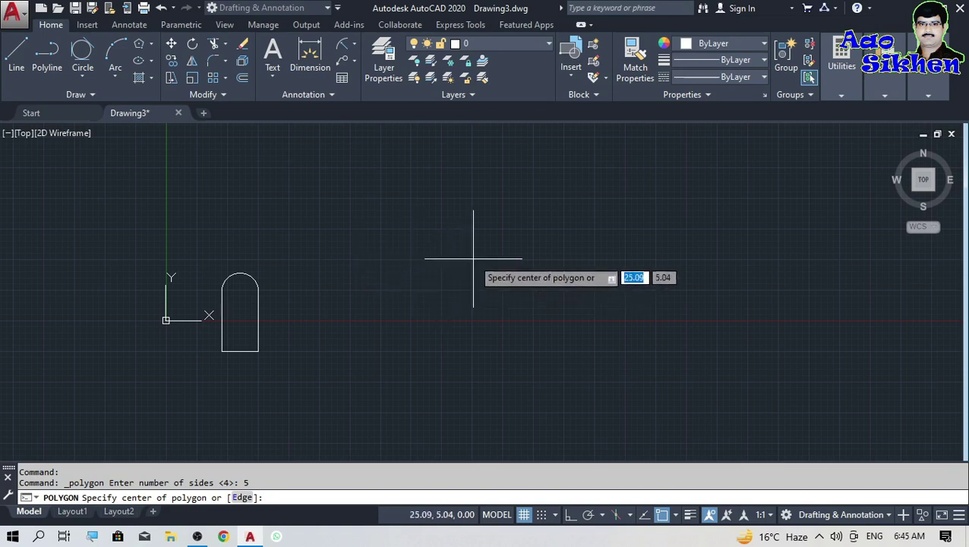
click(409, 260)
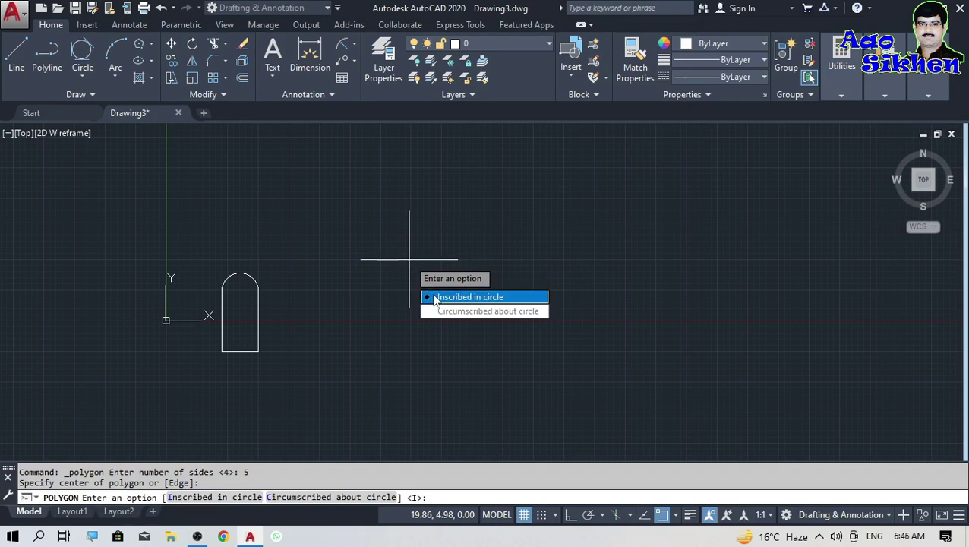
click(434, 299)
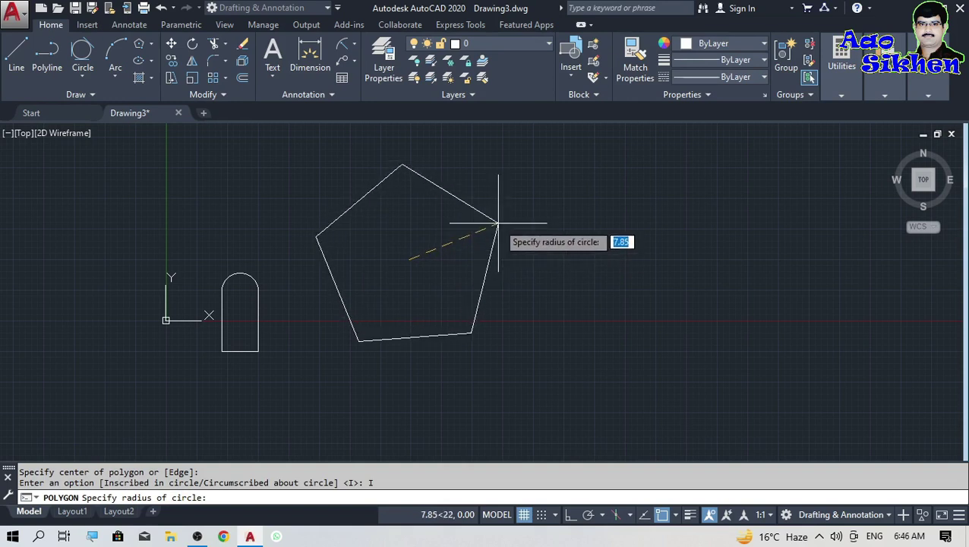
text(5)
key(Return)
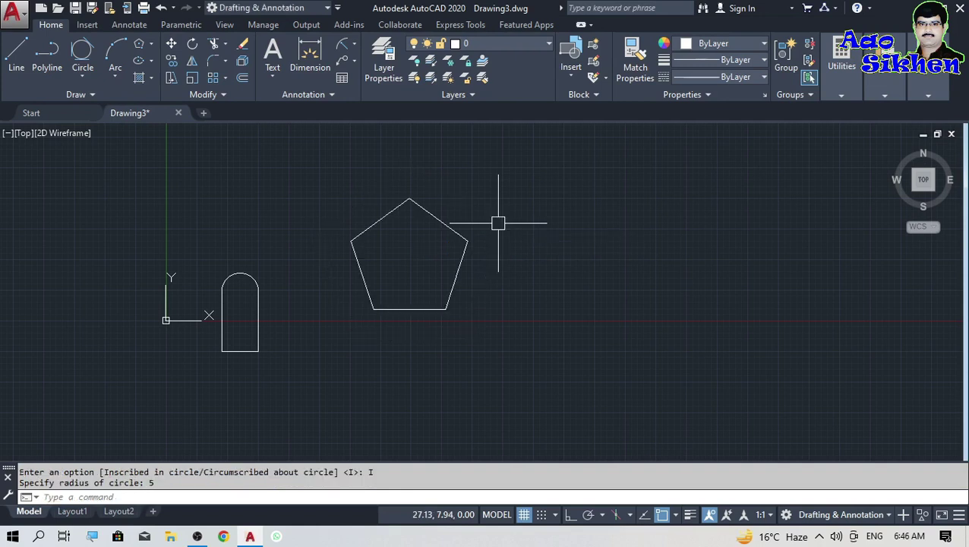
Step: Try to add a radius dimension to the pentagon
scroll(408, 257, up, 4)
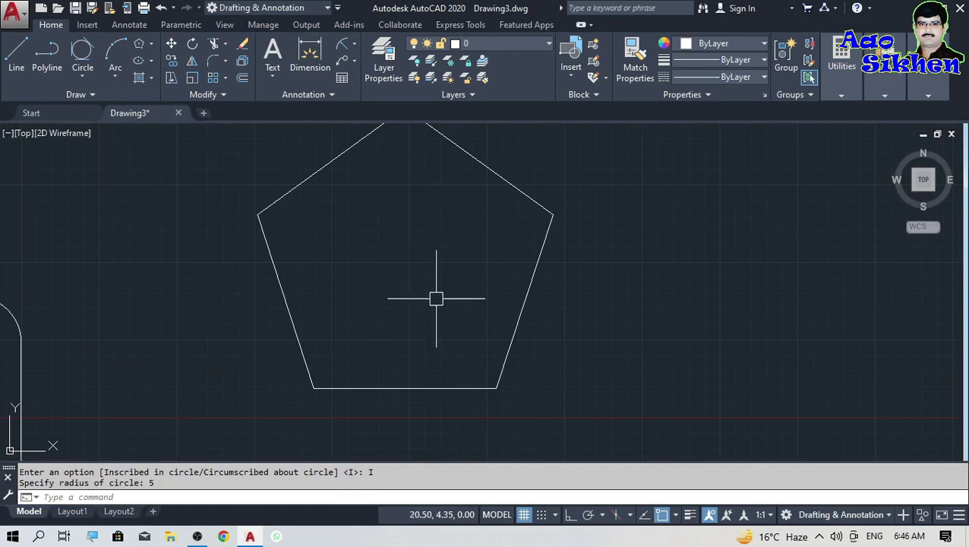
scroll(436, 299, down, 3)
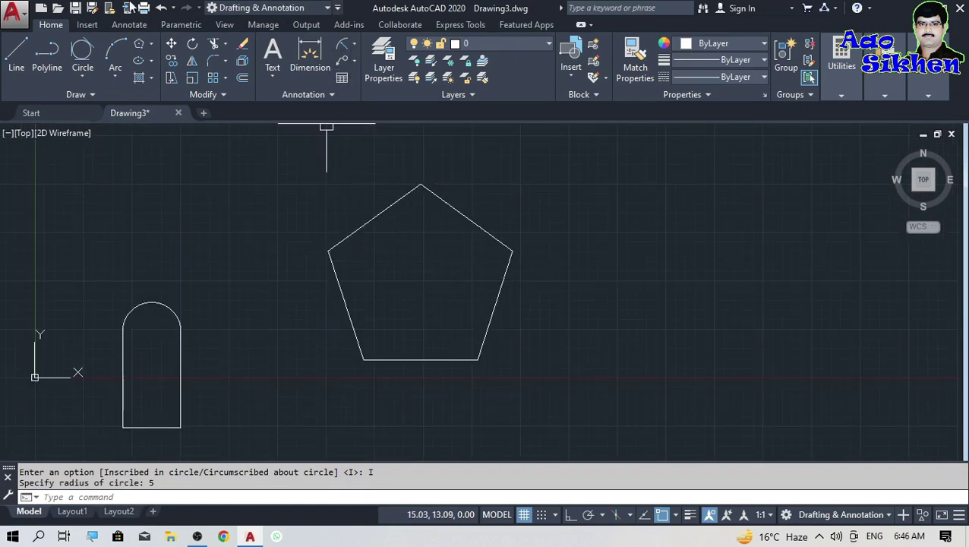
click(355, 46)
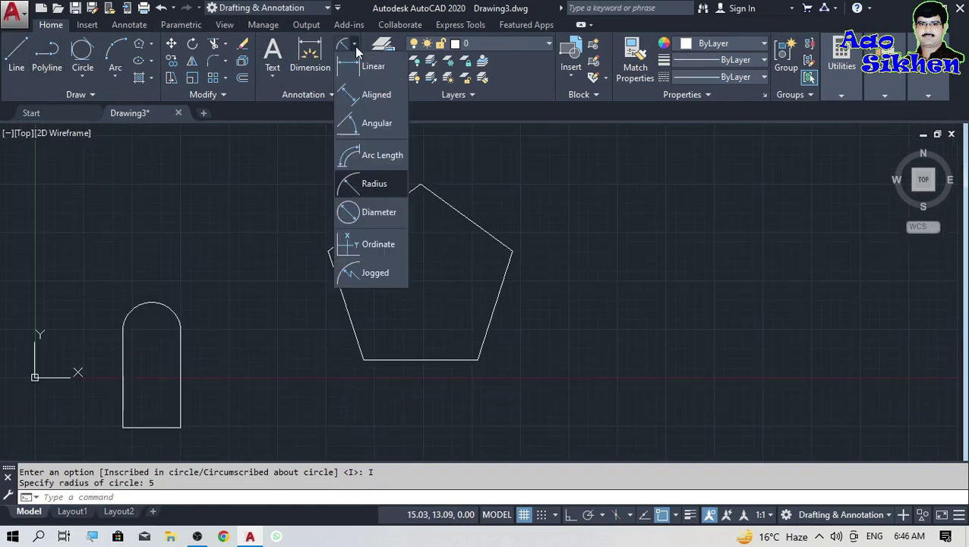
click(382, 195)
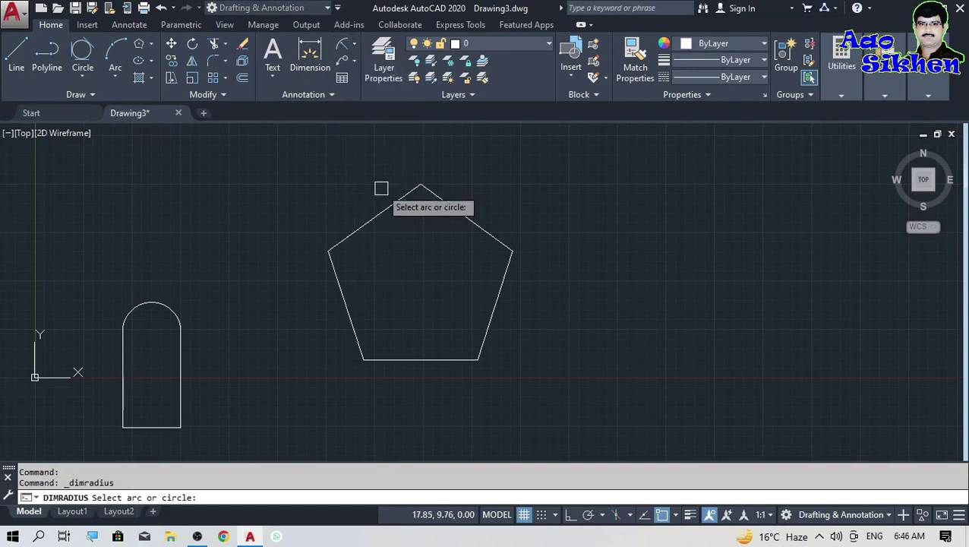
click(465, 216)
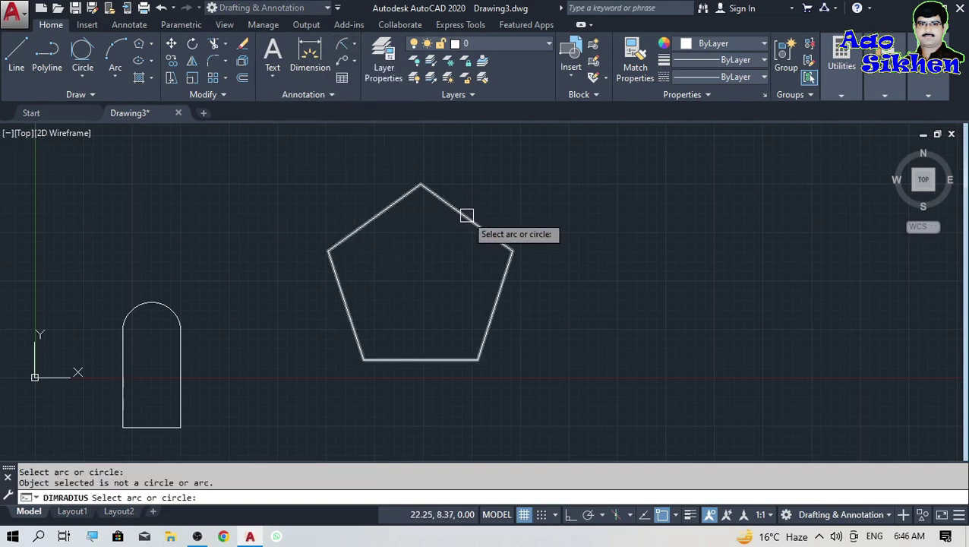
key(Escape)
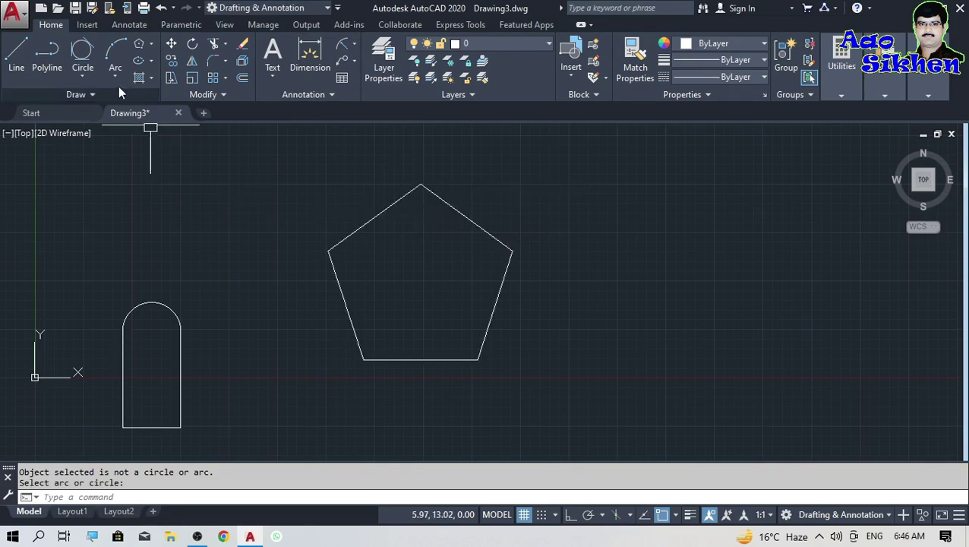
Step: Draw a circle inside the pentagon, tangent to its right, left and bottom sides
click(82, 50)
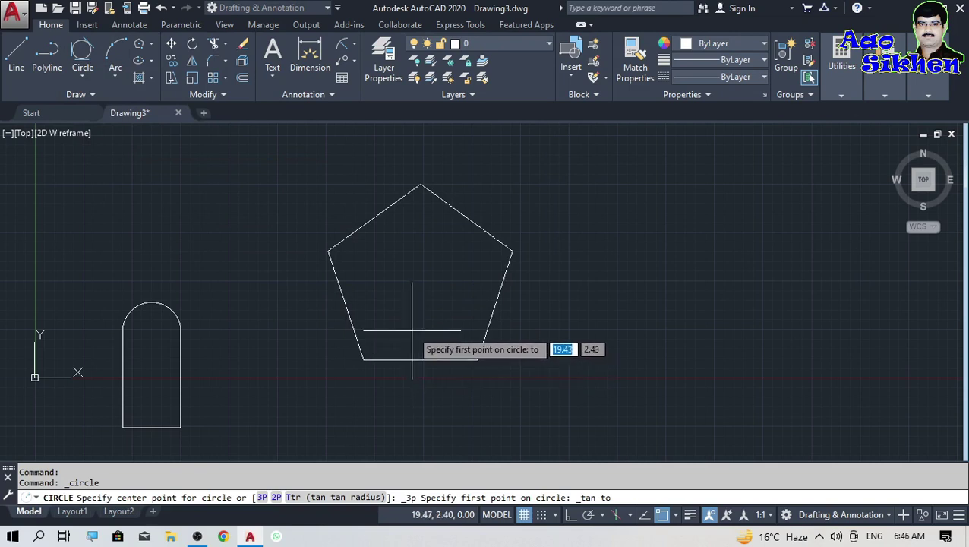
click(511, 249)
click(329, 255)
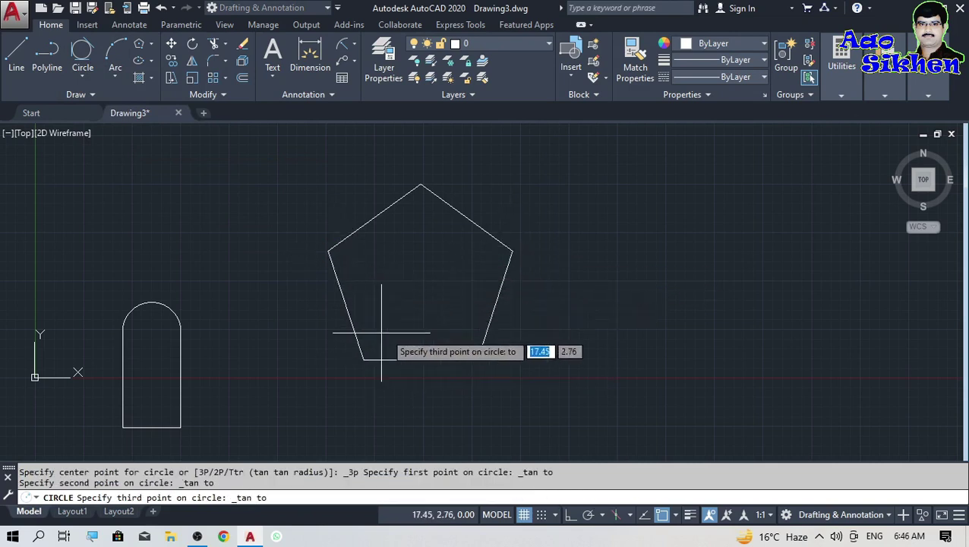
click(418, 357)
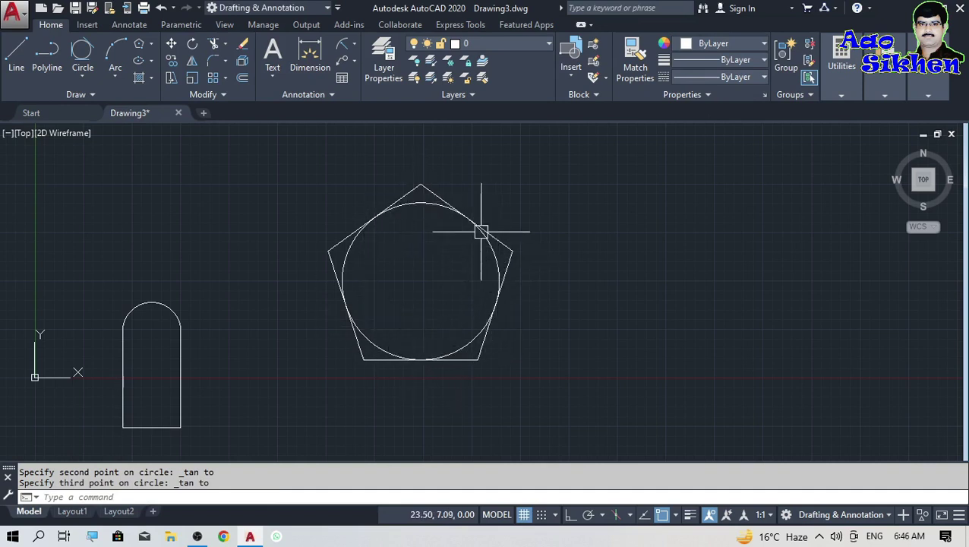
Step: Add a radius dimension to the circle, placing its text to the right of the pentagon
click(343, 47)
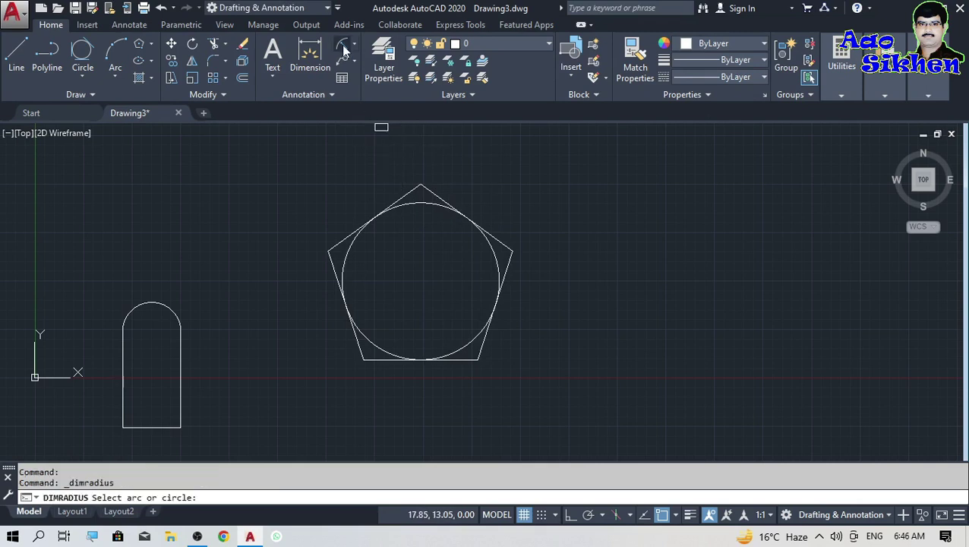
click(492, 256)
click(644, 249)
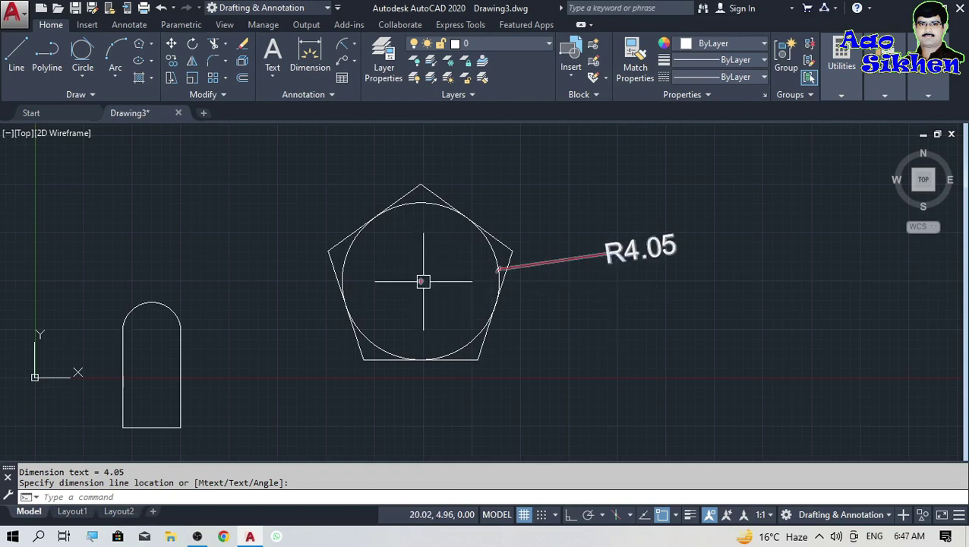
Step: Stretch the circle's right quadrant to the pentagon's upper-right corner, enlarging the circle to radius 5
click(494, 255)
click(492, 254)
click(499, 281)
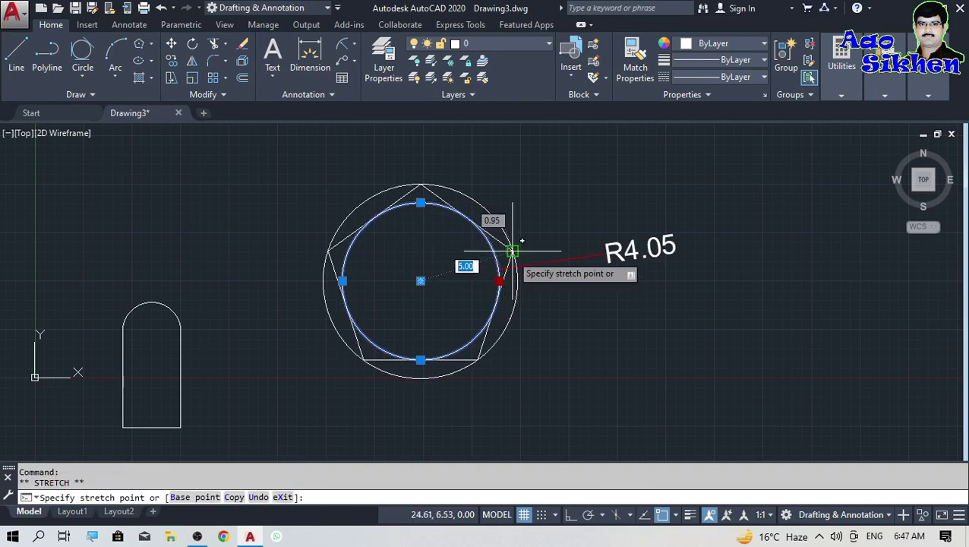
click(511, 251)
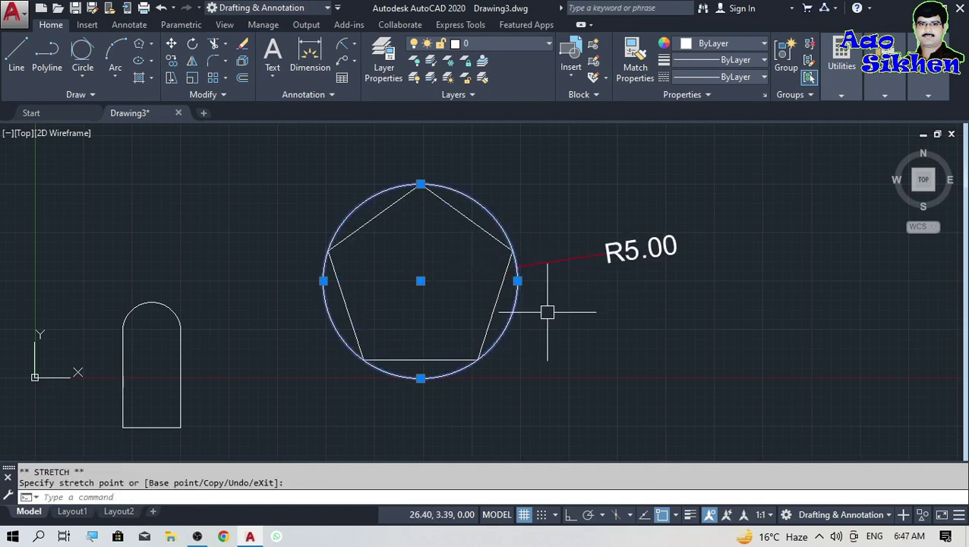
key(Escape)
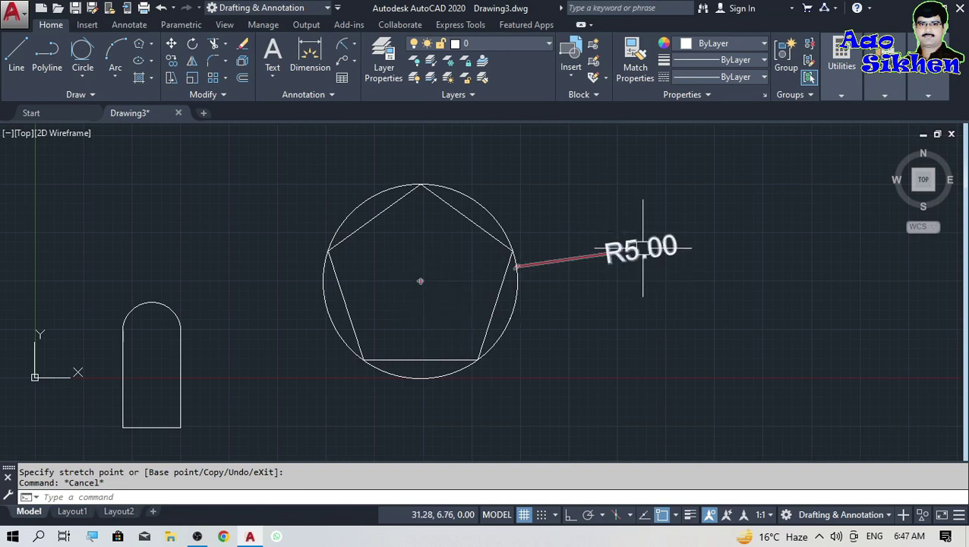
Step: Erase the radius dimension and the circle around the pentagon
click(569, 216)
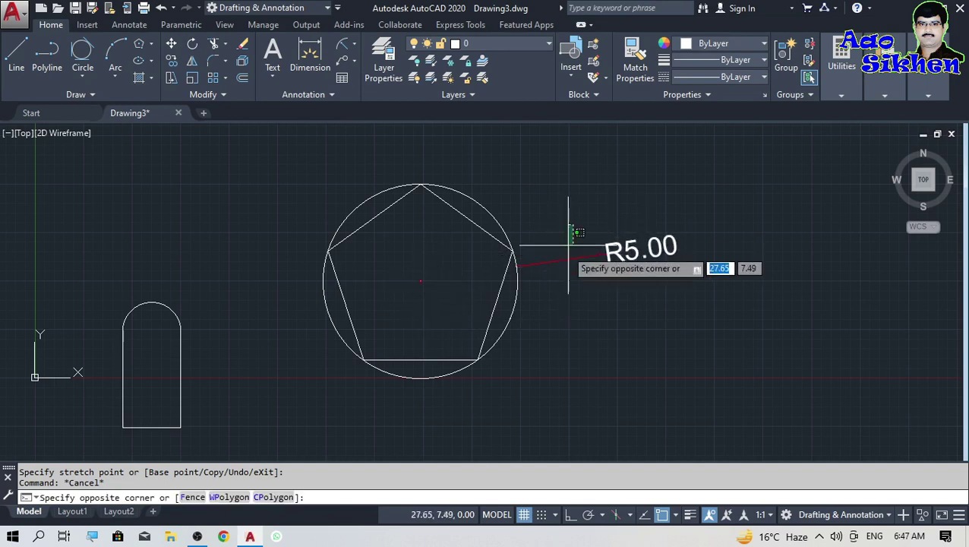
click(542, 301)
key(Delete)
click(540, 288)
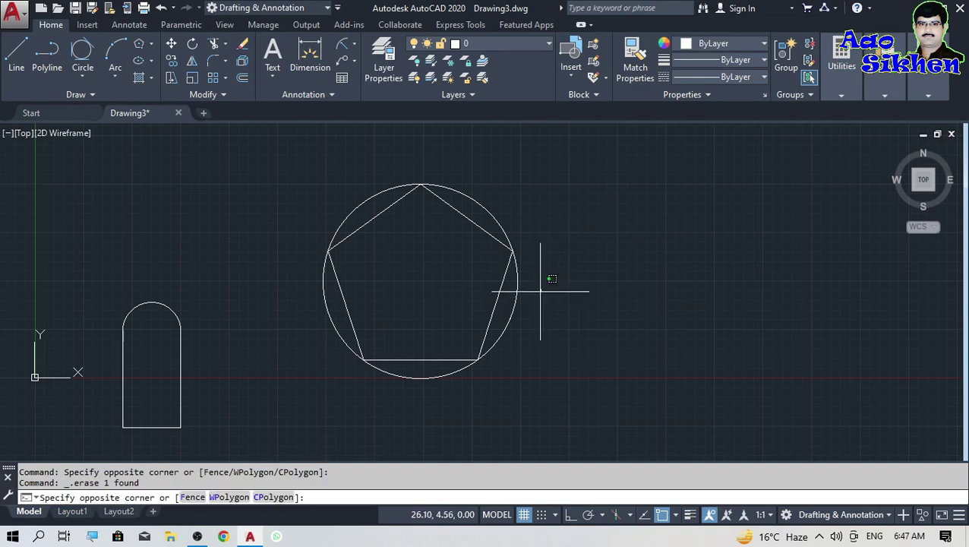
click(512, 320)
key(Delete)
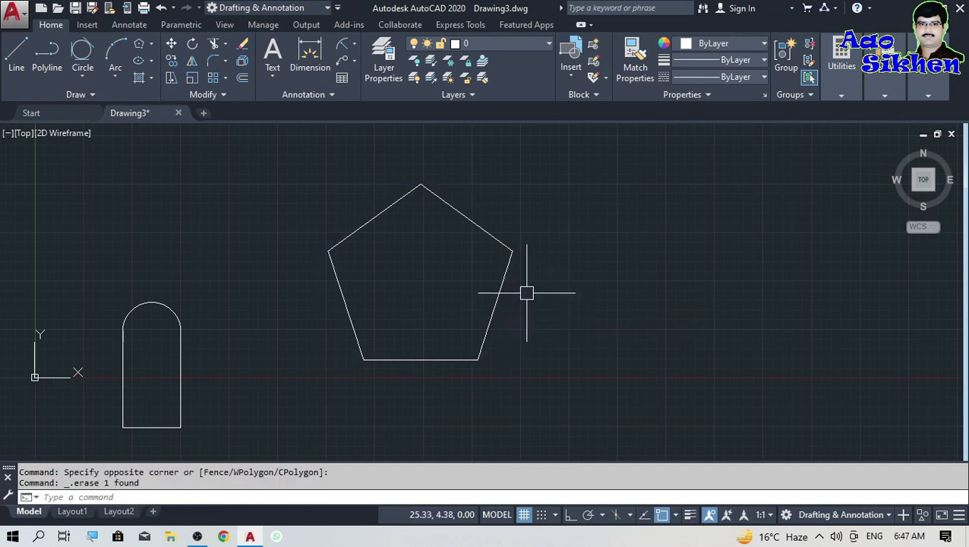
Step: Draw a second five-sided polygon to the right, centred at about 31.68, 5.00 and circumscribed about a circle of radius 5
click(141, 47)
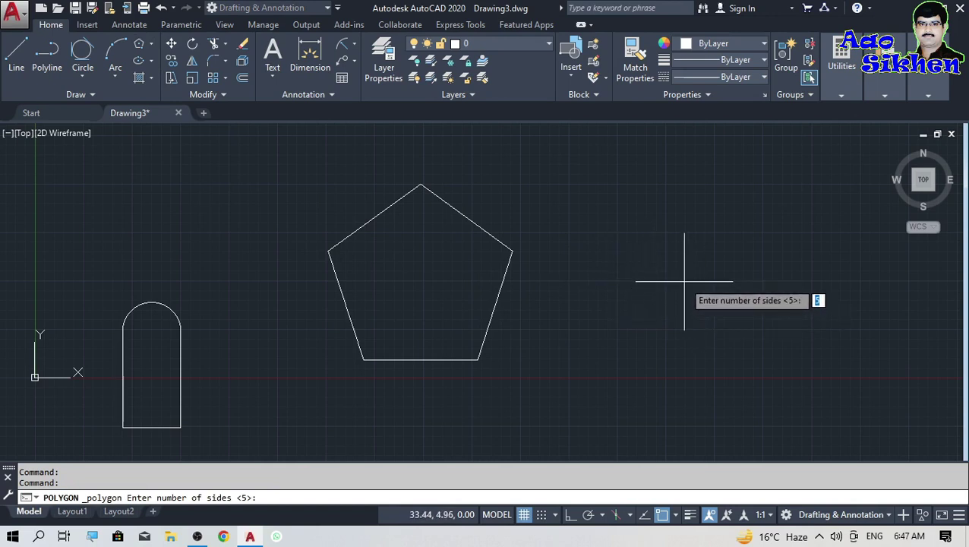
key(Escape)
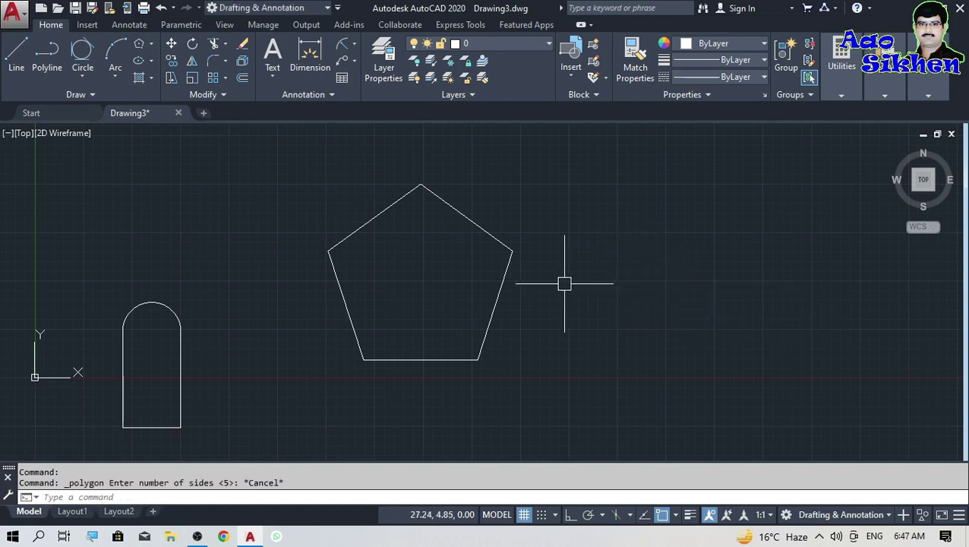
key(Return)
key(Return)
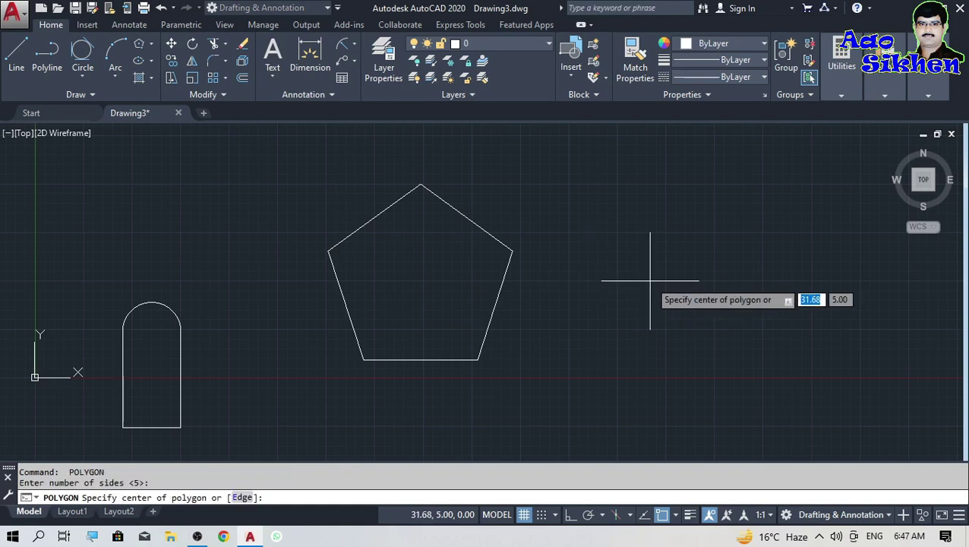
click(650, 280)
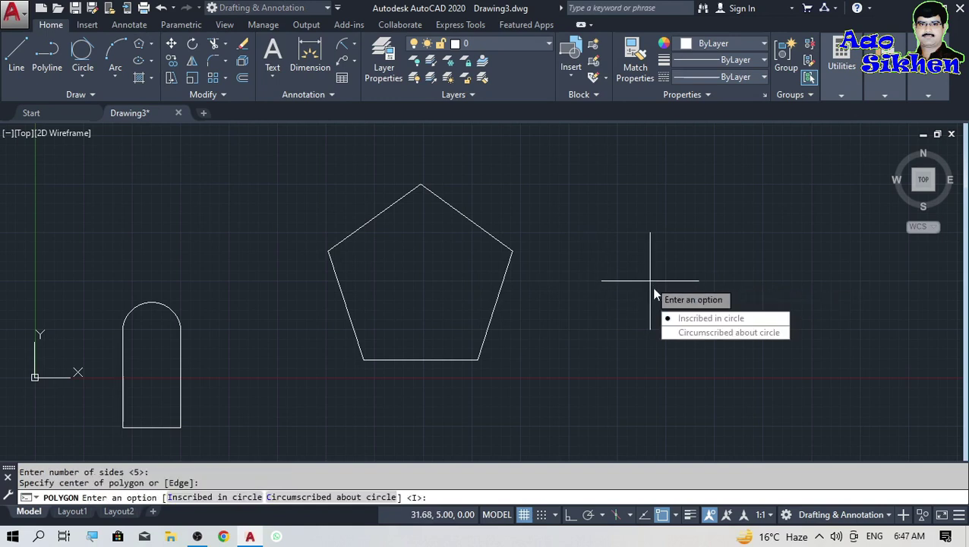
click(689, 333)
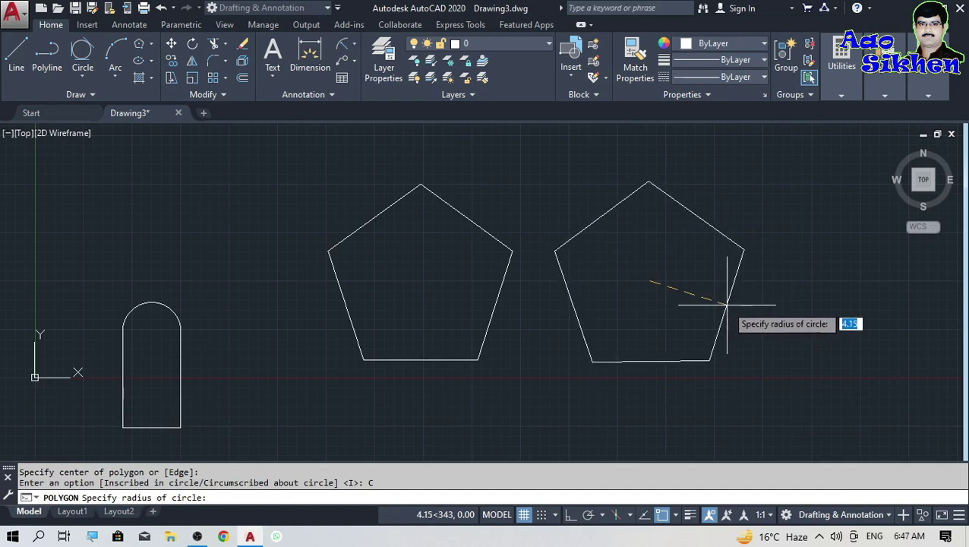
key(Return)
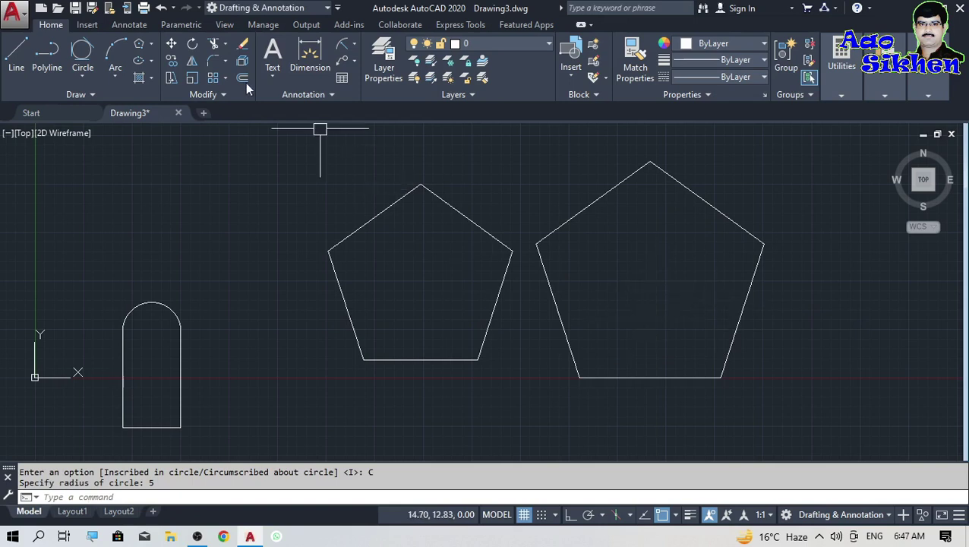
click(355, 46)
click(363, 68)
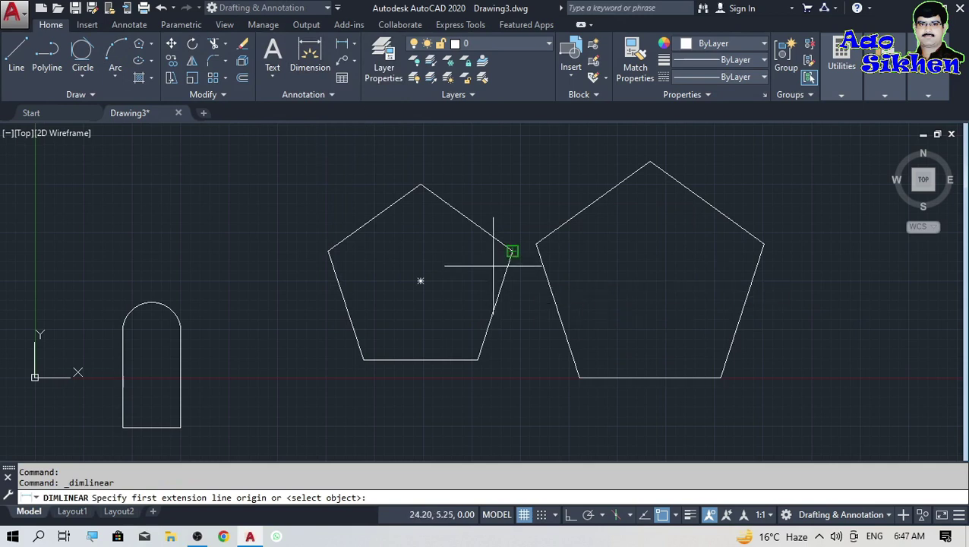
click(420, 281)
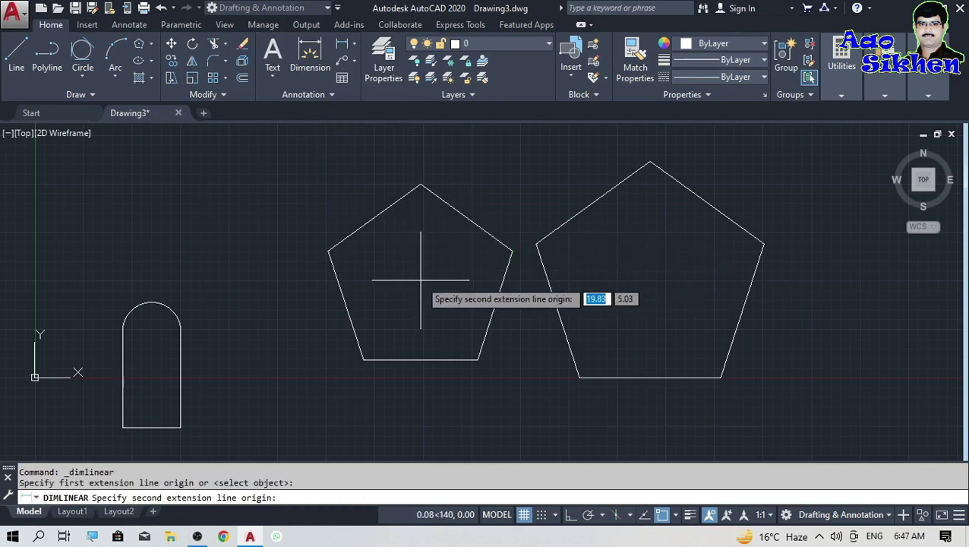
click(513, 252)
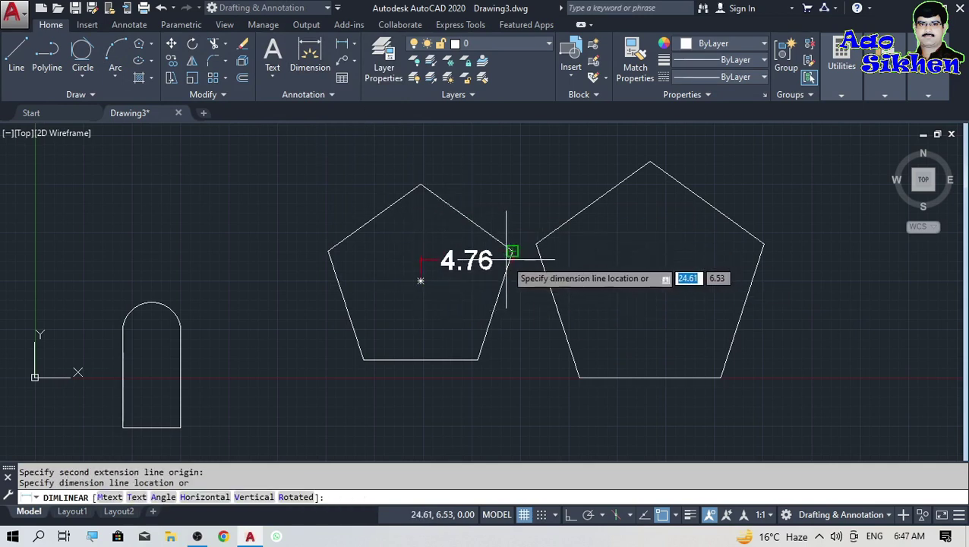
key(Escape)
key(Escape)
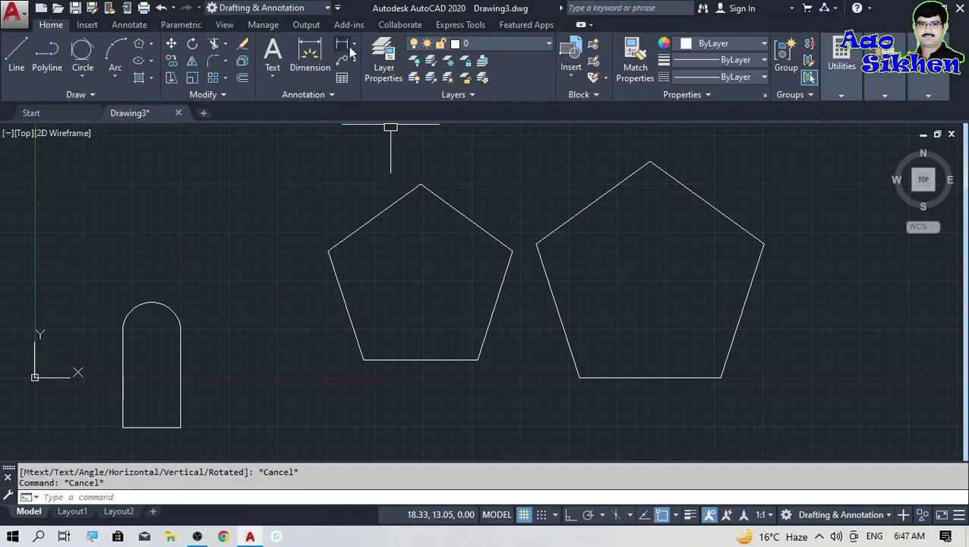
Step: Add an aligned dimension from the smaller pentagon's centre to its upper-right corner, placed along the measured line
click(354, 44)
click(358, 95)
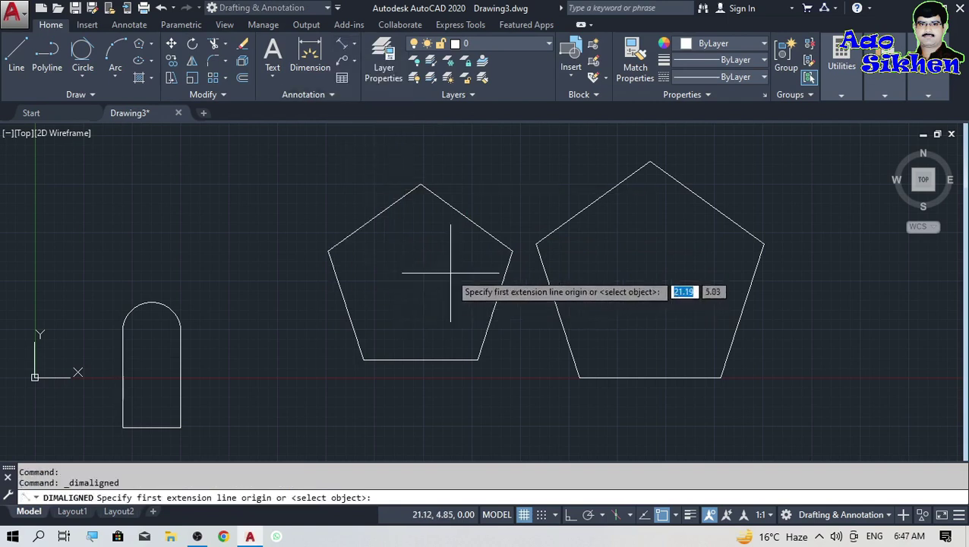
click(421, 281)
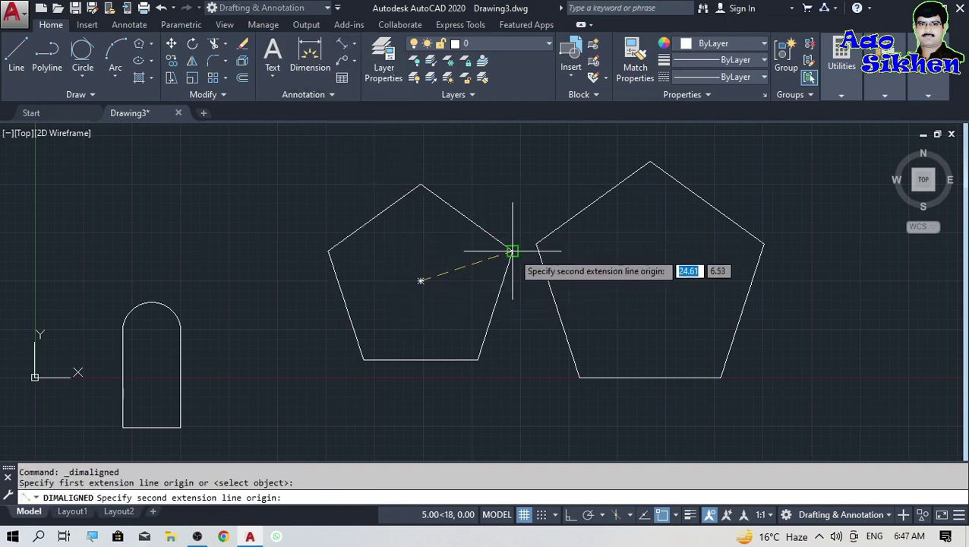
click(512, 251)
click(510, 259)
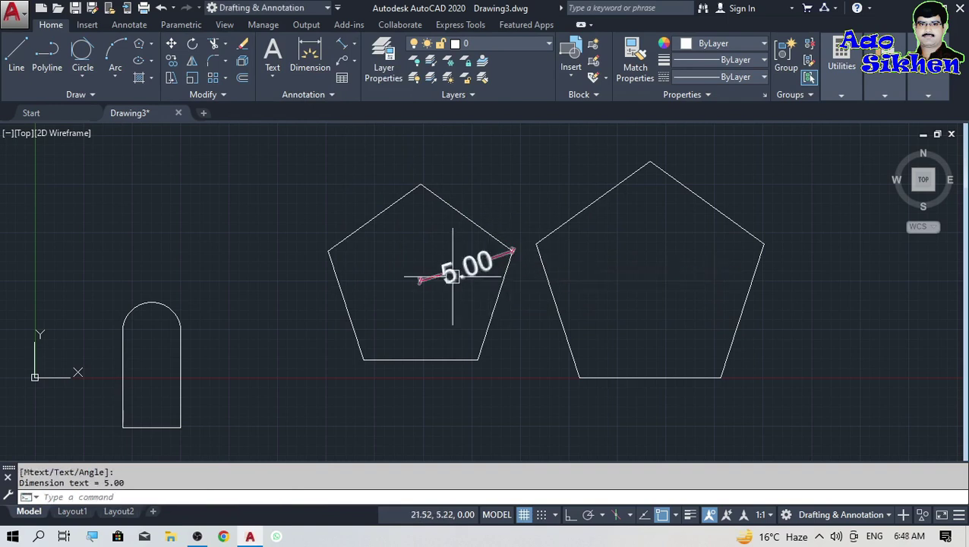
Step: Add an aligned dimension from the larger pentagon's centre to the midpoint of its lower-right side
key(Return)
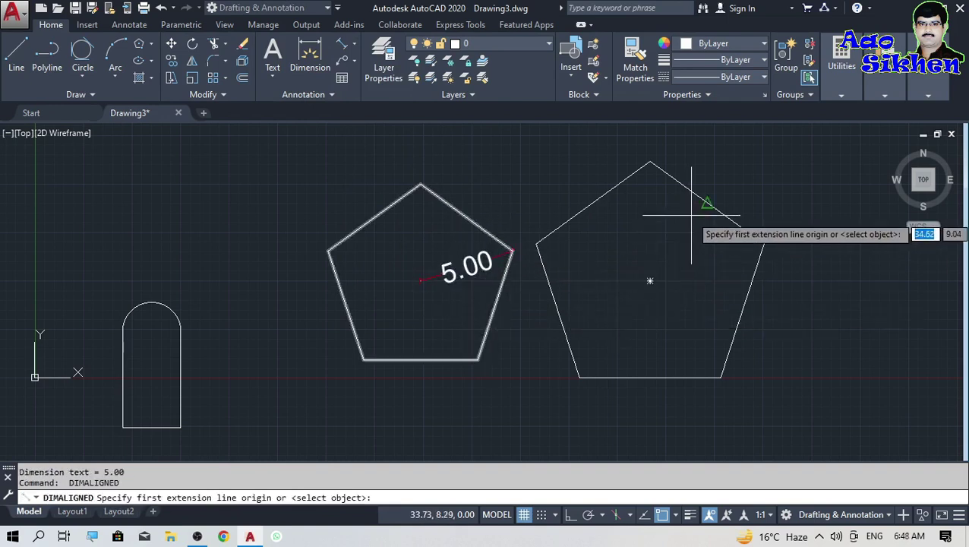
click(649, 281)
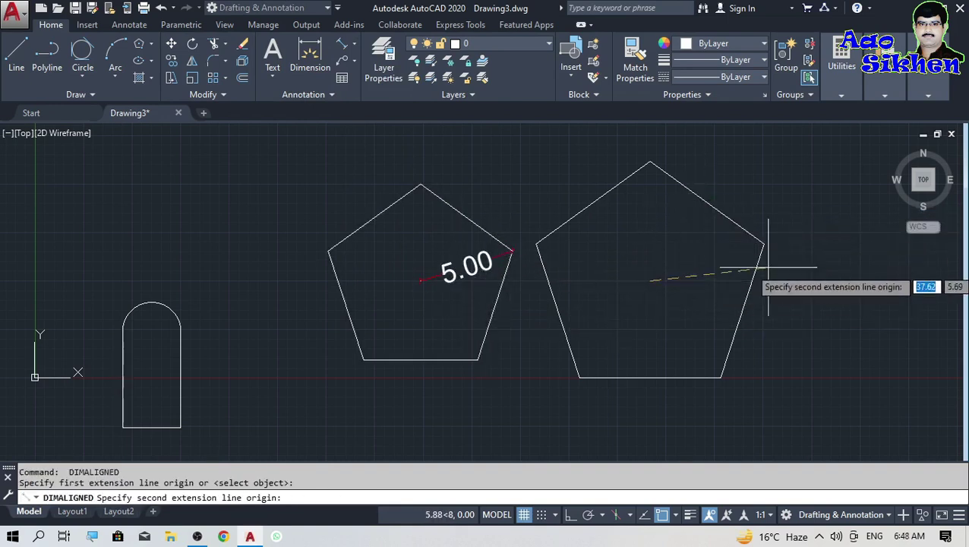
click(742, 311)
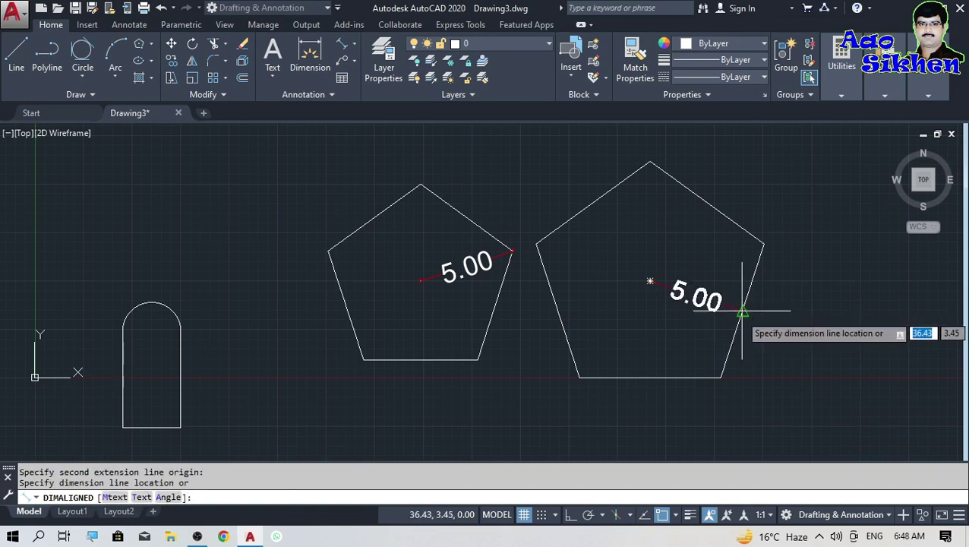
click(742, 311)
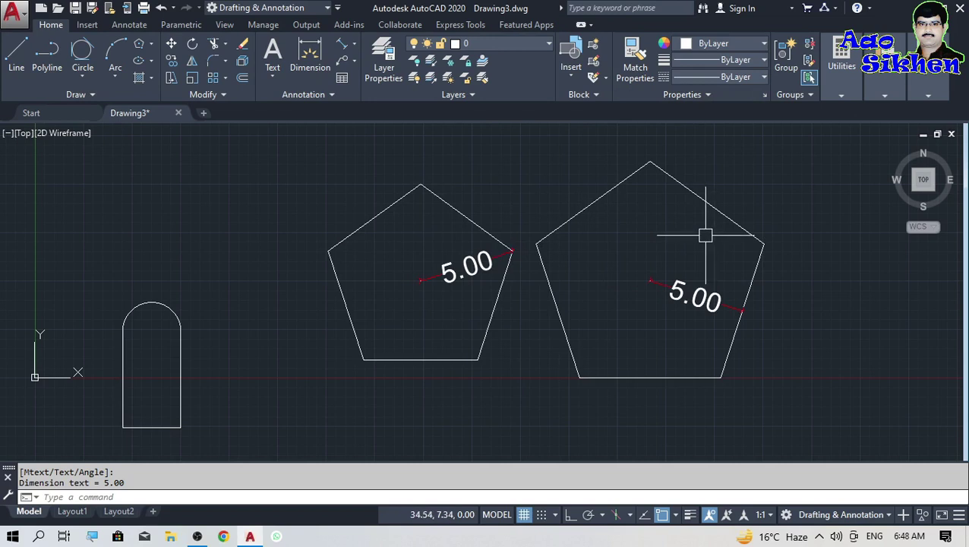
Step: Erase both pentagons together with their aligned dimensions
click(138, 46)
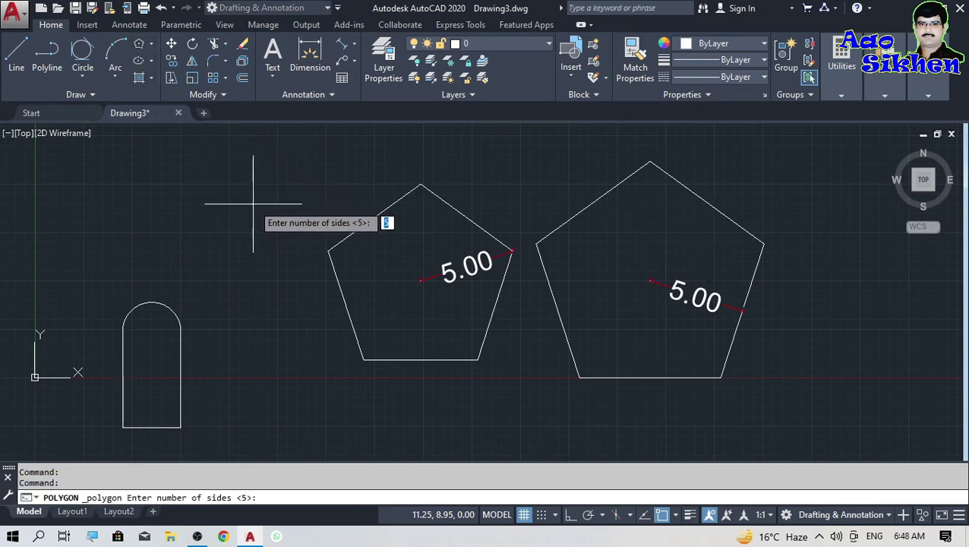
key(Escape)
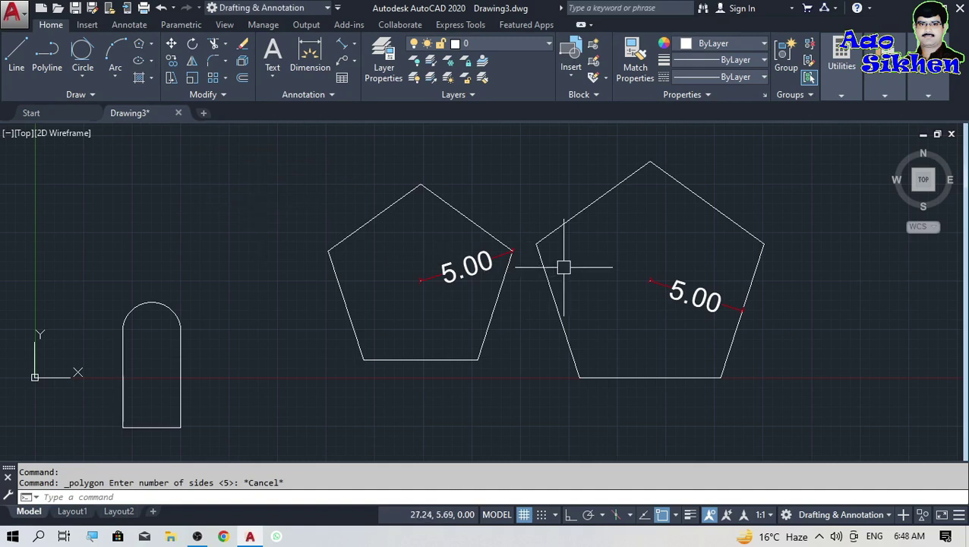
click(817, 165)
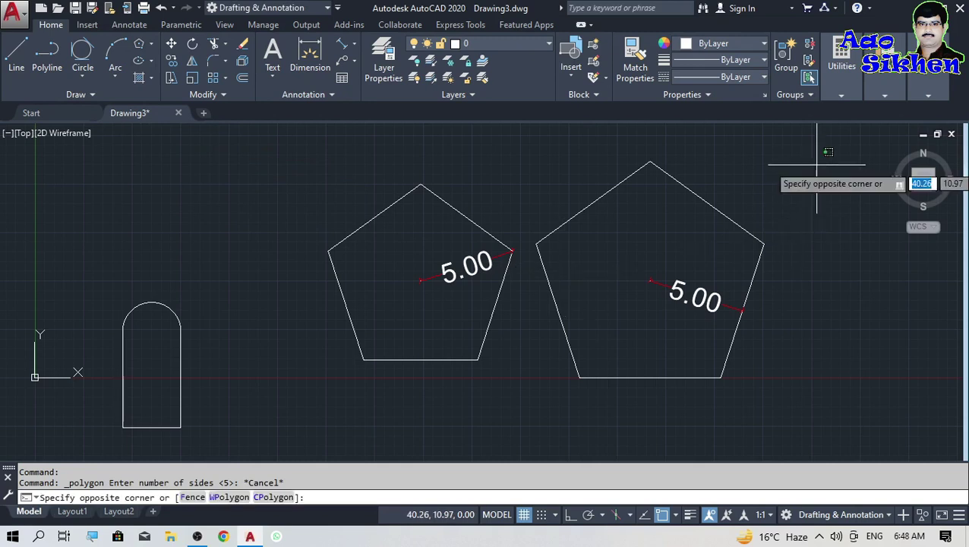
click(318, 389)
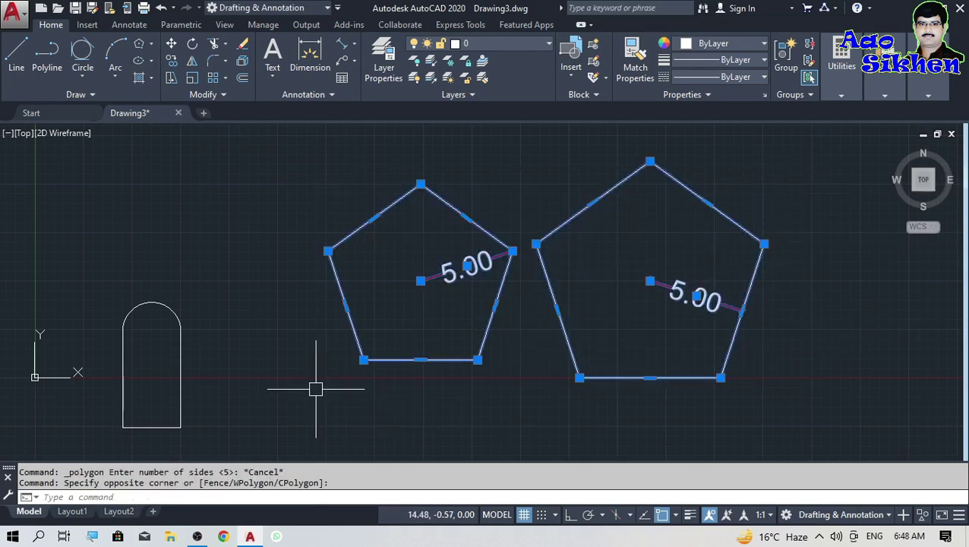
key(Delete)
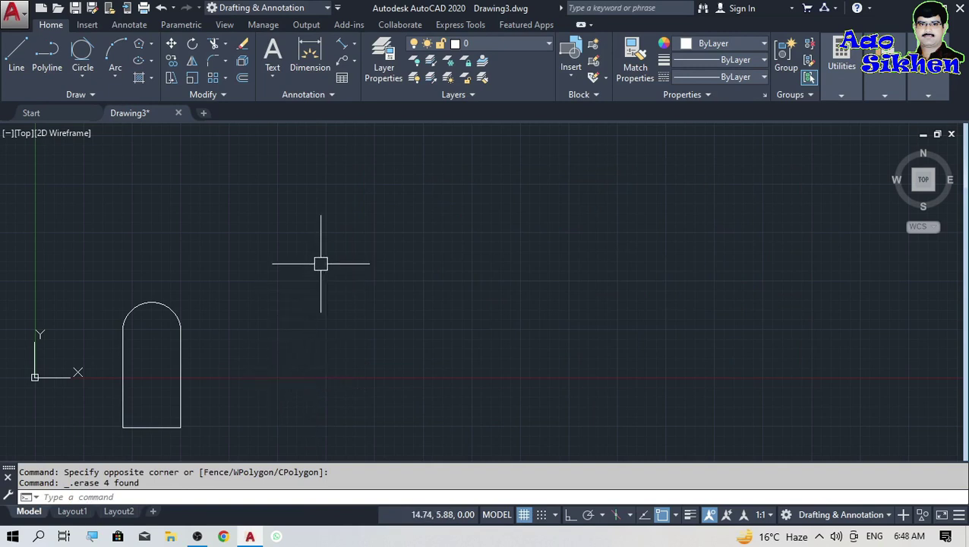
Step: Draw a centre-defined ellipse to the right of the arched shape, with a horizontal long axis and a distance of 3 to the other axis
scroll(304, 274, up, 2)
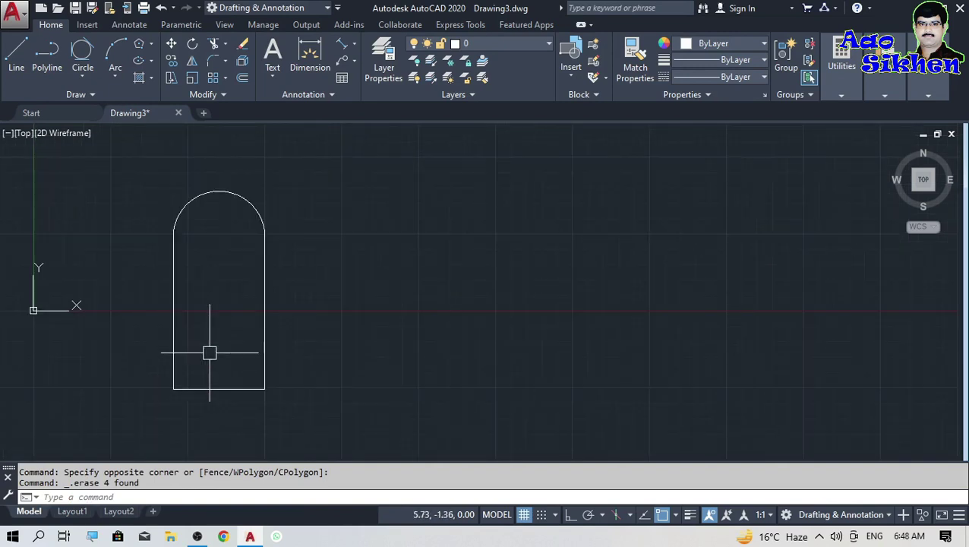
click(150, 62)
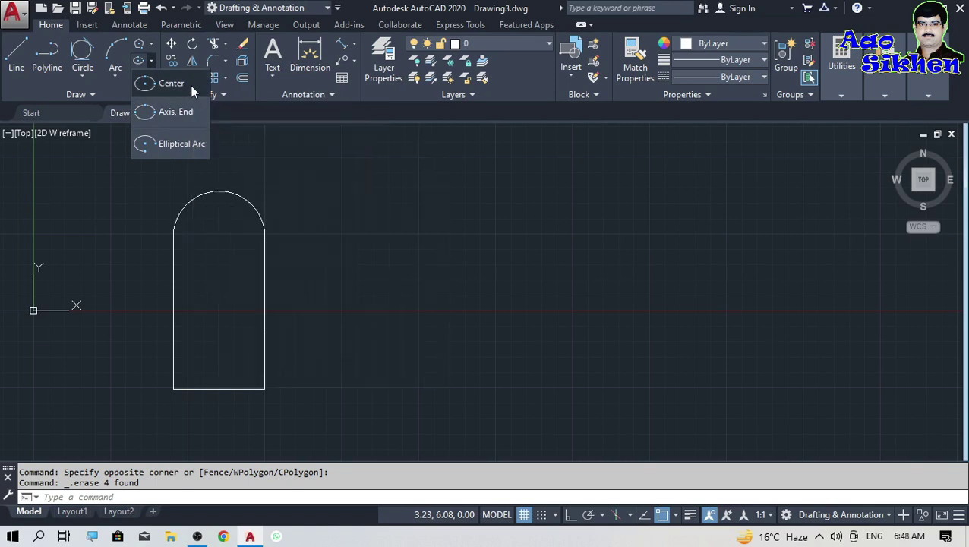
click(190, 85)
click(477, 279)
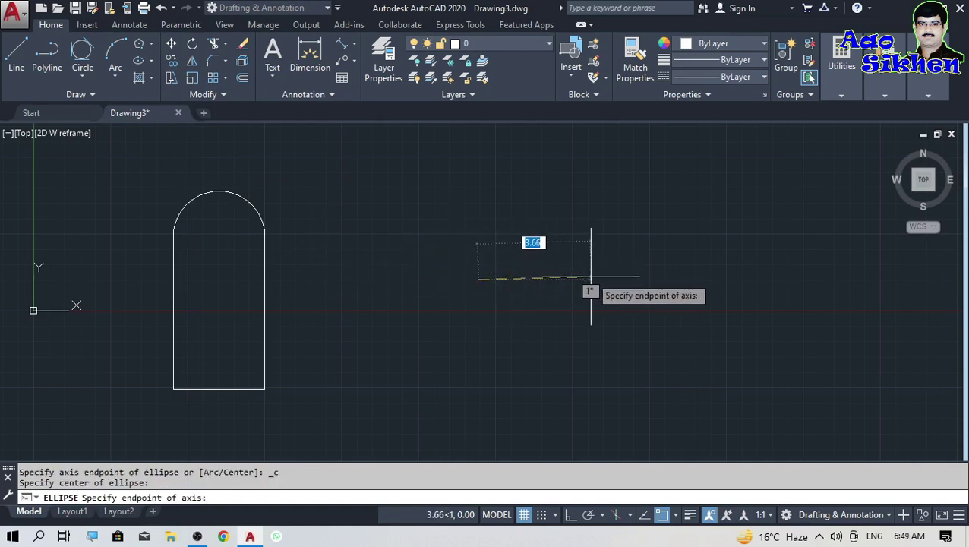
click(629, 280)
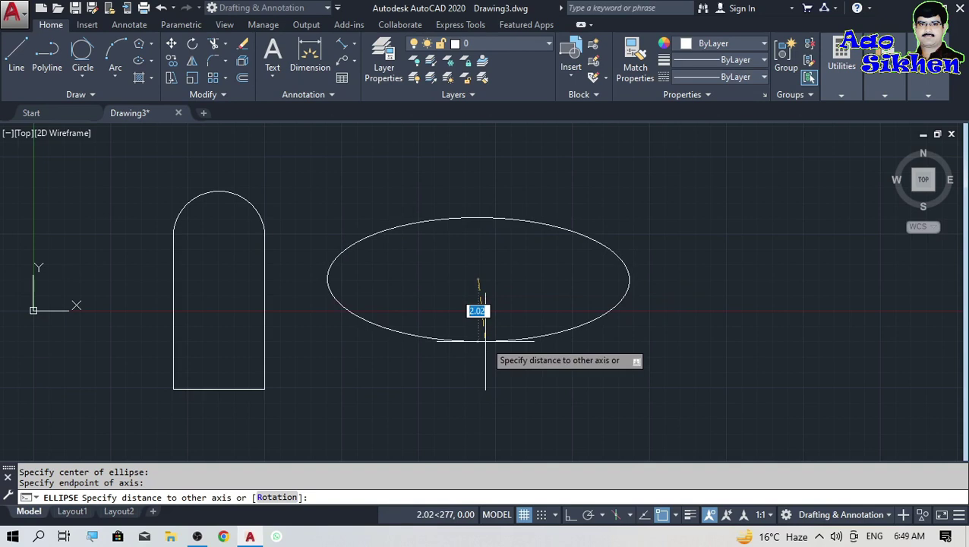
key(Return)
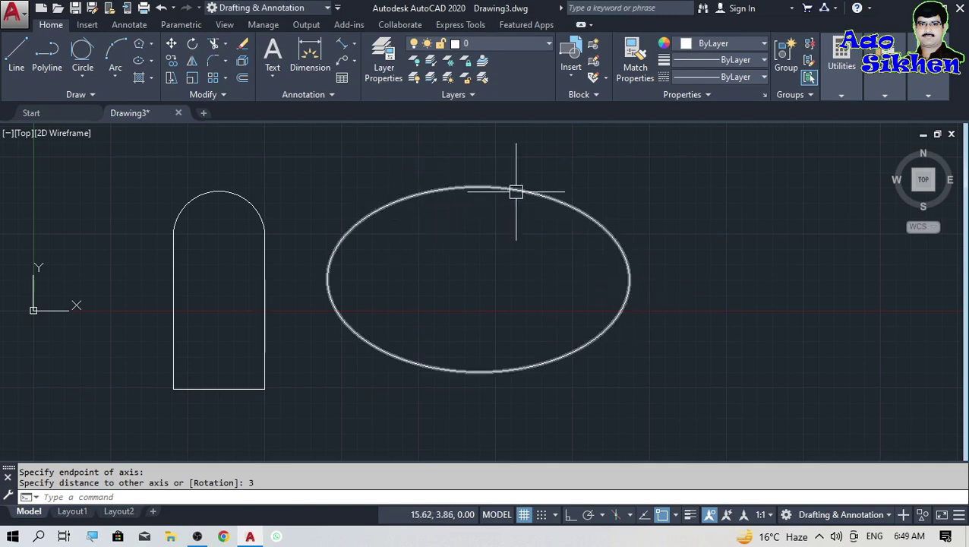
Step: Erase the ellipse beside the arched shape
click(573, 191)
click(538, 213)
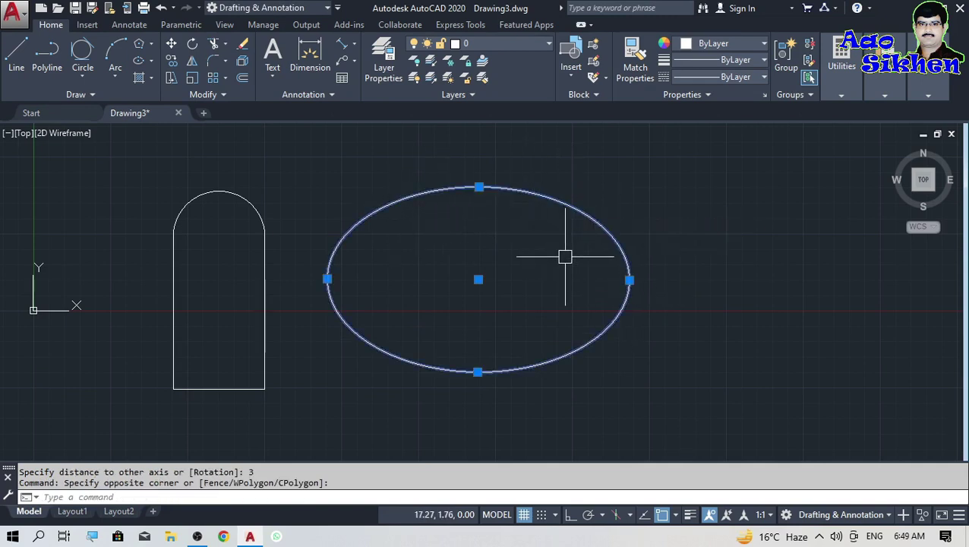
key(Delete)
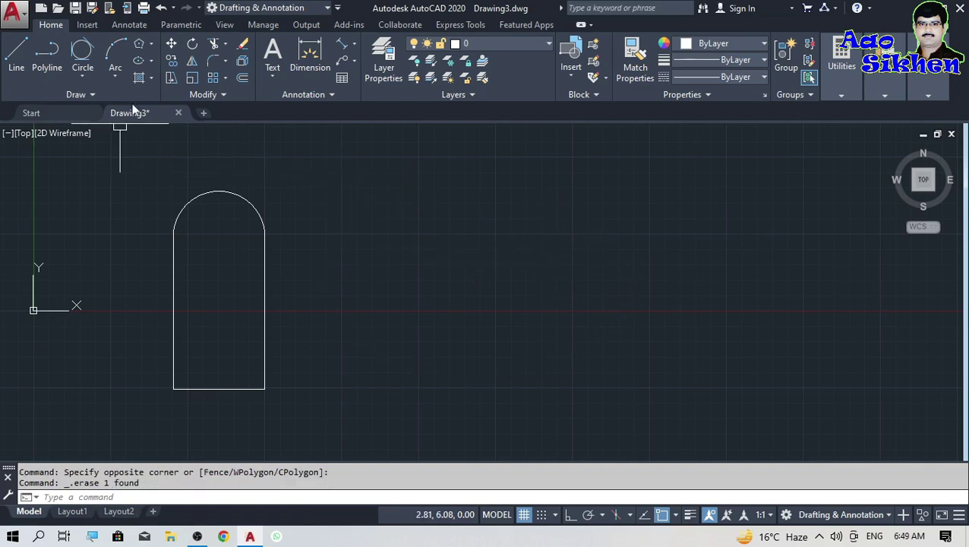
Step: Hatch the interior of the arched shape with the ANSI31 pattern
click(151, 79)
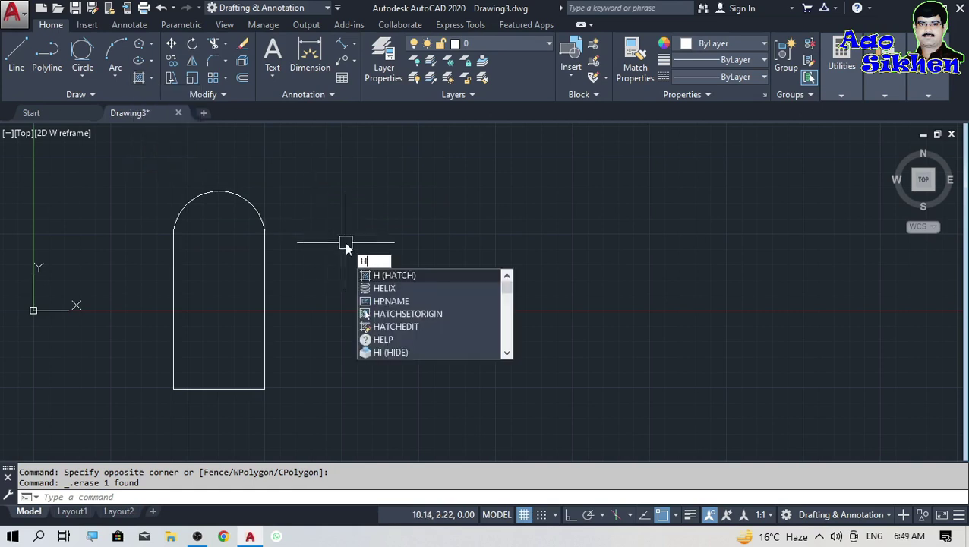
key(Return)
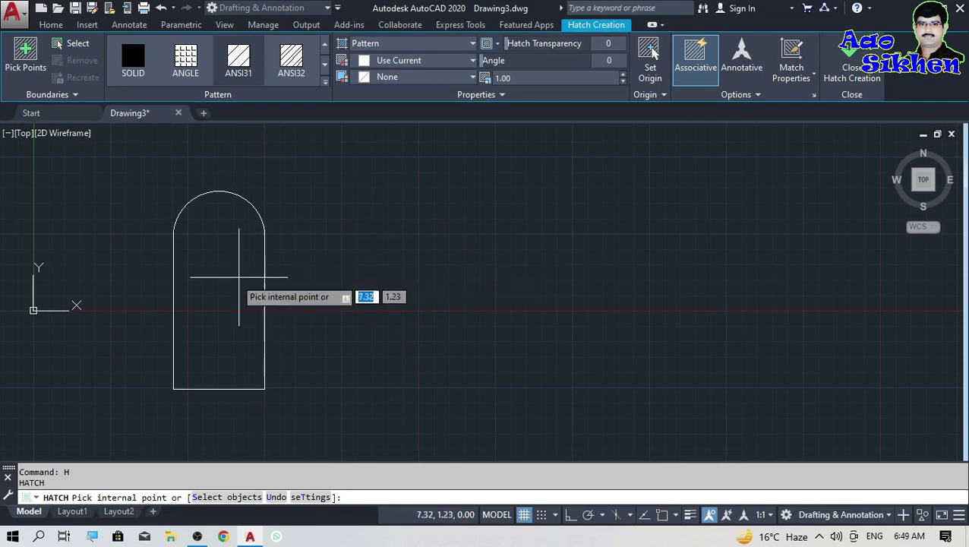
click(226, 284)
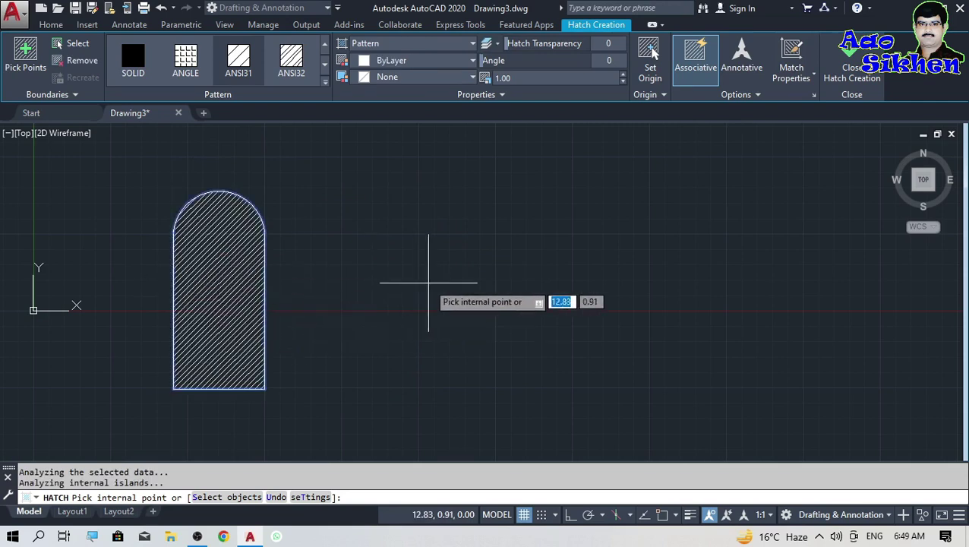
key(Return)
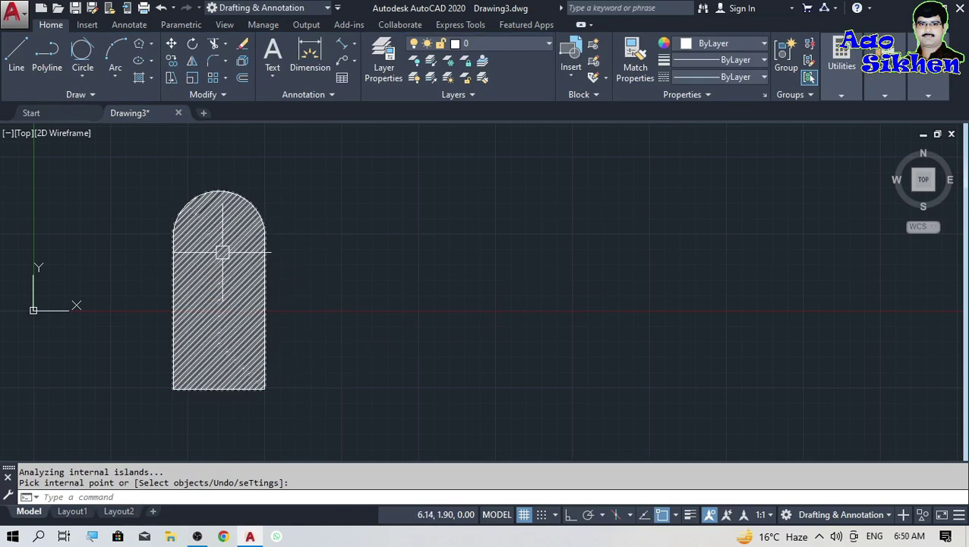
key(Return)
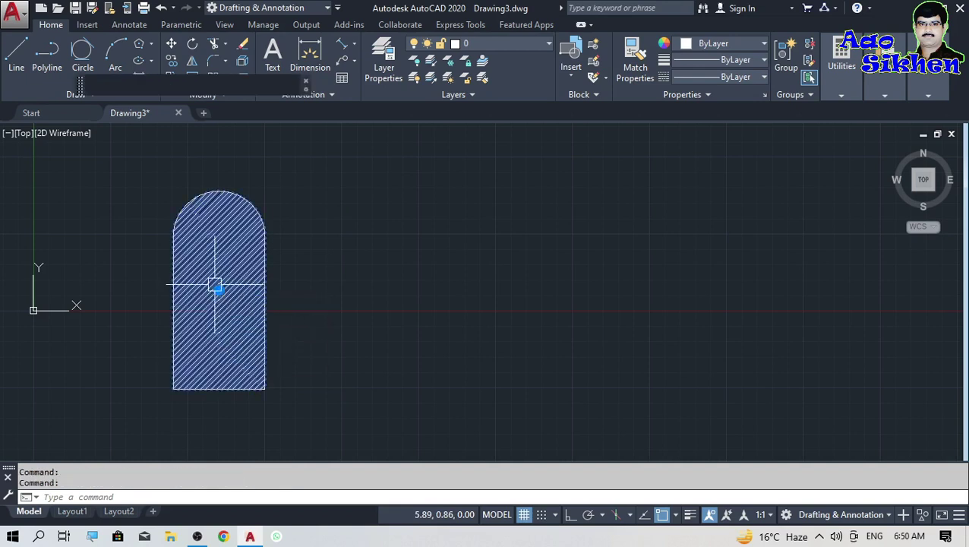
Step: Set the pattern scale of the arched shape's hatch to 3
click(215, 284)
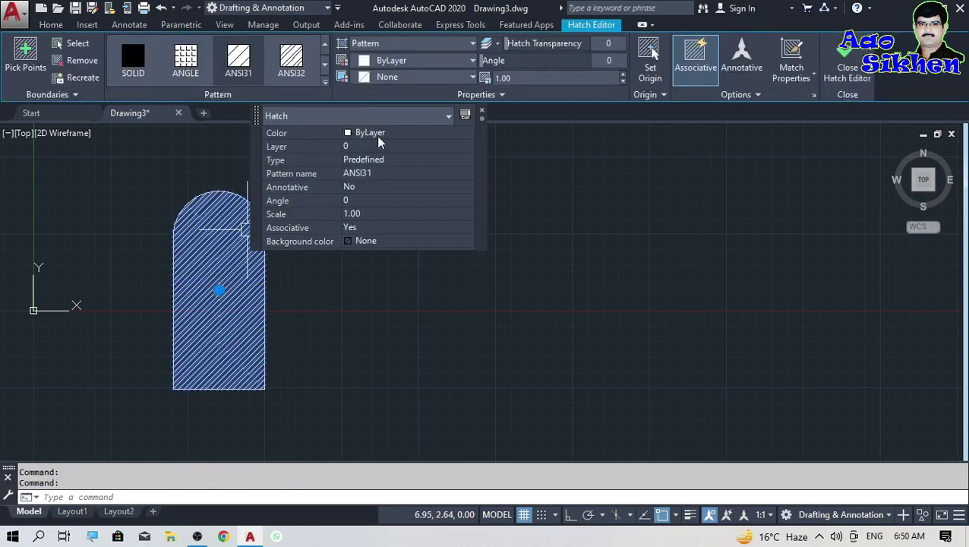
click(372, 117)
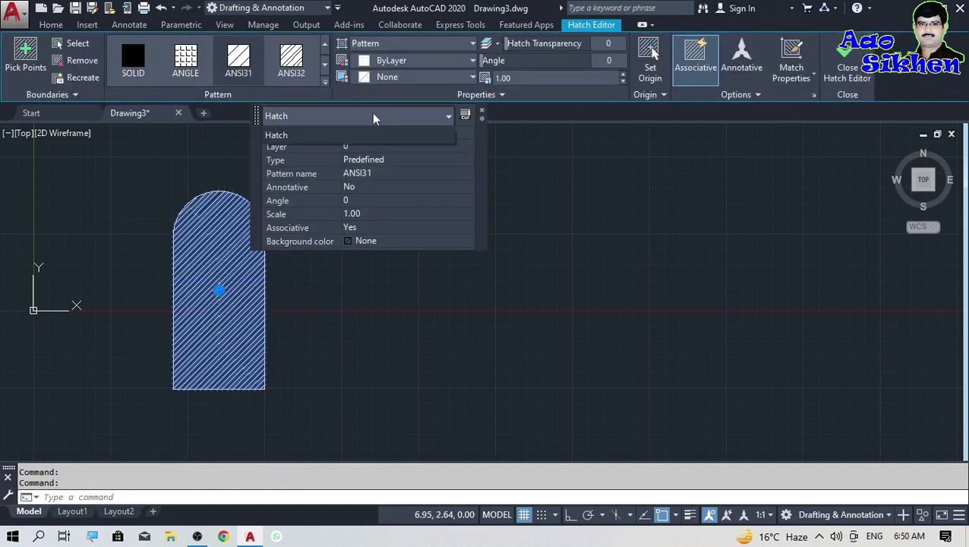
click(459, 142)
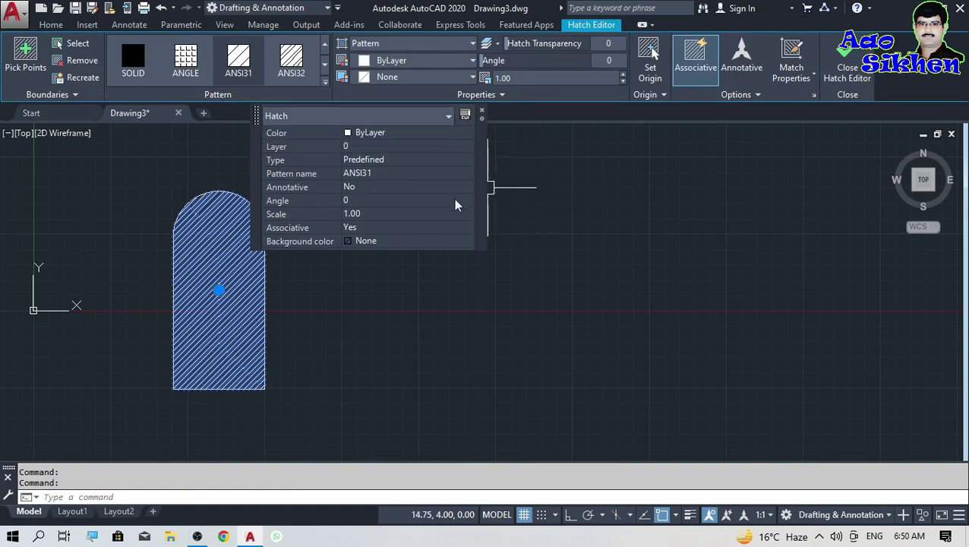
click(353, 214)
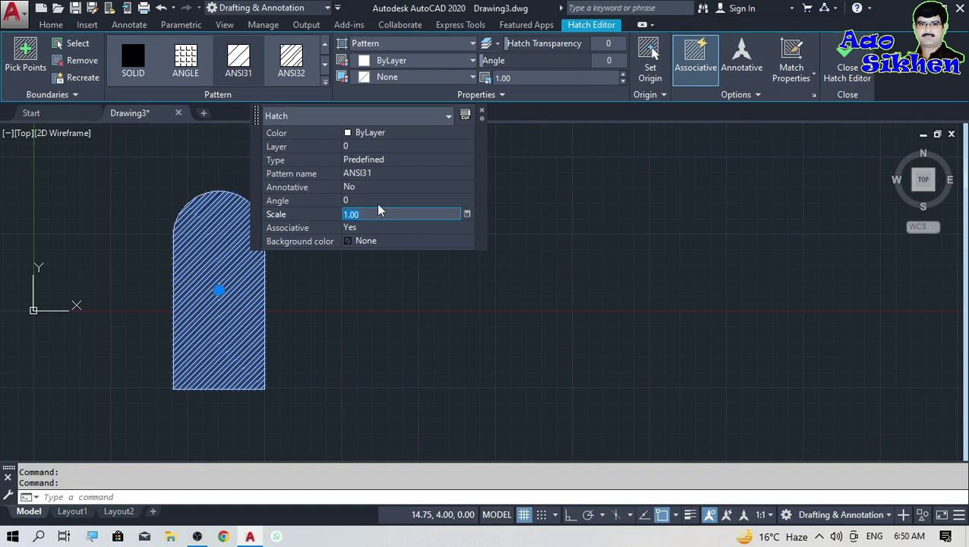
text(3)
key(Return)
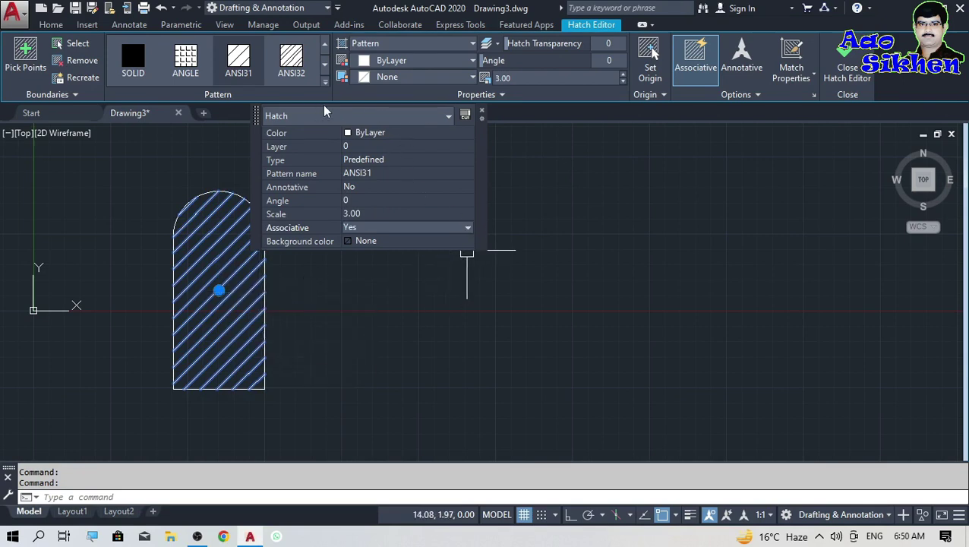
Step: Preview other patterns on the arched shape's hatch and change it to ANSI37
click(182, 64)
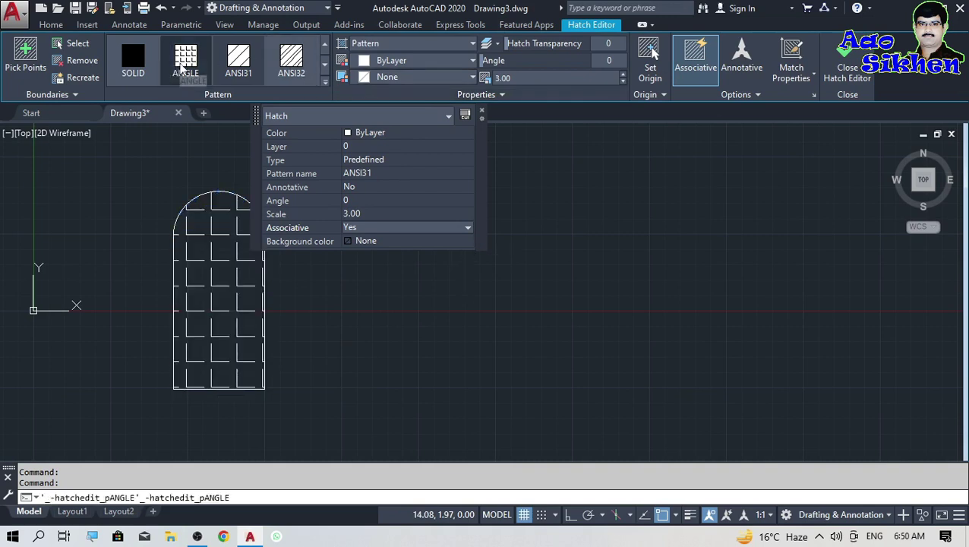
click(284, 59)
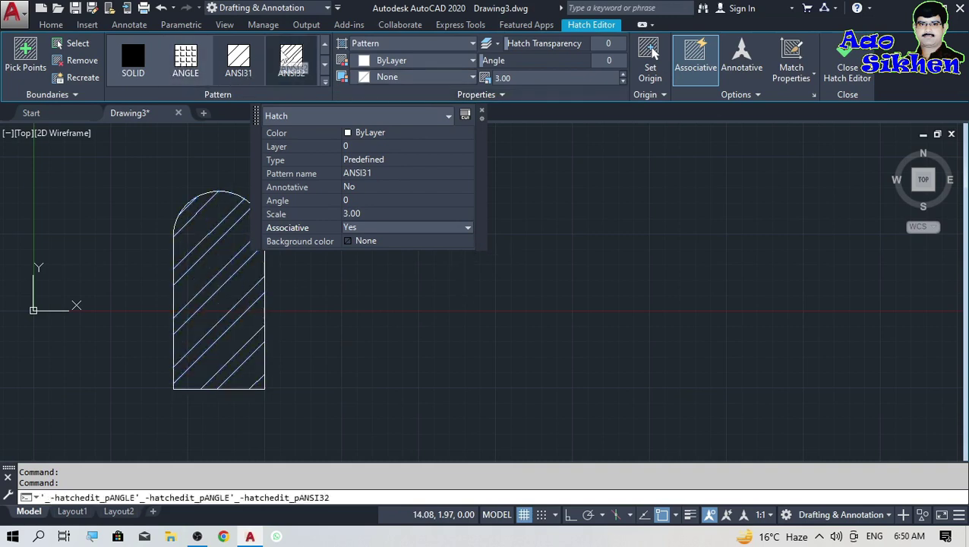
click(325, 66)
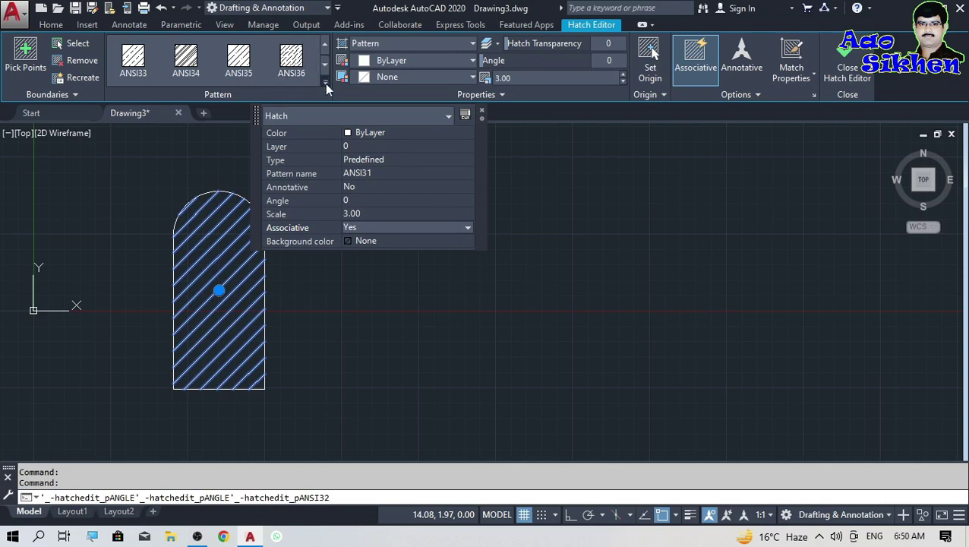
click(325, 82)
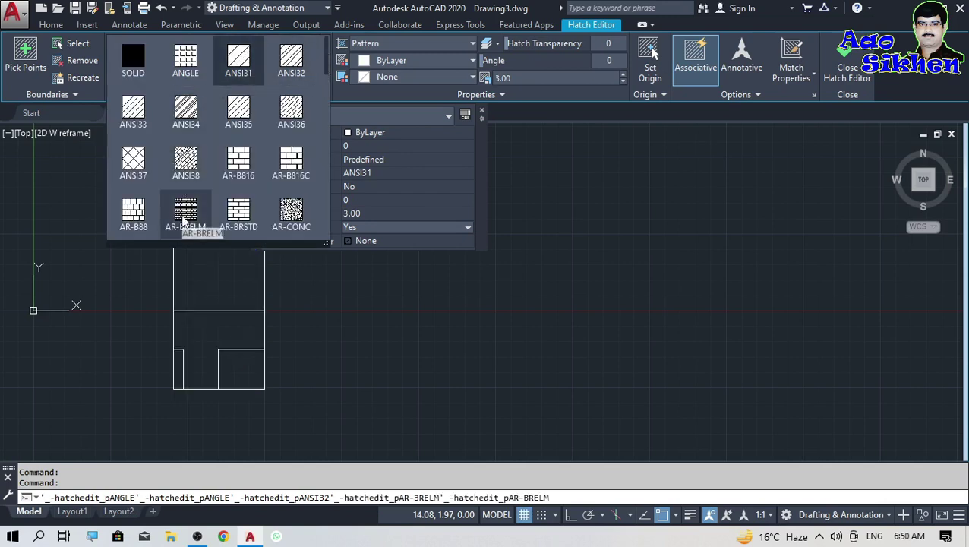
click(138, 167)
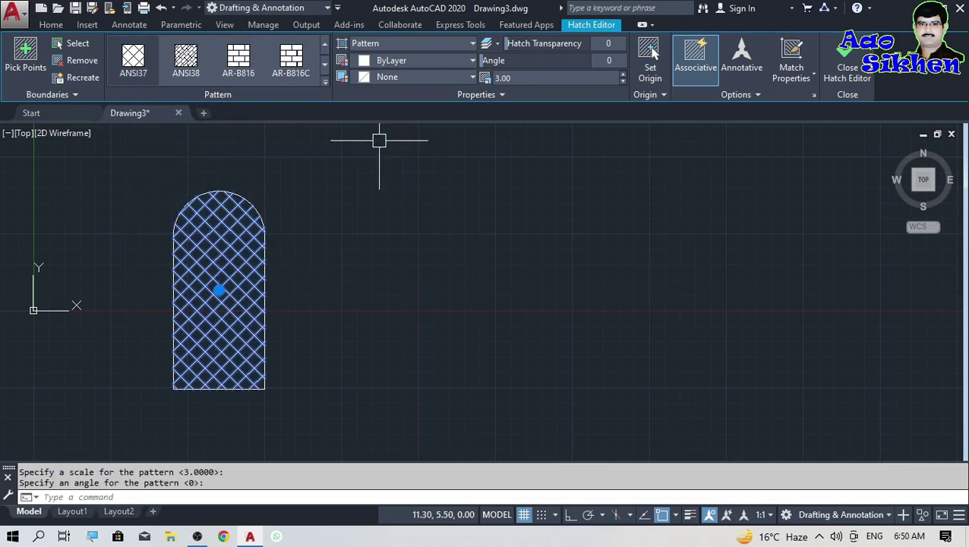
Step: Change the hatch colour of the arched shape to yellow 248,215,49
click(472, 60)
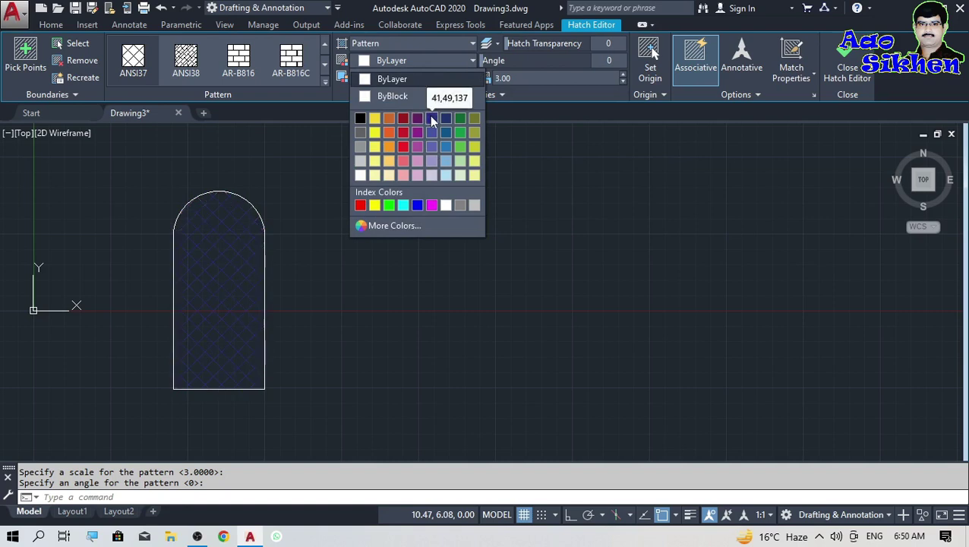
click(376, 119)
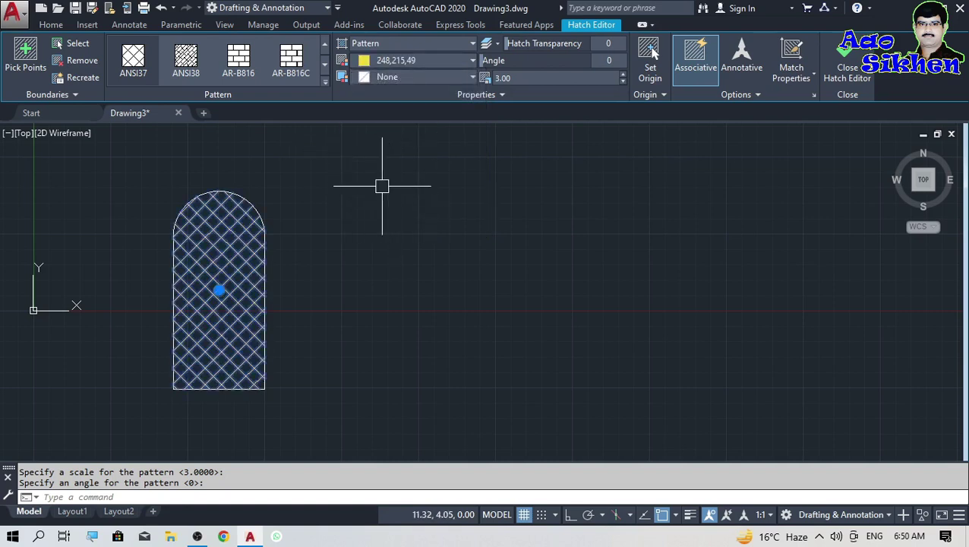
key(Escape)
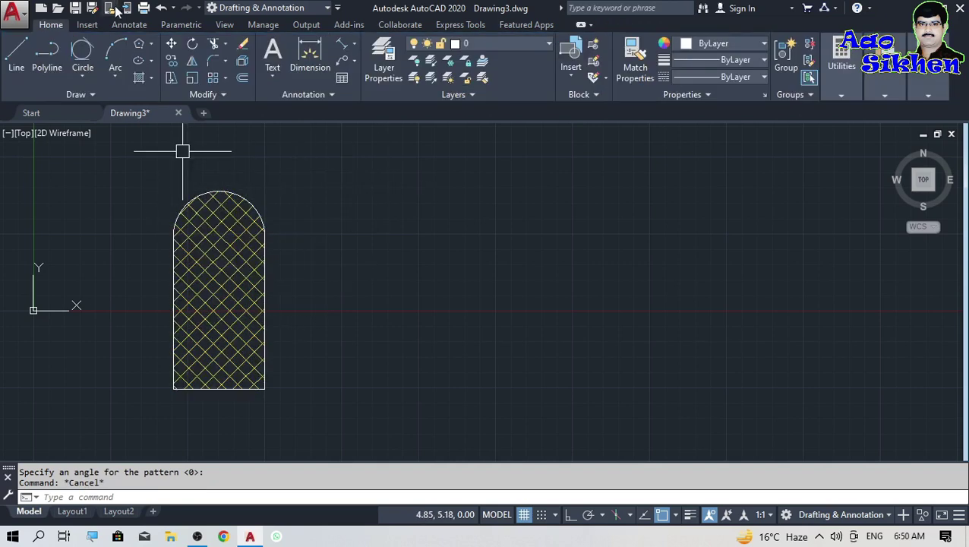
Step: Erase the cross-hatch from the arched shape, keeping its outline
click(151, 77)
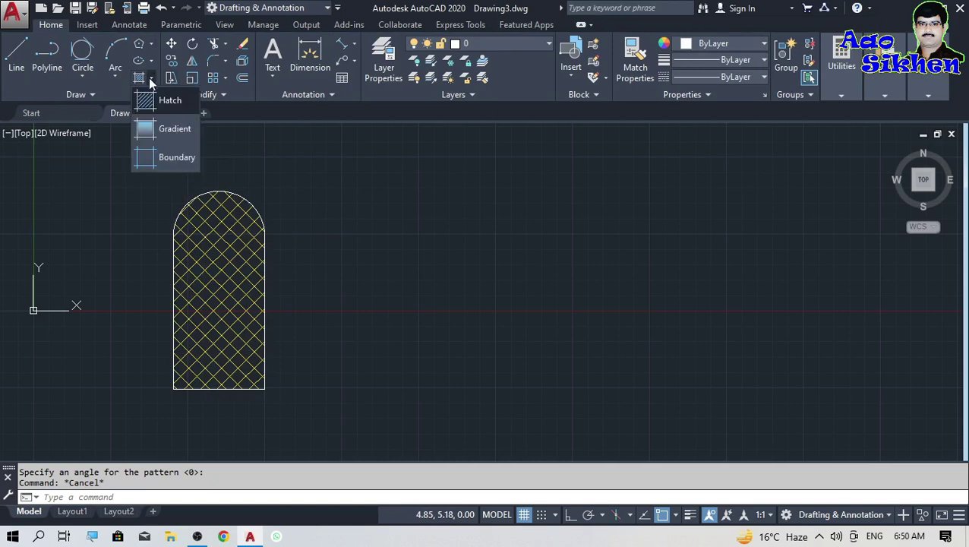
click(232, 237)
key(Delete)
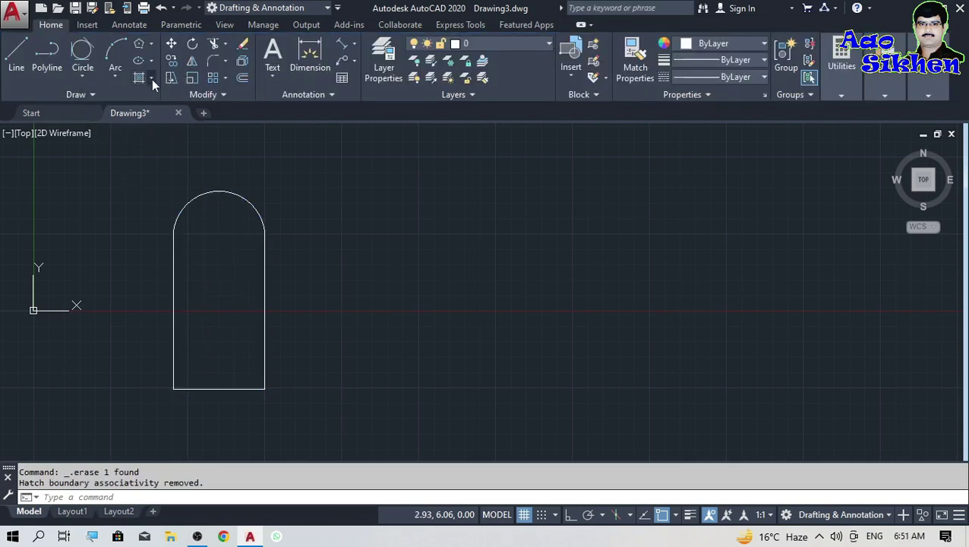
Step: Fill the interior of the arched shape with a GR_INVCYL gradient
click(152, 79)
click(173, 128)
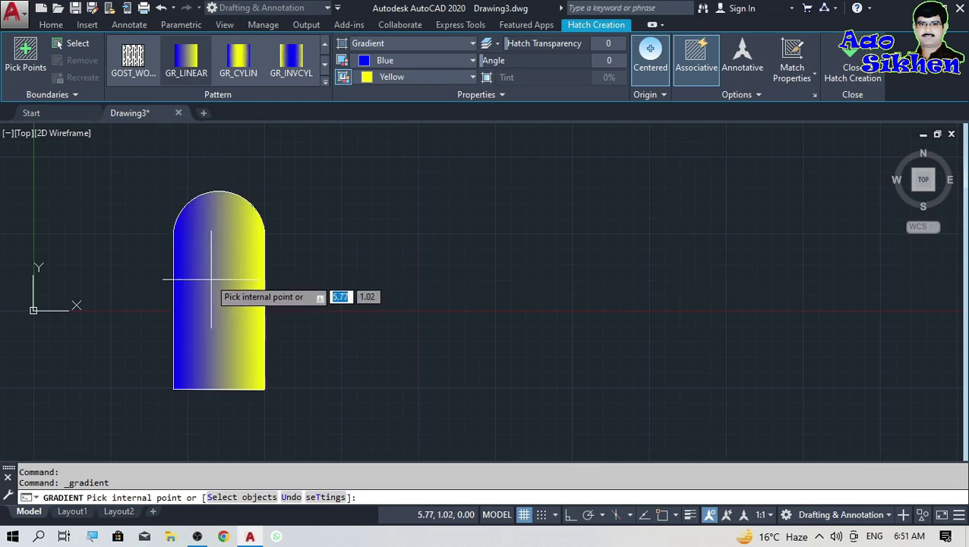
click(288, 64)
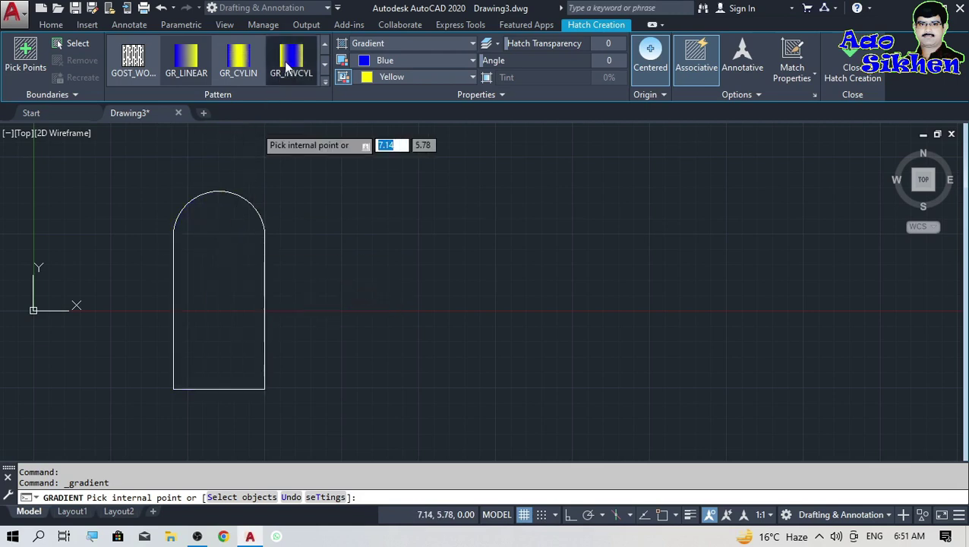
click(213, 301)
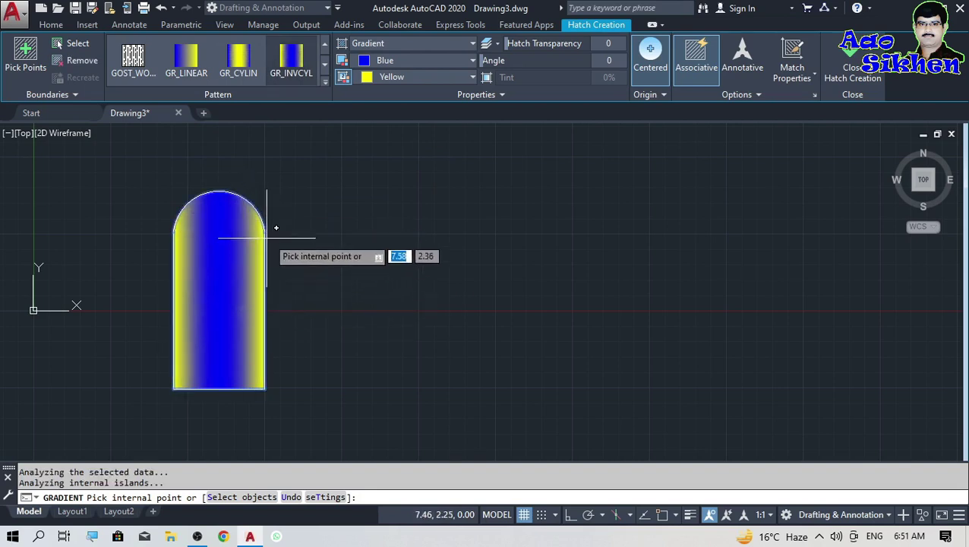
Step: Set the gradient's first colour to dark red 153,27,30 and its second colour to black 0,0,0
click(471, 61)
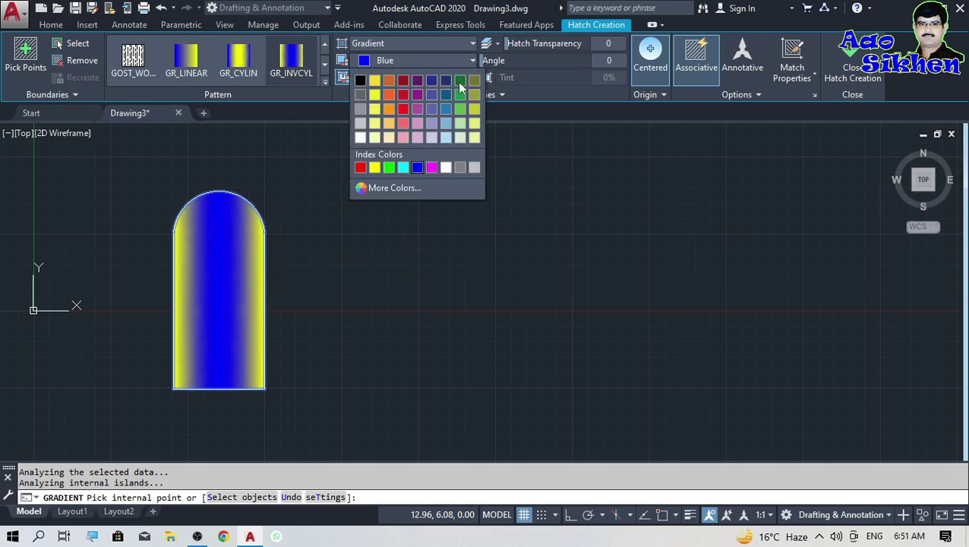
click(400, 84)
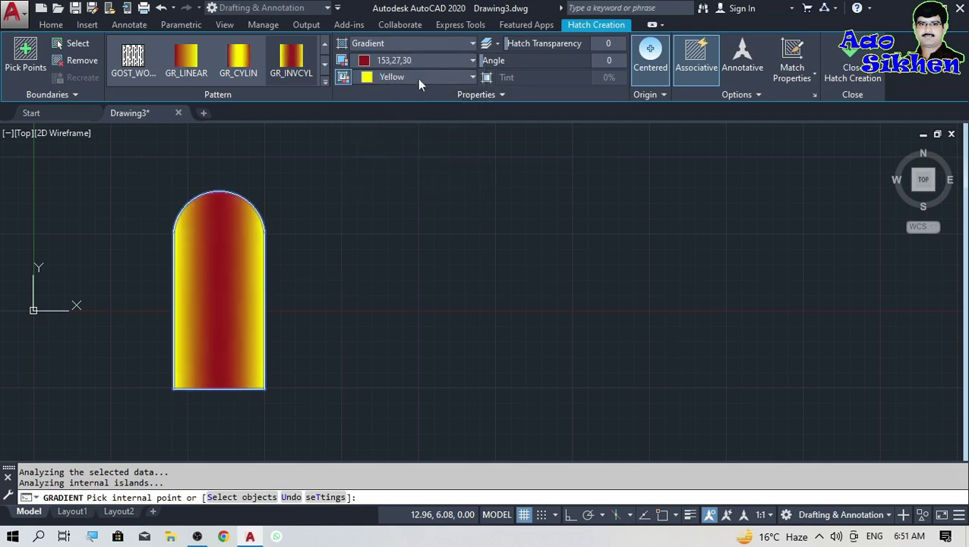
click(424, 77)
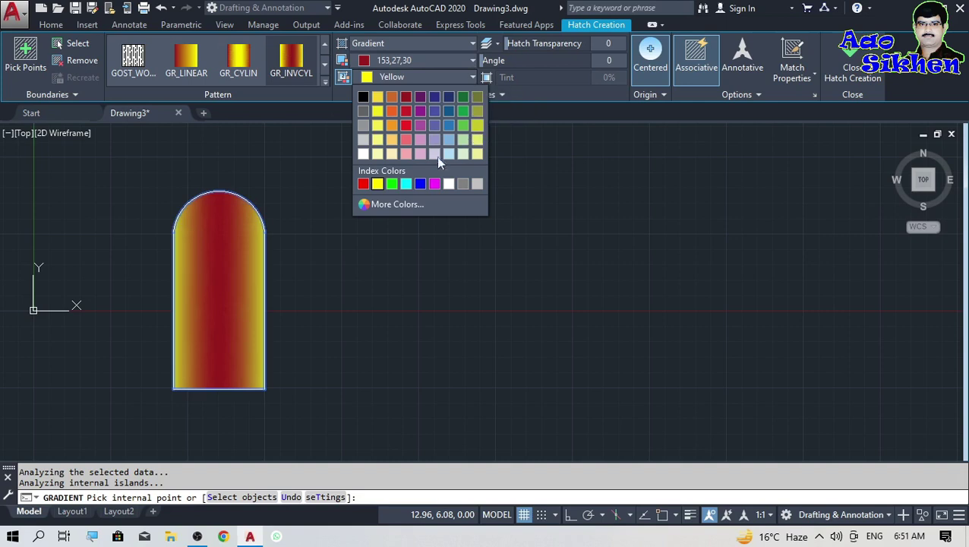
click(364, 98)
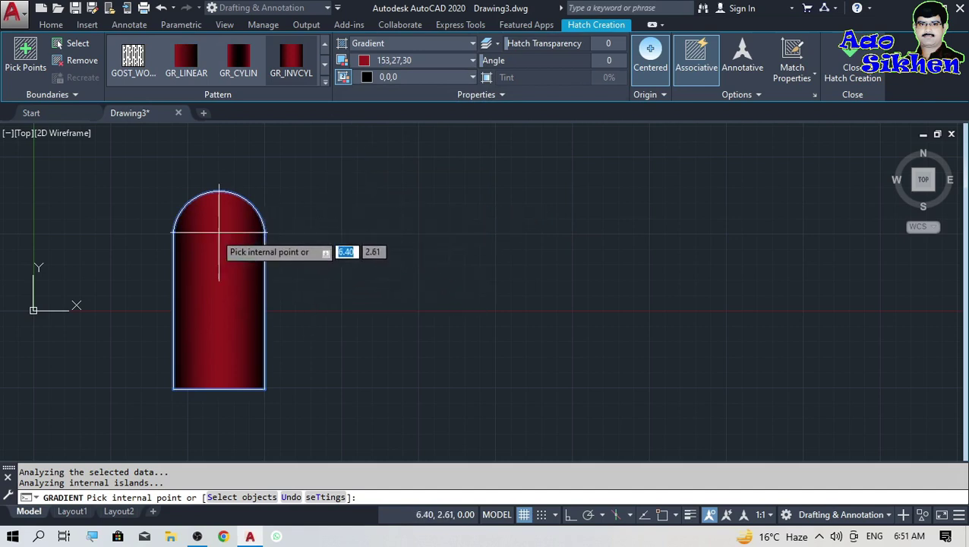
key(Escape)
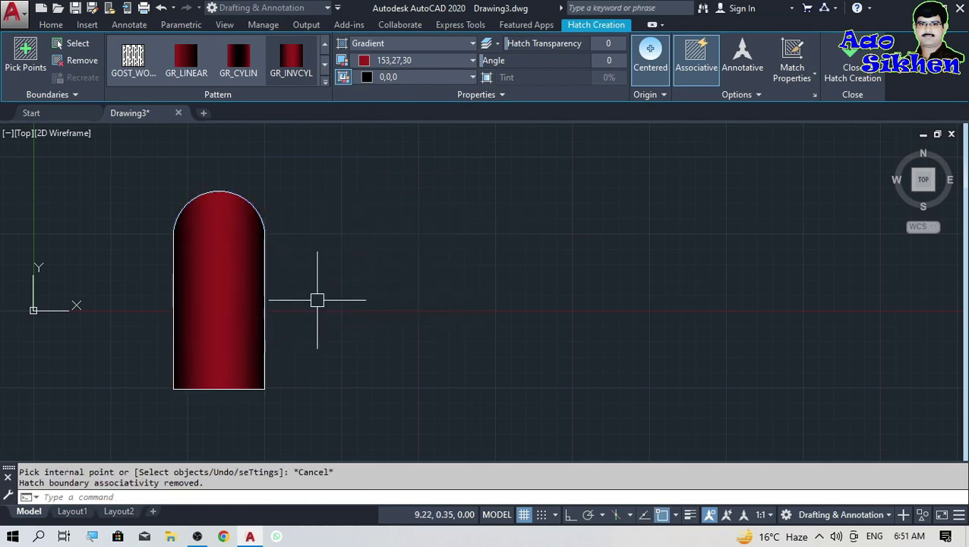
Step: Erase the gradient fill from the arched shape
click(332, 205)
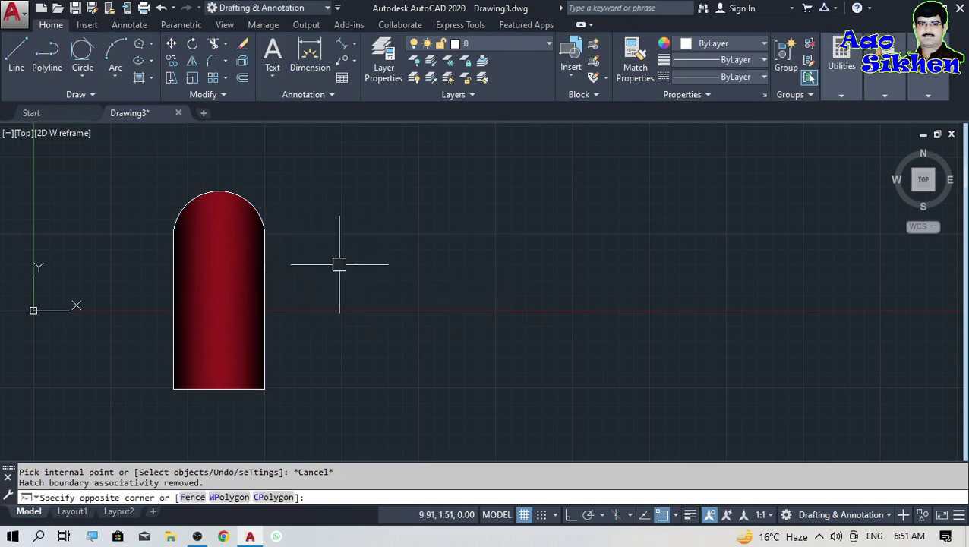
click(212, 288)
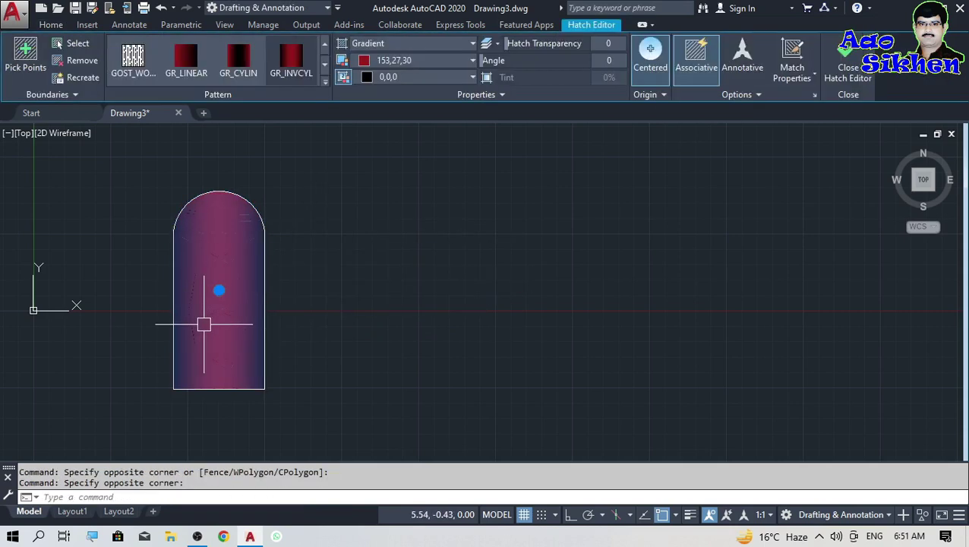
key(Delete)
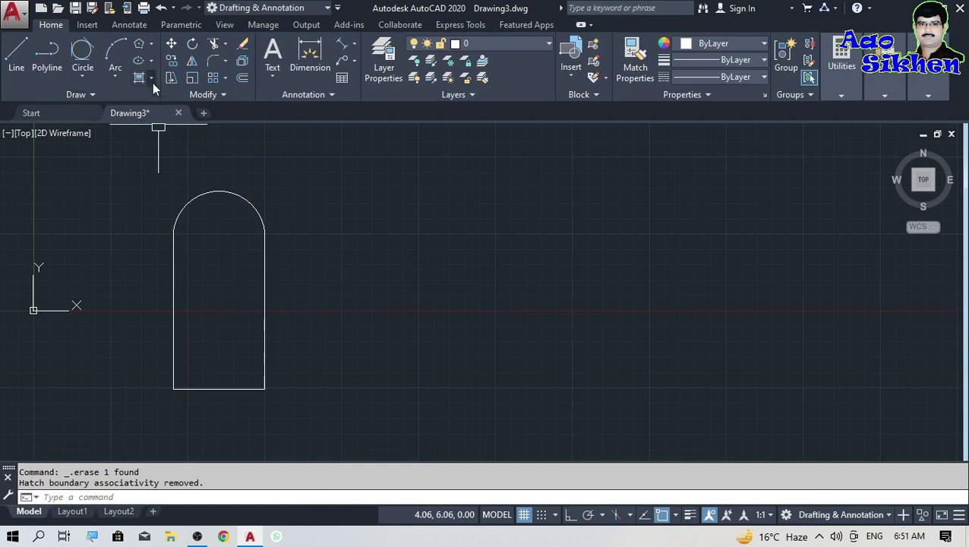
Step: Select the arc and the three straight edges of the arched shape one by one to check whether they are separate objects
click(152, 80)
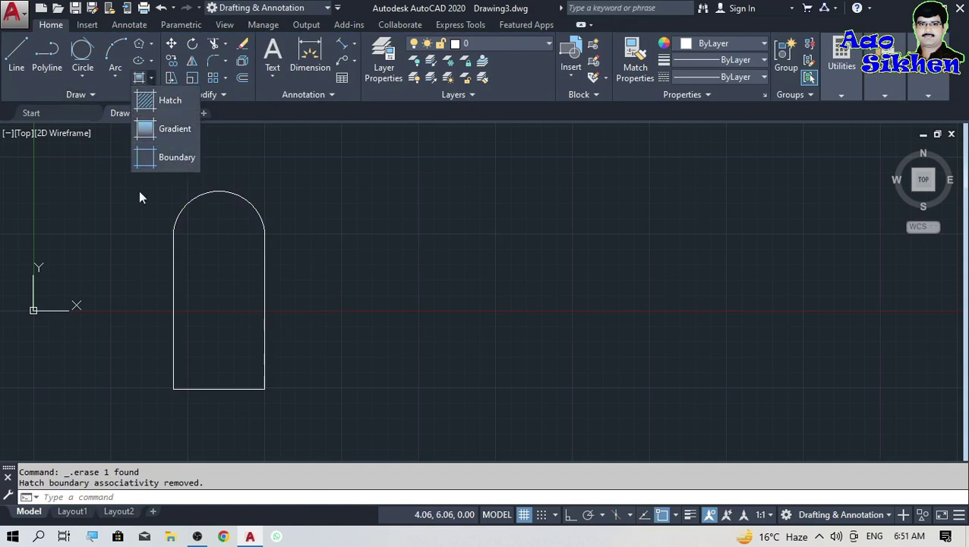
click(188, 218)
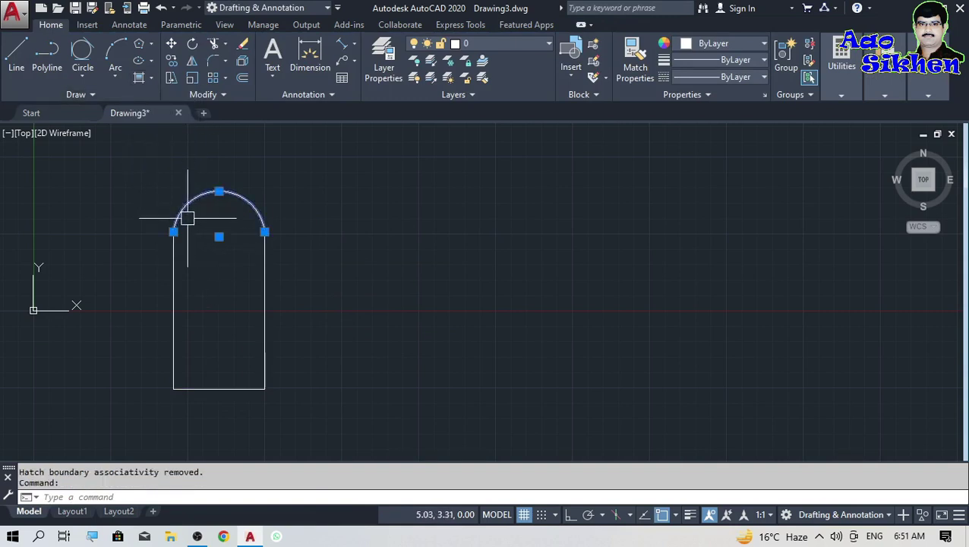
click(264, 284)
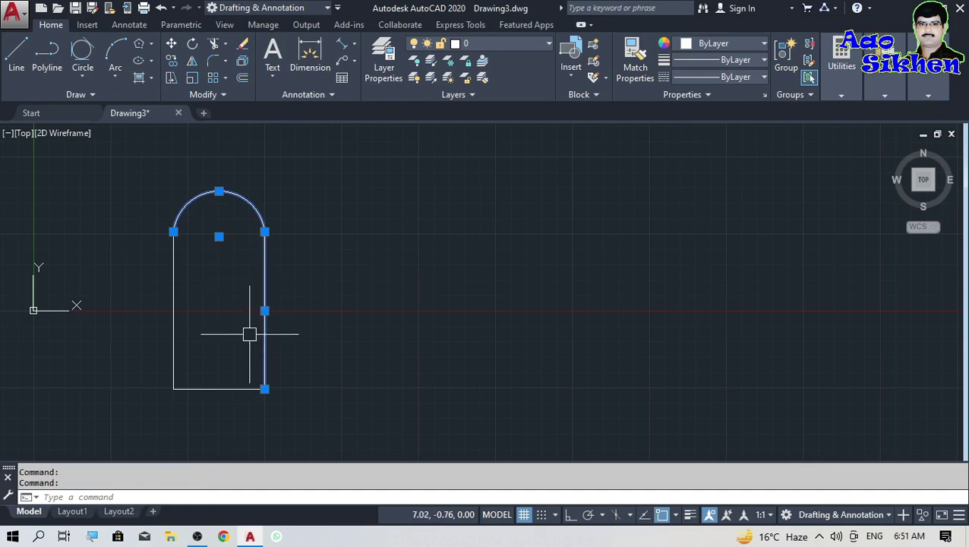
click(223, 388)
click(172, 356)
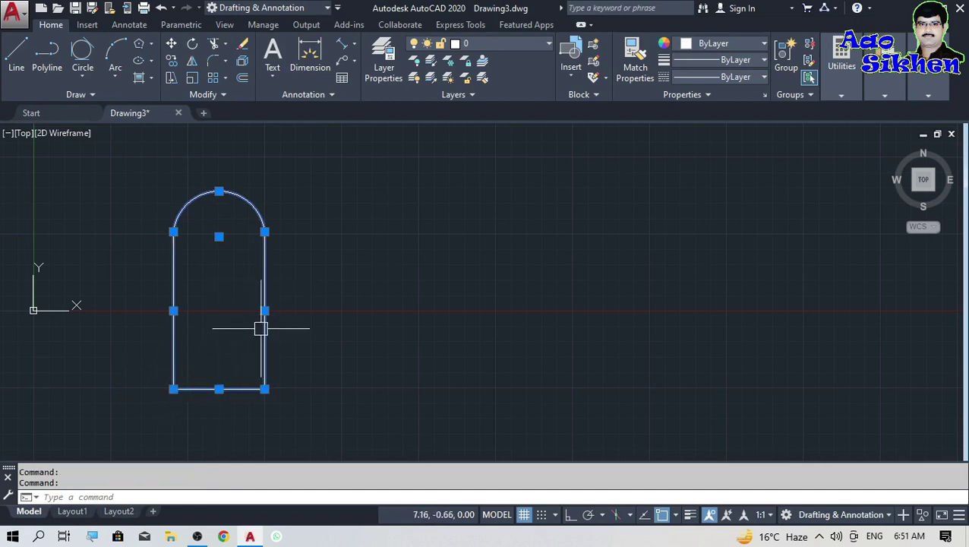
key(Escape)
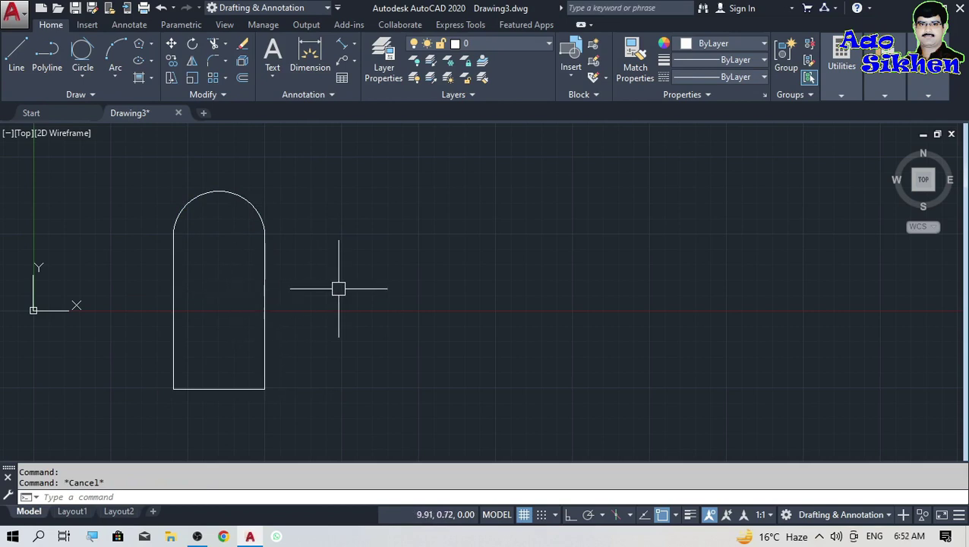
text(o)
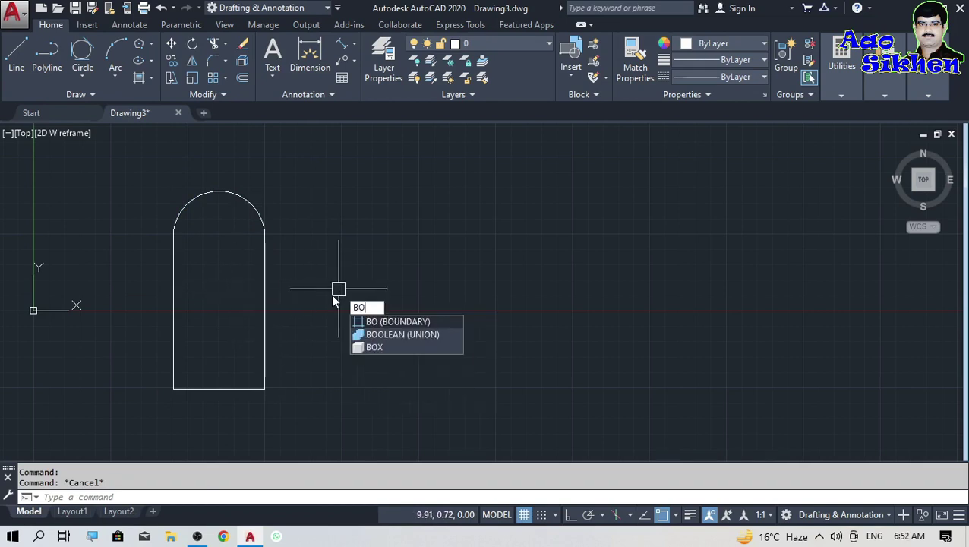
key(Return)
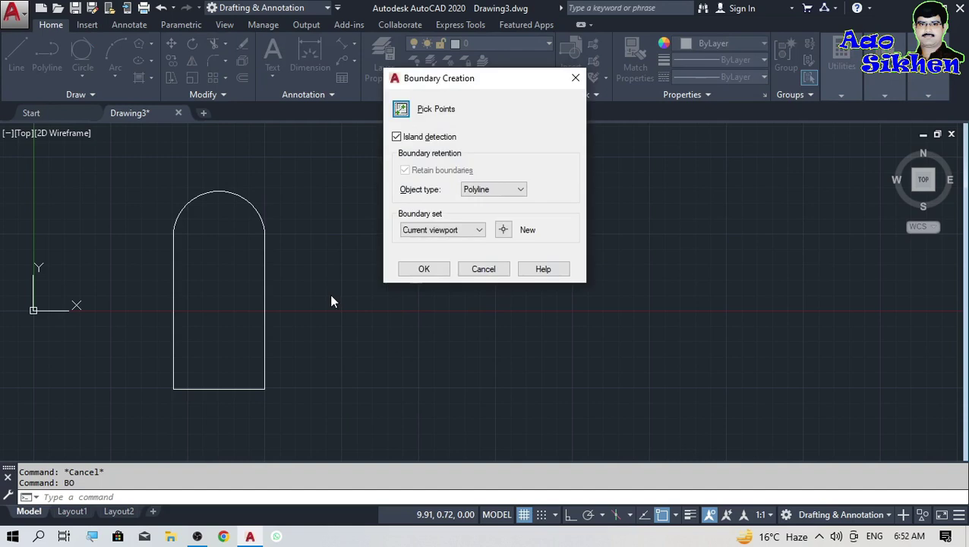
key(Escape)
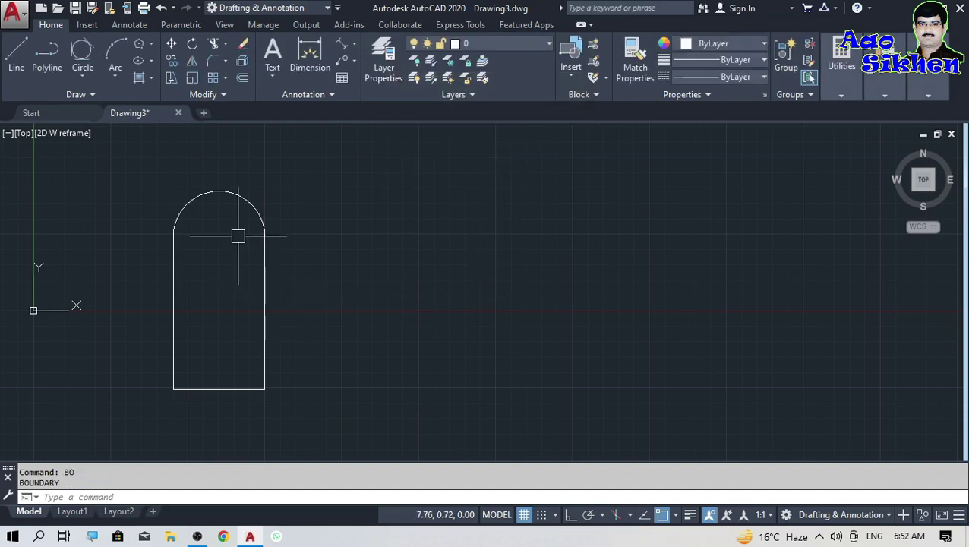
Step: Create a boundary with object type Polyline from a point inside the arched shape
click(151, 79)
click(166, 158)
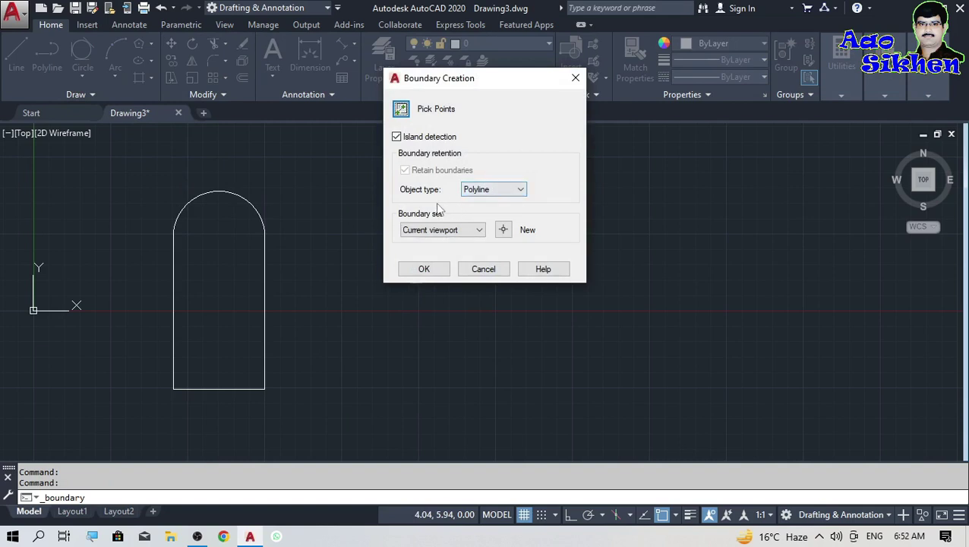
click(521, 191)
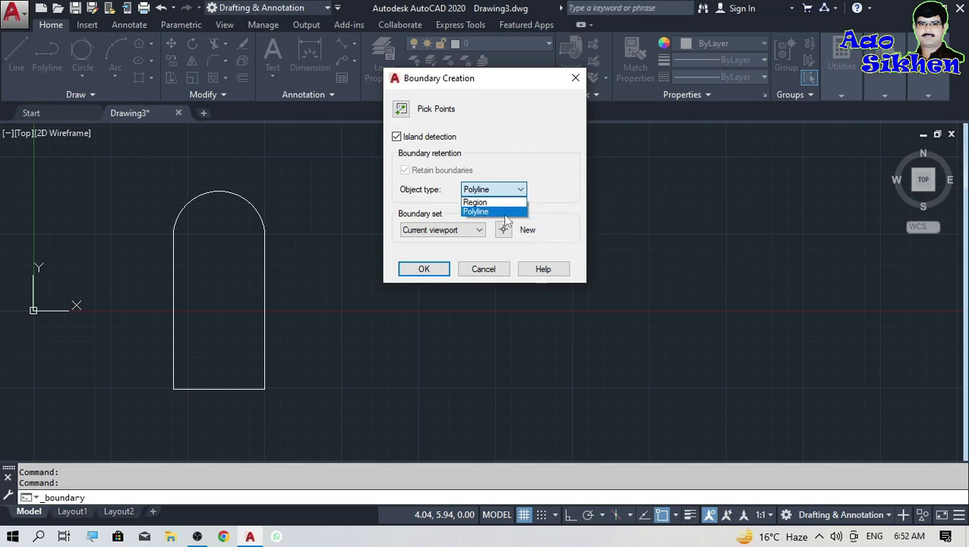
click(504, 214)
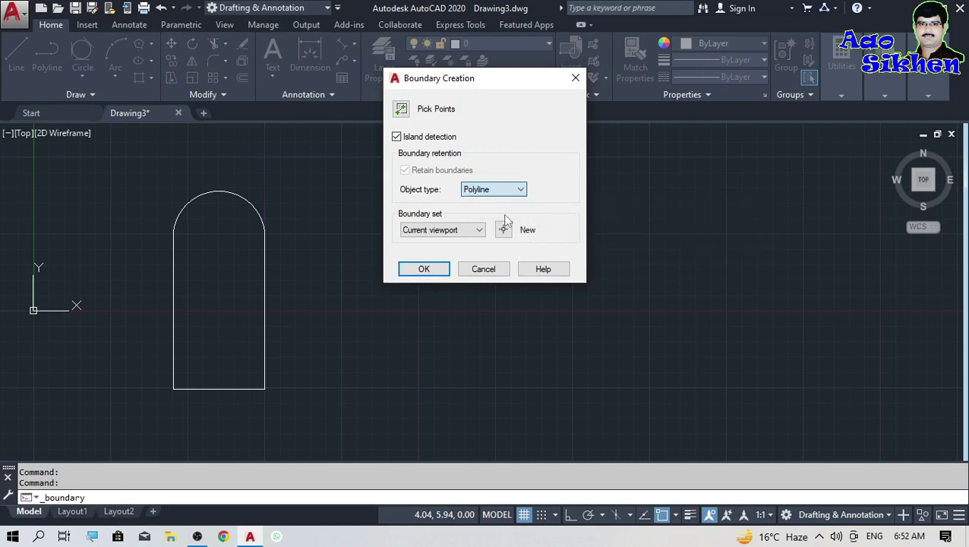
click(401, 110)
click(230, 259)
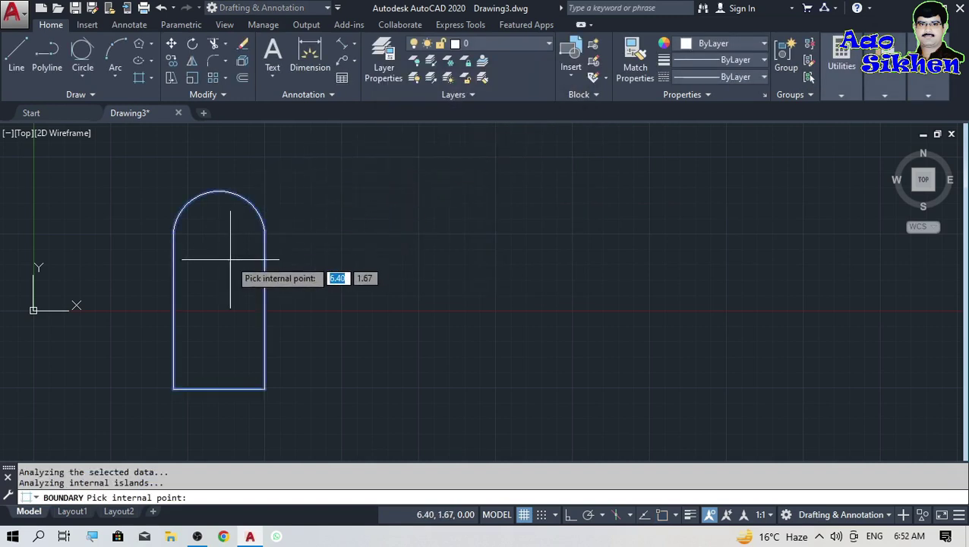
key(Return)
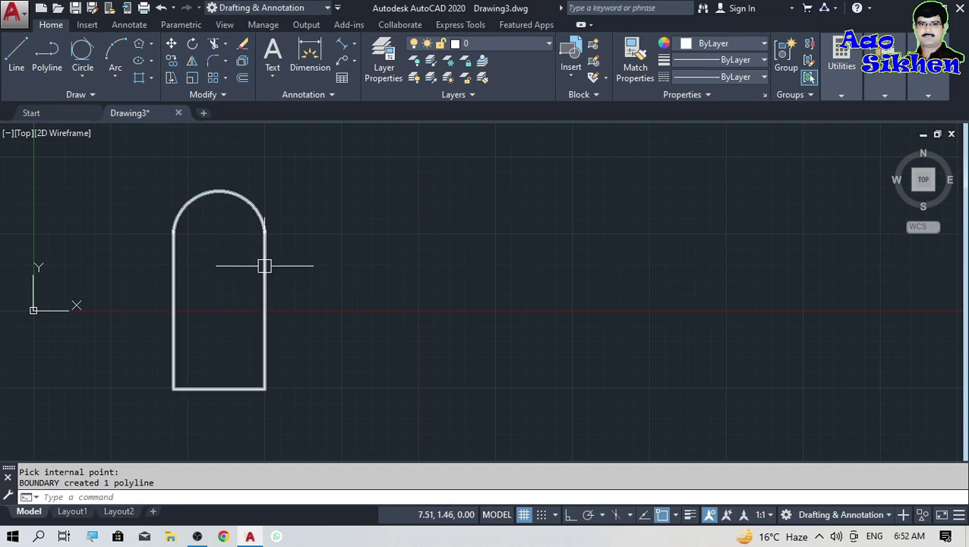
Step: Move the boundary polyline off the original outline to an empty area on the right of the arched shape
click(264, 266)
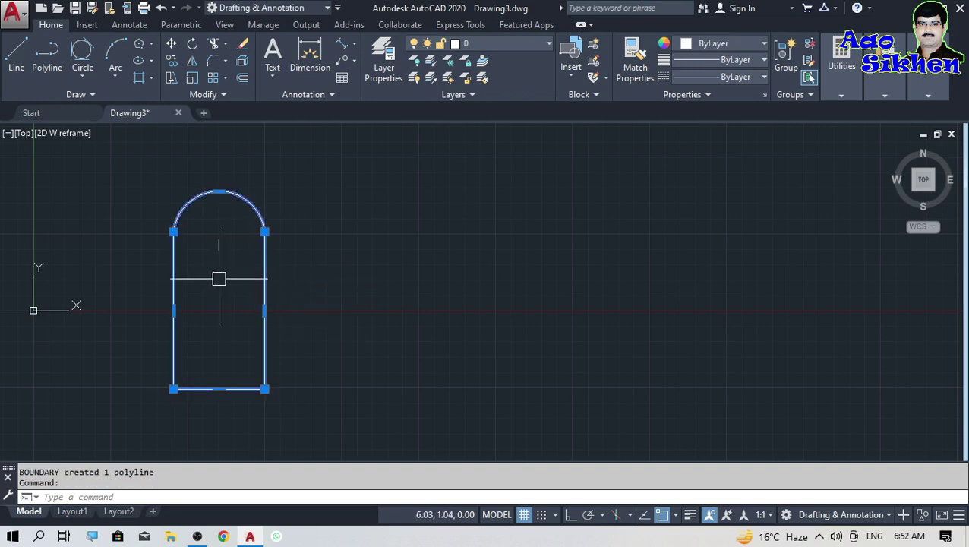
key(Return)
click(233, 262)
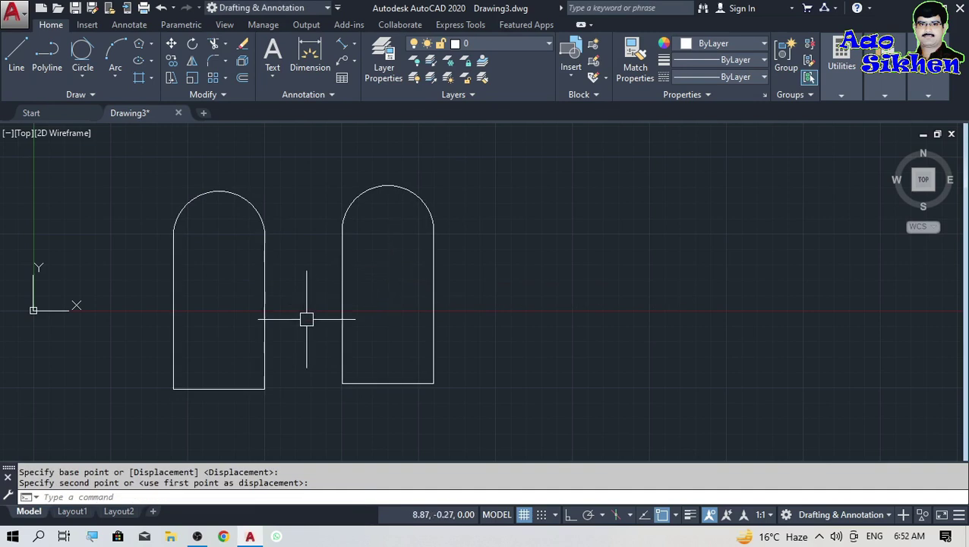
Step: Create a boundary with object type Region from a point inside the original arched shape and select the new region
text(bo)
key(Return)
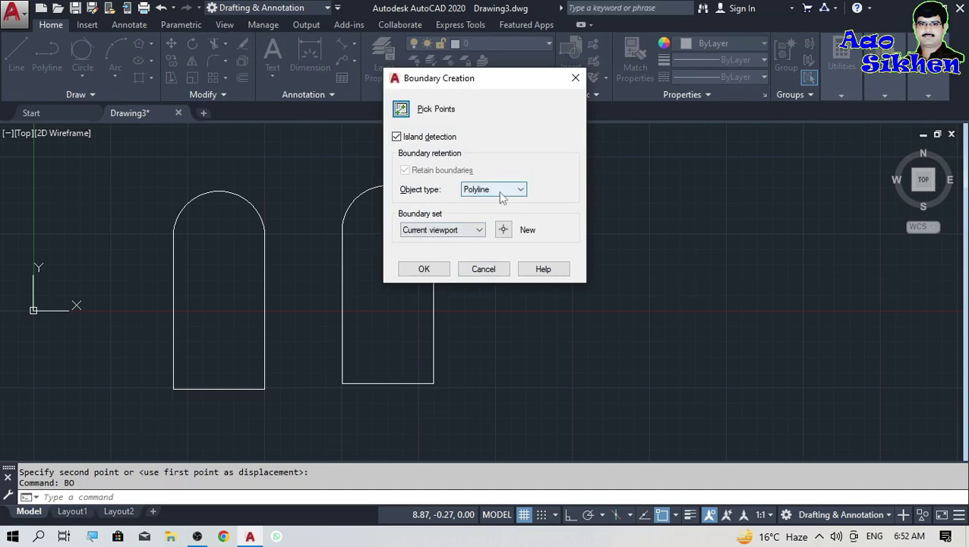
click(501, 191)
click(494, 200)
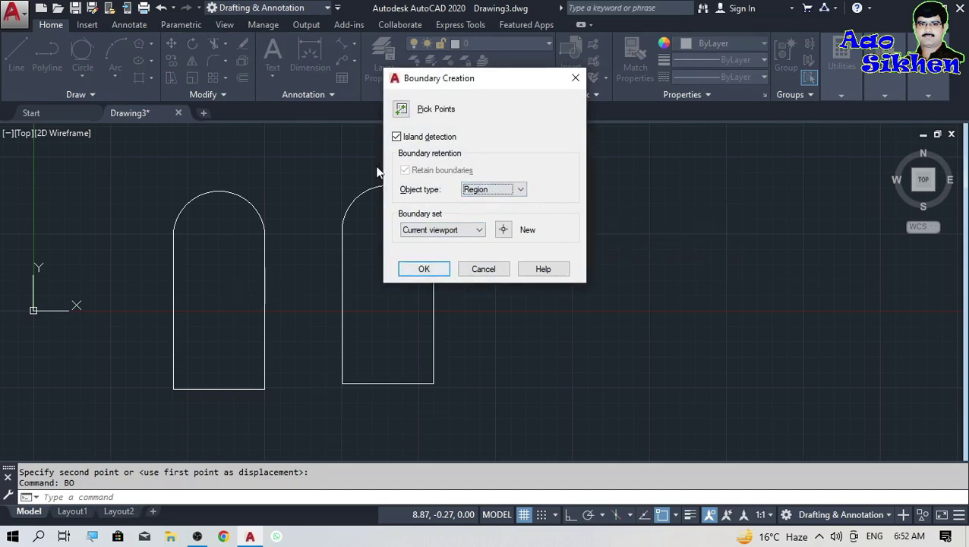
click(401, 111)
click(227, 265)
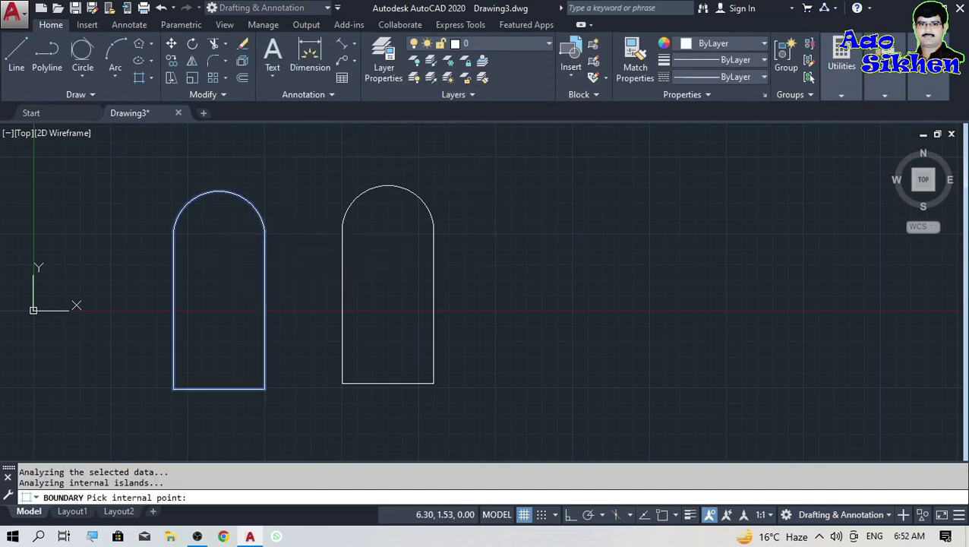
key(Return)
click(236, 194)
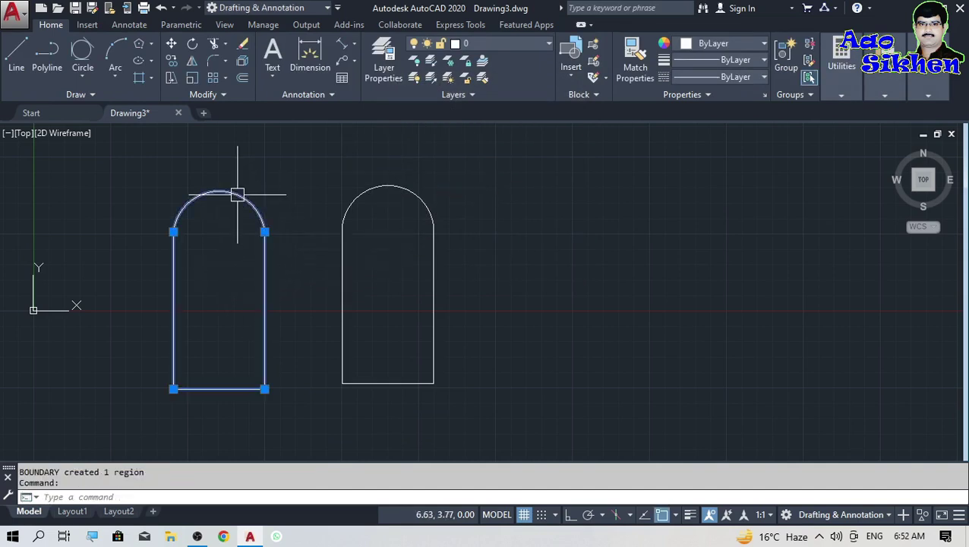
Step: Set the viewport's visual style to Shaded and turn off the grid display
key(Escape)
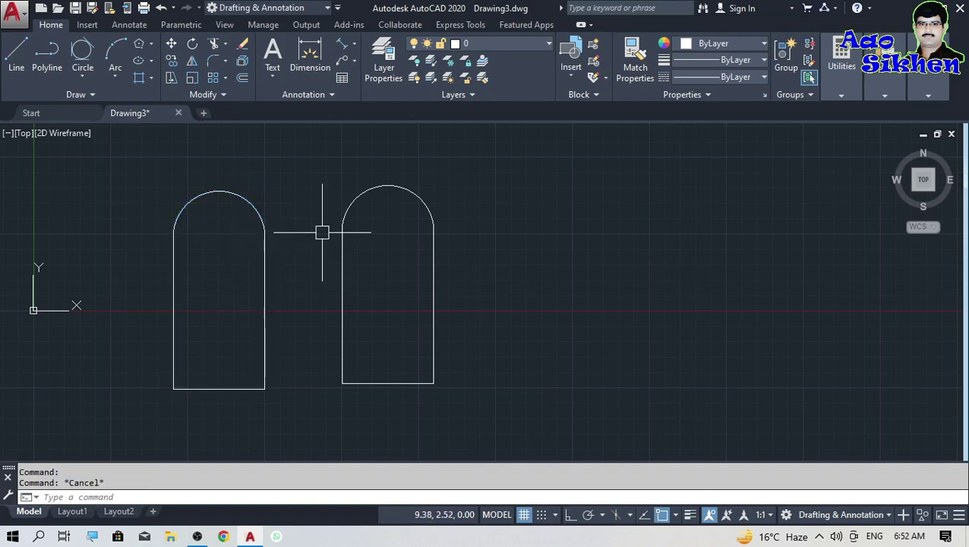
click(327, 8)
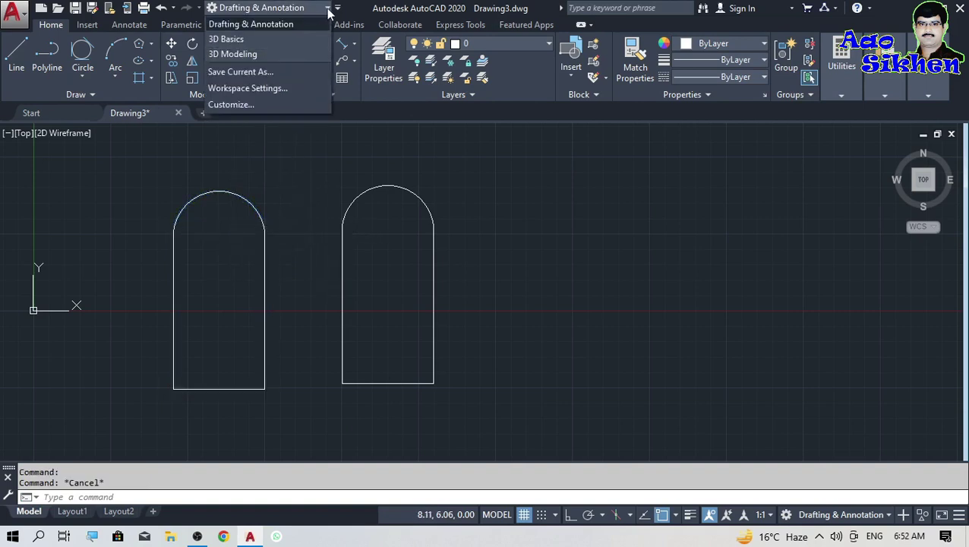
click(374, 187)
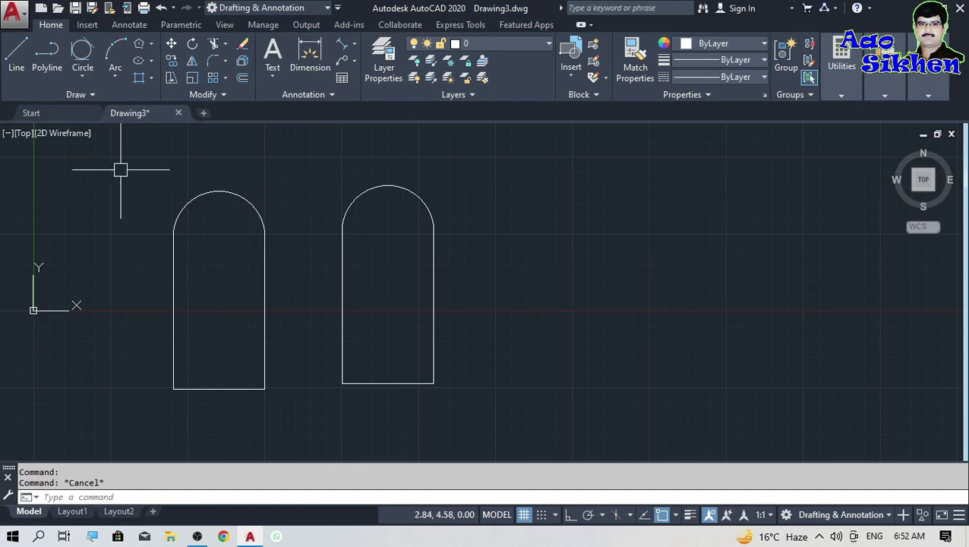
click(61, 135)
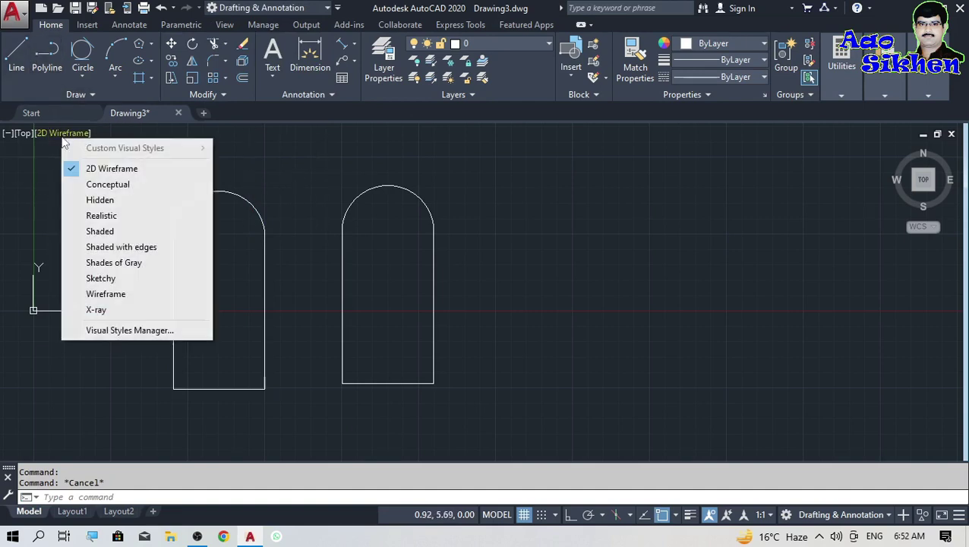
click(98, 233)
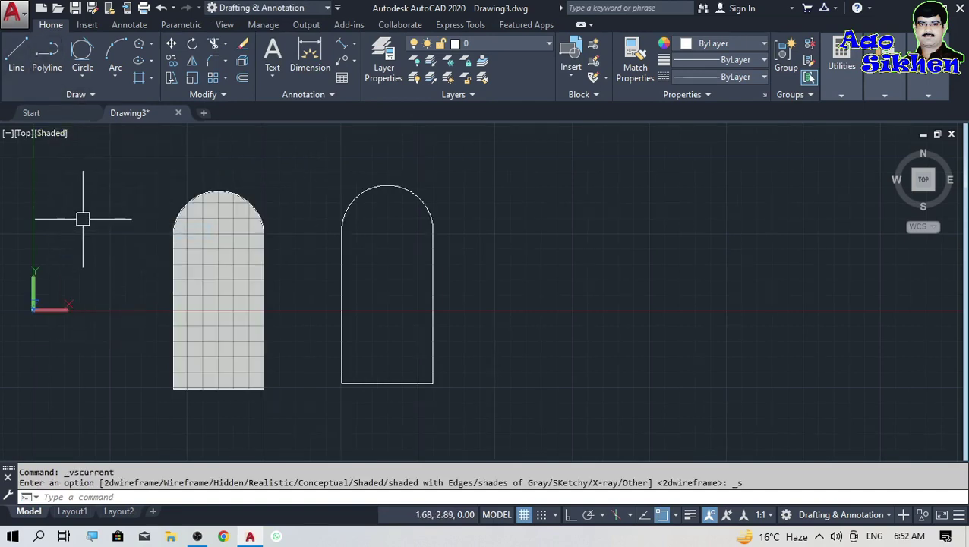
key(F7)
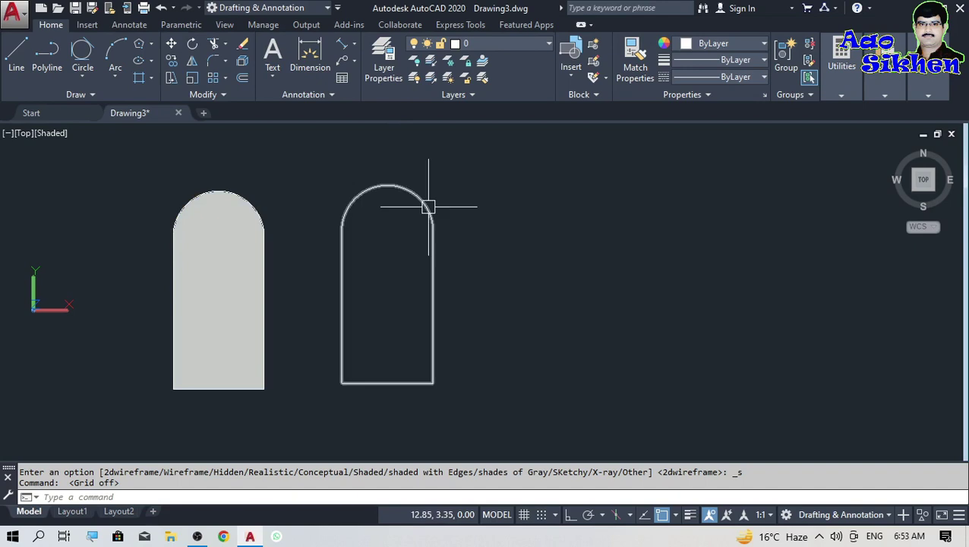
Step: List the object data of the shaded region to check its area and perimeter
click(240, 286)
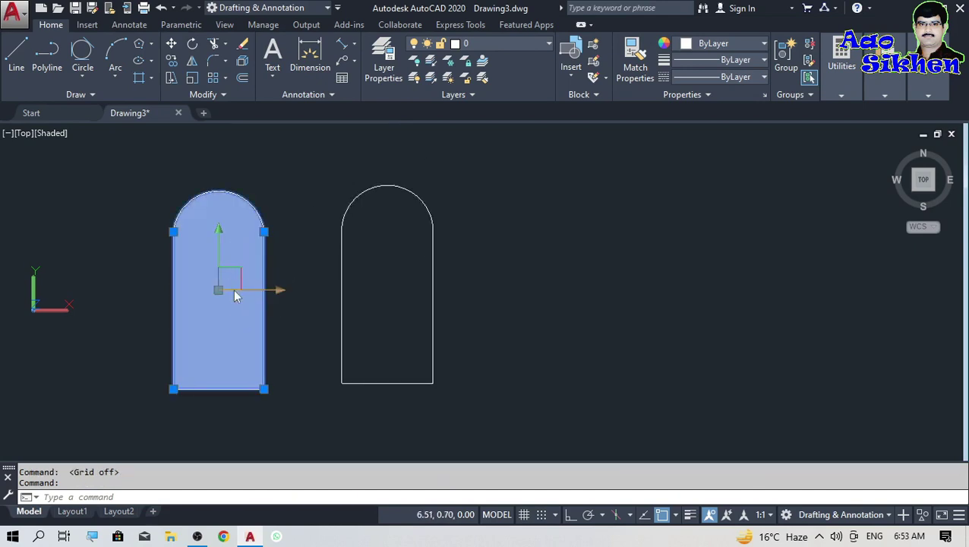
text(LI)
key(Return)
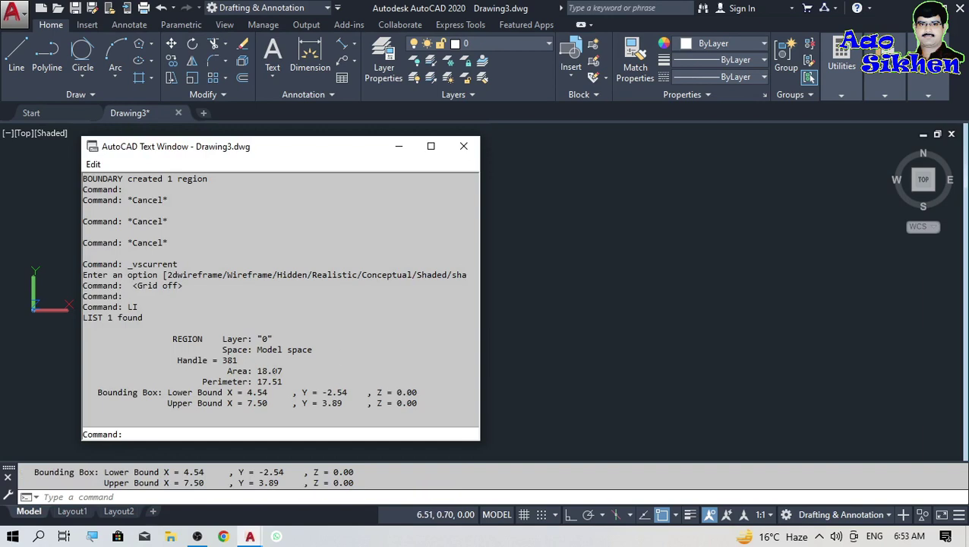
click(464, 146)
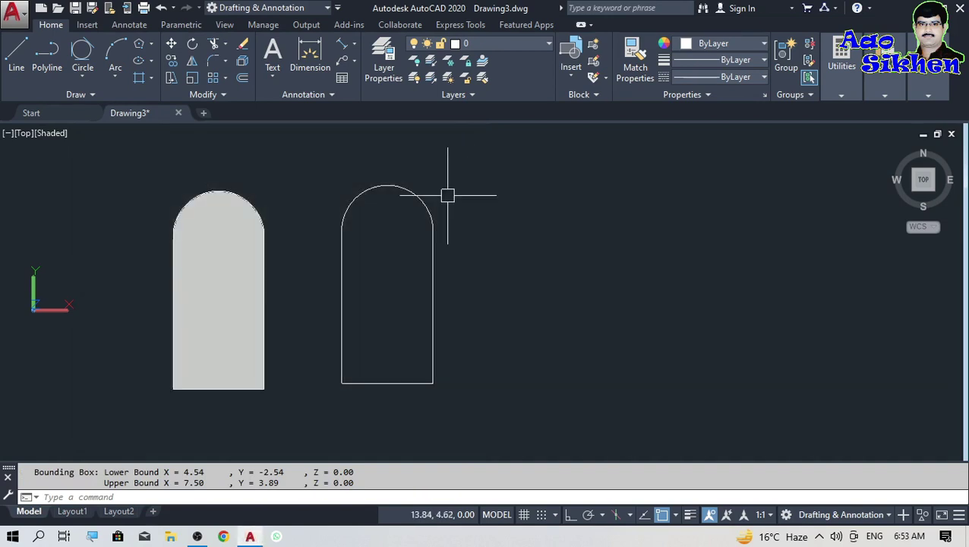
Step: List the object data of the unfilled boundary polyline to compare its area with the region's
click(396, 255)
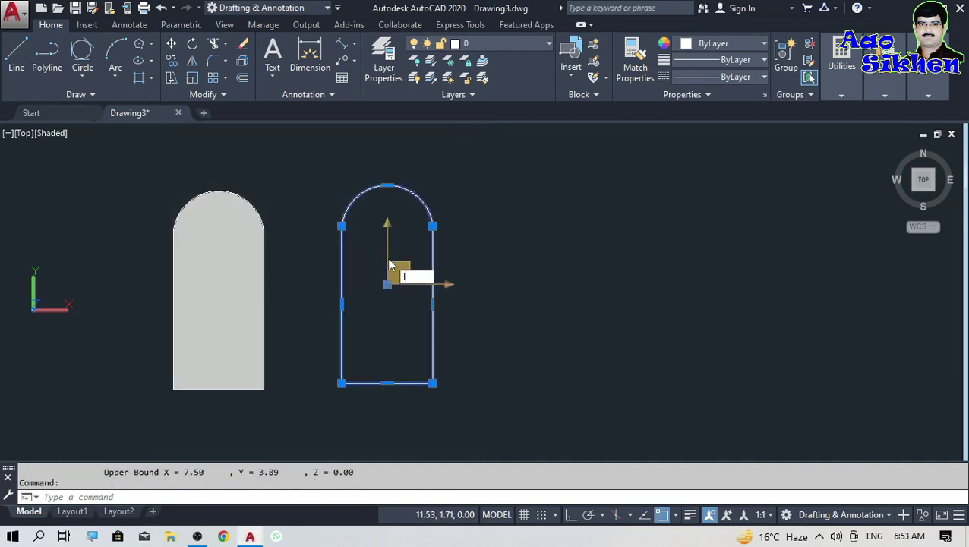
text(LI)
key(Return)
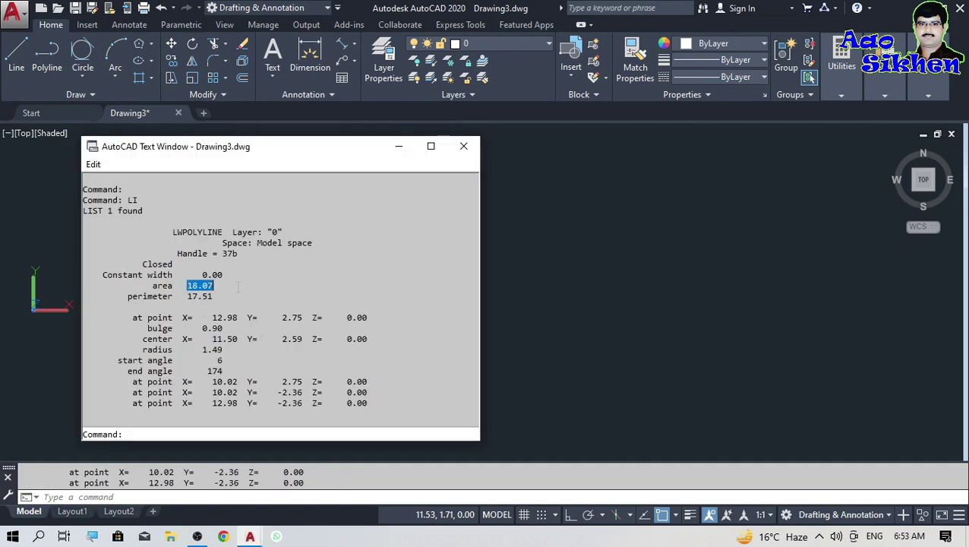
click(463, 146)
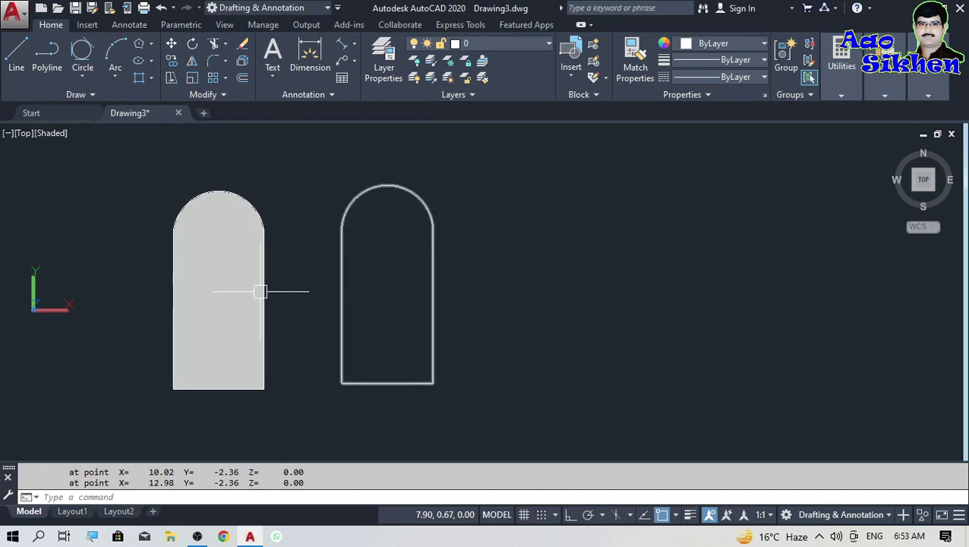
Step: Restore the 2D Wireframe visual style and erase both the region and the boundary polyline, keeping the original arched outline
click(58, 137)
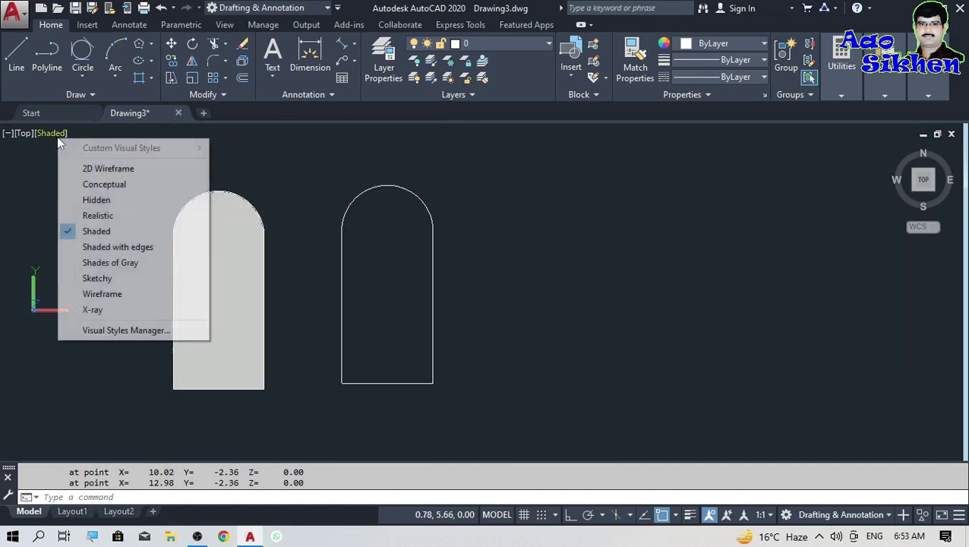
click(85, 167)
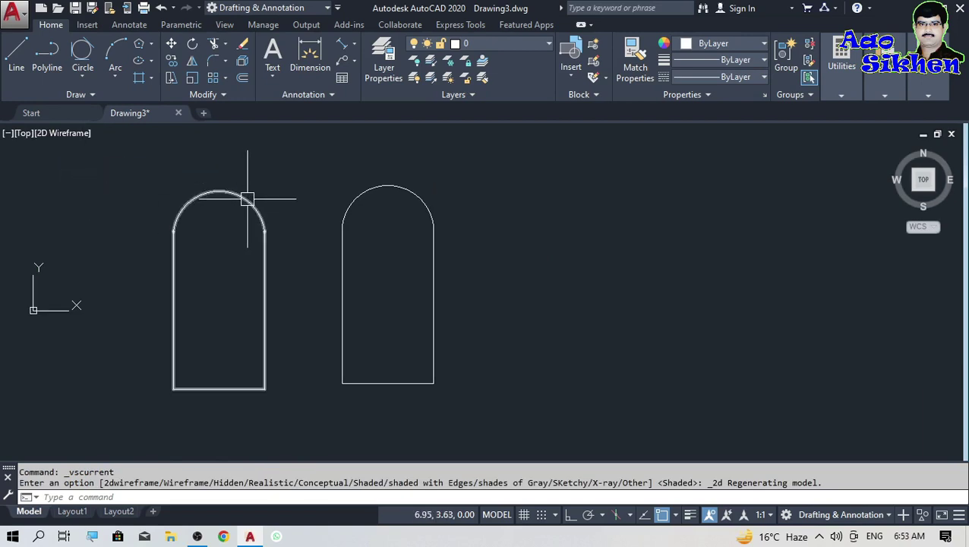
click(258, 225)
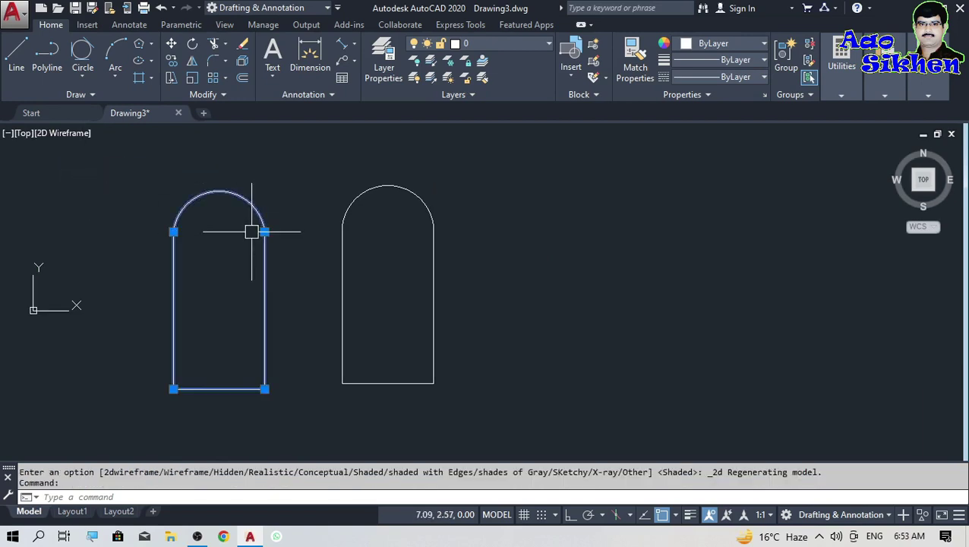
key(Delete)
click(313, 168)
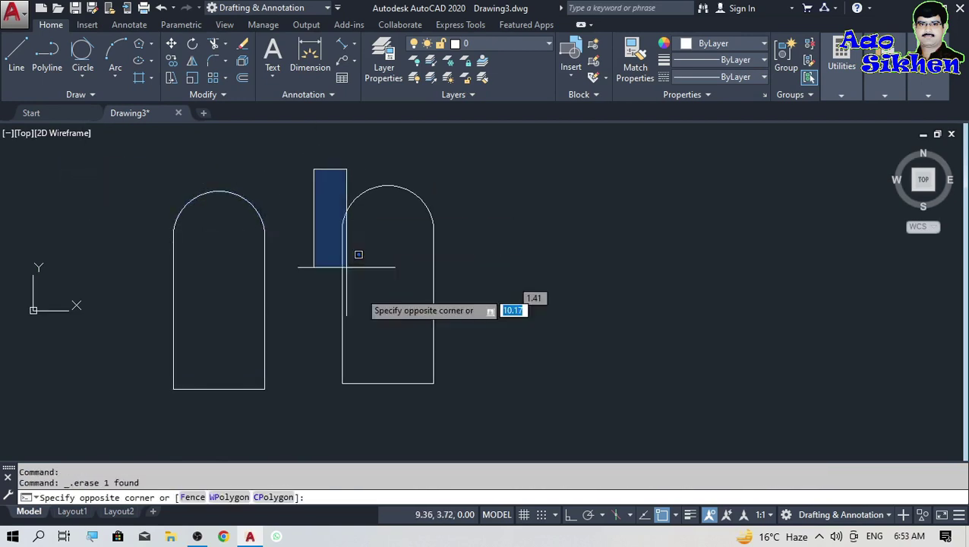
click(465, 400)
key(Delete)
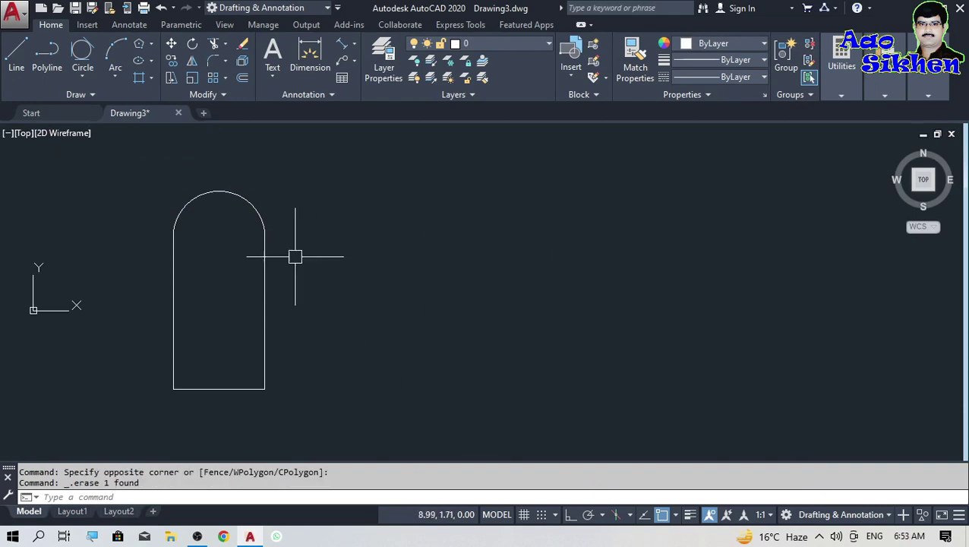
click(90, 98)
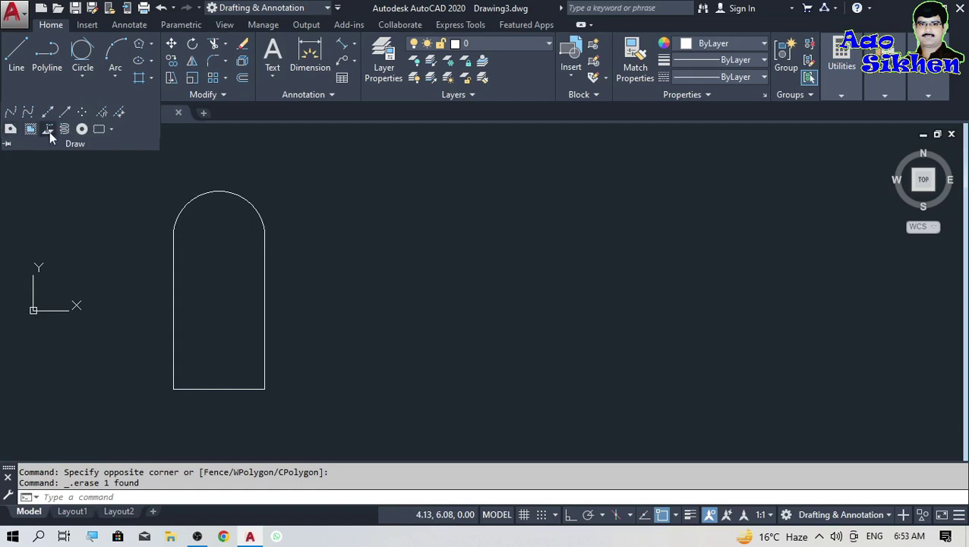
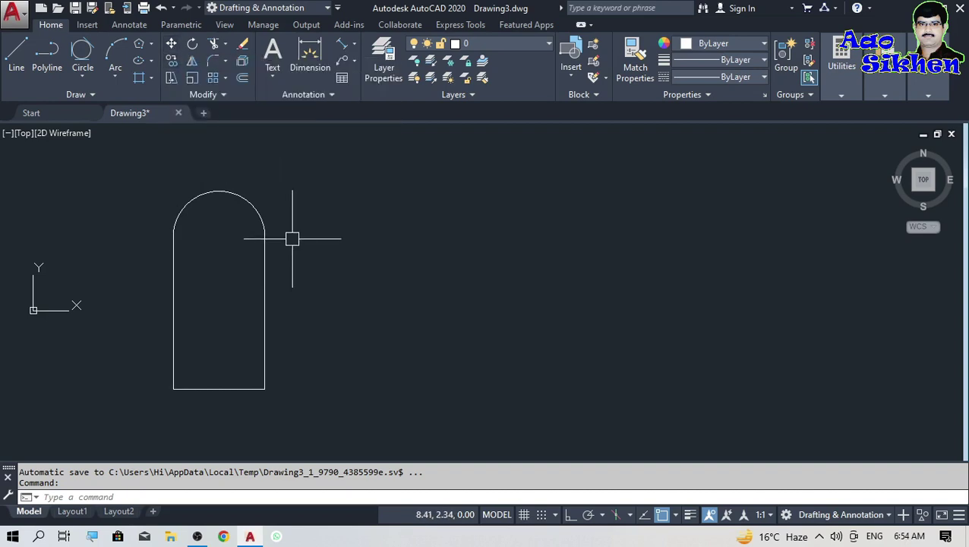
key(Return)
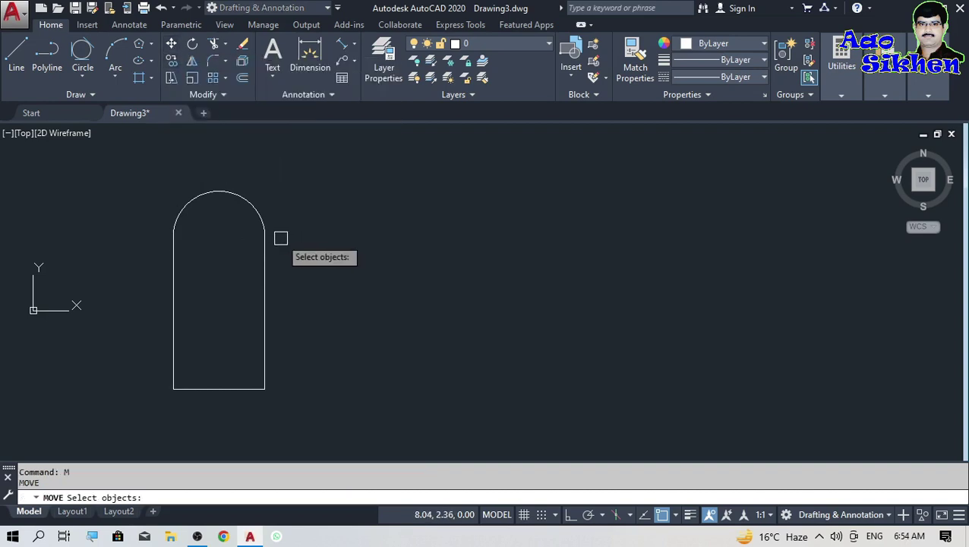
click(301, 183)
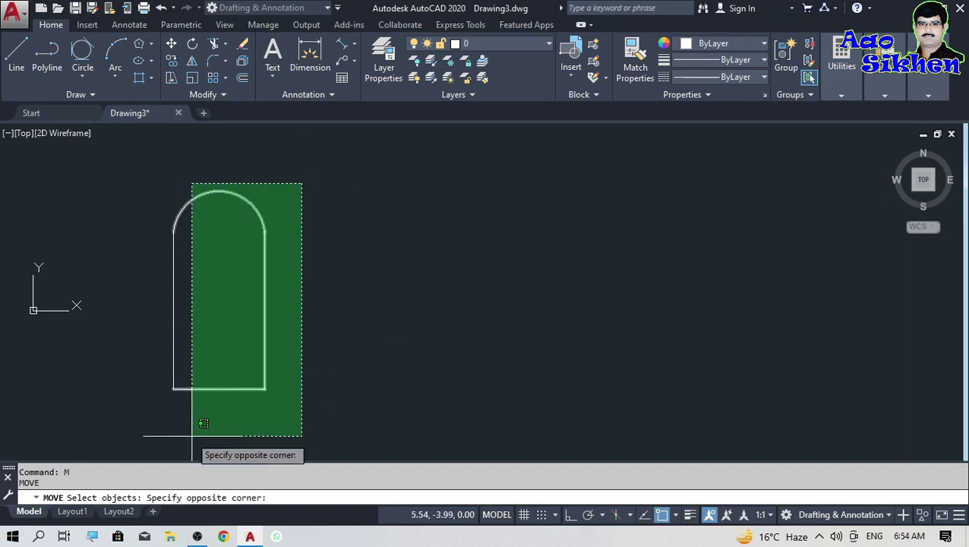
click(191, 436)
key(Return)
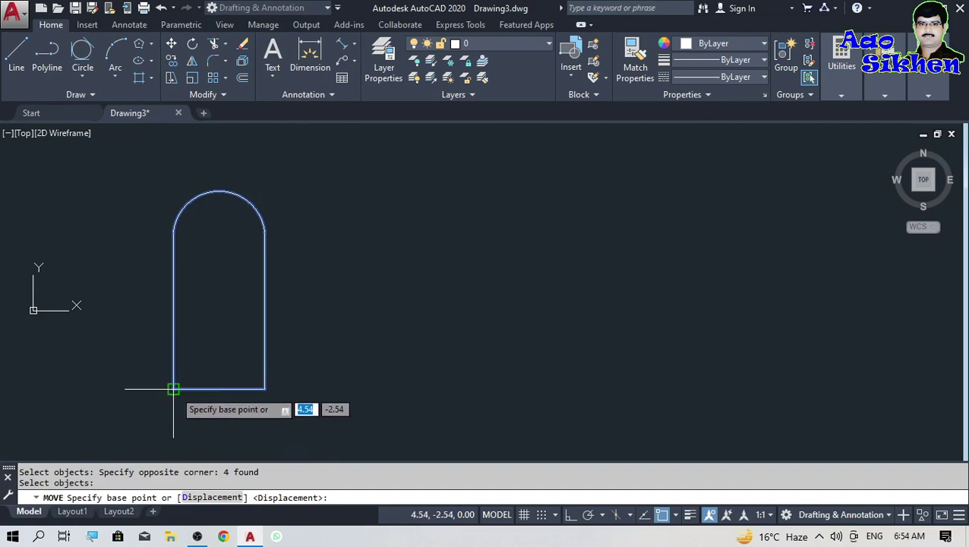
key(Escape)
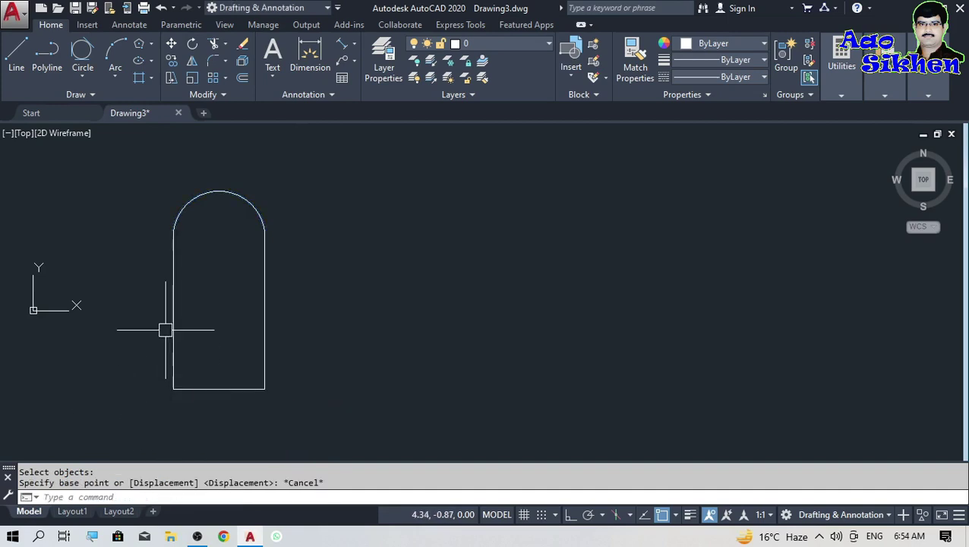
click(160, 164)
click(141, 221)
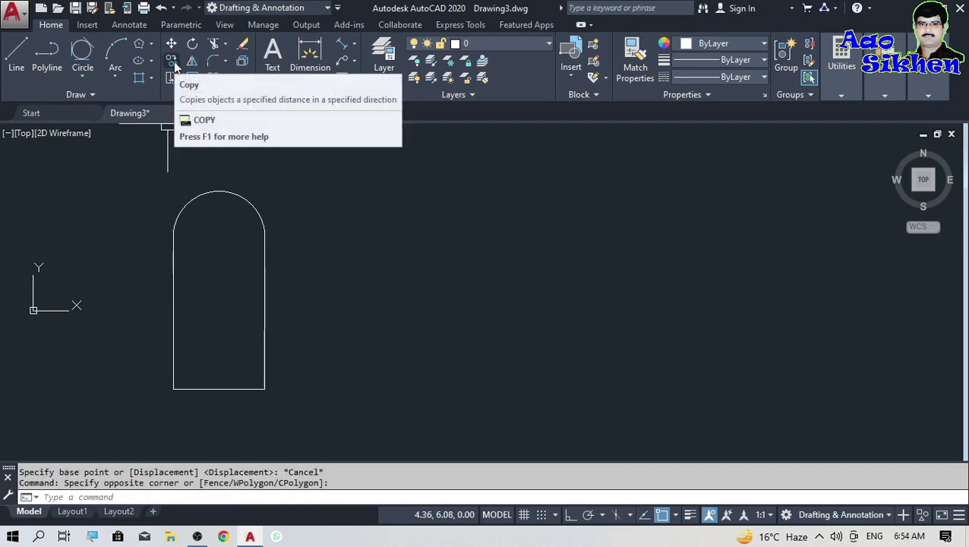
Step: Copy the whole arched shape from its lower-left corner, placing one copy in the empty area to its right and slightly higher
text(CP)
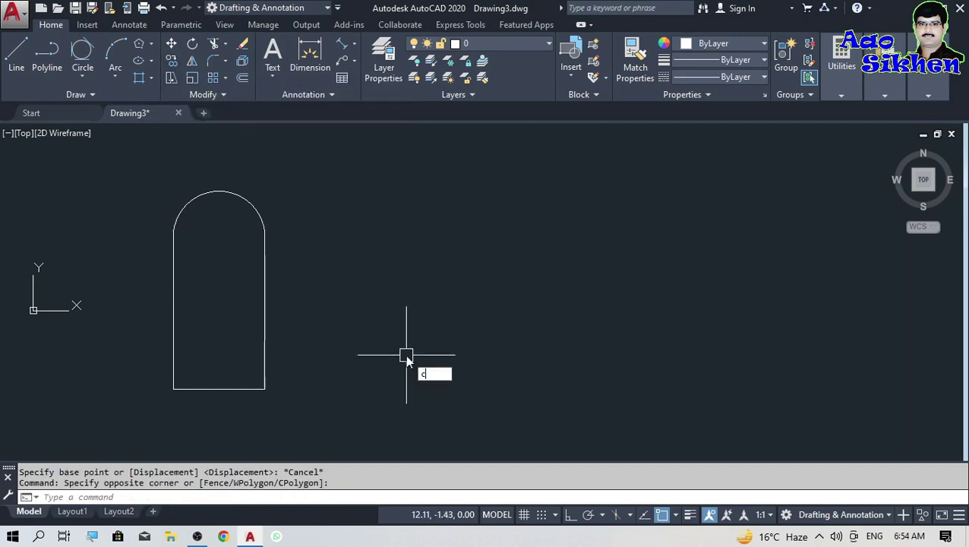
key(Return)
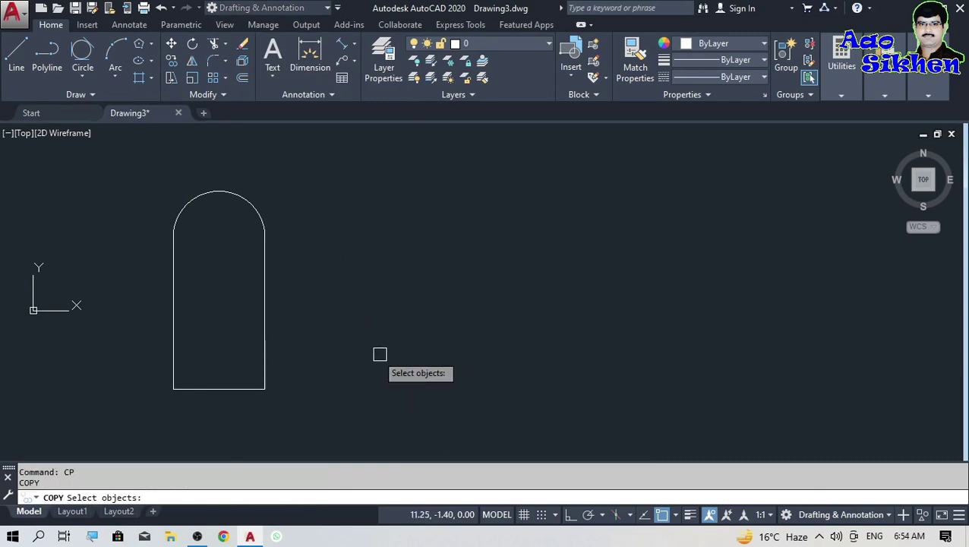
click(296, 174)
click(129, 409)
key(Return)
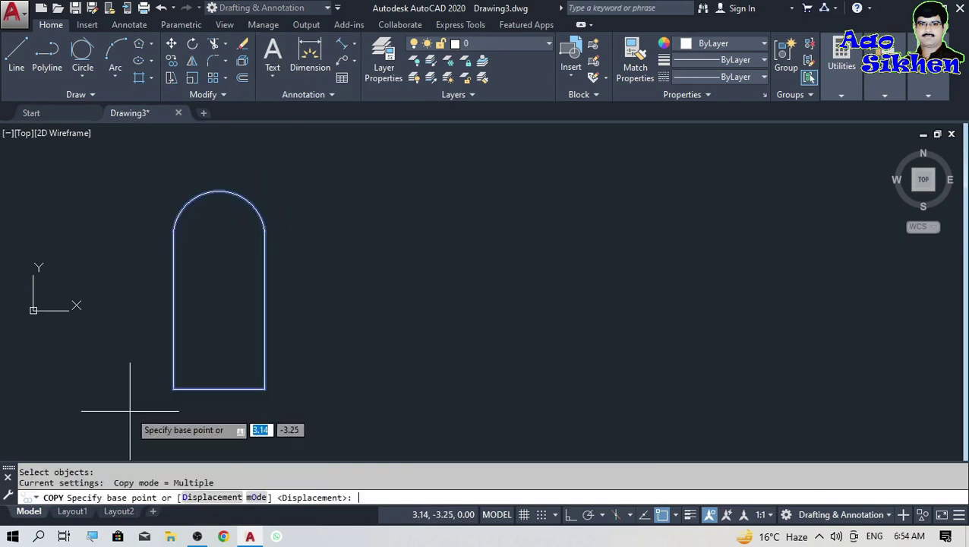
click(173, 389)
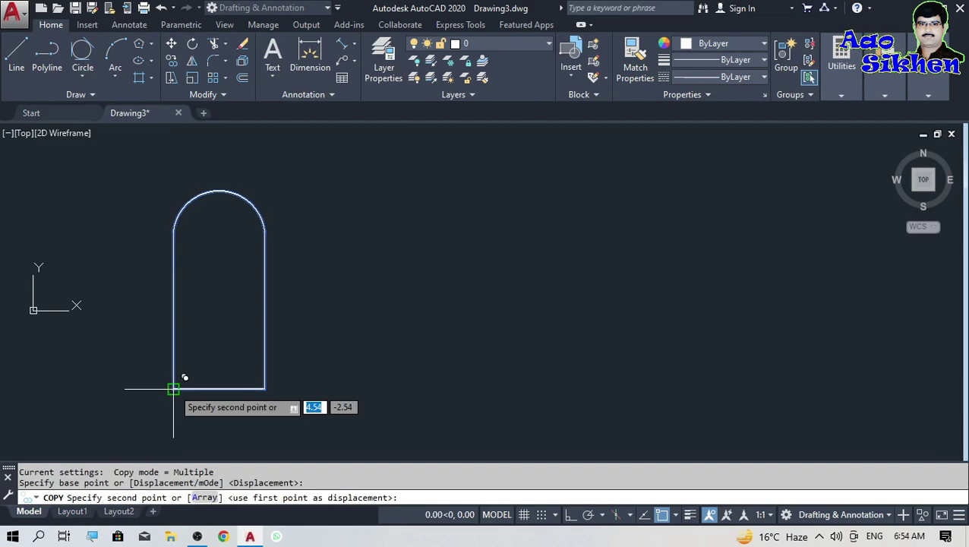
click(404, 337)
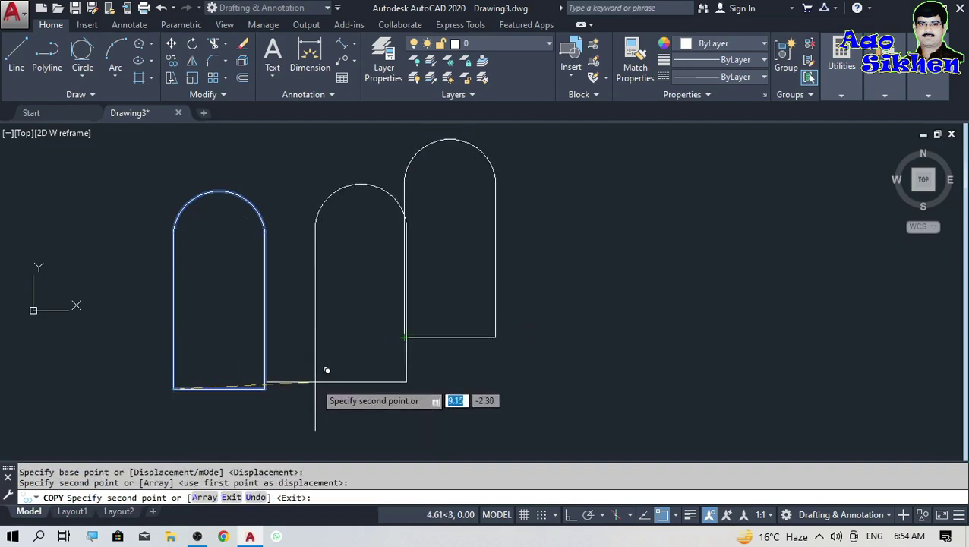
key(Escape)
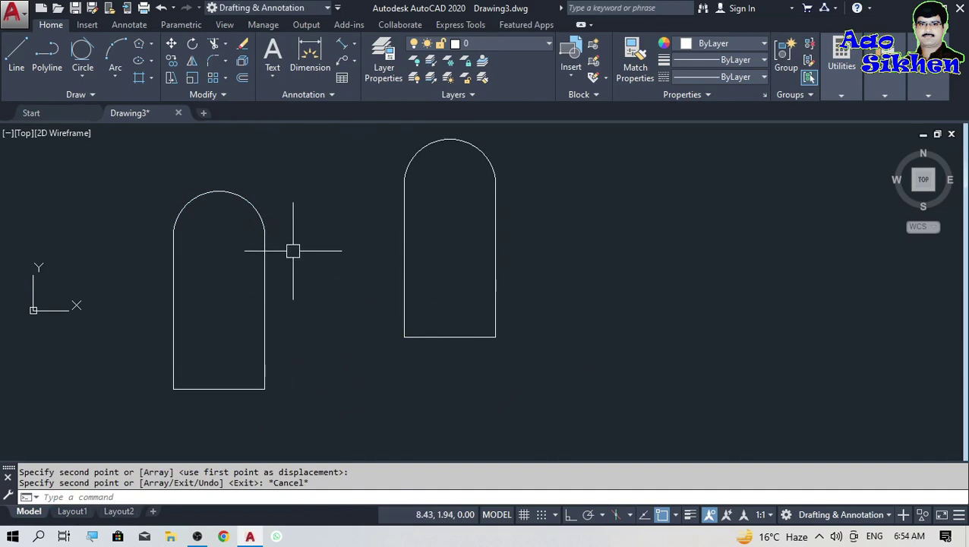
Step: Try moving the original arched shape from its arc's top midpoint to the midpoint of the copy's bottom edge, and undo the move
click(173, 47)
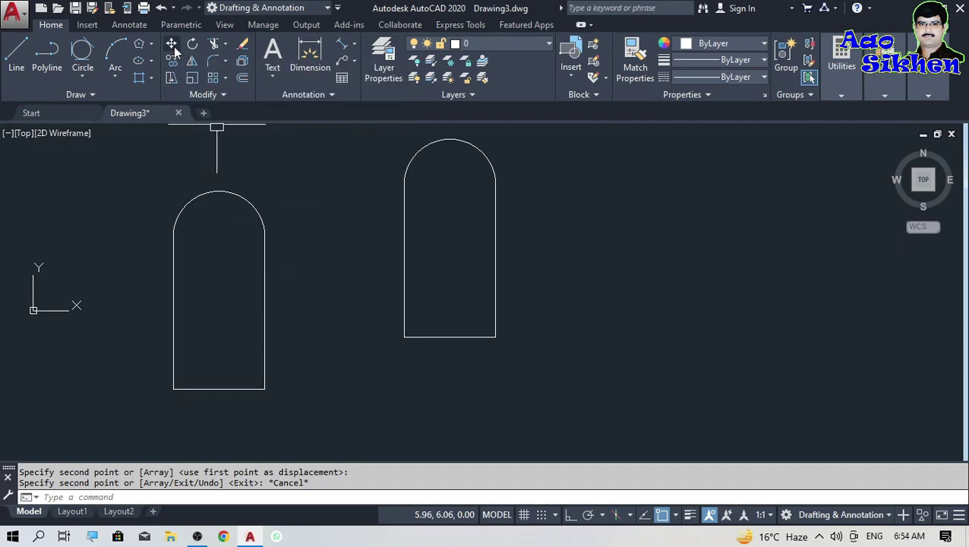
click(302, 165)
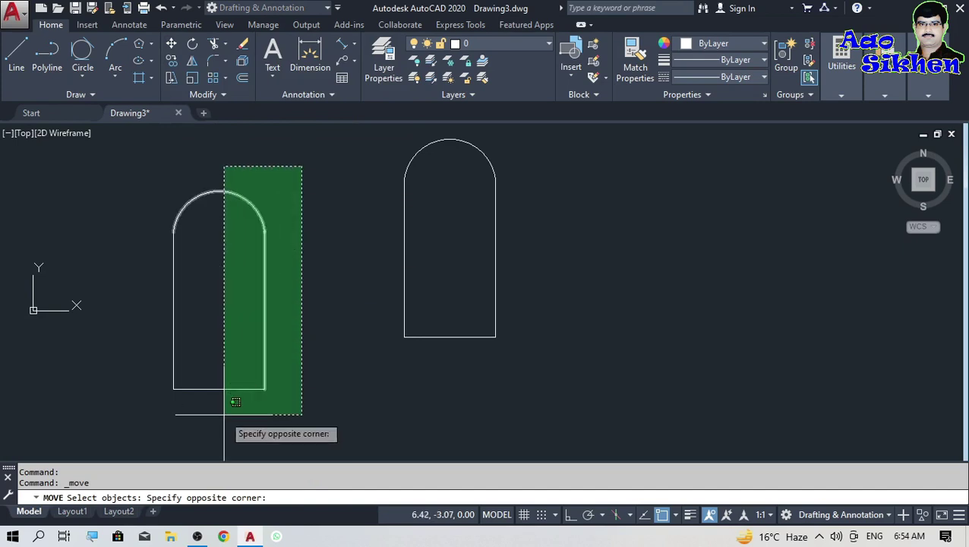
click(150, 416)
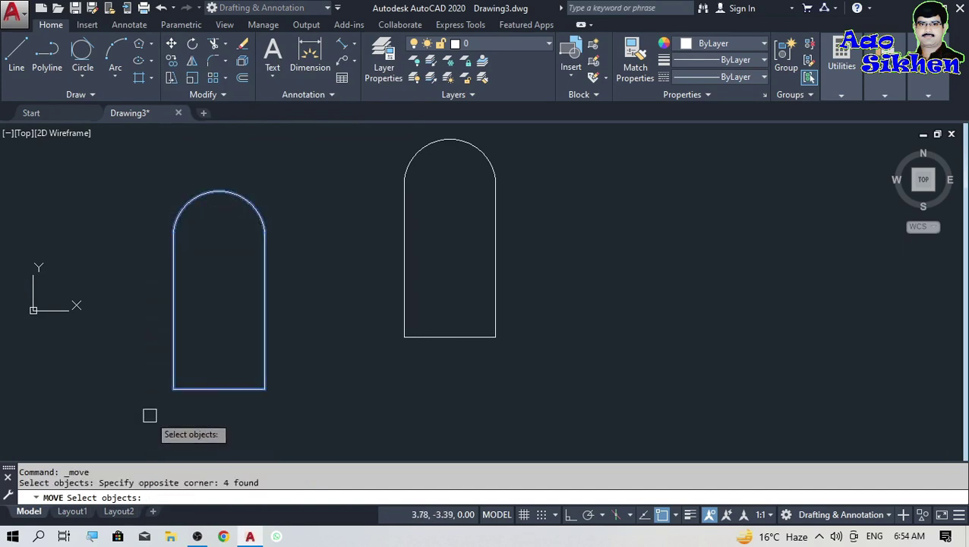
key(Return)
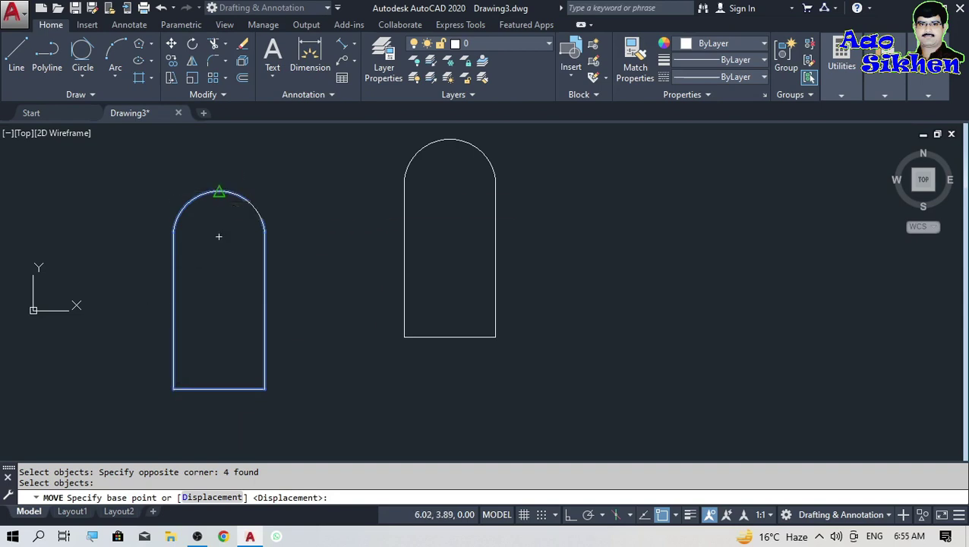
click(218, 192)
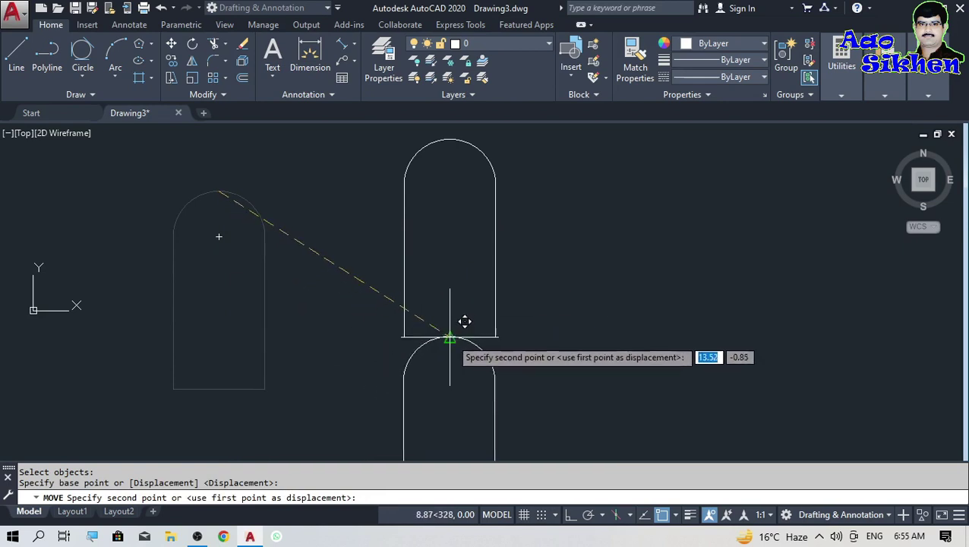
click(450, 336)
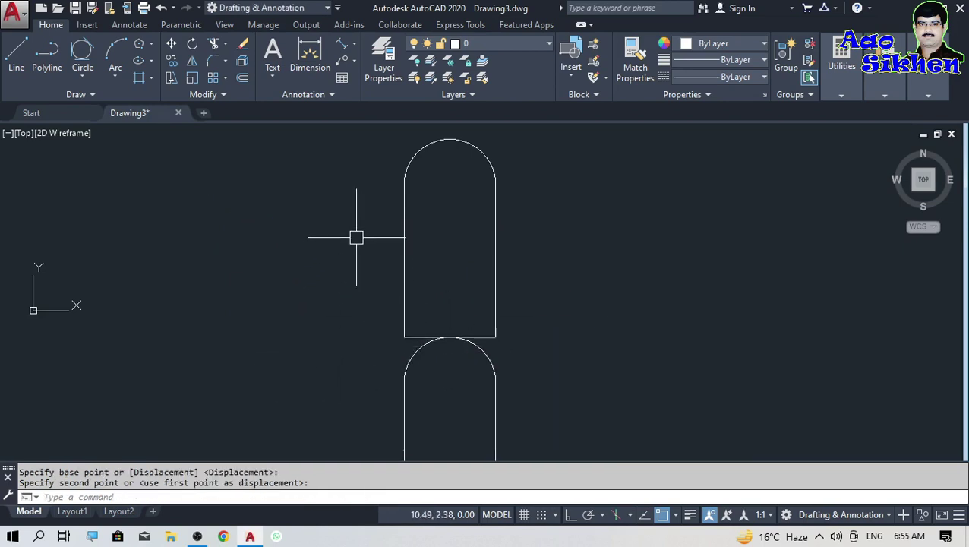
key(ctrl+z)
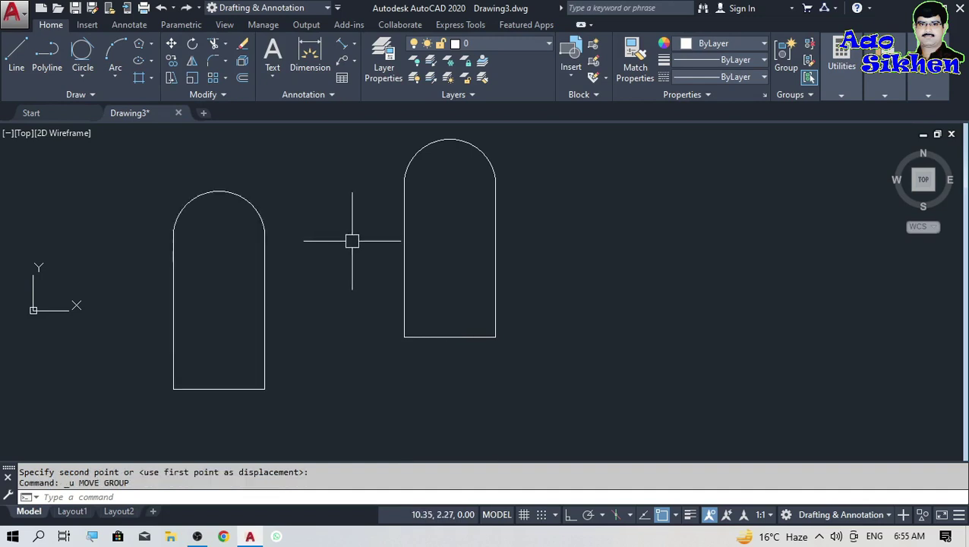
Step: Erase the copied arched shape on the right, keeping only the original
click(379, 125)
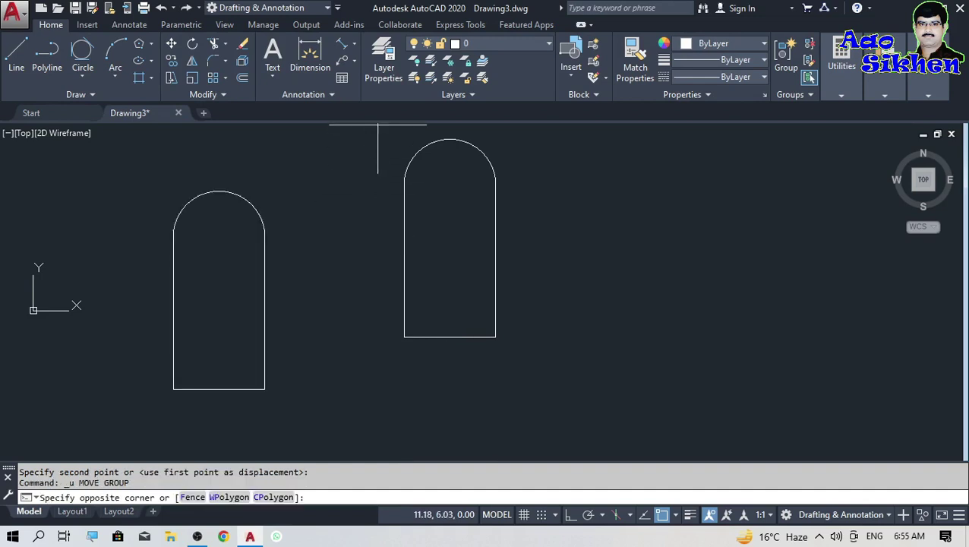
click(512, 359)
key(Delete)
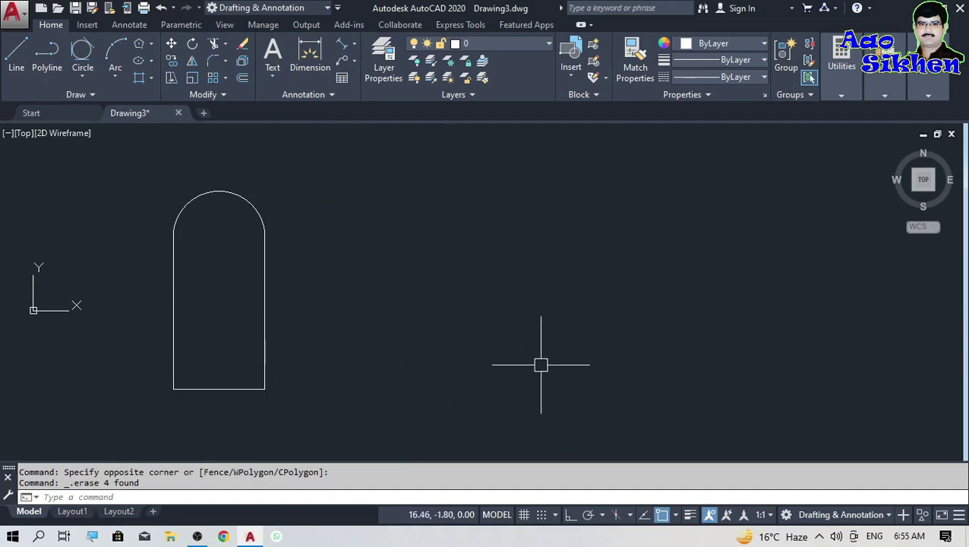
click(308, 156)
click(341, 201)
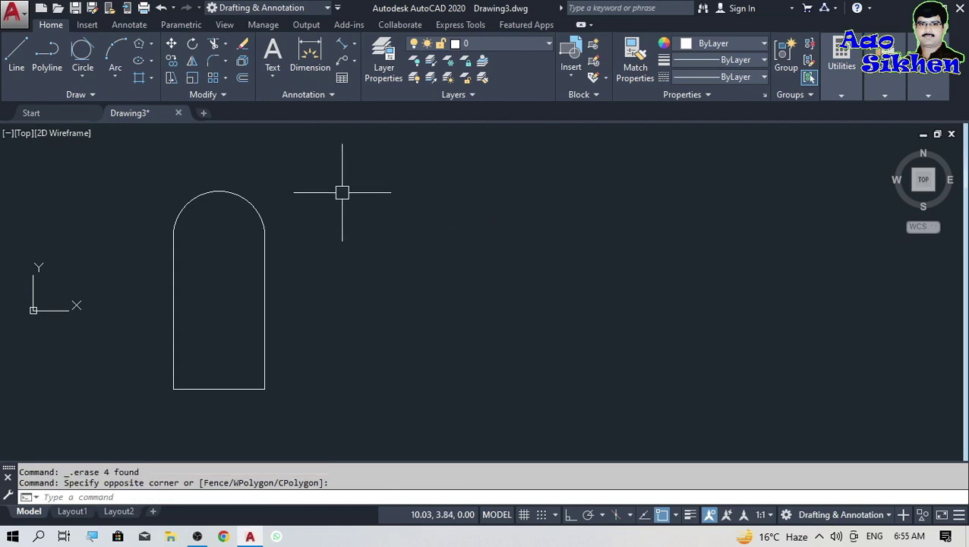
Step: Copy the arched shape from its lower-left corner three times, side by side to the right, and undo the copies
text(cp)
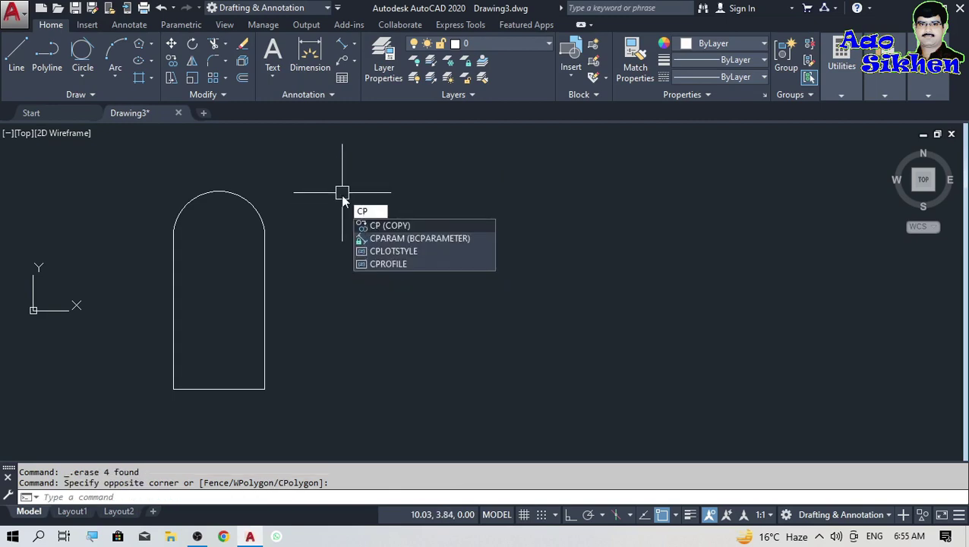
key(Return)
click(339, 164)
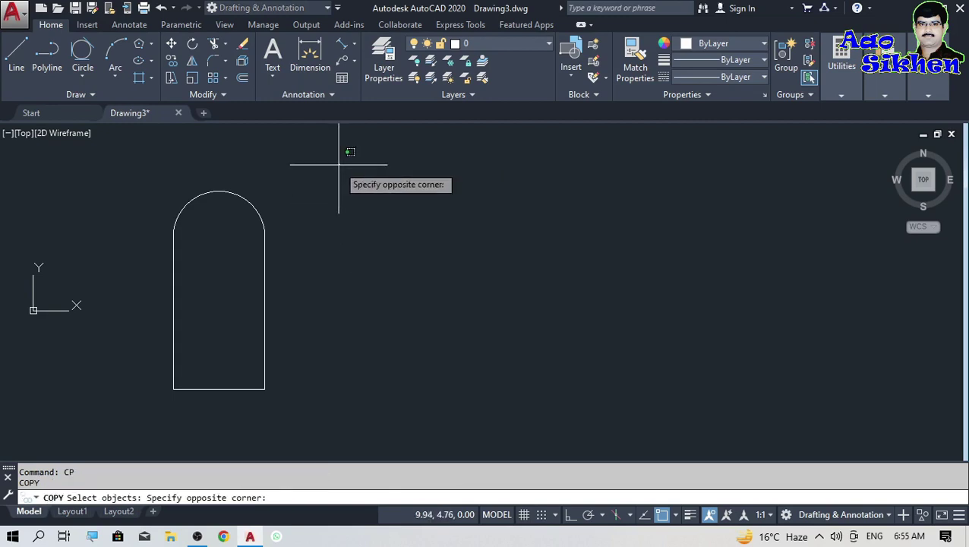
click(163, 404)
key(Return)
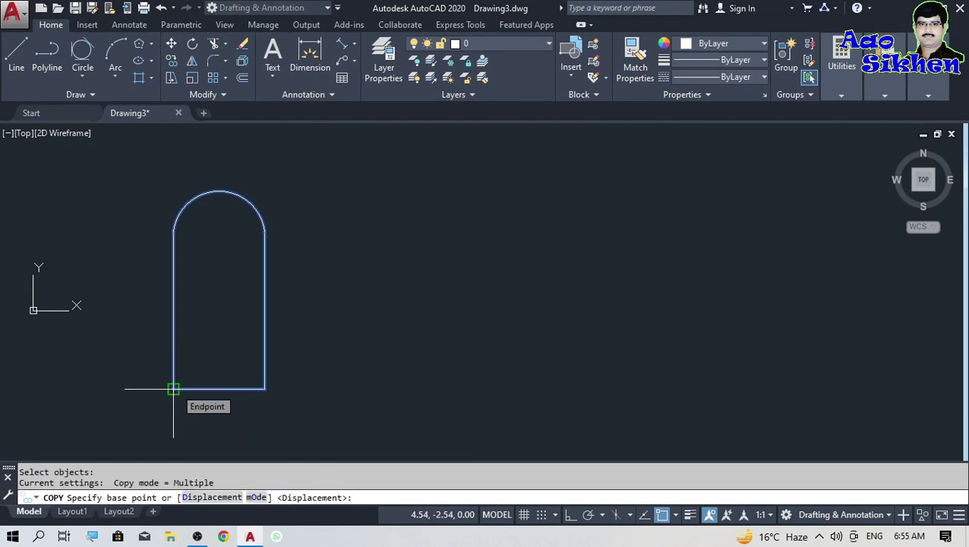
click(173, 389)
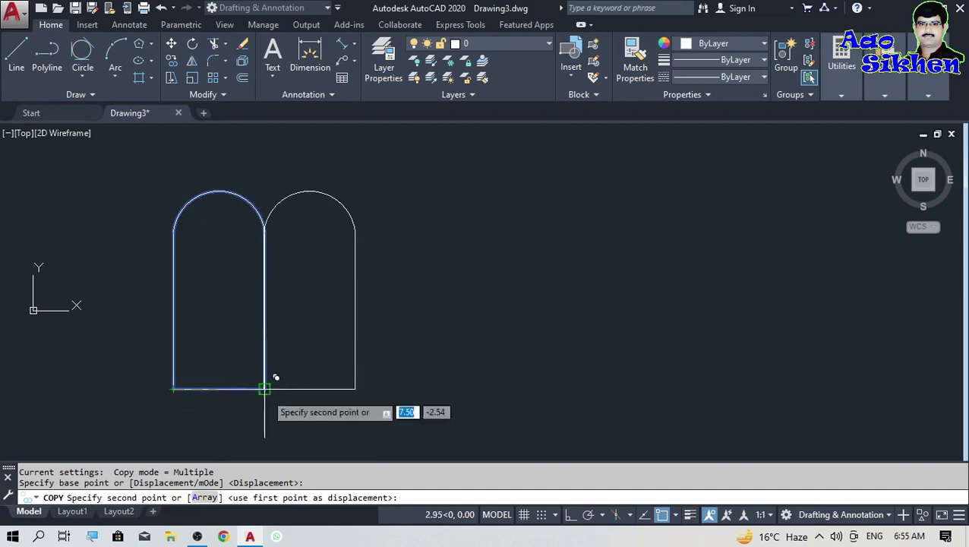
click(264, 389)
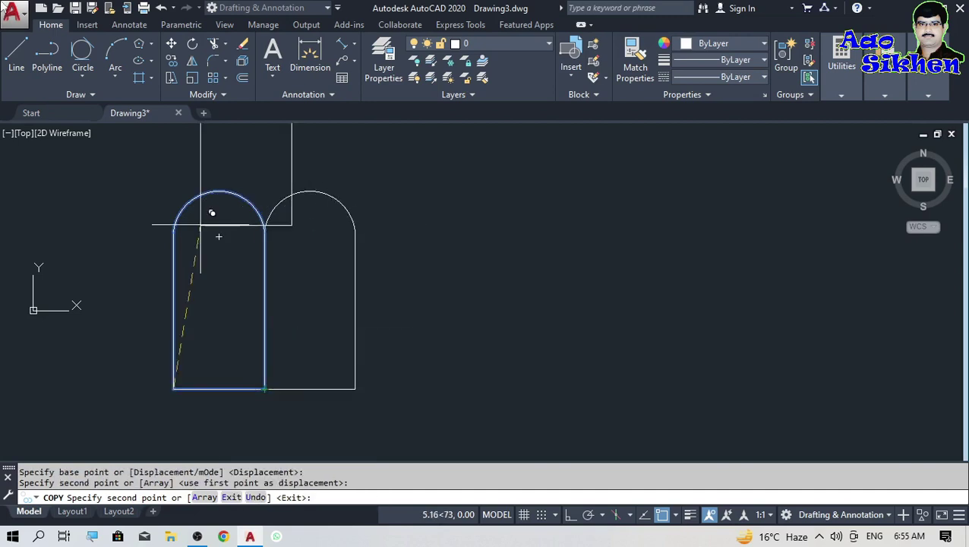
click(357, 389)
click(446, 389)
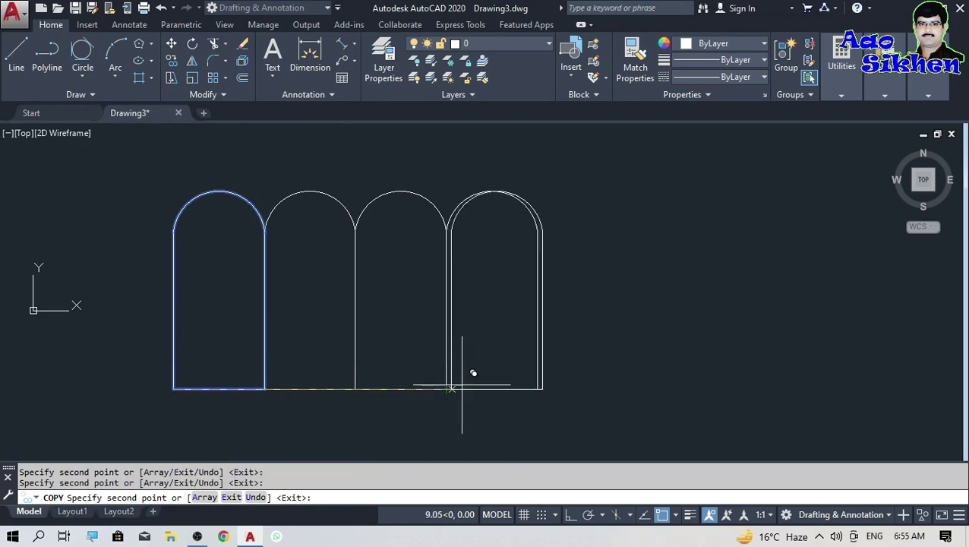
key(Escape)
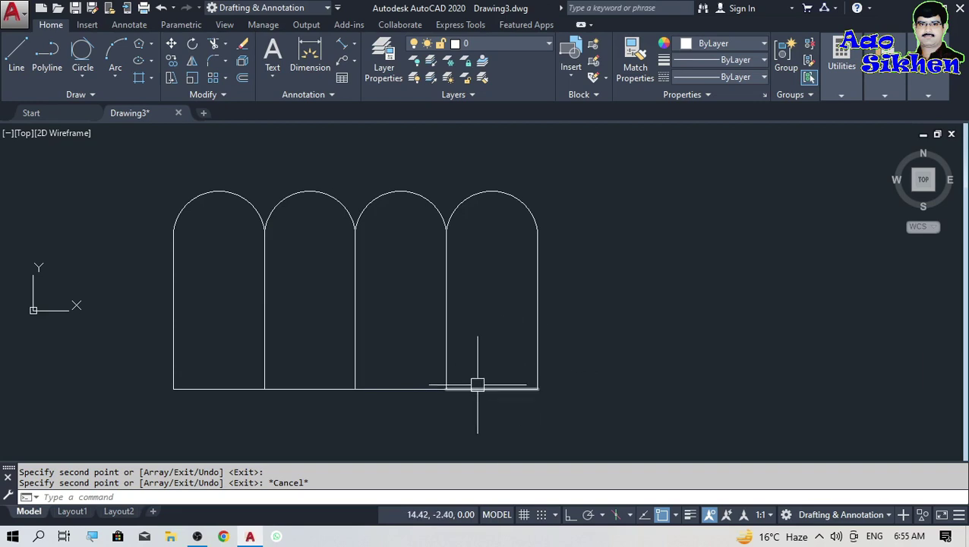
mouse_move(477, 385)
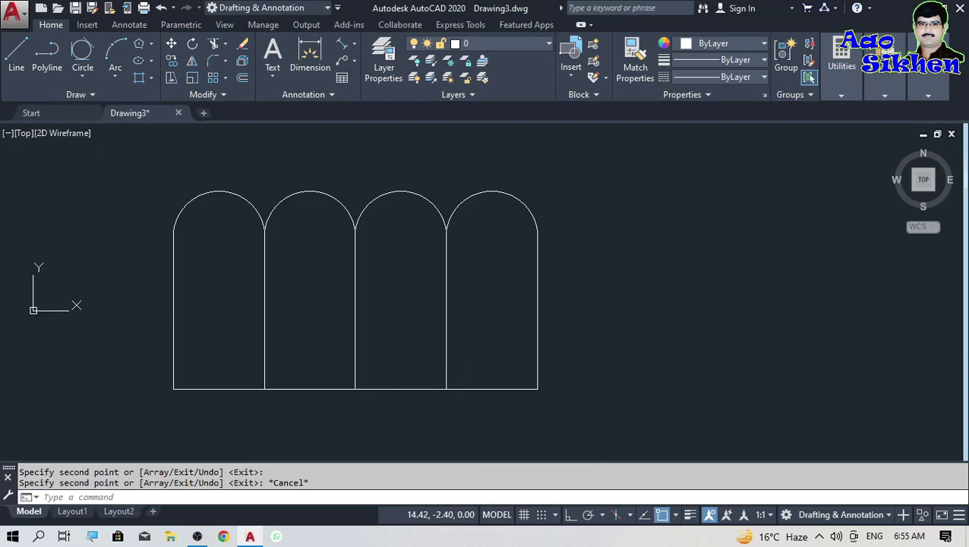
key(ctrl+z)
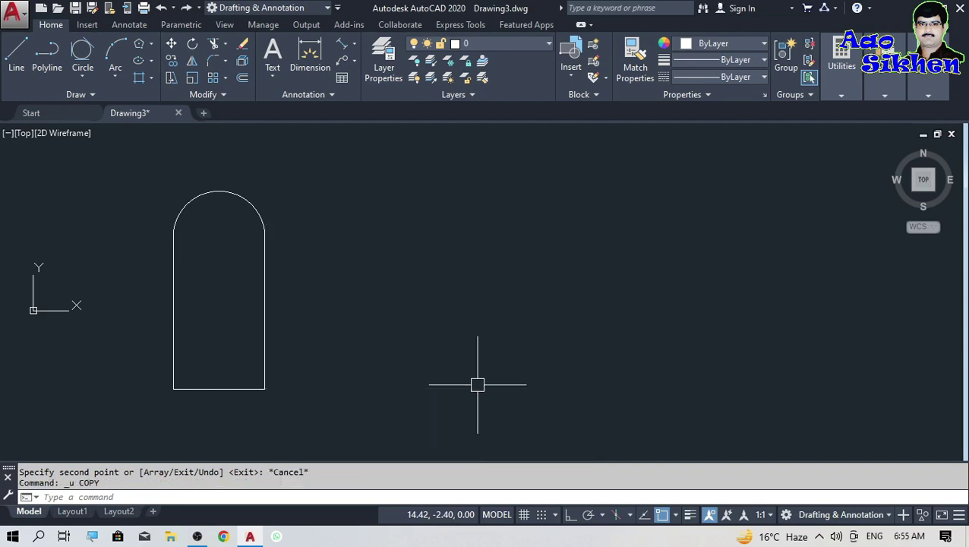
Step: Copy the arched shape using a base point in empty space to its right, placing two freehand copies beside the original
click(322, 171)
click(152, 408)
text(c)
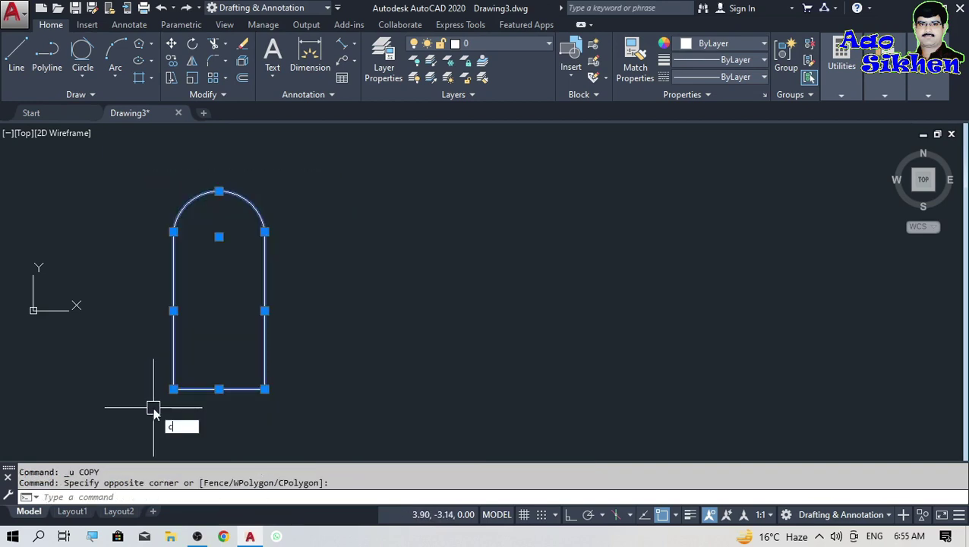
text(o)
key(Return)
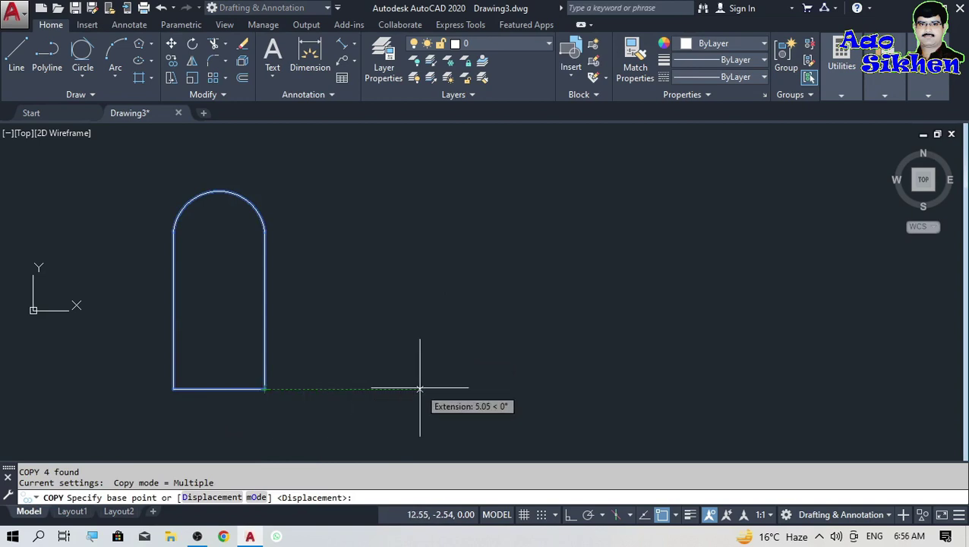
click(368, 389)
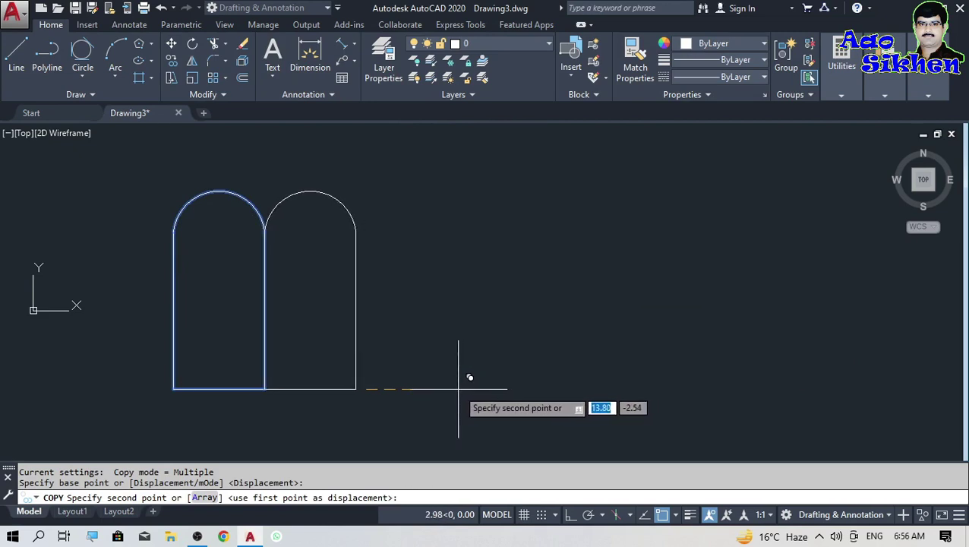
click(509, 369)
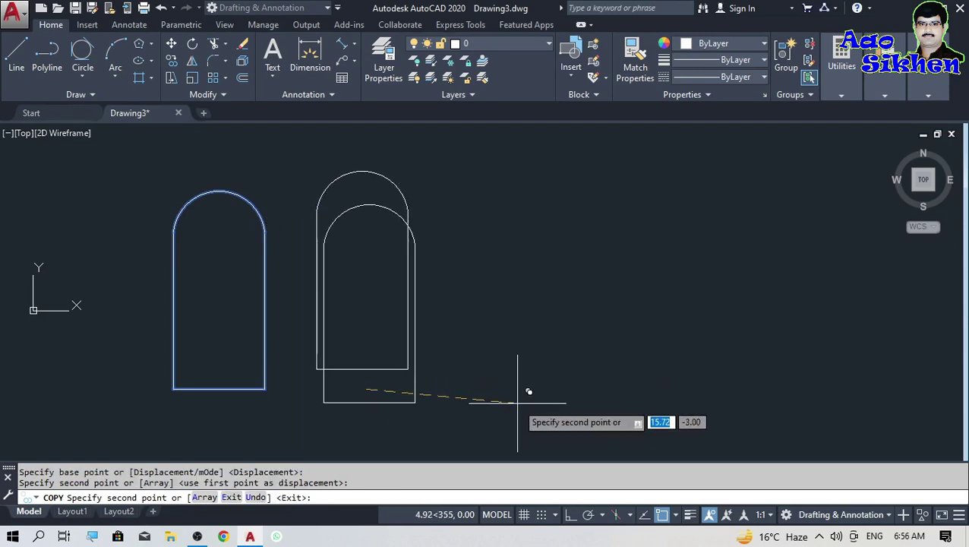
key(Escape)
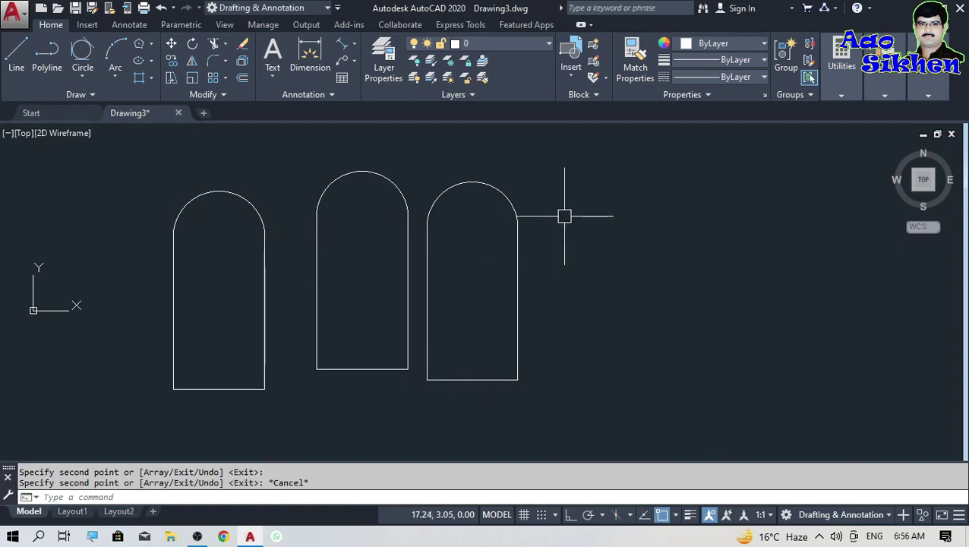
Step: Erase the two arched copies to the right of the original shape
click(305, 143)
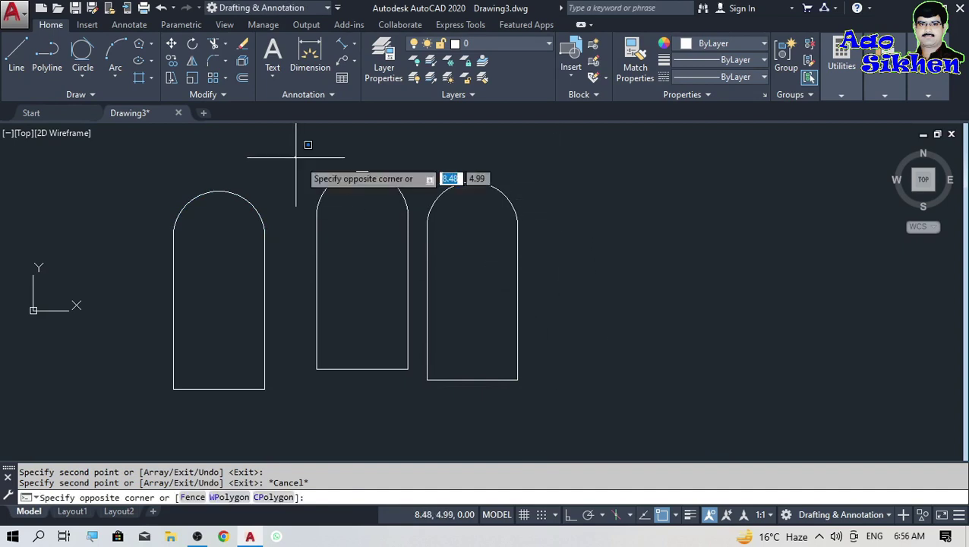
click(538, 398)
key(Delete)
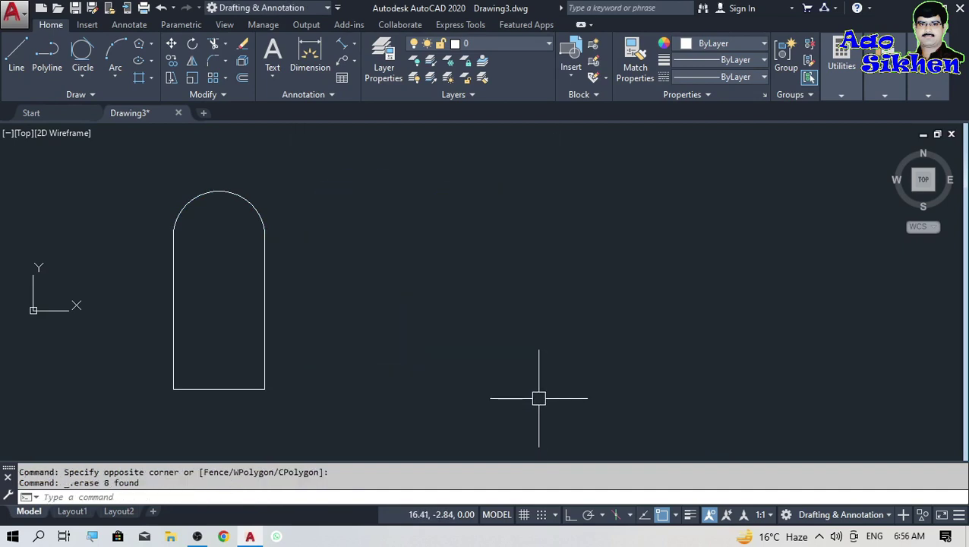
Step: Draw a freehand rectangle in the empty area to the right of the arched shape
click(170, 81)
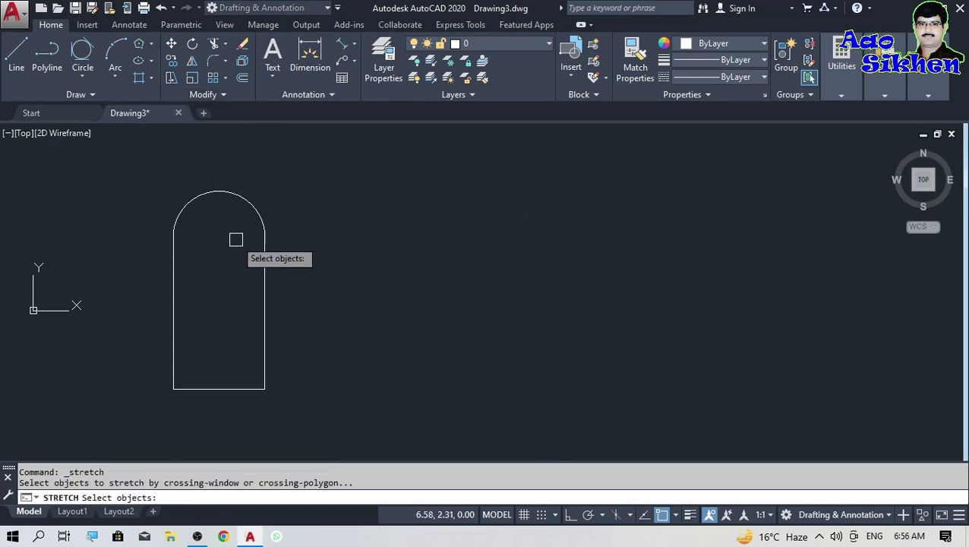
key(Escape)
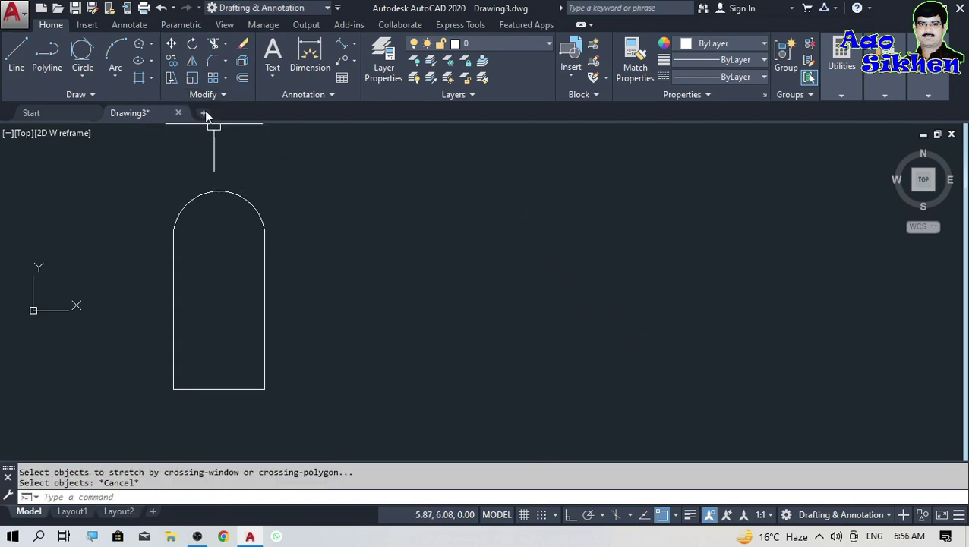
click(150, 45)
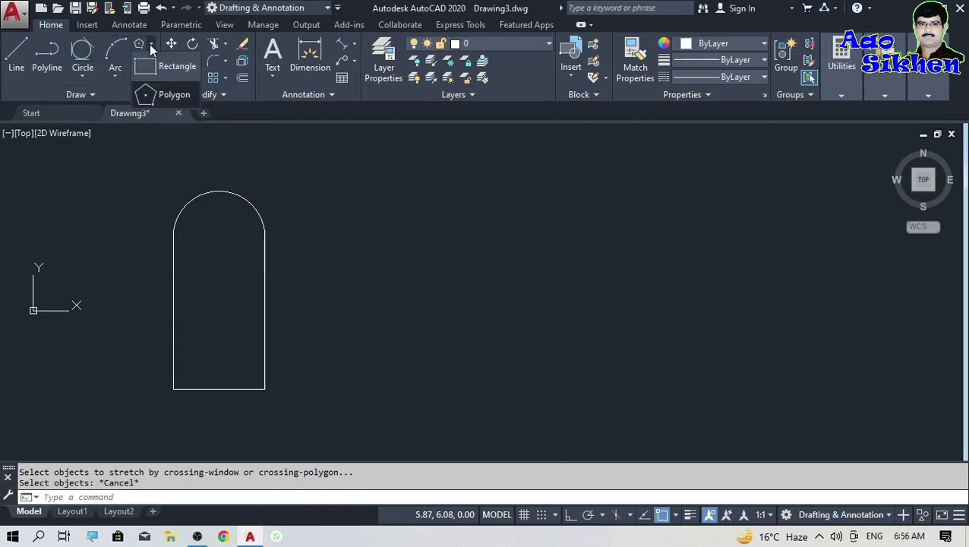
click(163, 65)
click(360, 209)
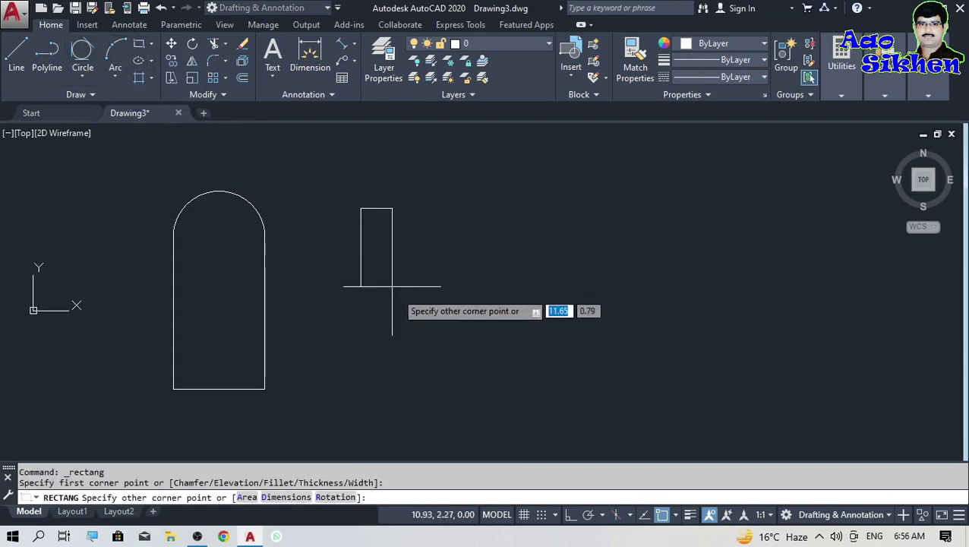
click(472, 332)
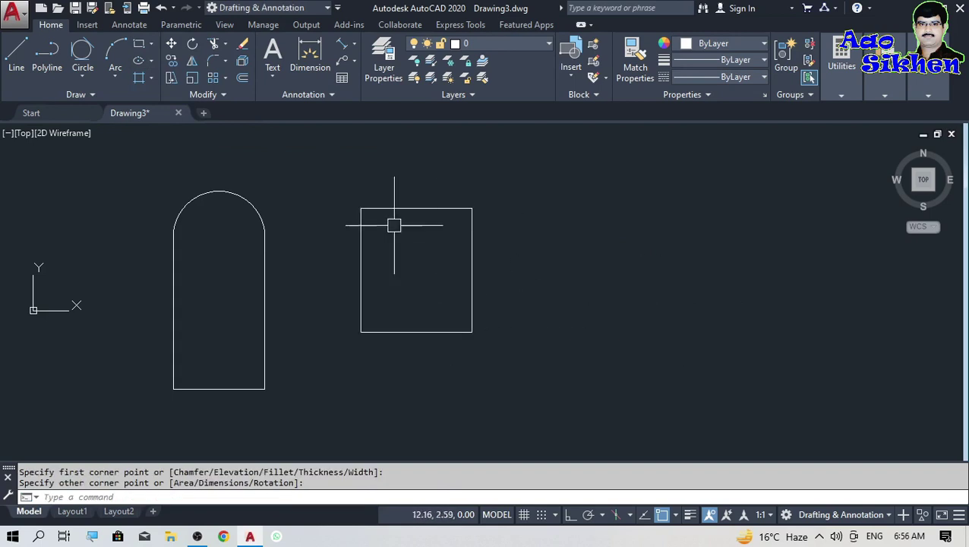
Step: Stretch the rectangle's right side freehand to the right, using a base point in empty space below its lower-right corner
click(173, 76)
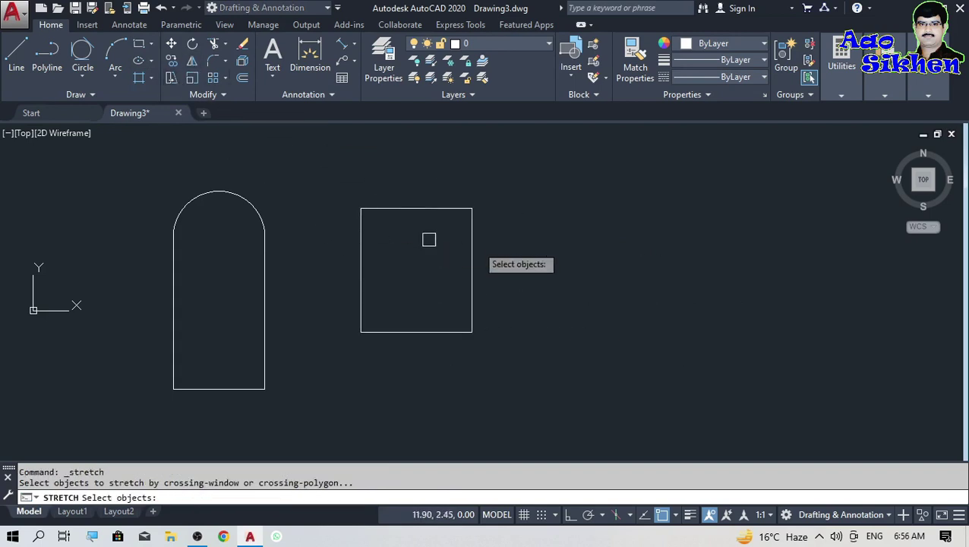
click(521, 176)
click(438, 343)
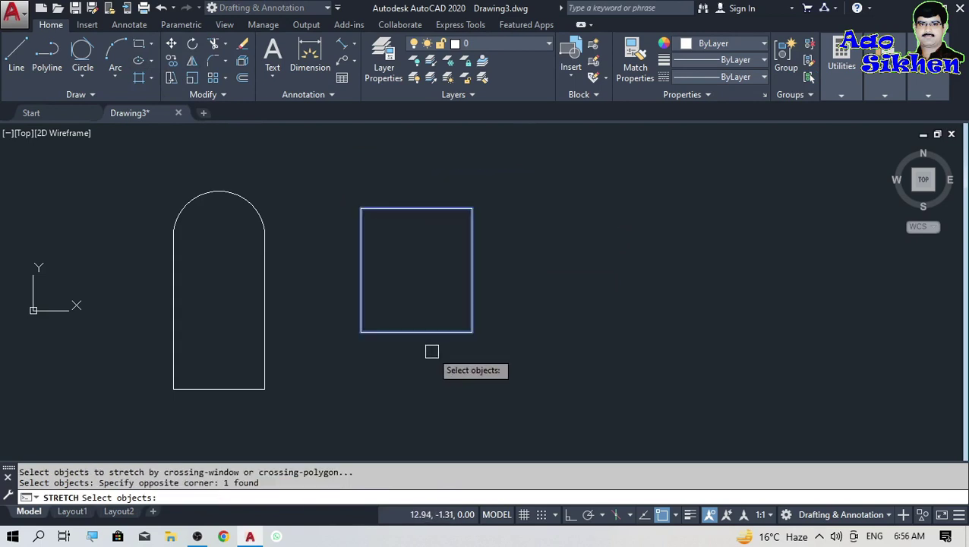
key(Return)
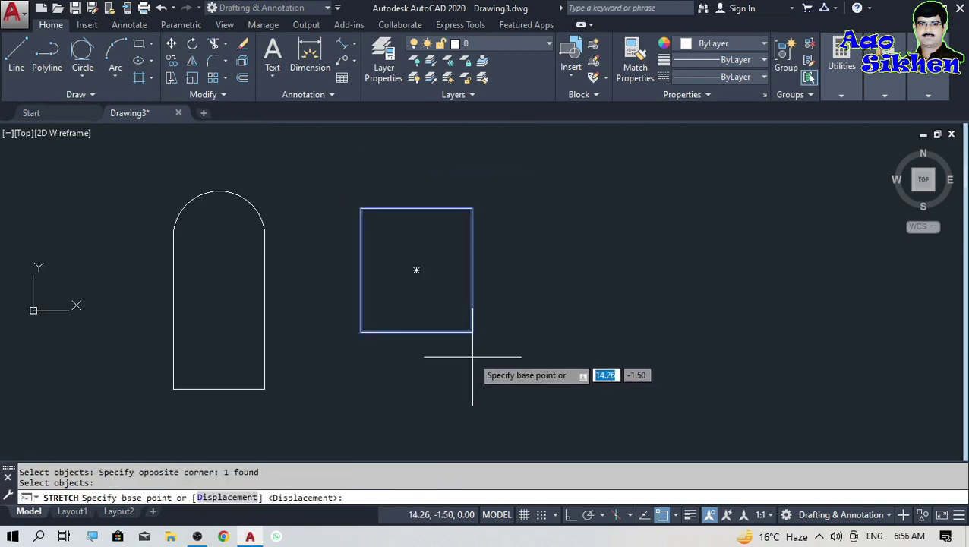
click(470, 361)
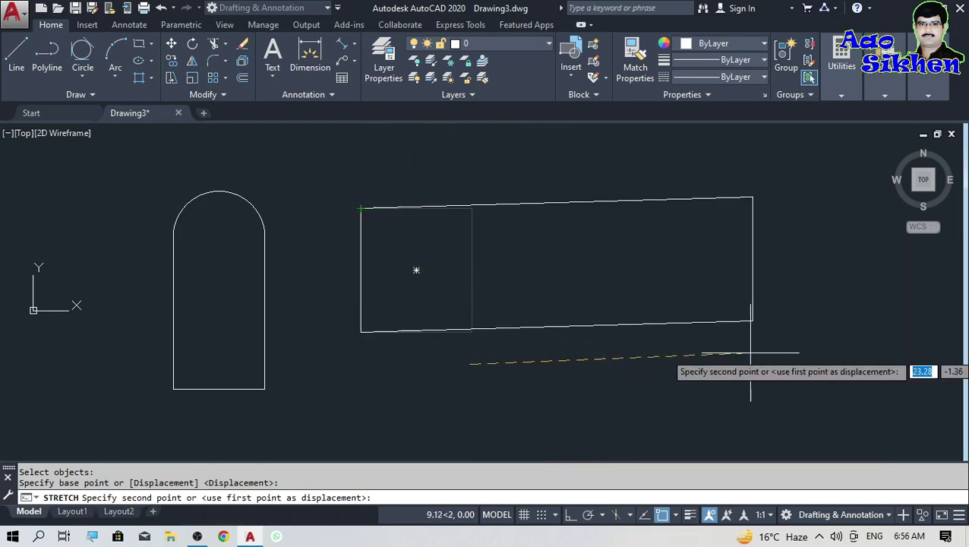
click(657, 354)
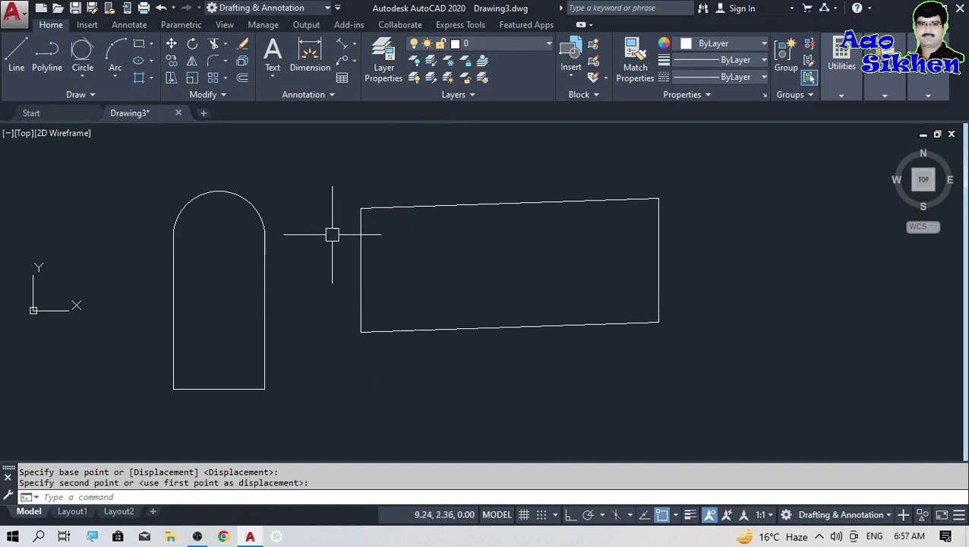
key(Escape)
Step: Erase the stretched rectangle to the right of the arched shape
click(690, 184)
click(335, 347)
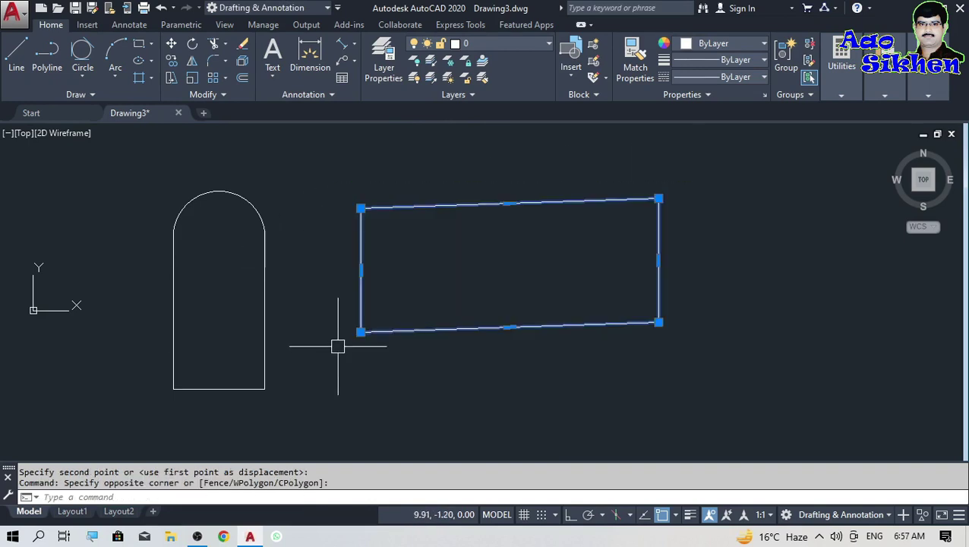
key(Delete)
Step: Erase the vertical line on the right side of the arched shape
click(283, 267)
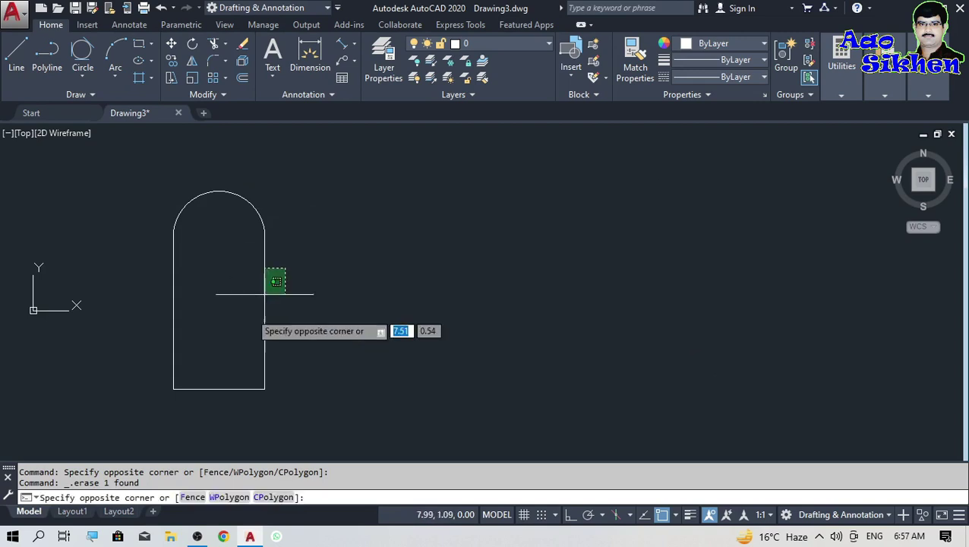
click(244, 323)
key(Delete)
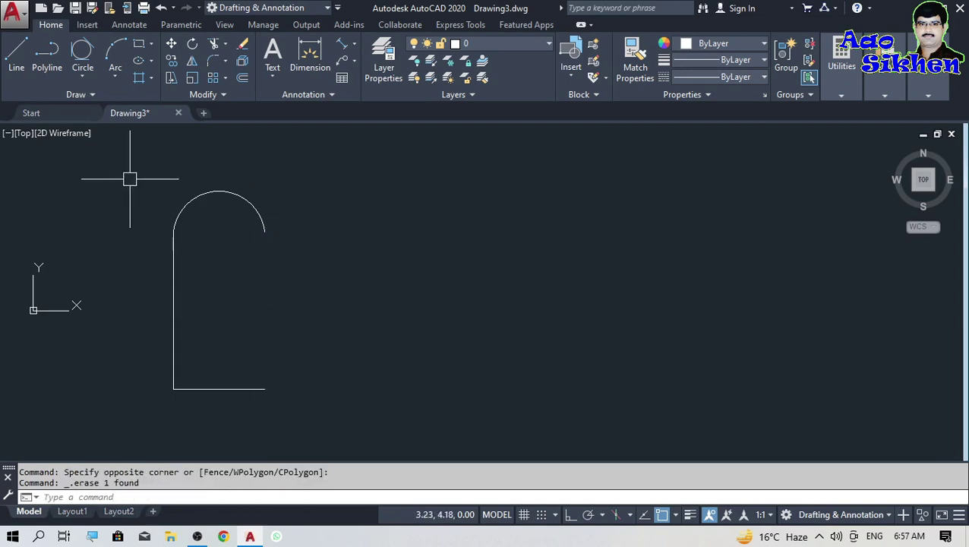
Step: Draw a line from the arc's left end to the right end of the bottom line, and erase the left and bottom lines
click(16, 57)
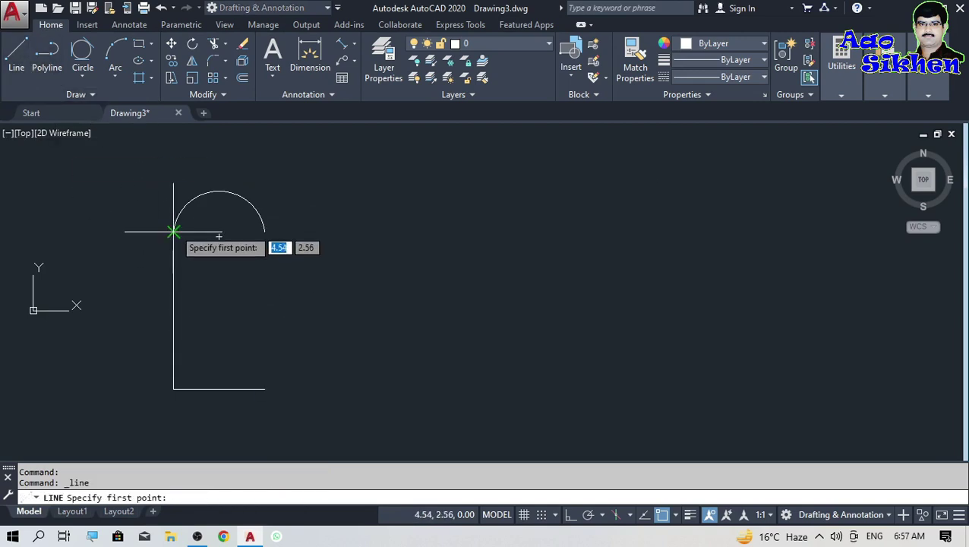
click(173, 231)
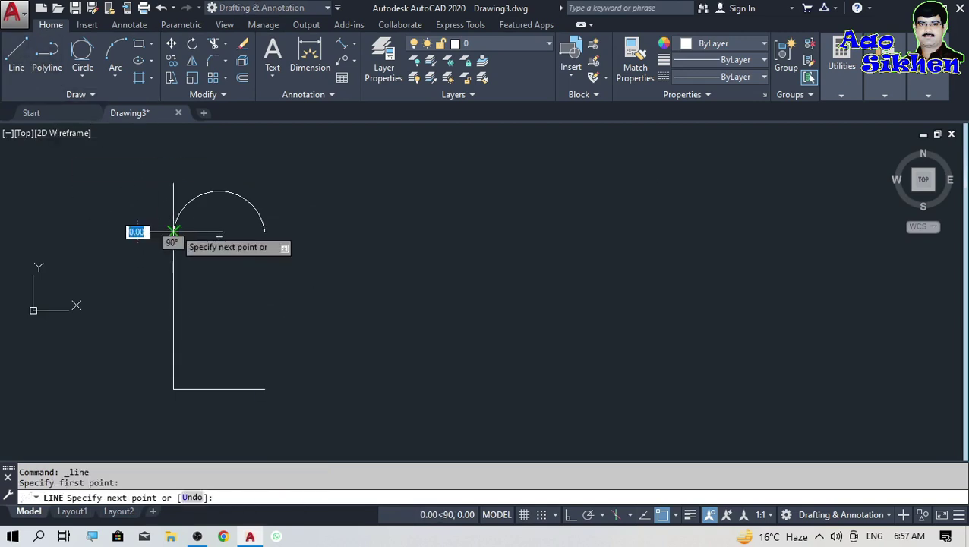
click(264, 388)
key(Escape)
click(214, 370)
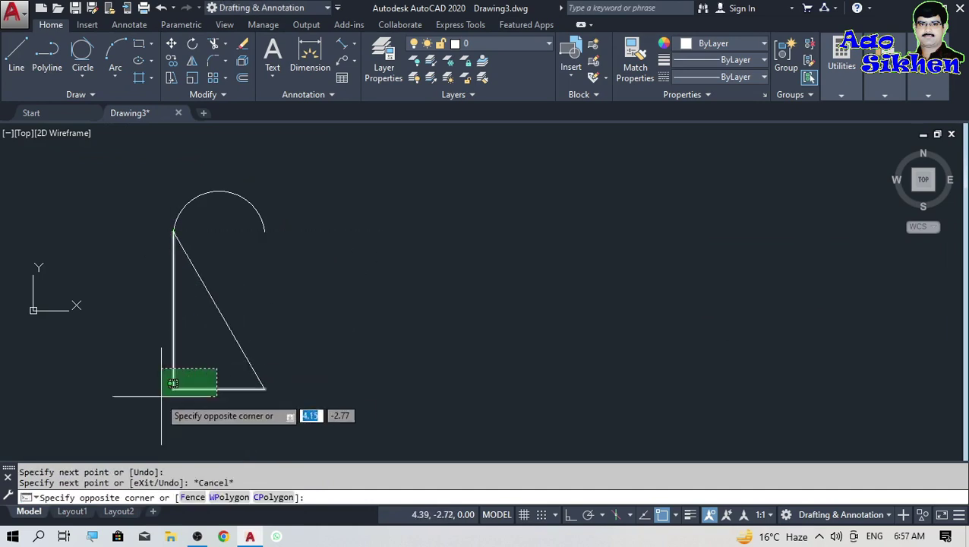
click(153, 401)
key(Delete)
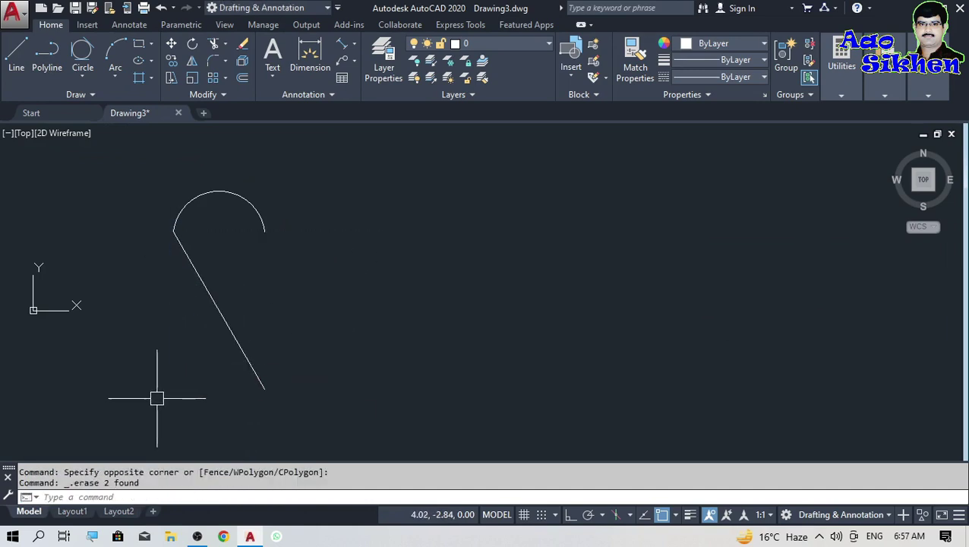
Step: Mirror the arc and diagonal line about a line from the arc's right end to the diagonal's lower end, keeping the source objects
click(194, 66)
key(Escape)
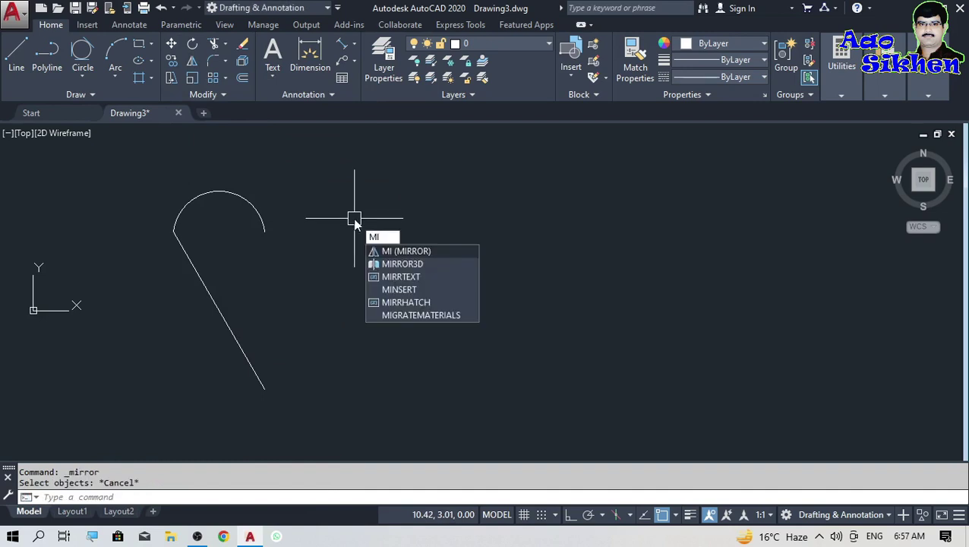
text(mi)
key(Return)
click(342, 158)
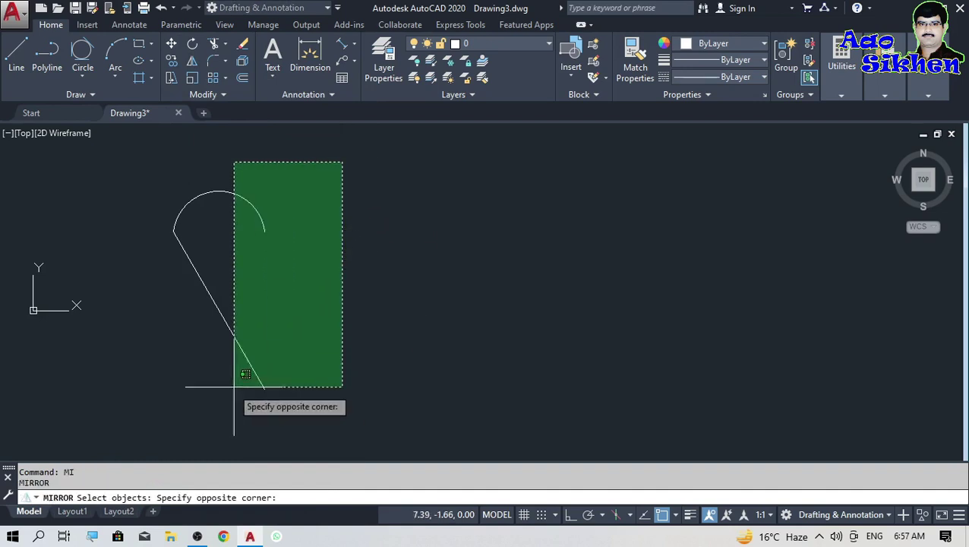
click(114, 436)
key(Return)
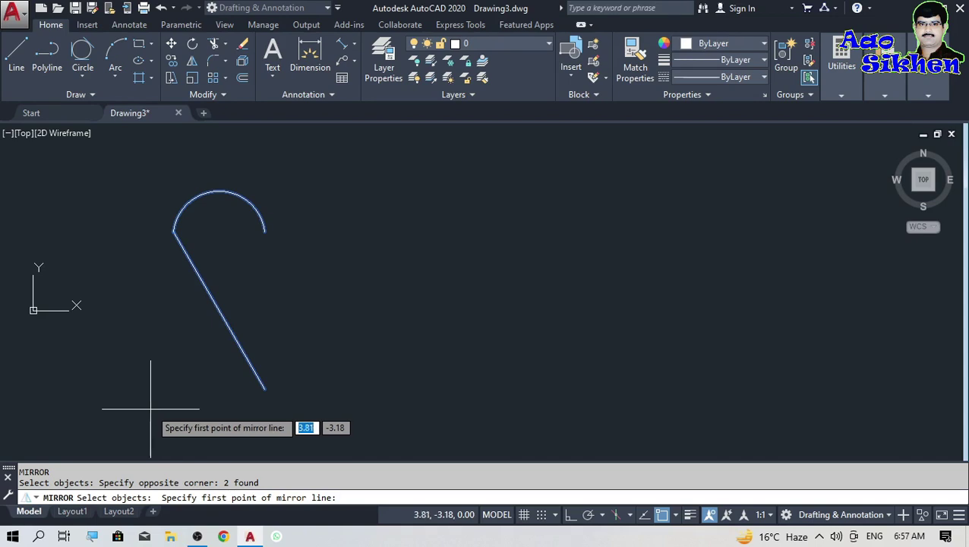
click(265, 231)
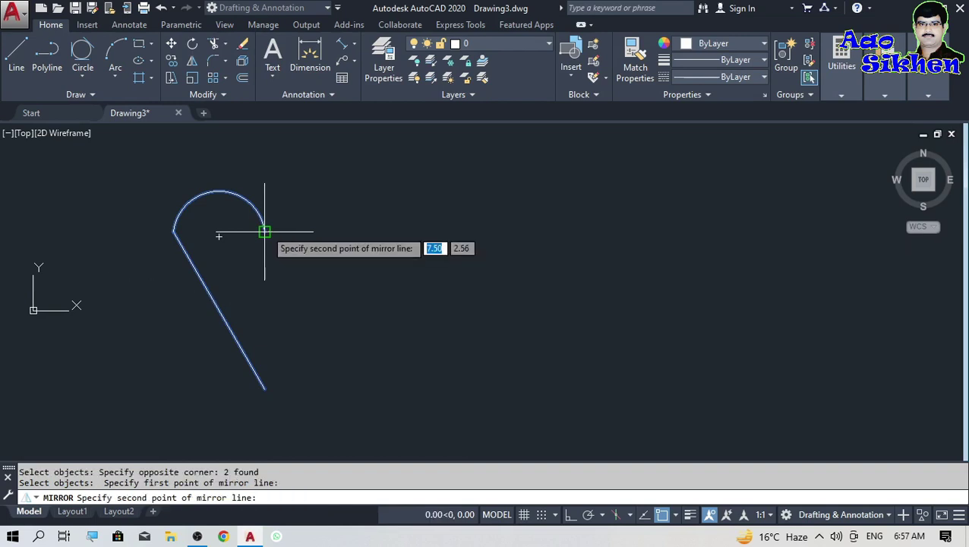
click(266, 391)
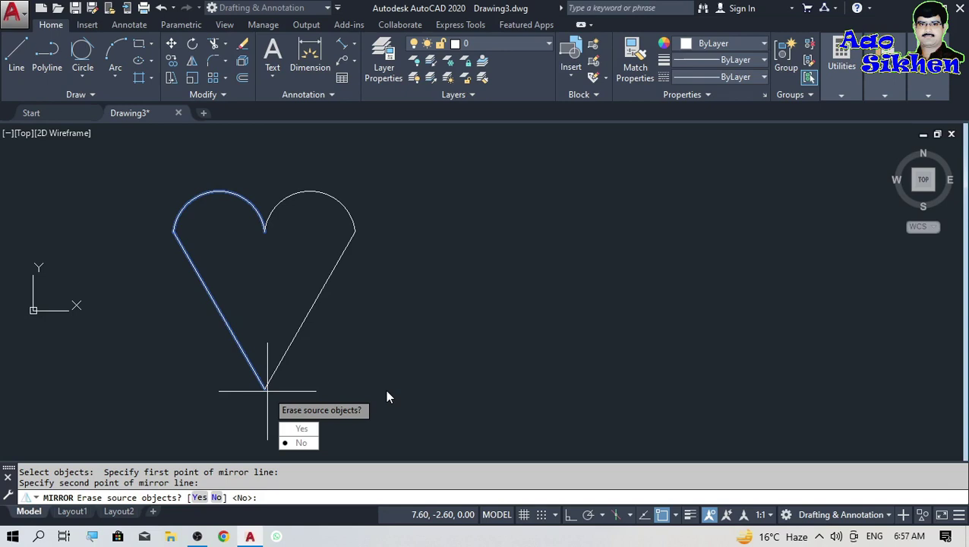
key(Return)
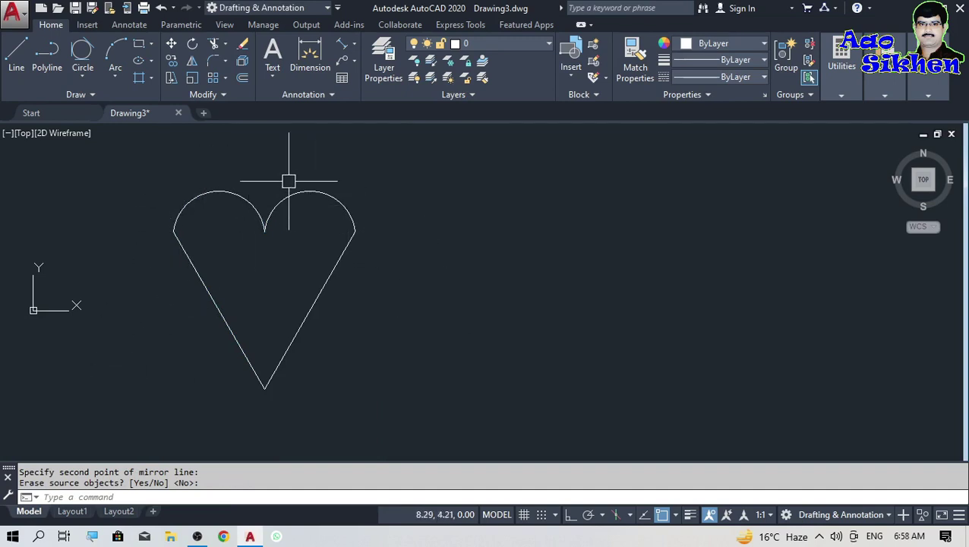
Step: Rotate the whole heart shape by 300° about its bottom tip
scroll(289, 180, down, 4)
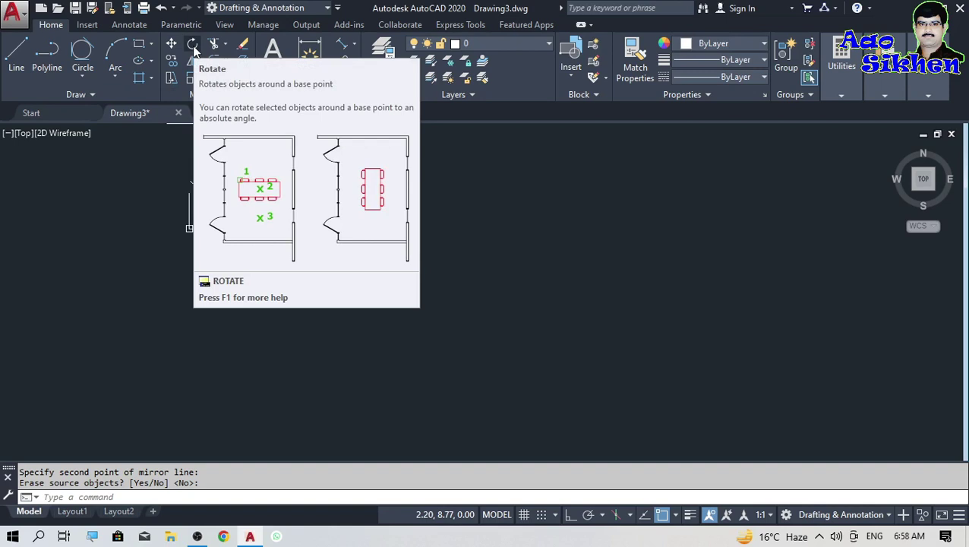
click(193, 45)
click(341, 161)
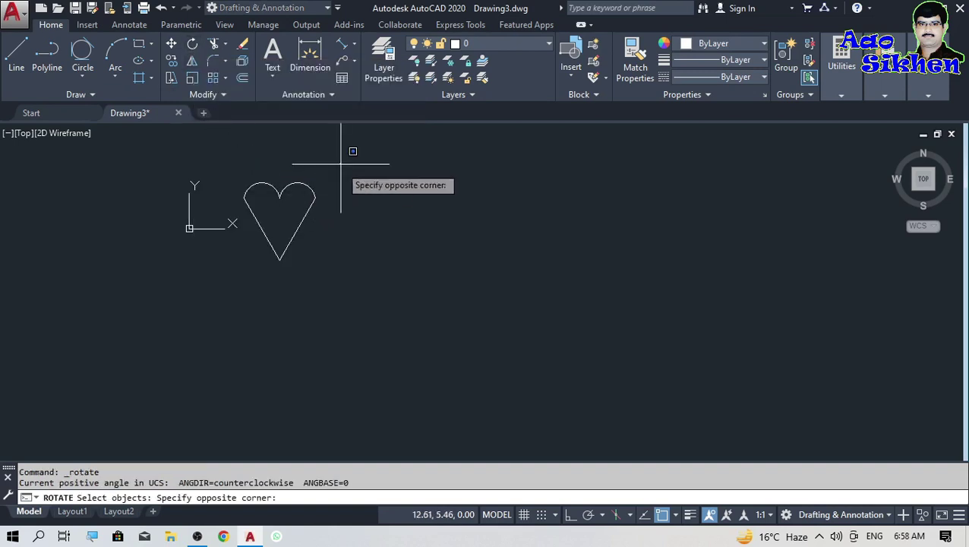
click(179, 331)
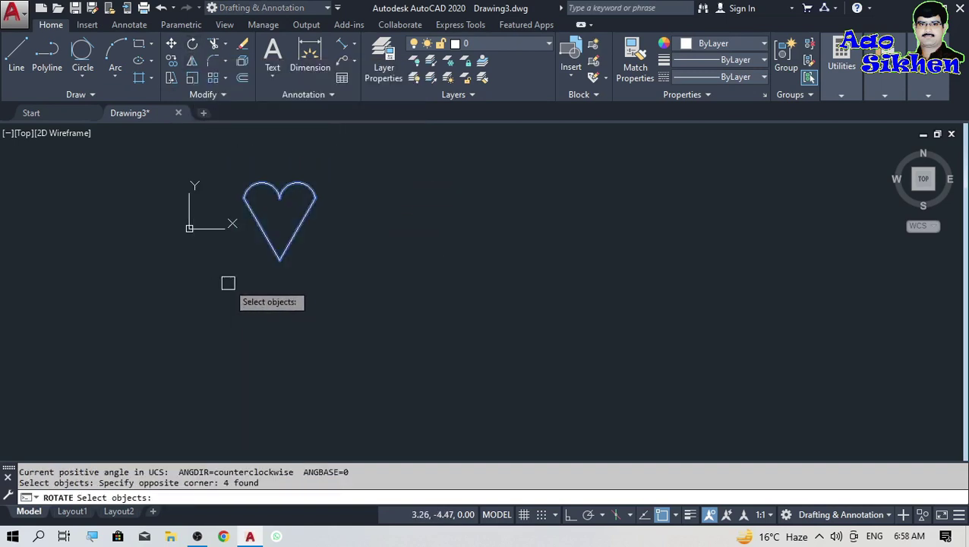
key(Return)
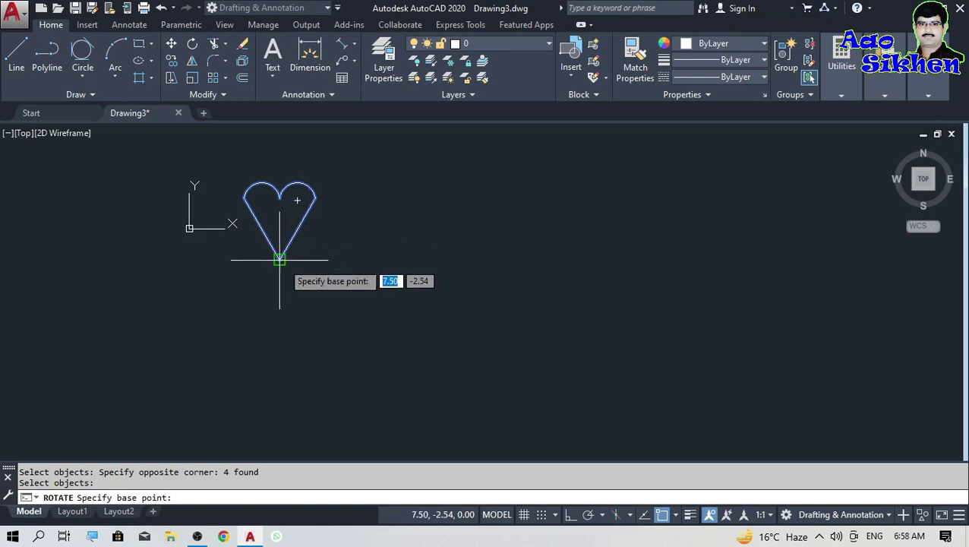
click(280, 259)
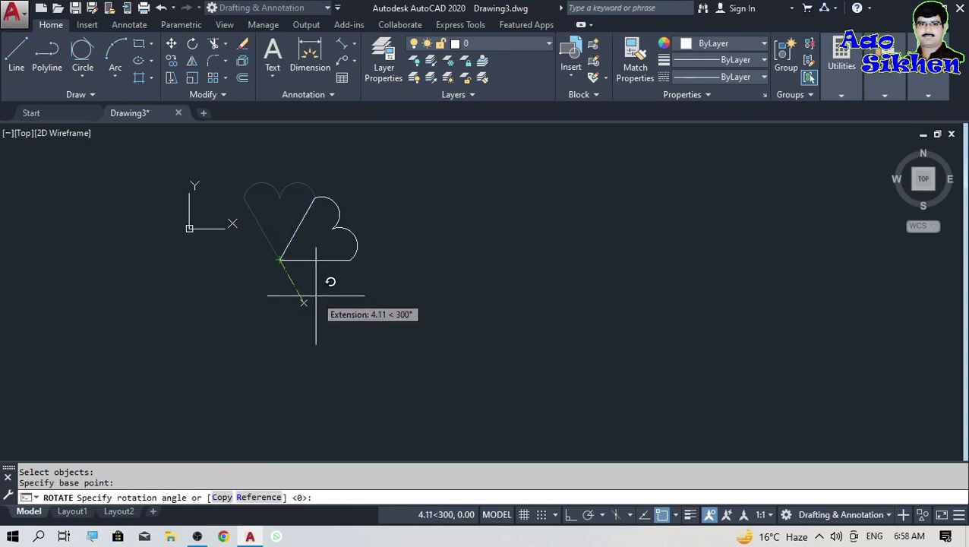
key(Return)
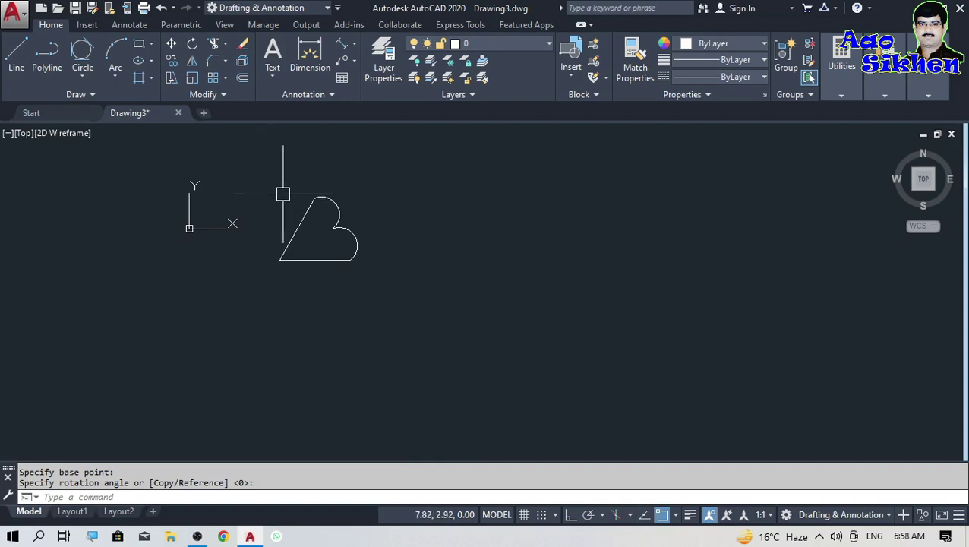
Step: Rotate the heart shape by another 180° about its pointed tip
scroll(283, 196, up, 4)
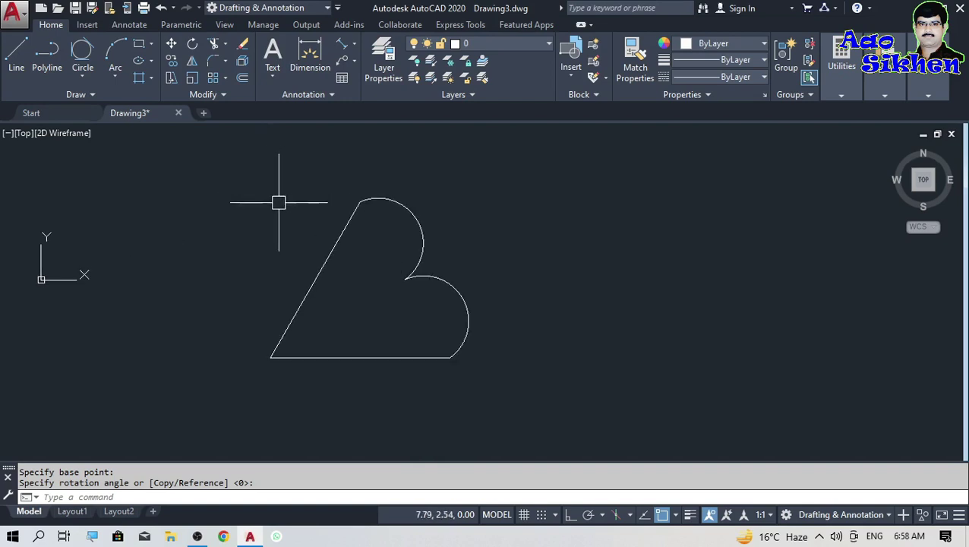
click(193, 43)
scroll(277, 197, down, 2)
click(248, 180)
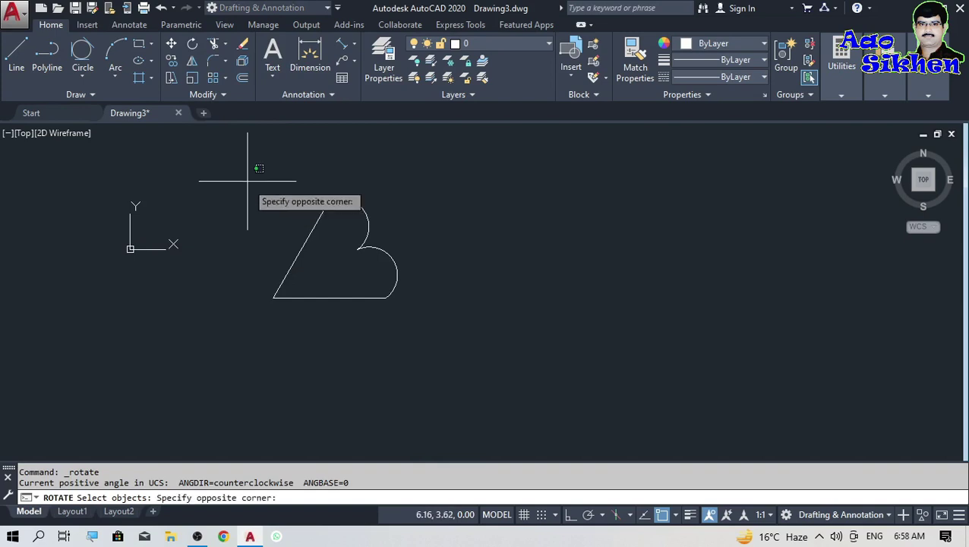
click(446, 359)
key(Return)
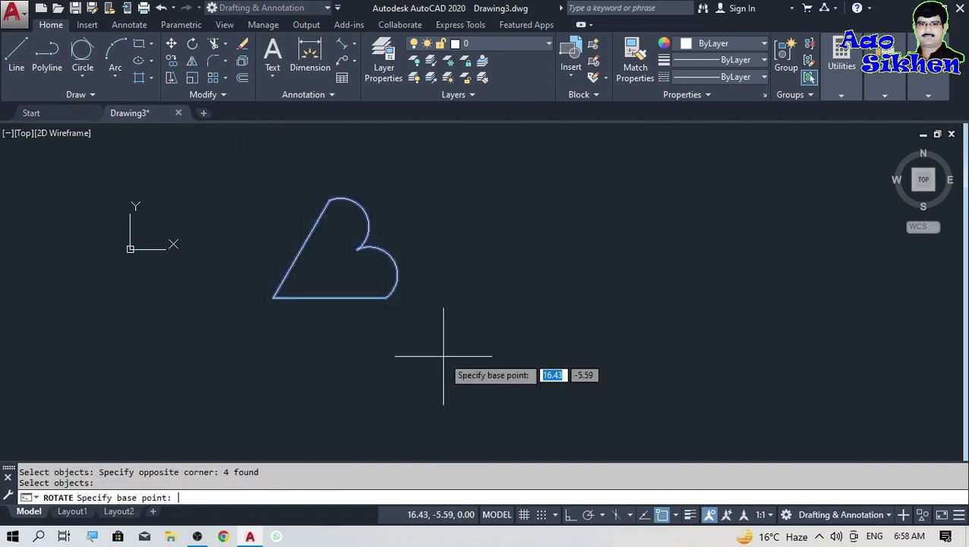
click(275, 297)
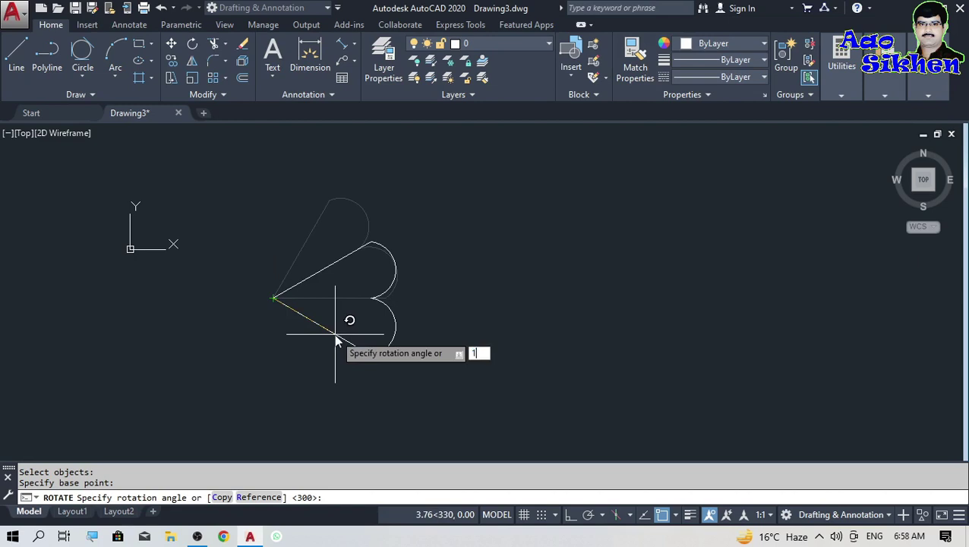
key(Return)
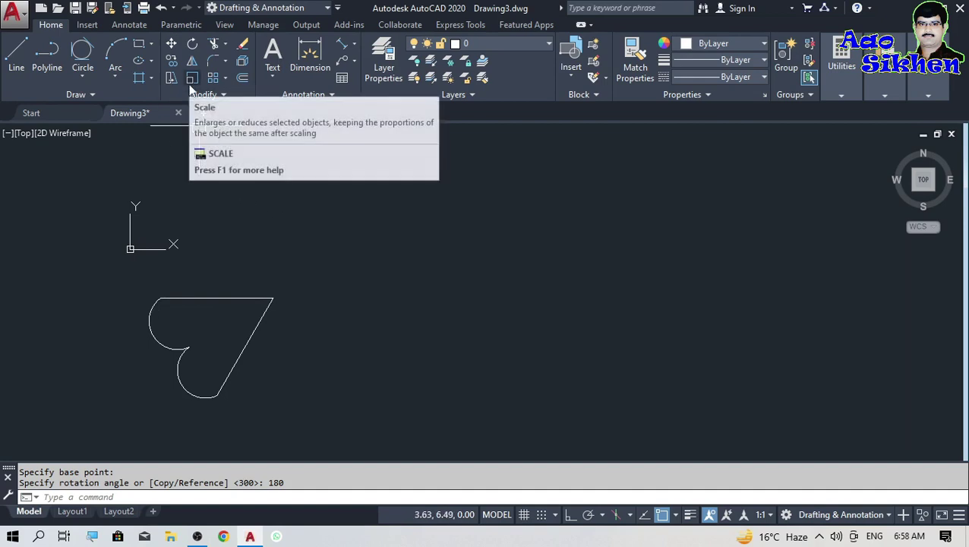
Step: Undo the rotations, the mirror, the diagonal line and the line erasures back to the complete arched shape
scroll(370, 280, down, 3)
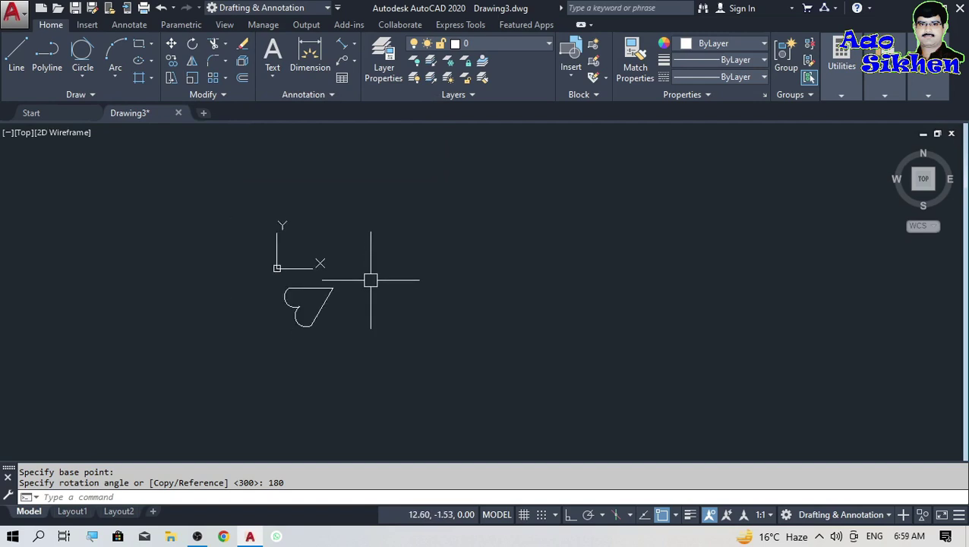
key(ctrl+z)
key(ctrl+z)
key(ctrl+z)
key(ctrl+z)
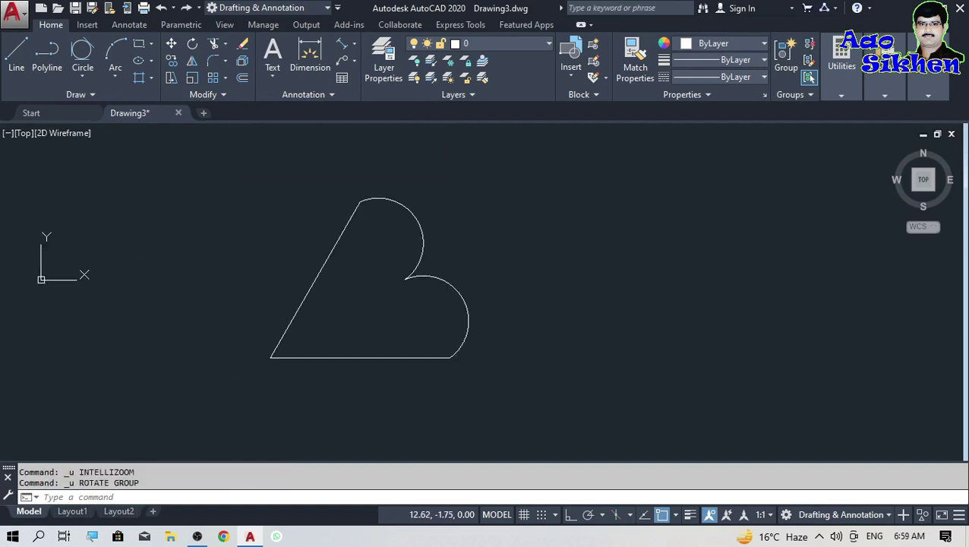
key(ctrl+z)
key(ctrl+z)
key(ctrl+z)
key(ctrl+z)
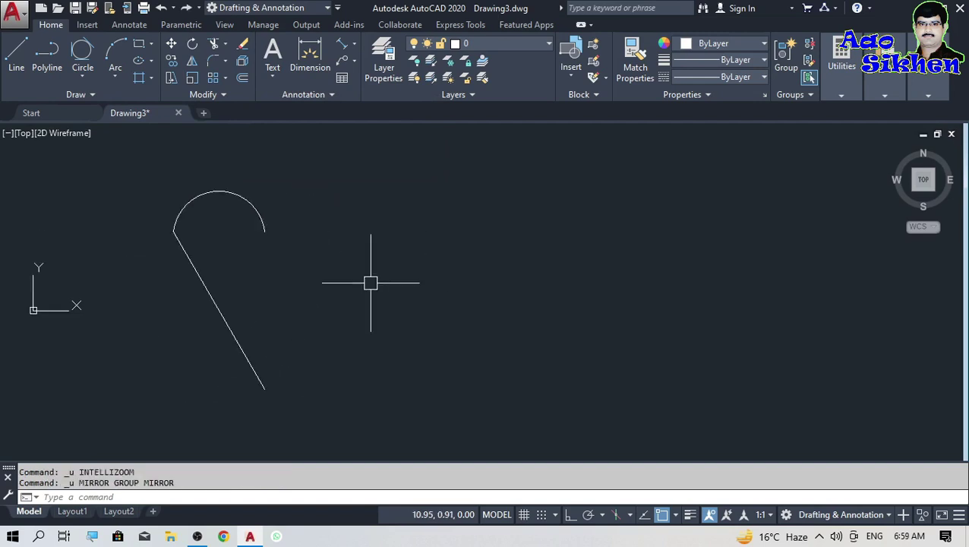
key(ctrl+z)
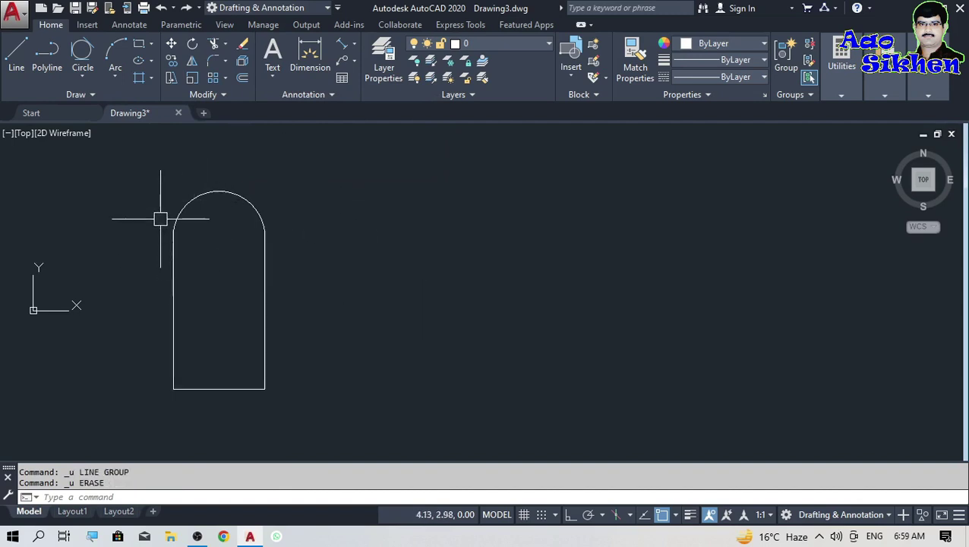
Step: Copy the whole arched shape once, placing the copy beside the original on its right
click(156, 170)
click(319, 424)
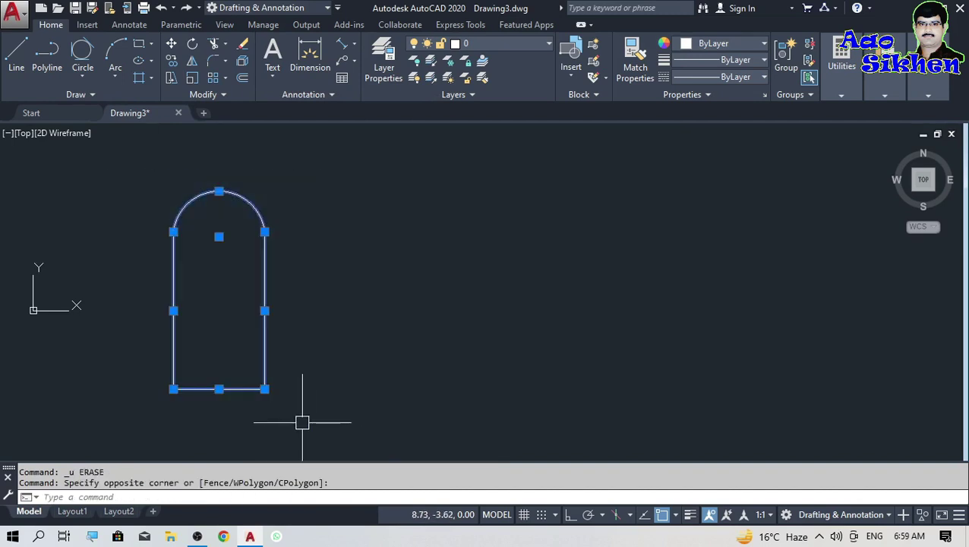
text(co)
key(Return)
click(286, 418)
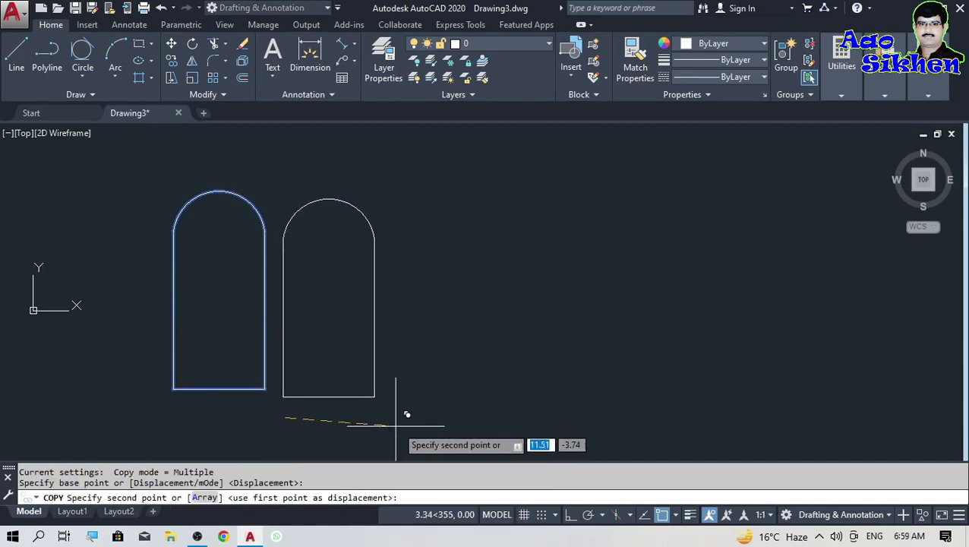
click(444, 426)
key(Escape)
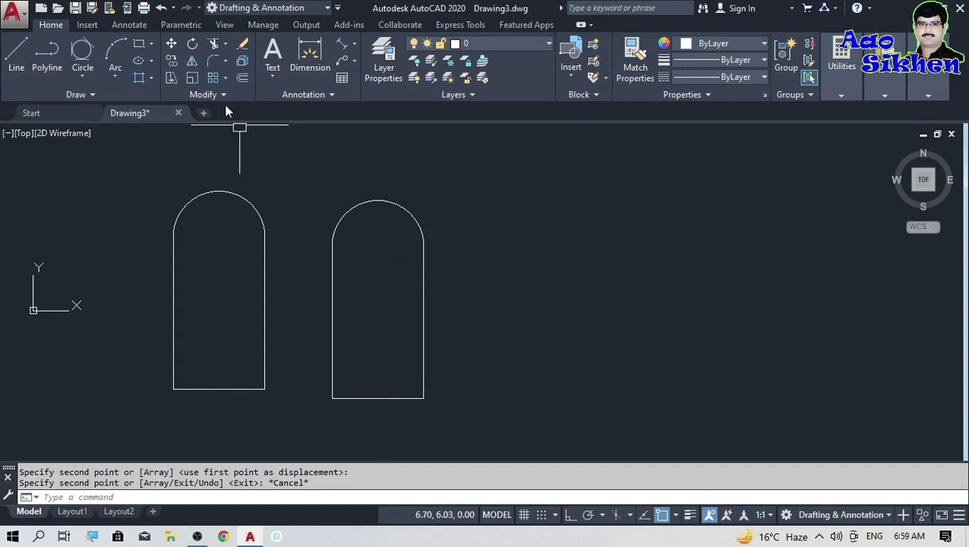
Step: Scale the copied arched shape by a factor of 0.5 about its lower-left corner, and undo that scaling
click(193, 78)
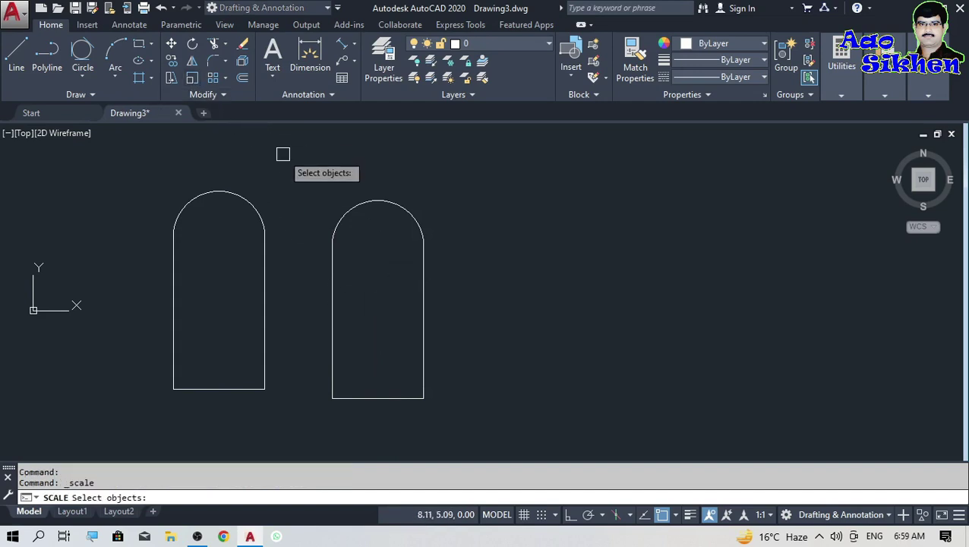
key(Escape)
text(sc)
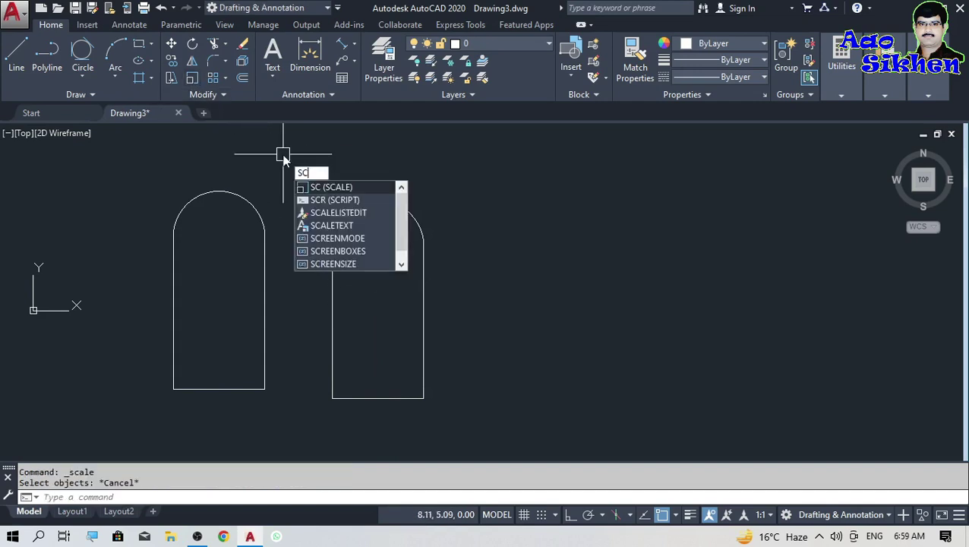
key(Return)
click(304, 184)
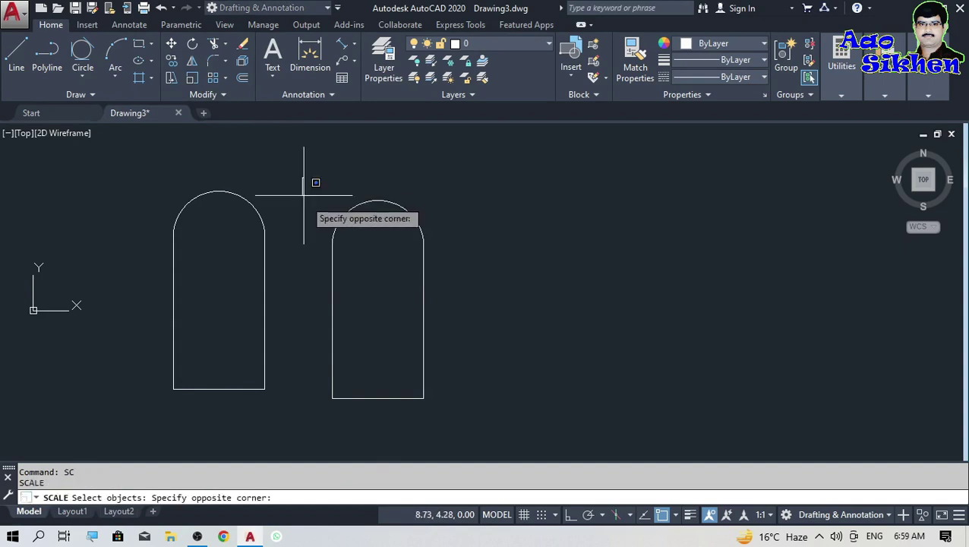
click(457, 412)
key(Return)
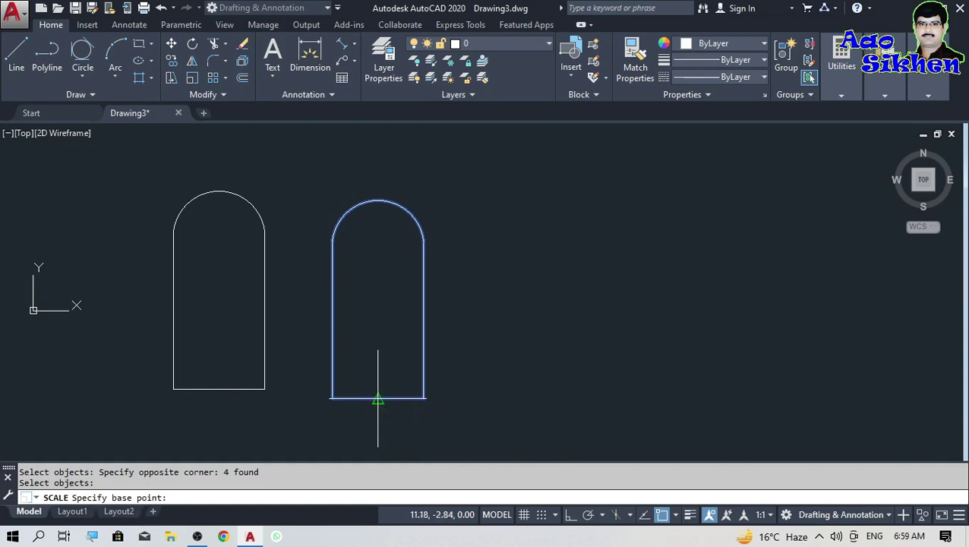
click(331, 398)
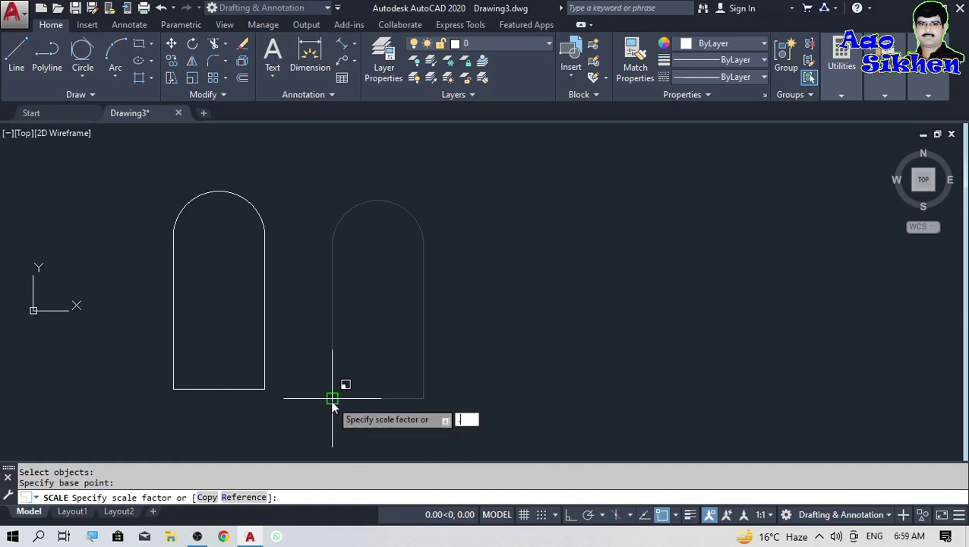
key(Return)
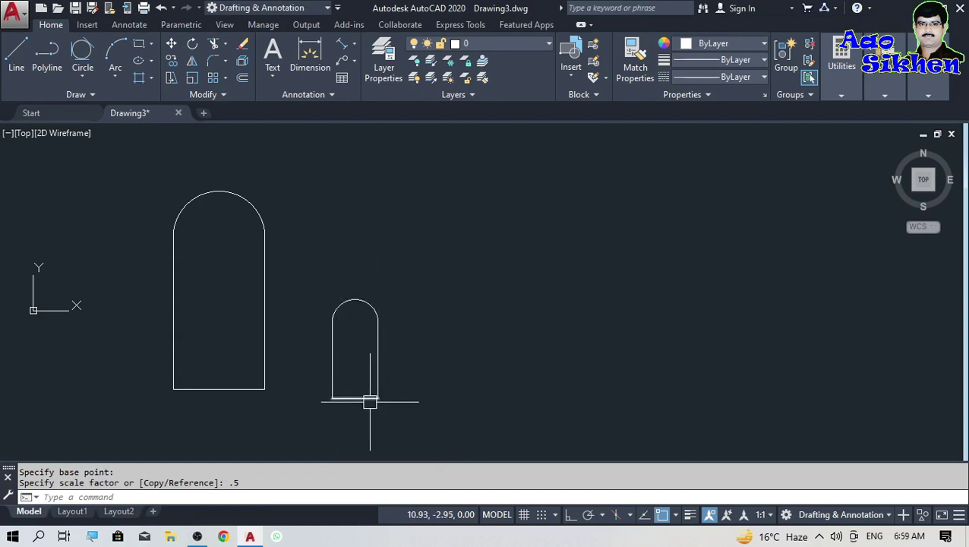
key(ctrl+z)
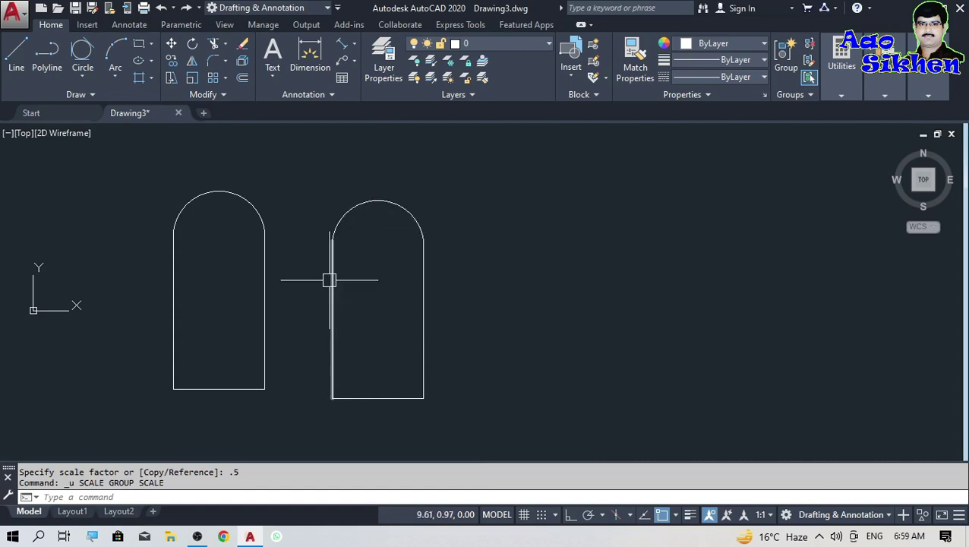
Step: Scale the copied shape down by reference about its base midpoint, using base midpoint to arc top as reference length and picking a shorter length
key(BackSpace)
text(c)
key(Return)
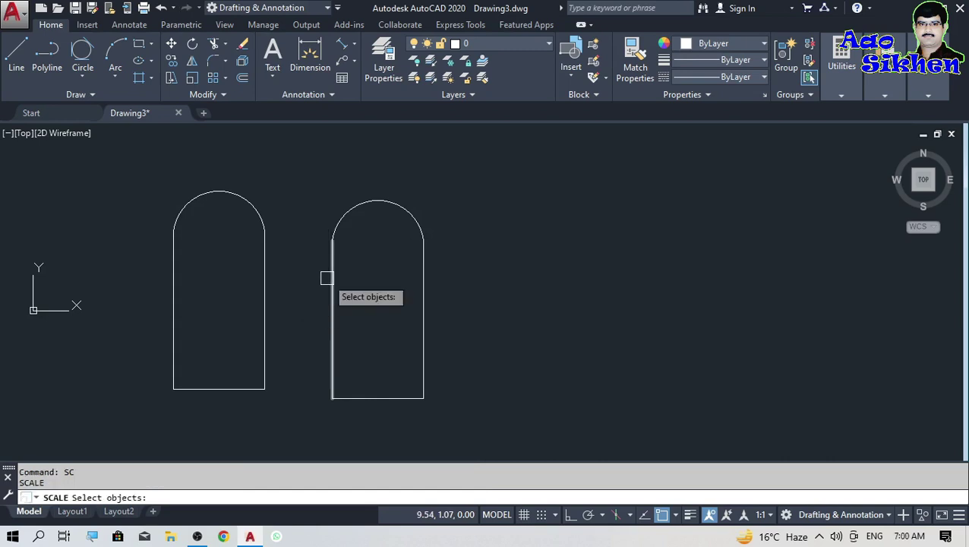
click(308, 178)
click(465, 430)
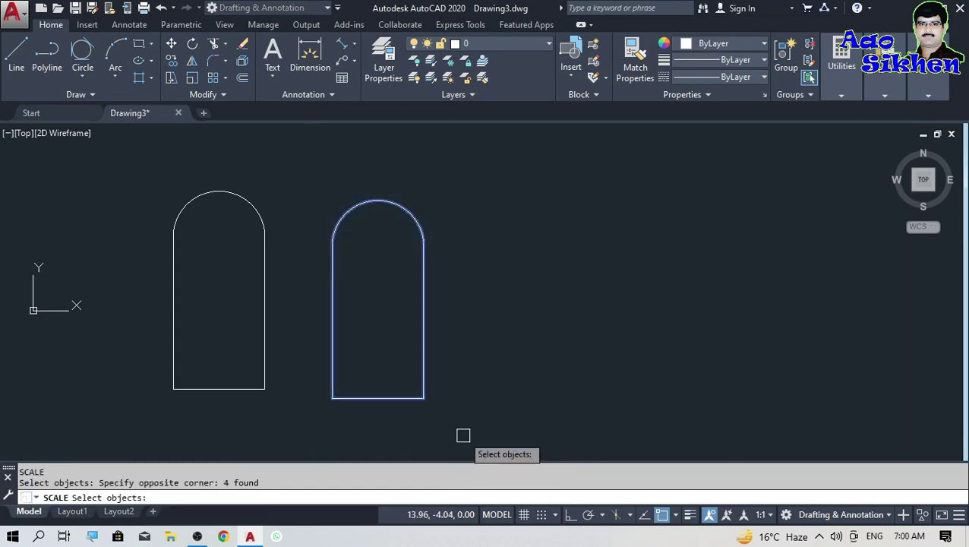
key(Return)
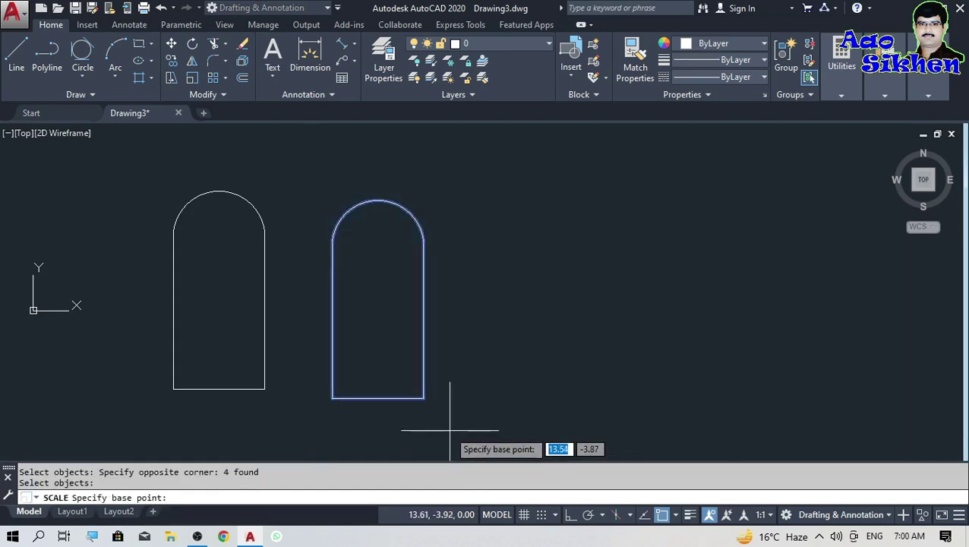
click(377, 398)
text(r)
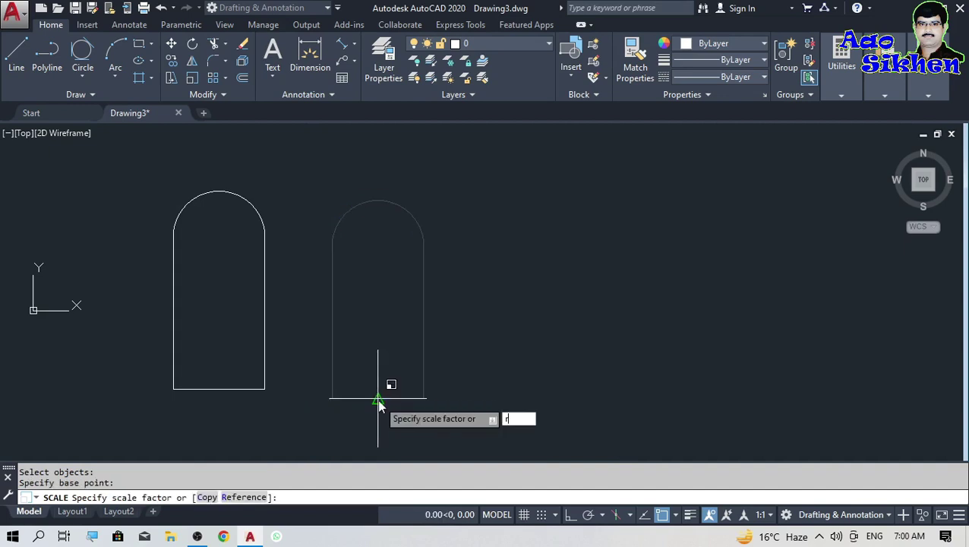
key(Return)
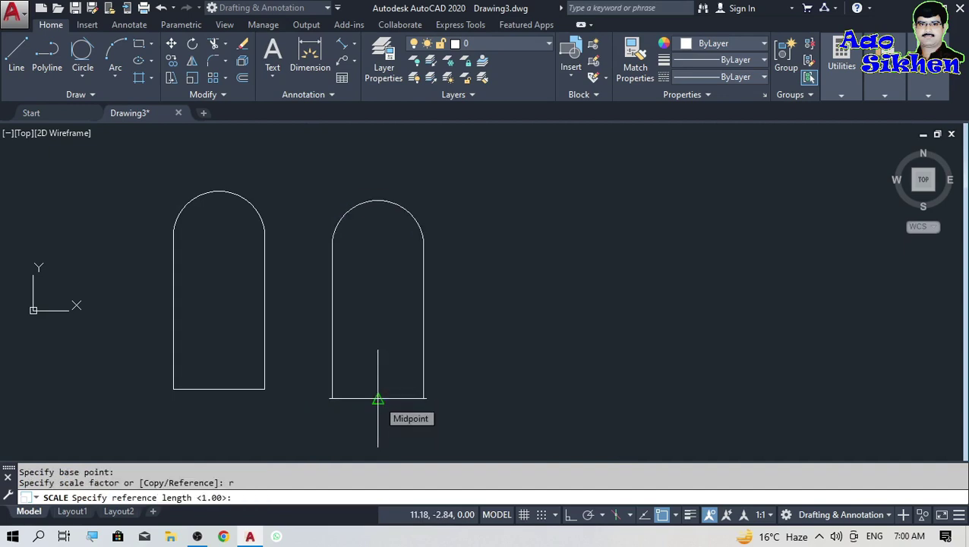
click(377, 398)
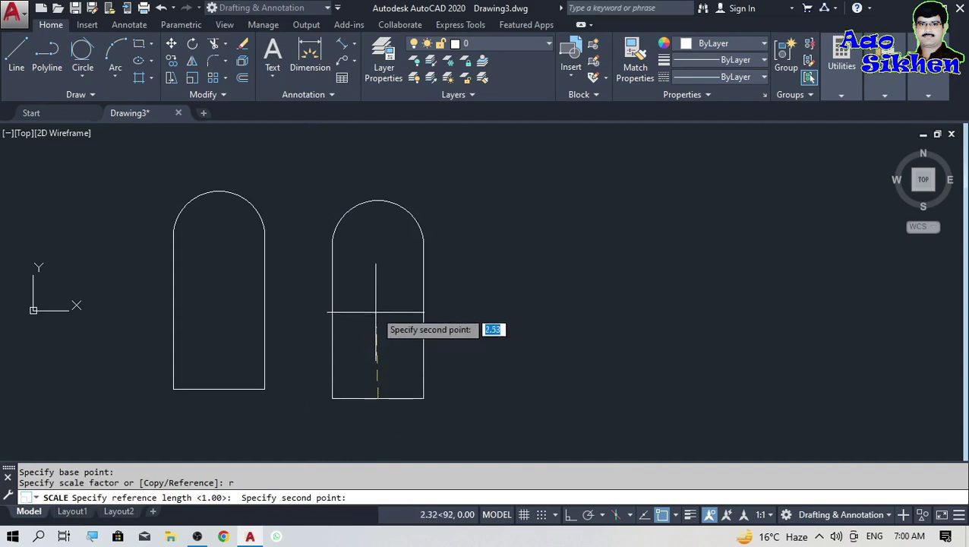
click(379, 200)
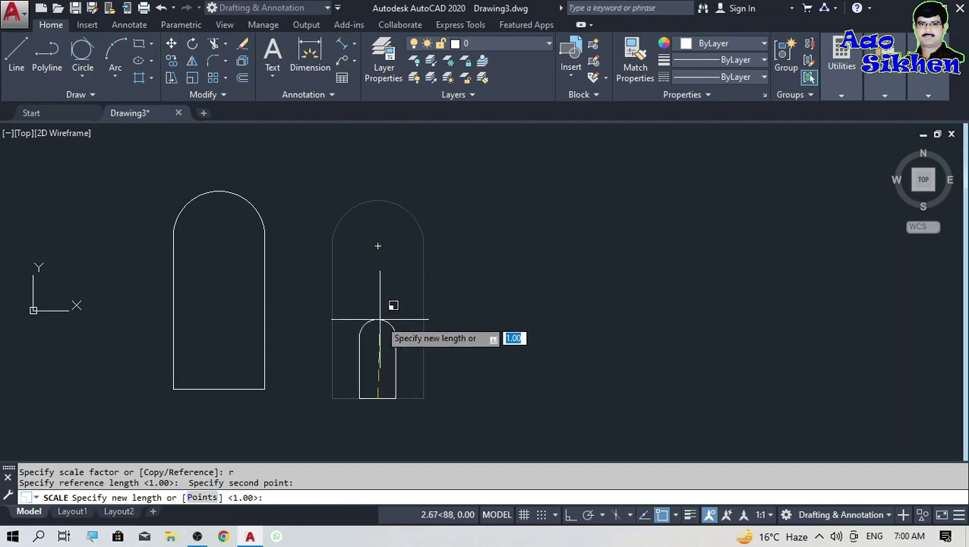
click(378, 319)
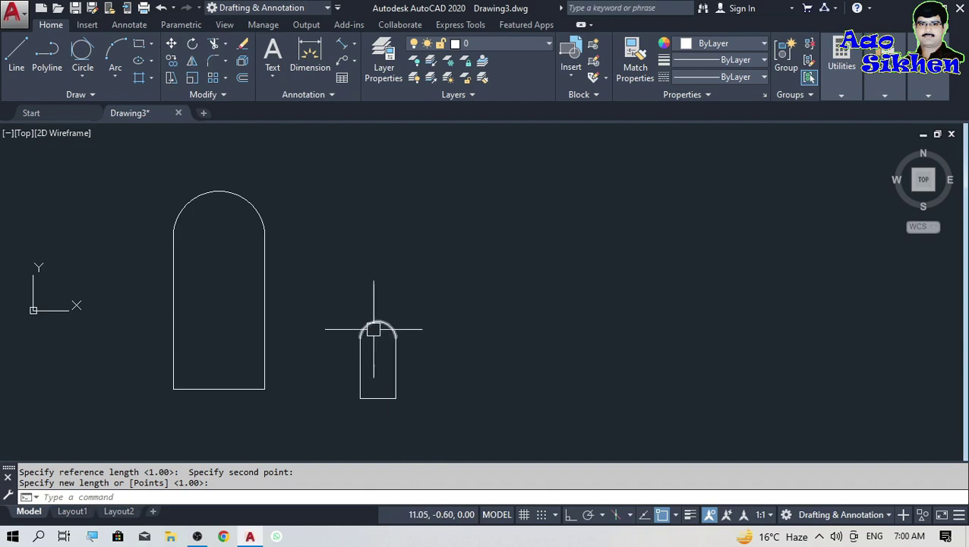
Step: Erase the small scaled copy, keeping only the original arched shape
click(154, 167)
click(201, 156)
click(329, 177)
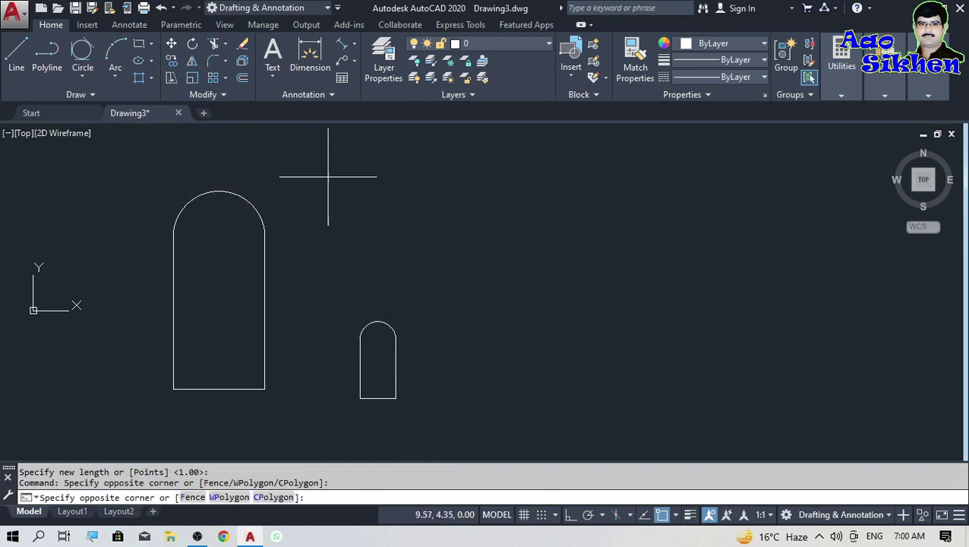
click(410, 416)
key(Delete)
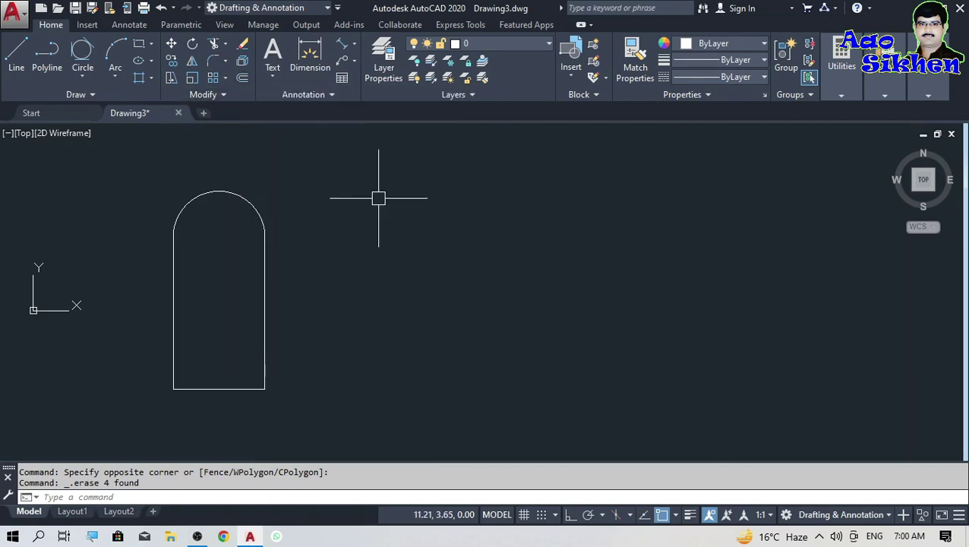
Step: Offset the top arc outward twice at a distance of 2, using the first offset arc as the source of the second
text(o)
key(Return)
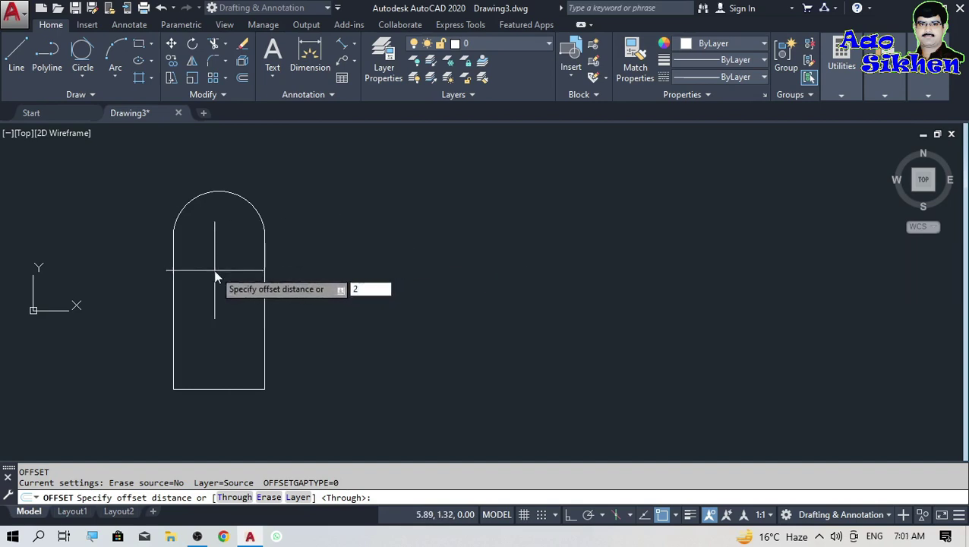
key(Return)
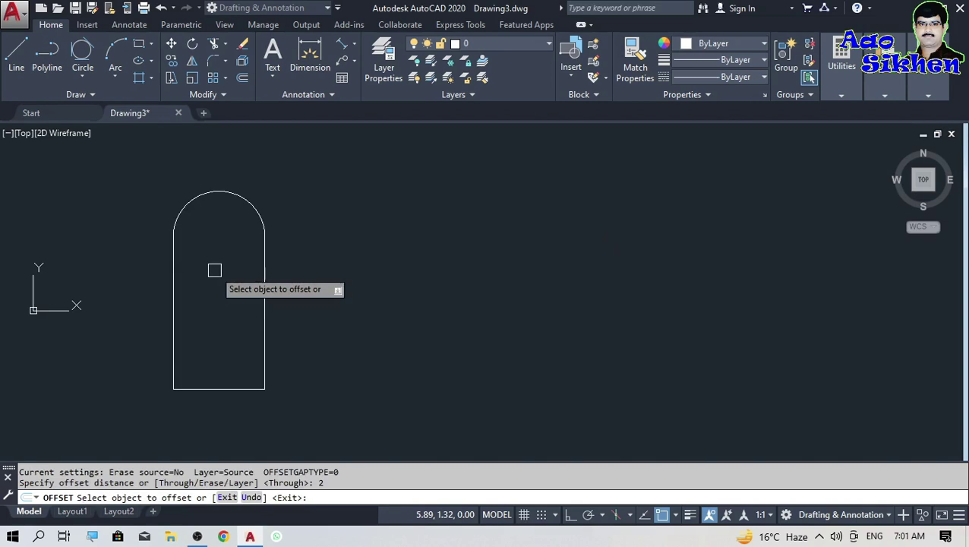
click(193, 199)
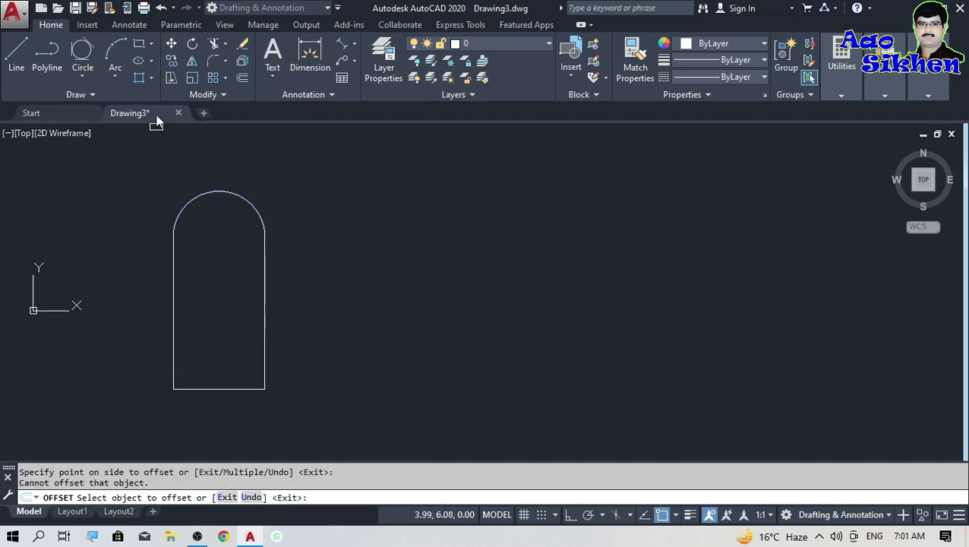
scroll(261, 300, down, 2)
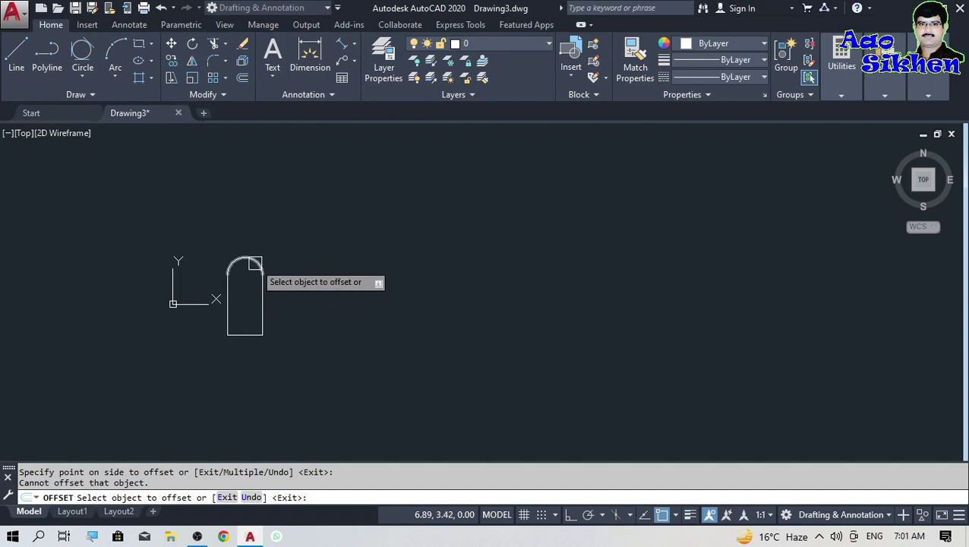
click(256, 262)
click(306, 252)
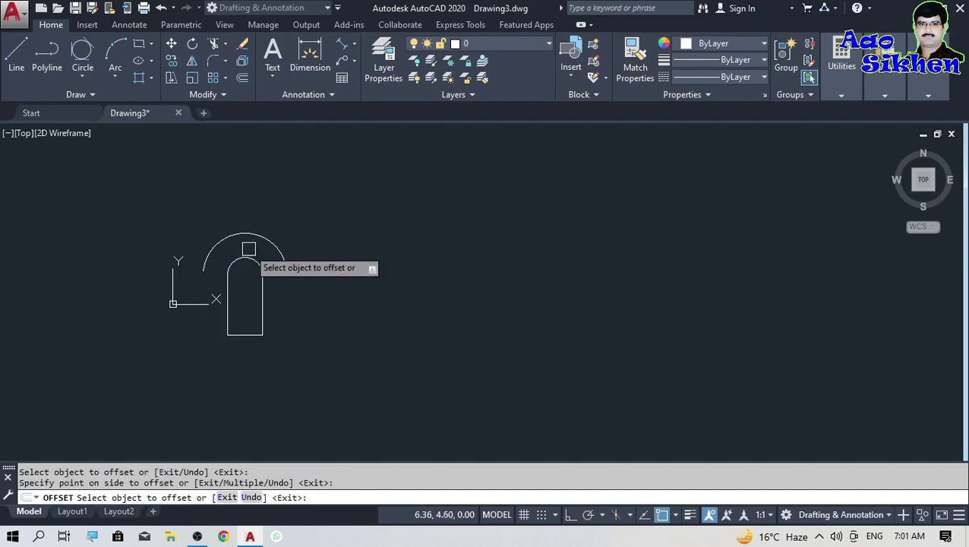
scroll(249, 249, up, 2)
click(267, 233)
click(346, 178)
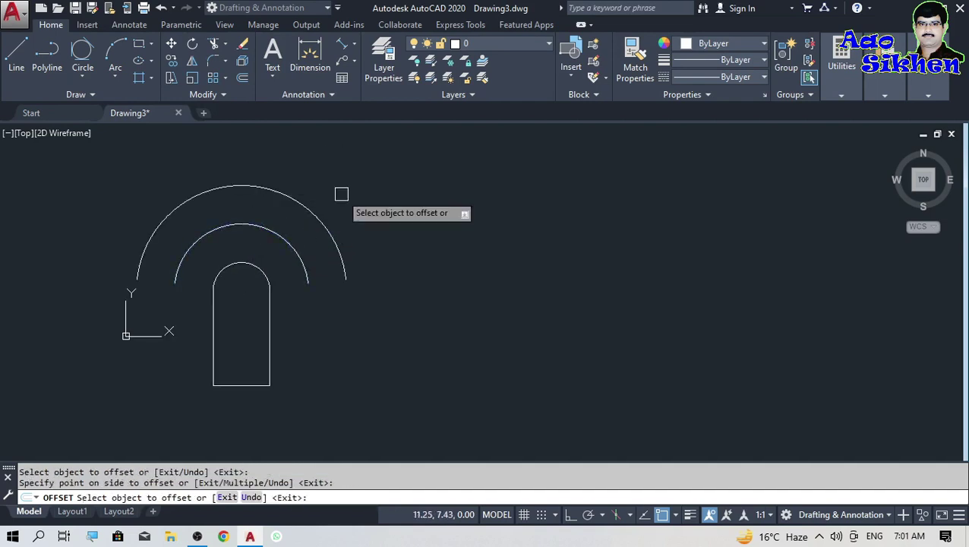
Step: Offset the shape's right vertical line outward twice at the same distance of 2
click(270, 342)
click(281, 357)
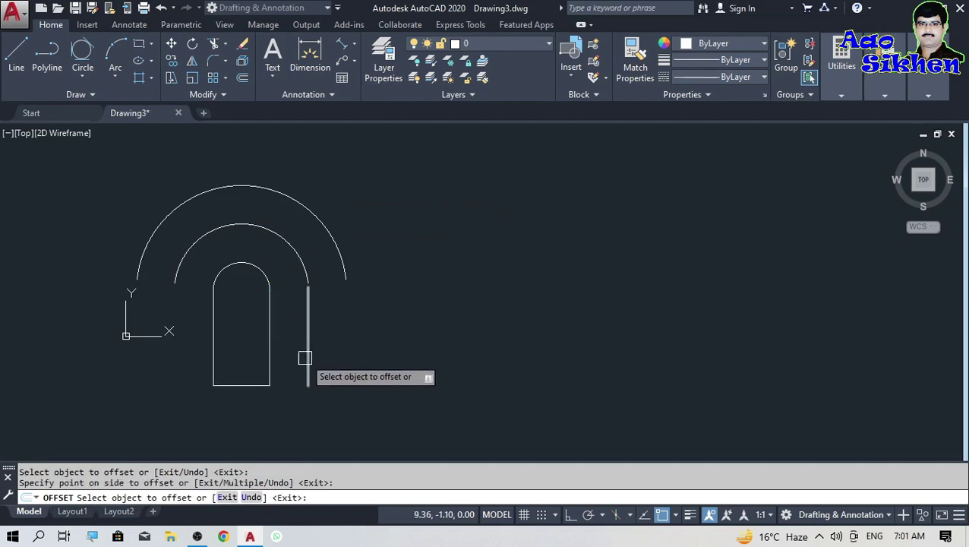
click(307, 357)
click(364, 363)
Step: Offset the shape's bottom line downward twice at the same distance of 2
click(236, 383)
click(232, 436)
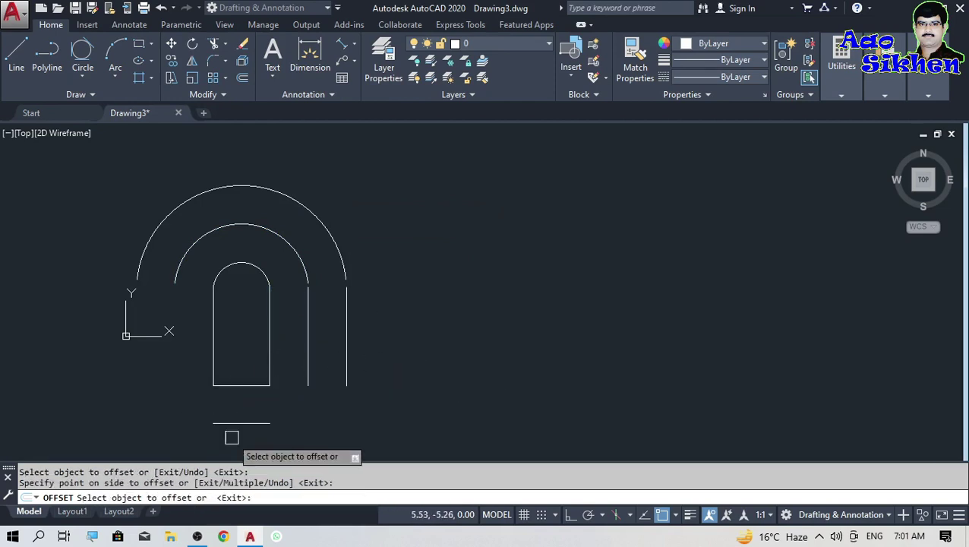
scroll(239, 342, down, 2)
click(240, 391)
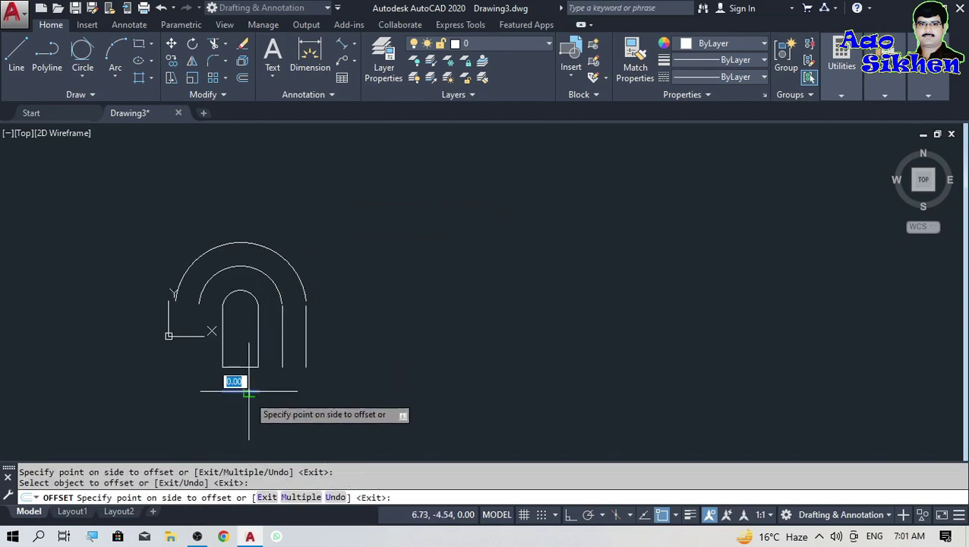
click(247, 418)
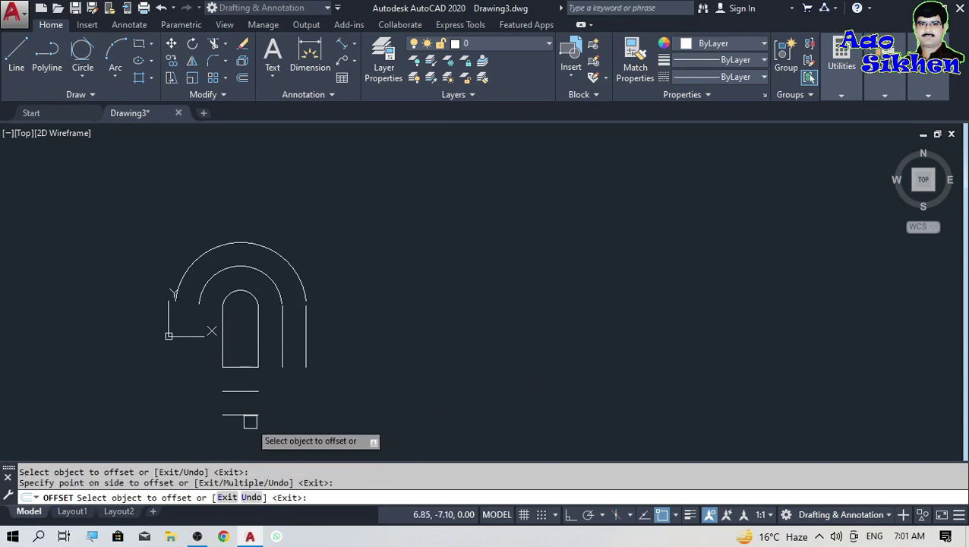
Step: Offset the shape's left vertical line outward twice at the distance of 2, and end the Offset command
click(199, 348)
click(131, 365)
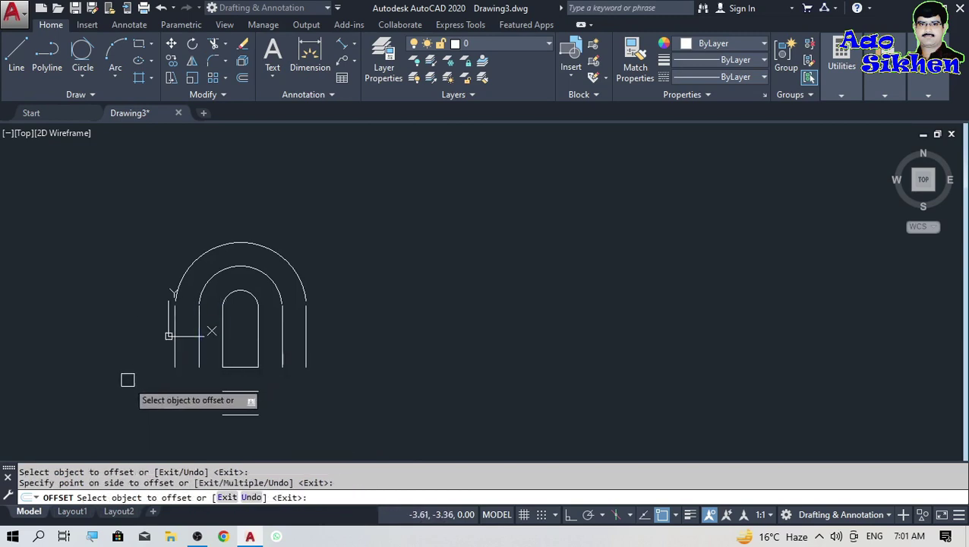
scroll(249, 381, up, 2)
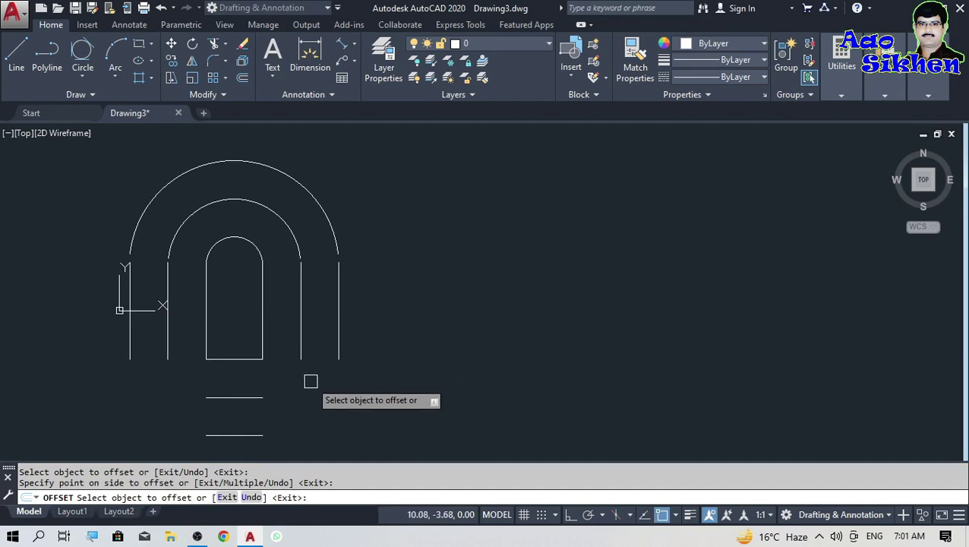
key(Escape)
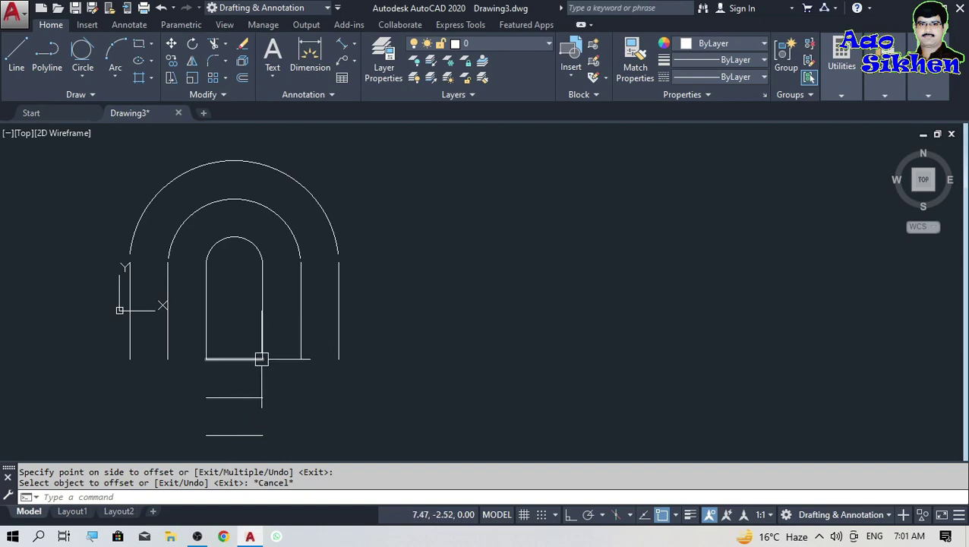
Step: Fillet the middle outline's right vertical line at radius 0 to its bottom line and to its top arc
scroll(261, 407, up, 2)
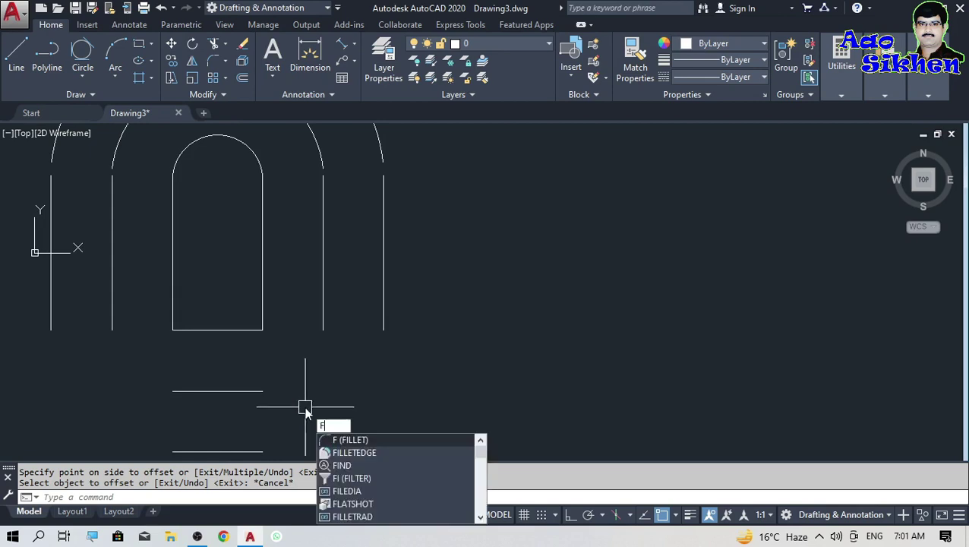
key(Return)
click(256, 393)
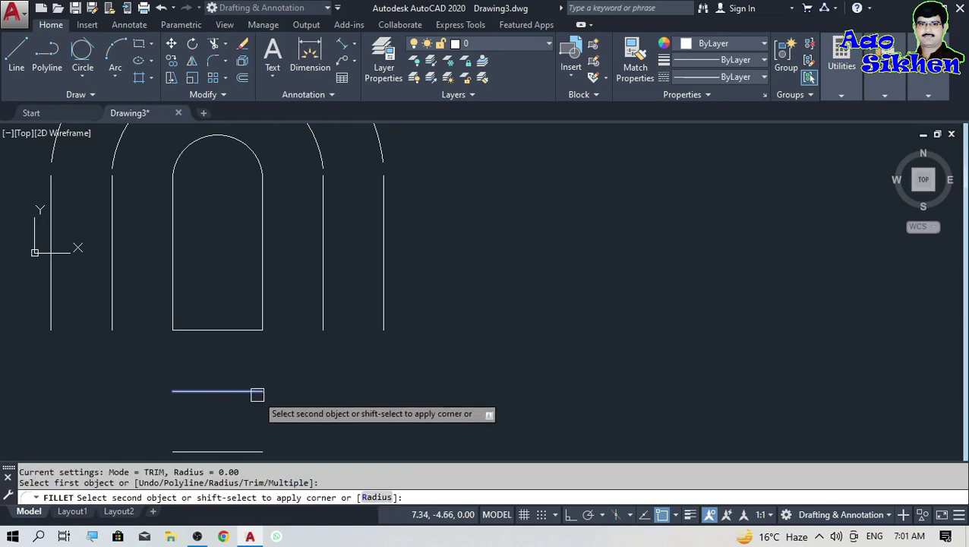
click(323, 305)
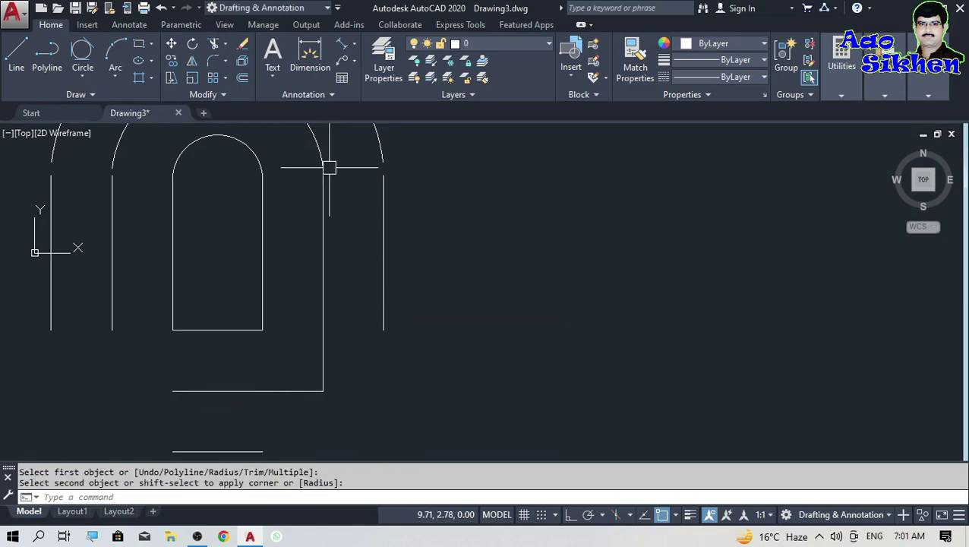
key(Return)
click(314, 145)
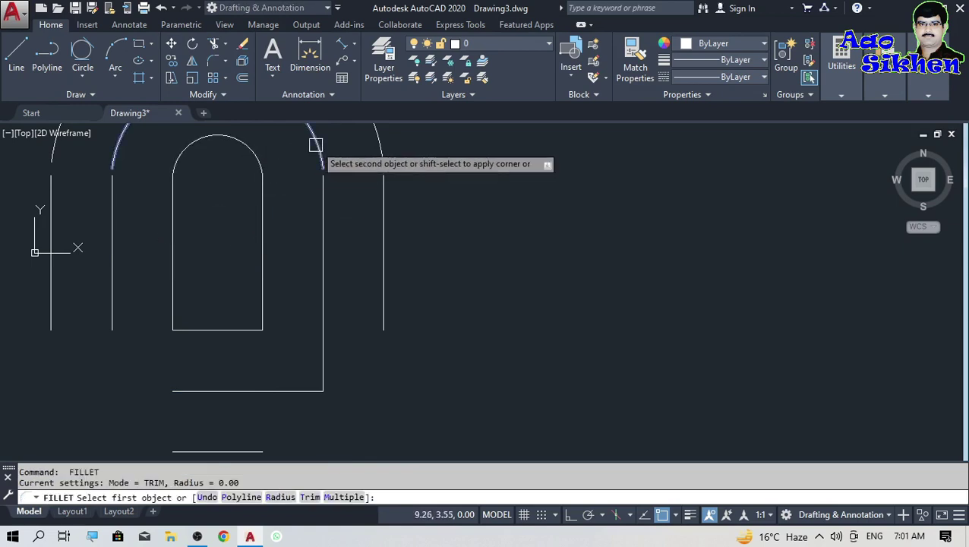
click(326, 207)
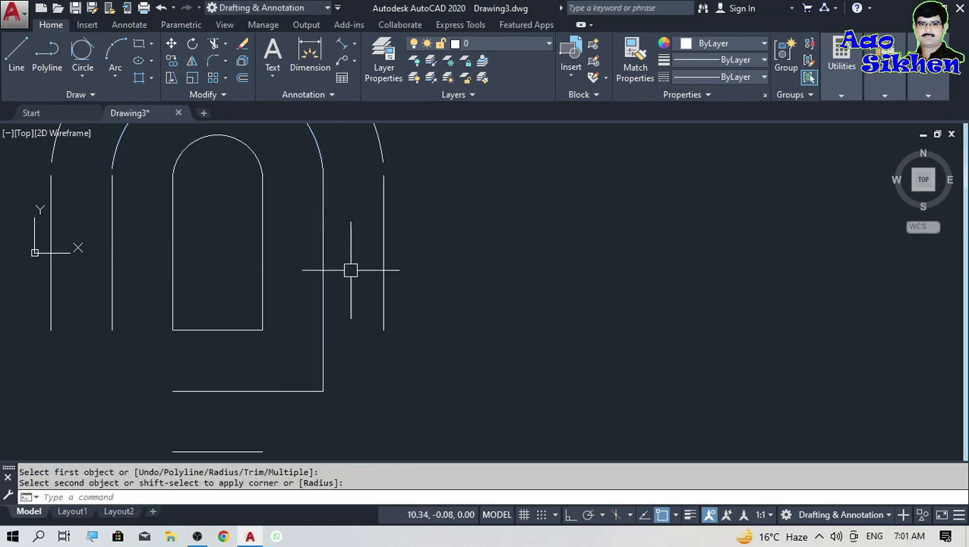
Step: Fillet the outermost right vertical line at radius 0 to the outermost top arc and the outermost bottom line
key(Return)
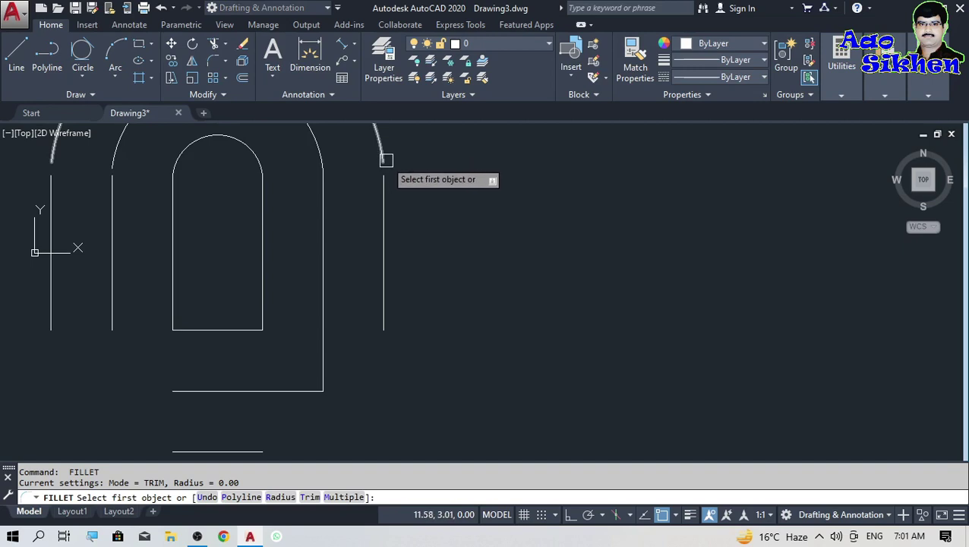
click(378, 153)
click(382, 273)
key(Return)
click(384, 323)
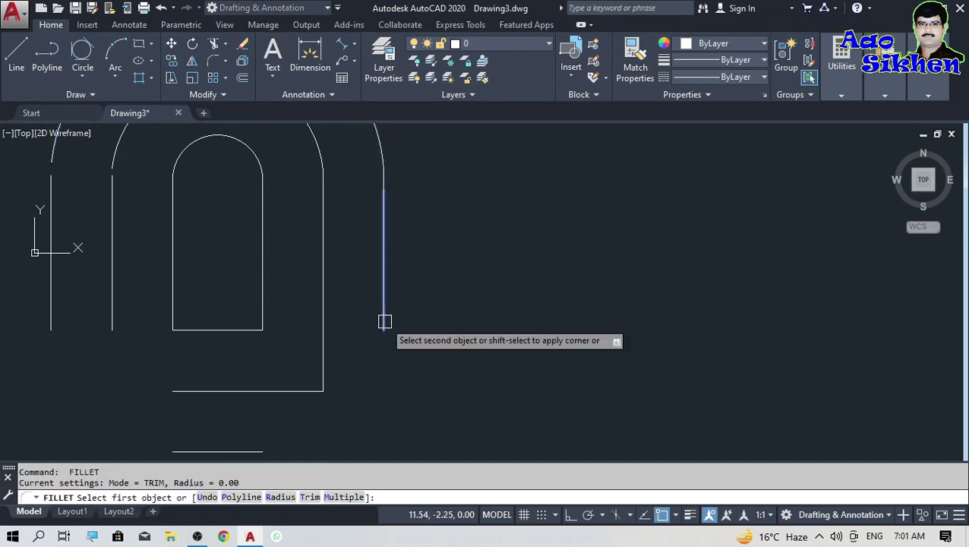
click(262, 450)
scroll(537, 301, down, 2)
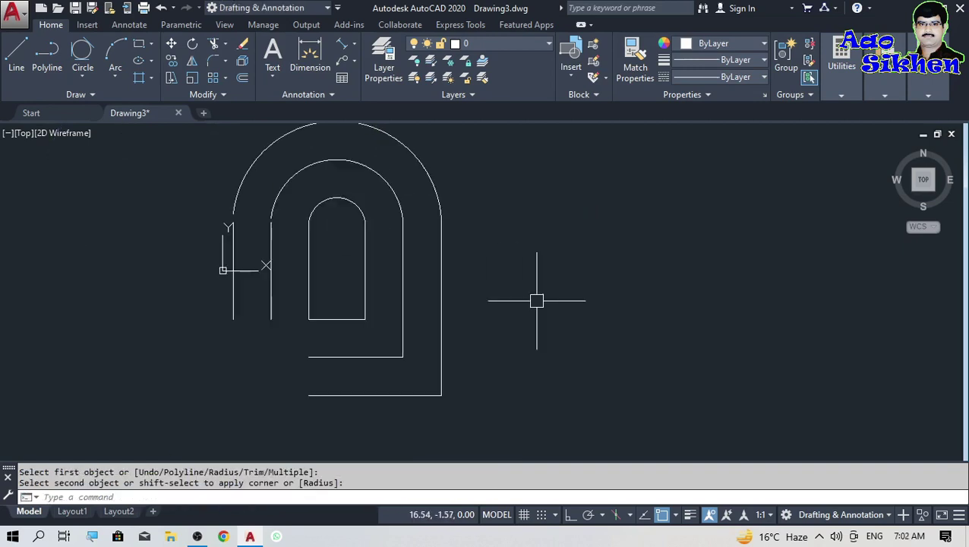
Step: Close the middle outline by filleting its left vertical line at radius 0 to its top arc and bottom line
key(Return)
click(270, 217)
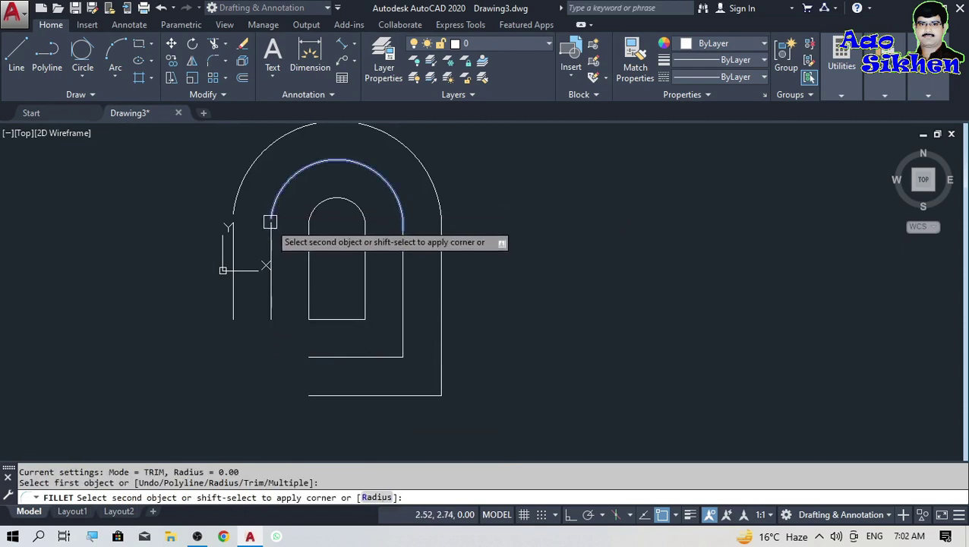
click(271, 238)
key(Return)
click(271, 298)
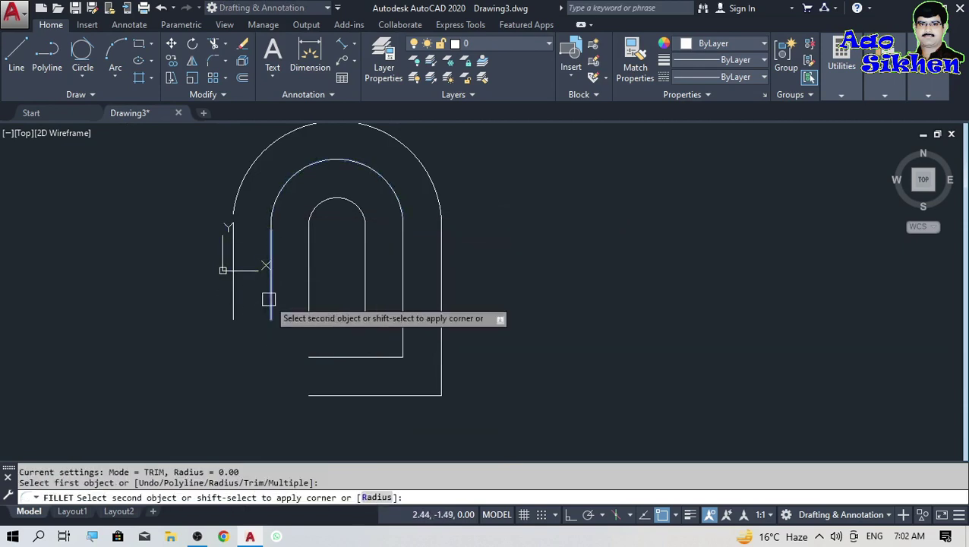
click(309, 357)
Step: Fillet the outermost left vertical line at radius 0 to the outermost bottom line and the outermost top arc
key(Return)
click(308, 396)
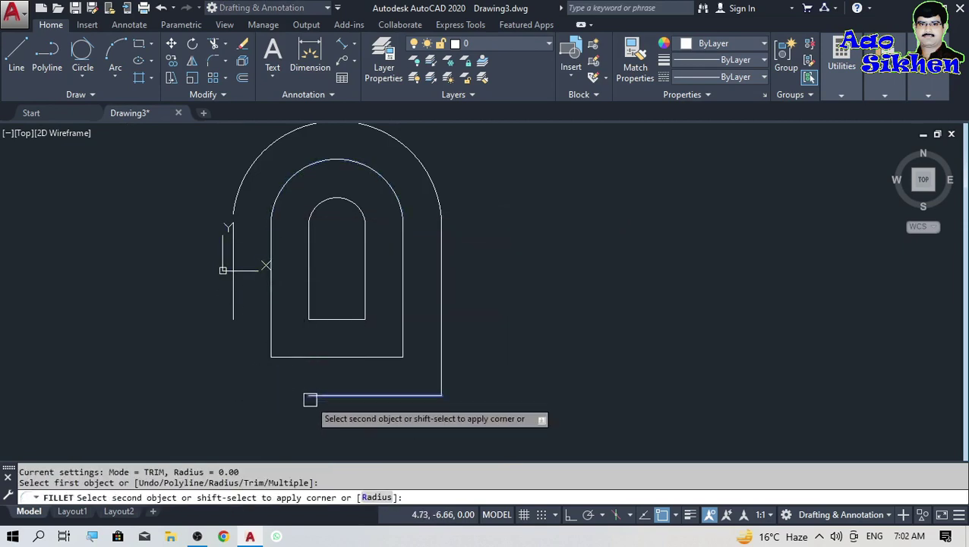
click(232, 331)
key(Return)
click(233, 231)
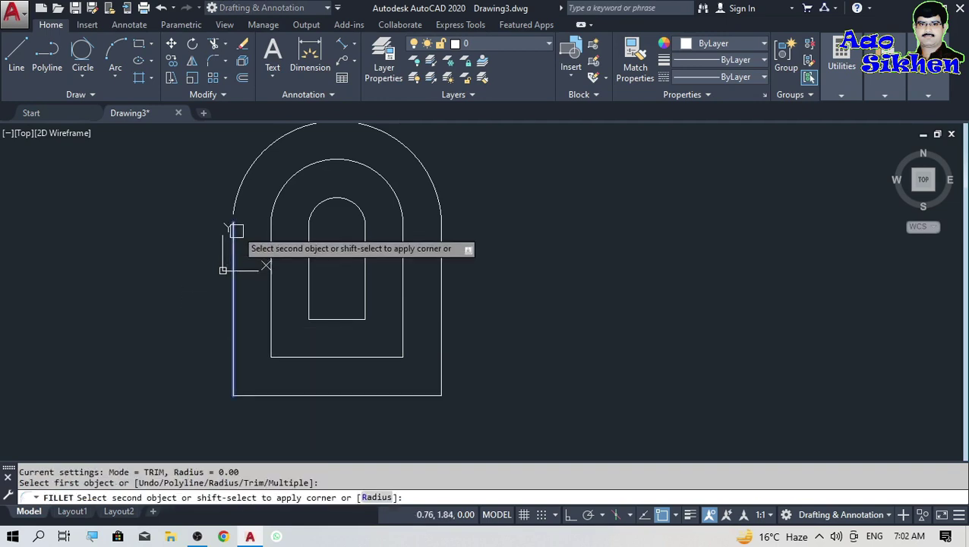
click(237, 198)
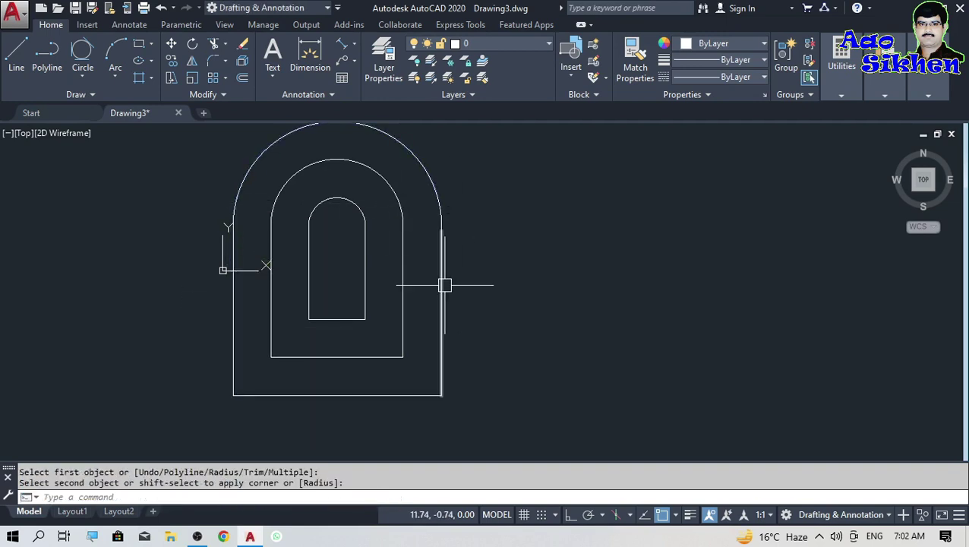
Step: Undo the last two fillets on the outermost left vertical line
scroll(243, 321, down, 2)
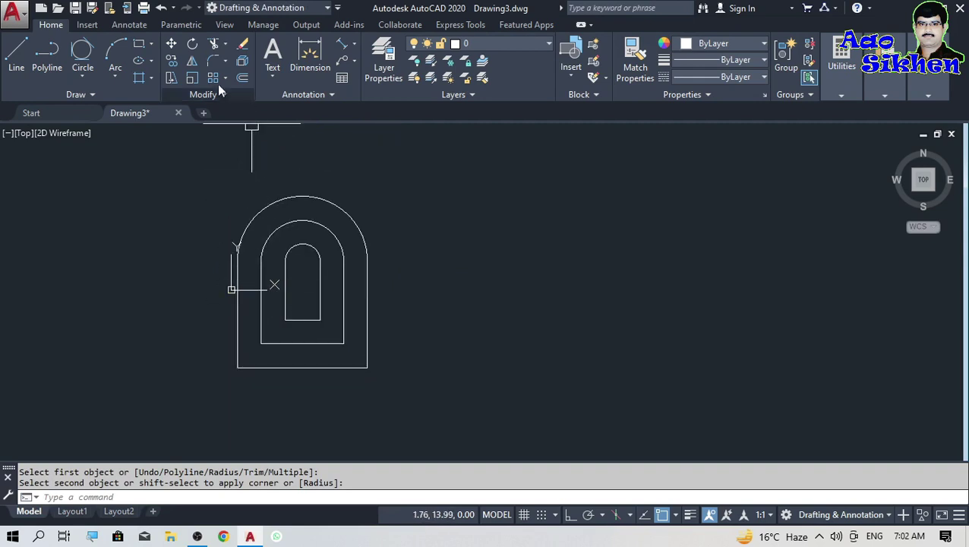
click(226, 61)
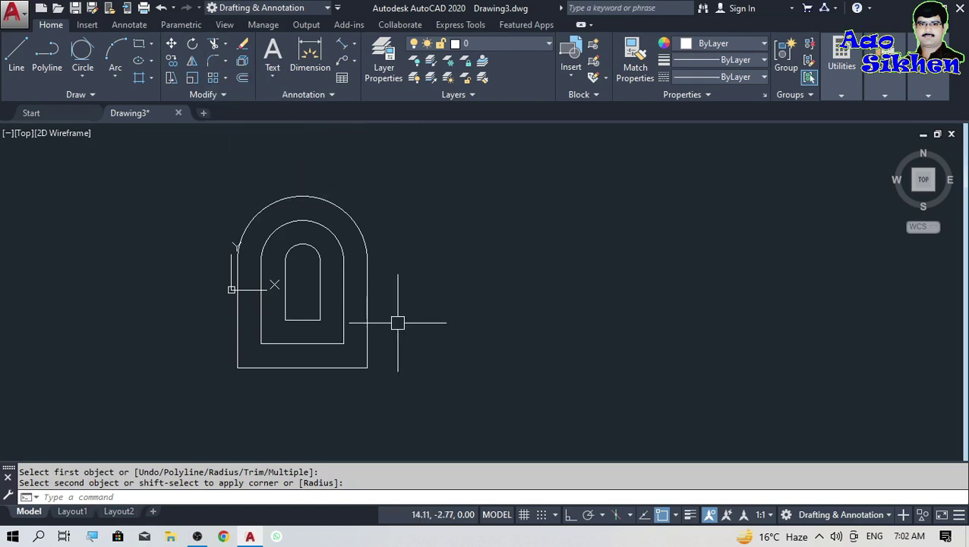
scroll(354, 375, up, 6)
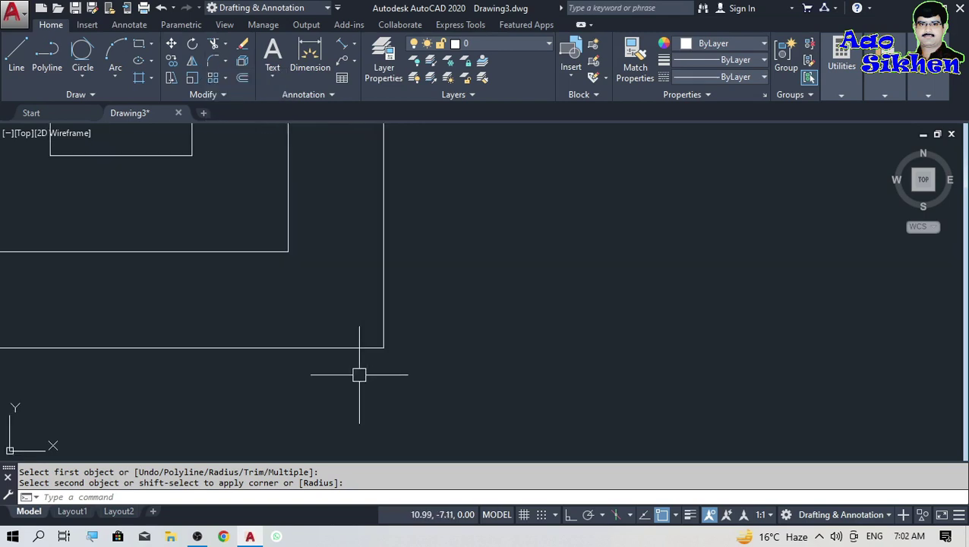
key(ctrl+z)
key(ctrl+z)
key(ctrl+z)
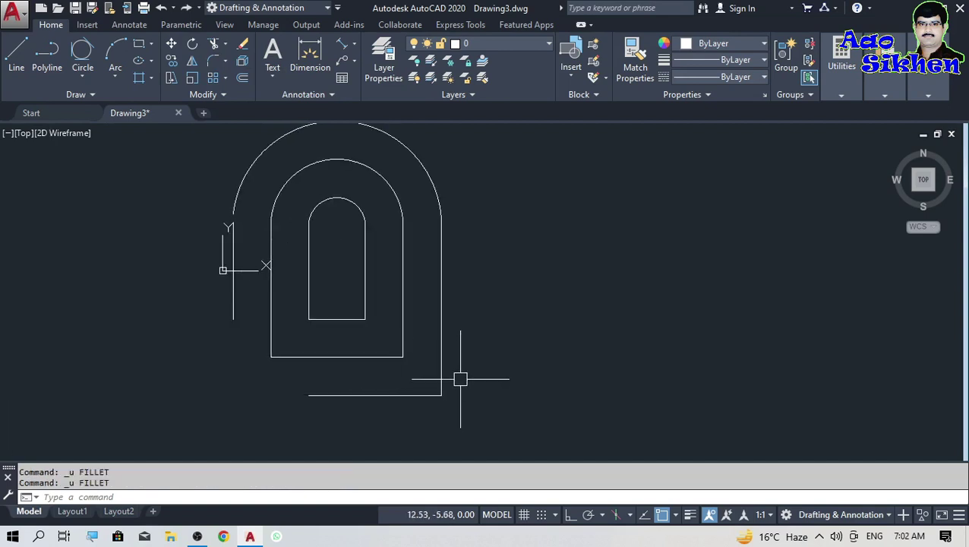
Step: Draw a diagonal line from the lower end of the outermost left vertical to the left end of the outermost bottom line
scroll(248, 367, up, 2)
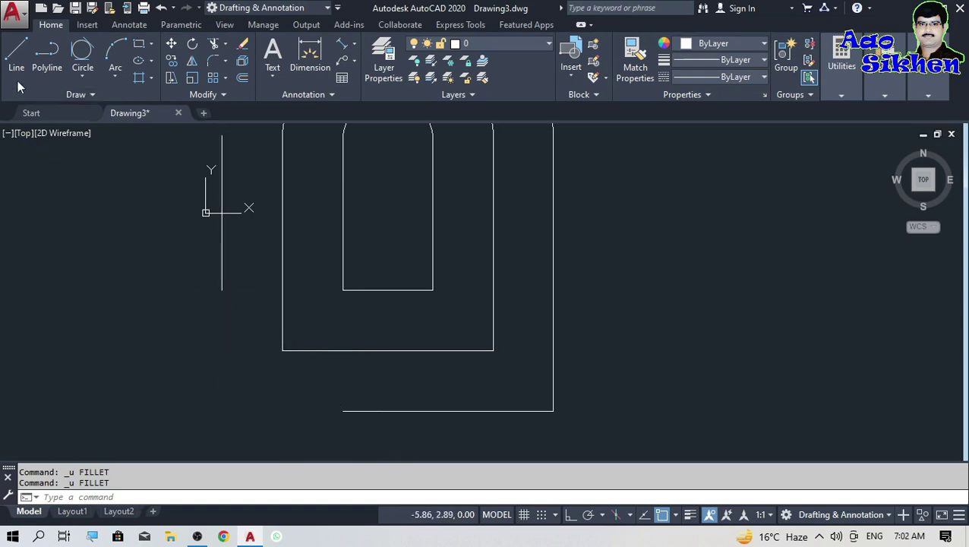
click(16, 51)
click(221, 290)
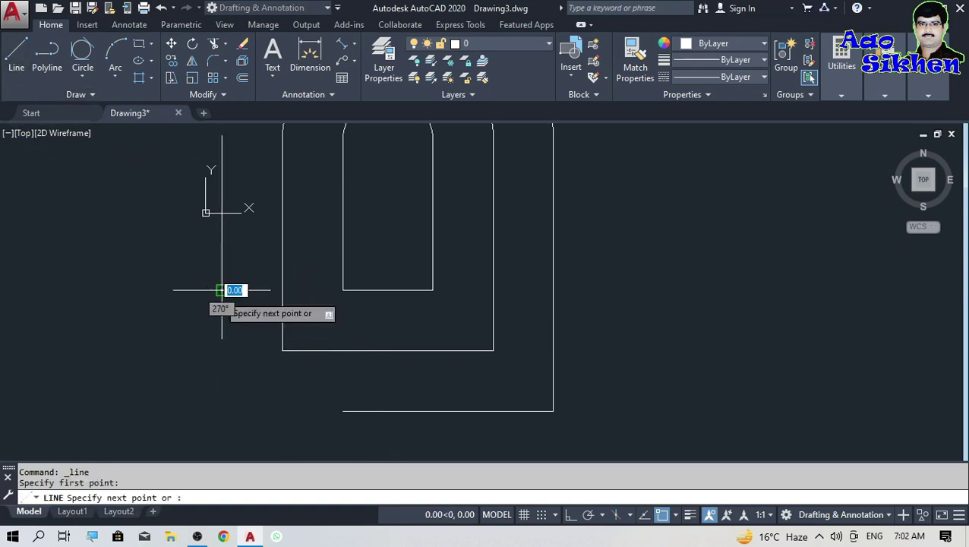
click(343, 411)
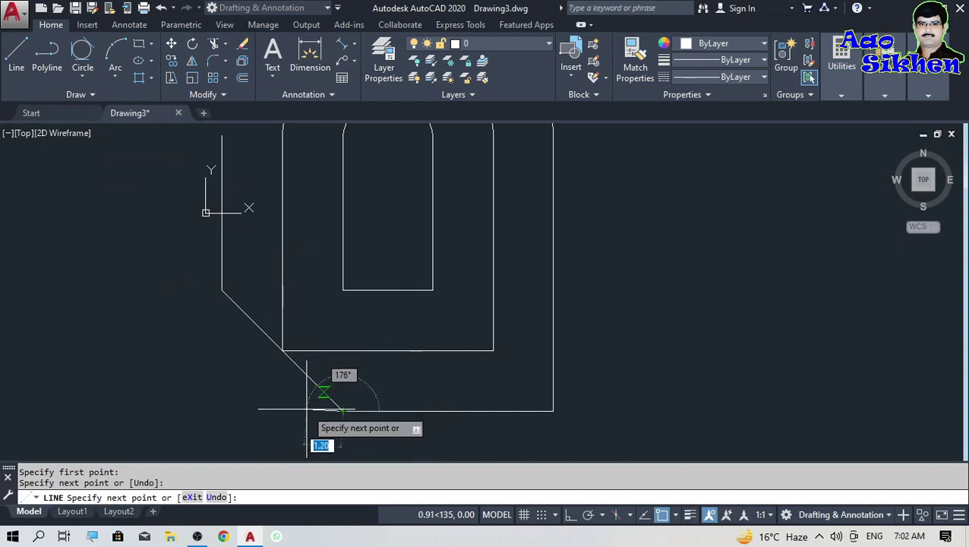
key(Escape)
Step: Delete the diagonal line bridging the outermost outline's lower-left corner
scroll(228, 361, down, 2)
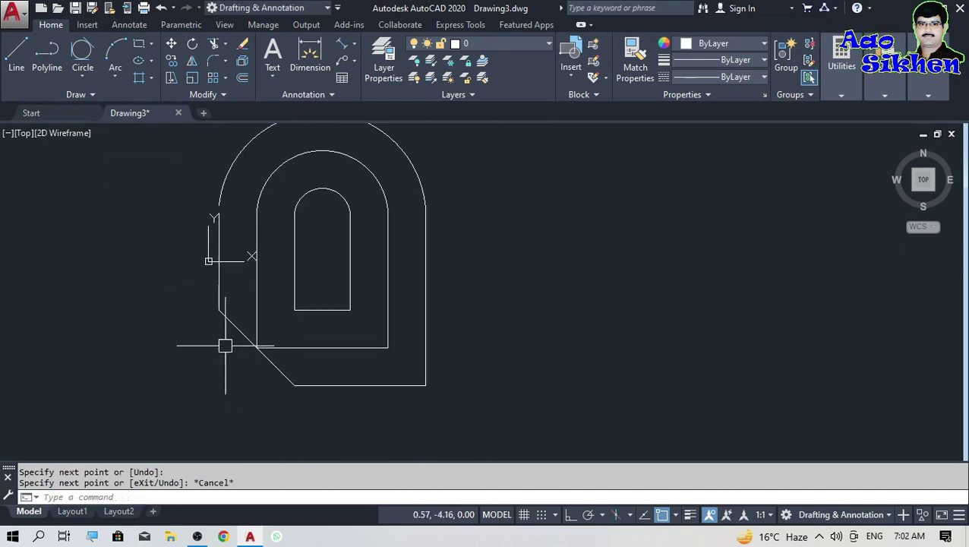
click(279, 371)
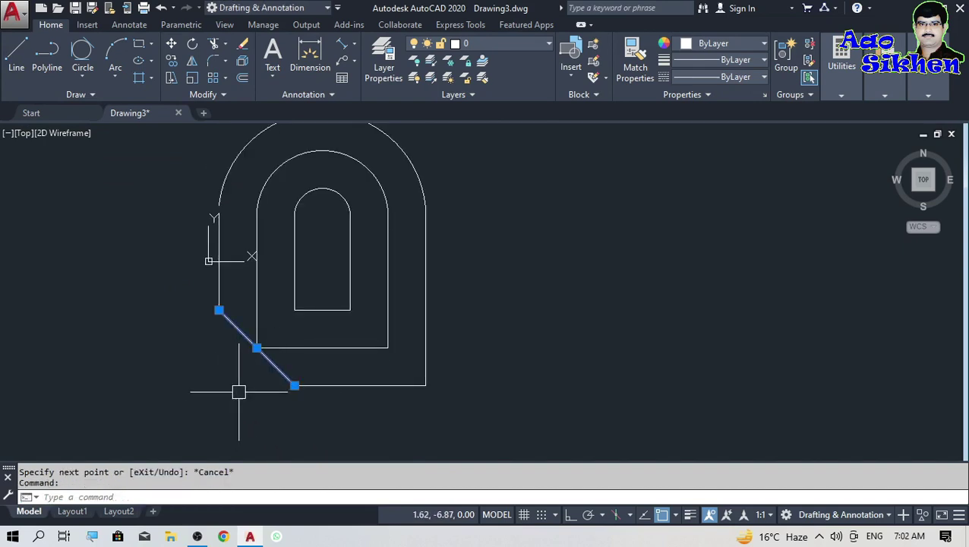
key(Delete)
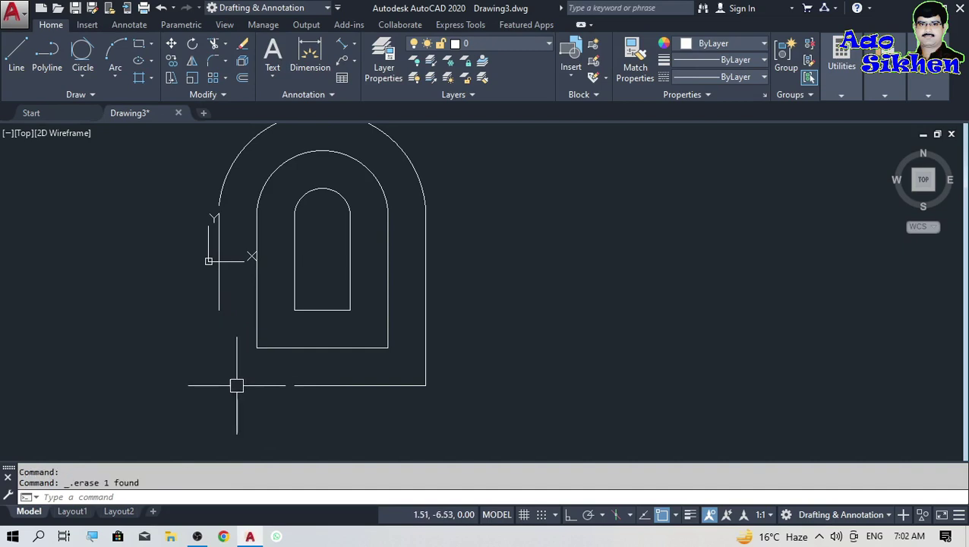
Step: Fillet the outermost left vertical line and the outermost bottom line with a radius of 1
scroll(430, 402, up, 2)
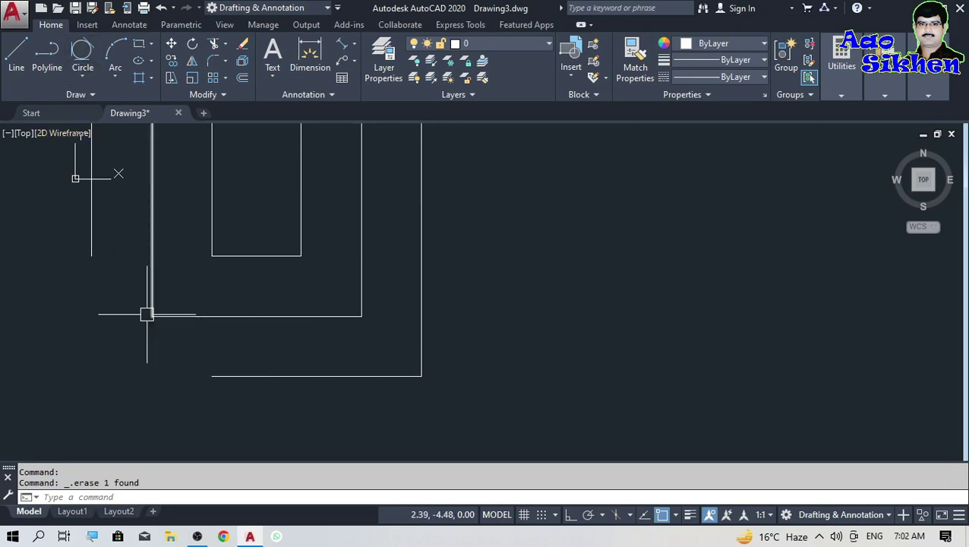
key(Return)
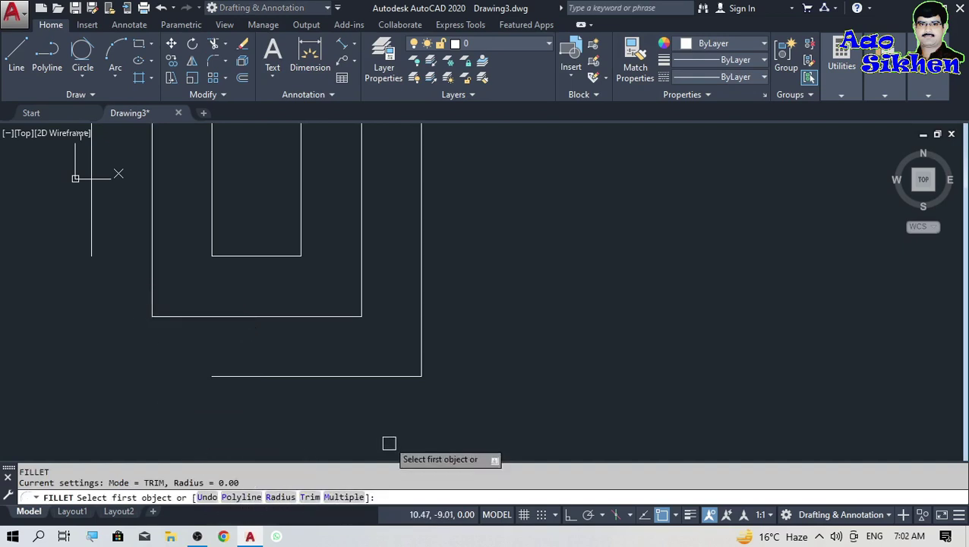
key(Return)
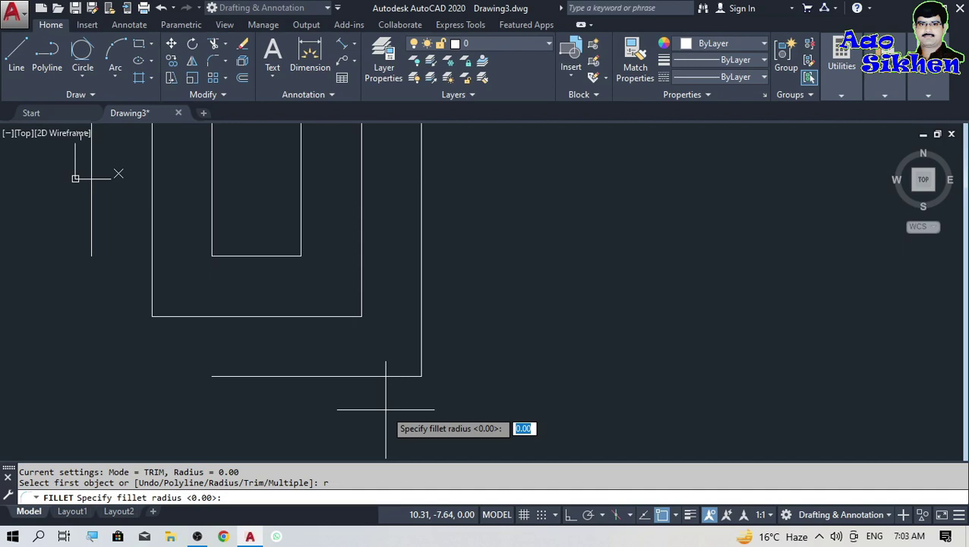
key(Return)
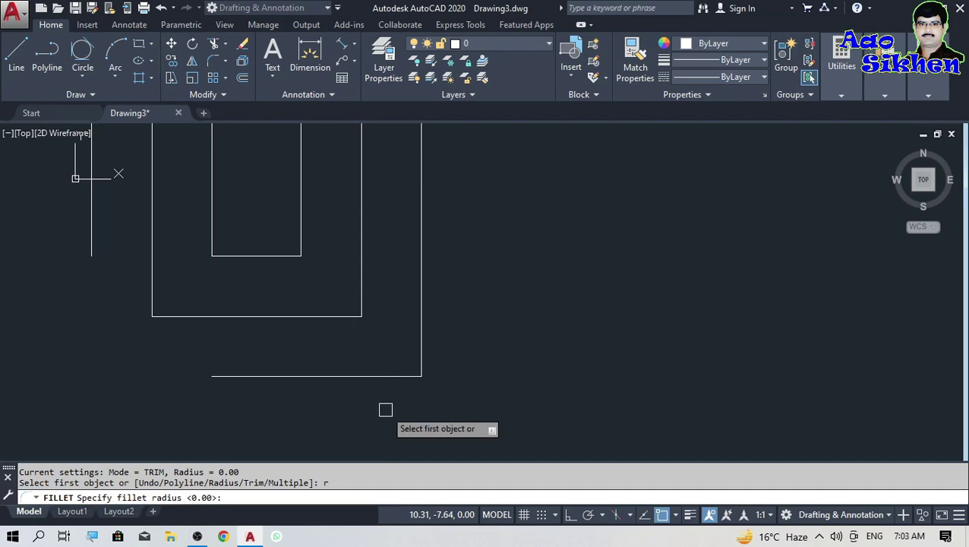
click(92, 227)
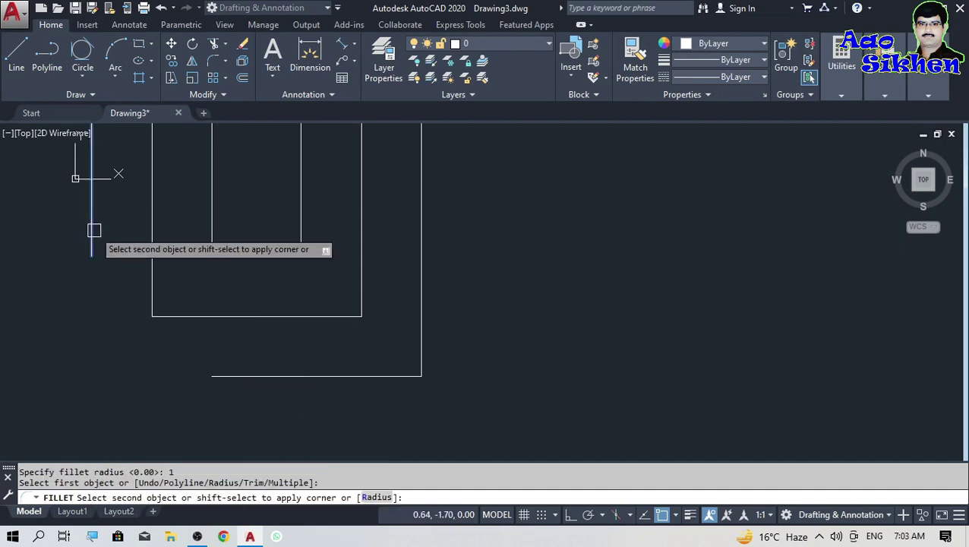
click(244, 379)
Step: Start a radius dimension for the rounded lower-left corner of the outermost outline
scroll(69, 363, up, 4)
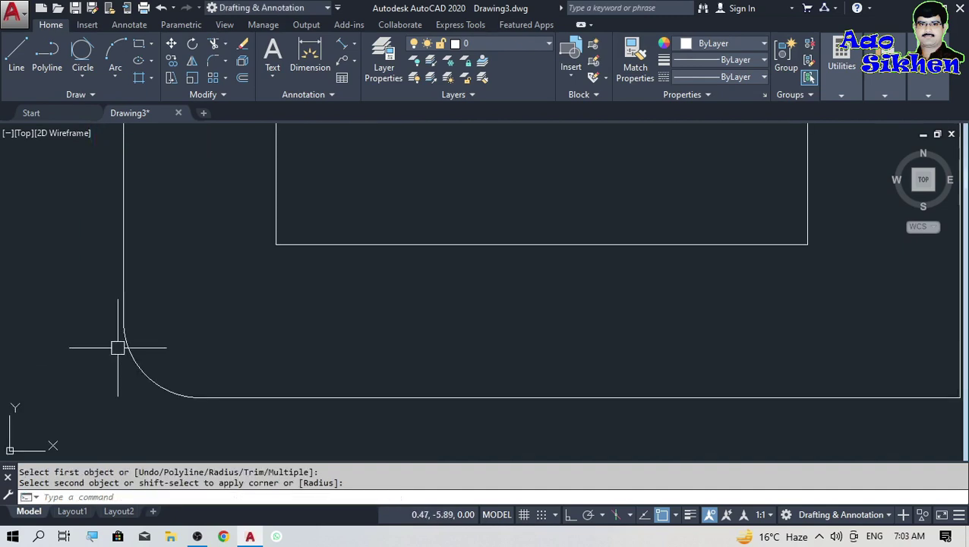
click(352, 45)
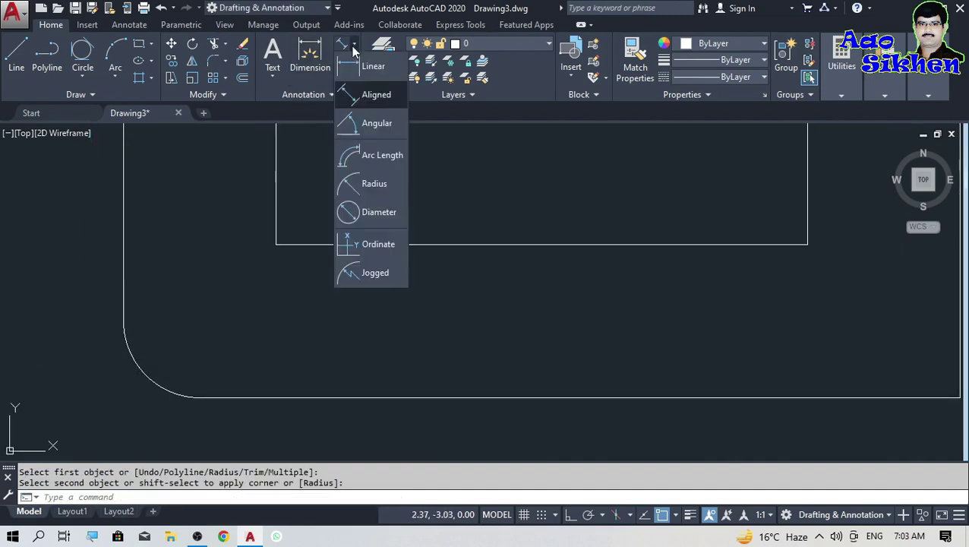
click(371, 184)
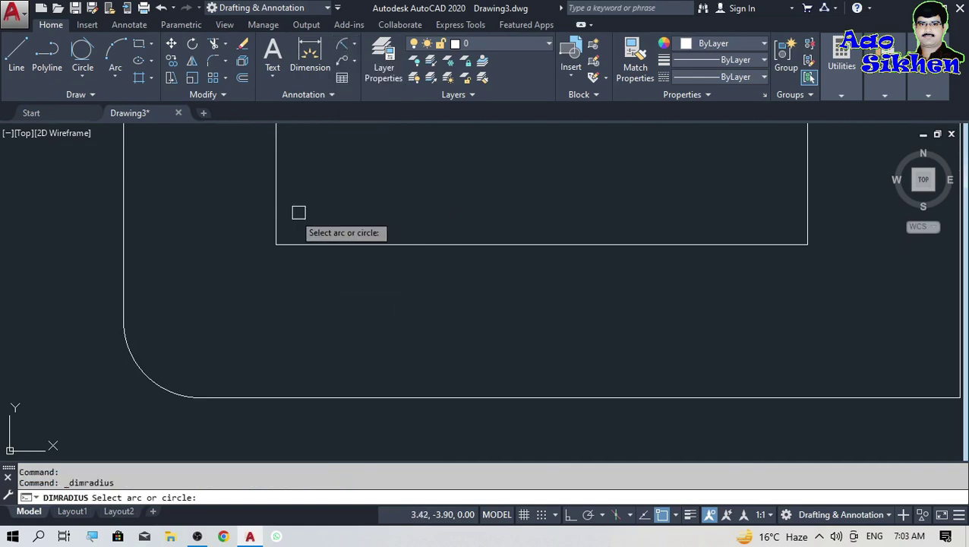
Step: Add a radius dimension to the outer outline's rounded lower-left corner, placing its text outside the shape
click(139, 370)
scroll(139, 370, down, 3)
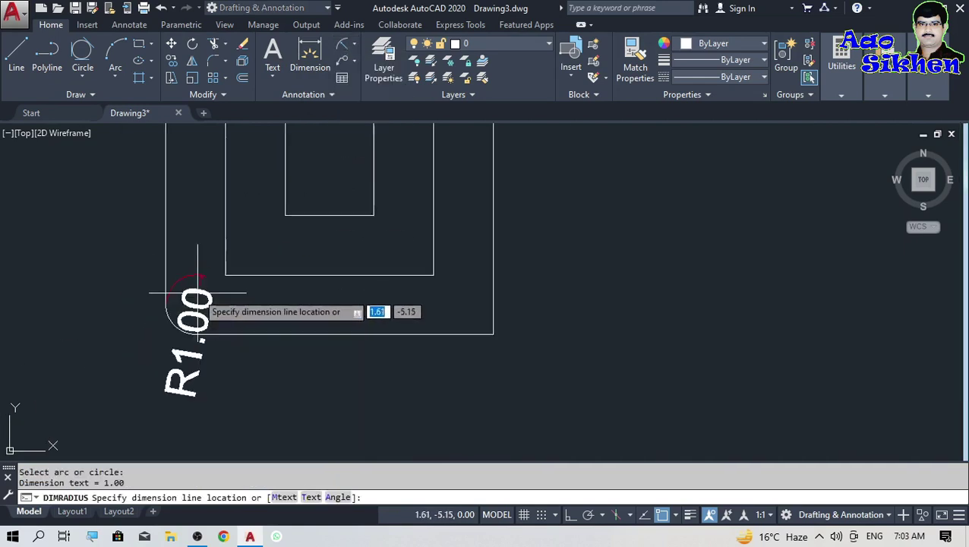
click(105, 345)
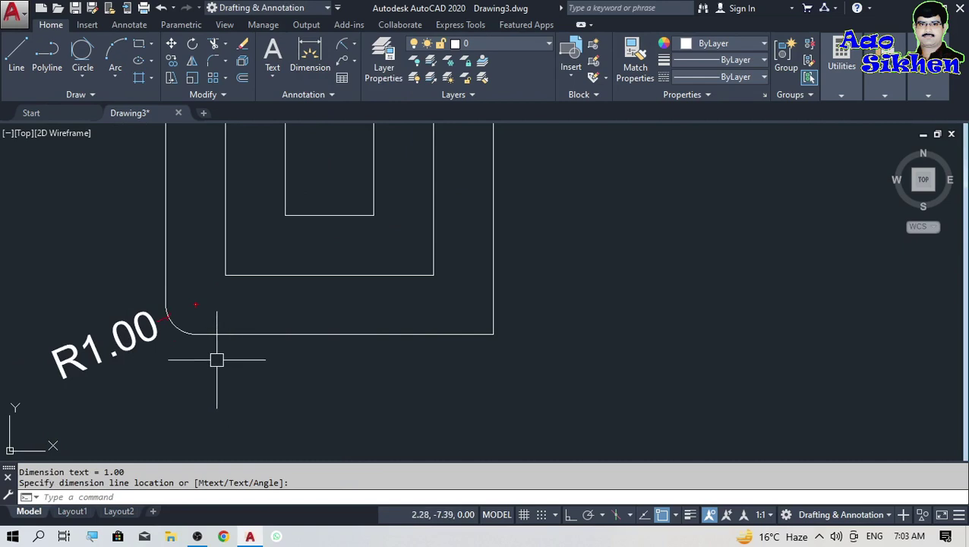
scroll(199, 363, down, 3)
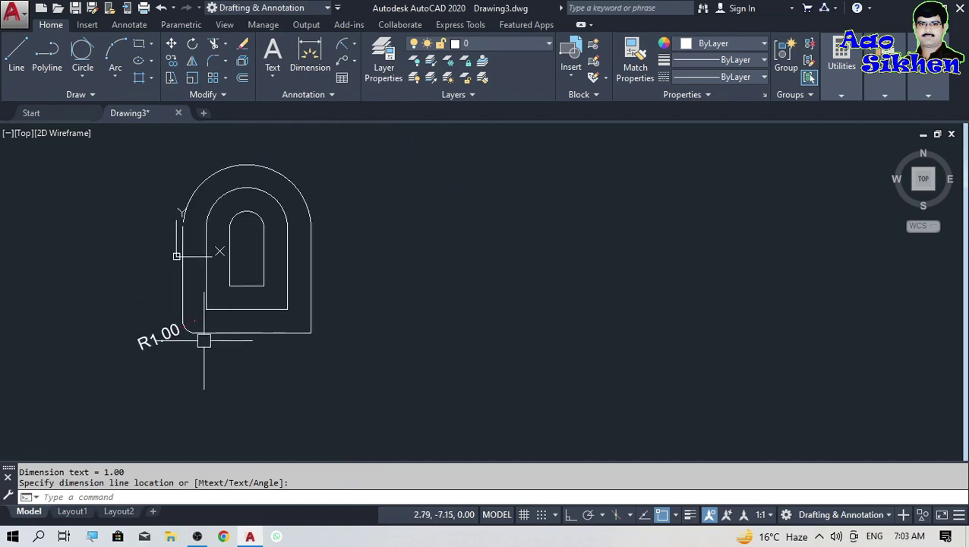
Step: Delete the radius dimension at the outer outline's rounded lower-left corner
scroll(185, 337, up, 2)
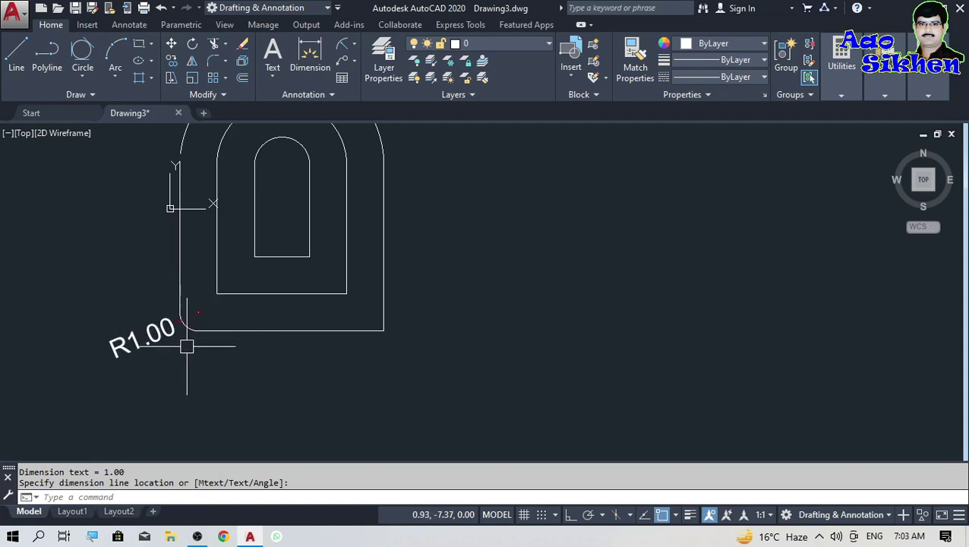
click(180, 324)
click(139, 360)
click(110, 351)
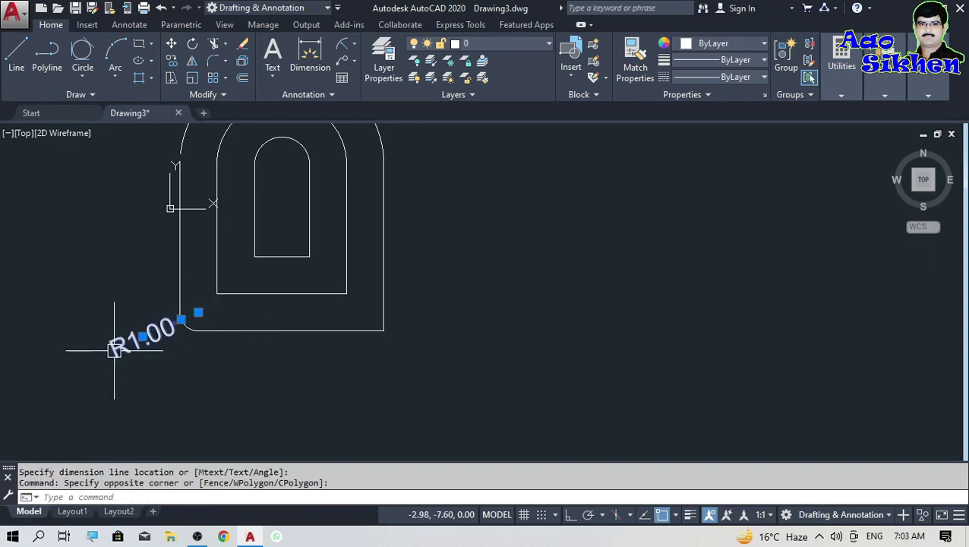
key(Delete)
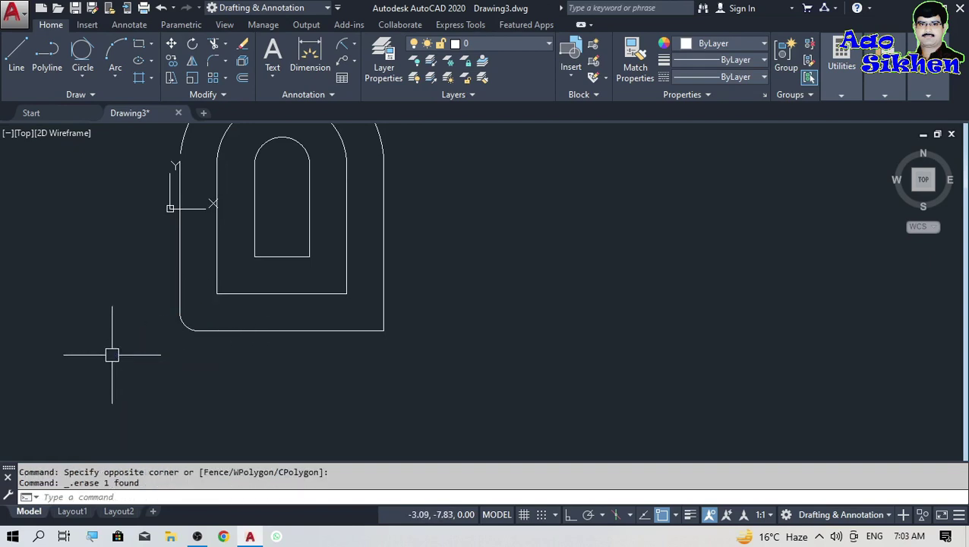
Step: Erase the fillet arc at the outer outline's lower-left corner, leaving the corner open
click(134, 296)
click(202, 346)
key(Delete)
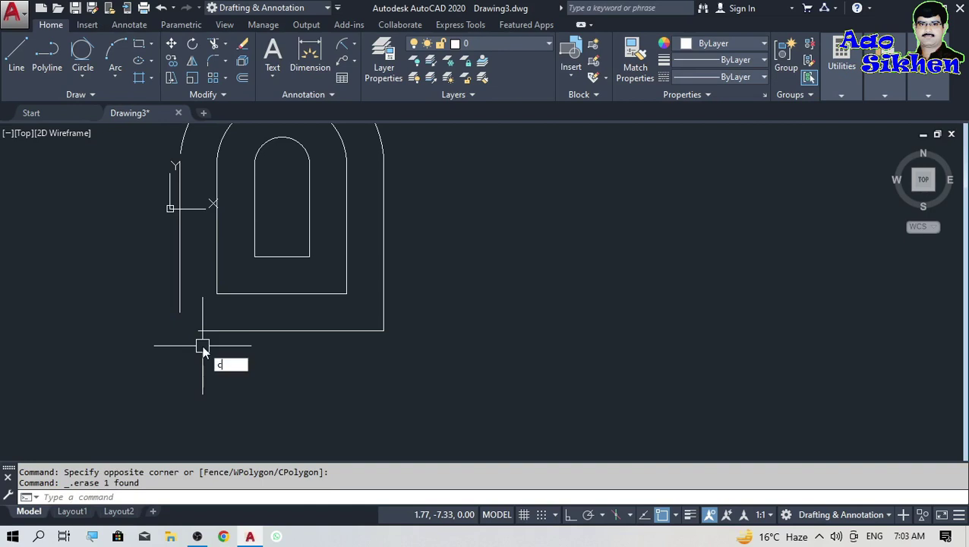
Step: Try chamfering the outer outline's left and bottom lines with zero distances, and undo that chamfer
key(Return)
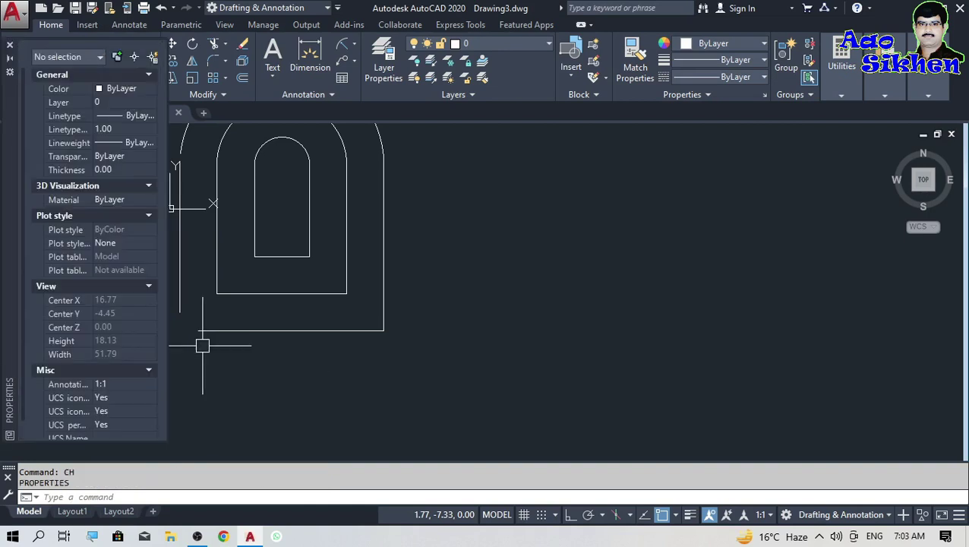
click(9, 47)
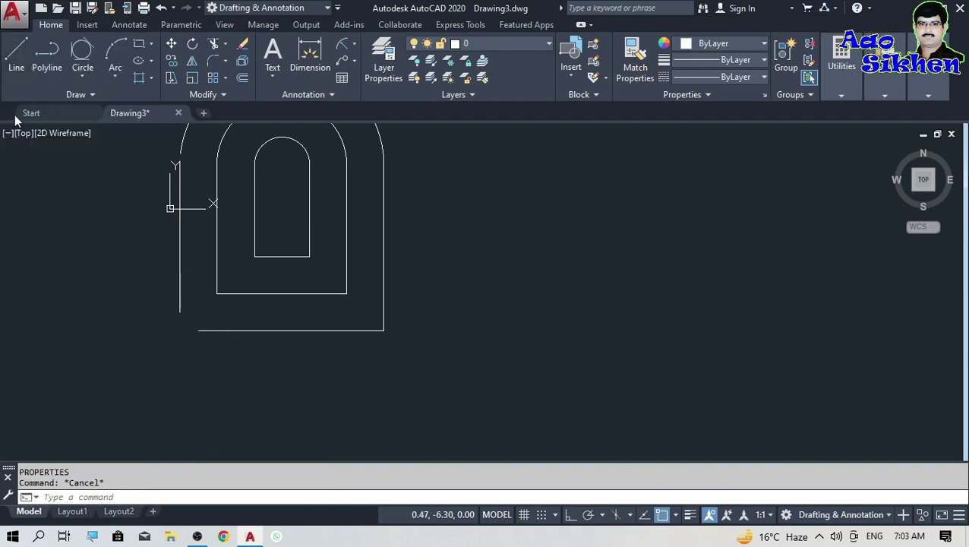
click(225, 61)
click(244, 113)
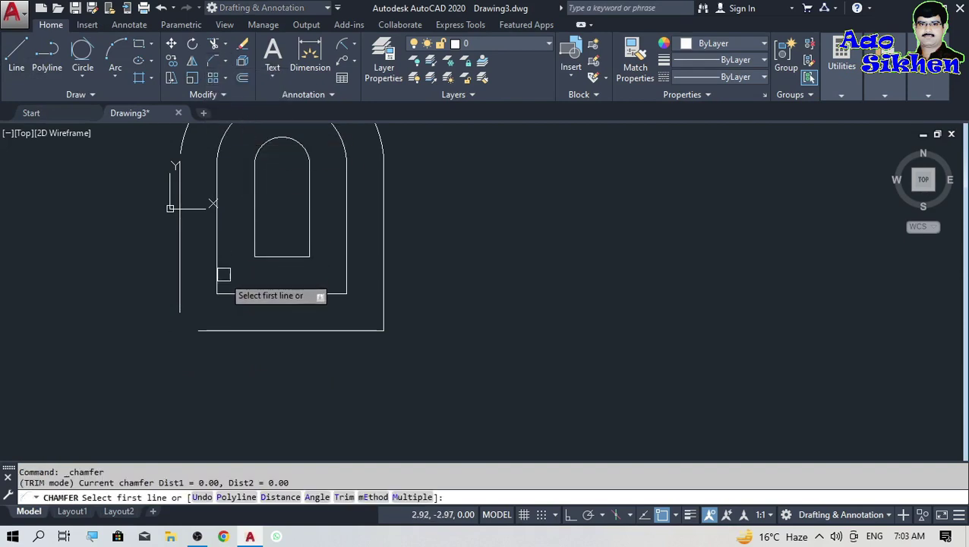
click(179, 270)
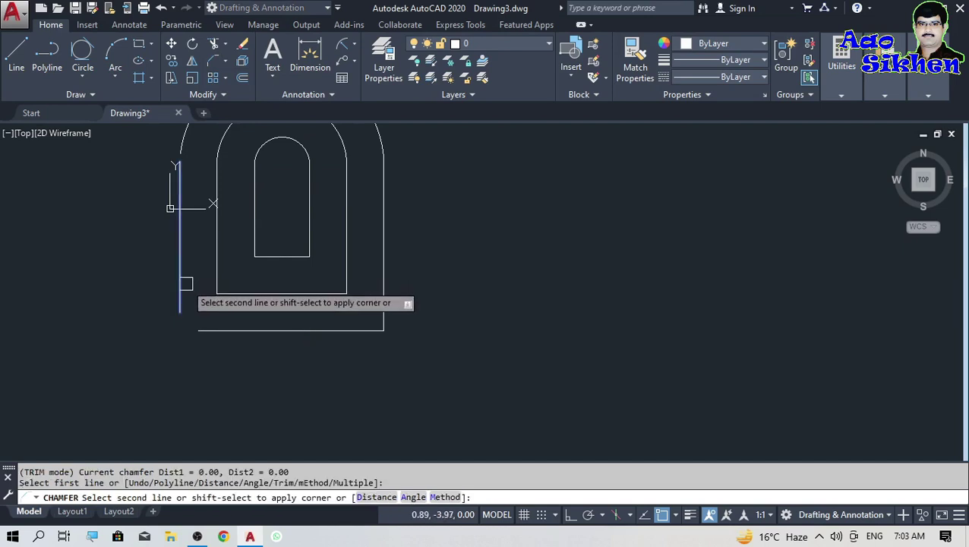
click(223, 329)
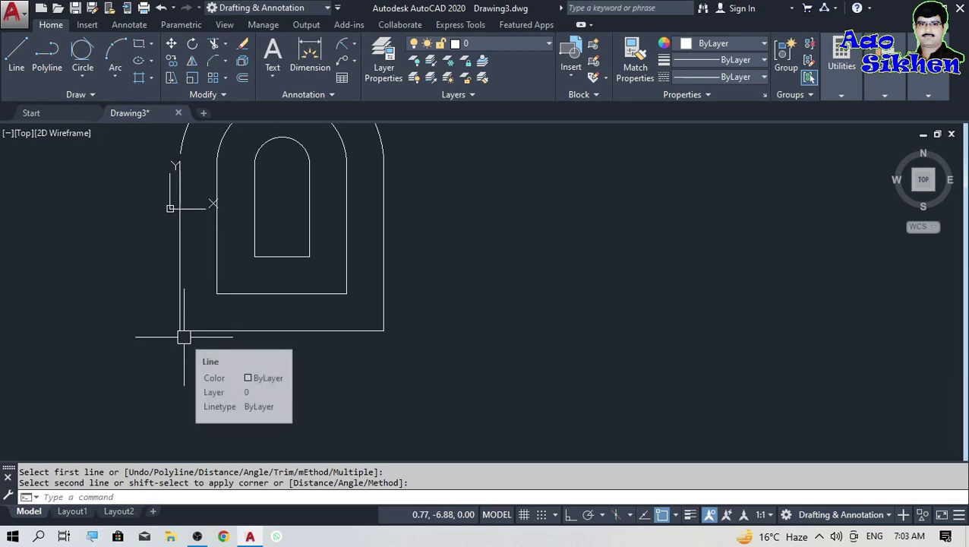
key(ctrl+z)
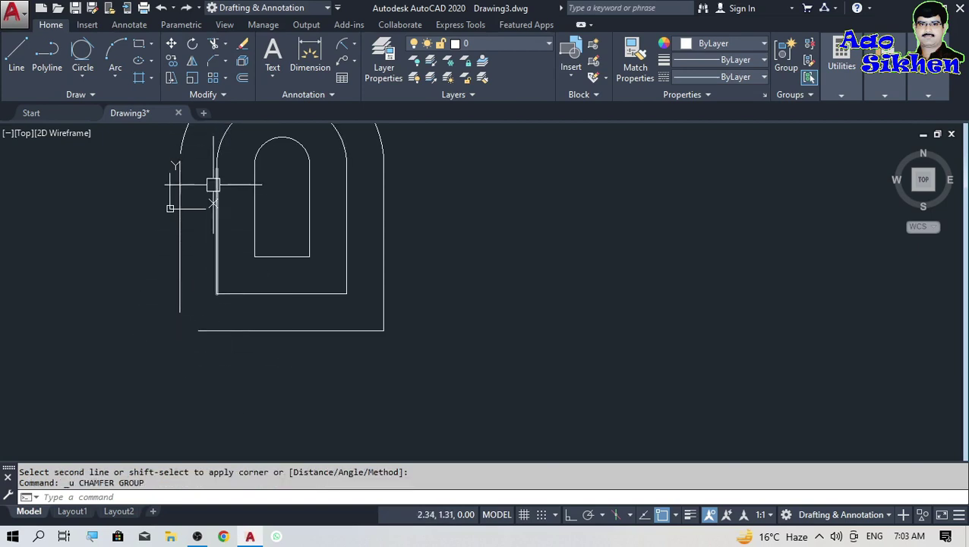
Step: Chamfer the outer outline's lower-left corner with a first distance of 2 on the left line and a second distance of 3 on the bottom line
click(213, 61)
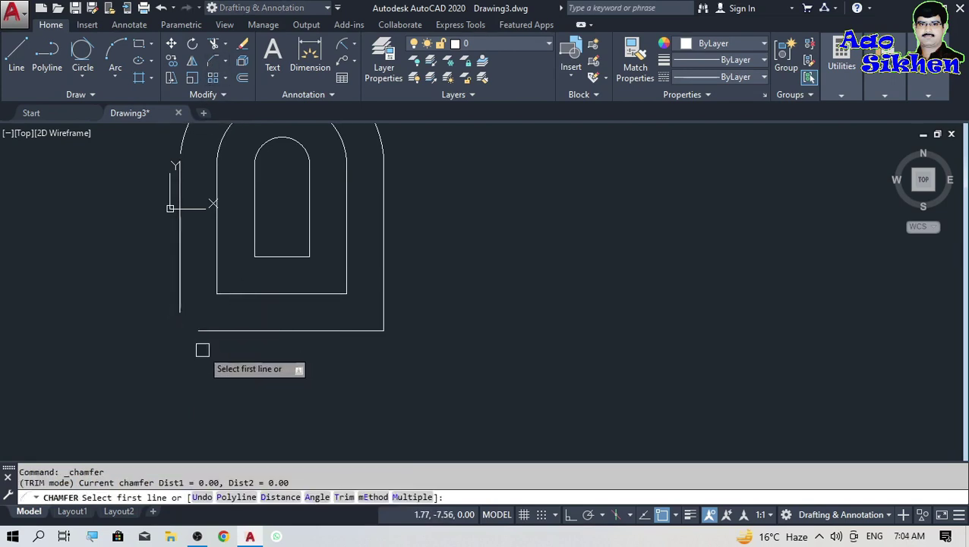
click(279, 496)
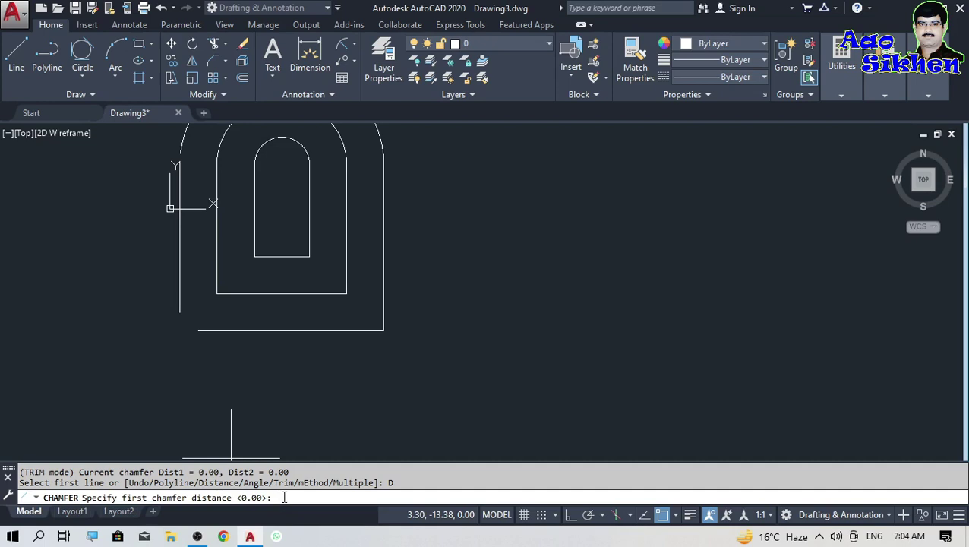
key(Return)
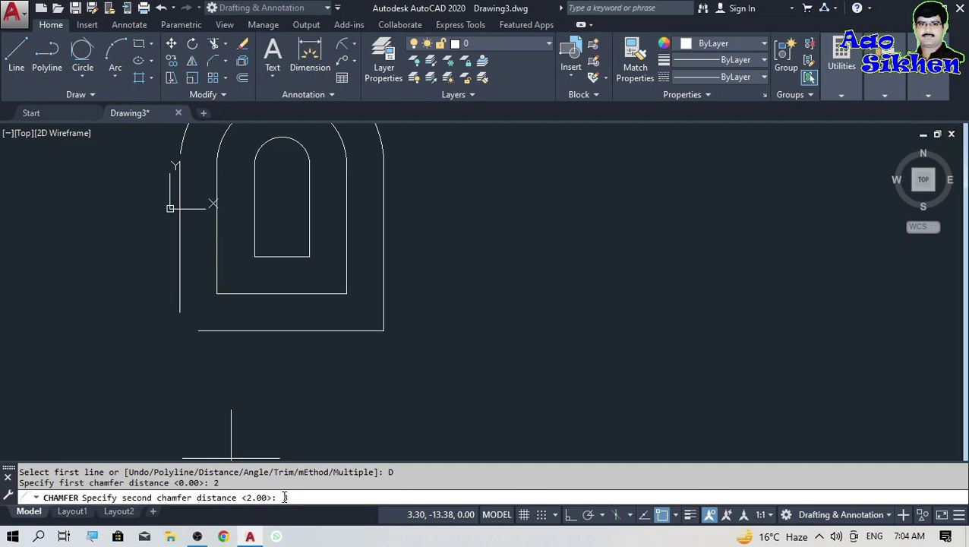
text(3)
key(Return)
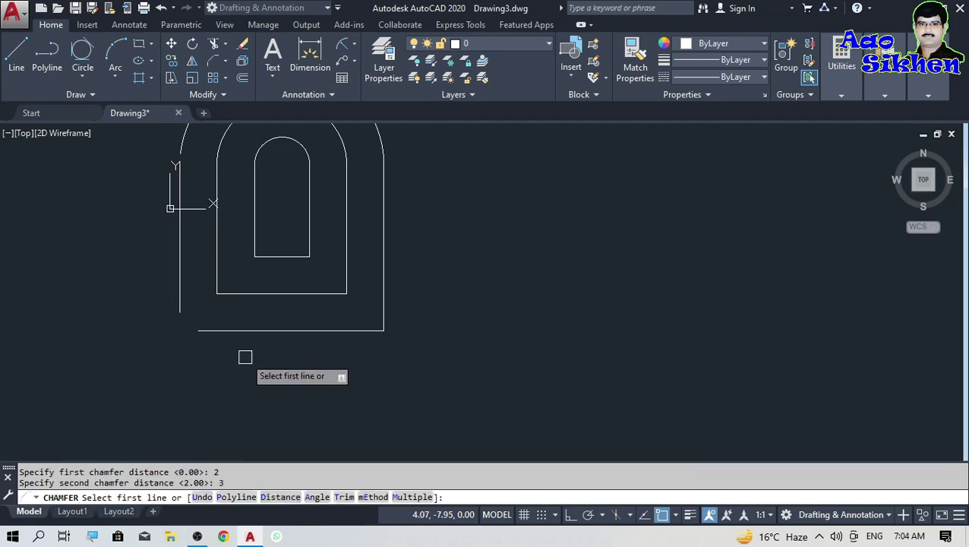
click(179, 281)
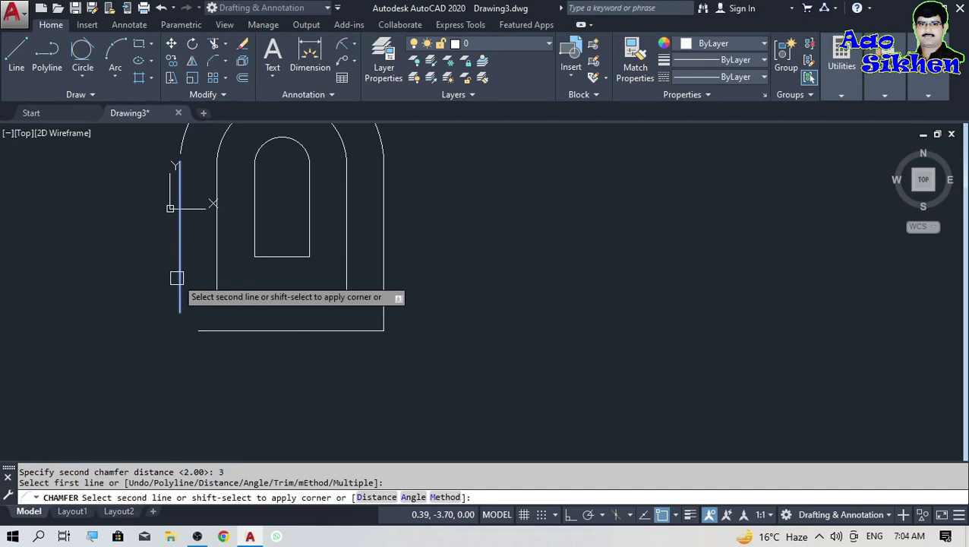
click(226, 331)
scroll(185, 330, up, 2)
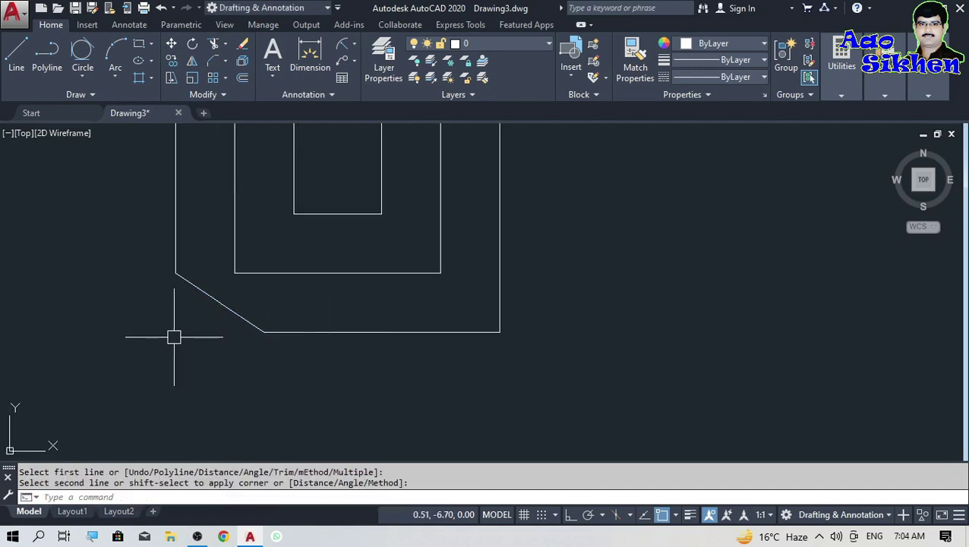
Step: Fillet the outer outline's left and bottom lines with radius 0 so they meet in a sharp corner beyond the chamfer
scroll(174, 337, down, 2)
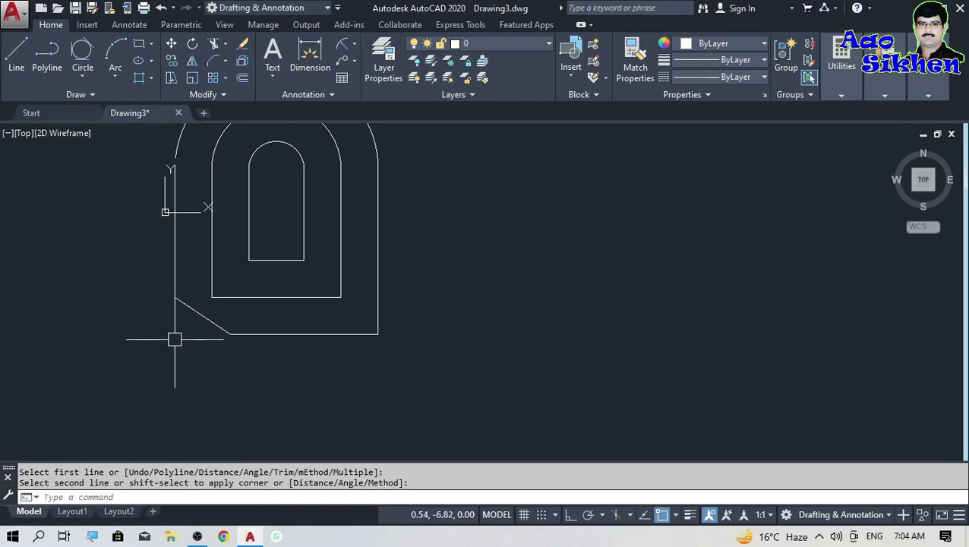
text(f)
key(Return)
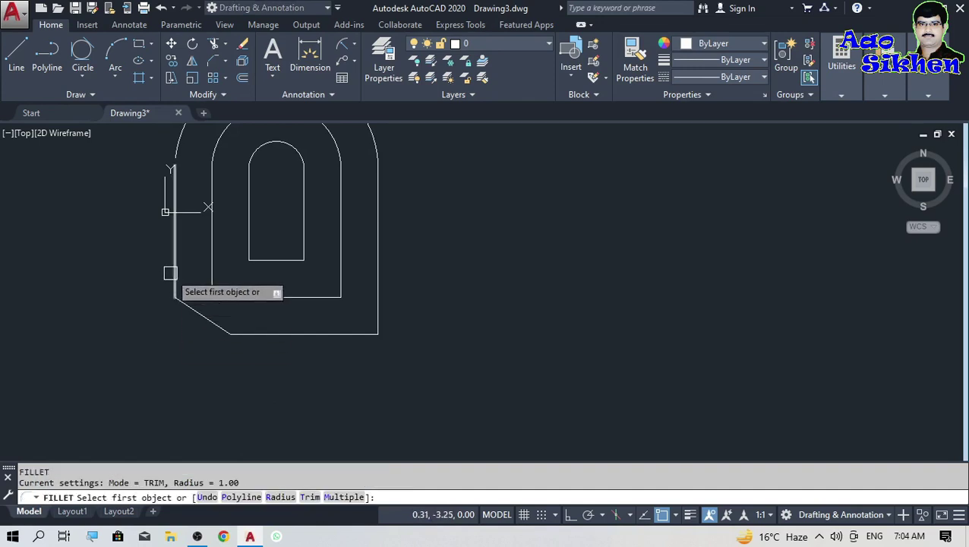
text(r)
key(Return)
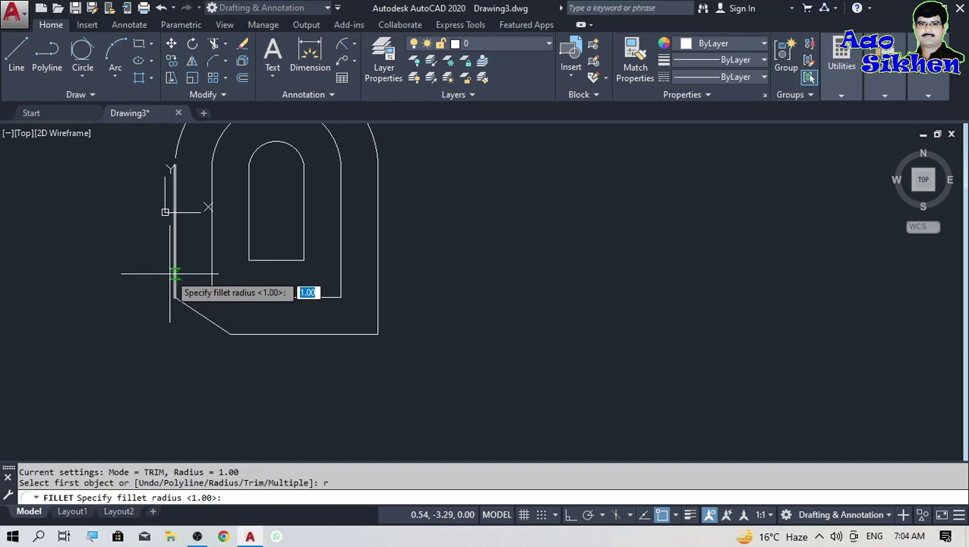
text(0)
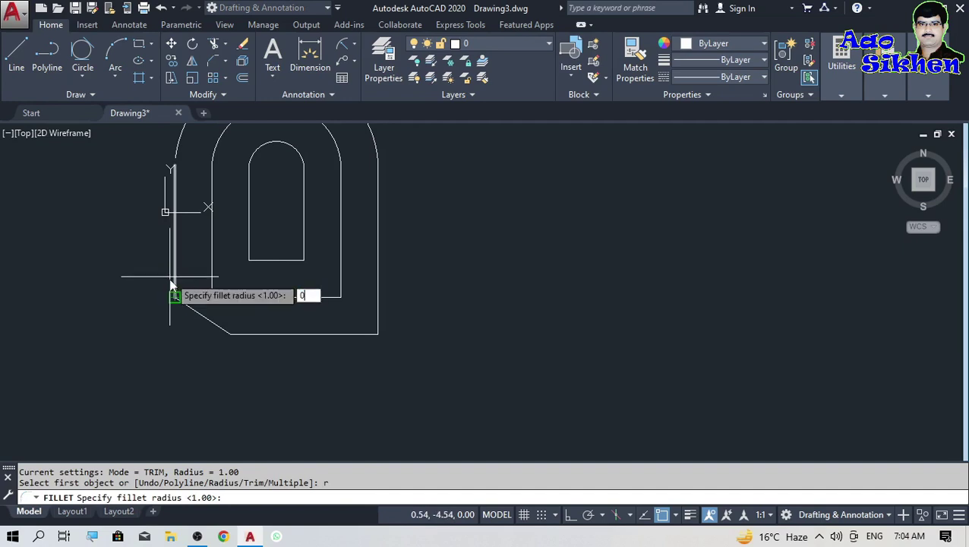
key(Return)
click(172, 278)
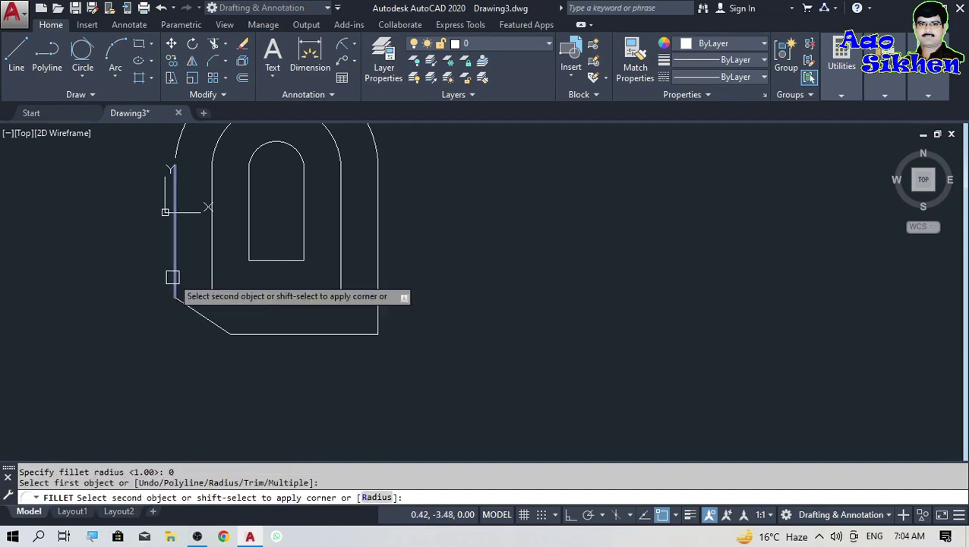
click(256, 334)
Step: Add a vertical linear dimension from the chamfer's upper end to the outline's lower-left corner, placed outside the left line
scroll(192, 333, up, 4)
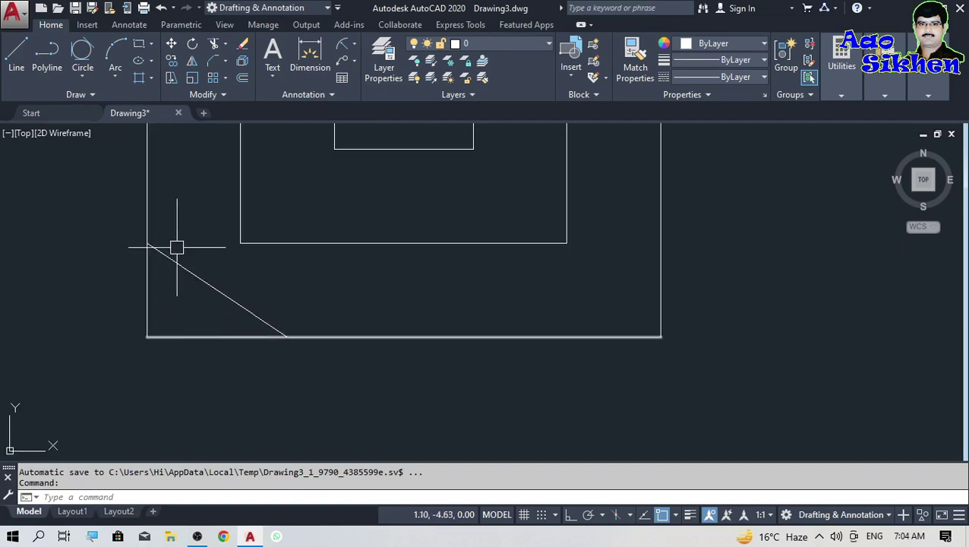
click(352, 45)
click(350, 70)
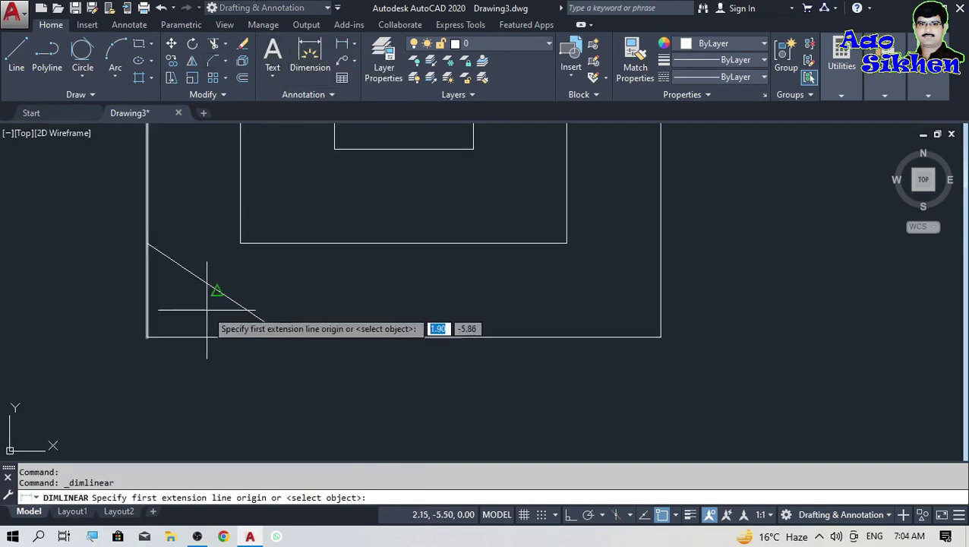
click(147, 244)
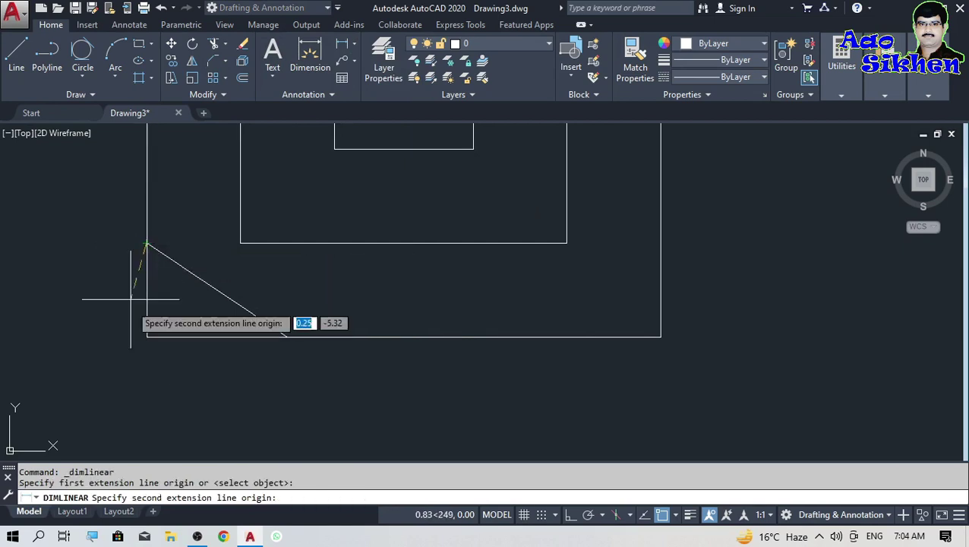
click(145, 336)
click(104, 228)
scroll(108, 167, down, 2)
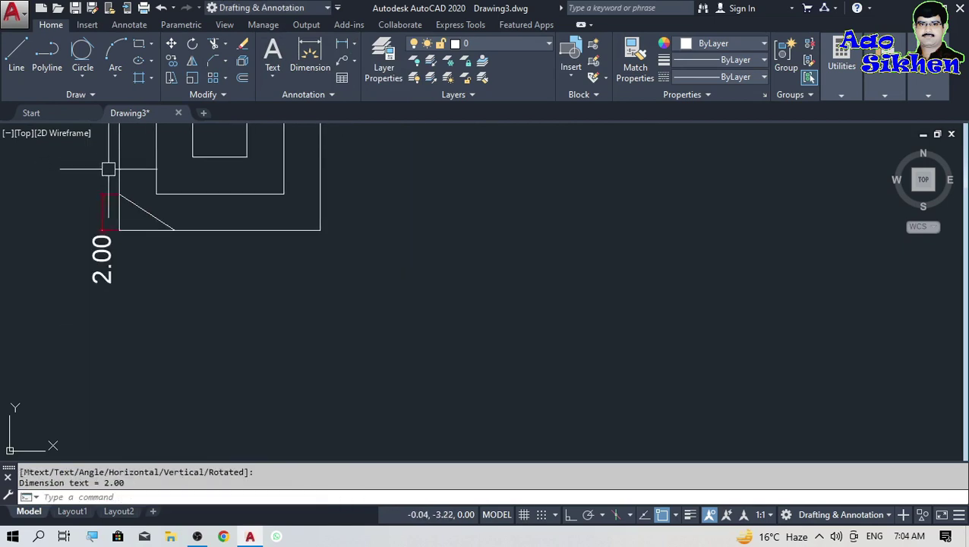
Step: Add a horizontal linear dimension from the outline's lower-left corner to the chamfer's end on the bottom line, placed below it
scroll(130, 245, up, 2)
scroll(131, 245, up, 2)
key(Return)
click(72, 171)
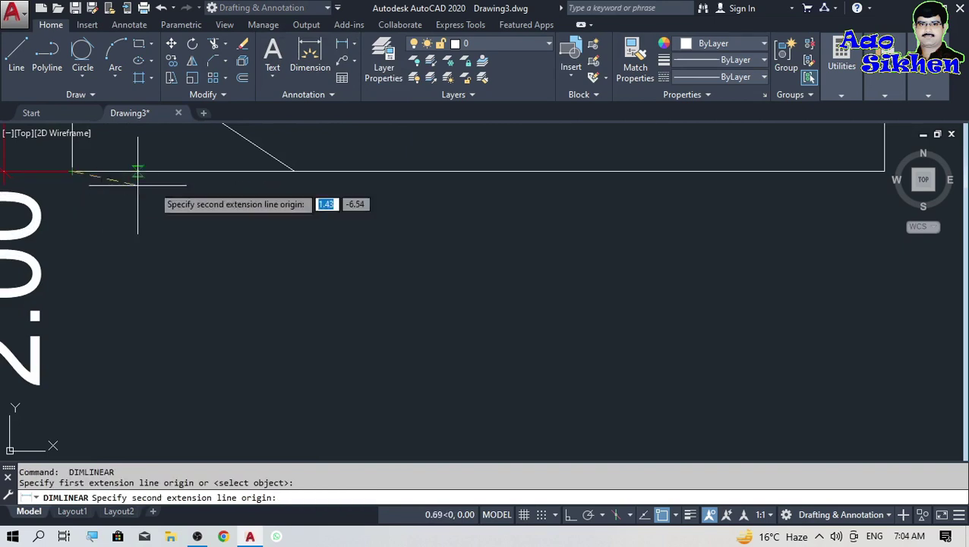
click(284, 171)
click(304, 246)
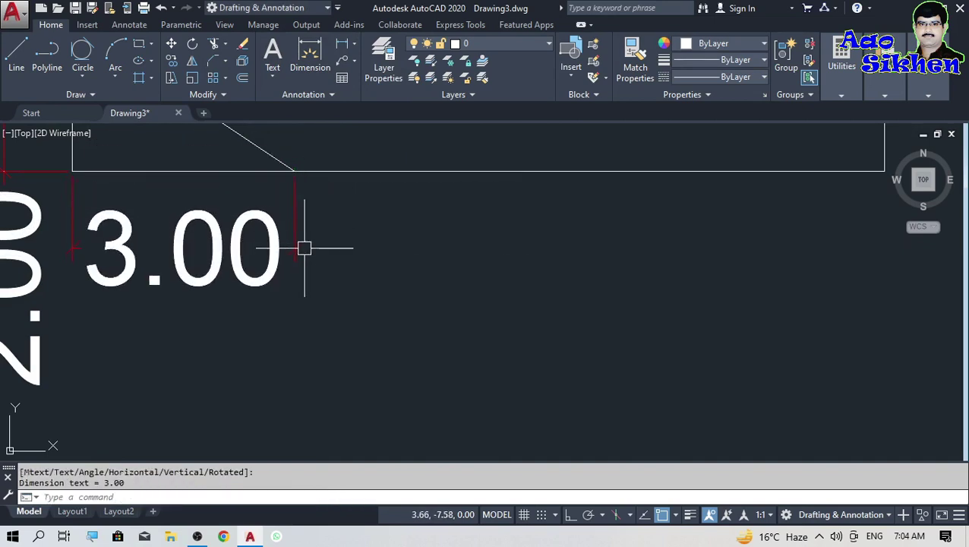
Step: Delete the vertical and horizontal linear dimensions at the chamfered lower-left corner
scroll(356, 395, down, 2)
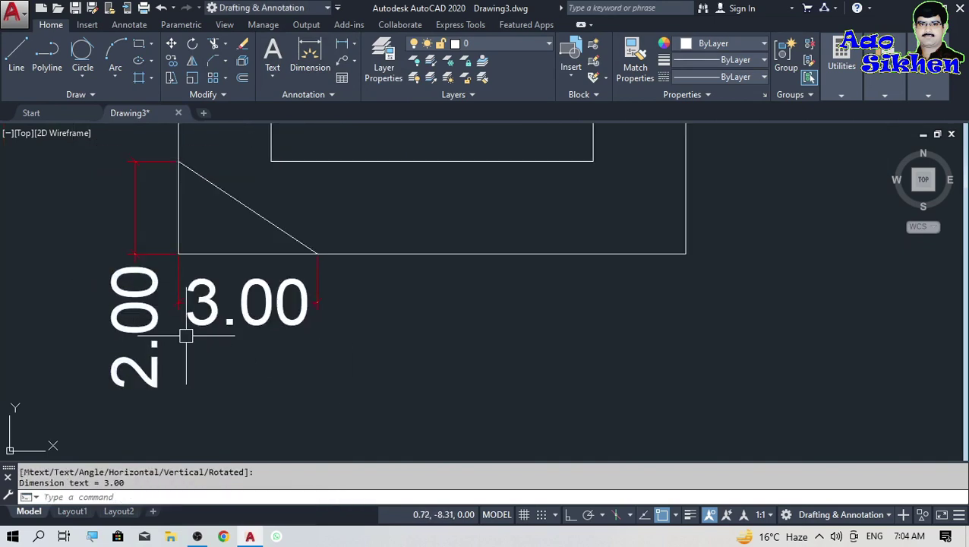
click(228, 275)
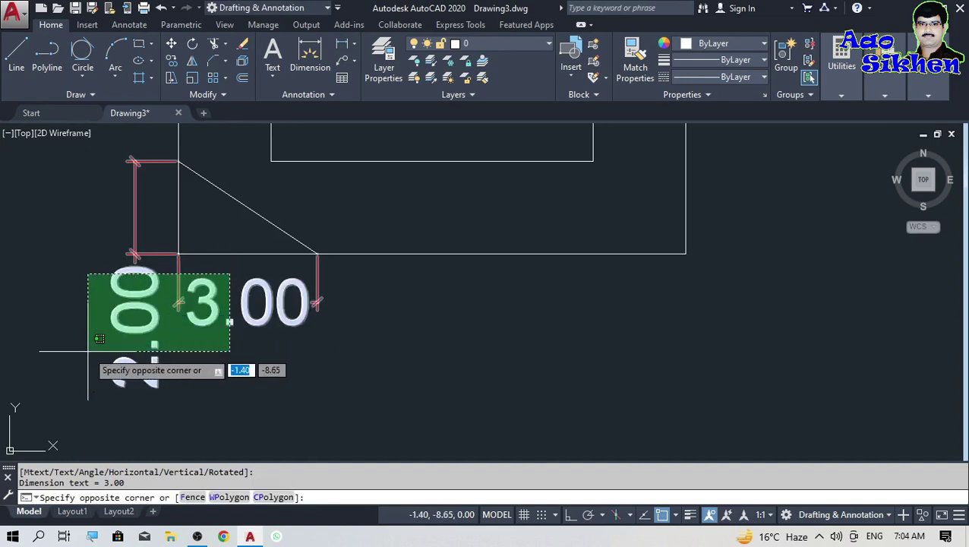
click(149, 343)
key(Delete)
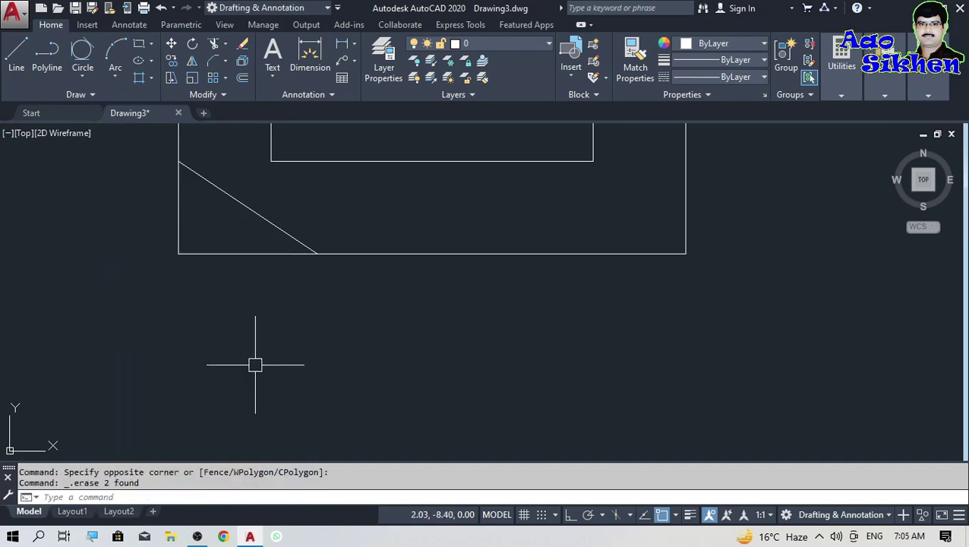
scroll(255, 363, down, 5)
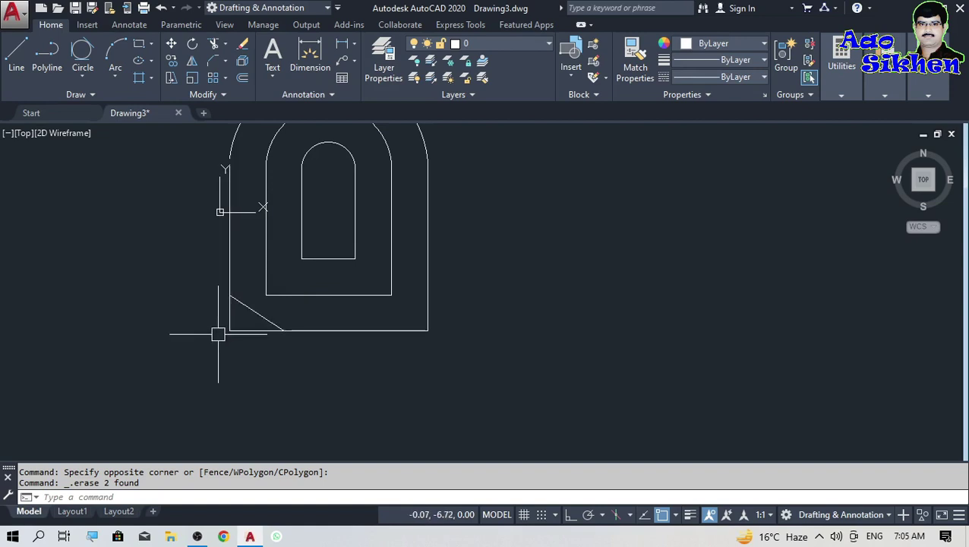
scroll(216, 356, down, 1)
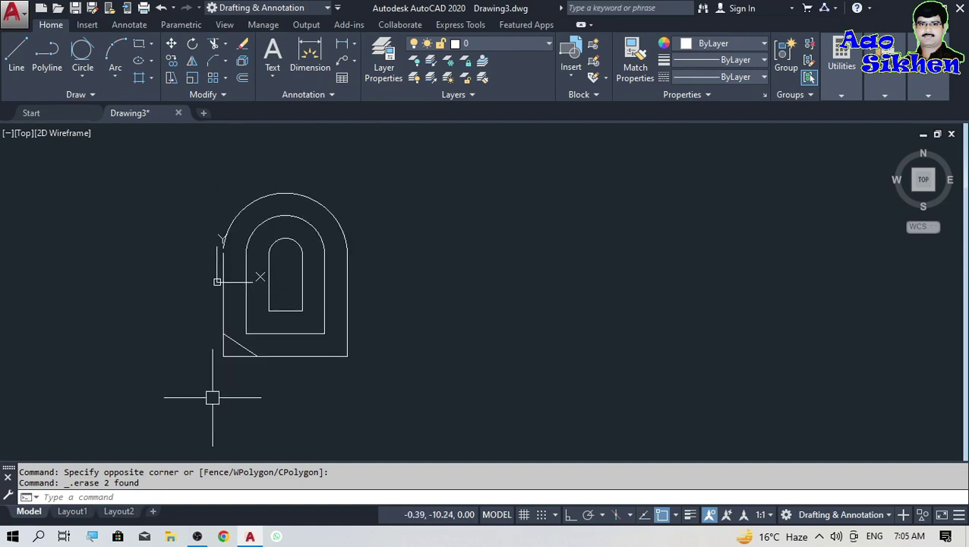
Step: Delete all three nested arched outlines together with the chamfer line, leaving the drawing empty
scroll(223, 325, up, 1)
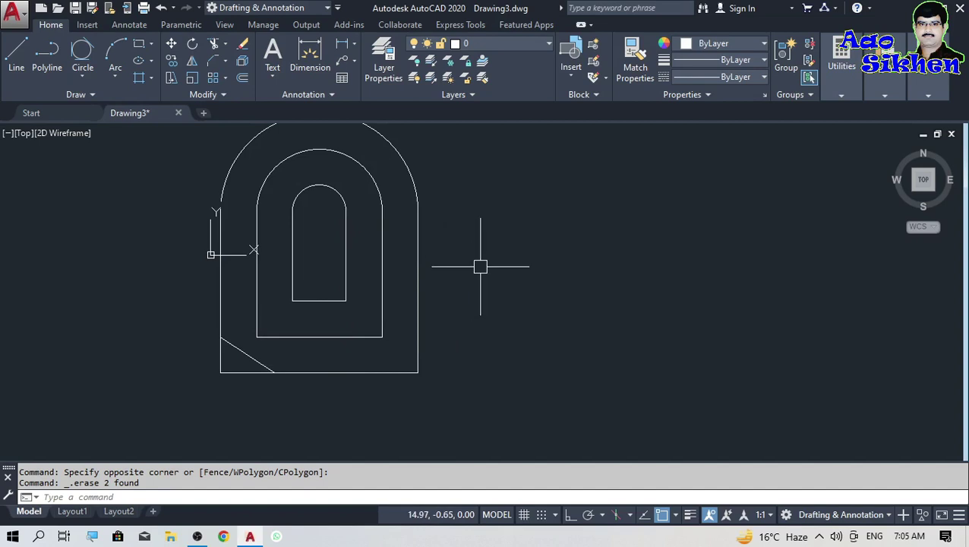
click(224, 79)
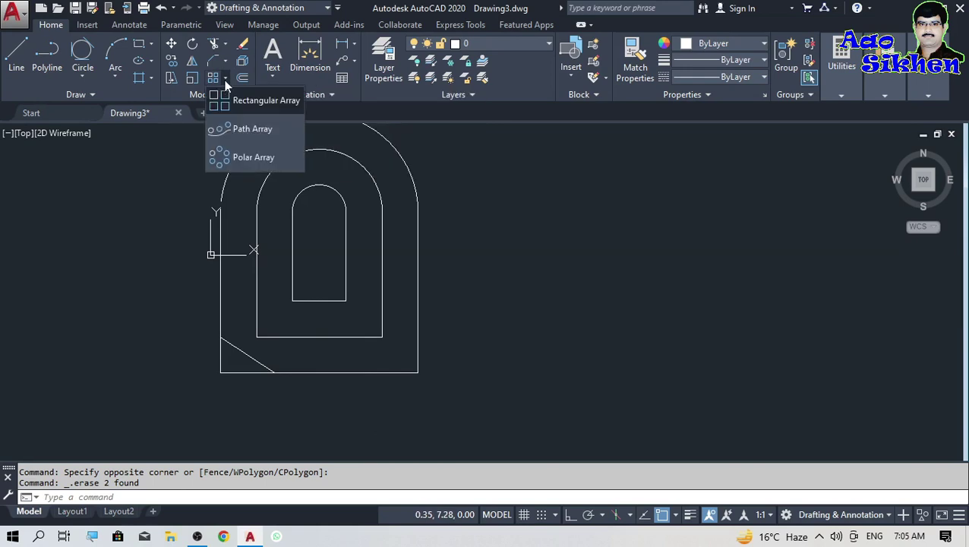
scroll(139, 245, down, 3)
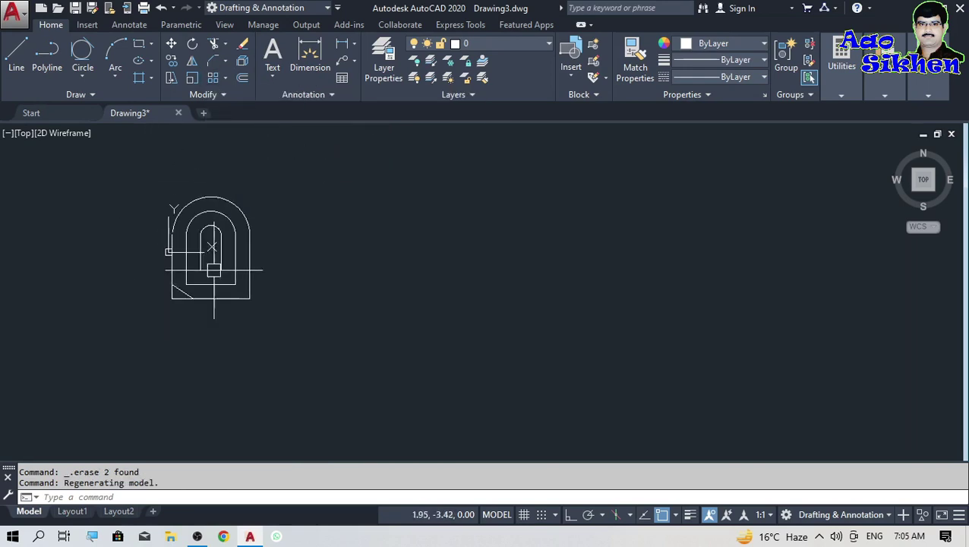
click(292, 171)
click(131, 317)
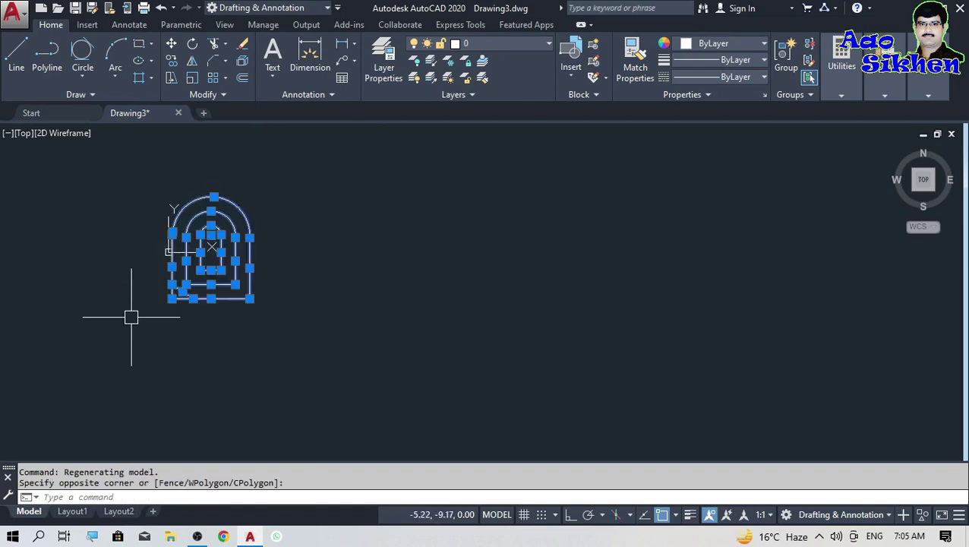
key(Delete)
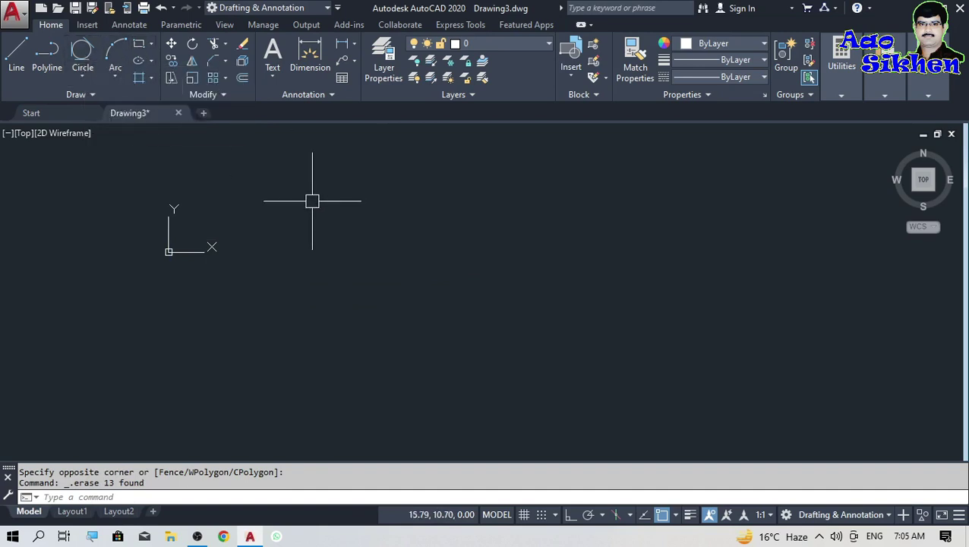
Step: Draw a circle with a radius of about 2.69 in the empty area beside the origin
text(c)
key(Return)
click(317, 261)
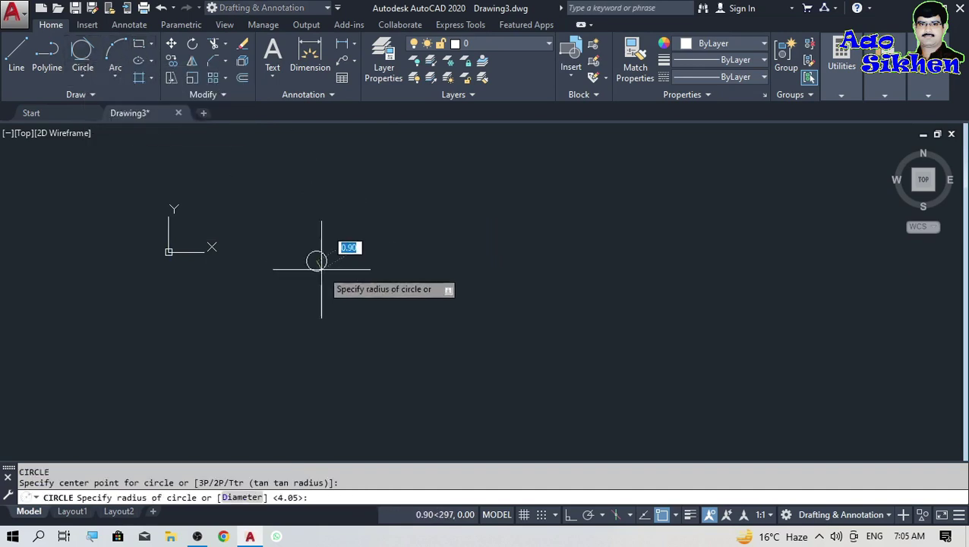
click(307, 275)
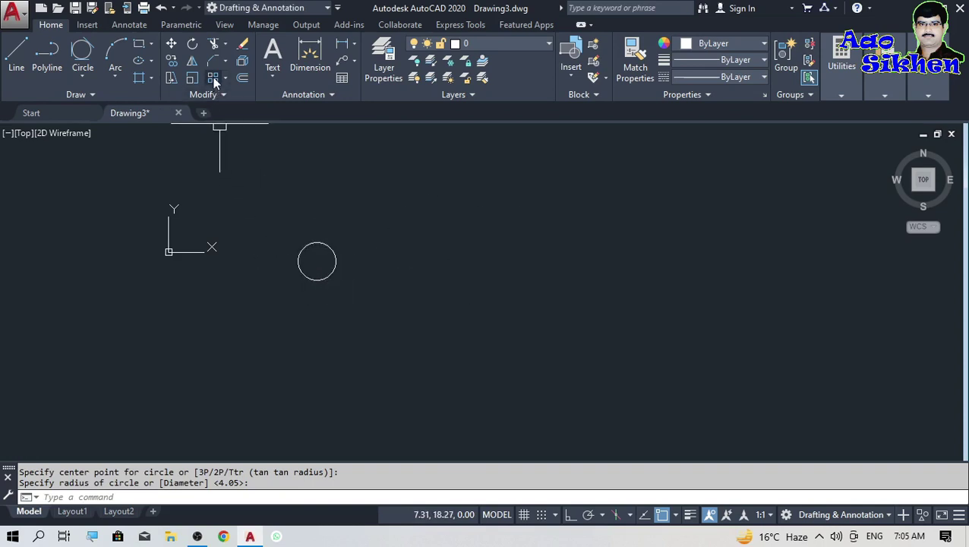
Step: Create a rectangular array of the circle and set its column count to 6
click(213, 79)
click(317, 282)
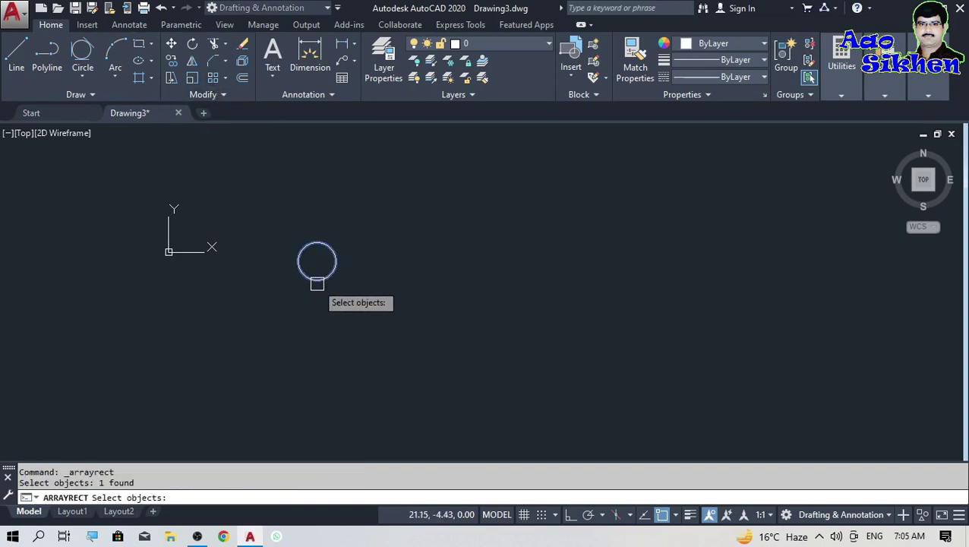
key(Return)
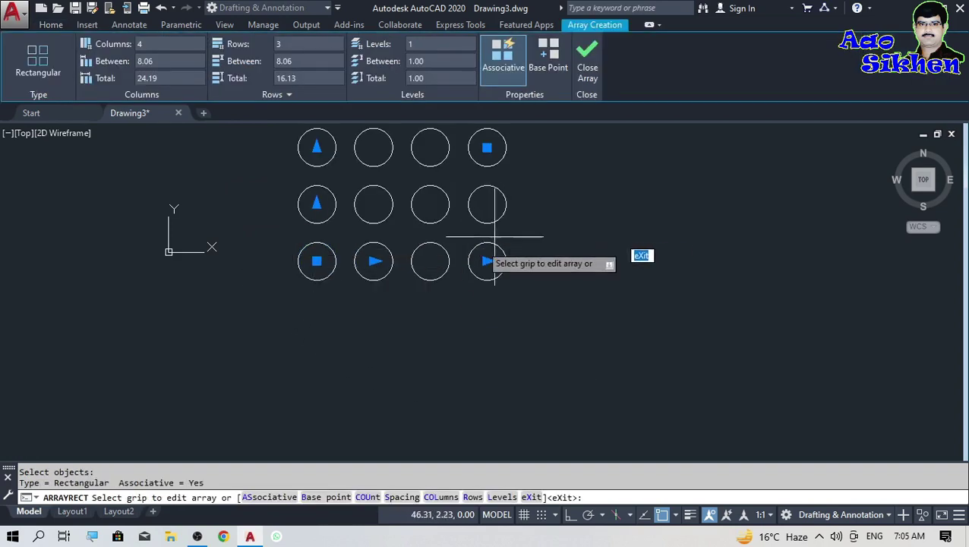
scroll(391, 319, down, 2)
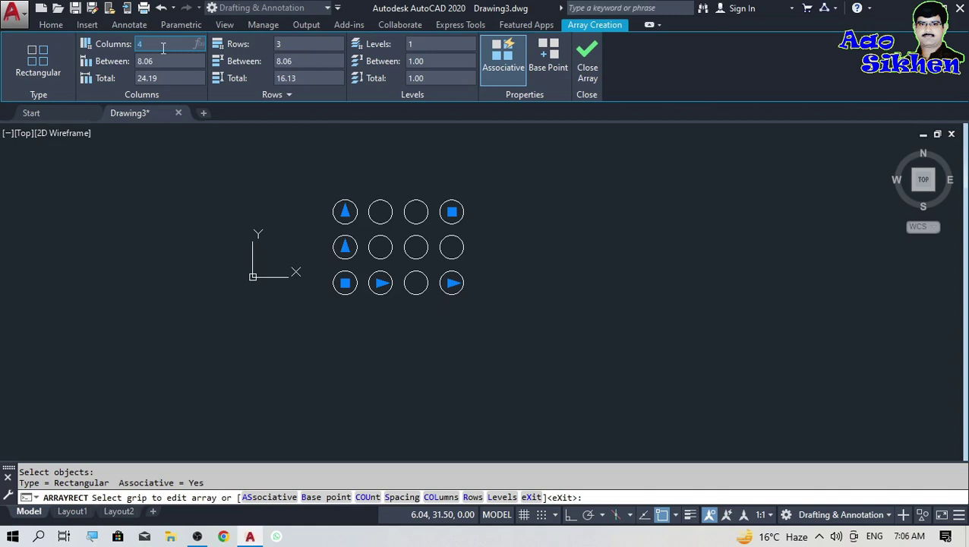
key(Return)
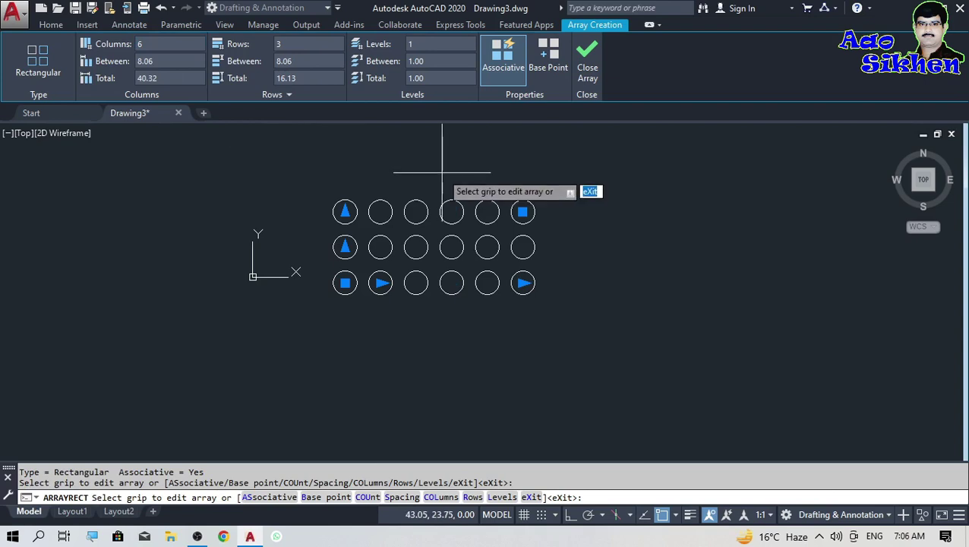
Step: Set the rectangular array to 2 rows with a row spacing of 20
click(306, 46)
text(2)
key(Return)
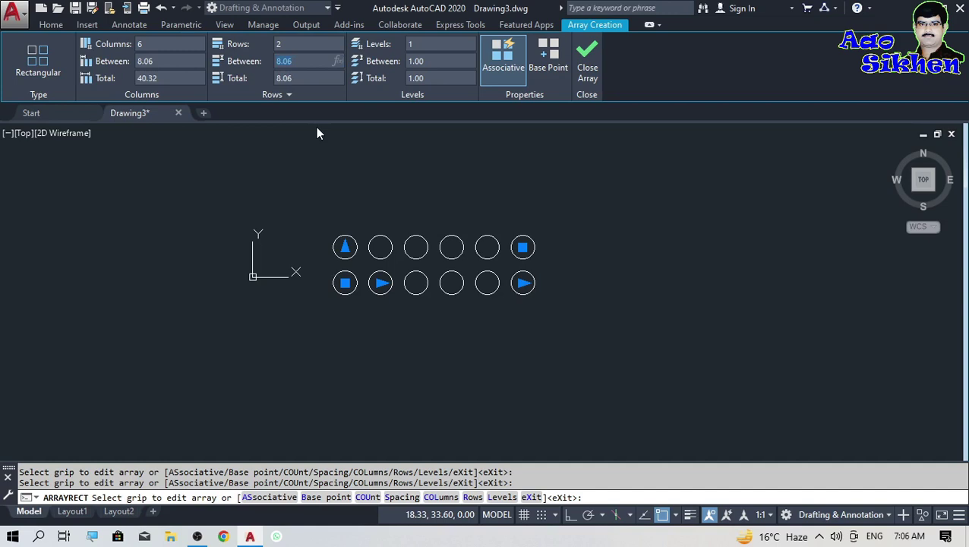
text(20)
key(Return)
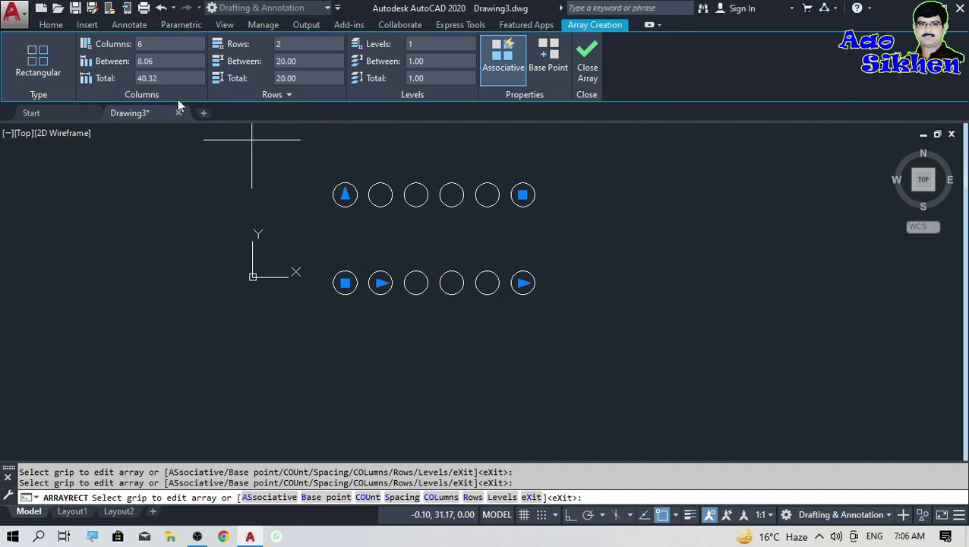
Step: Set the rectangular array's column spacing to 20 and finish the array
click(160, 64)
text(20)
key(Return)
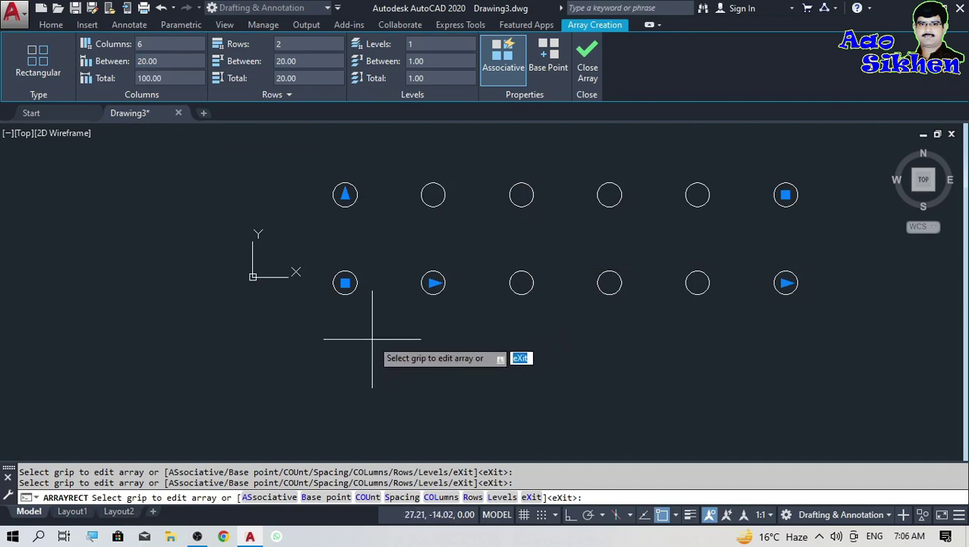
key(Return)
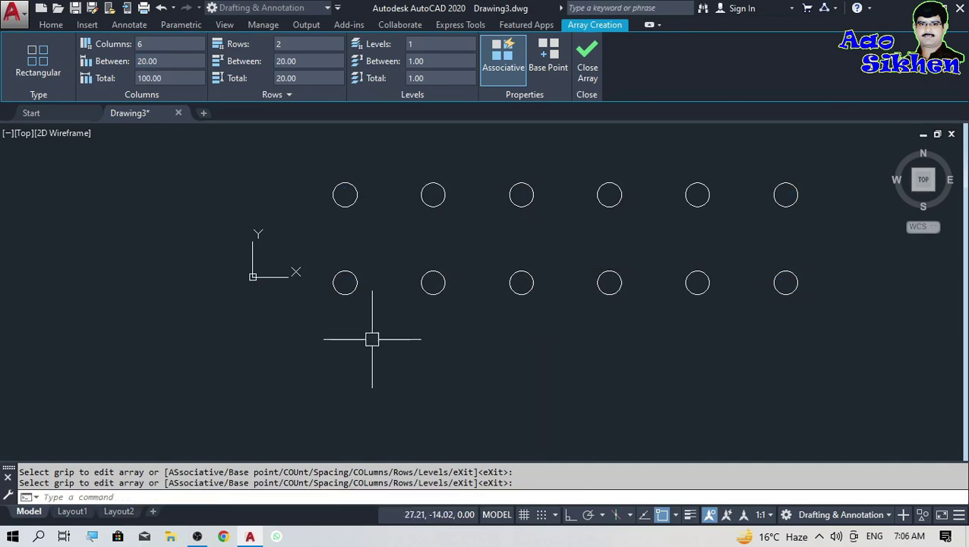
Step: Delete the whole rectangular array of circles
click(322, 169)
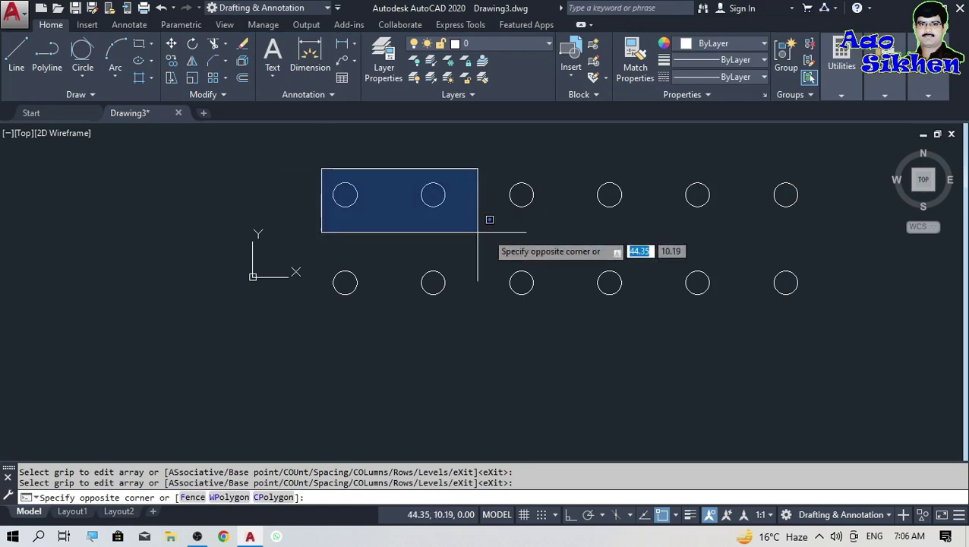
click(794, 220)
click(828, 176)
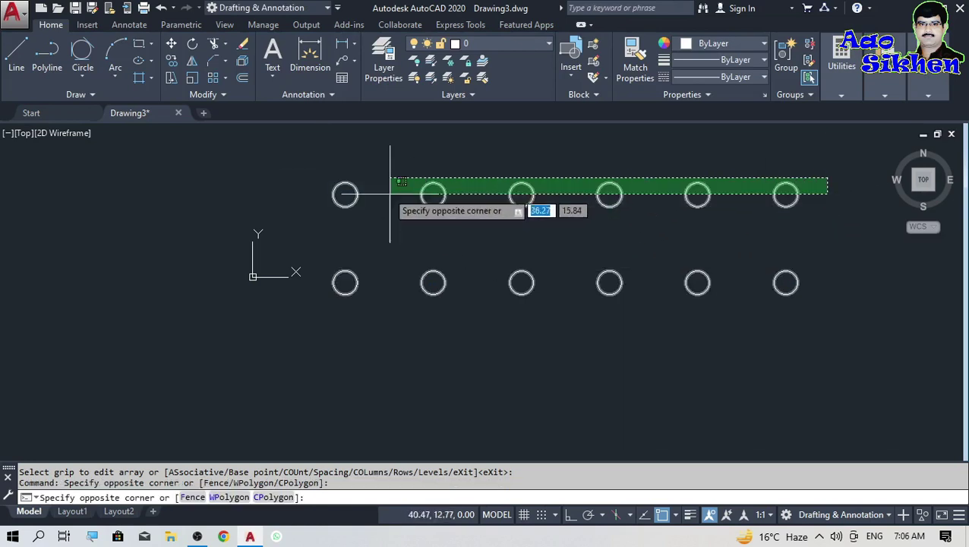
click(305, 213)
key(Delete)
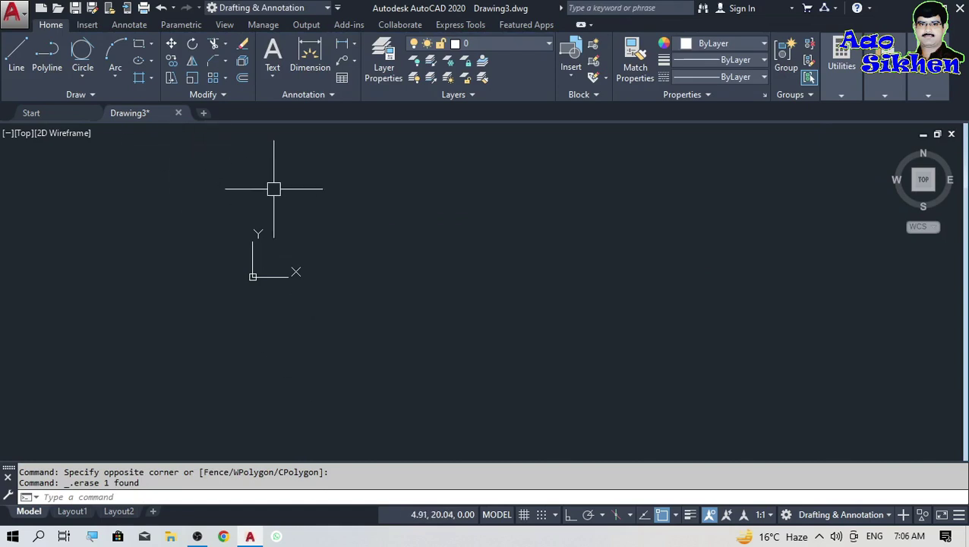
Step: Draw a large circle with a radius of about 20.33 in the empty area beside the origin
key(Return)
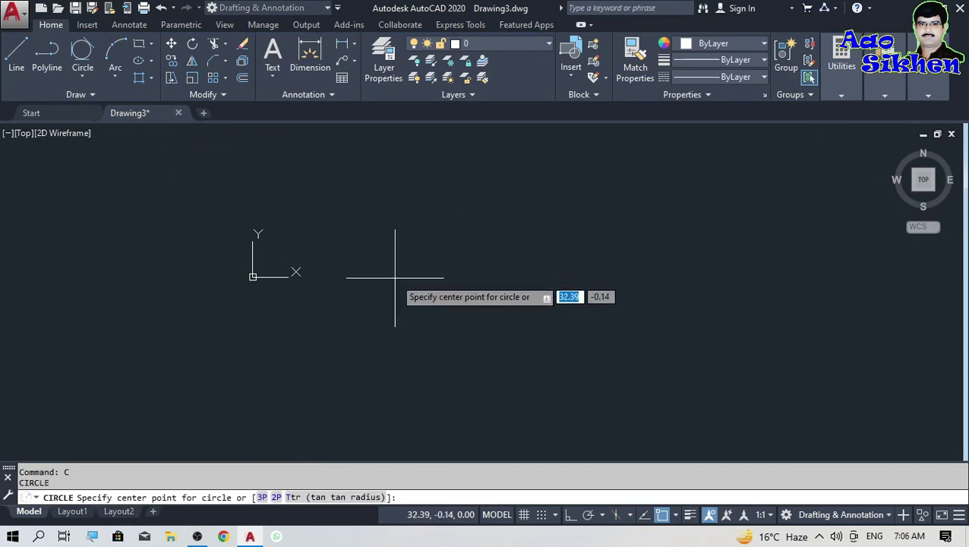
click(407, 273)
click(452, 351)
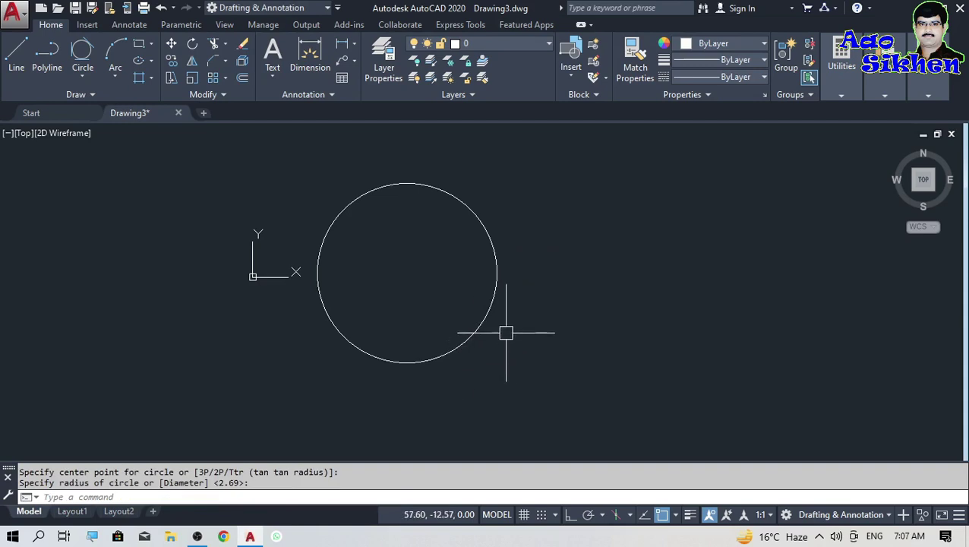
Step: Draw a small circle with a radius of about 2.84 centred on the large circle's right quadrant
key(Return)
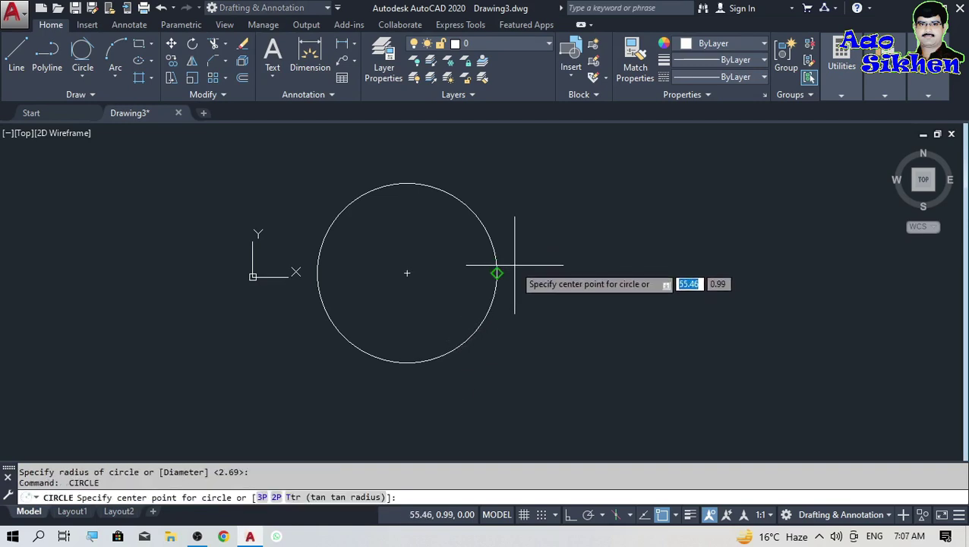
click(499, 273)
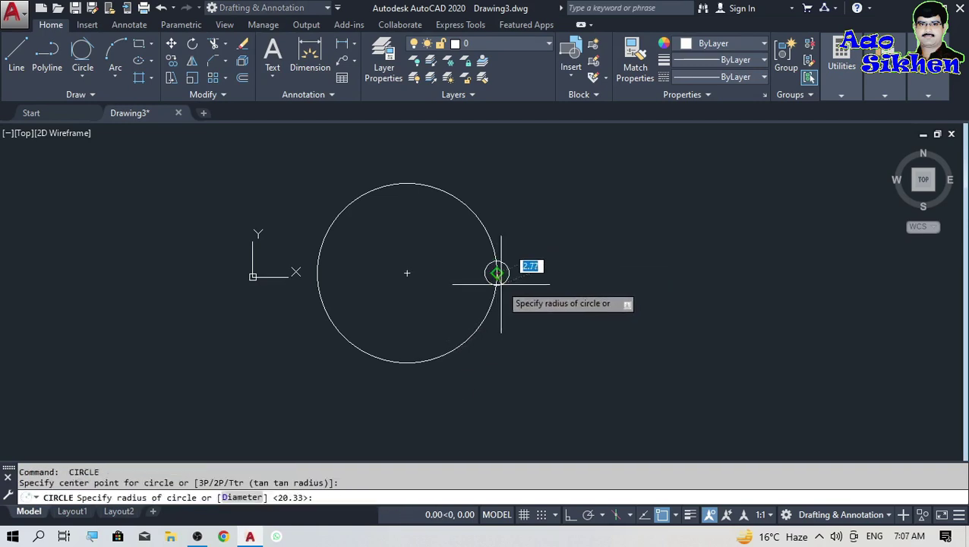
click(503, 285)
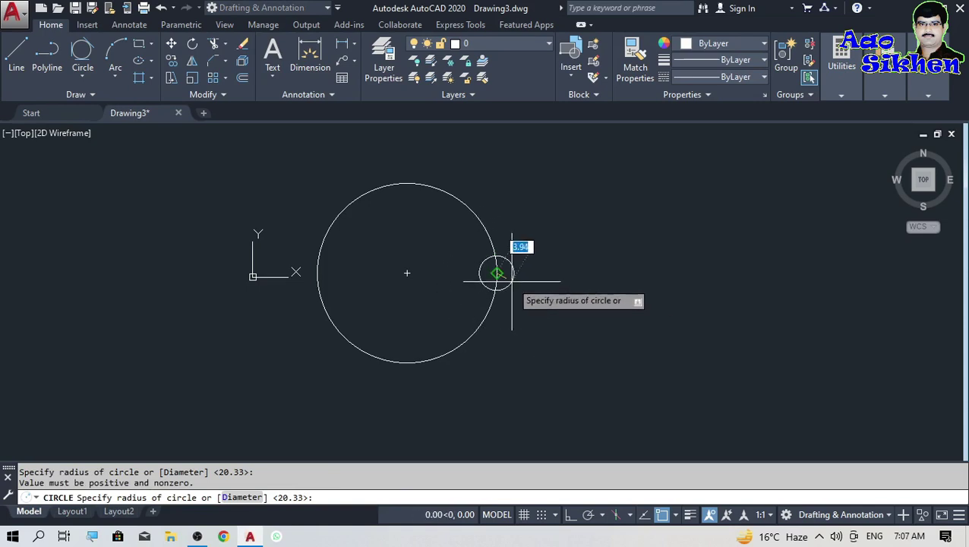
scroll(518, 277, up, 4)
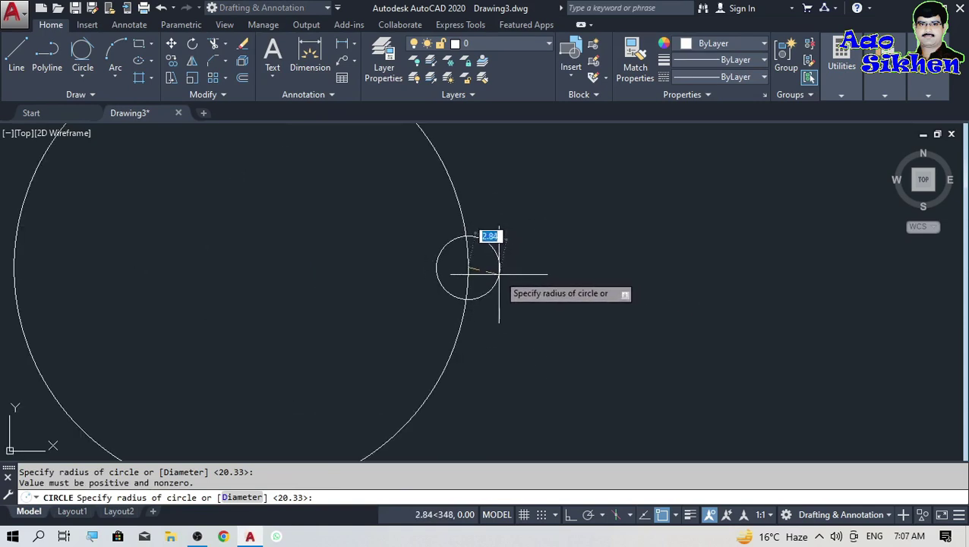
click(495, 283)
scroll(576, 282, down, 4)
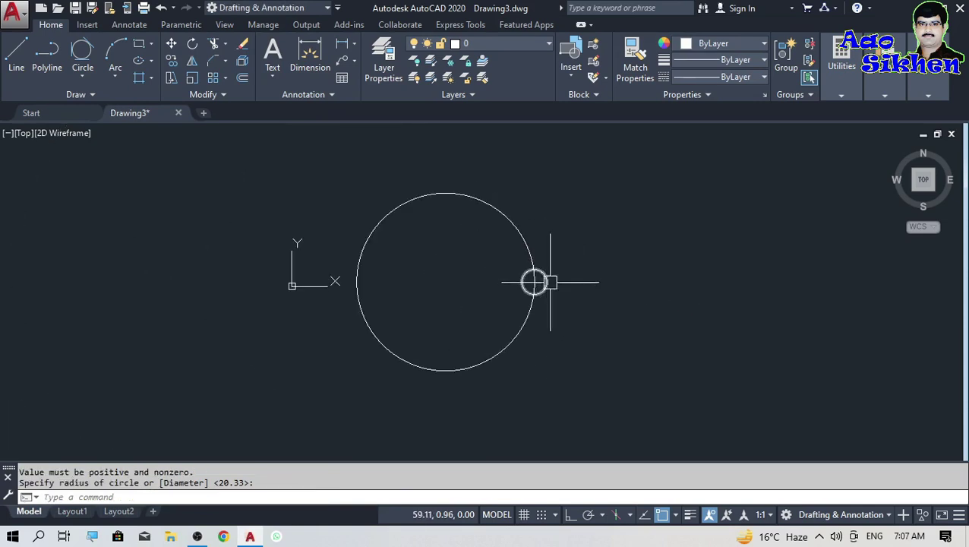
click(226, 79)
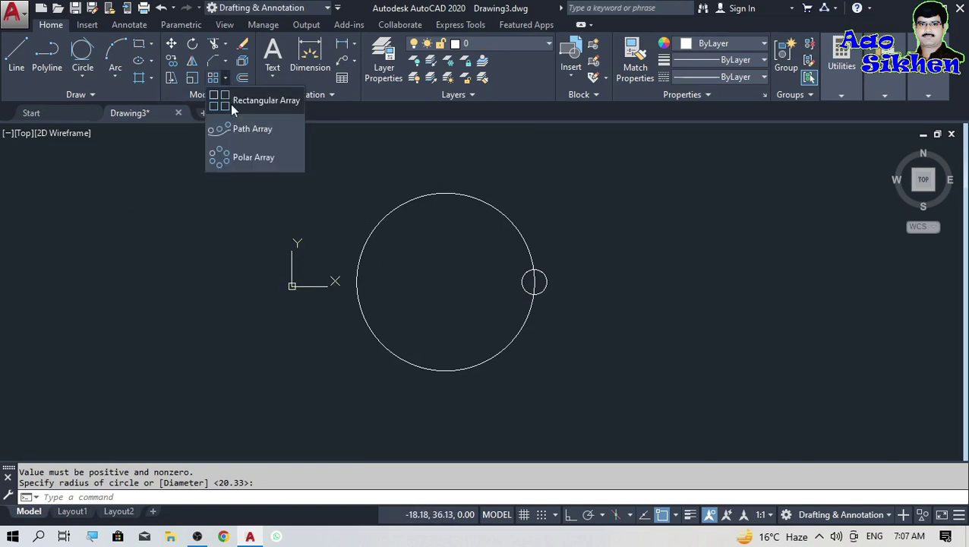
click(242, 158)
click(541, 284)
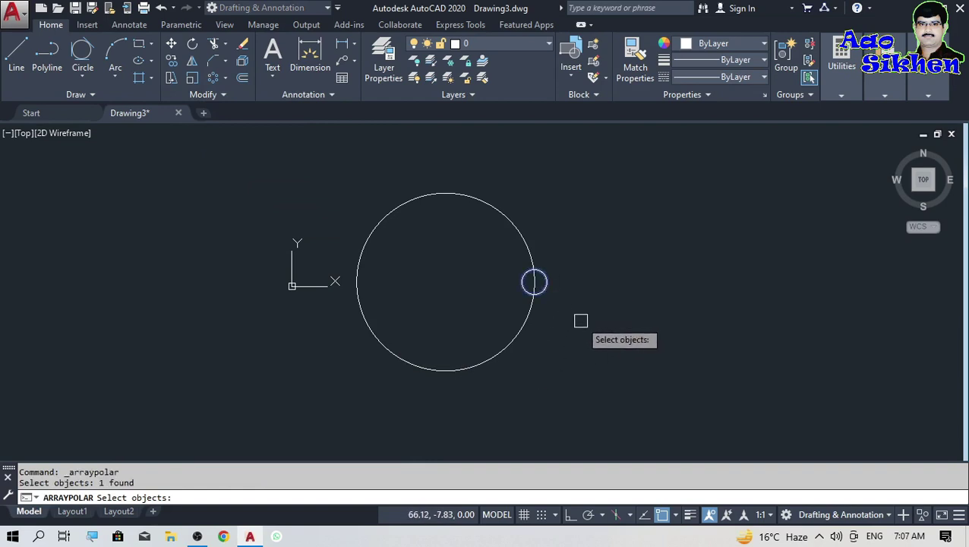
key(Escape)
Step: Create a polar array of the small circle around the large circle's centre
key(Return)
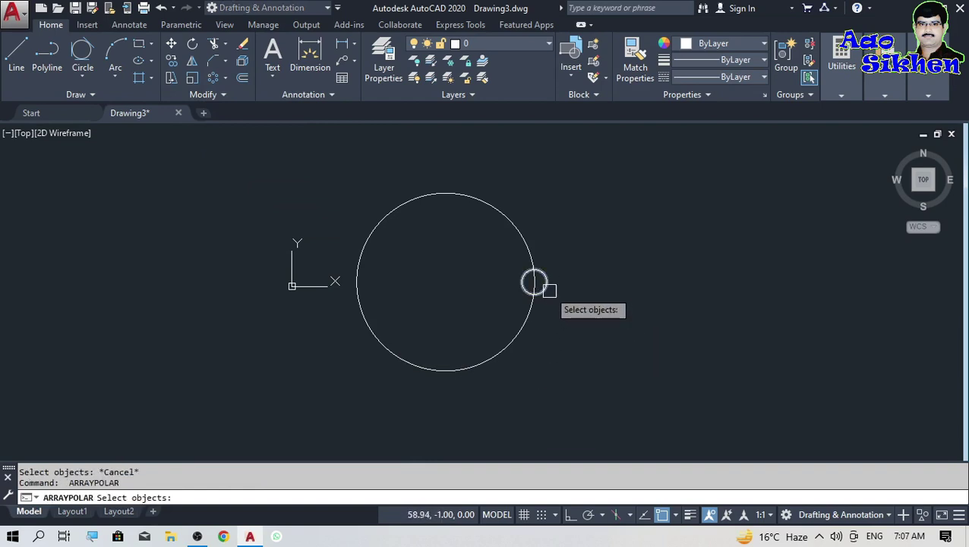
click(533, 280)
key(Return)
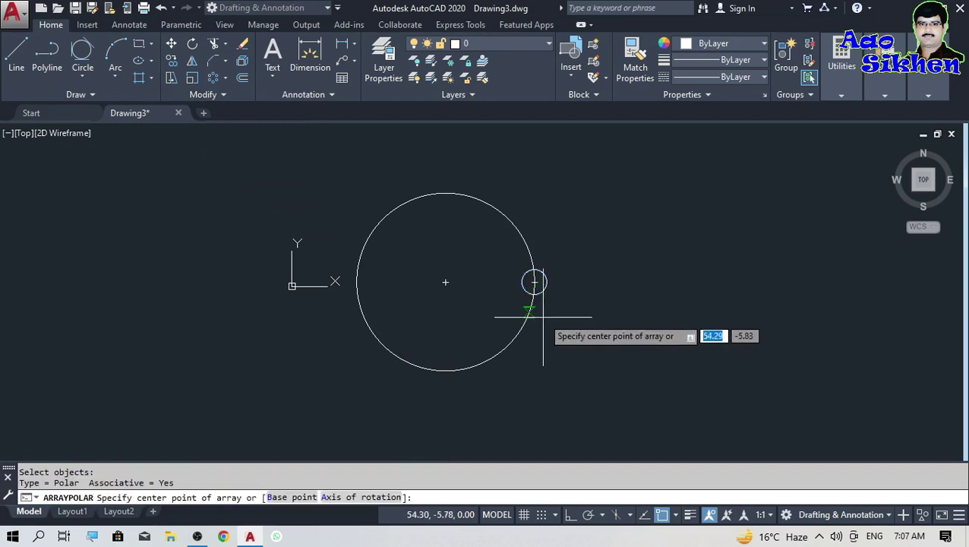
click(445, 282)
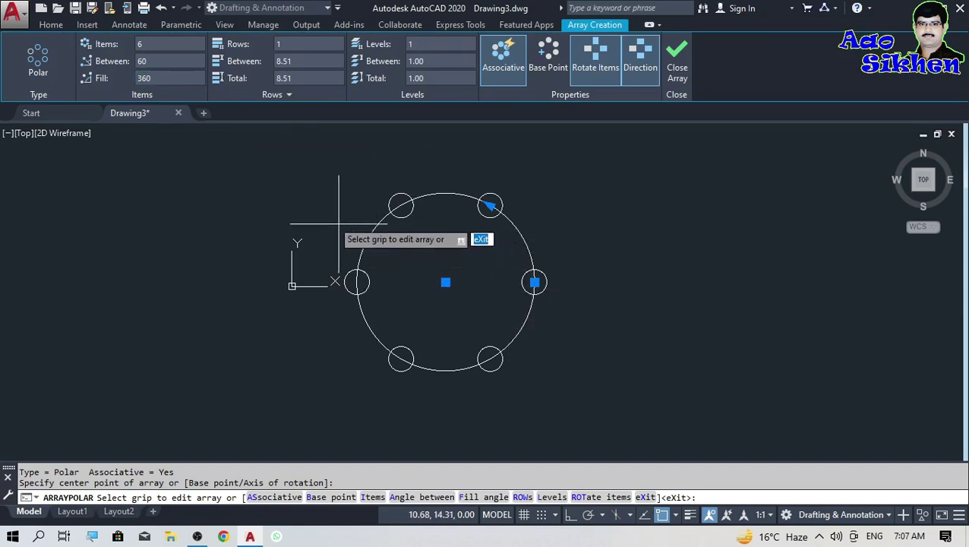
Step: Try 24 items in the polar array, replace that count with 20, and finish the array
click(149, 48)
text(24)
key(Return)
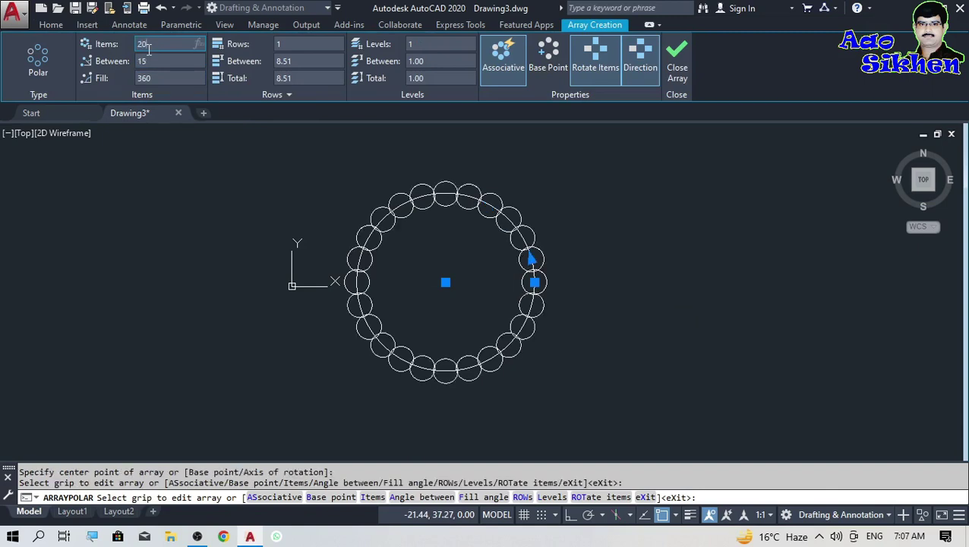
key(Return)
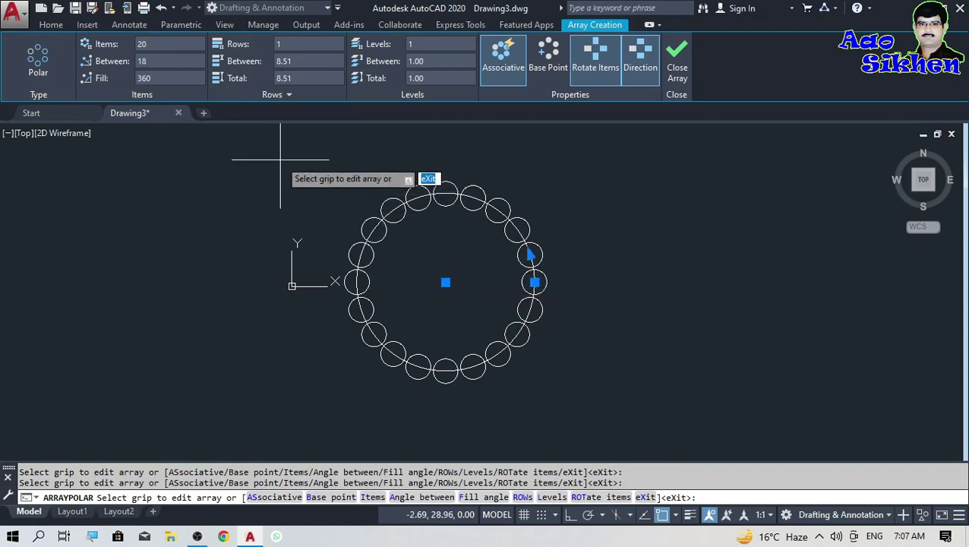
key(Return)
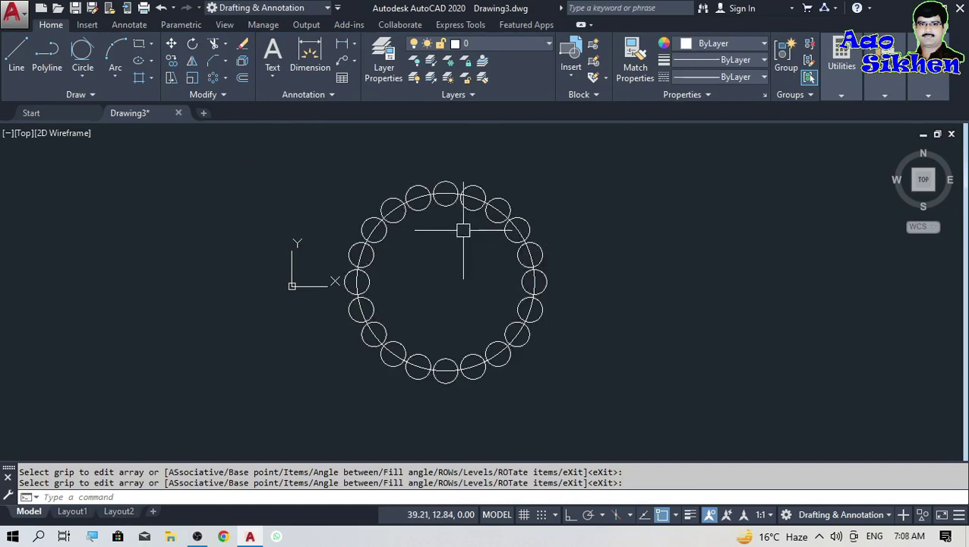
Step: Delete the polar array of small circles together with the large circle
click(555, 179)
click(362, 371)
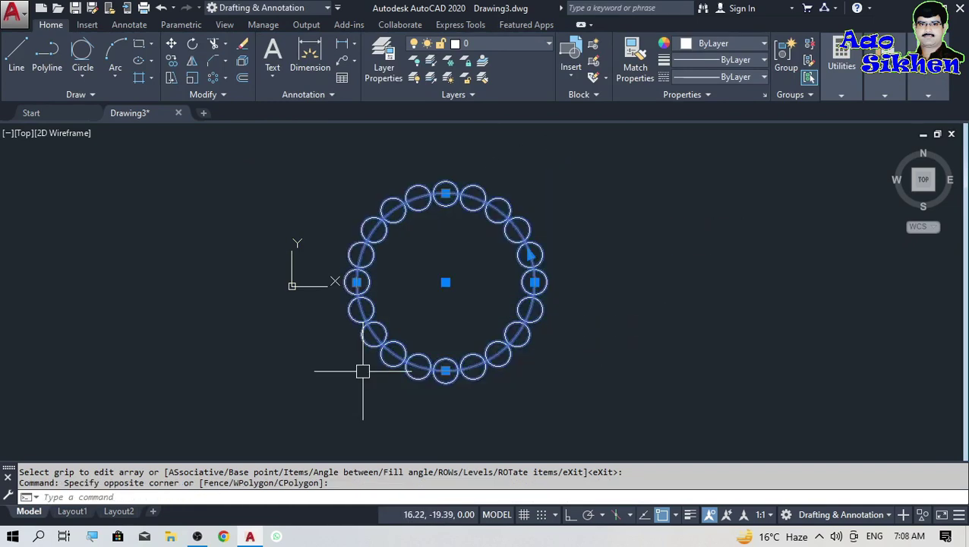
key(Delete)
Step: Draw a polyline with a straight segment sloping down to the right, followed by three connected arc segments forming a wave
click(46, 53)
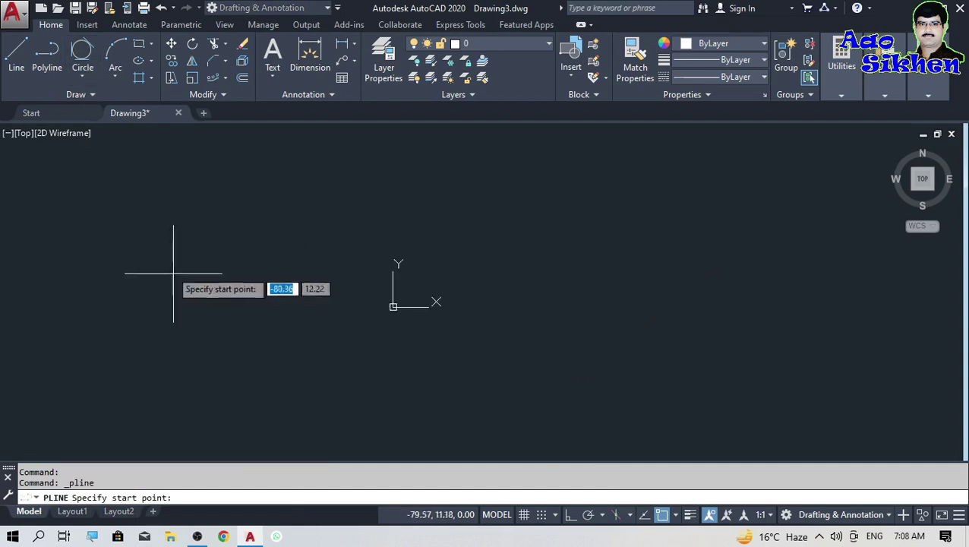
click(169, 267)
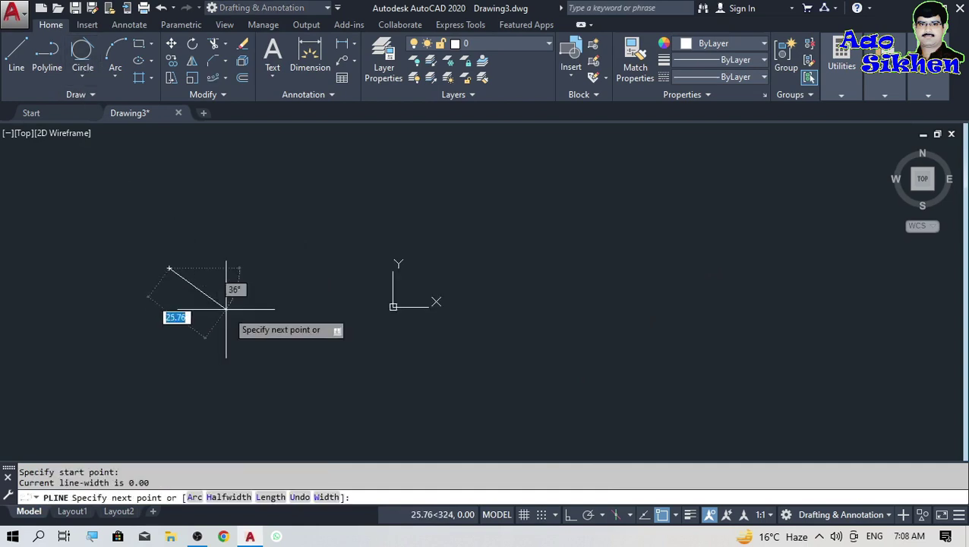
click(293, 337)
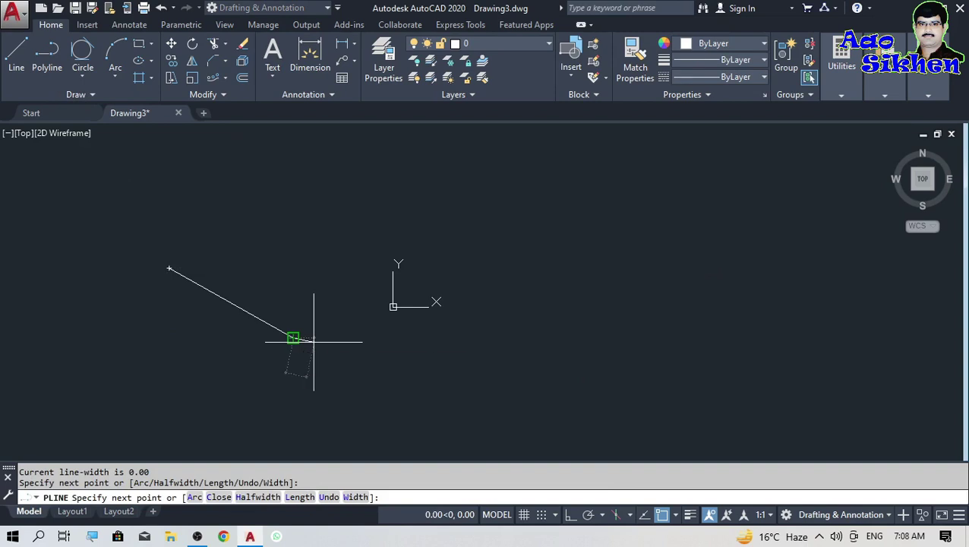
text(a)
key(Return)
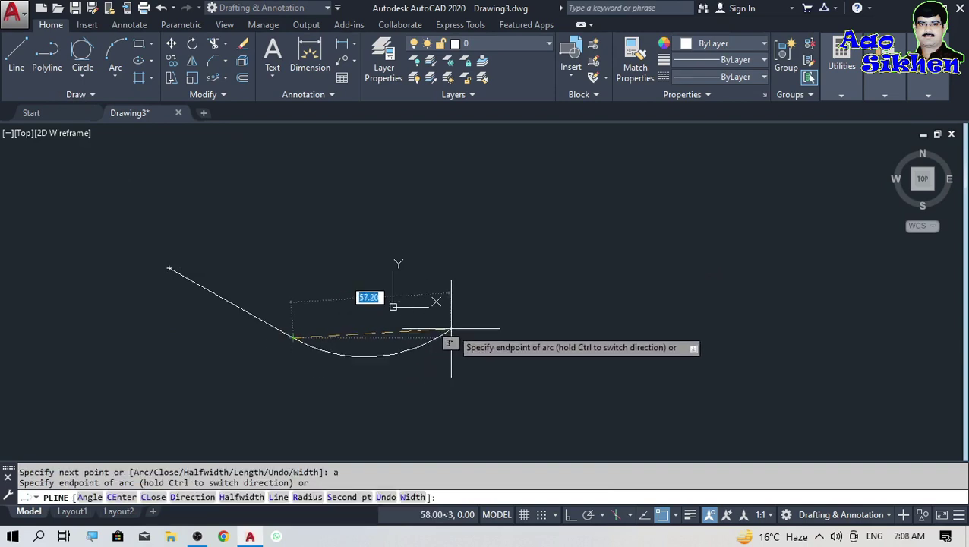
click(597, 325)
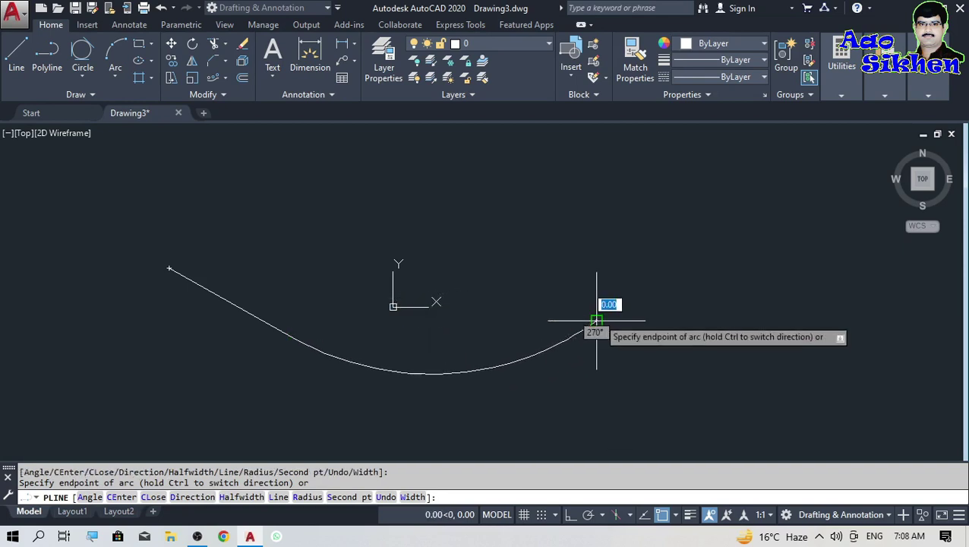
click(862, 283)
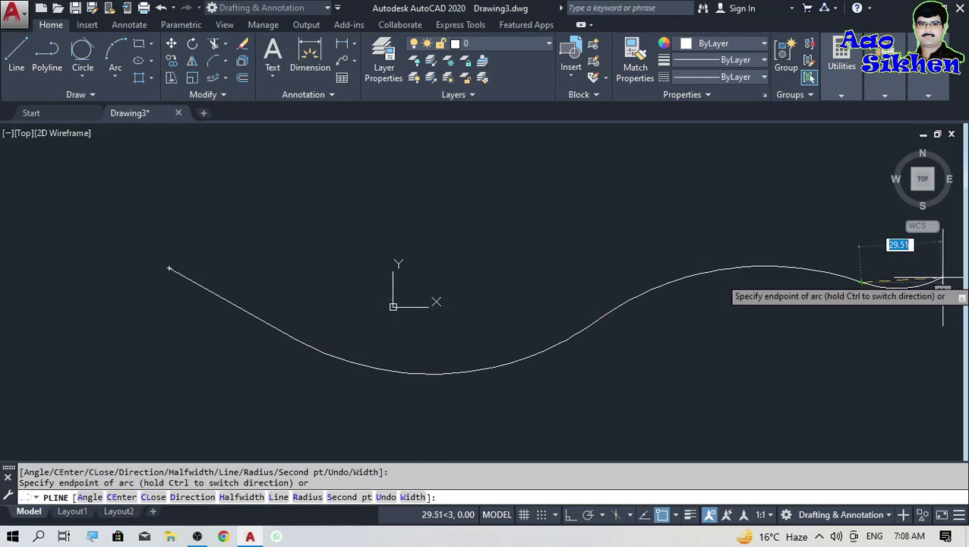
scroll(629, 342, down, 1)
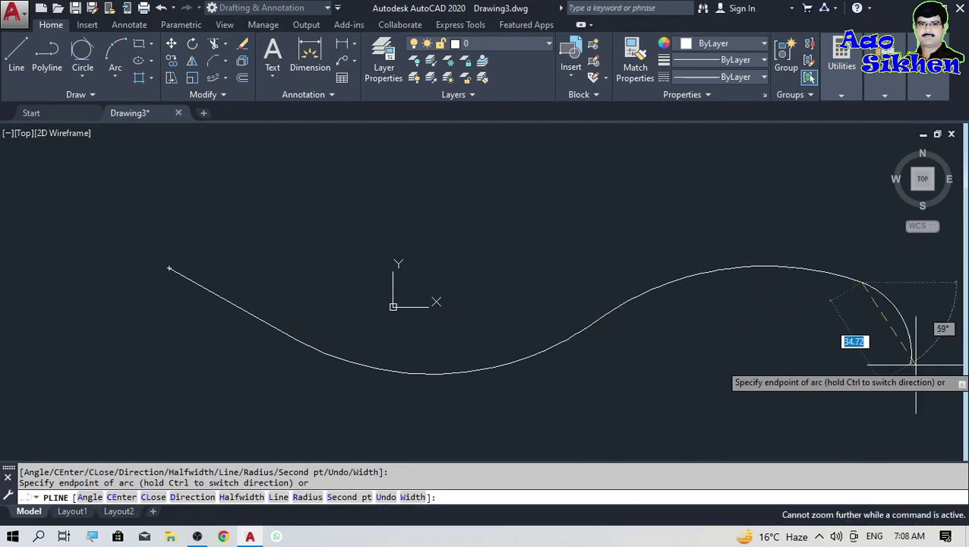
click(903, 430)
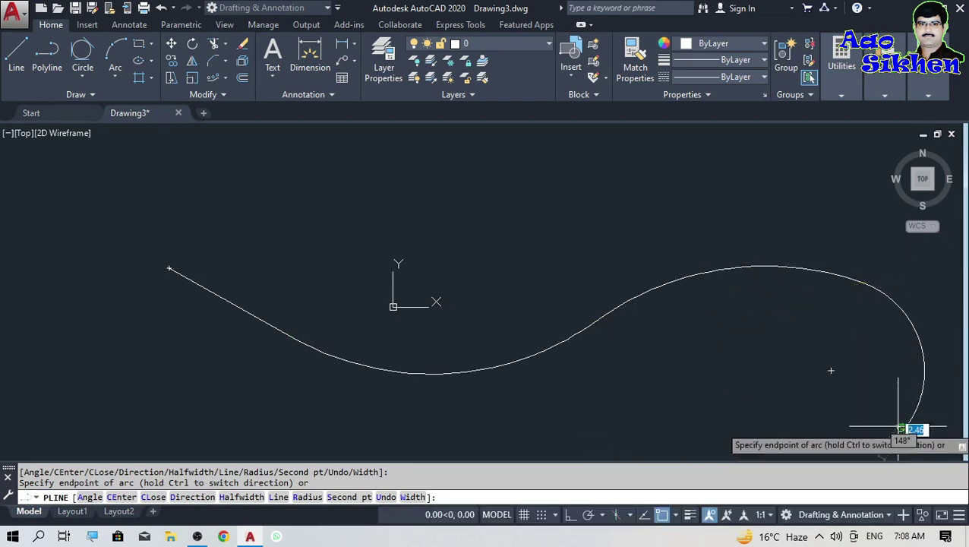
key(Escape)
scroll(187, 284, down, 1)
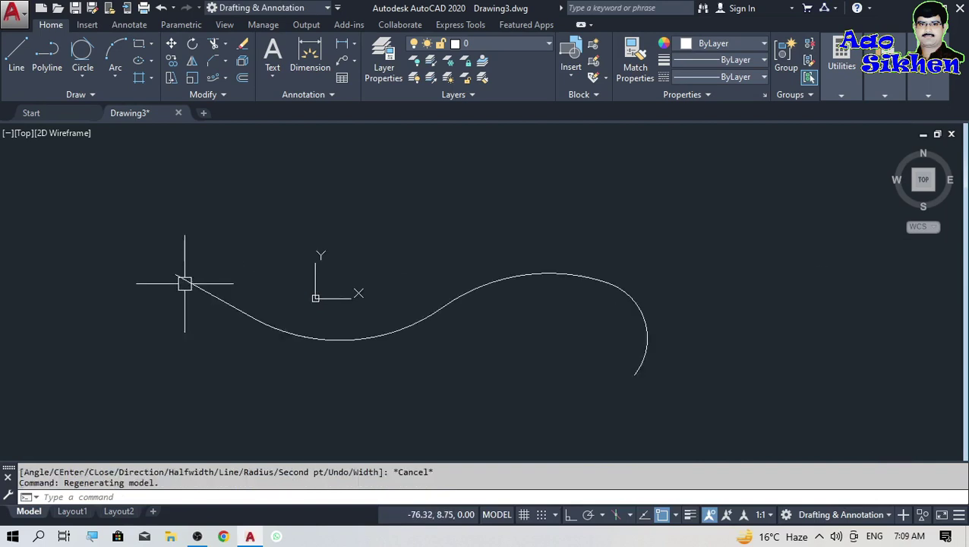
Step: Draw a very small circle just above the polyline's straight starting segment
text(c)
key(Return)
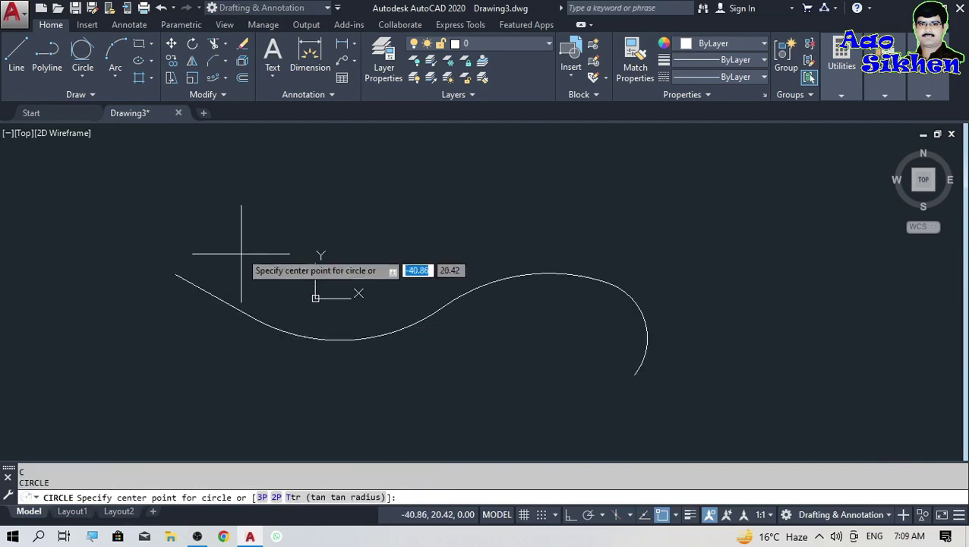
click(242, 233)
key(Escape)
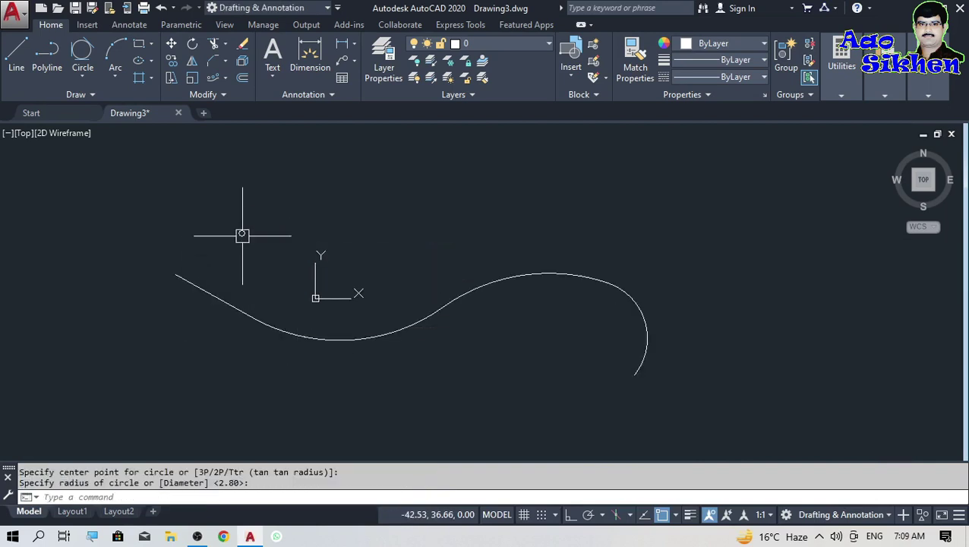
Step: Create a path array of the small circle using the polyline as the path curve
click(214, 78)
click(239, 232)
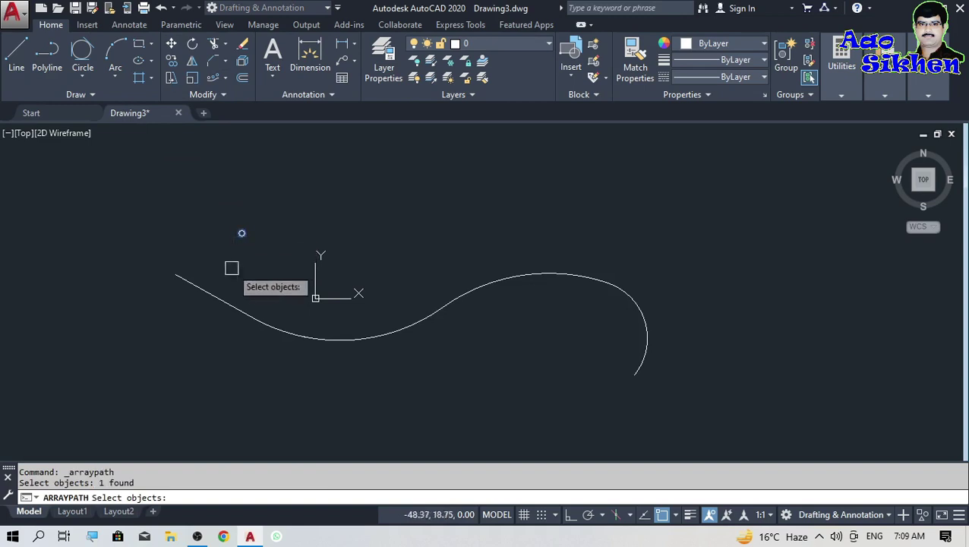
key(Return)
click(190, 282)
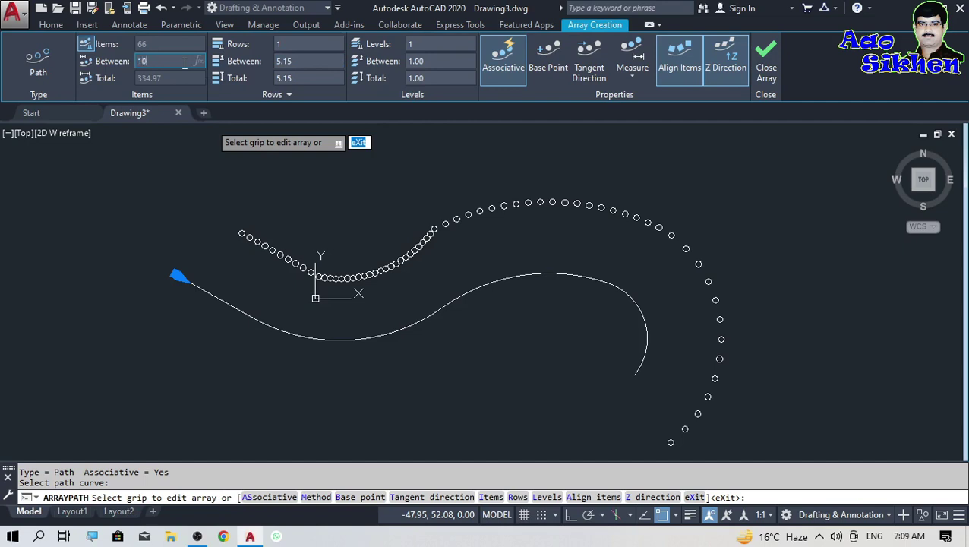
Step: Set the path array's item spacing, row spacing and level spacing each to 10
key(Return)
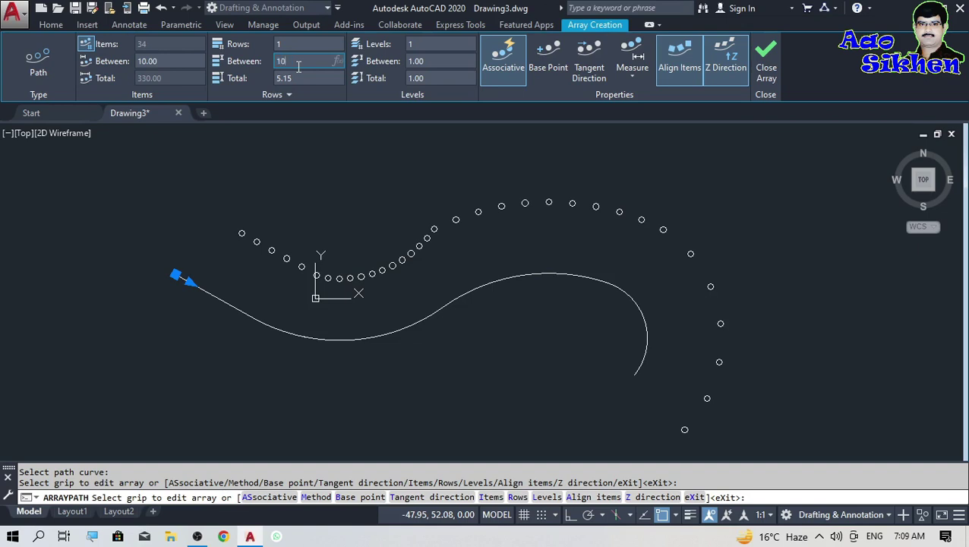
key(Return)
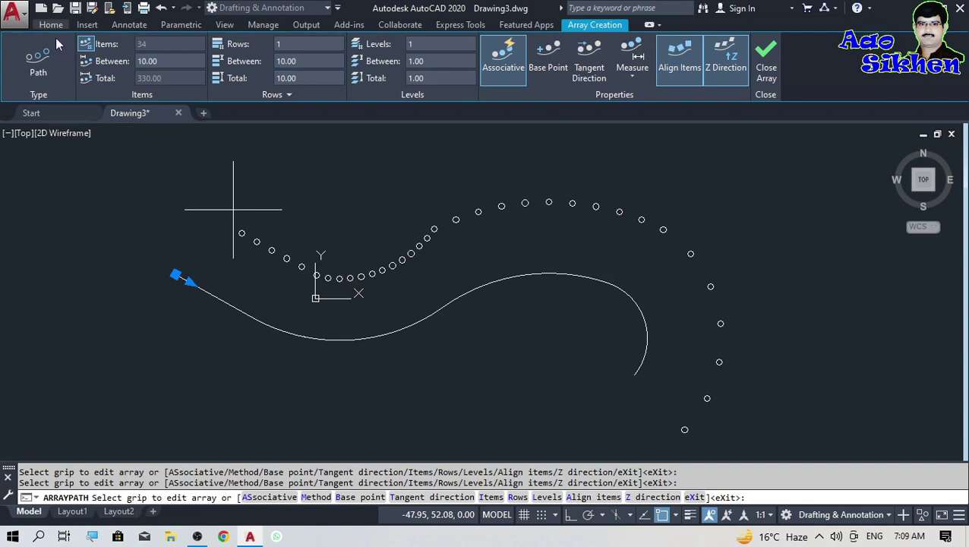
click(319, 78)
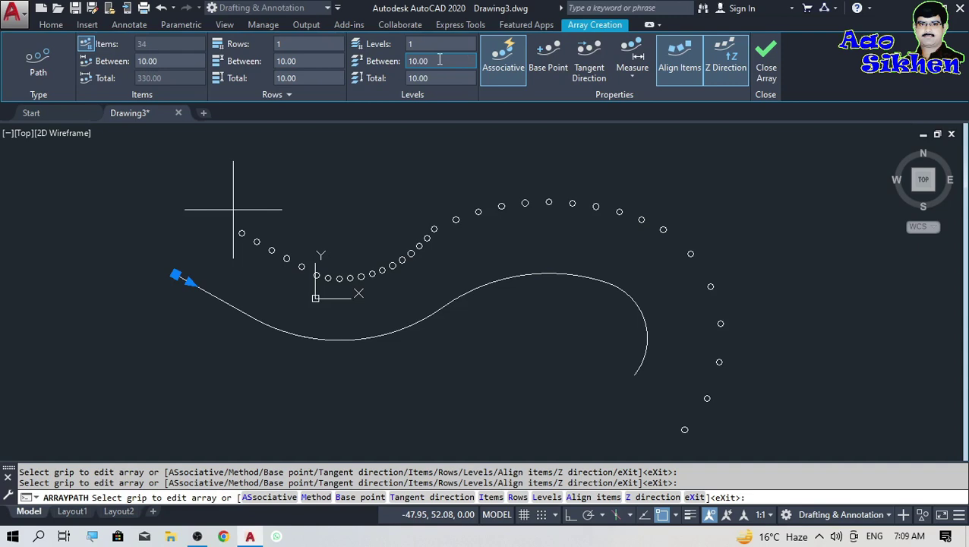
Step: Set the array's base point to the centre of the first small circle and finish the path array
click(556, 60)
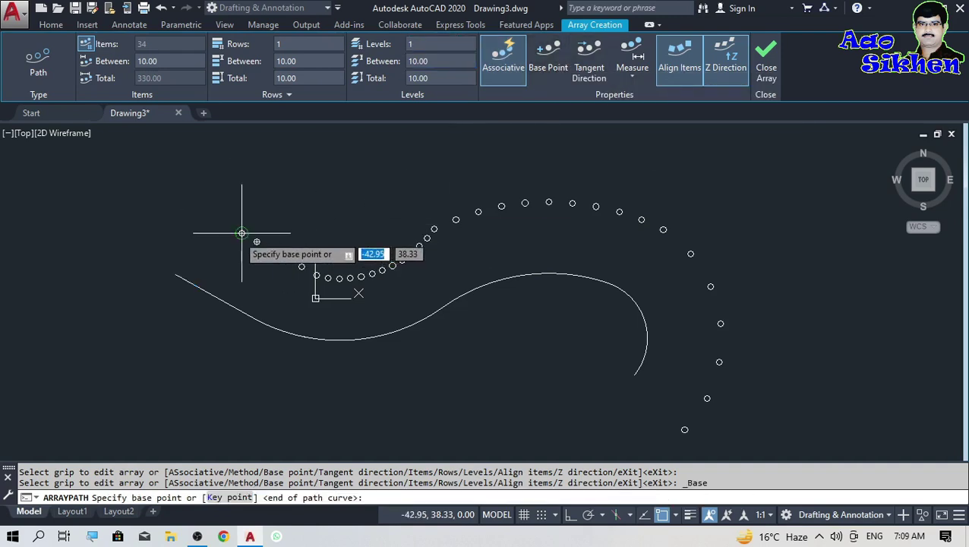
key(Return)
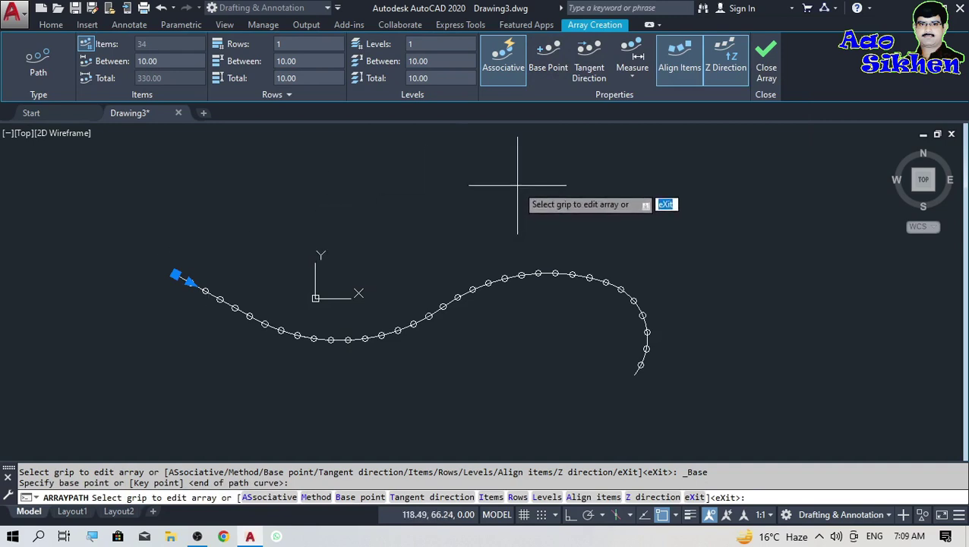
key(Return)
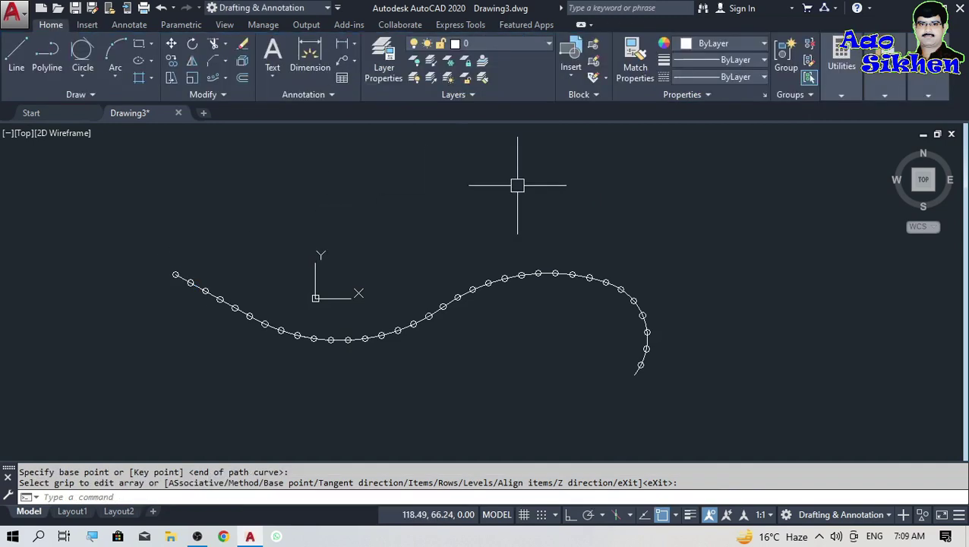
scroll(281, 340, up, 3)
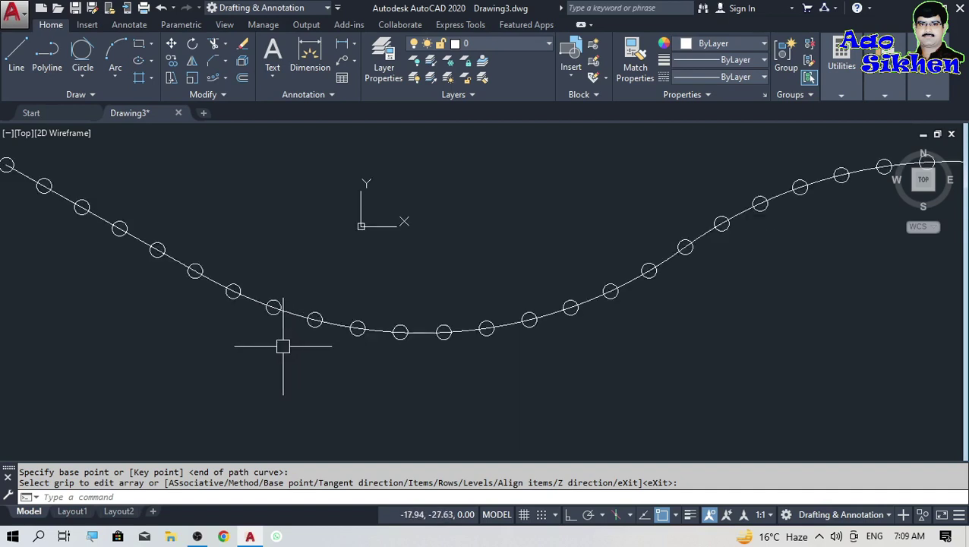
scroll(258, 343, down, 3)
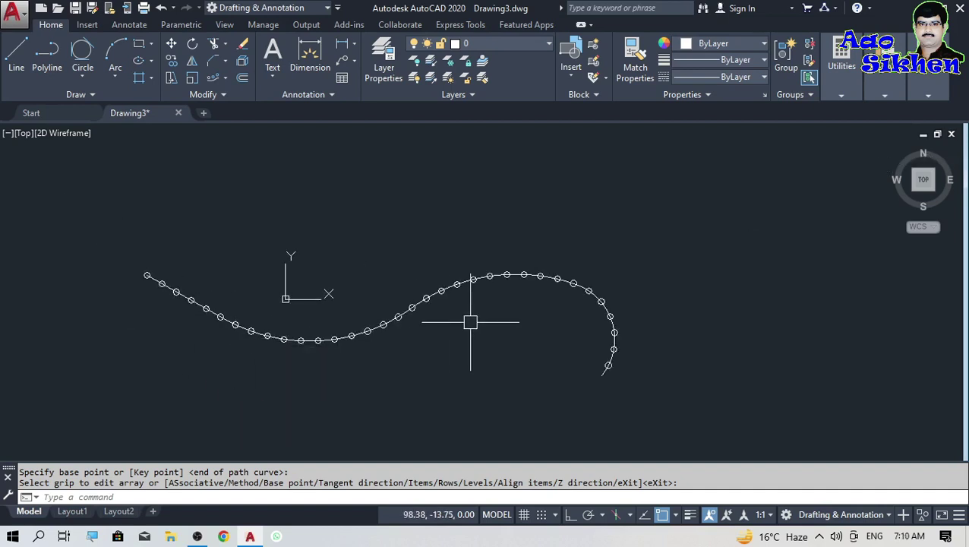
scroll(509, 342, down, 3)
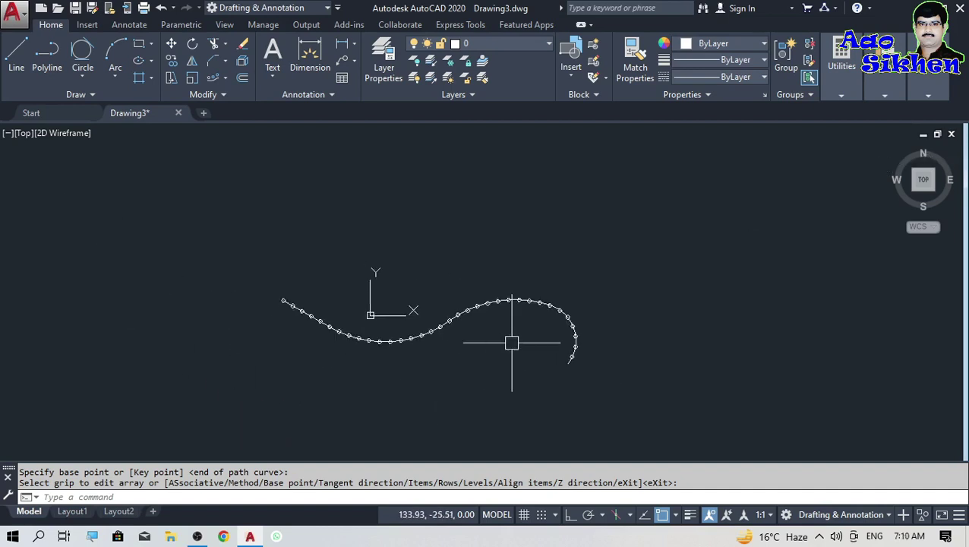
scroll(440, 347, up, 5)
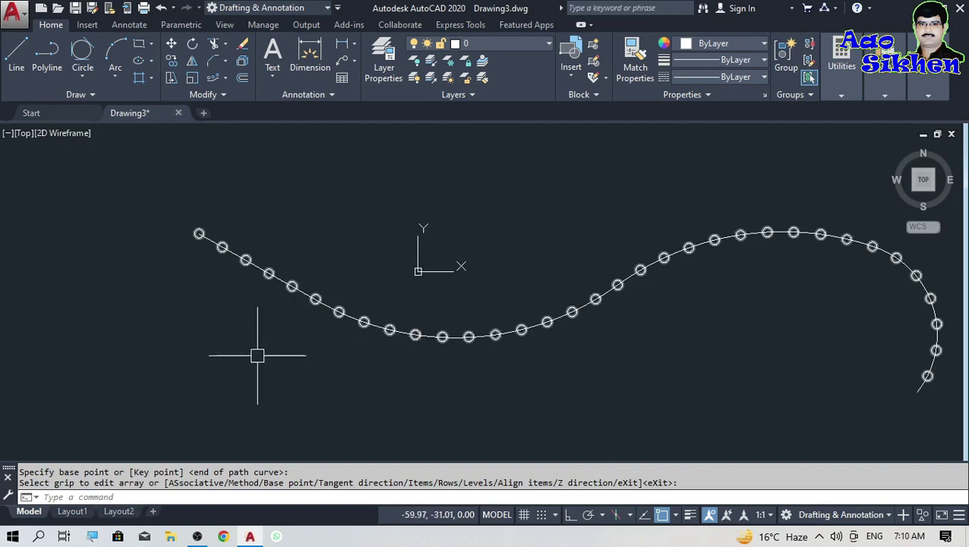
scroll(260, 355, down, 2)
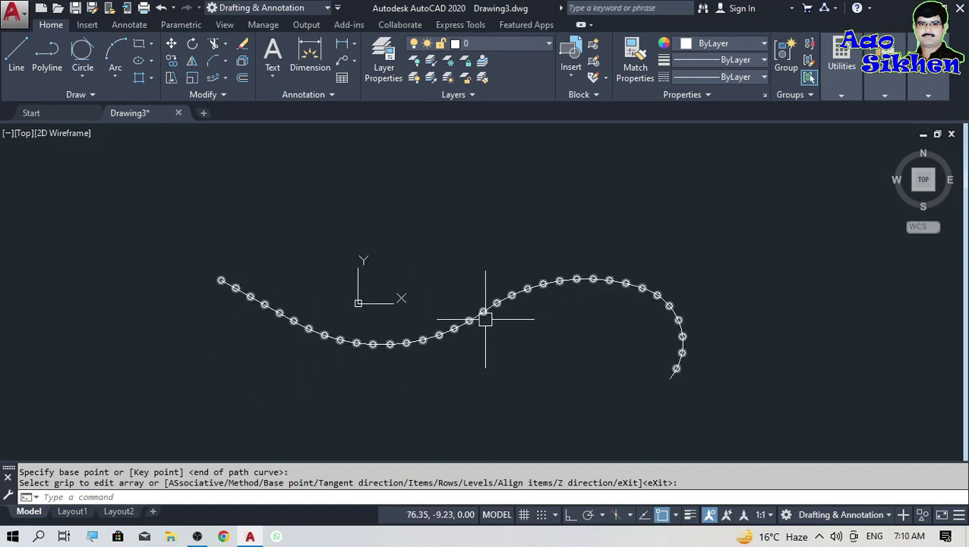
mouse_move(485, 319)
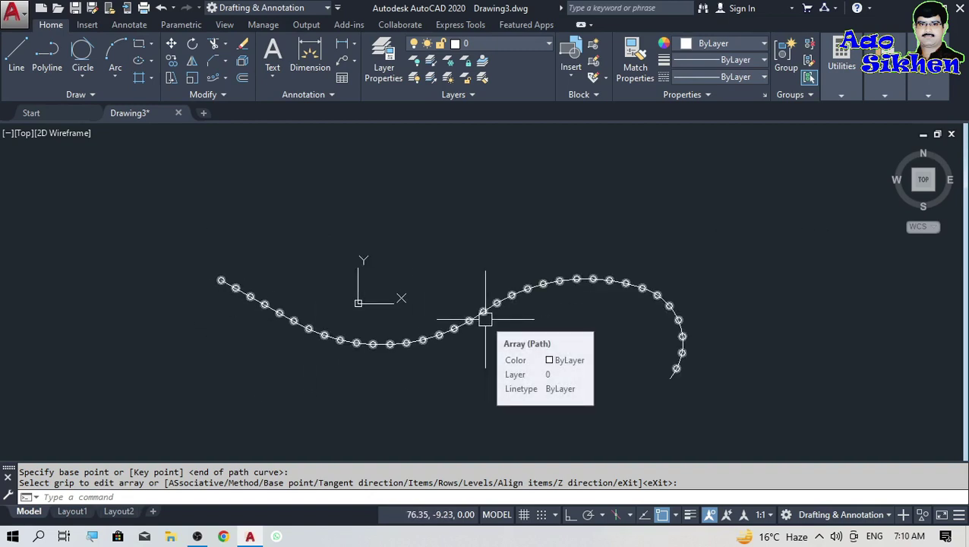
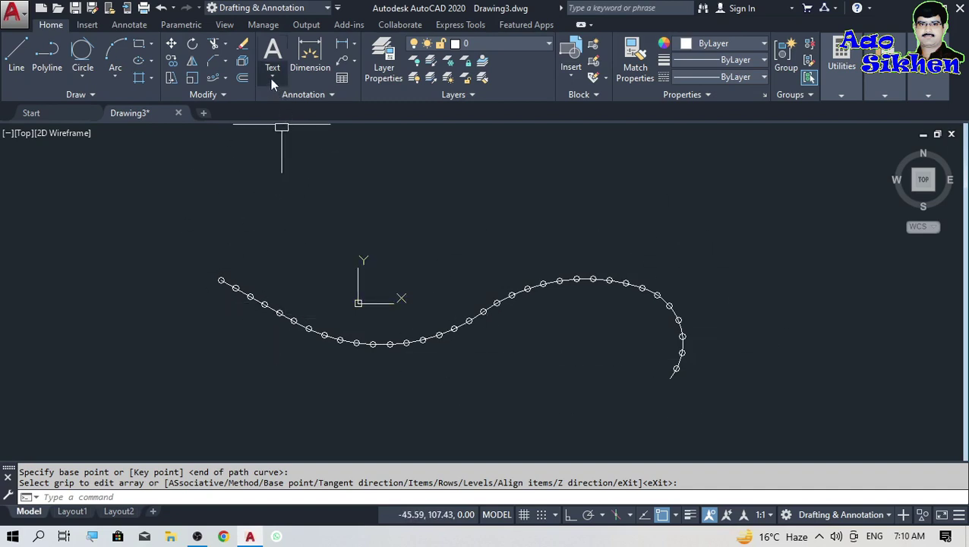
Step: Delete the path array of circles together with the wavy polyline
click(209, 240)
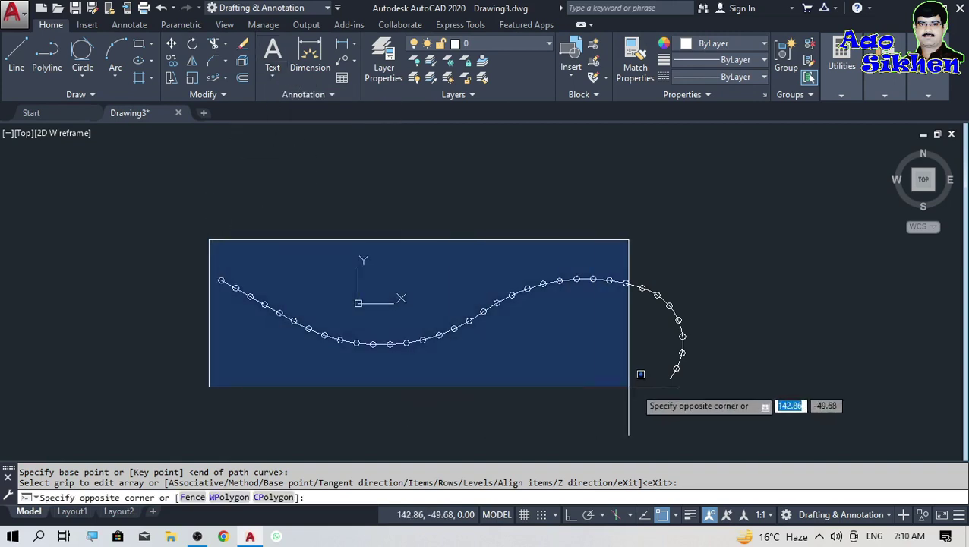
click(721, 439)
key(Delete)
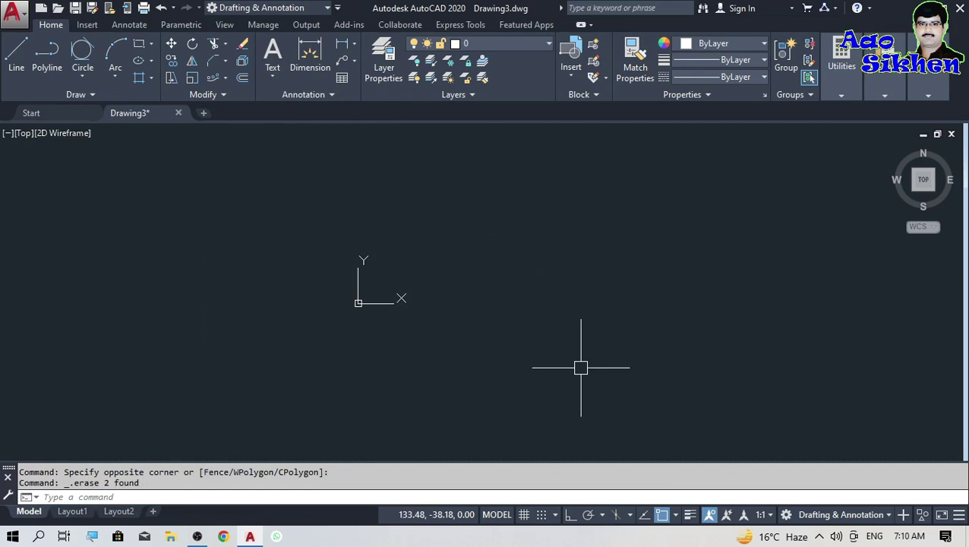
Step: Add a multiline text object reading "autocad" in the upper middle of the drawing's full extents
text(z)
key(Return)
text(a)
key(Return)
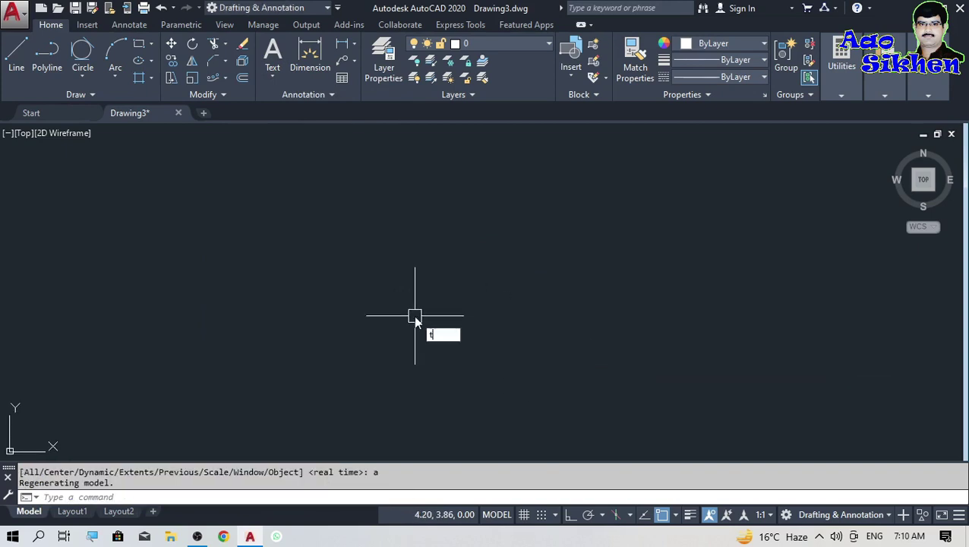
text(t)
key(Return)
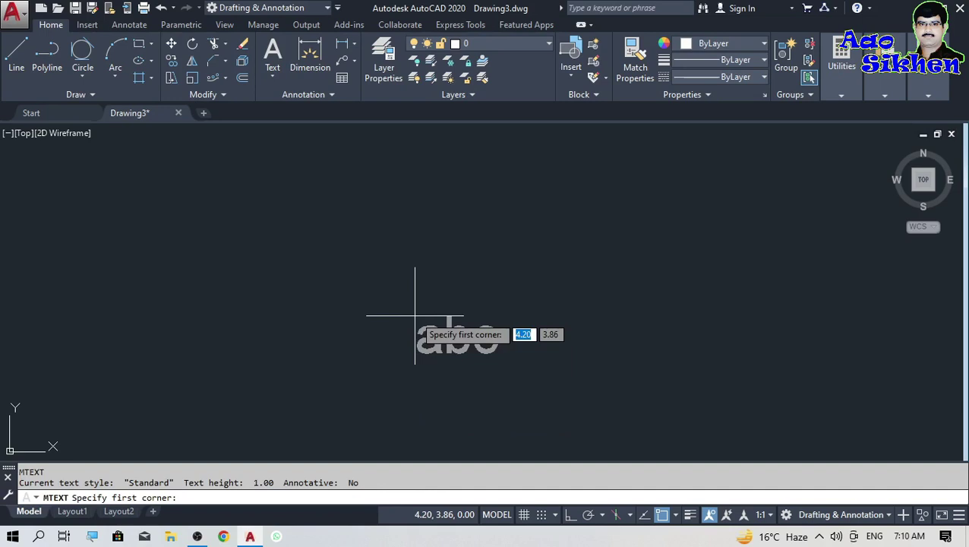
click(302, 221)
click(498, 309)
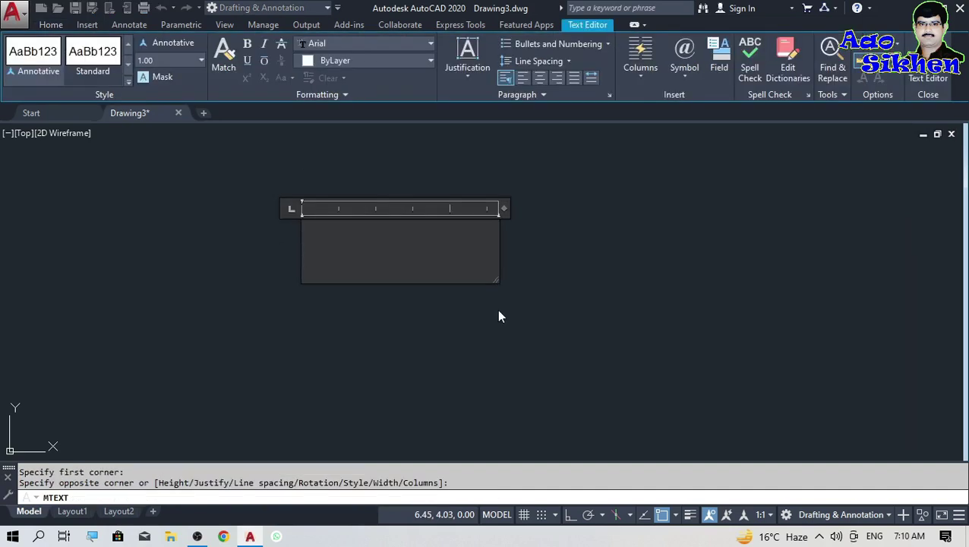
text(aut)
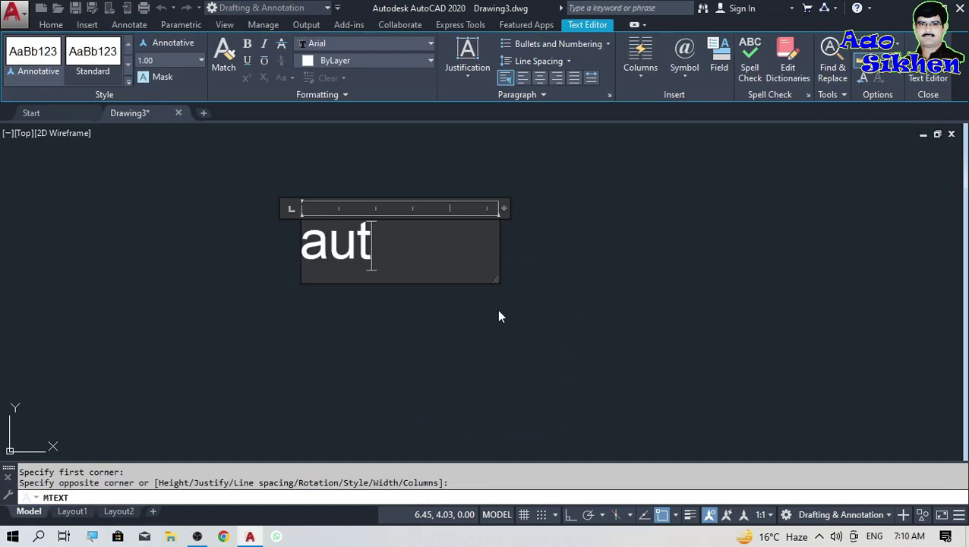
text(ocad)
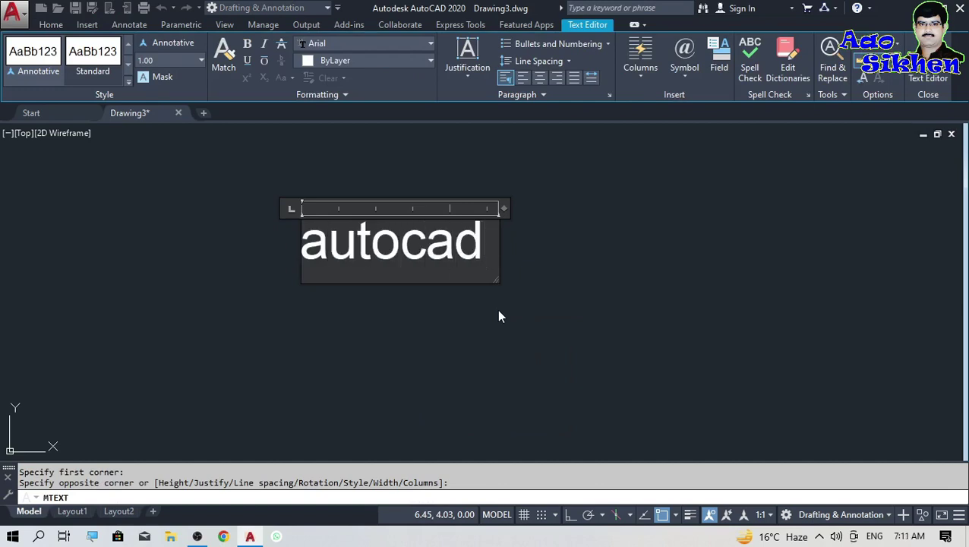
click(490, 327)
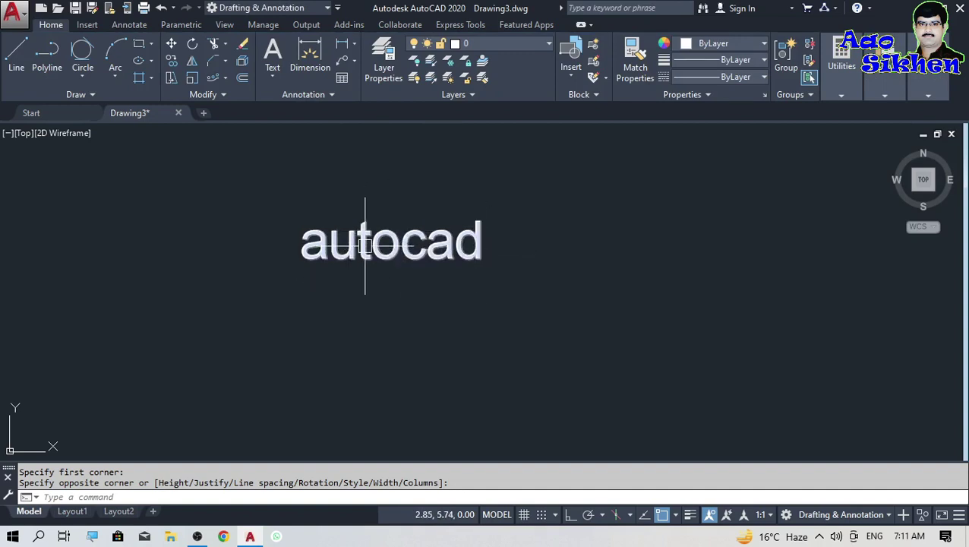
click(272, 79)
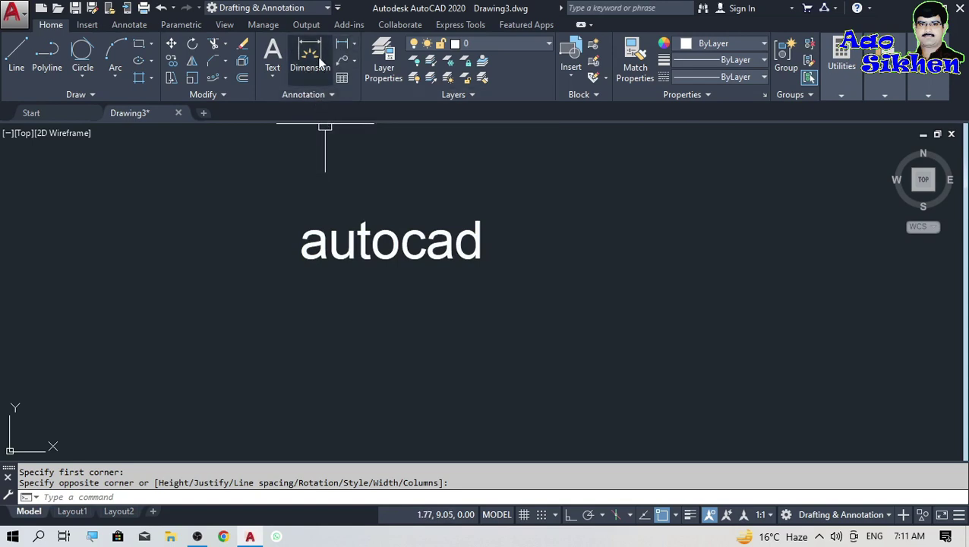
click(555, 199)
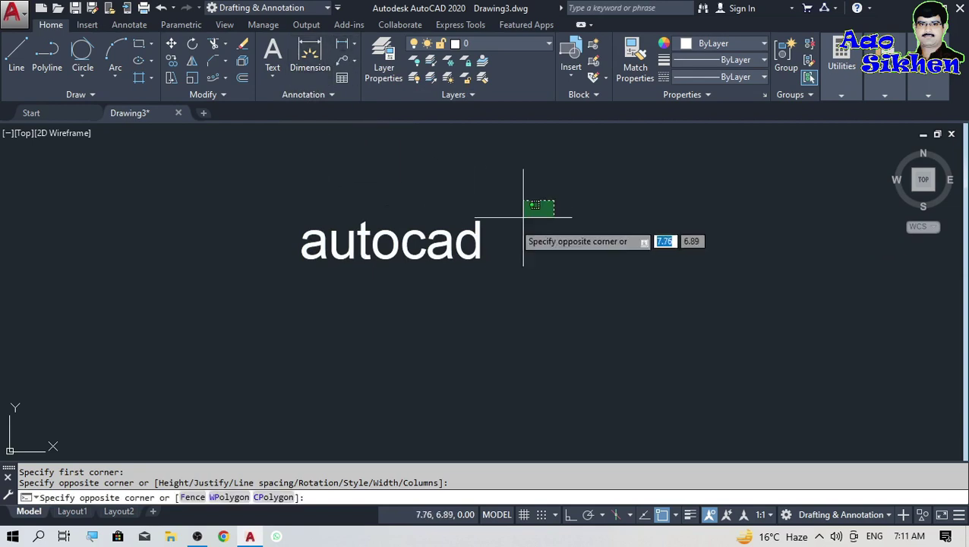
click(240, 286)
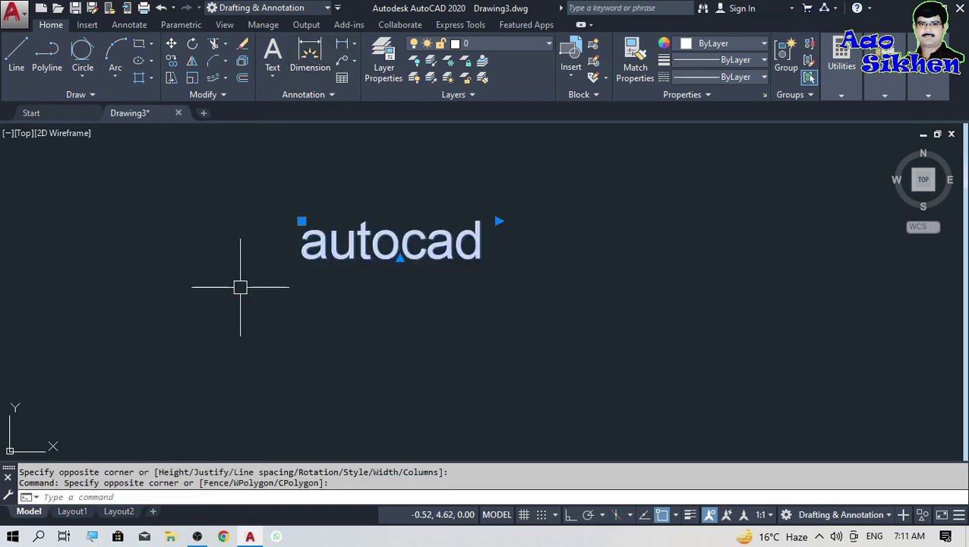
key(Escape)
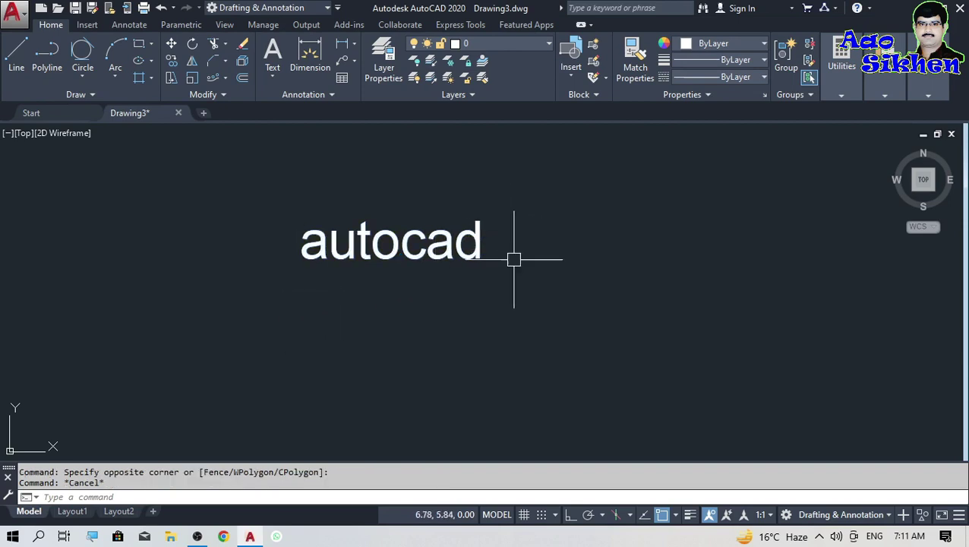
scroll(227, 352, down, 2)
scroll(428, 282, up, 2)
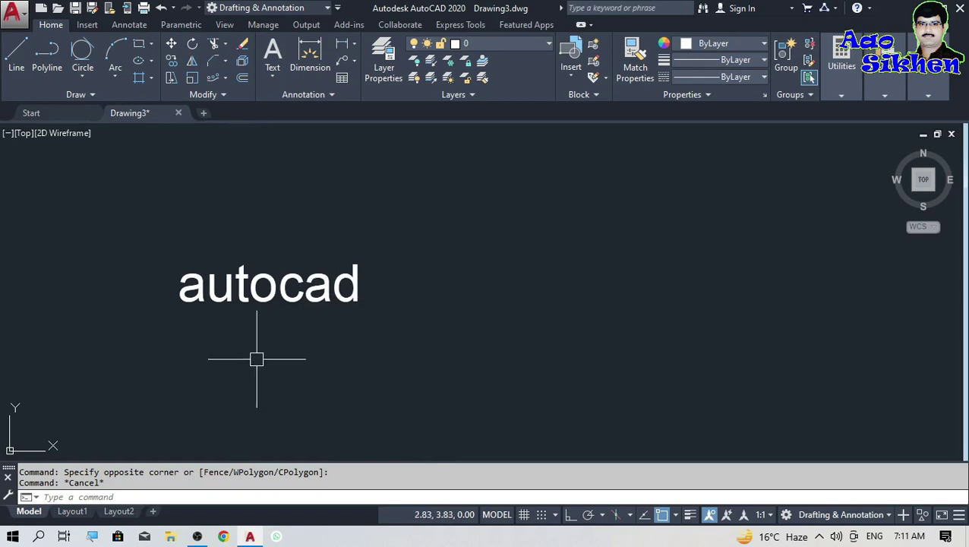
scroll(438, 290, down, 2)
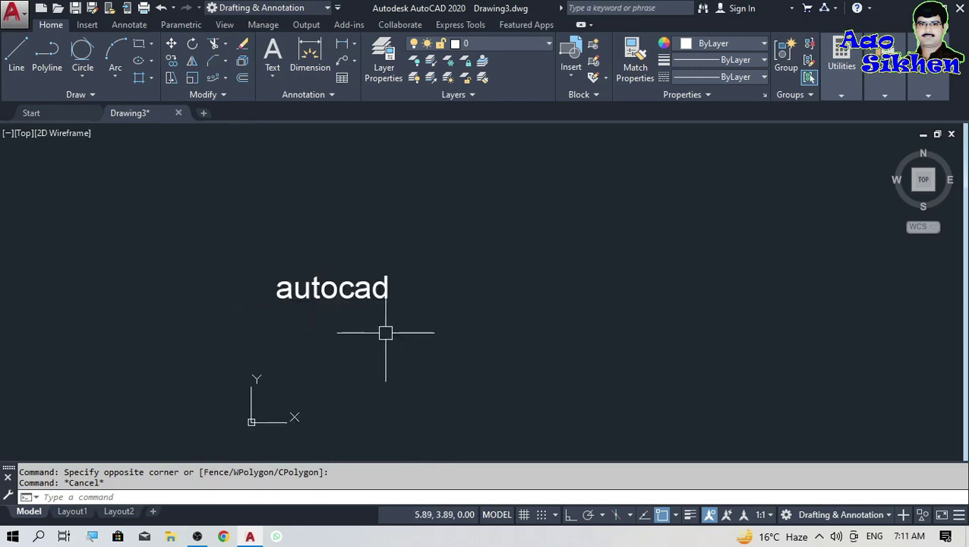
scroll(385, 332, up, 2)
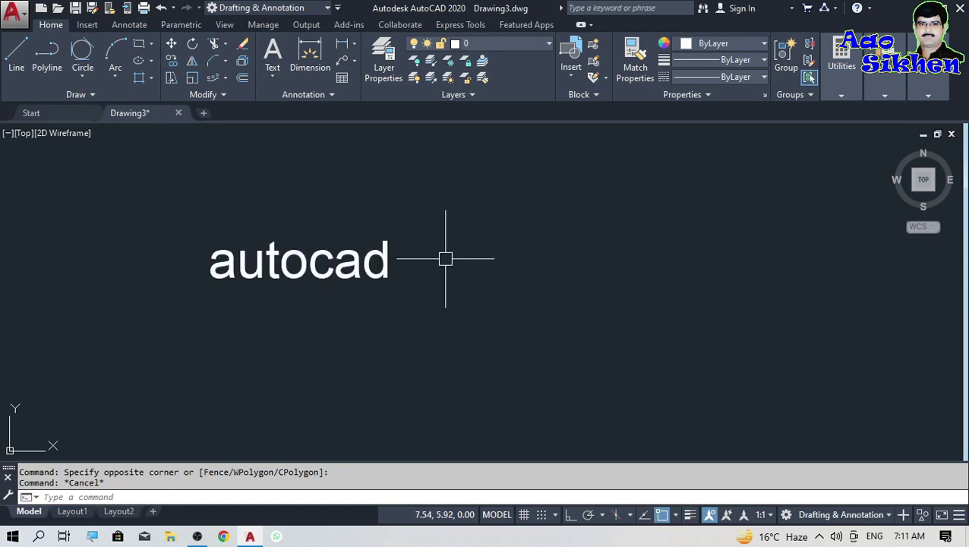
Step: Delete the "autocad" multiline text object
click(435, 190)
click(133, 345)
key(Delete)
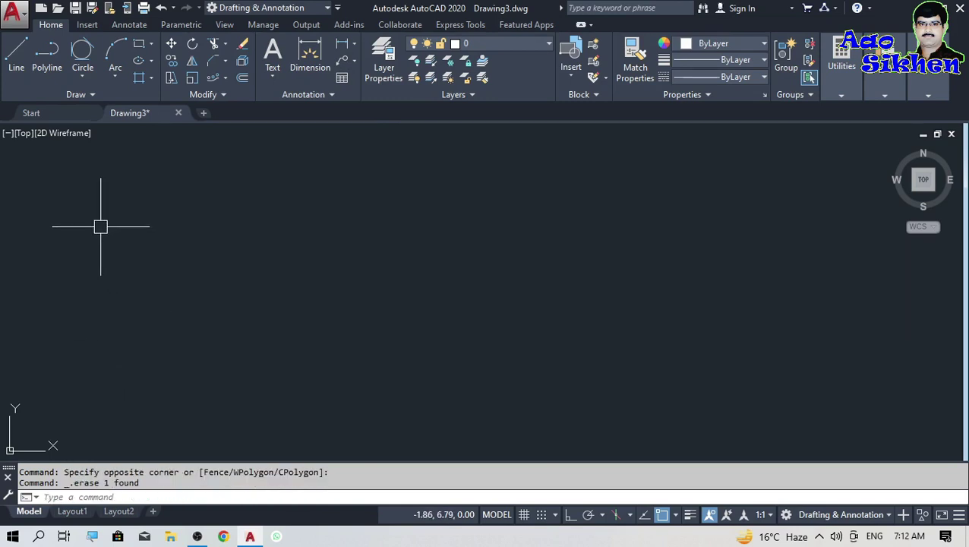
Step: Draw a horizontal polyline 50 units long with Ortho on and fit the whole drawing in the view
click(44, 61)
click(264, 326)
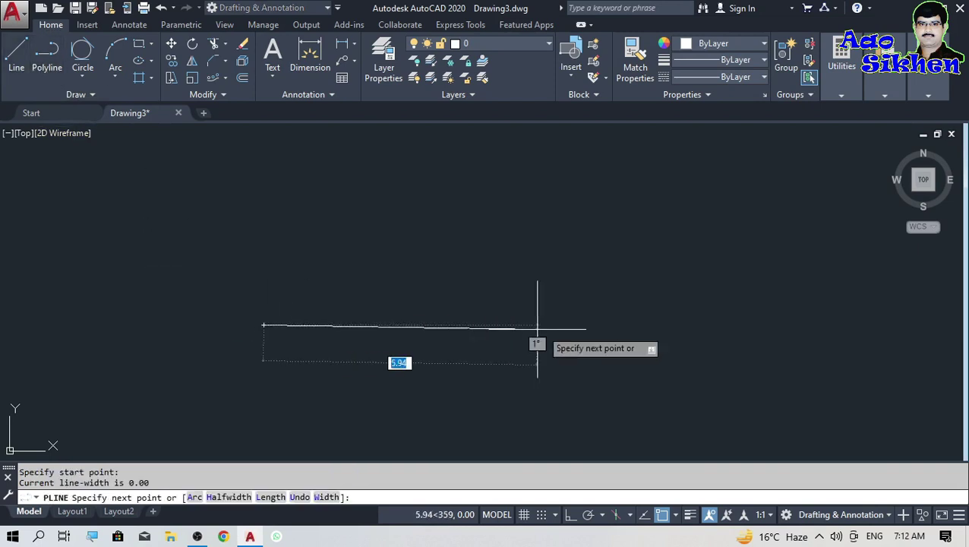
key(F8)
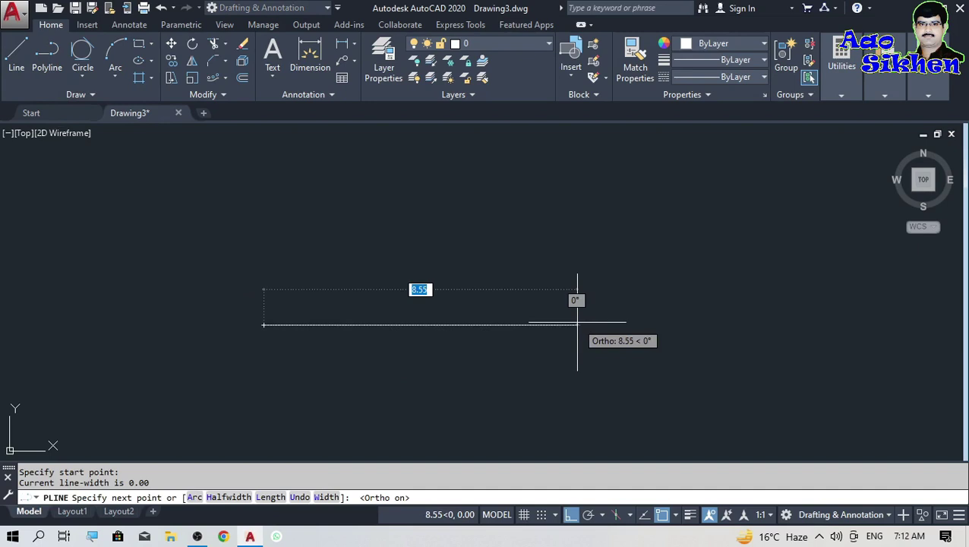
text(50)
key(Return)
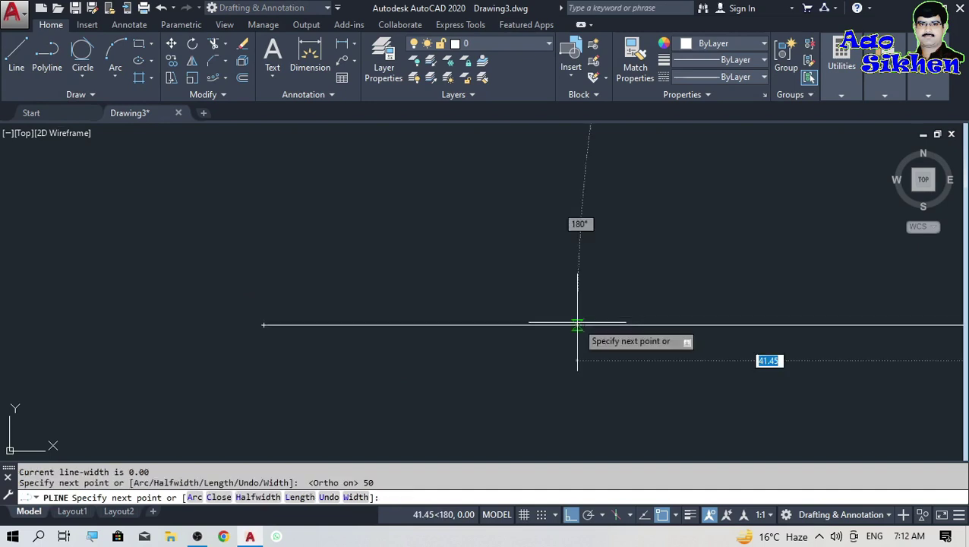
key(Return)
text(z)
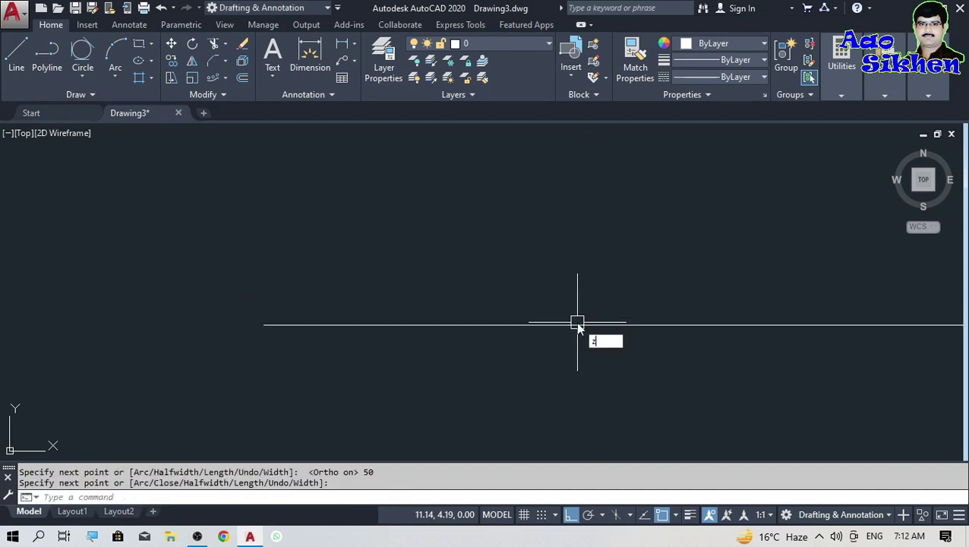
key(Return)
text(a)
key(Return)
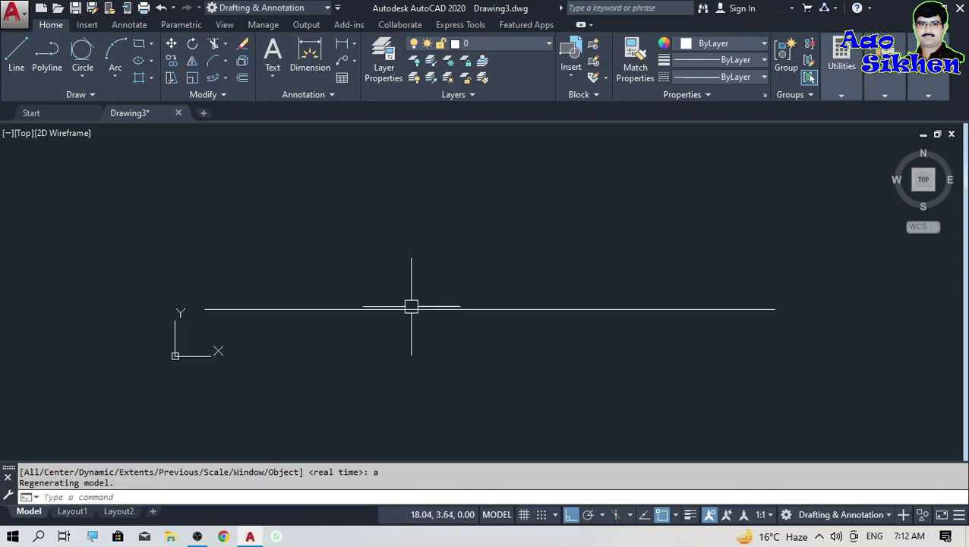
Step: Delete the horizontal polyline without adding a linear dimension to it
click(346, 51)
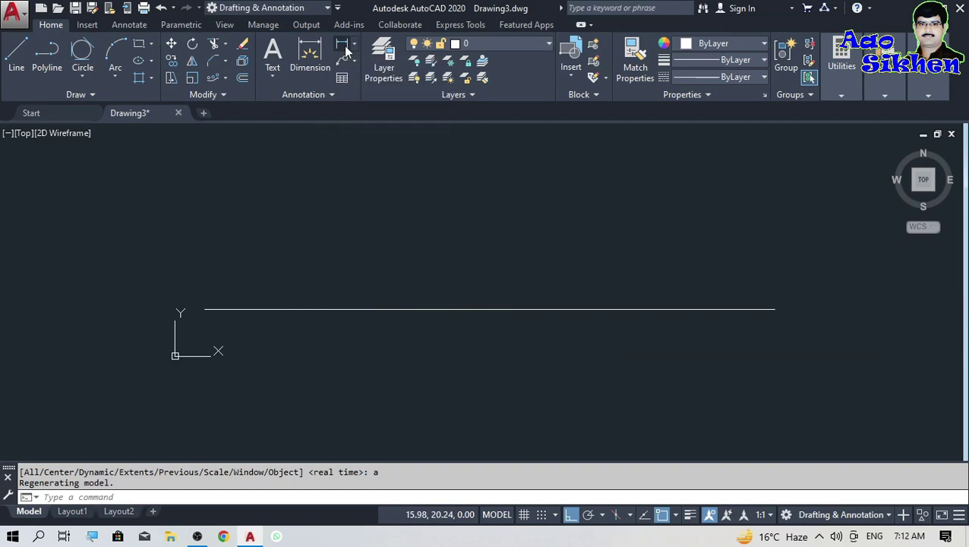
key(Escape)
click(514, 263)
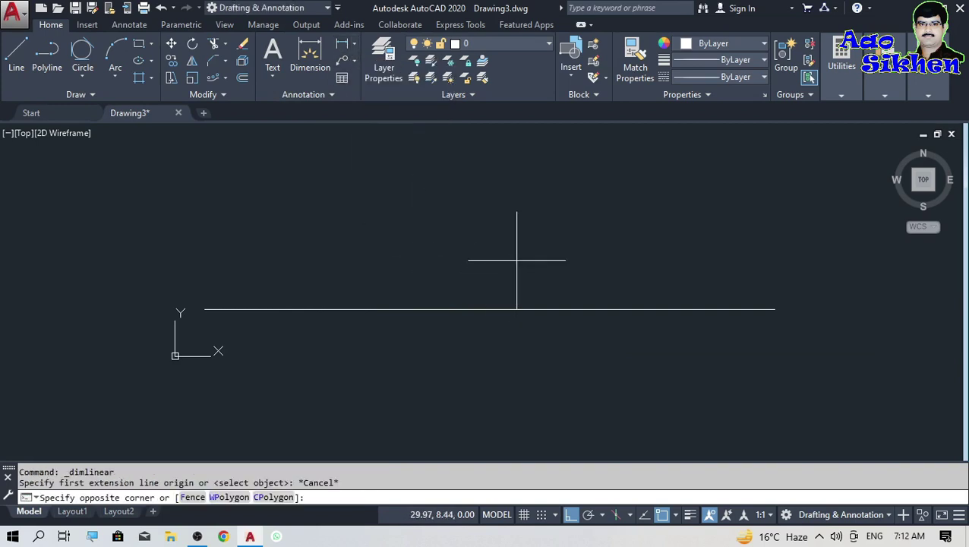
click(416, 362)
key(Delete)
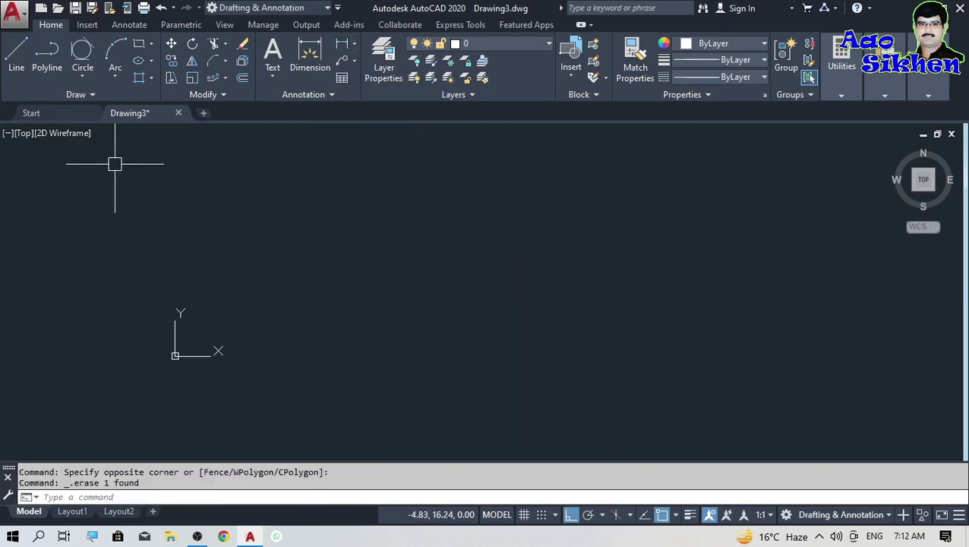
Step: Draw a right triangle from lines, about 27.6 wide and 13.3 high, with the vertical side and base slightly overshooting their shared corner
click(8, 67)
click(331, 345)
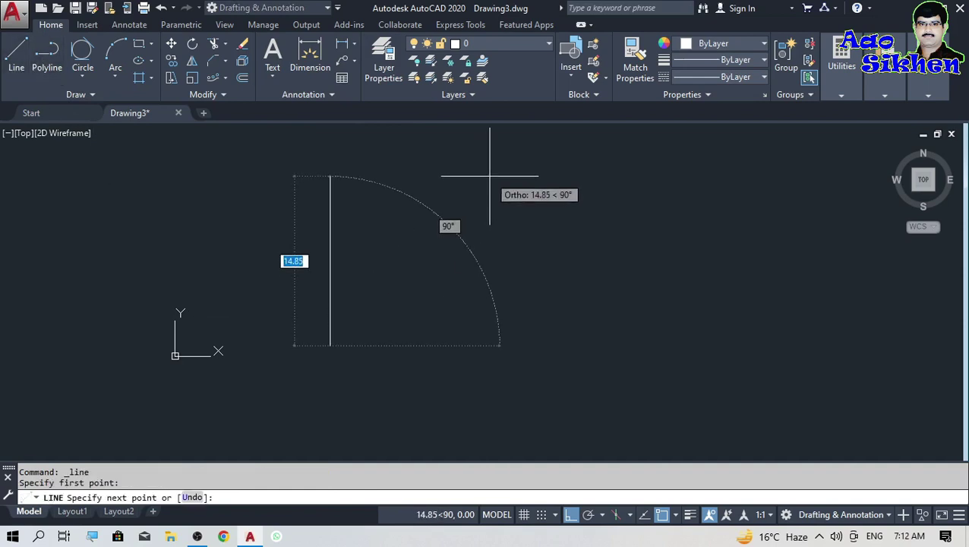
click(359, 186)
key(F8)
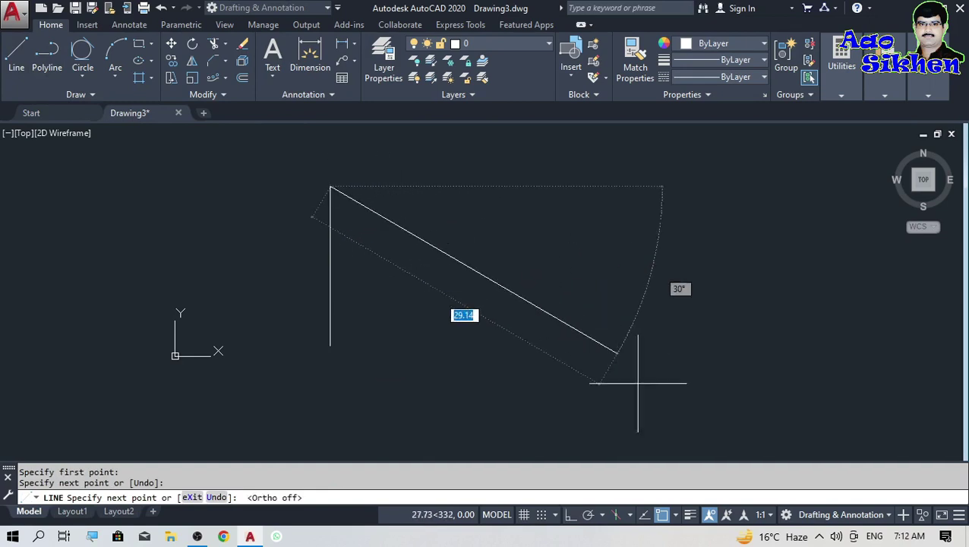
click(644, 337)
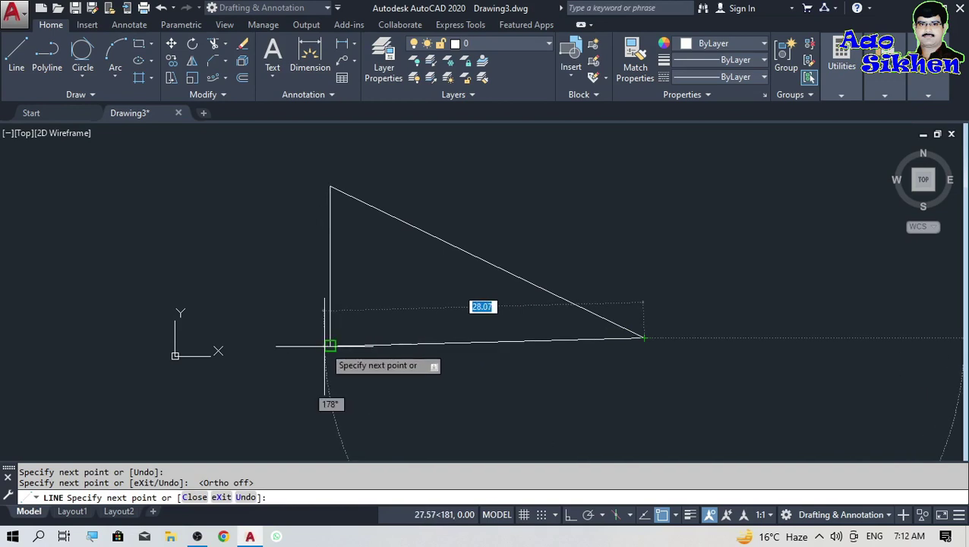
key(F8)
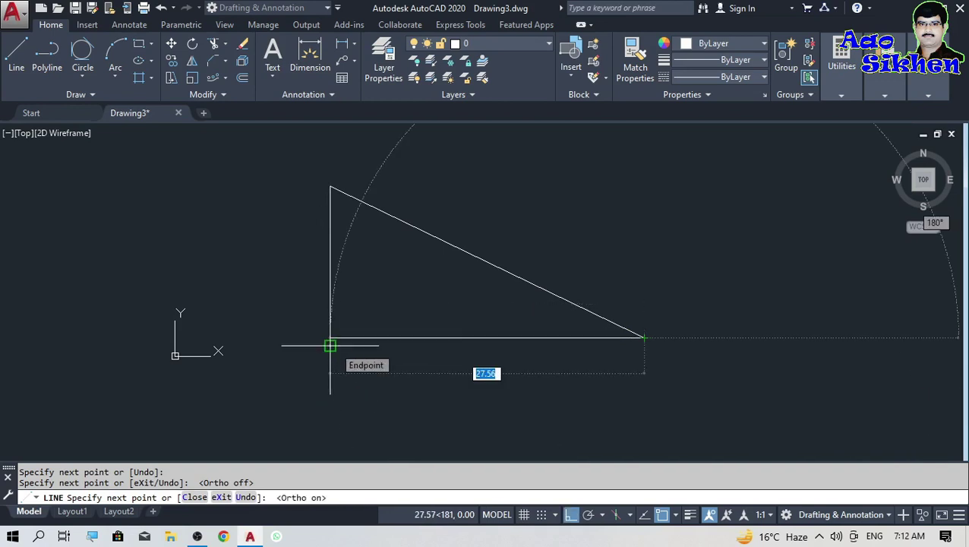
click(292, 337)
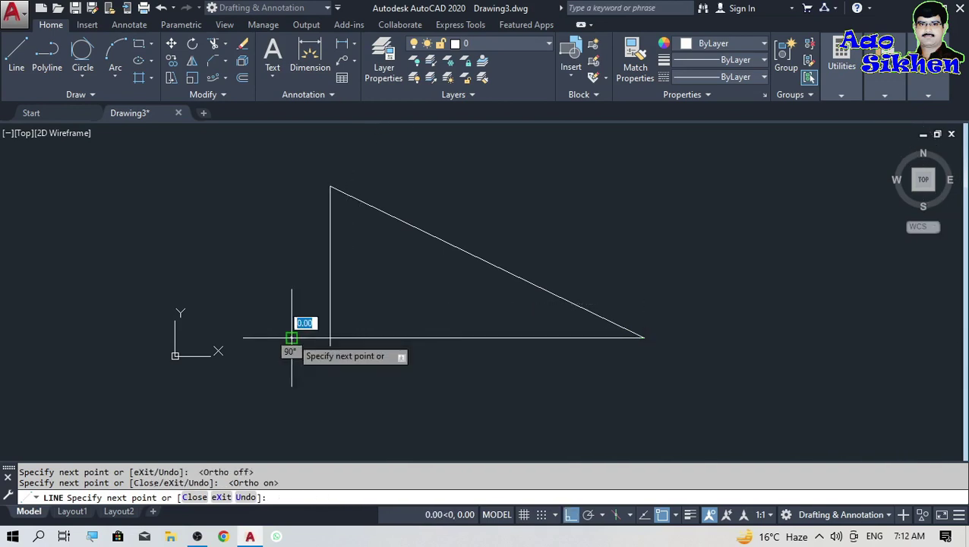
key(Escape)
Step: Trim the overhanging line ends at the triangle's right-angle corner
text(tr)
key(Return)
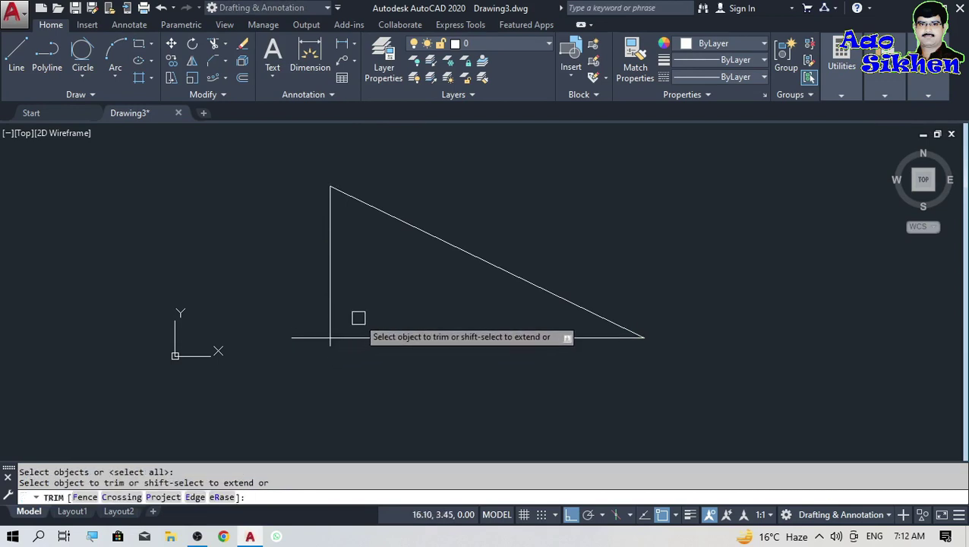
click(313, 337)
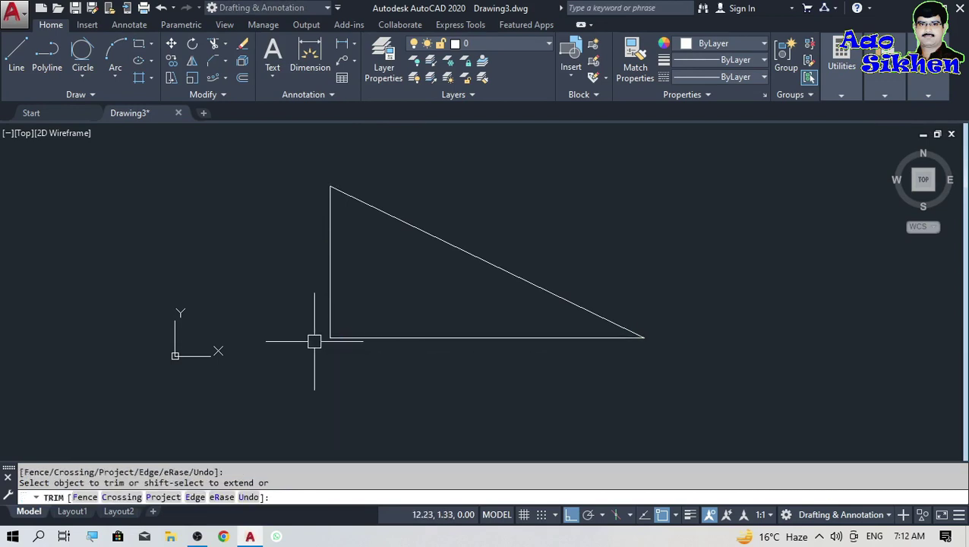
key(Escape)
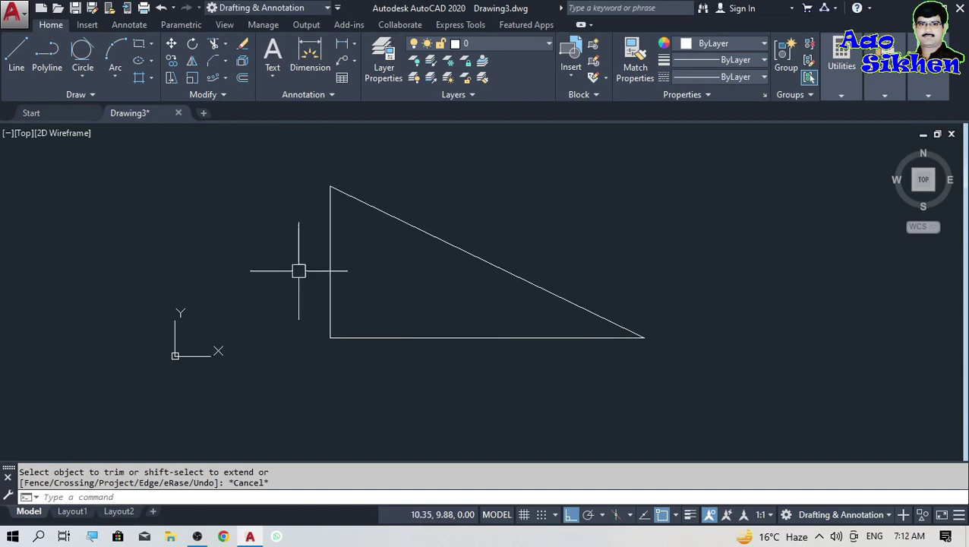
Step: Add a linear dimension to the triangle's base, placing the dimension line just below it
click(353, 45)
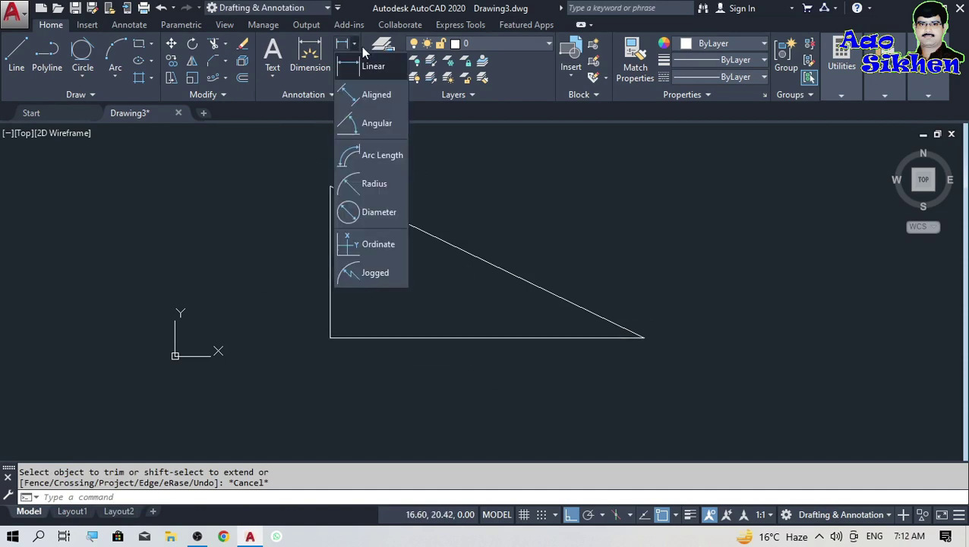
click(370, 335)
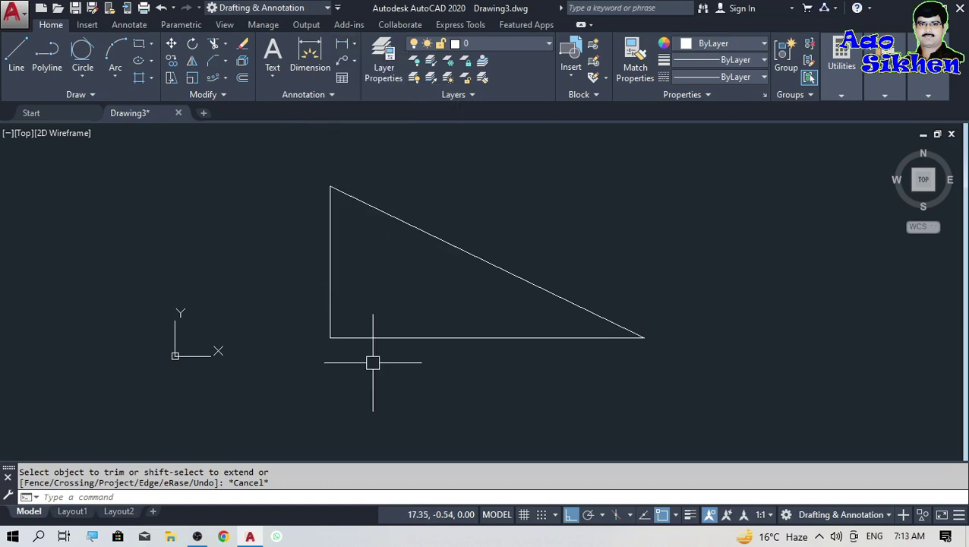
click(341, 45)
click(330, 337)
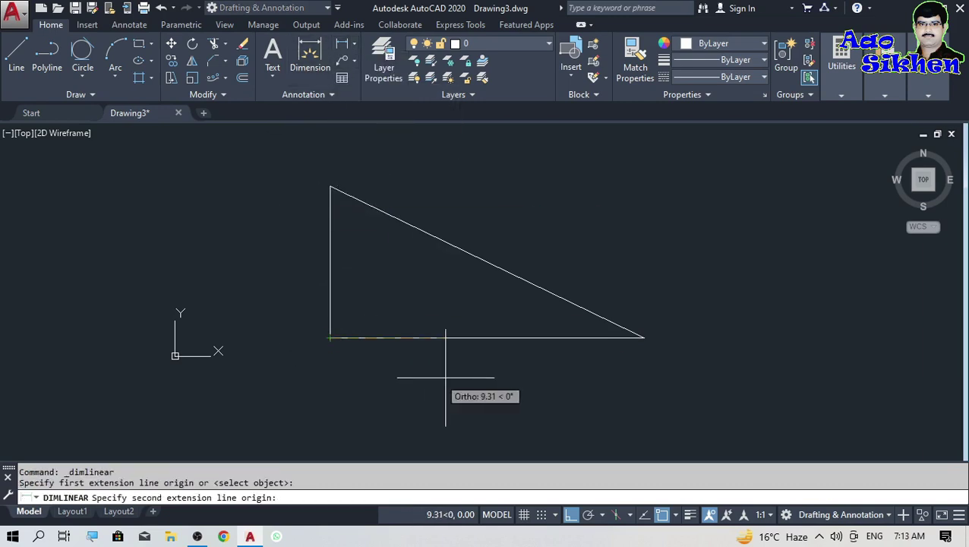
click(642, 338)
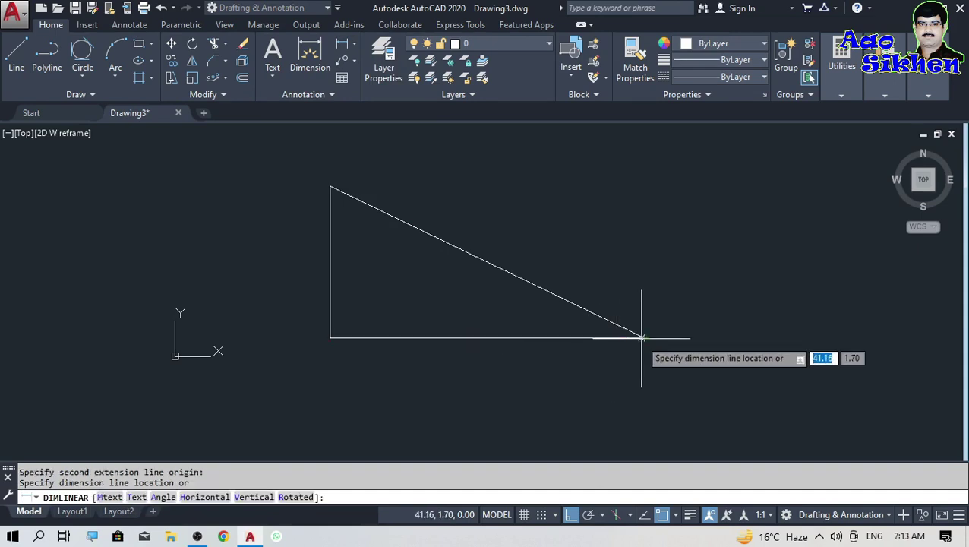
click(612, 372)
Step: Add a linear dimension to the triangle's vertical side, placing the dimension line outside the triangle
key(Return)
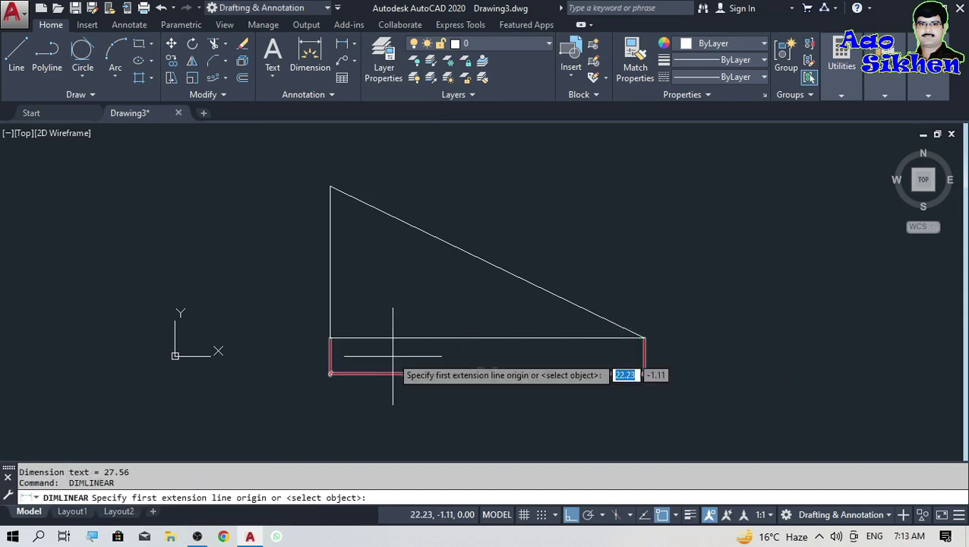
click(330, 337)
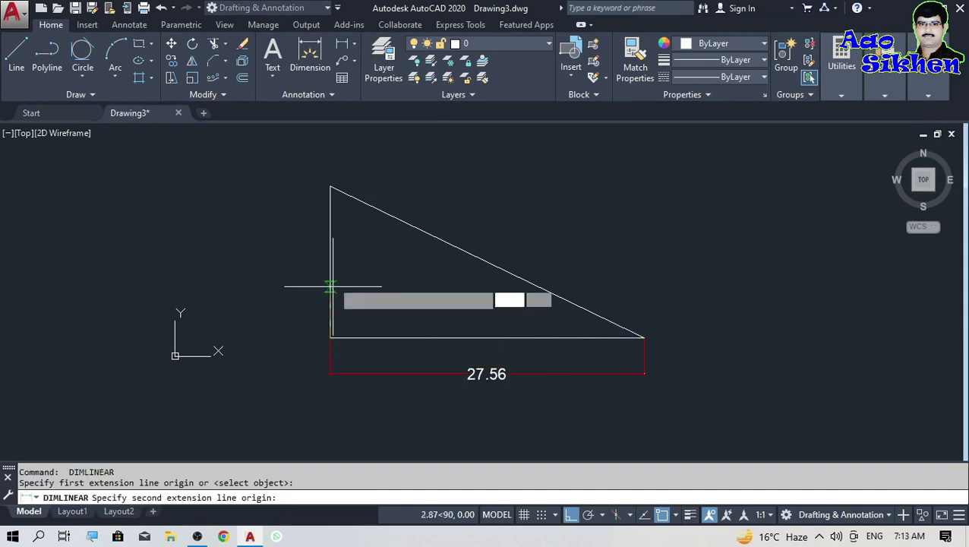
click(330, 186)
click(297, 254)
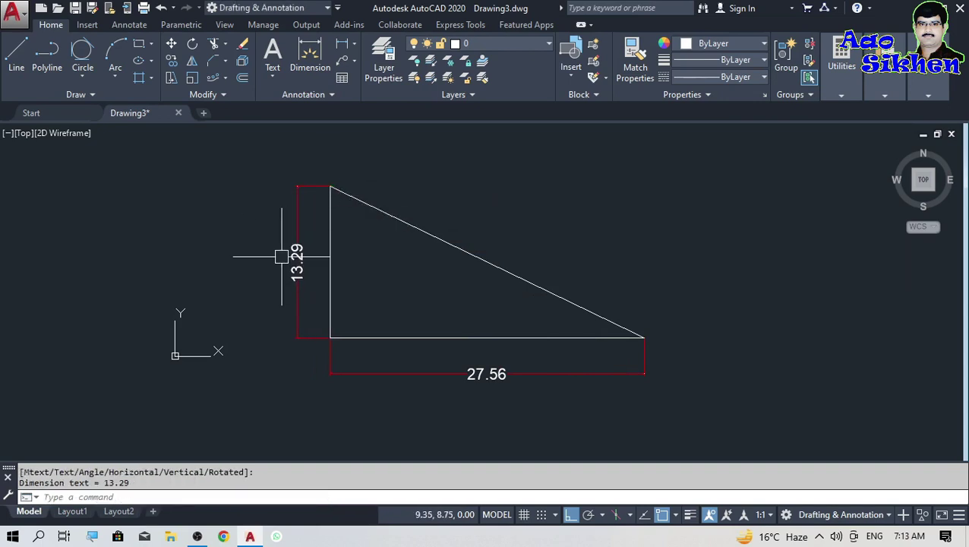
Step: Try to dimension the triangle's sloping side with a linear dimension, with Ortho off
key(Return)
click(332, 187)
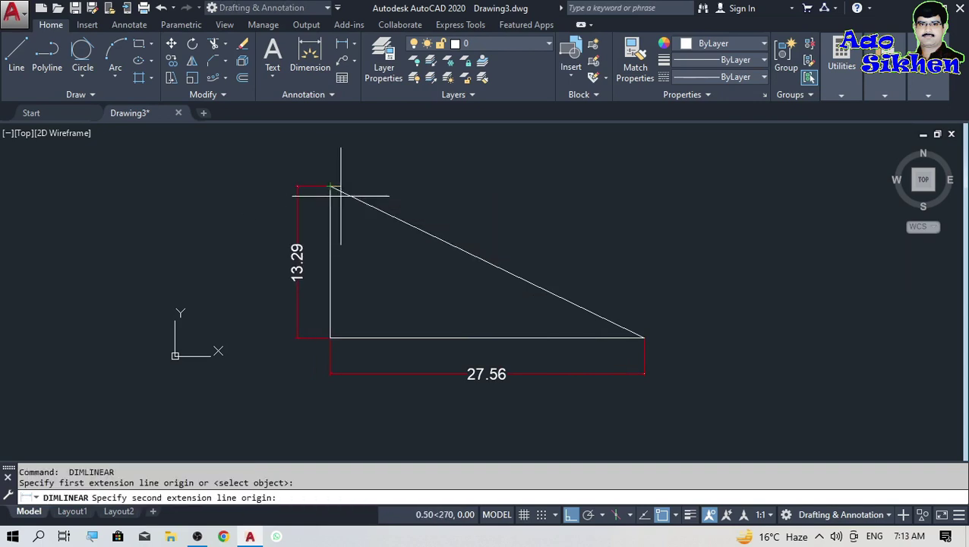
key(F8)
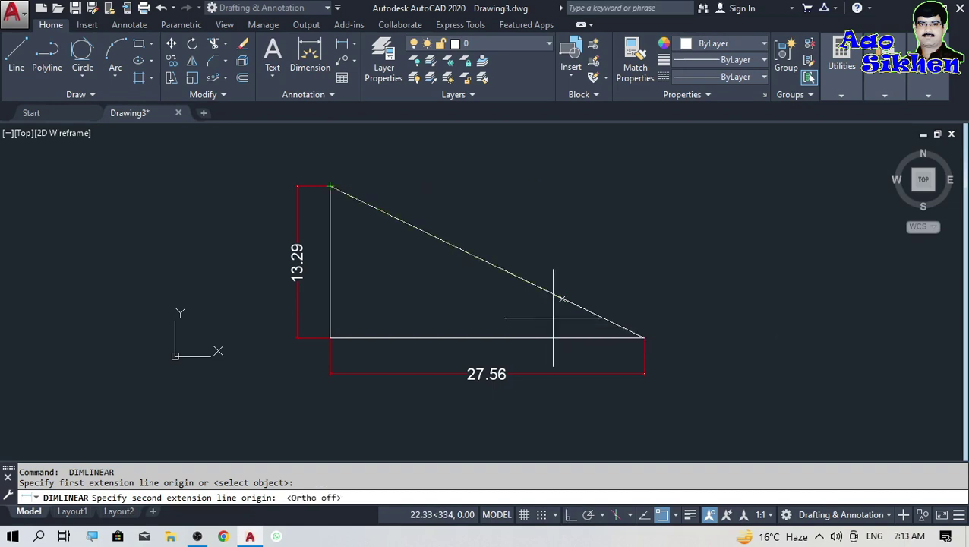
click(643, 336)
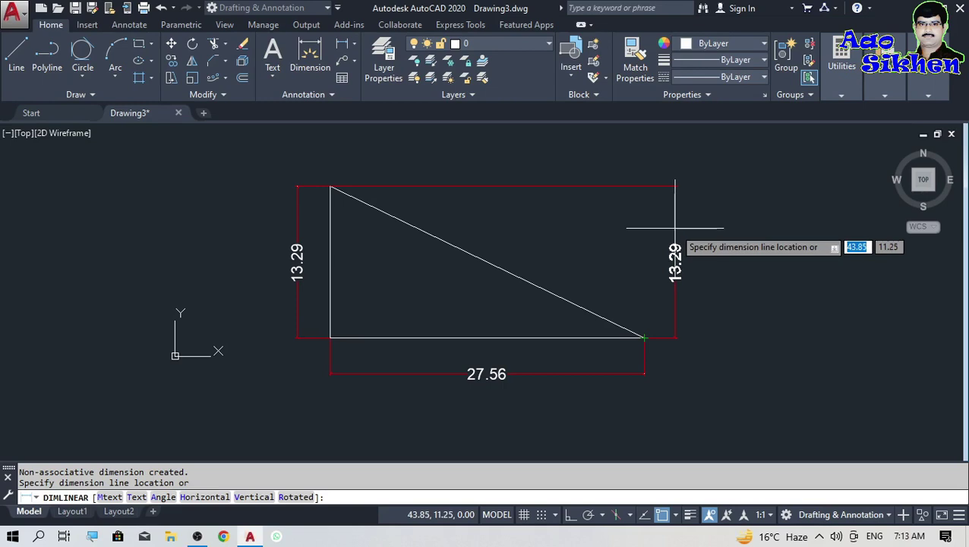
key(Escape)
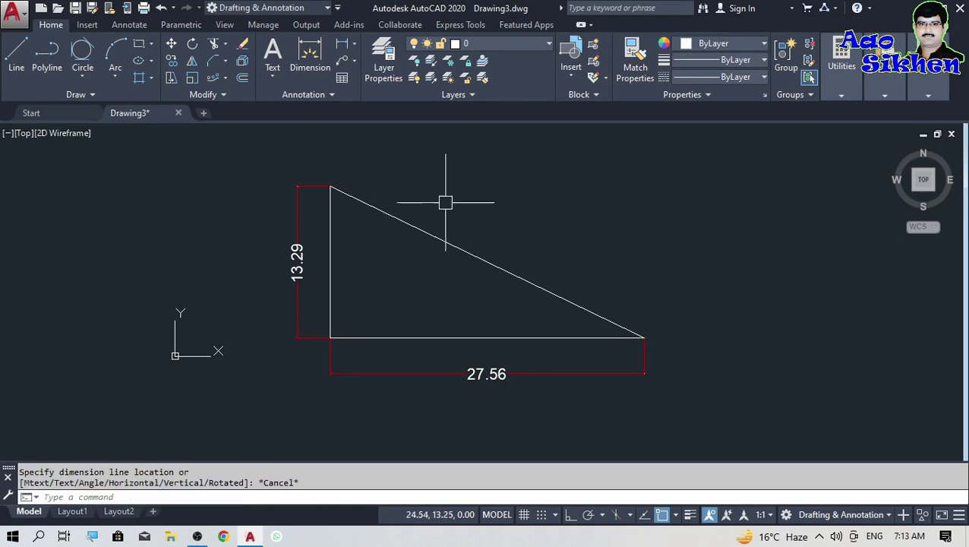
Step: Add an aligned dimension to the triangle's sloping side, placing the dimension line parallel to it outside the triangle
click(354, 47)
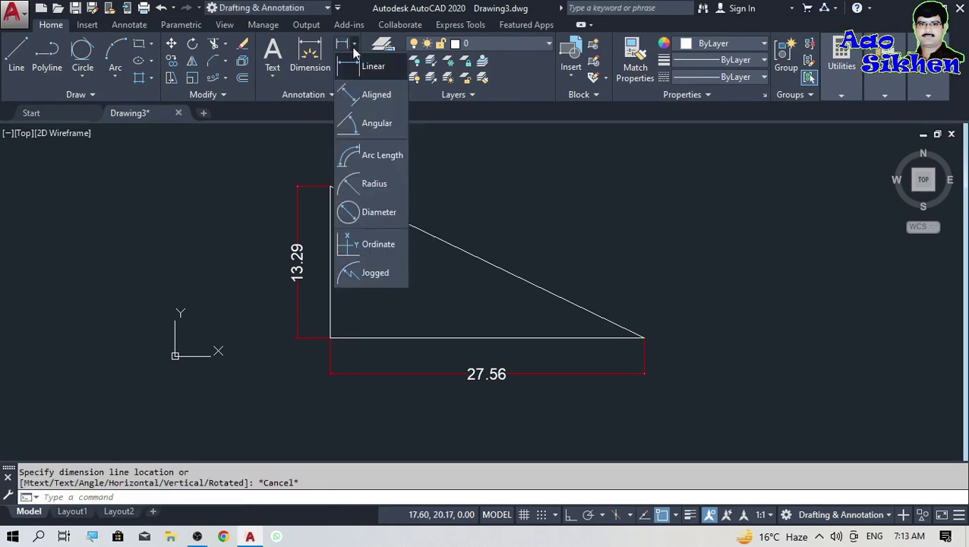
click(367, 96)
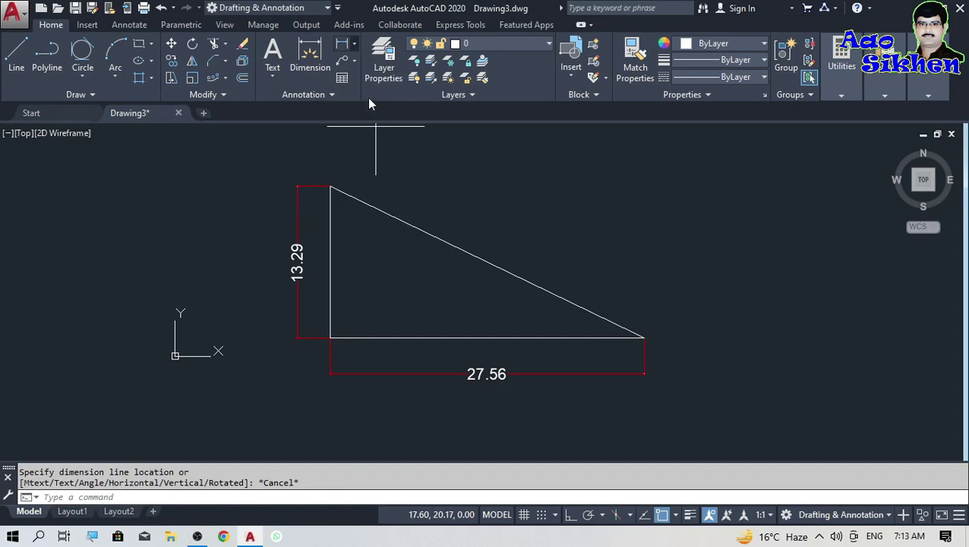
click(330, 186)
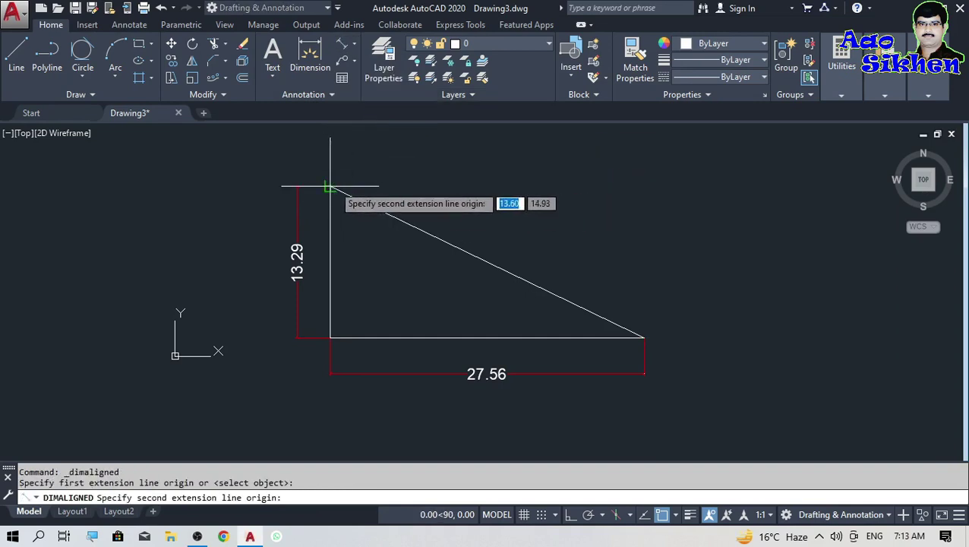
click(644, 337)
click(614, 290)
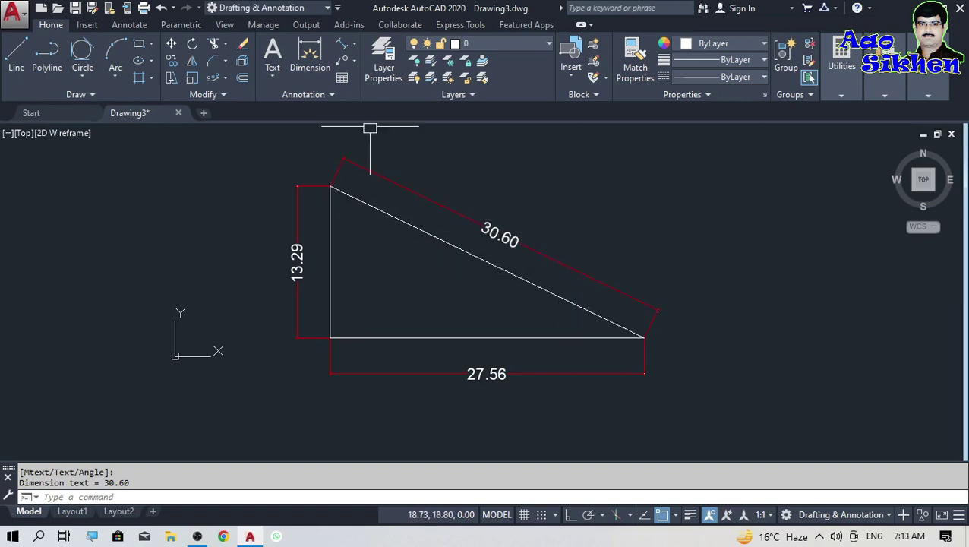
Step: Add an angular dimension between the triangle's sloping side and its base, with the arc inside the triangle
click(355, 48)
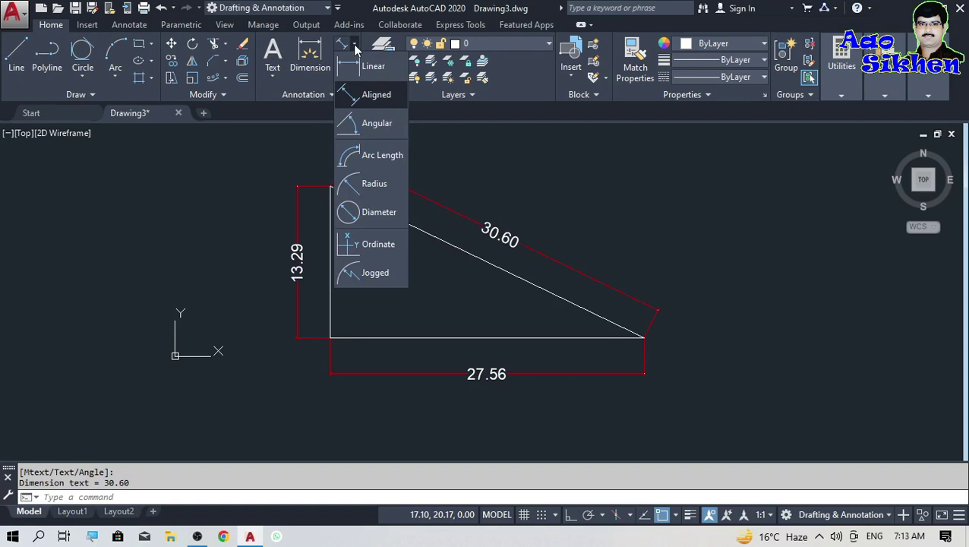
click(383, 124)
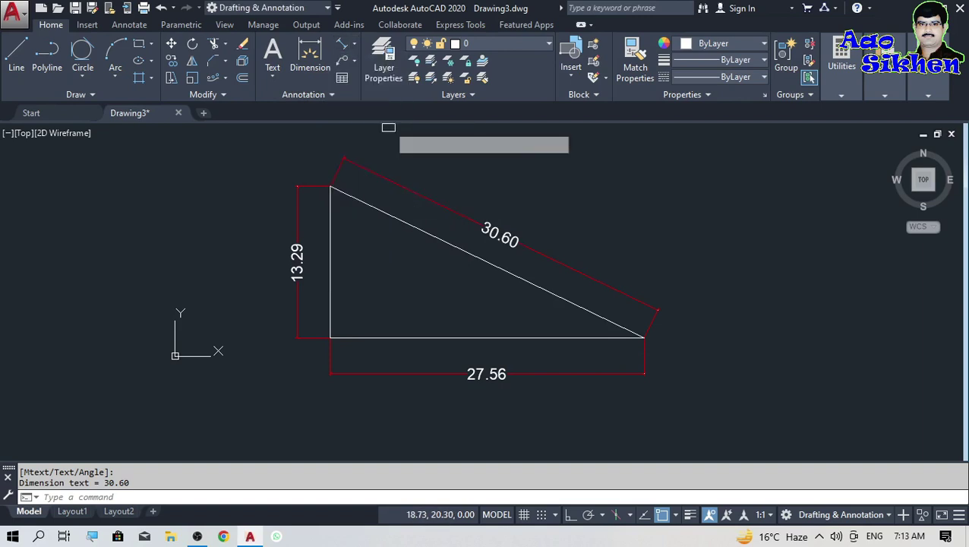
click(565, 303)
click(562, 336)
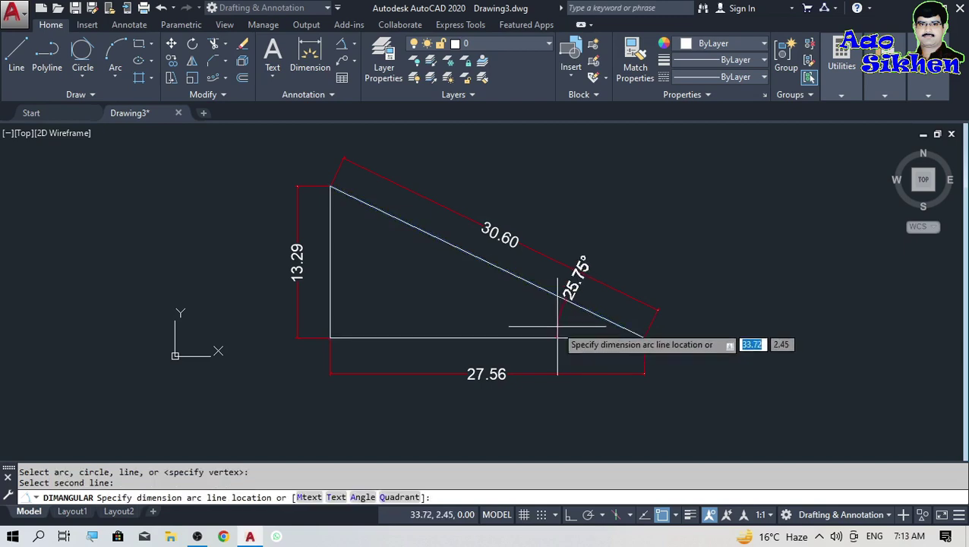
click(546, 322)
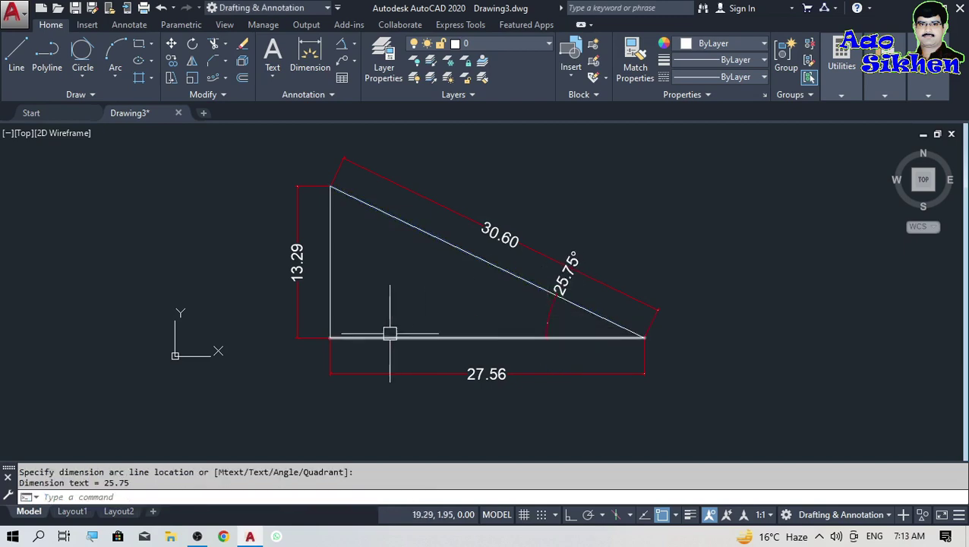
Step: Add an angular dimension between the vertical side and the base at the triangle's right-angle corner
key(Return)
click(331, 319)
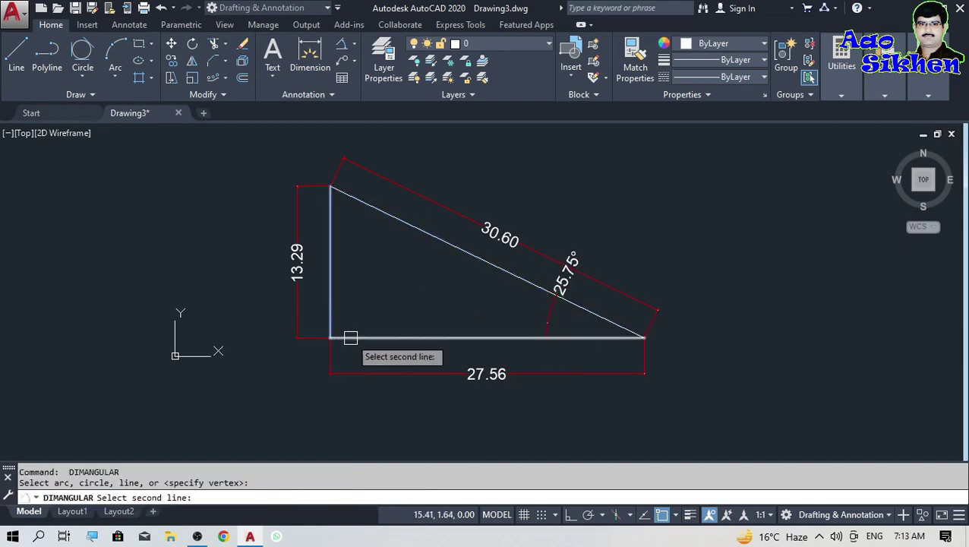
click(350, 337)
click(369, 324)
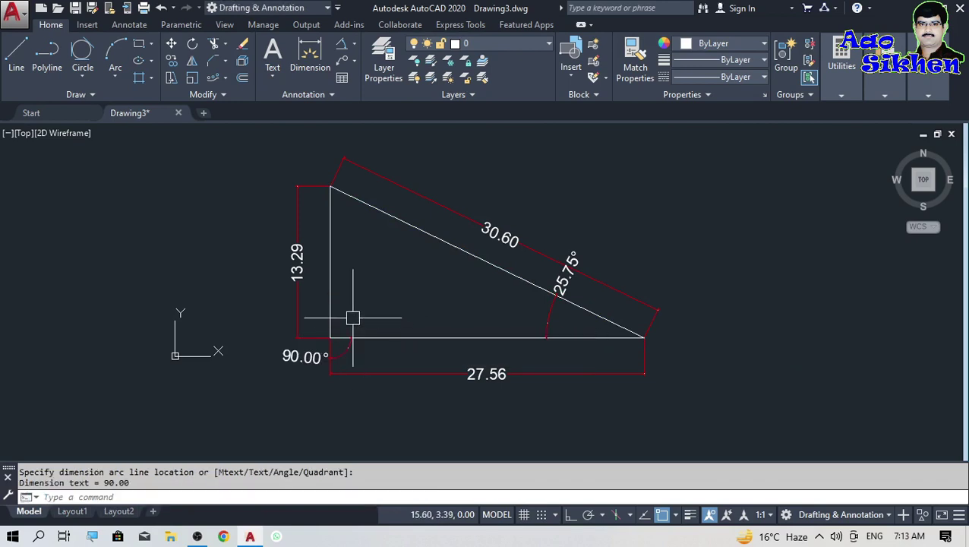
Step: Add an angular dimension between the vertical and sloping sides at the triangle's upper corner, placed inside the triangle
key(Return)
click(330, 232)
click(355, 198)
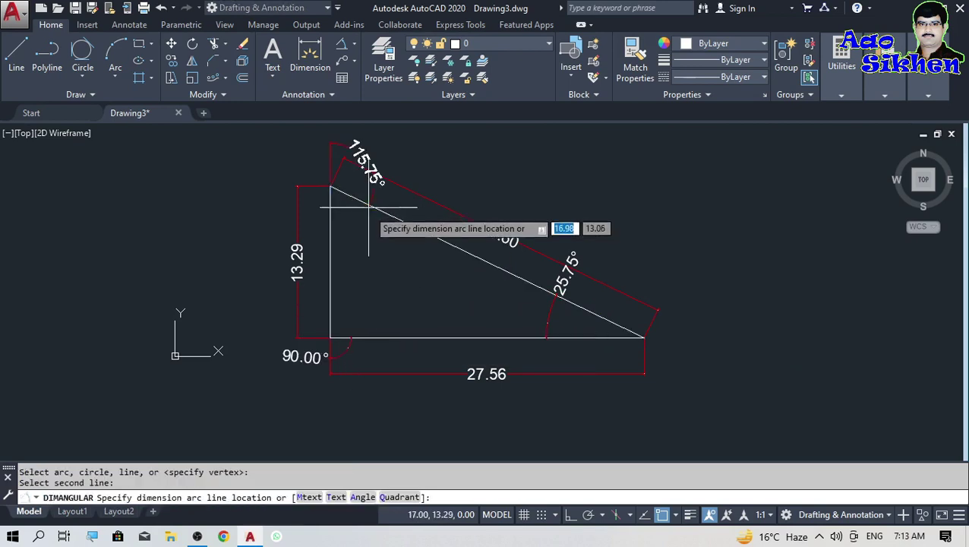
click(360, 224)
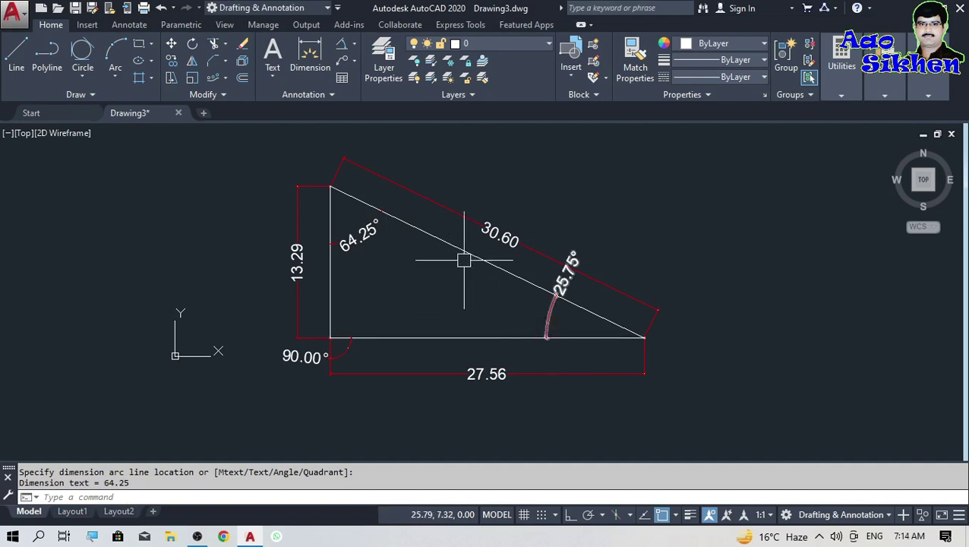
Step: Draw an upward-bulging three-point arc with a radius of about 15 units beside the triangle's sloping side
click(355, 44)
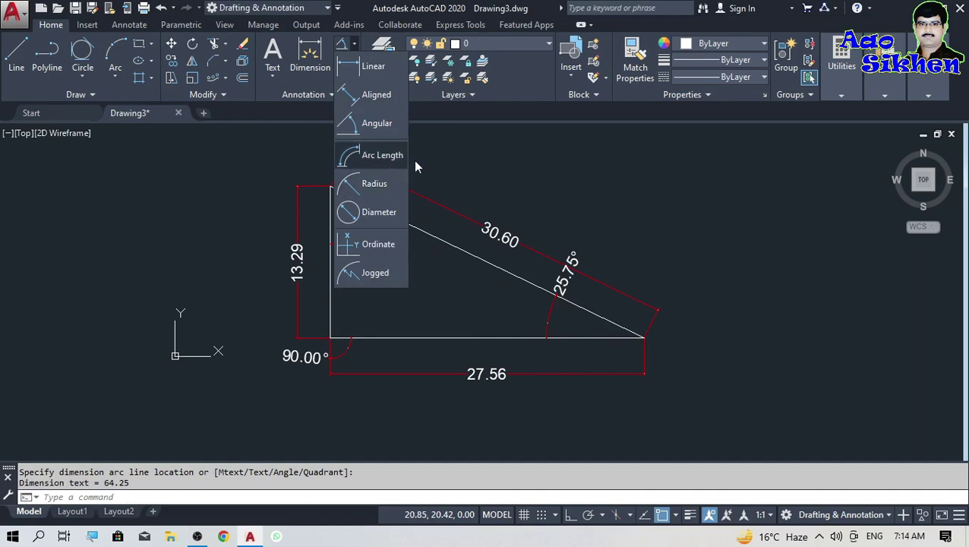
click(112, 59)
scroll(251, 311, down, 2)
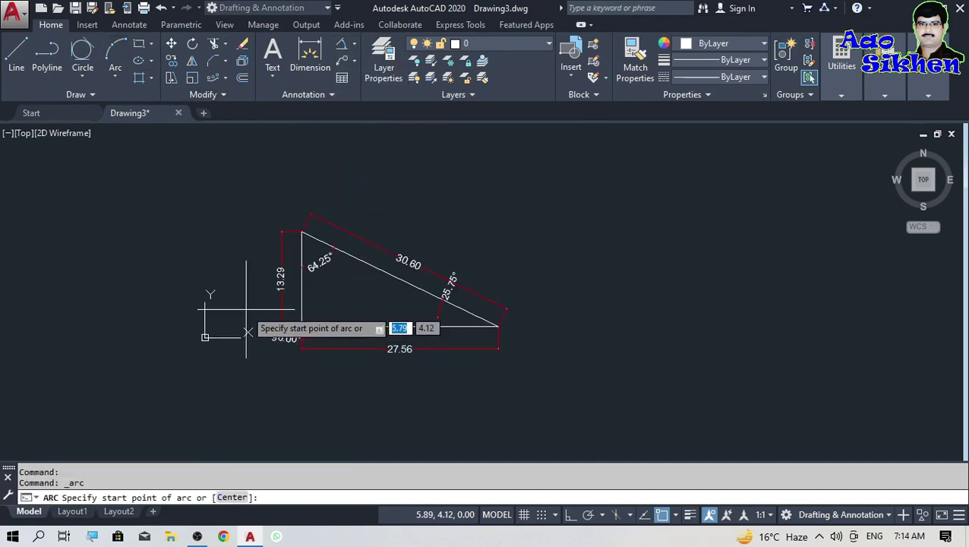
click(564, 277)
click(630, 213)
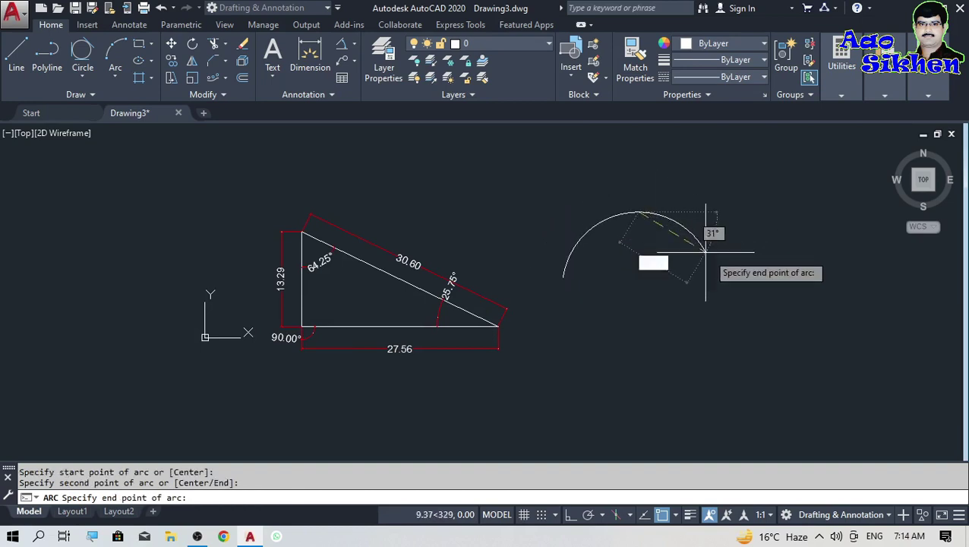
click(762, 278)
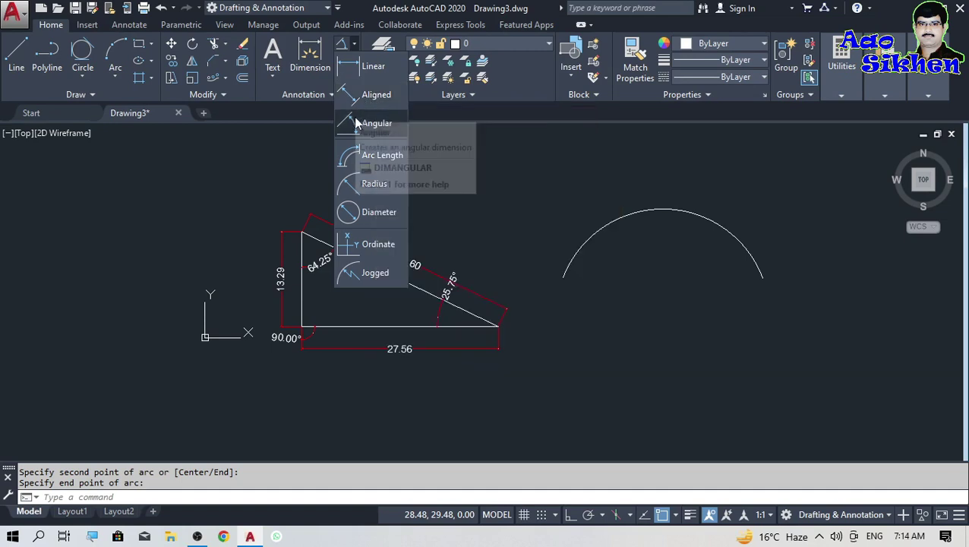
Step: Add an arc length dimension to the new arc, placing it directly on the arc
click(369, 154)
click(581, 243)
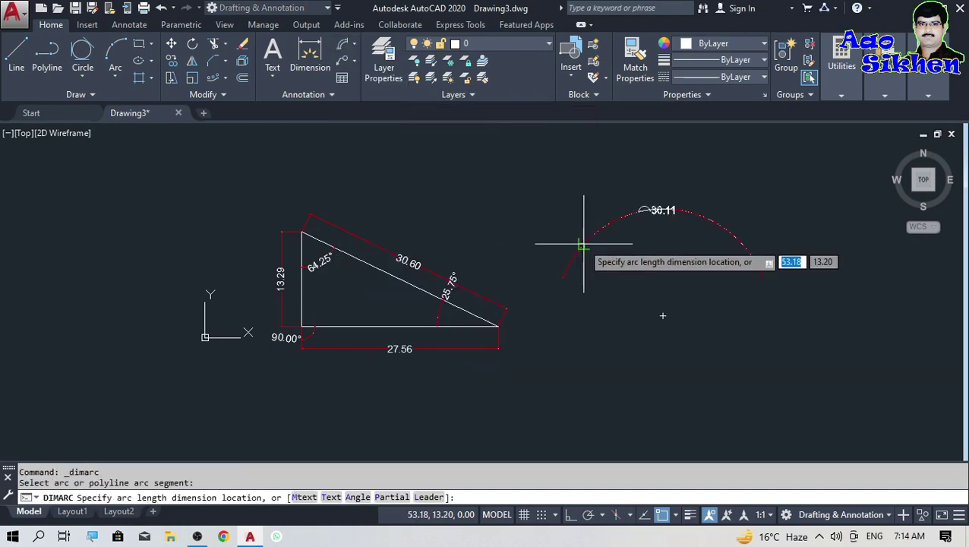
click(580, 218)
scroll(661, 213, up, 6)
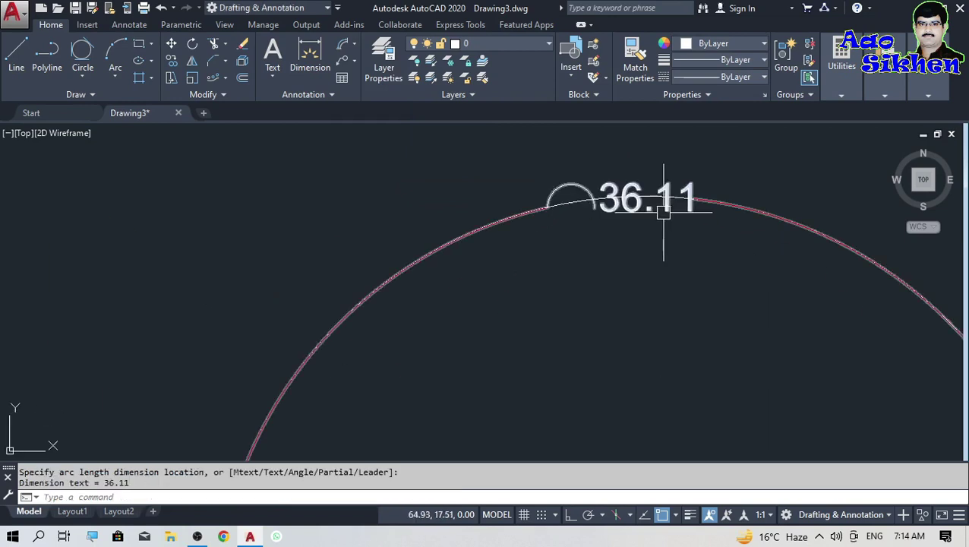
scroll(334, 193, down, 4)
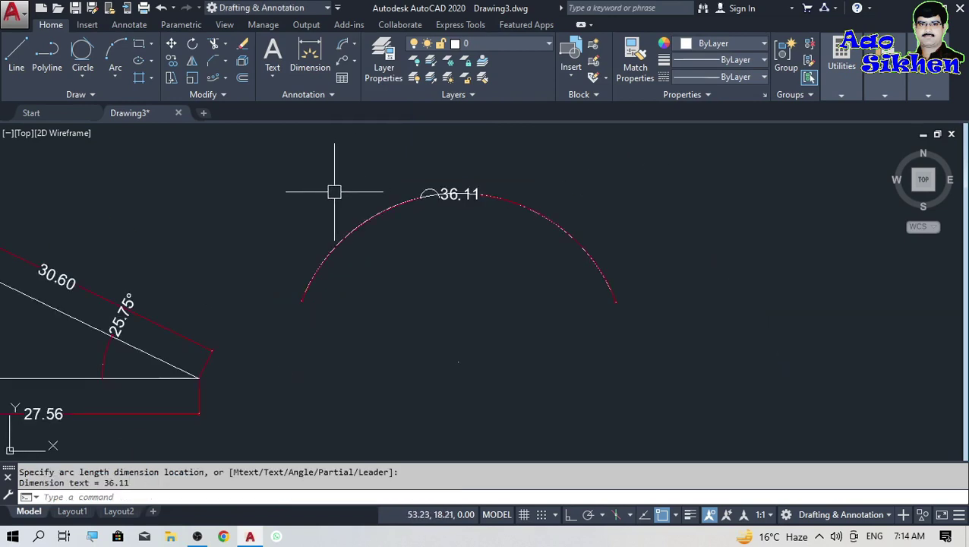
Step: Move the arc length dimension outward so it sits slightly above the arc, with object snap turned off
click(354, 44)
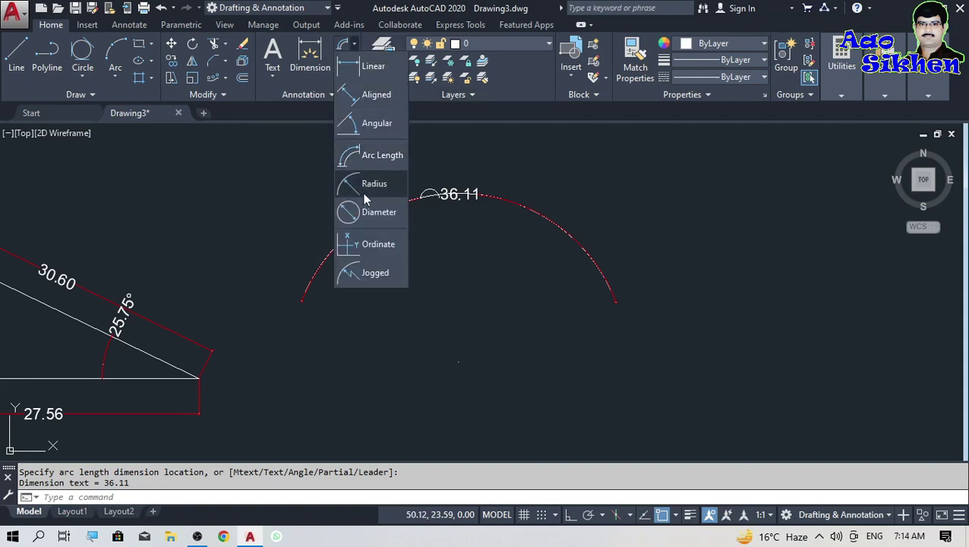
click(443, 201)
click(450, 206)
click(459, 195)
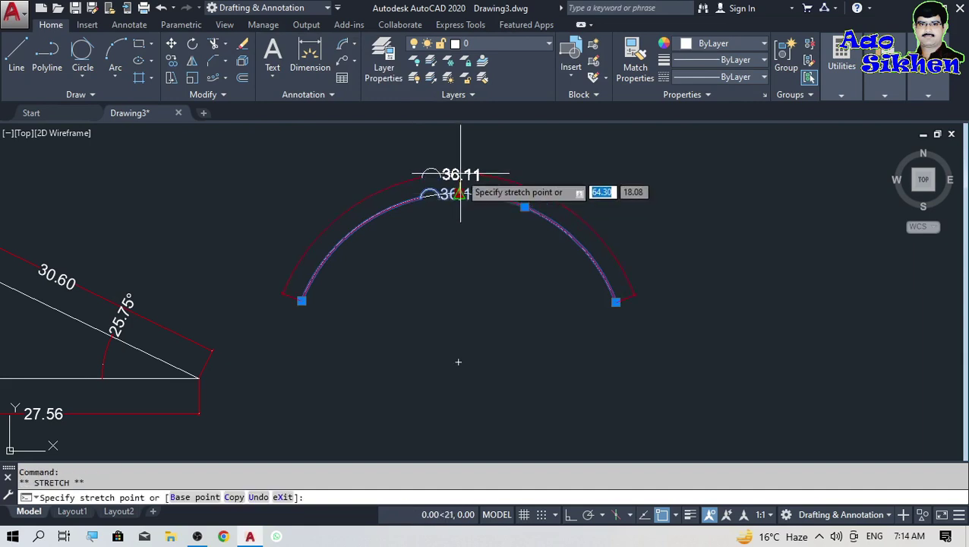
key(Escape)
click(460, 195)
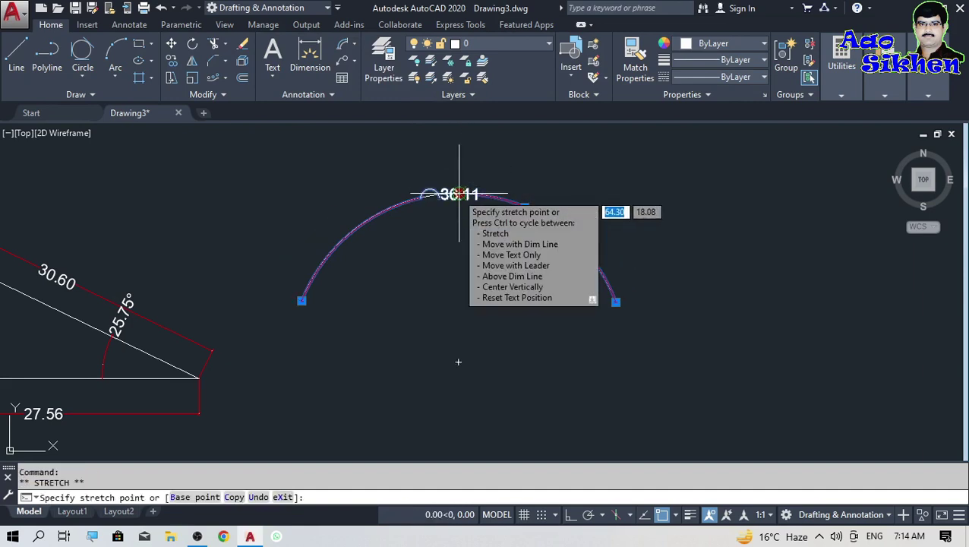
key(F3)
click(459, 173)
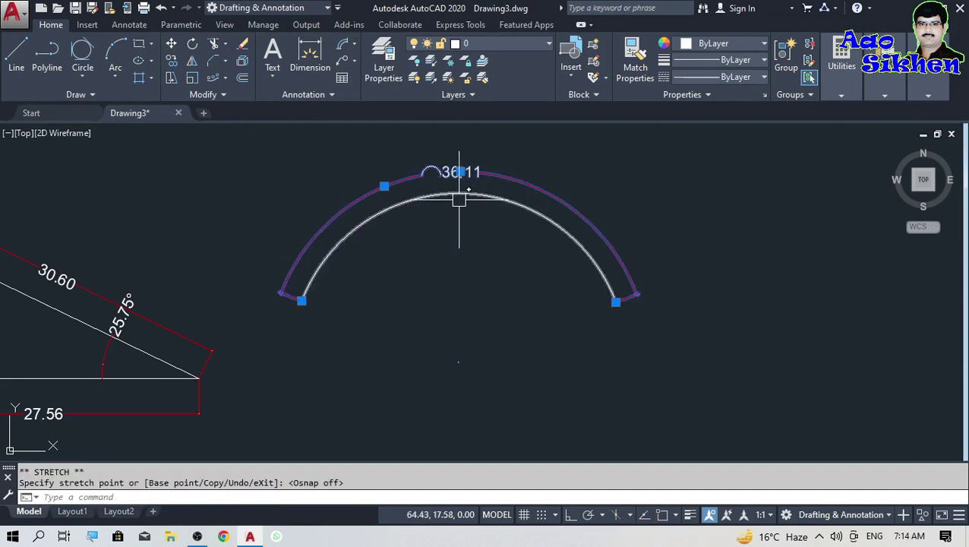
key(Escape)
key(Escape)
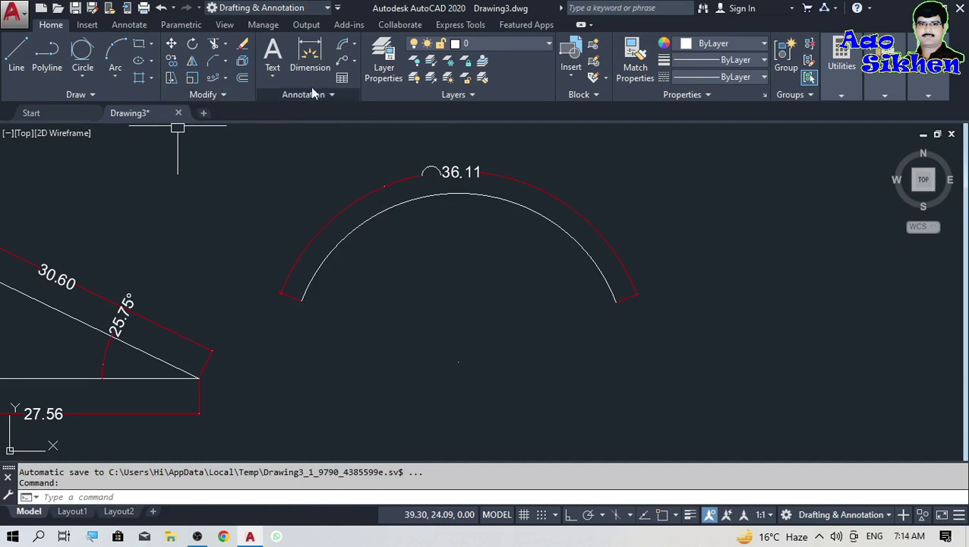
Step: Add a radius dimension to the arc, placing its text outside the arc's upper-right part
click(353, 45)
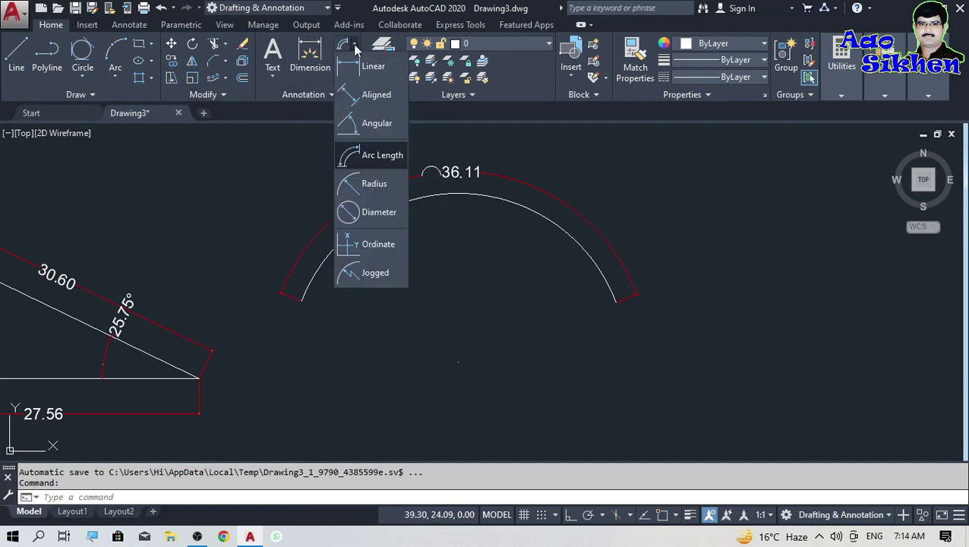
click(374, 184)
click(413, 199)
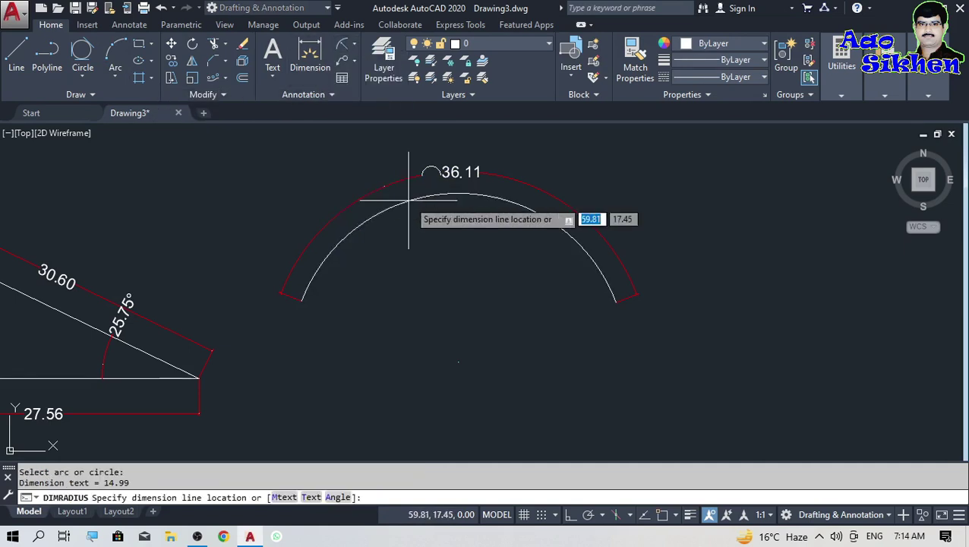
click(636, 196)
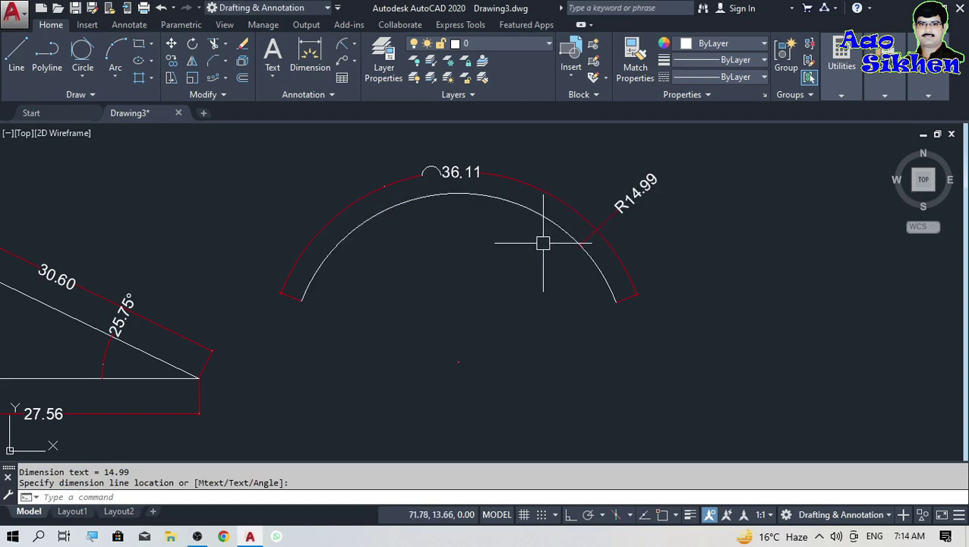
Step: Add a diameter dimension to the arc, placing its text outside the arc just above the radius dimension
click(354, 45)
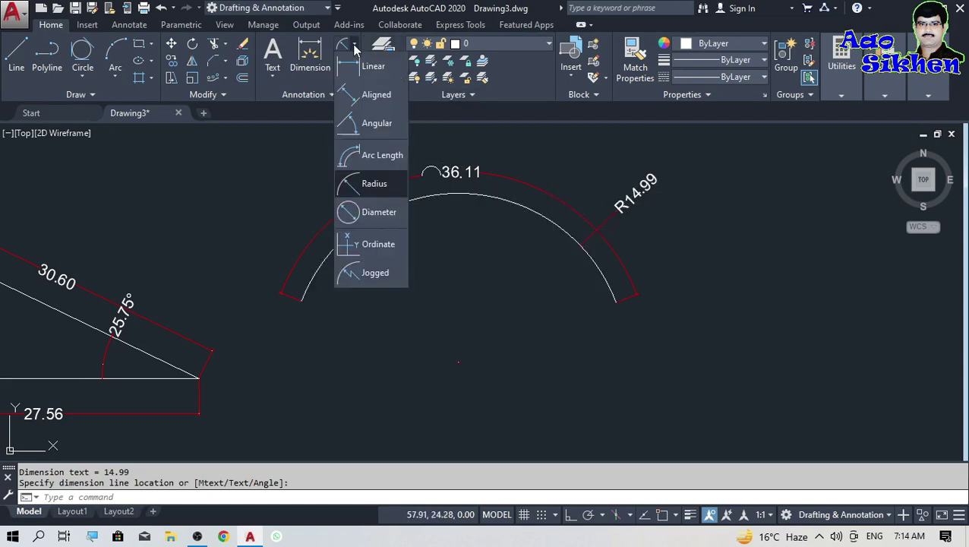
click(363, 212)
click(557, 208)
click(582, 171)
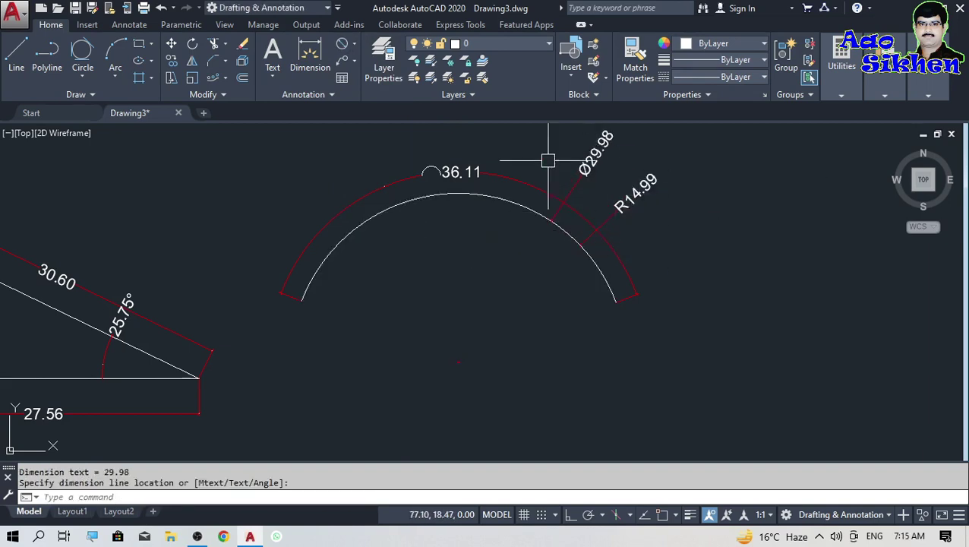
Step: Erase the triangle, the arc and all their dimensions from the drawing
click(355, 47)
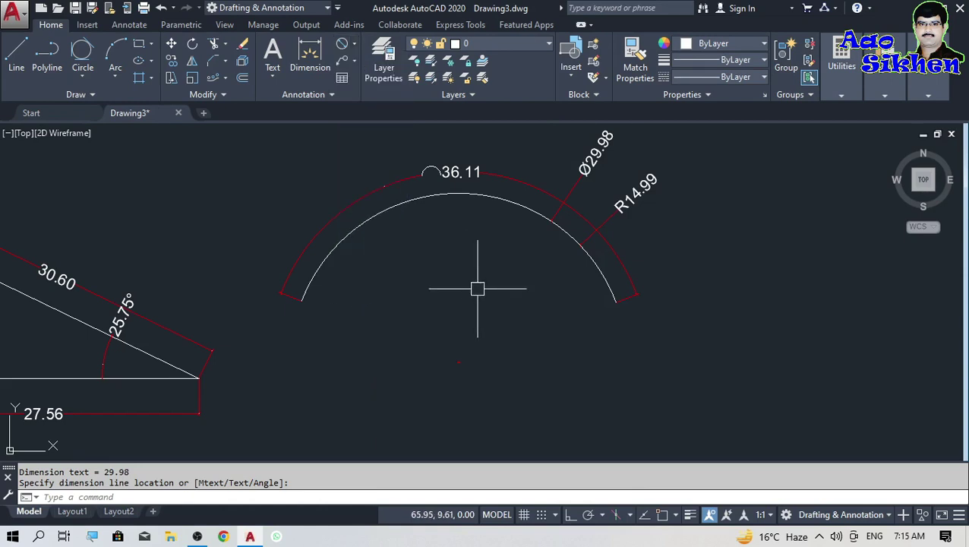
scroll(573, 279, down, 3)
scroll(353, 330, up, 2)
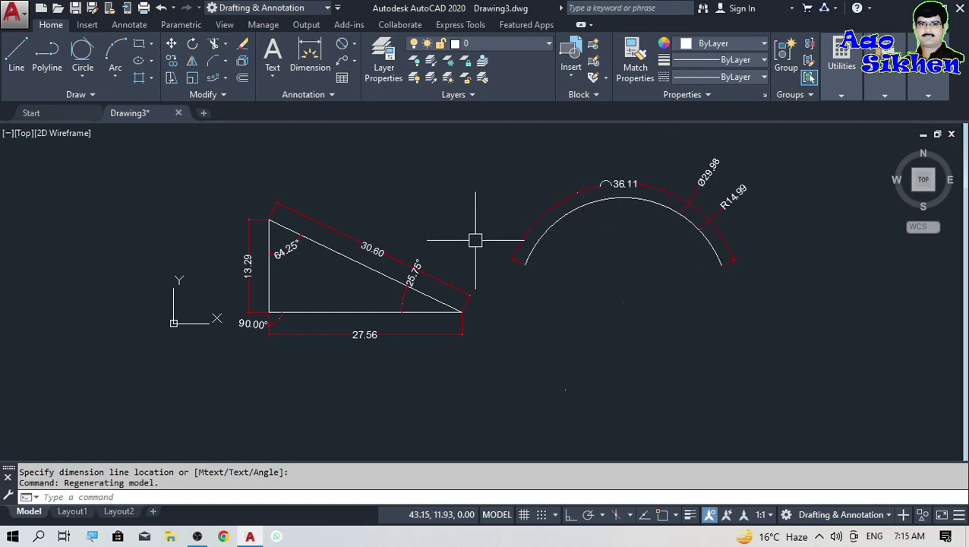
click(805, 161)
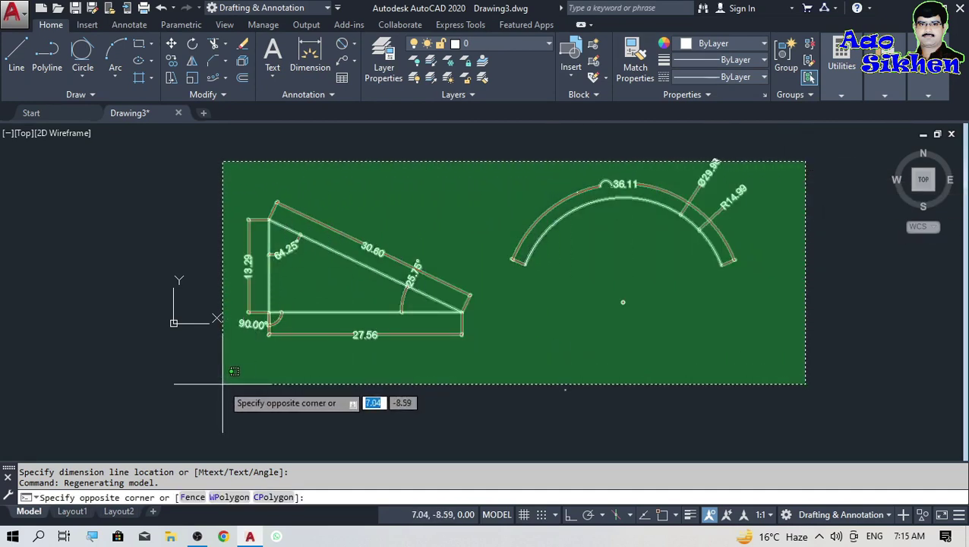
click(776, 333)
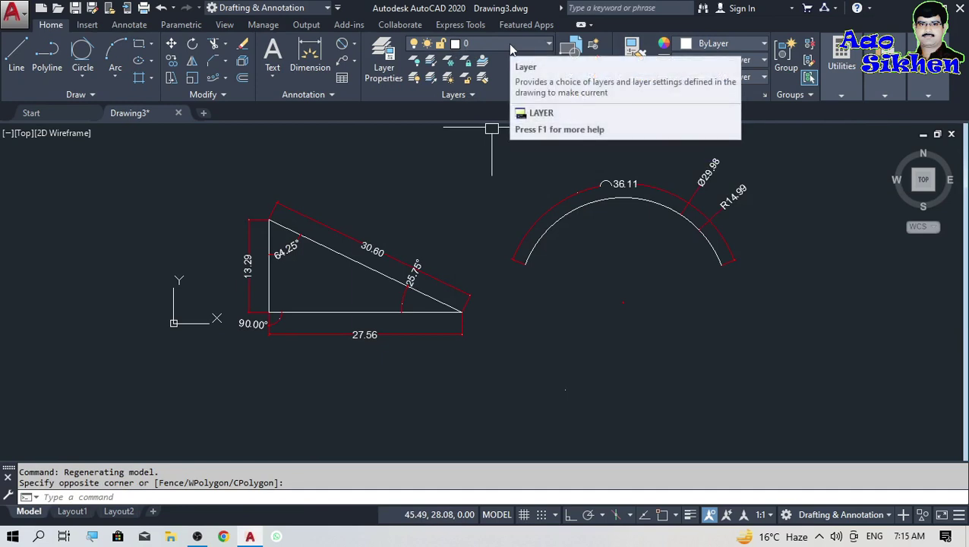
click(793, 152)
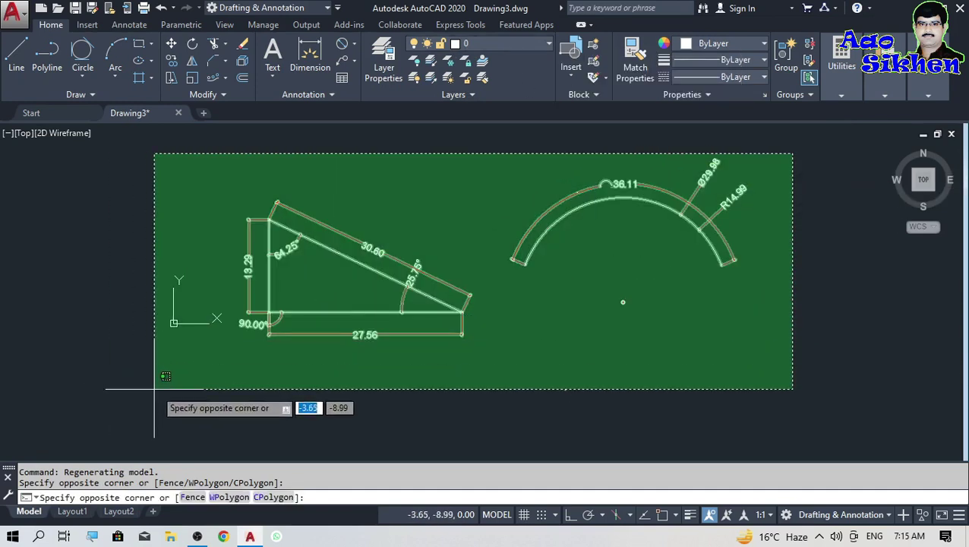
click(154, 389)
key(Delete)
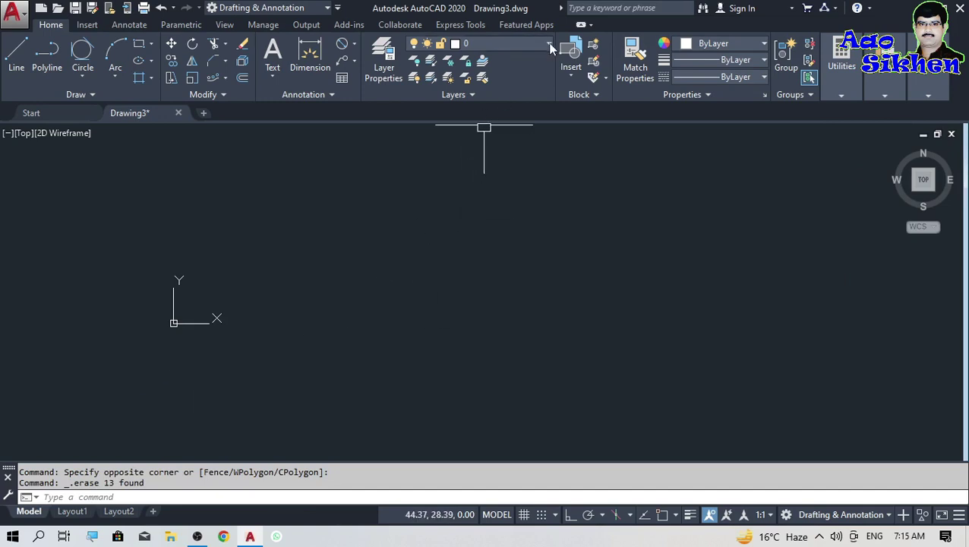
Step: Create a new layer named line in the layer properties
click(379, 72)
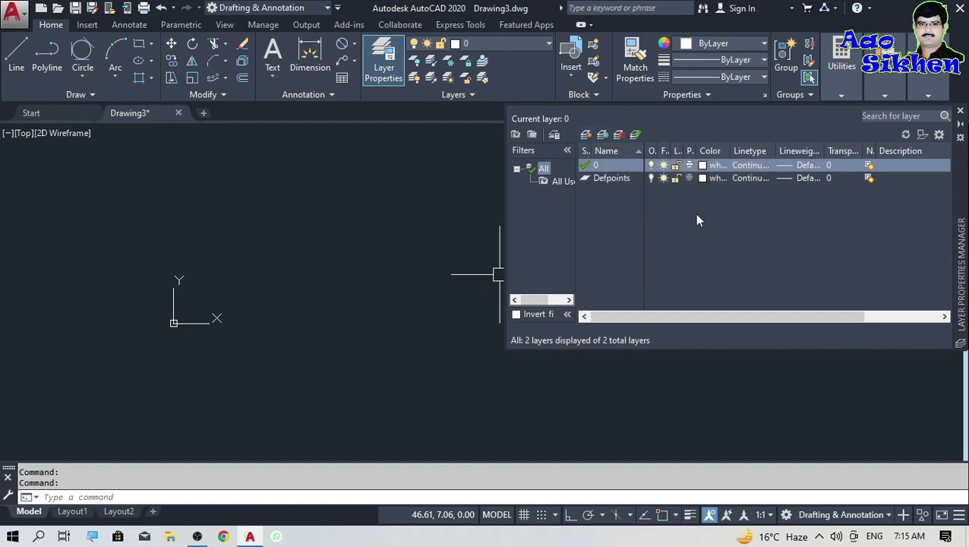
click(701, 219)
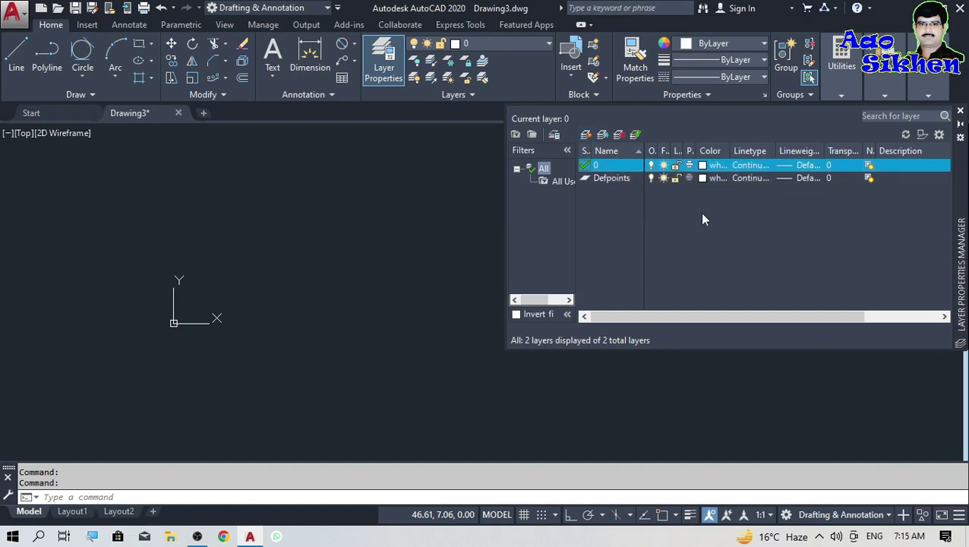
key(alt+n)
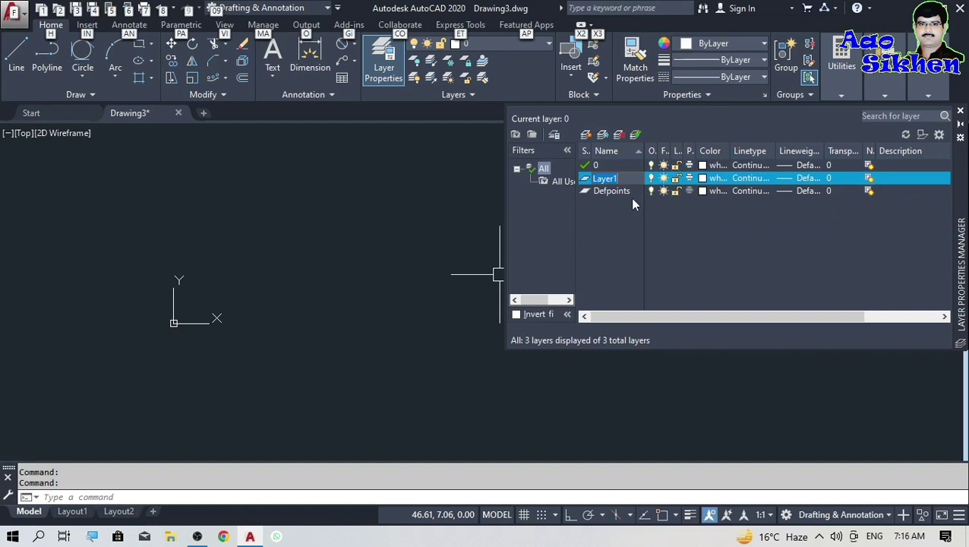
key(i)
key(n)
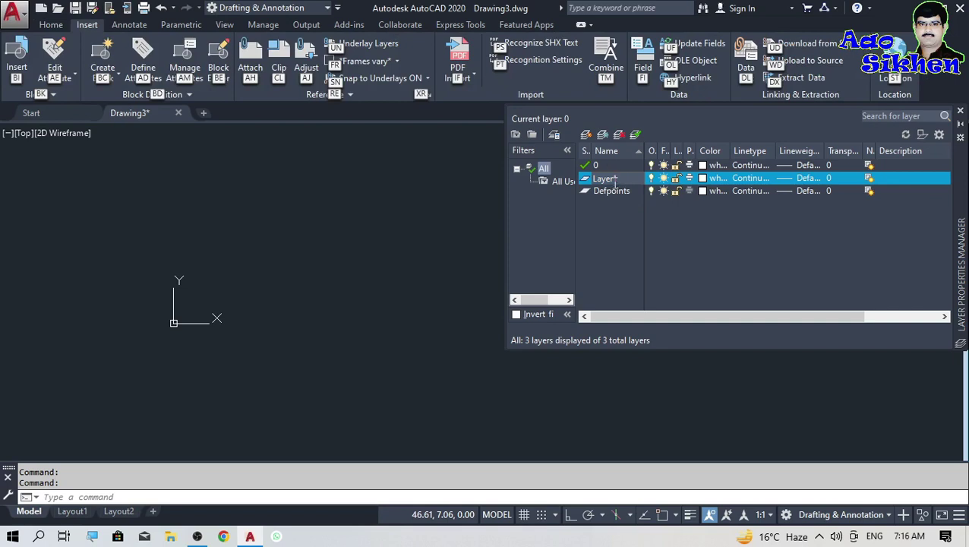
click(615, 178)
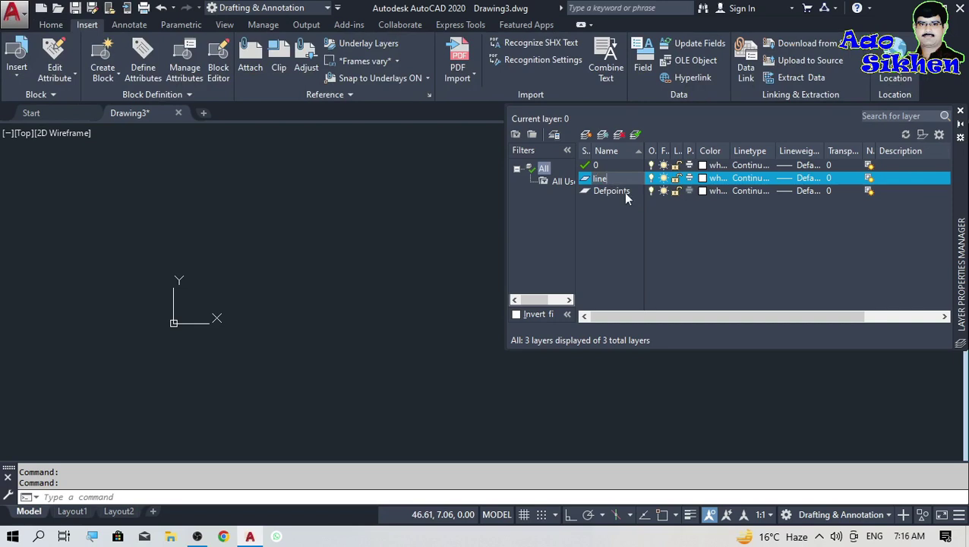
text(line)
key(Return)
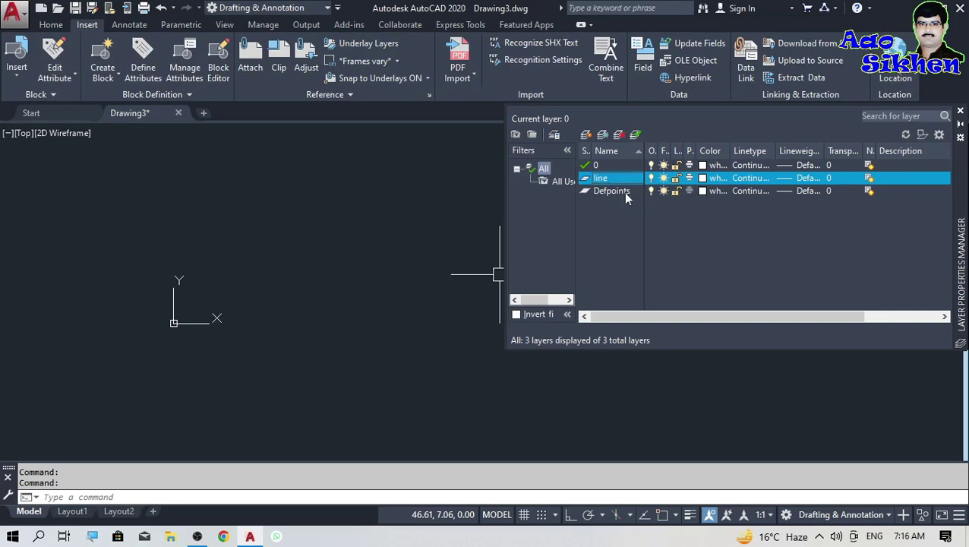
Step: Add two more layers named cir and Arc, and close the layer properties
key(alt+n)
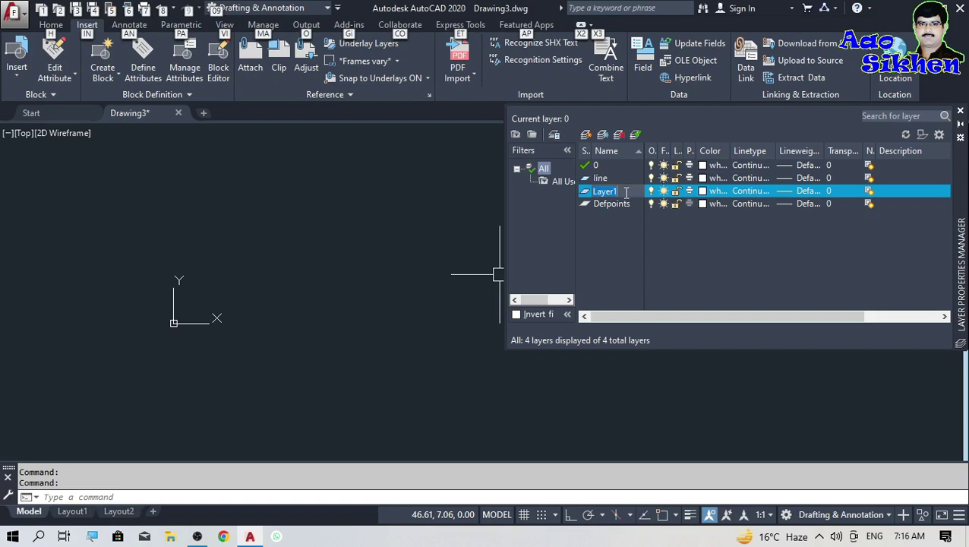
key(Escape)
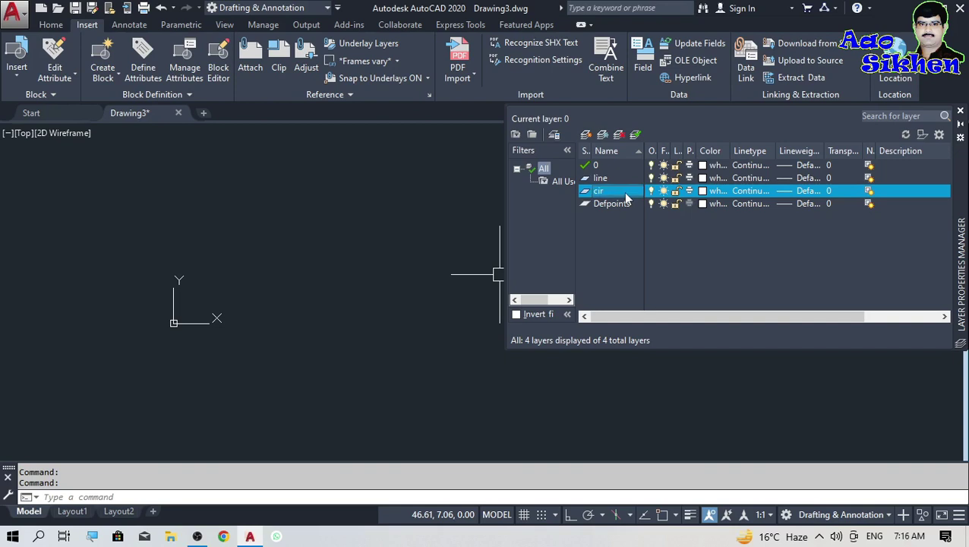
key(alt+n)
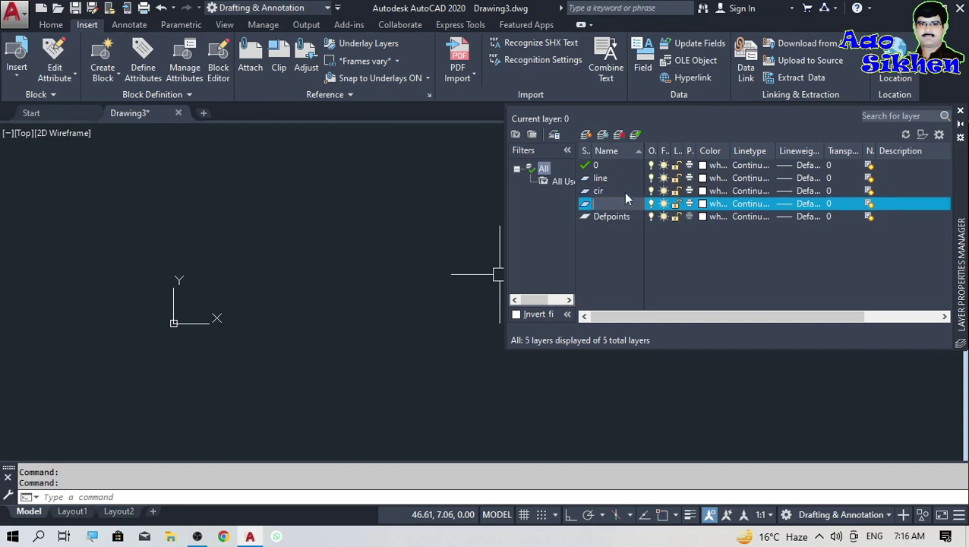
text(Arc)
key(Return)
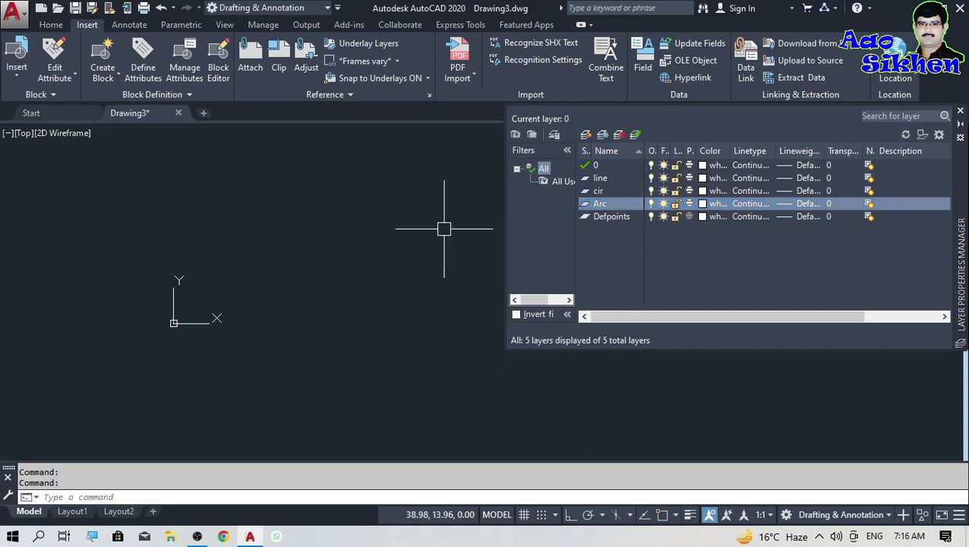
click(960, 111)
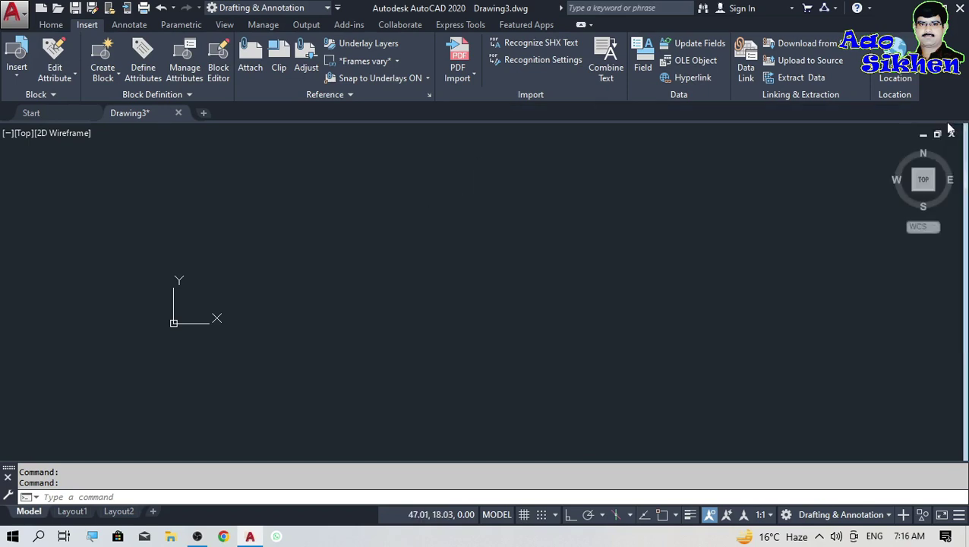
Step: Make the line layer current and draw a horizontal line about 37 units long across the middle of the drawing, with ortho on
click(59, 25)
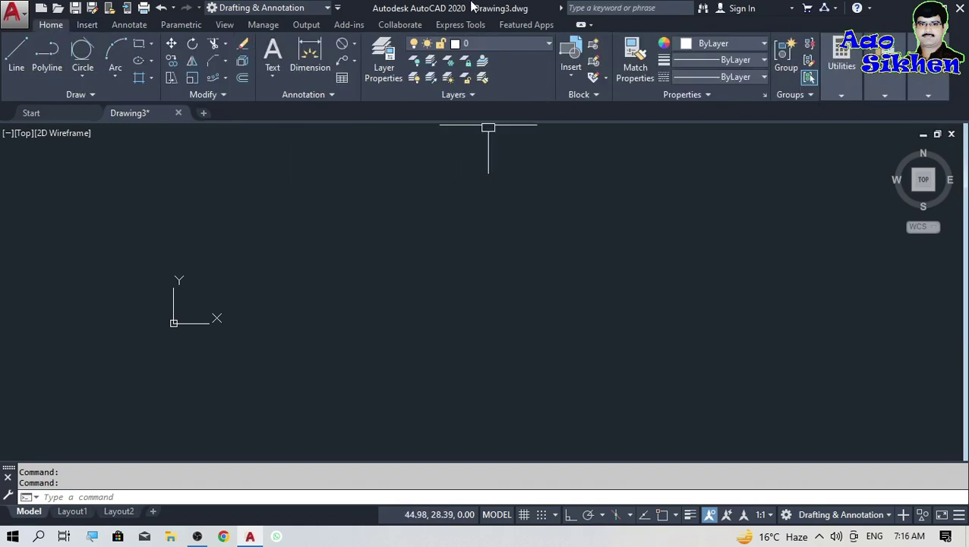
click(548, 44)
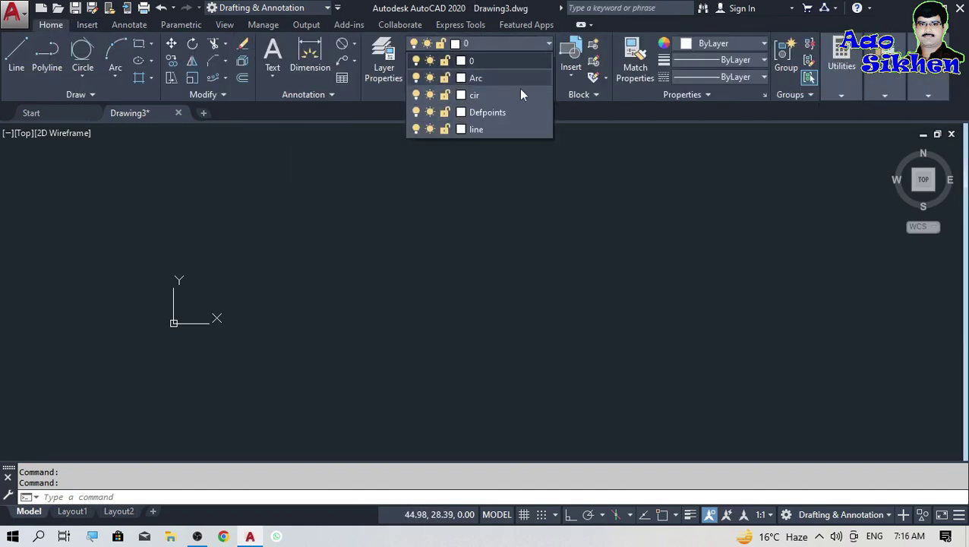
click(508, 129)
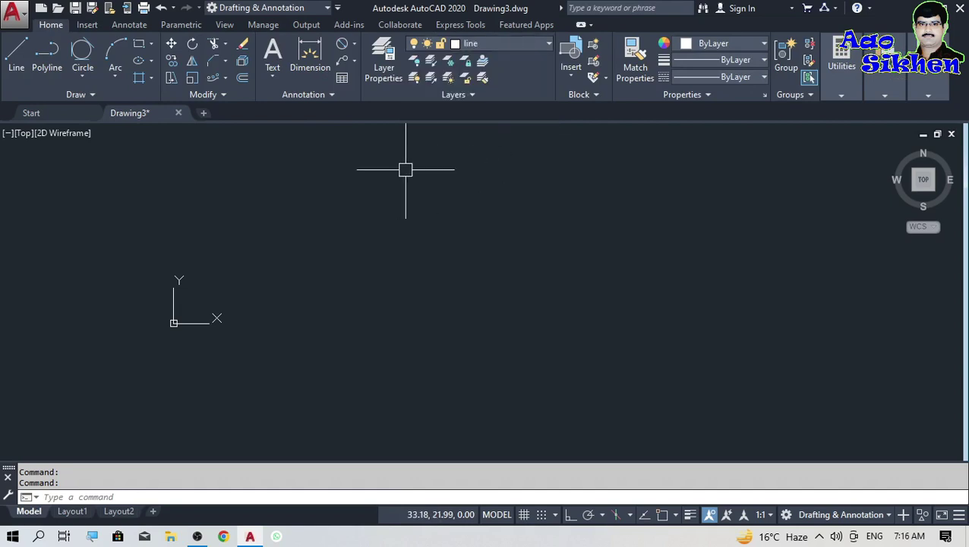
click(16, 51)
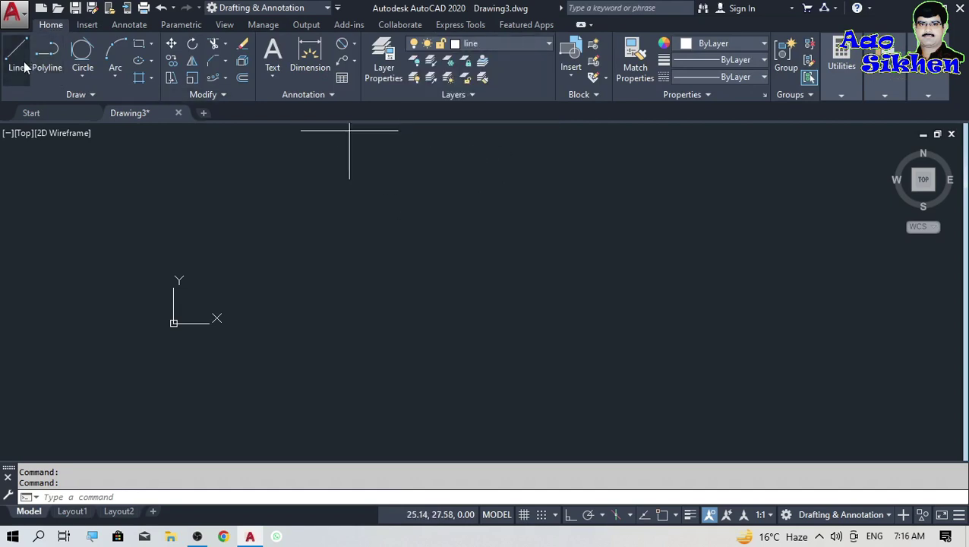
click(341, 271)
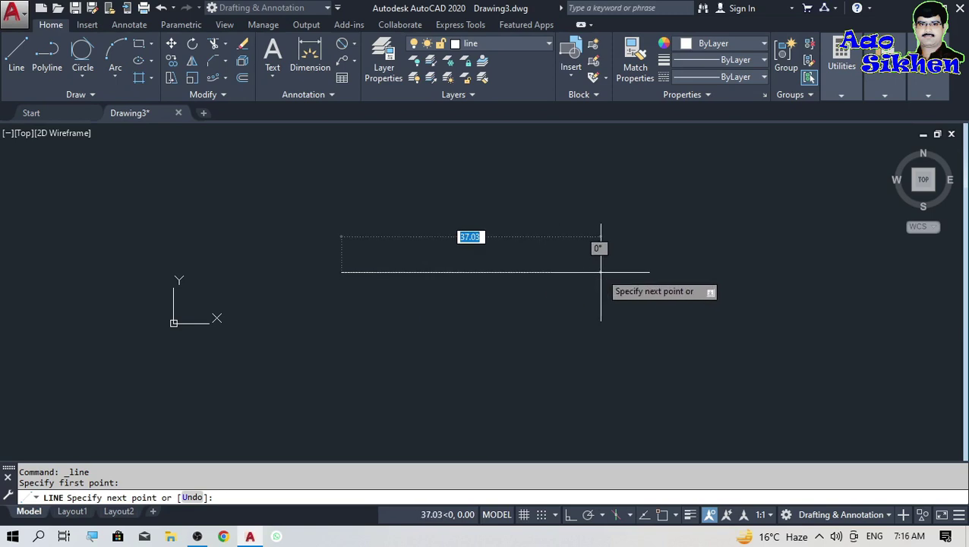
key(F8)
click(600, 271)
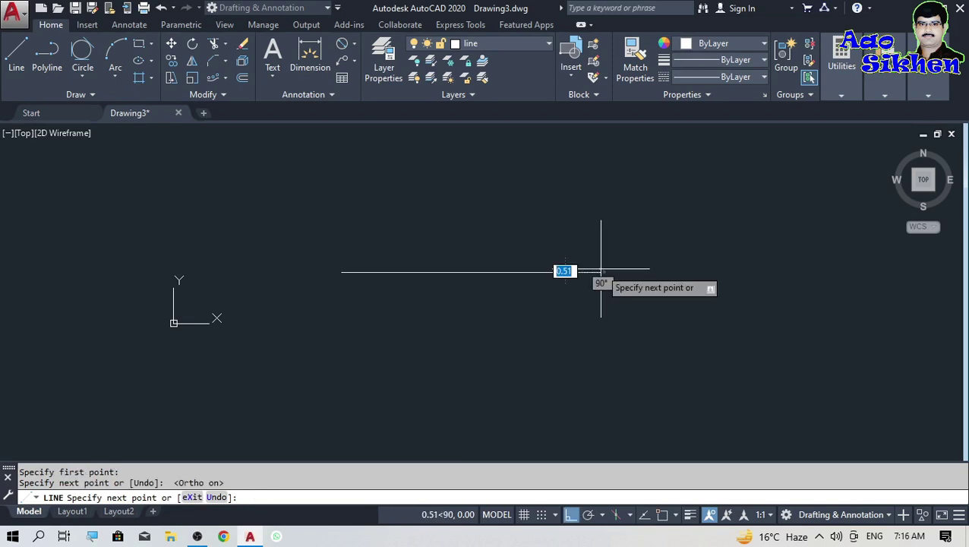
key(Return)
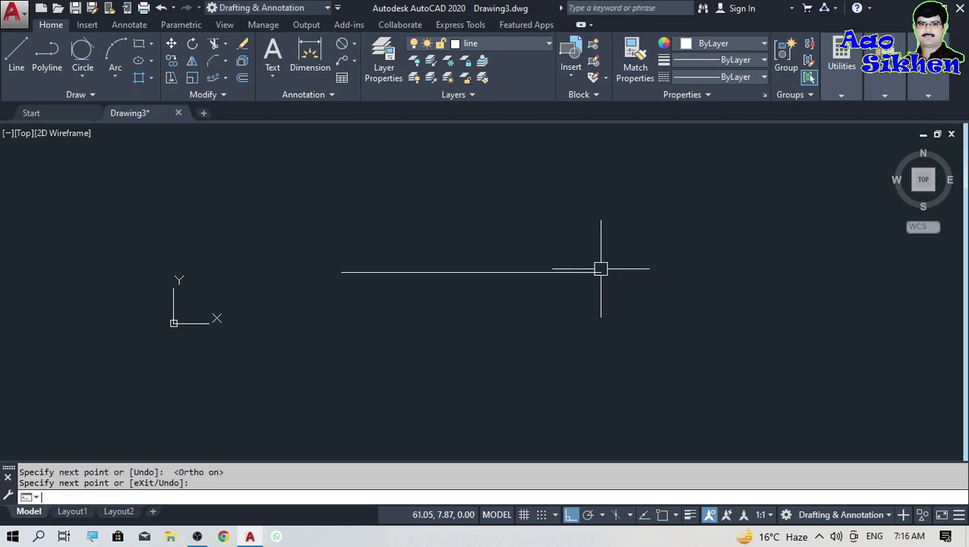
Step: Make the Arc layer current and draw a three-point arc that bulges upward across the horizontal line, with ortho off
click(548, 44)
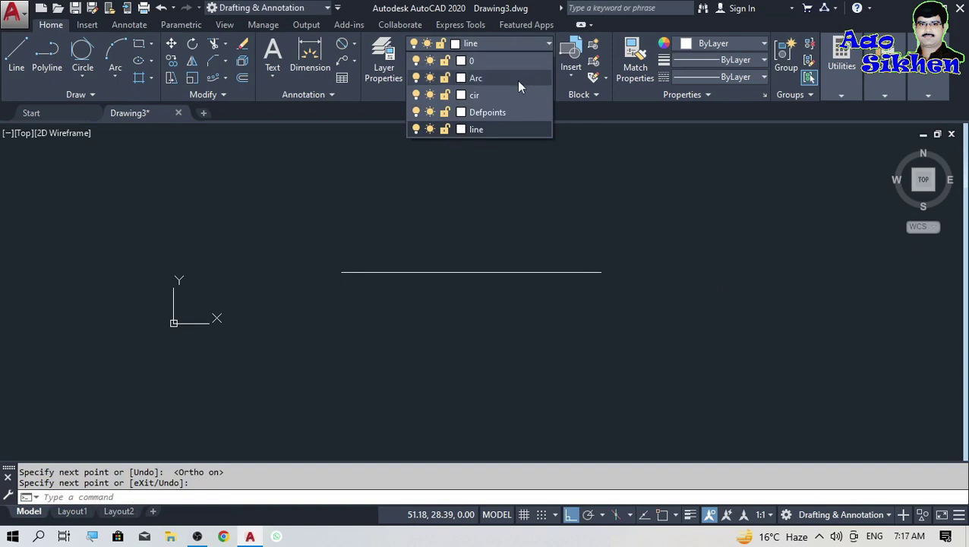
click(516, 81)
click(115, 53)
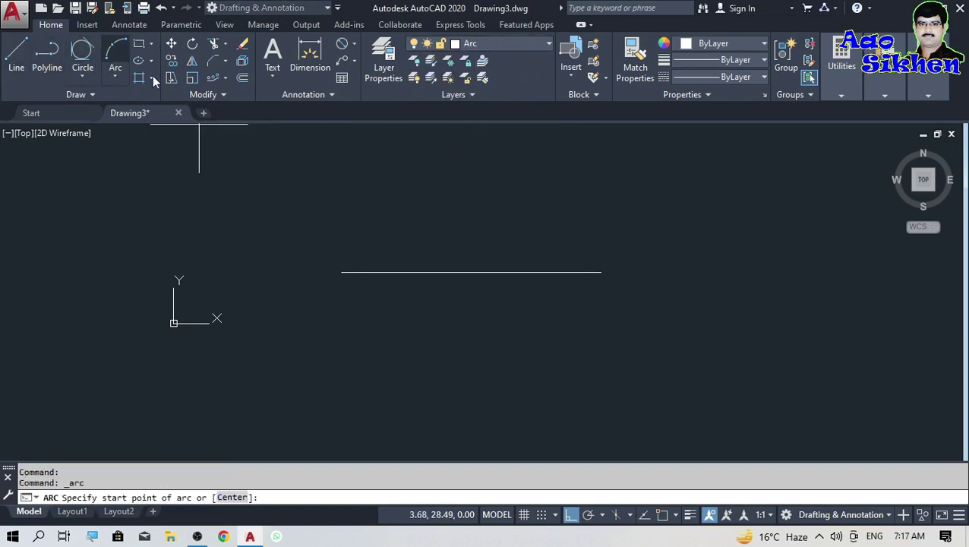
click(378, 271)
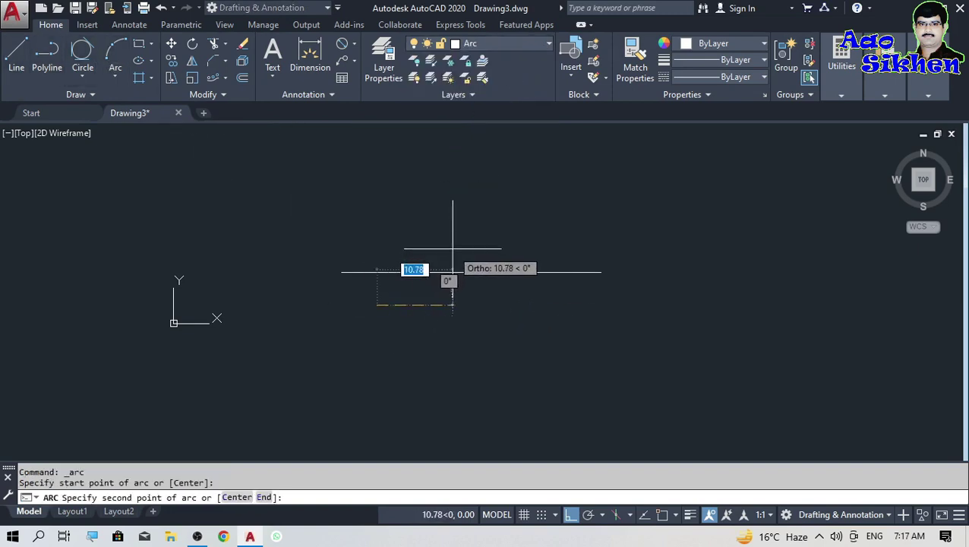
key(F8)
click(453, 247)
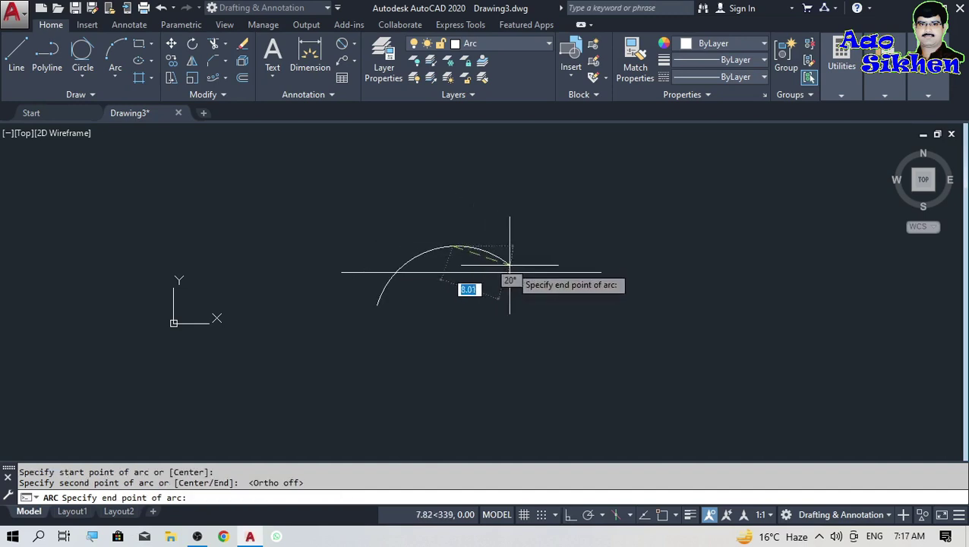
click(549, 295)
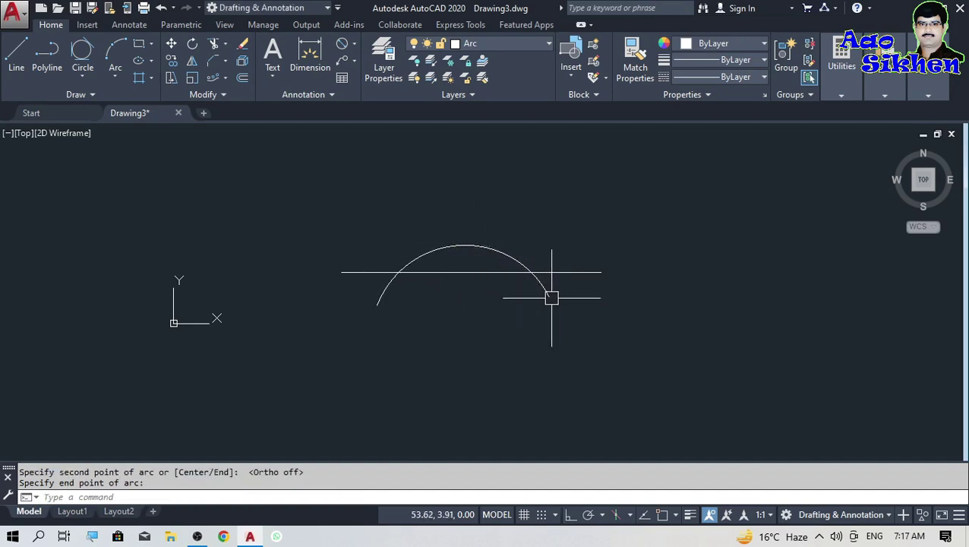
Step: Make the cir layer current and draw a circle centred just below the arc's crown, overlapping the arc and the line
click(549, 48)
click(518, 97)
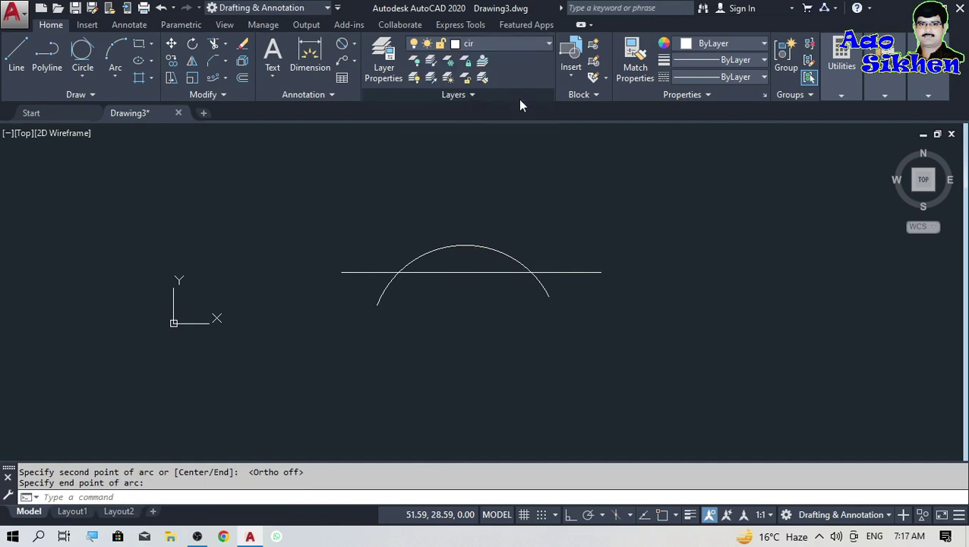
click(82, 59)
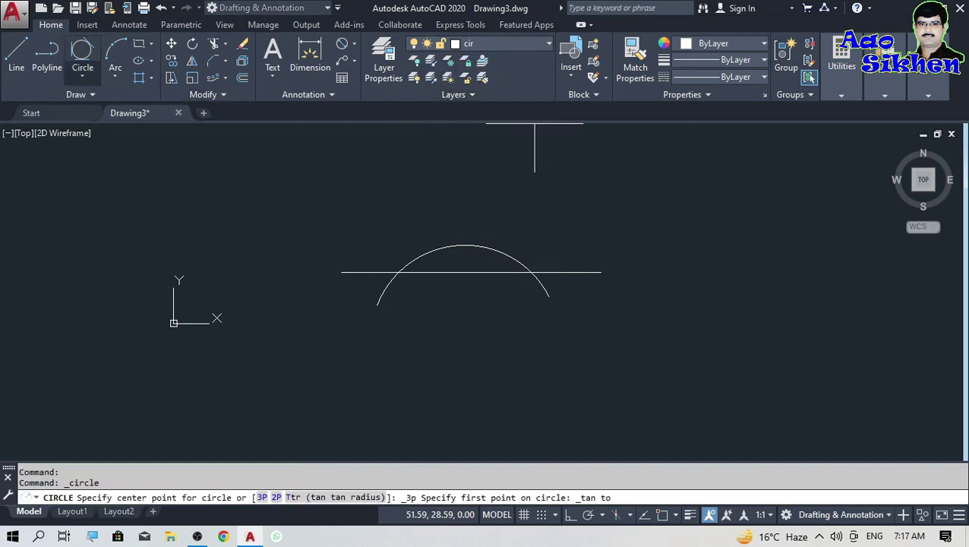
key(Escape)
text(c)
key(Return)
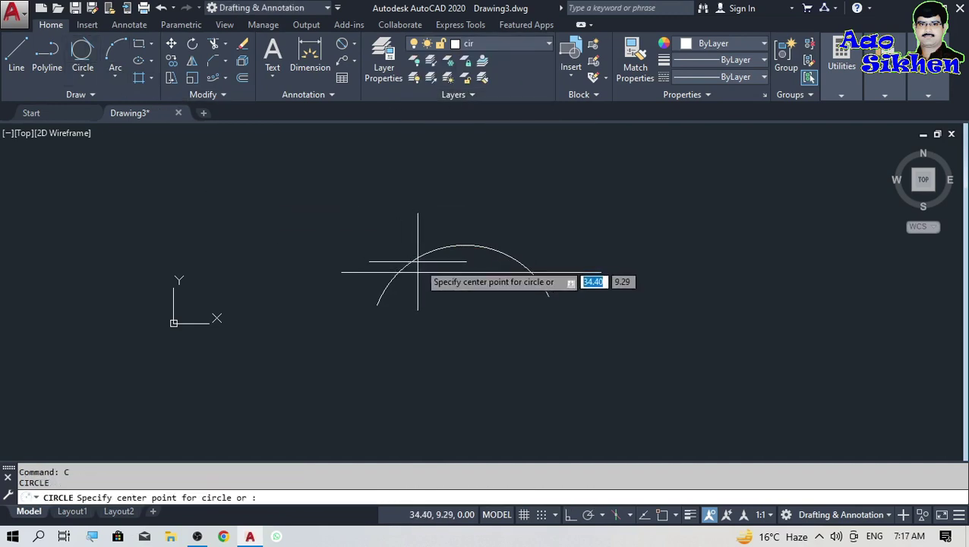
click(461, 260)
click(472, 306)
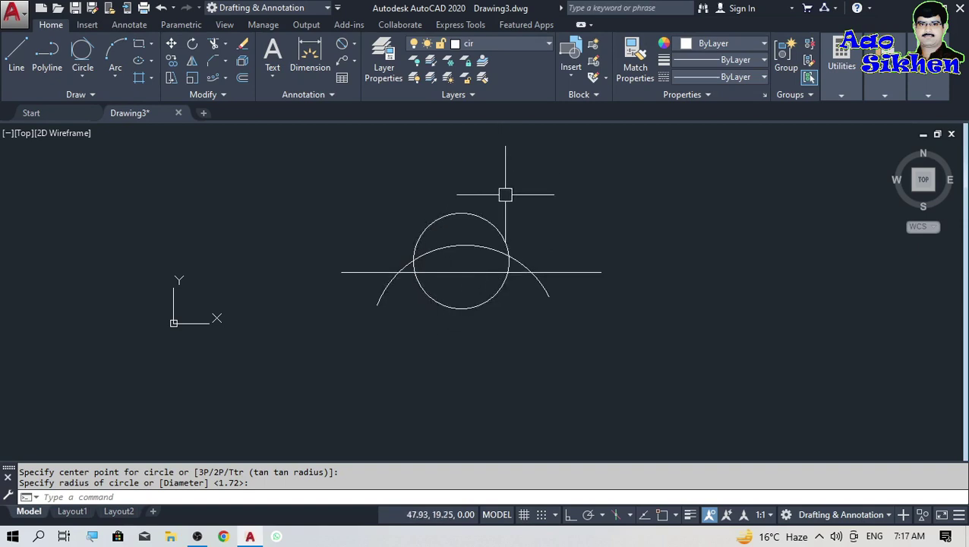
Step: Turn off the line and Arc layers so that only the circle is displayed
click(547, 44)
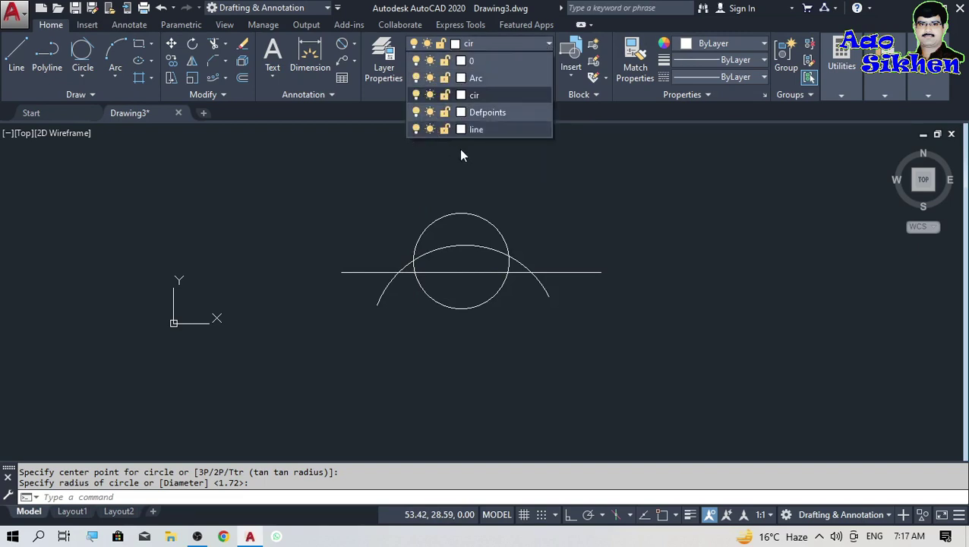
click(416, 130)
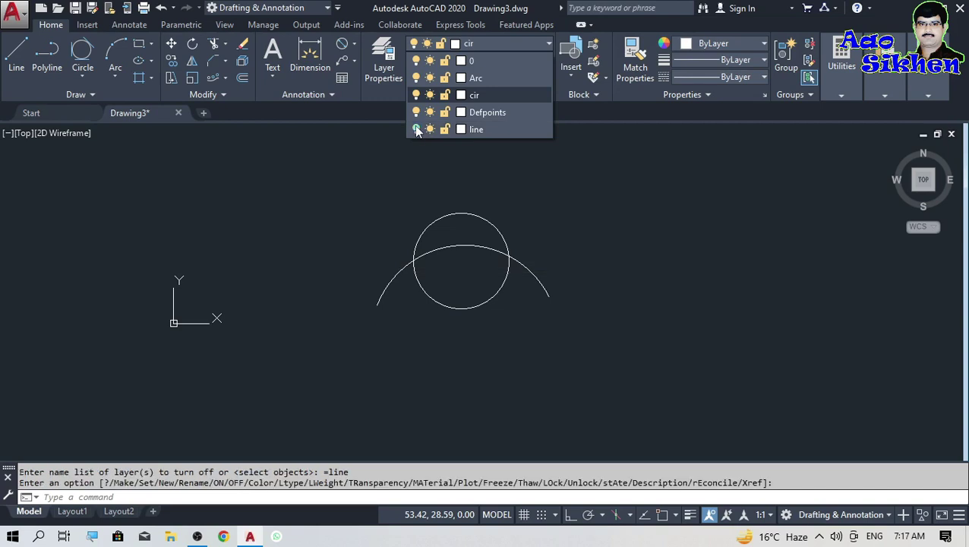
click(416, 78)
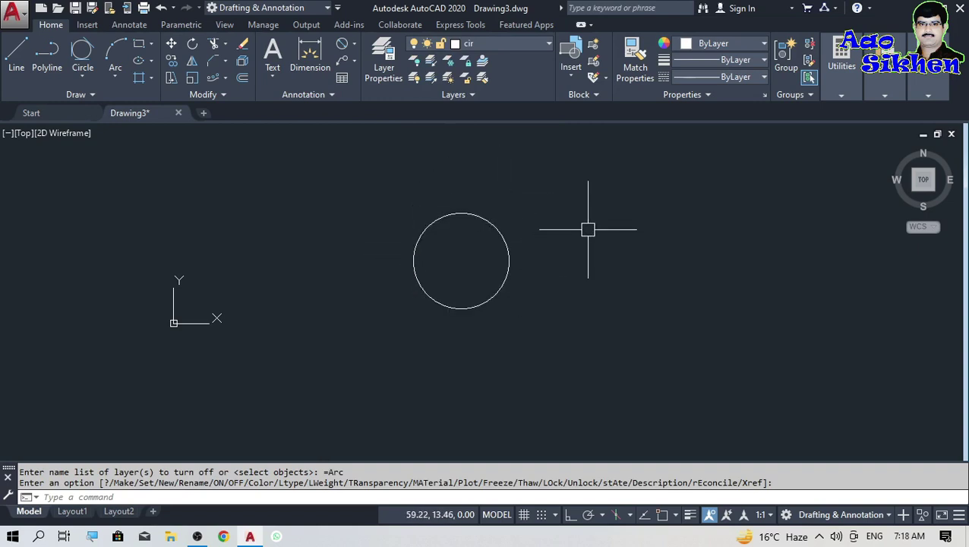
Step: Change the circle's object colour to yellow (248,215,49) and clear the selection
click(519, 205)
click(469, 245)
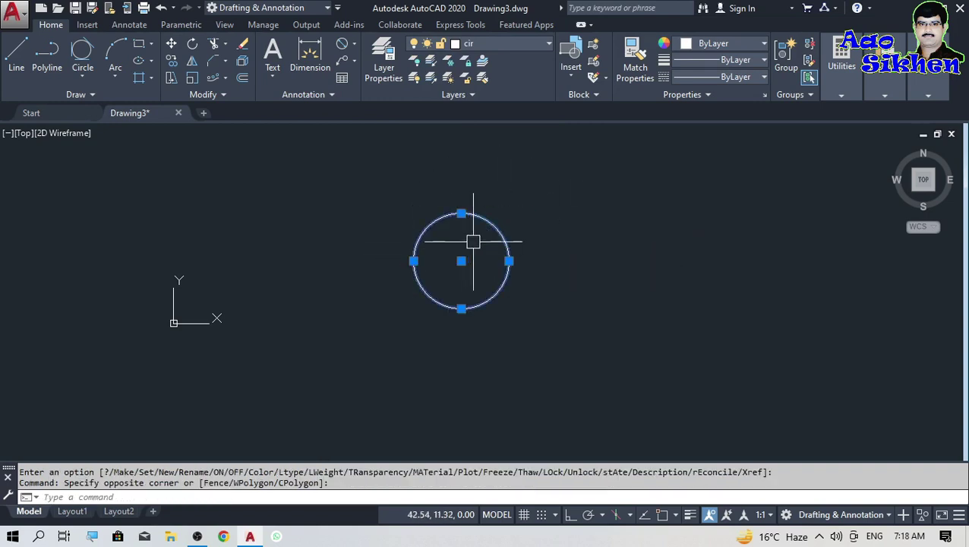
click(702, 43)
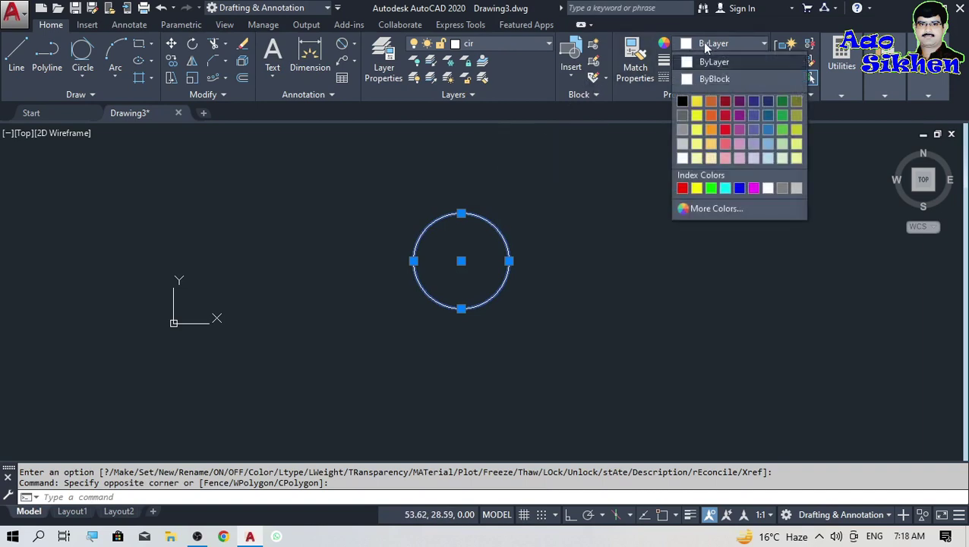
click(697, 102)
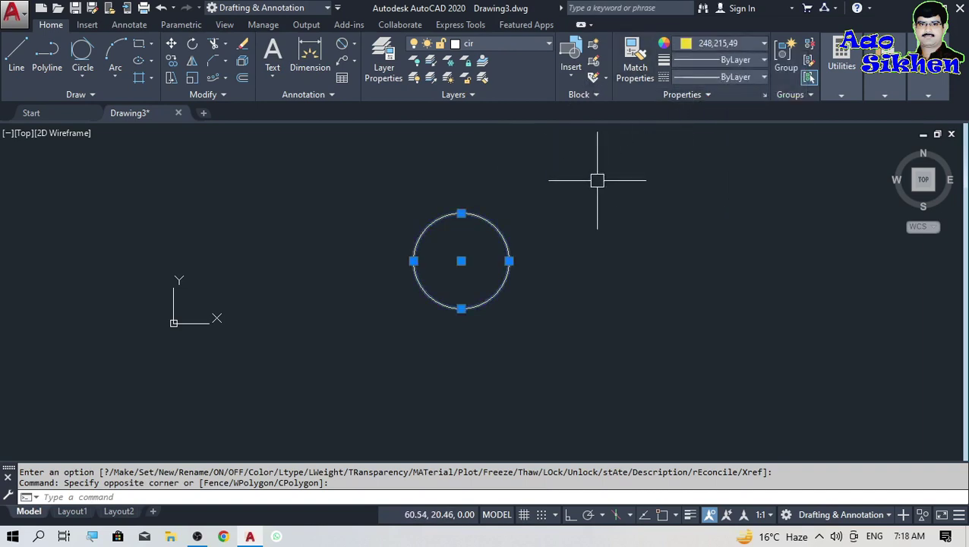
key(Escape)
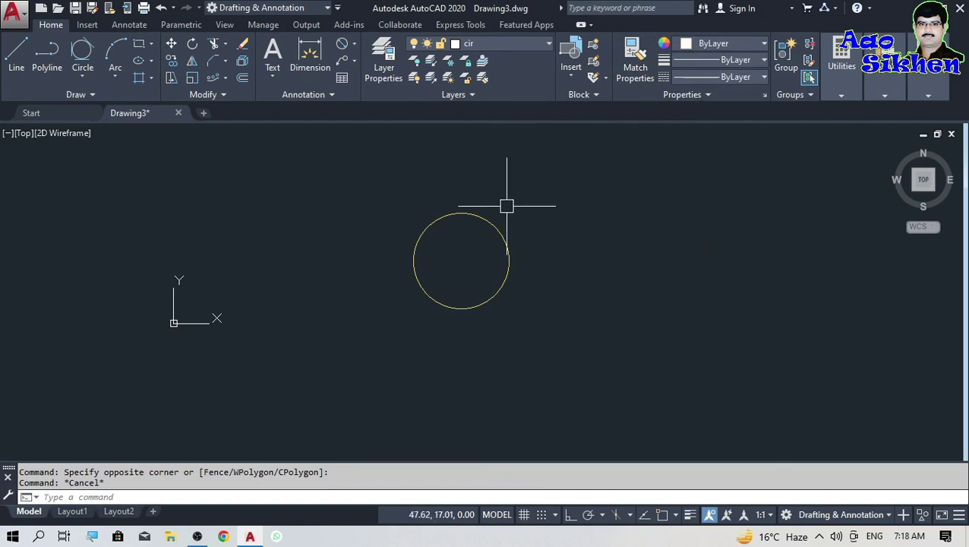
Step: Turn on the line layer and make it current, with the cir layer turned off
click(546, 45)
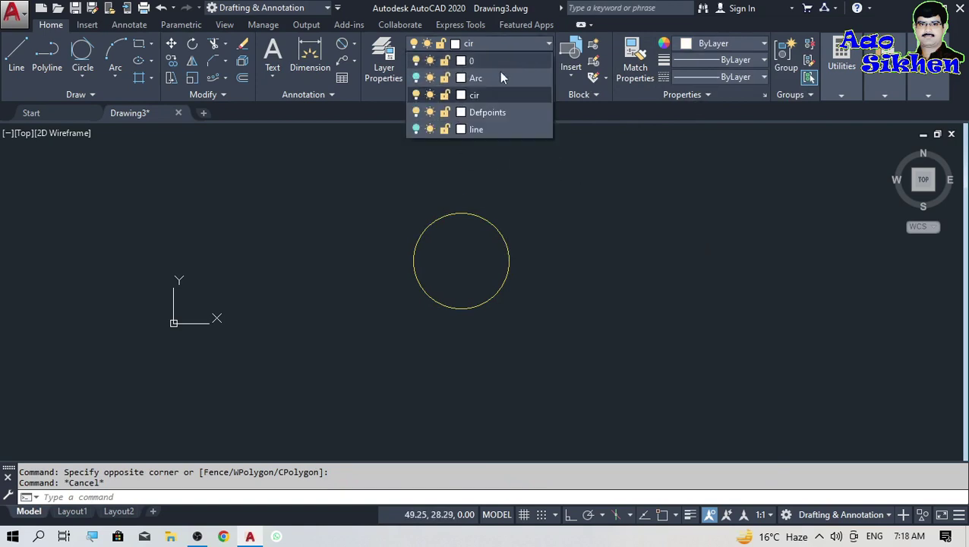
click(415, 128)
click(484, 130)
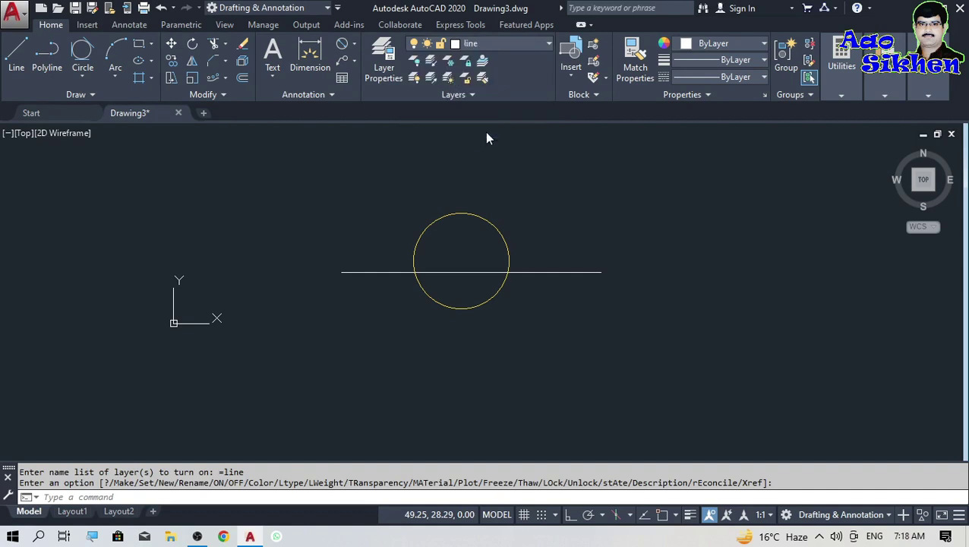
click(494, 45)
click(415, 95)
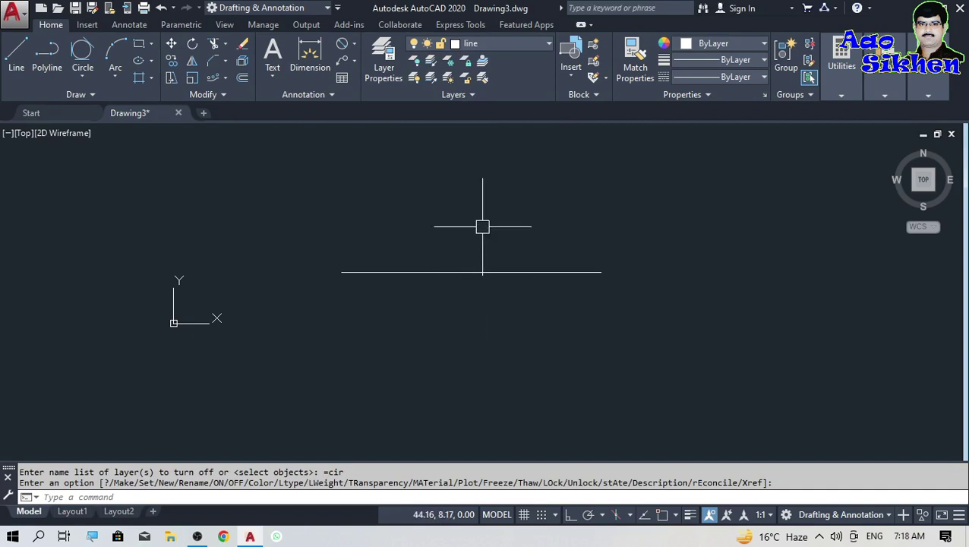
Step: Turn the cir and Arc layers back on
click(534, 46)
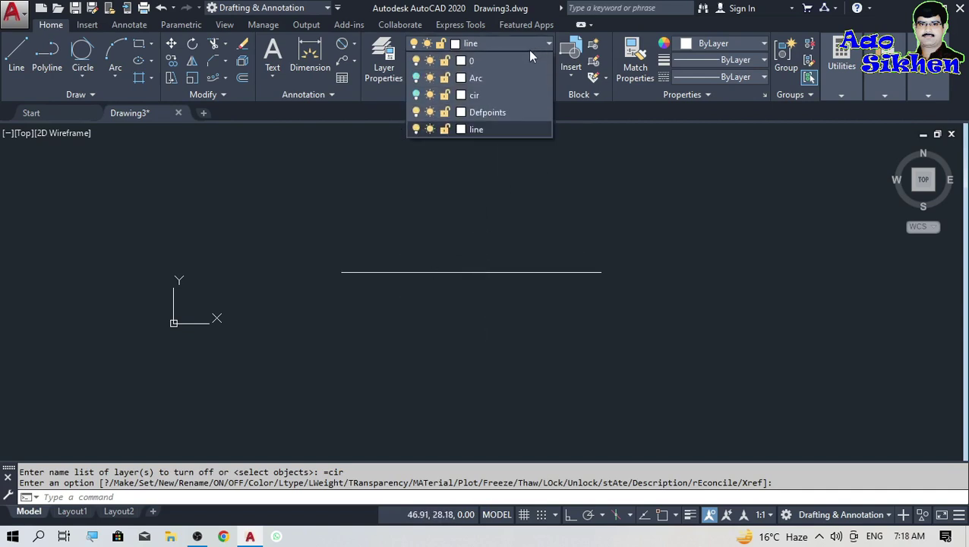
click(415, 95)
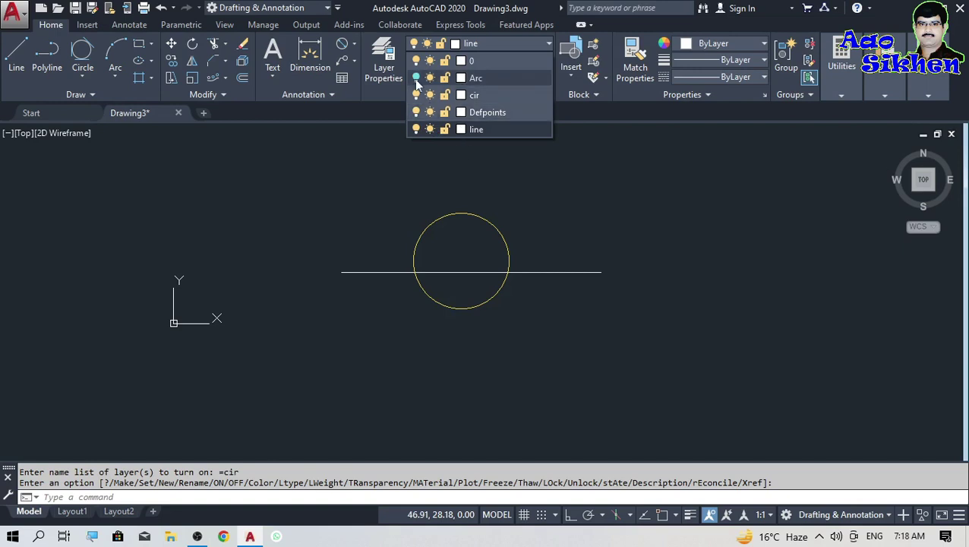
click(416, 77)
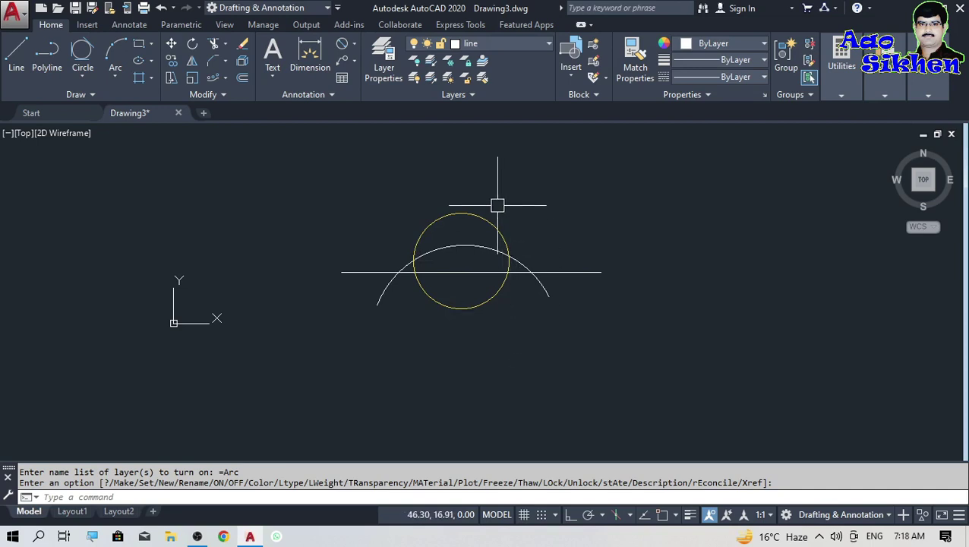
Step: Change the circle's object colour to Red and clear the selection
click(471, 214)
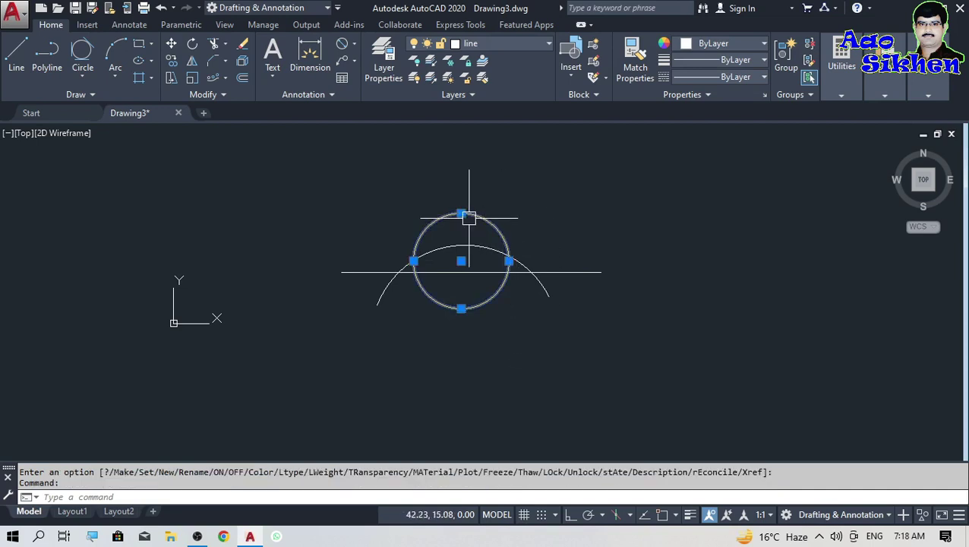
click(715, 42)
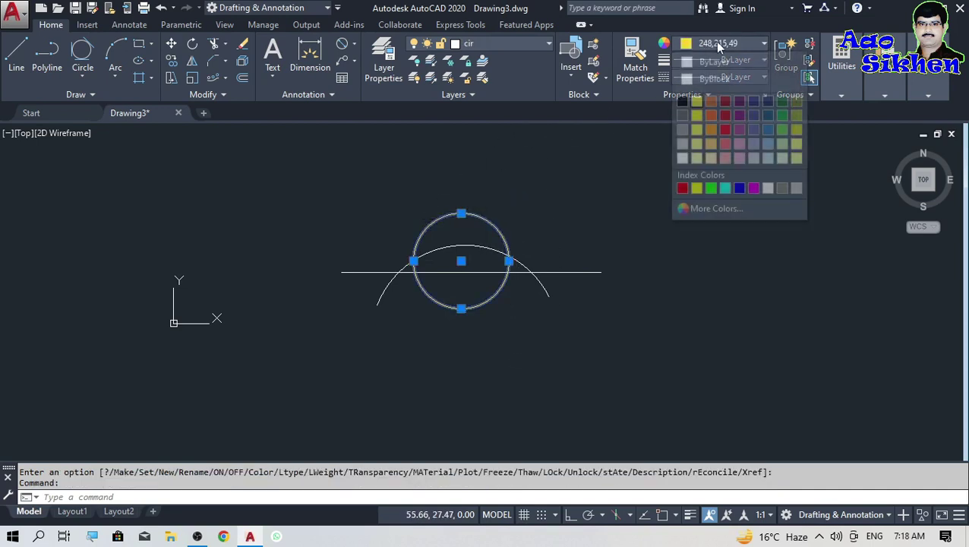
click(682, 188)
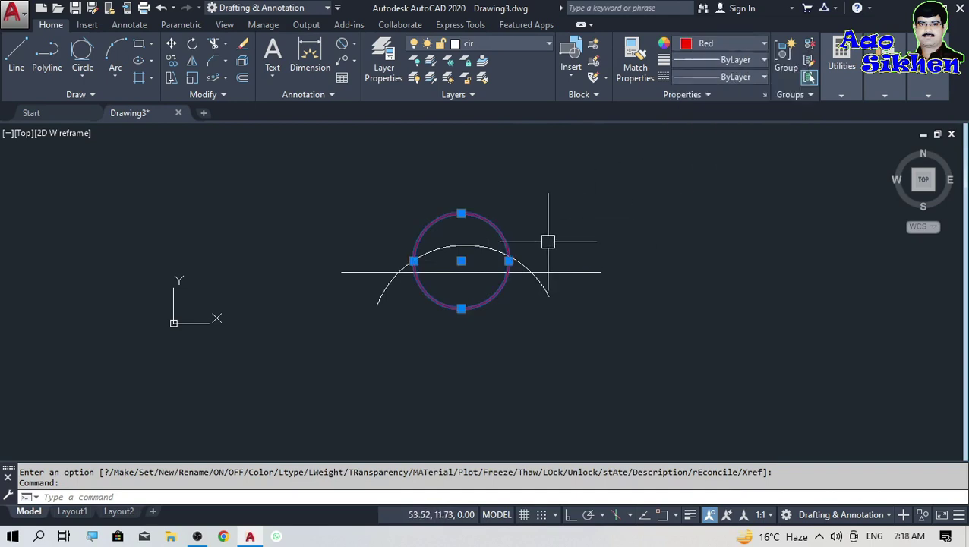
key(Escape)
Step: Change the arc's object colour to index colour Yellow and clear the selection
click(526, 265)
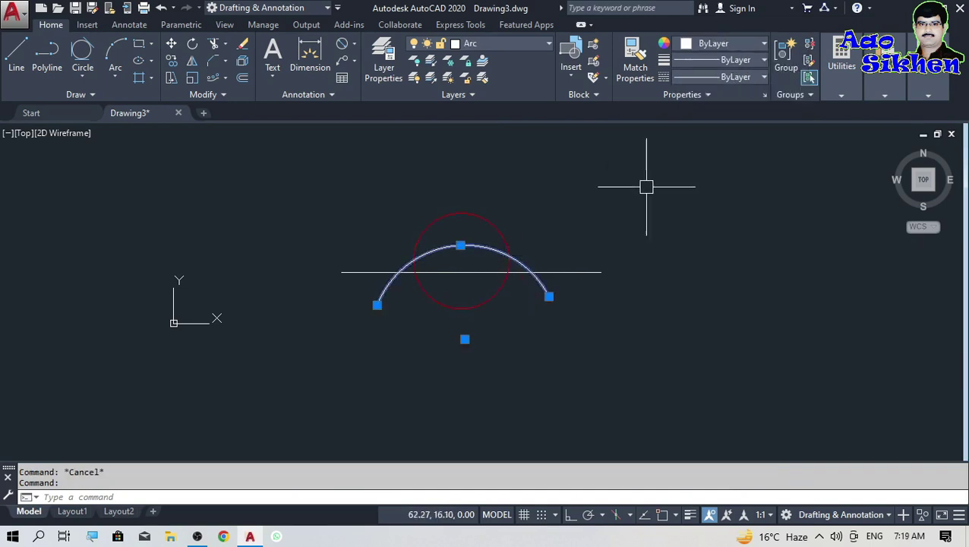
click(727, 44)
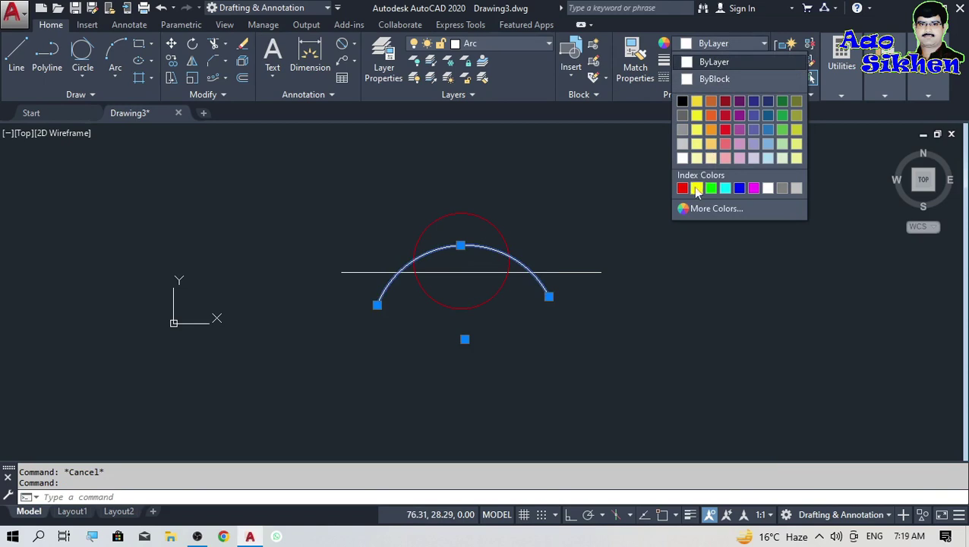
click(694, 188)
key(Escape)
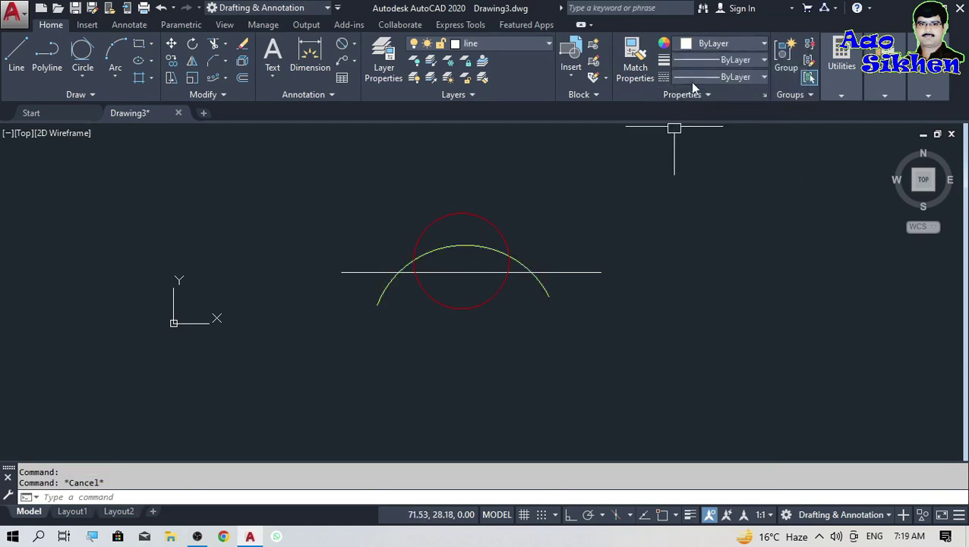
Step: Change the horizontal line's object colour to Blue and clear the selection
click(591, 271)
click(742, 44)
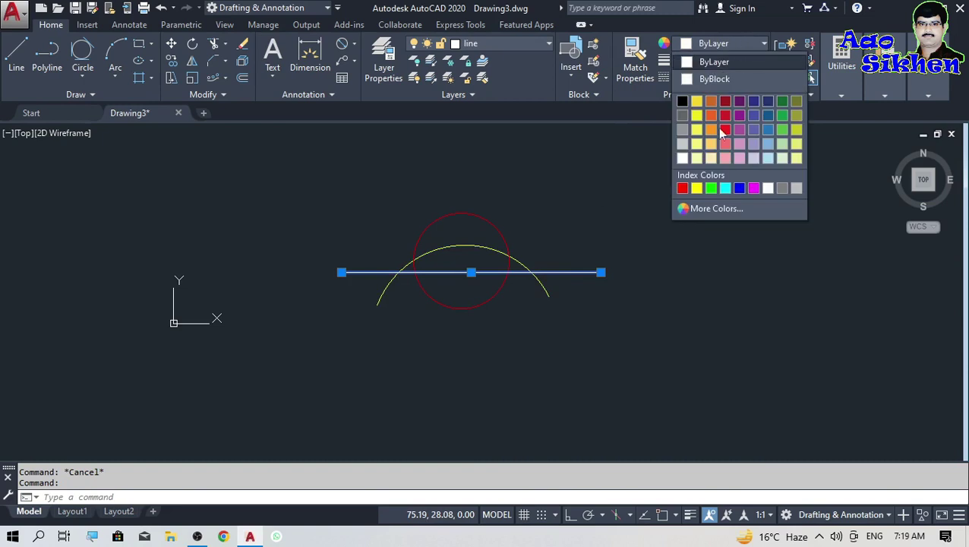
click(739, 188)
key(Escape)
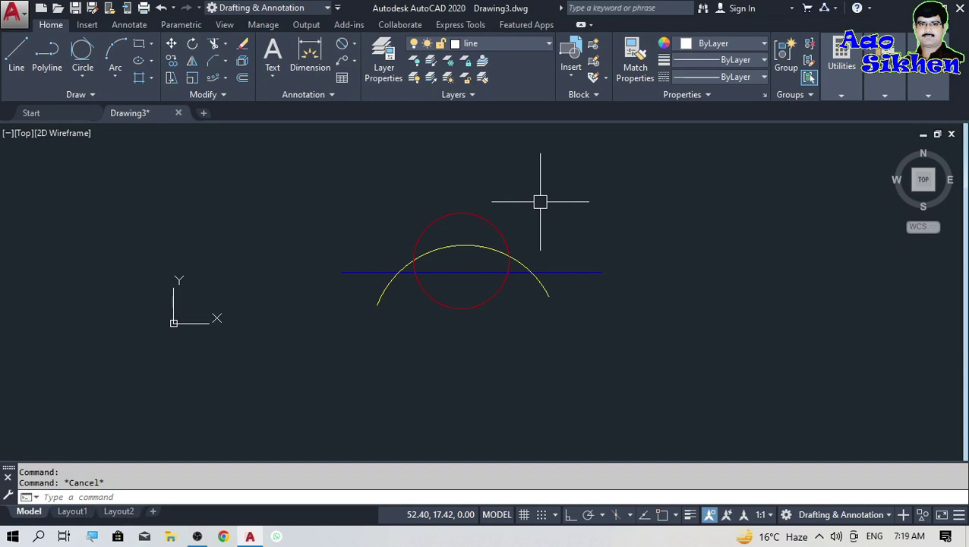
click(527, 45)
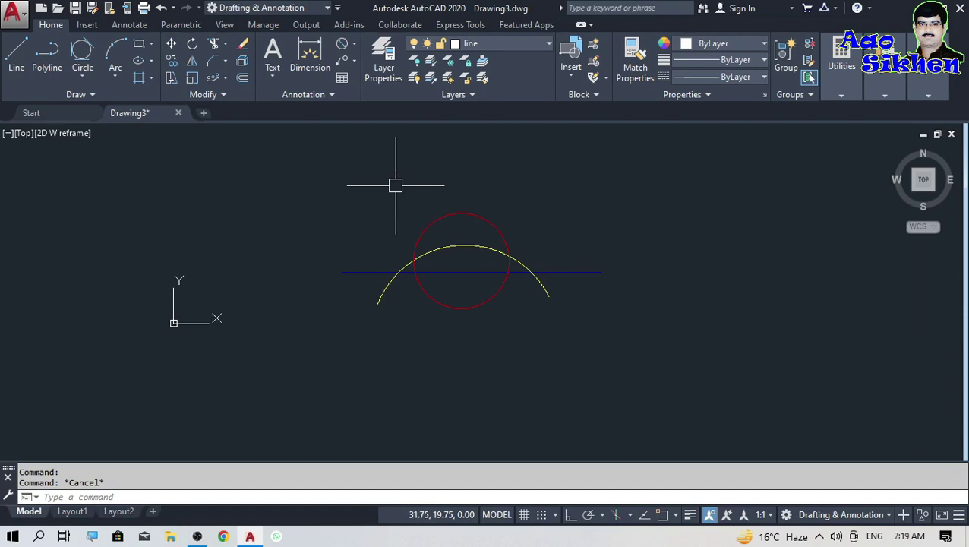
click(548, 42)
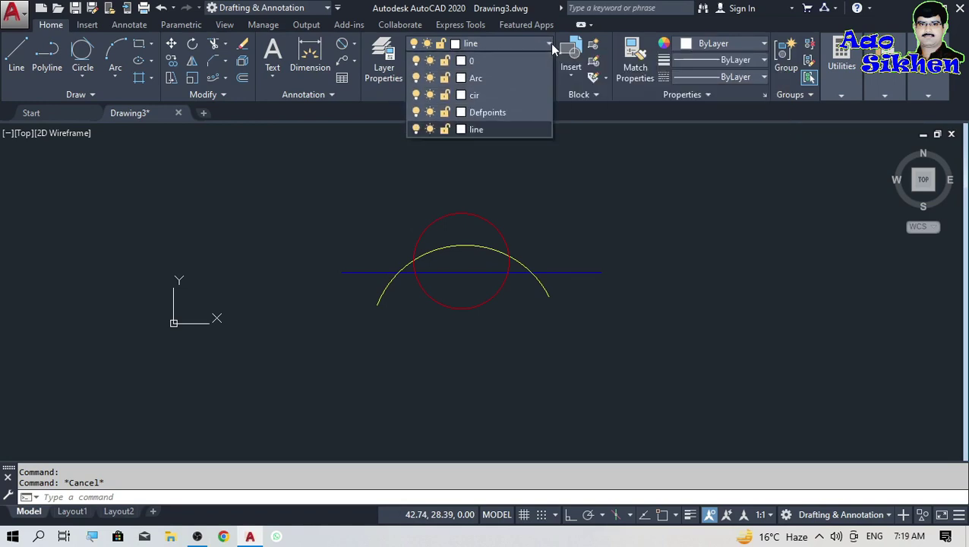
click(550, 173)
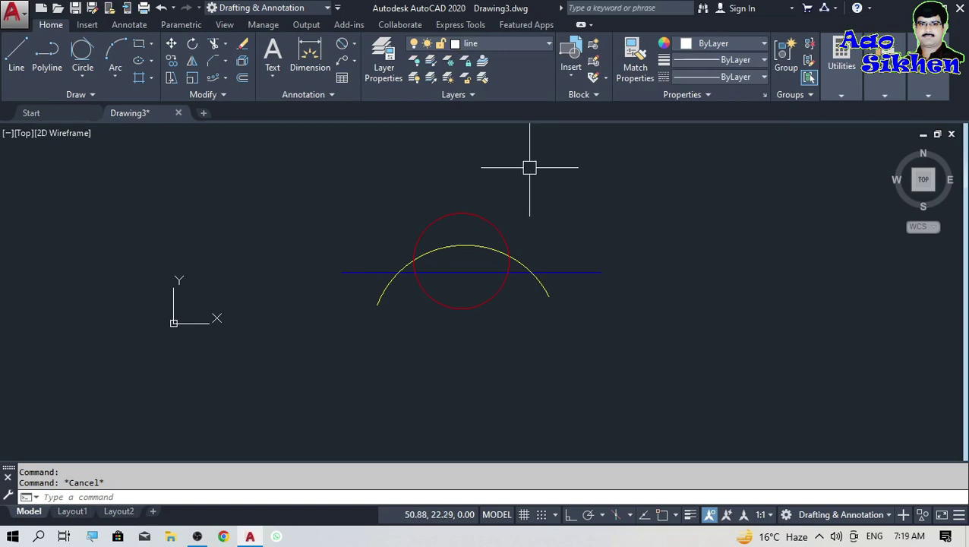
click(333, 95)
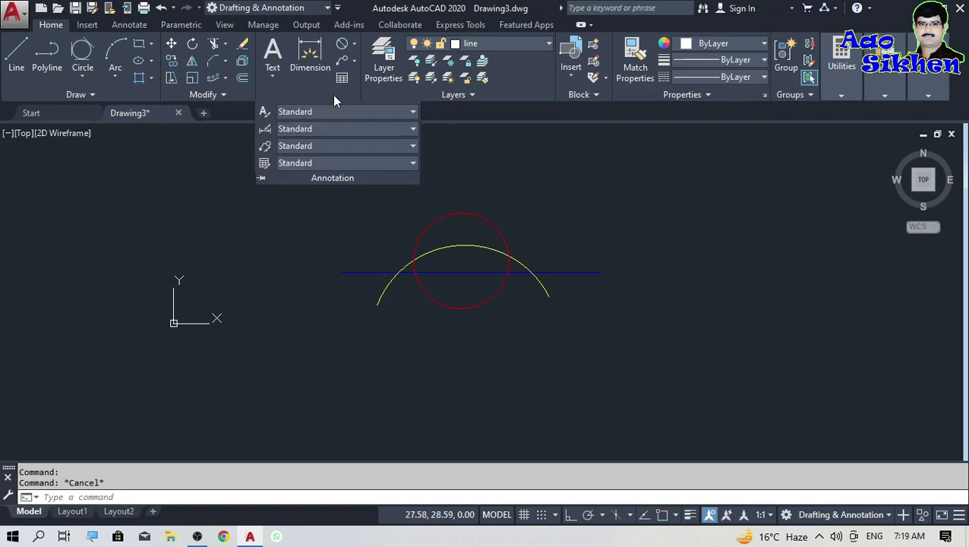
click(495, 146)
click(466, 161)
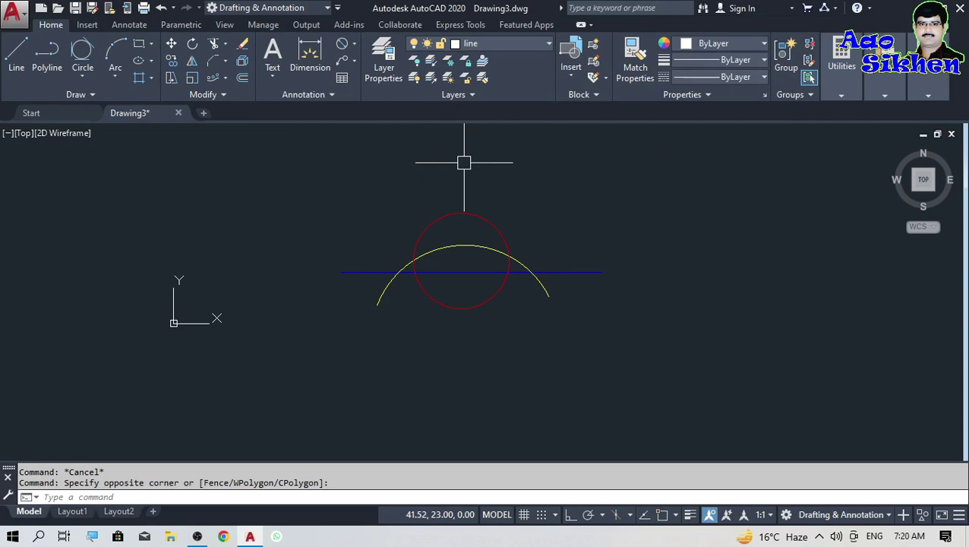
right_click(464, 162)
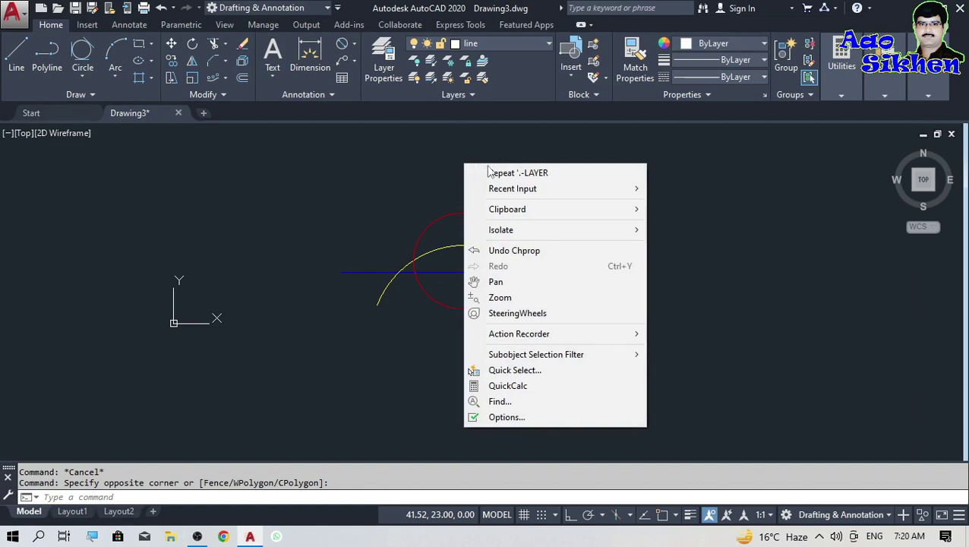
click(424, 183)
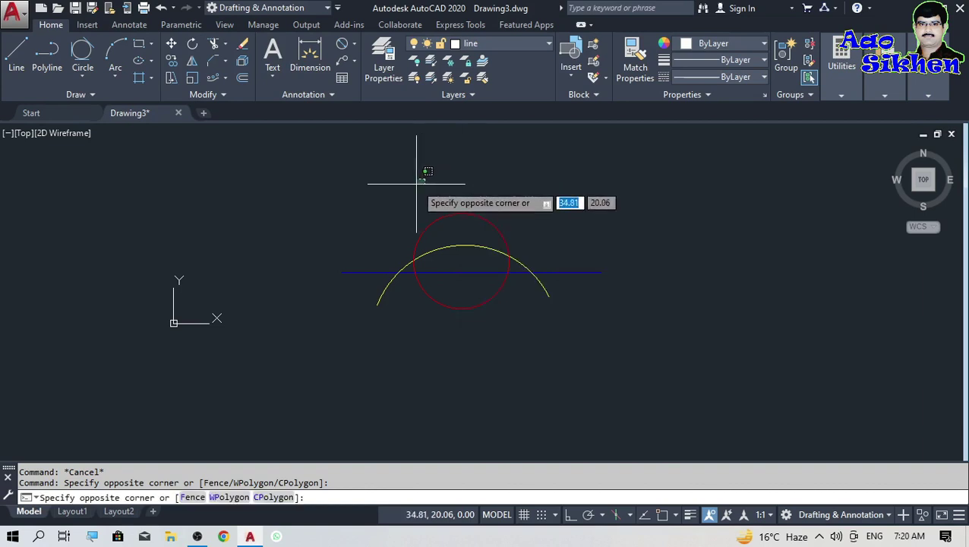
right_click(476, 175)
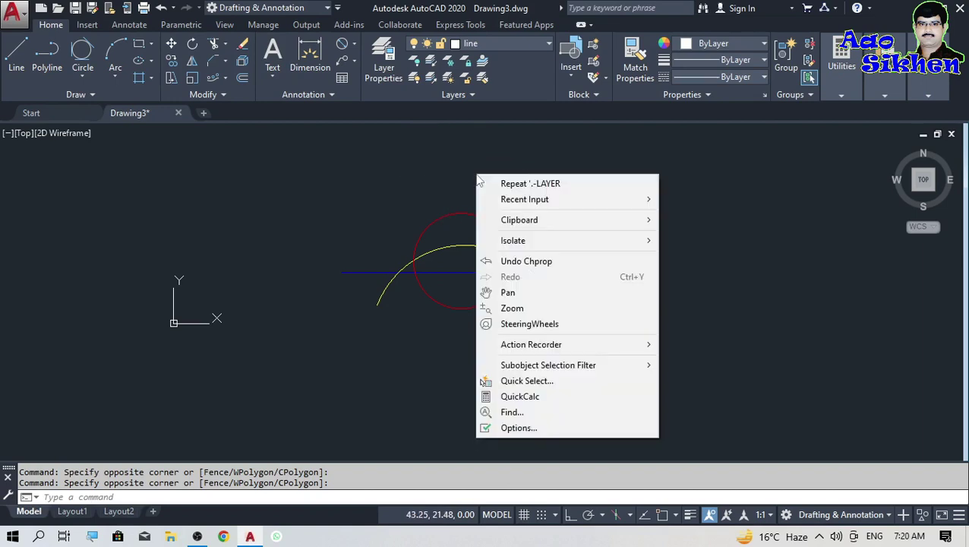
click(434, 180)
click(403, 174)
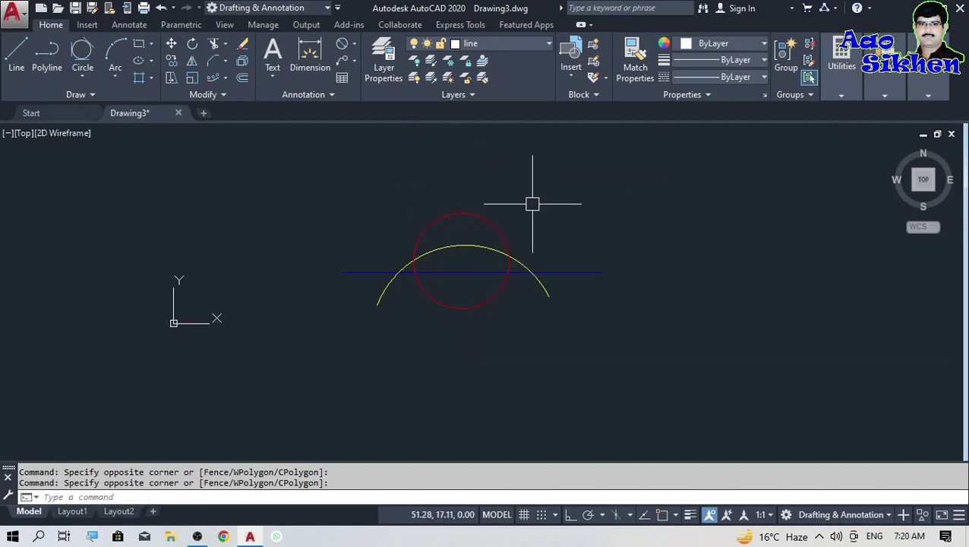
Step: Quick-select across the entire drawing with Layer equals Arc excluded from the new selection set, and clear the resulting selection
right_click(622, 179)
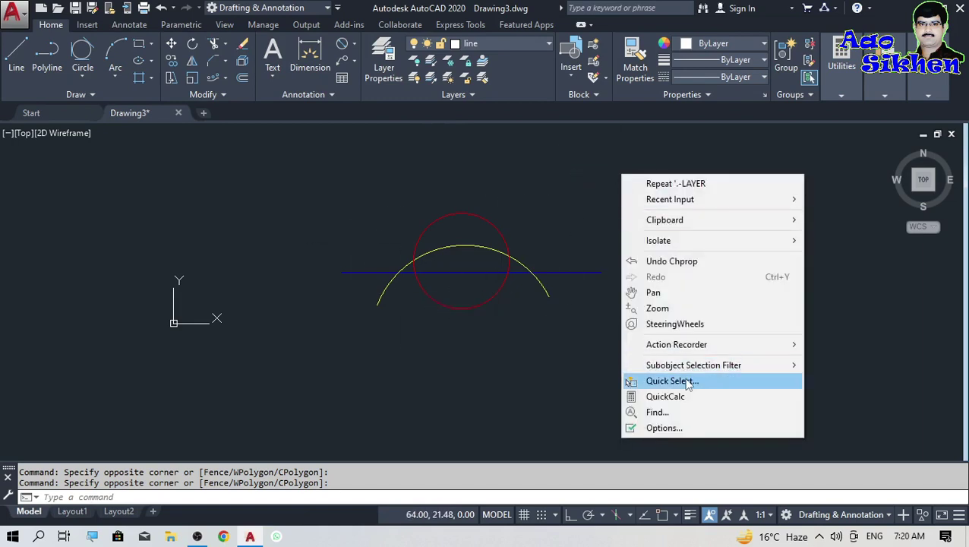
click(687, 381)
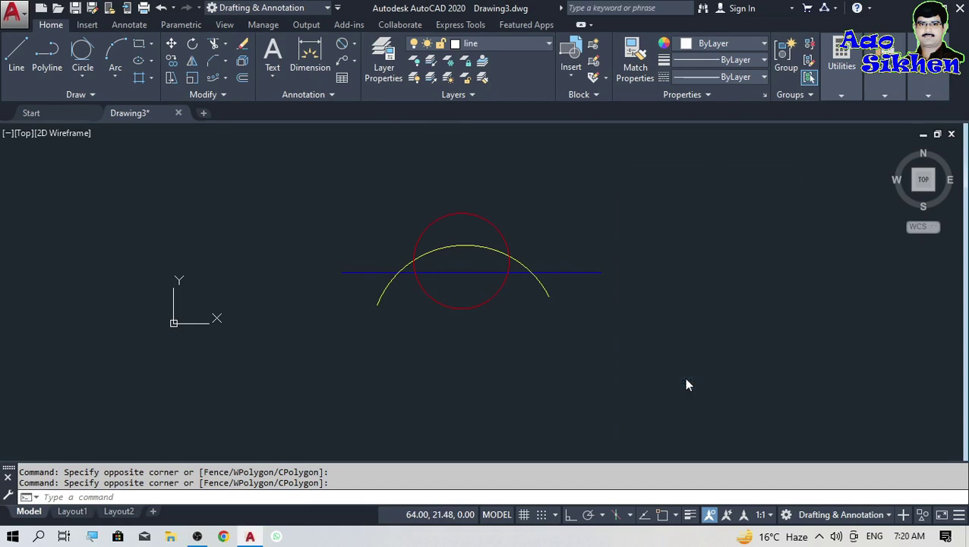
drag(489, 102, 711, 67)
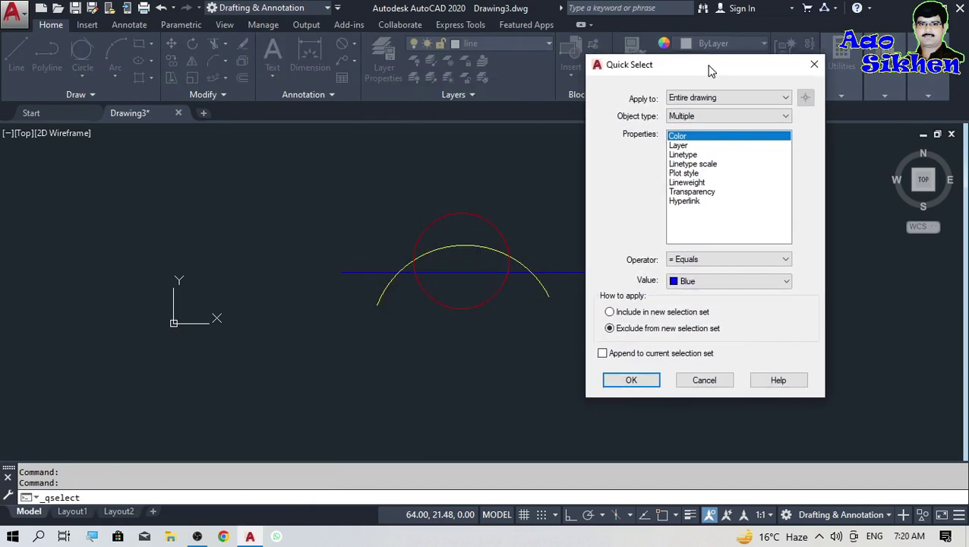
click(692, 146)
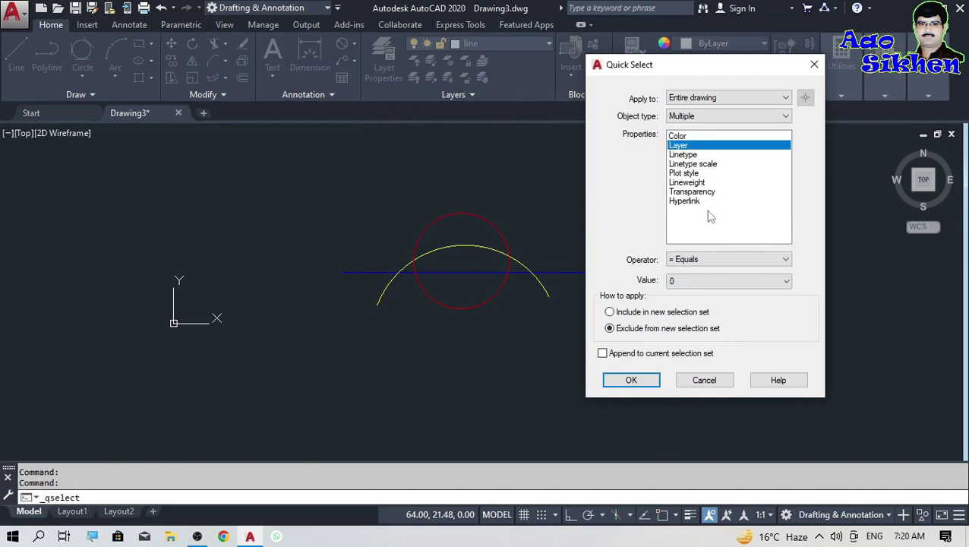
click(785, 260)
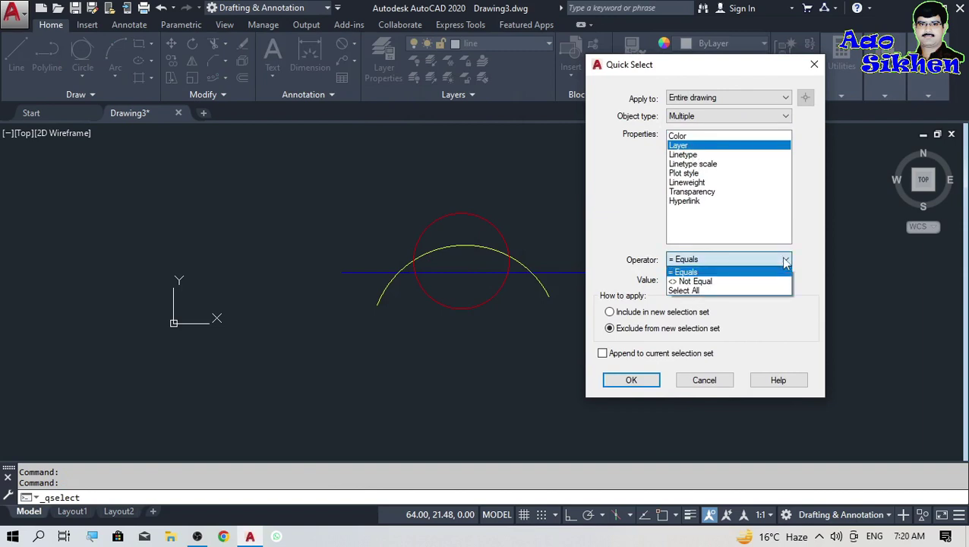
click(786, 261)
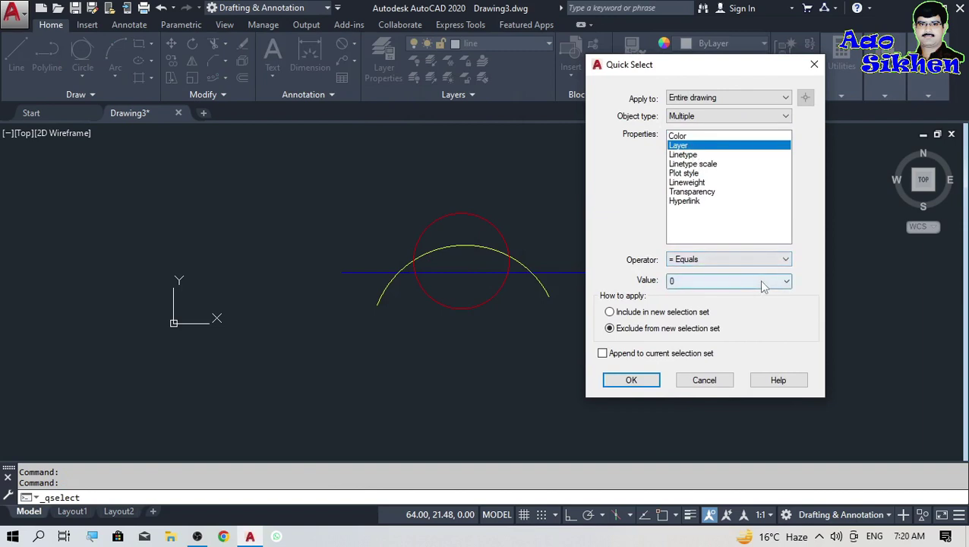
click(768, 282)
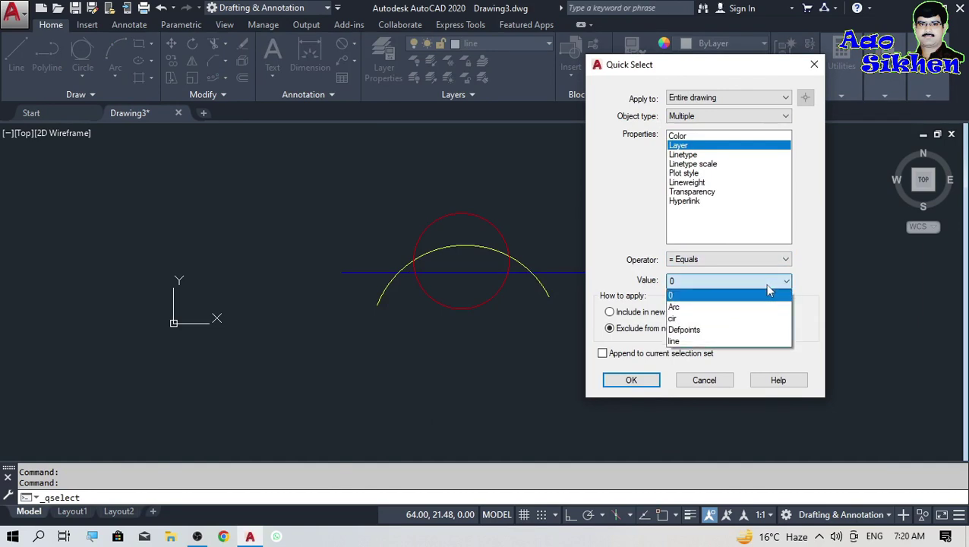
click(705, 308)
click(642, 382)
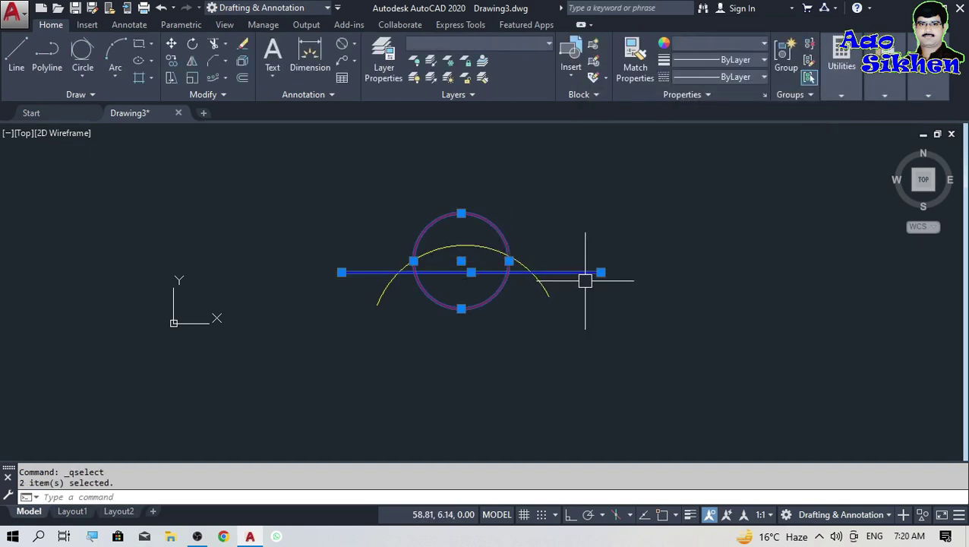
key(Escape)
Step: Repeat Quick Select on the entire drawing with Layer equals Arc included in the new selection set
right_click(630, 187)
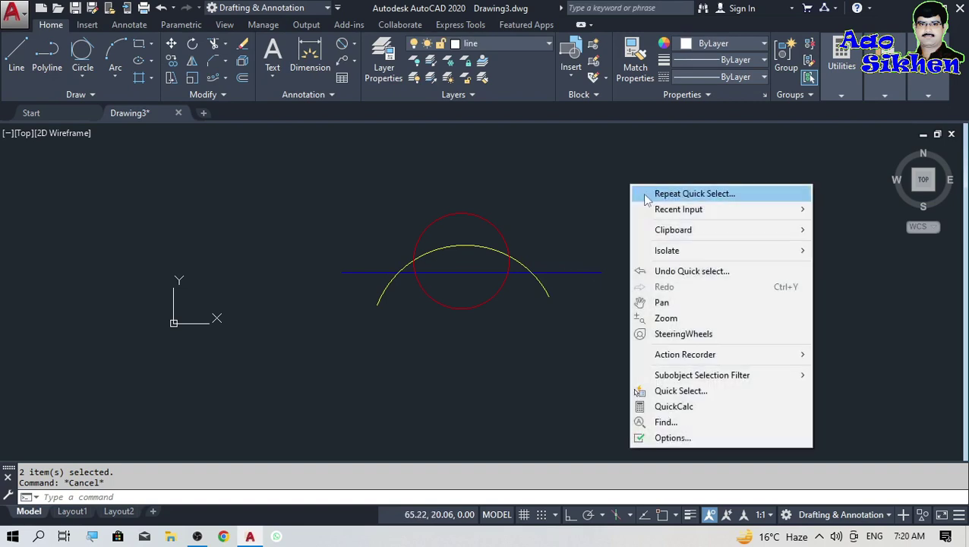
click(675, 195)
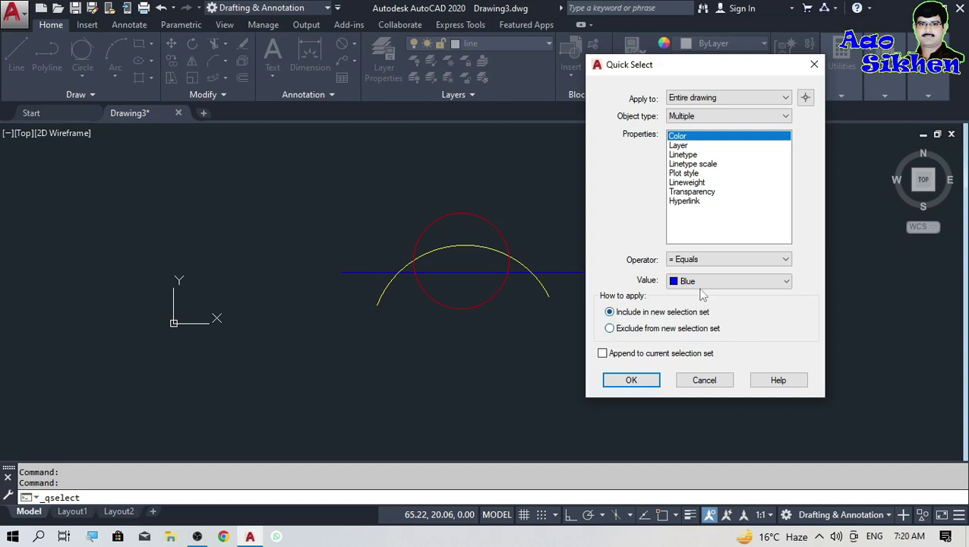
click(680, 146)
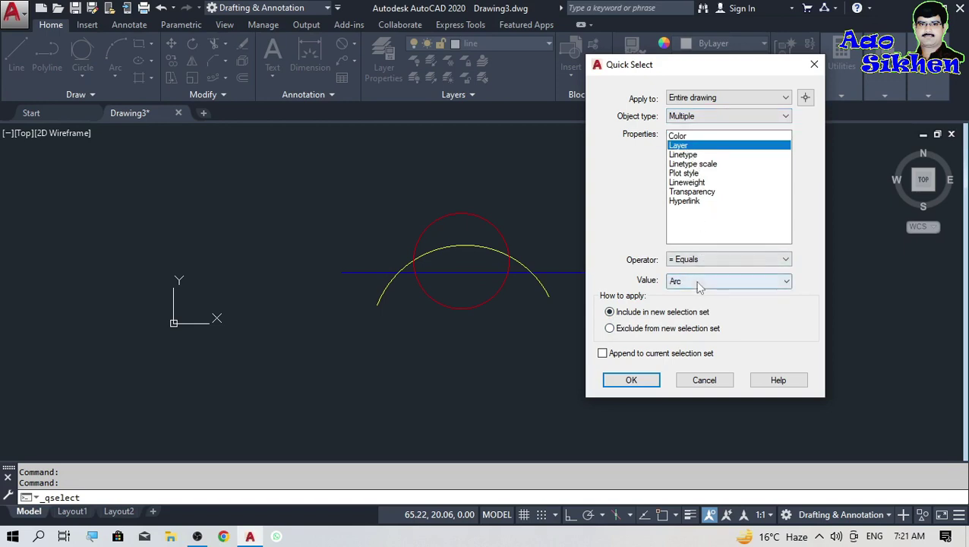
click(631, 380)
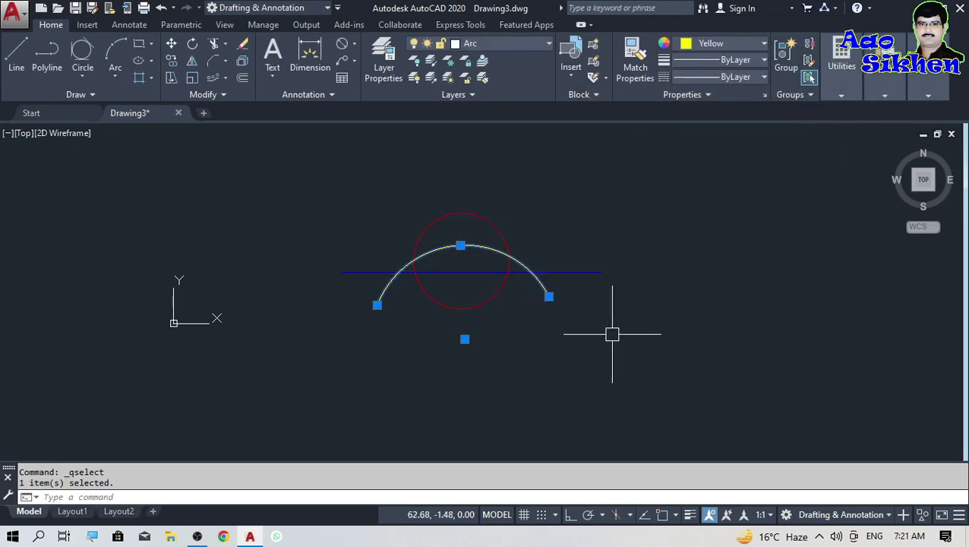
Step: Clear the arc selection, quick-select across the entire drawing with Color equals Blue included in the new selection set, and clear that selection
key(Escape)
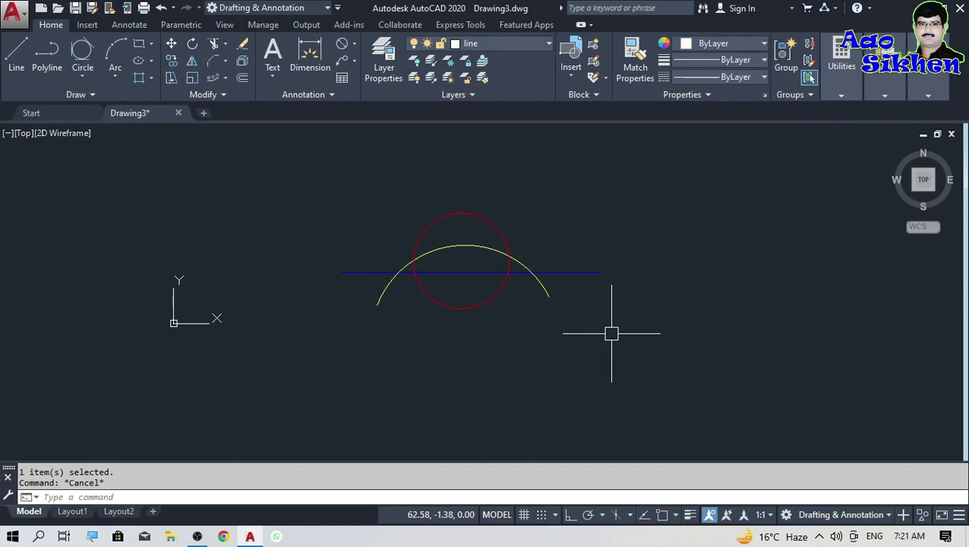
right_click(630, 202)
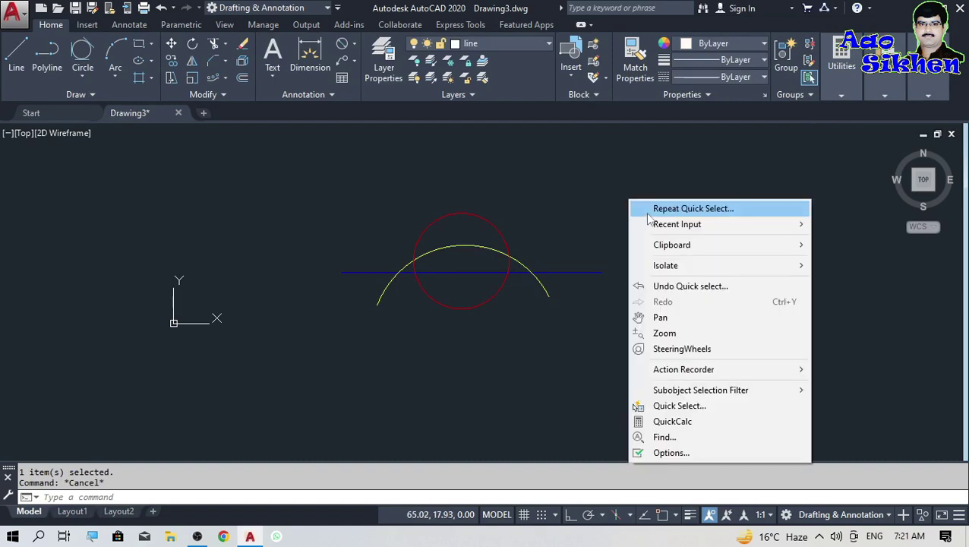
click(646, 212)
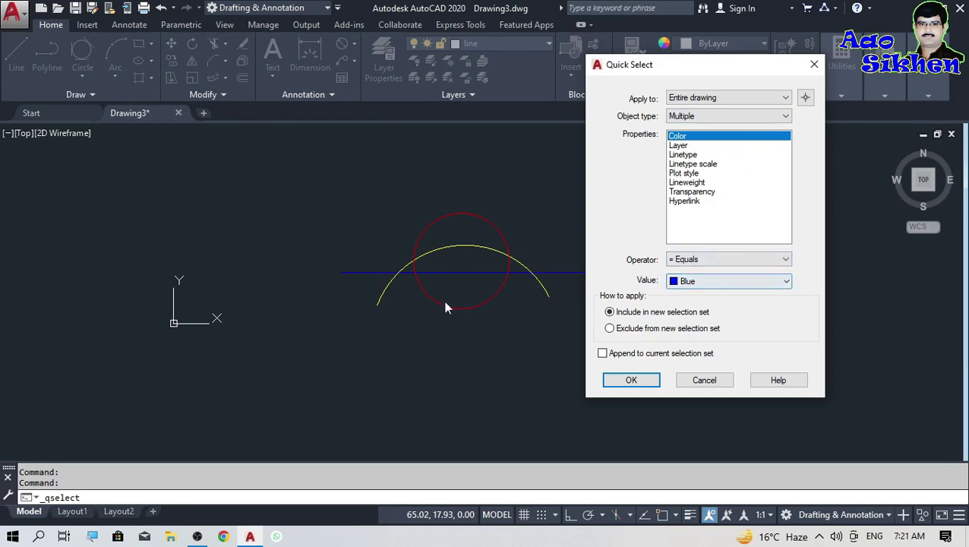
click(631, 380)
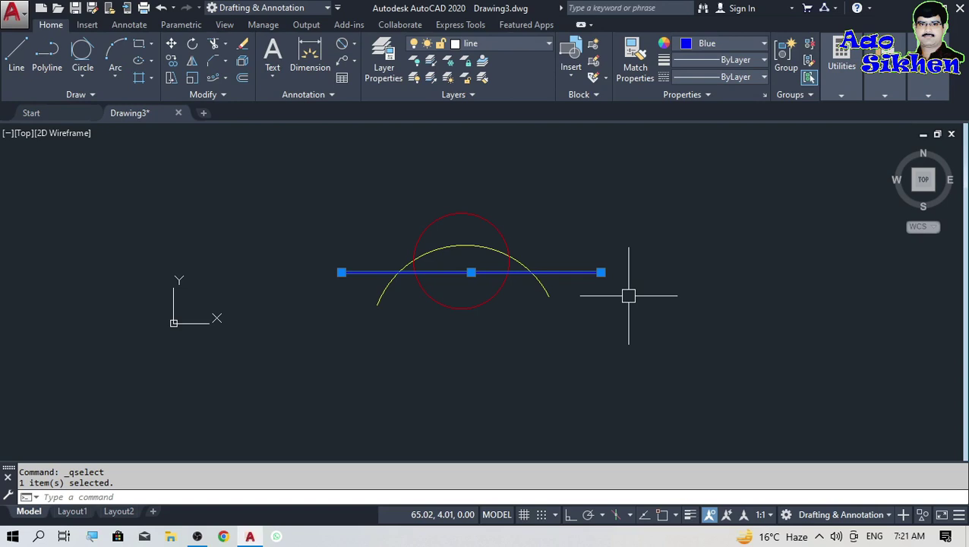
key(Escape)
click(595, 260)
click(575, 288)
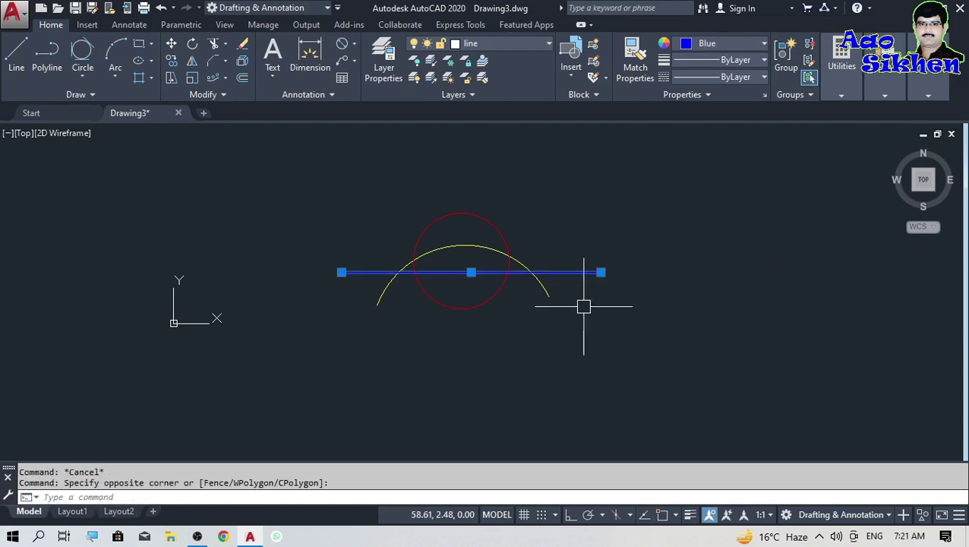
text(c)
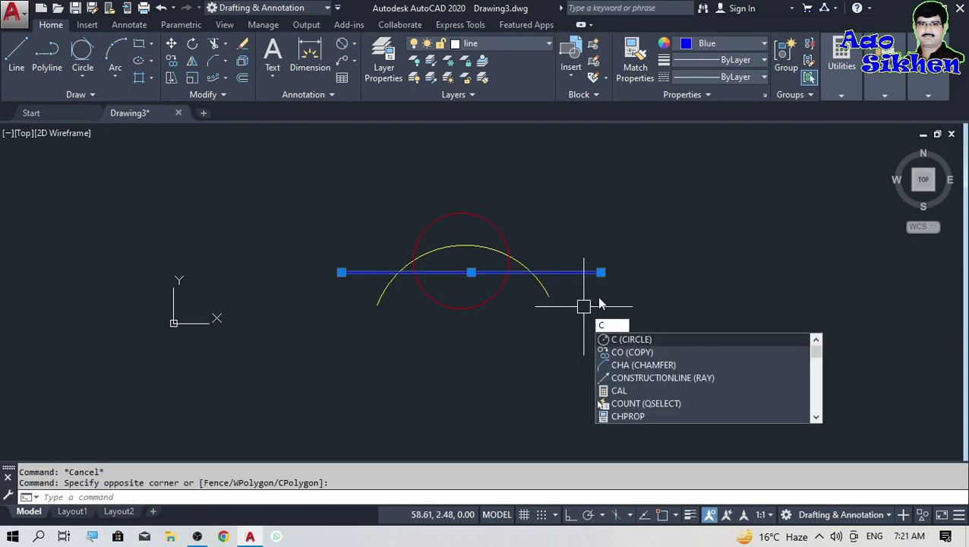
key(Escape)
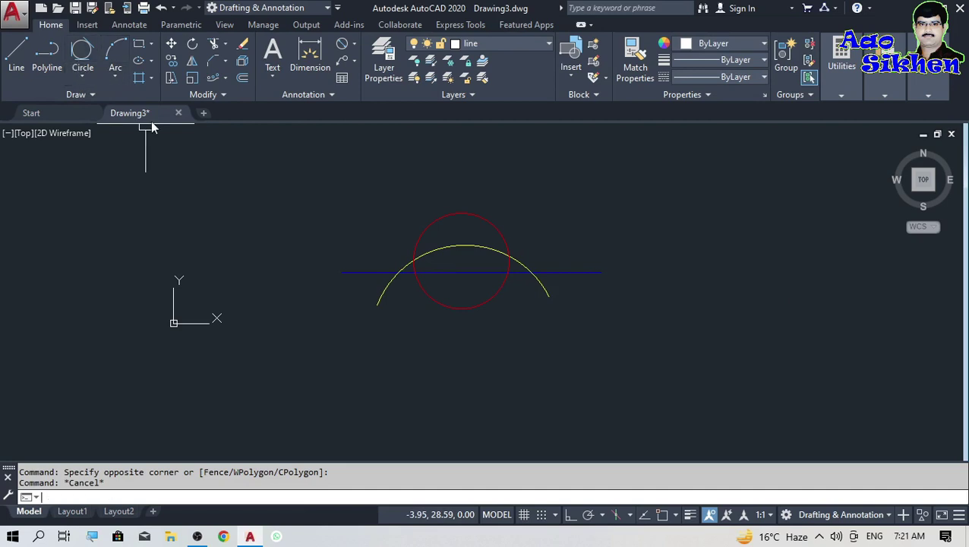
Step: Draw two circles with a radius of about 3.28 above and beyond the right end of the blue line
text(c)
key(Return)
click(686, 202)
click(685, 225)
key(Return)
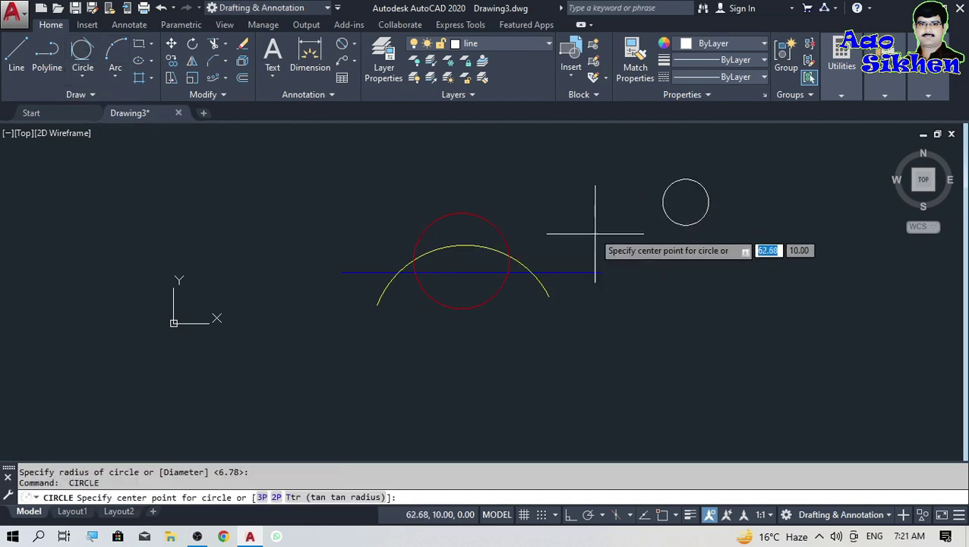
click(585, 220)
key(Return)
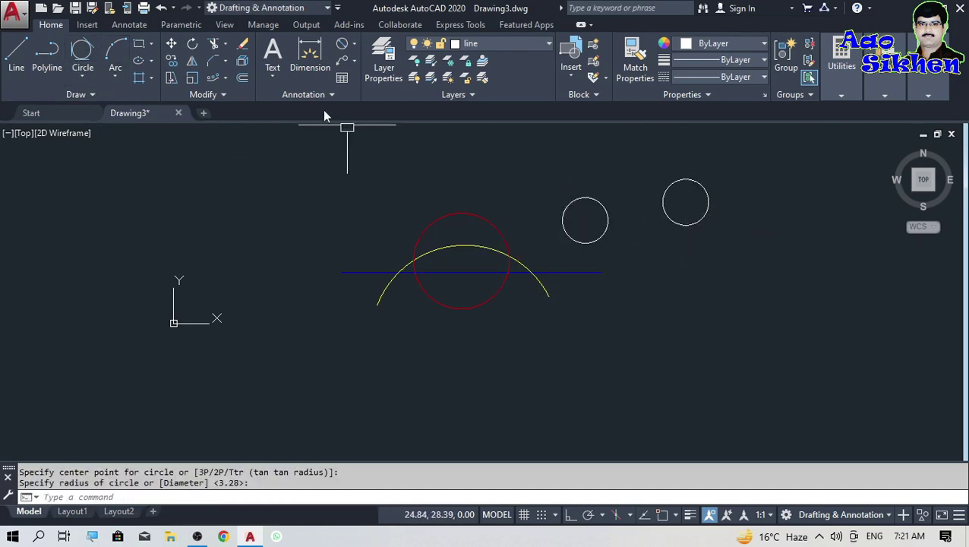
Step: Draw a rectangle below the two new circles, lower than the right end of the blue line
click(139, 43)
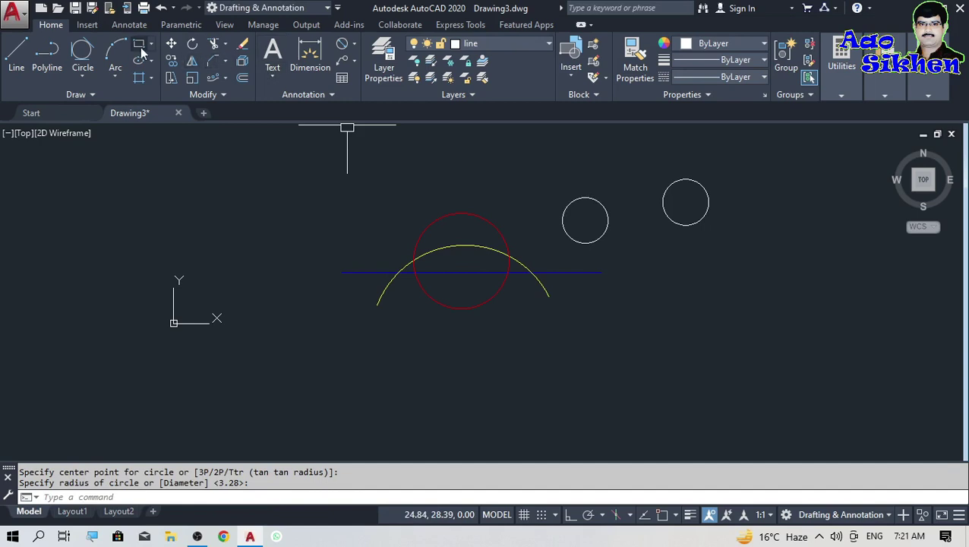
click(605, 332)
click(672, 376)
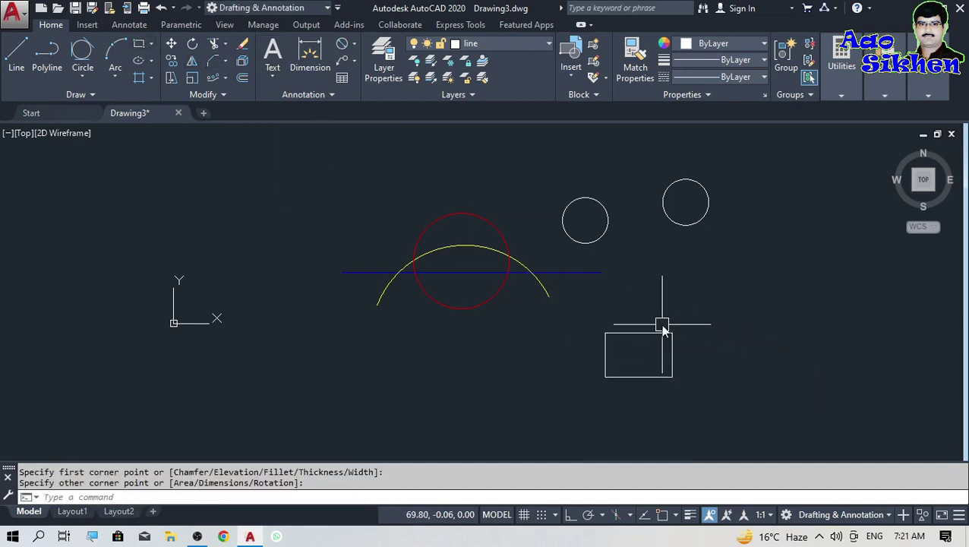
Step: Match the blue line's properties onto the two small circles and the rectangle
text(ma)
key(Return)
click(567, 272)
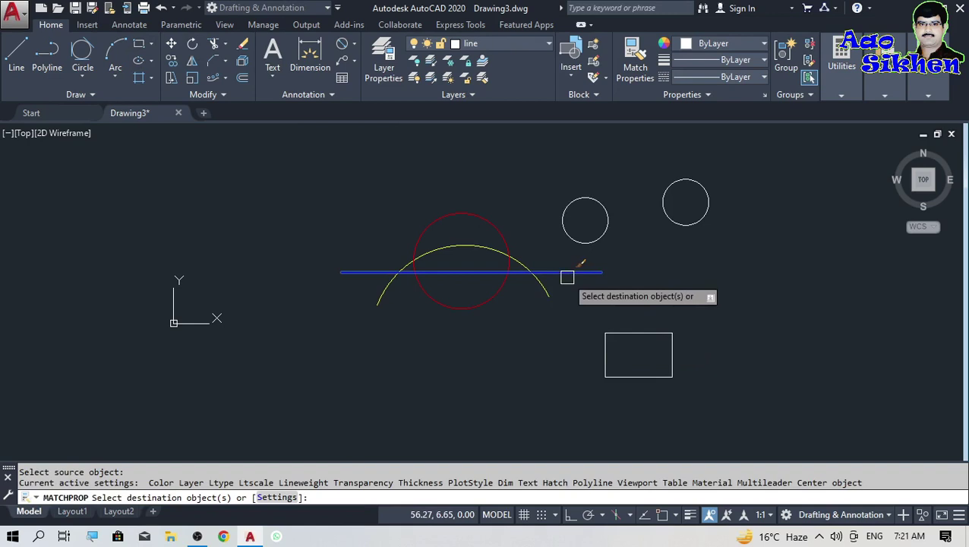
click(745, 177)
click(562, 224)
click(653, 374)
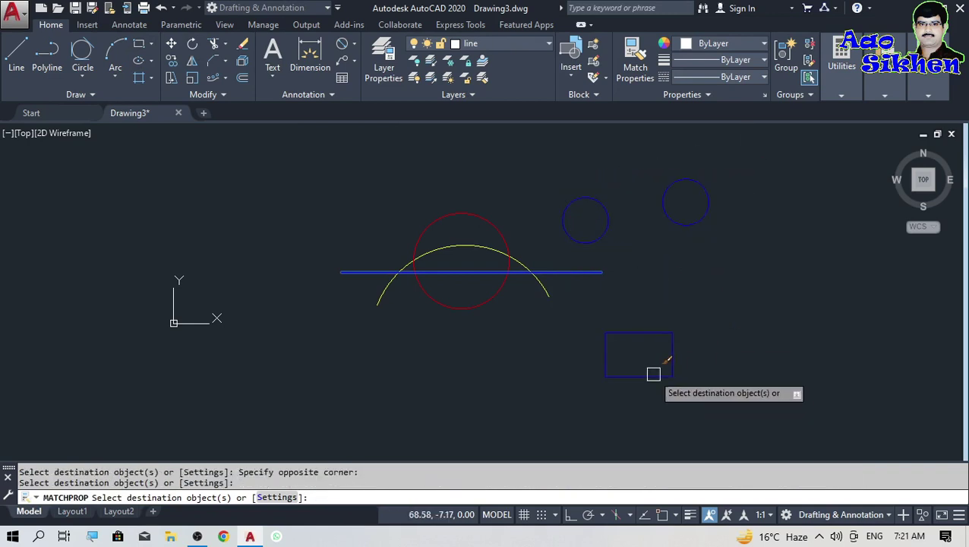
key(Escape)
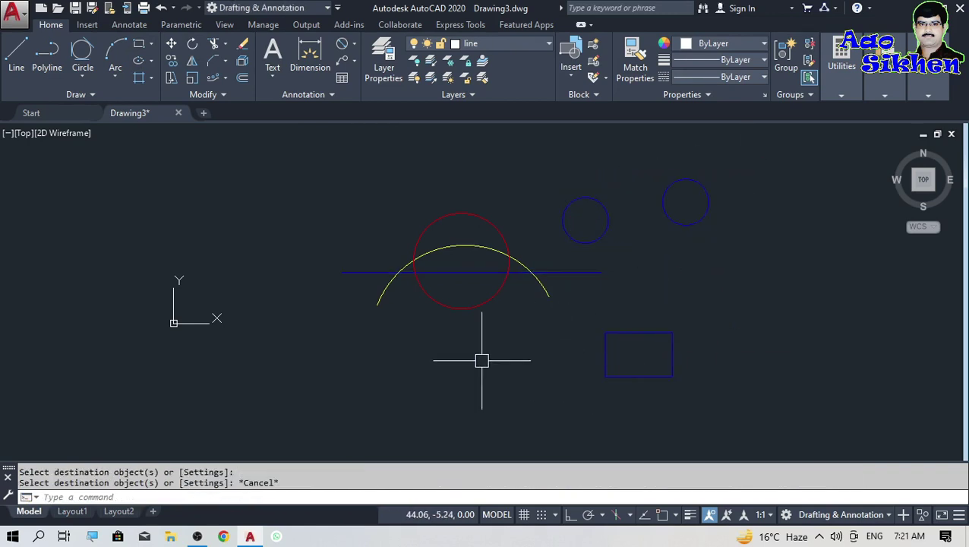
Step: Quick-select all objects with Color equals Blue in the entire drawing, move them downward, and undo the move
right_click(331, 216)
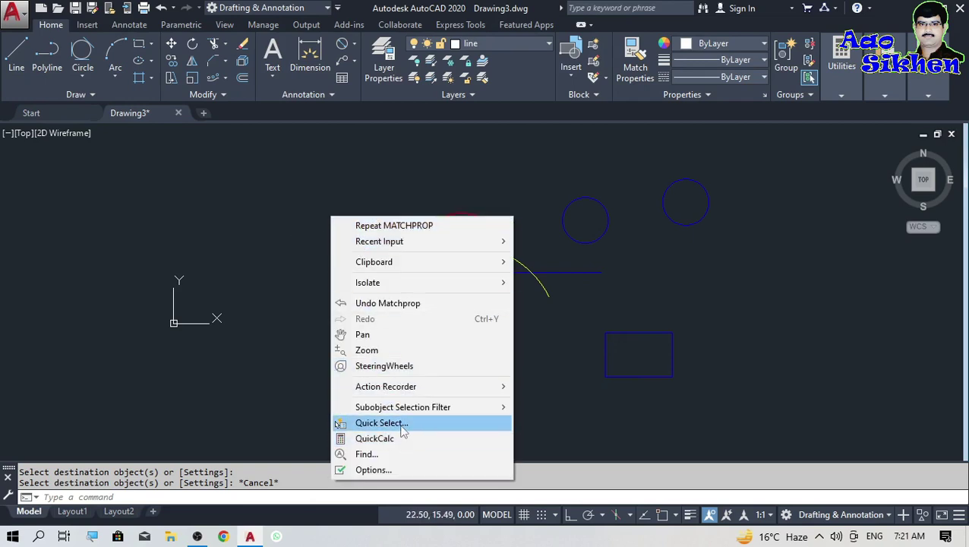
click(398, 423)
drag(671, 74, 785, 58)
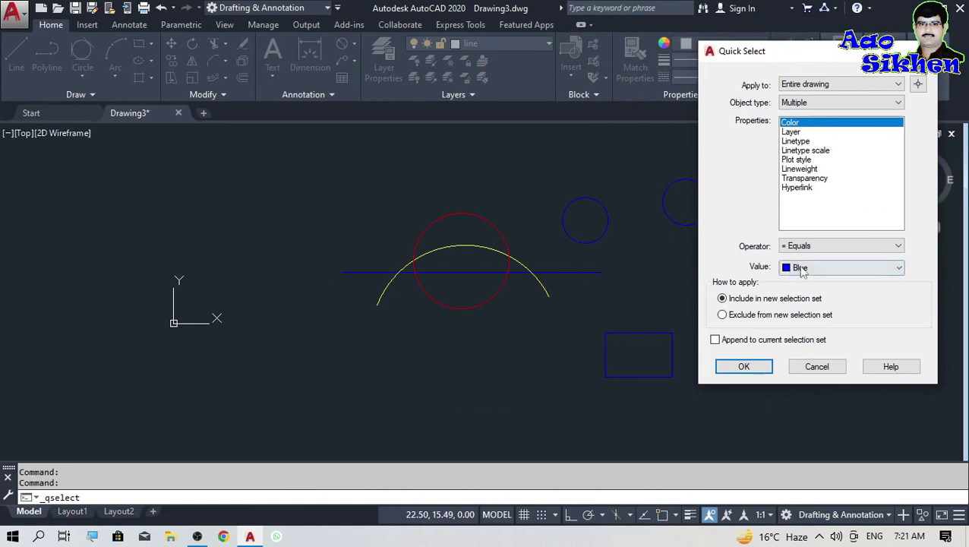
click(769, 367)
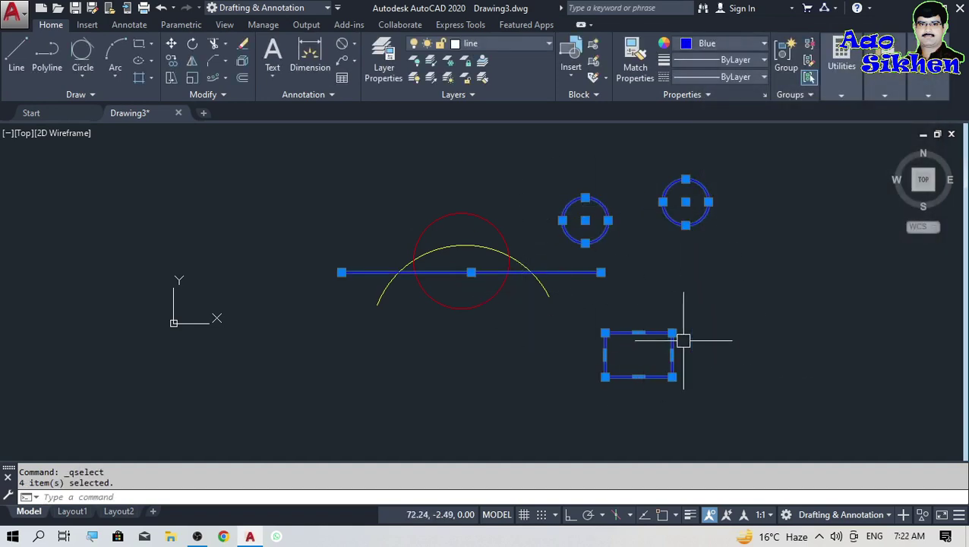
text(m)
key(Return)
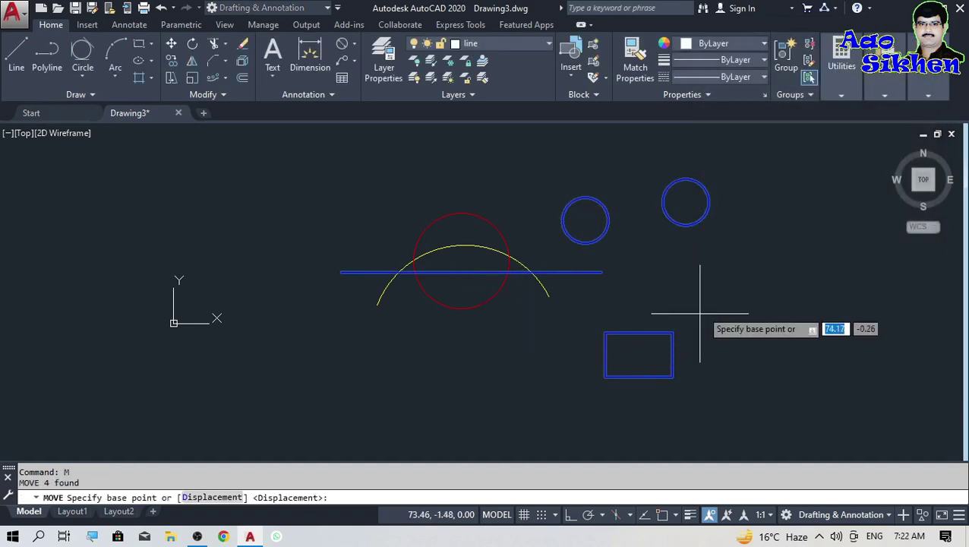
click(771, 274)
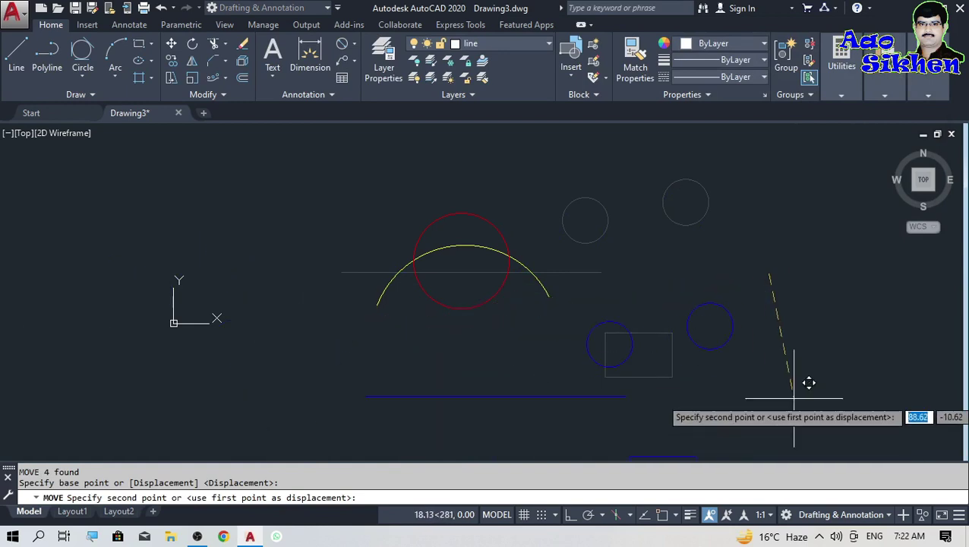
click(758, 368)
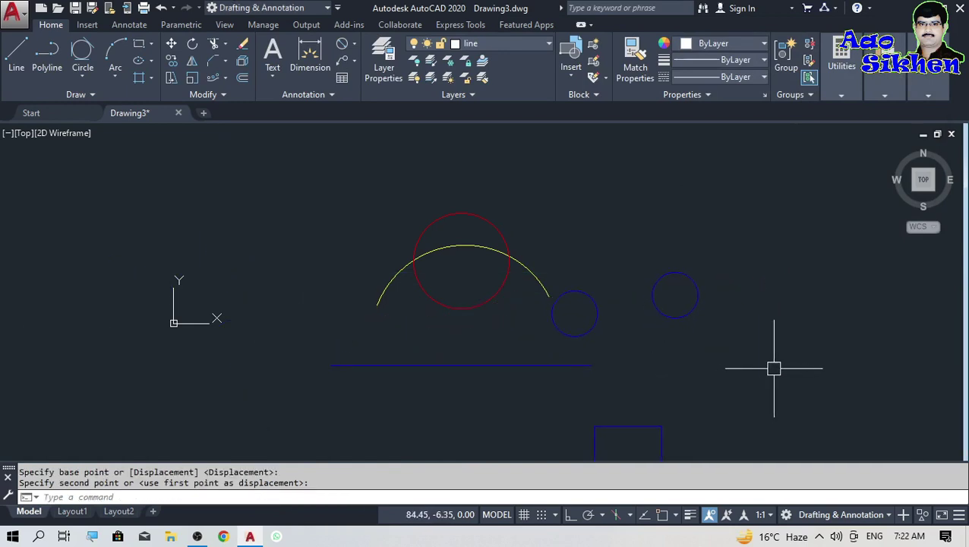
key(ctrl+z)
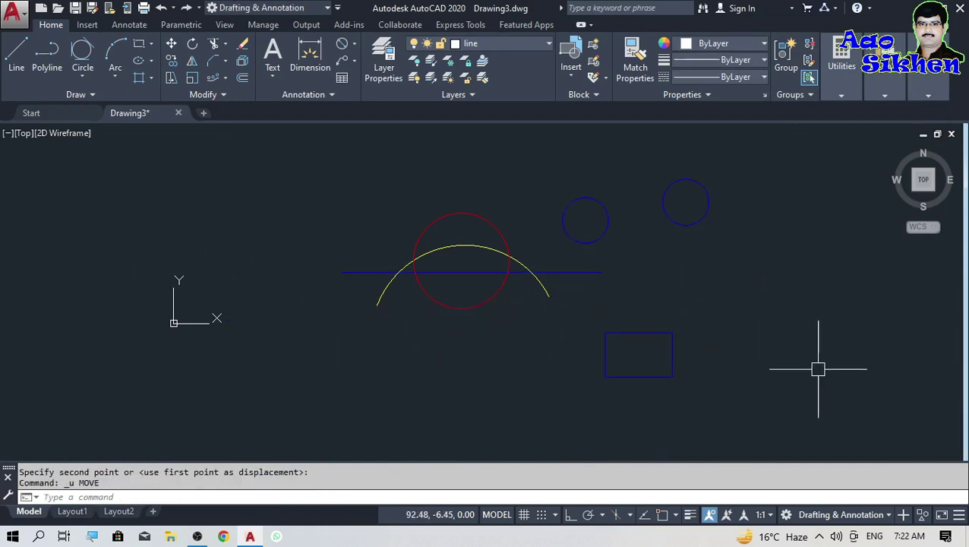
Step: Quick-select the objects with Color equals Red in the entire drawing and move the selected circle below the arc
right_click(607, 189)
click(660, 391)
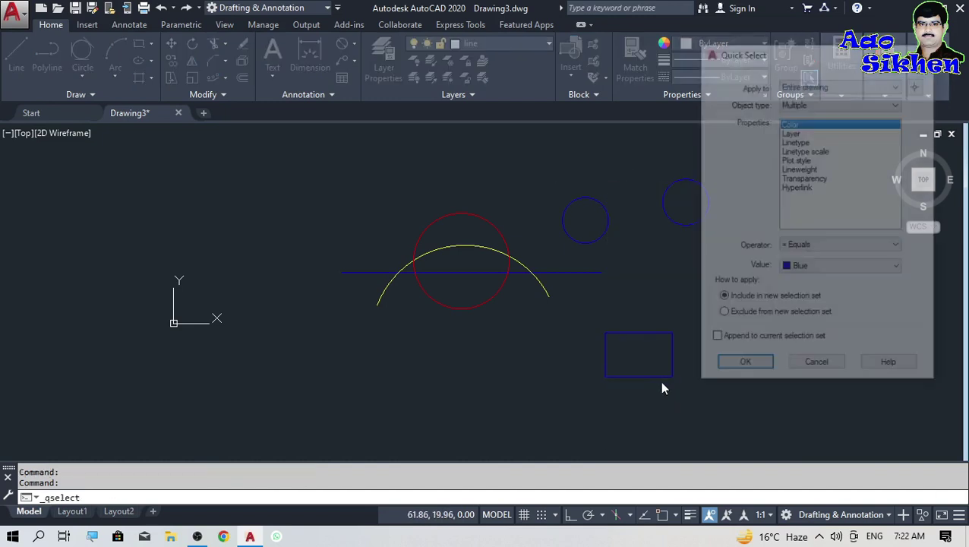
click(811, 270)
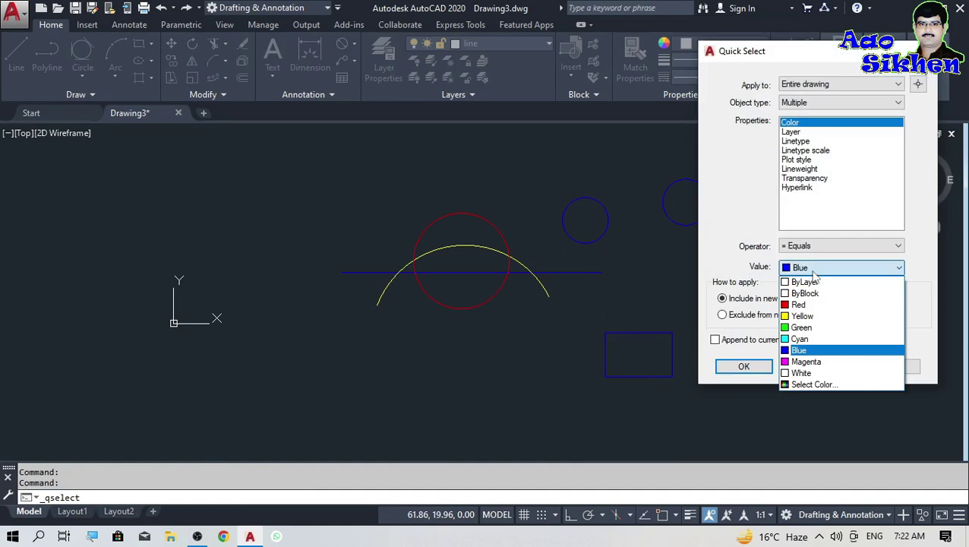
click(811, 305)
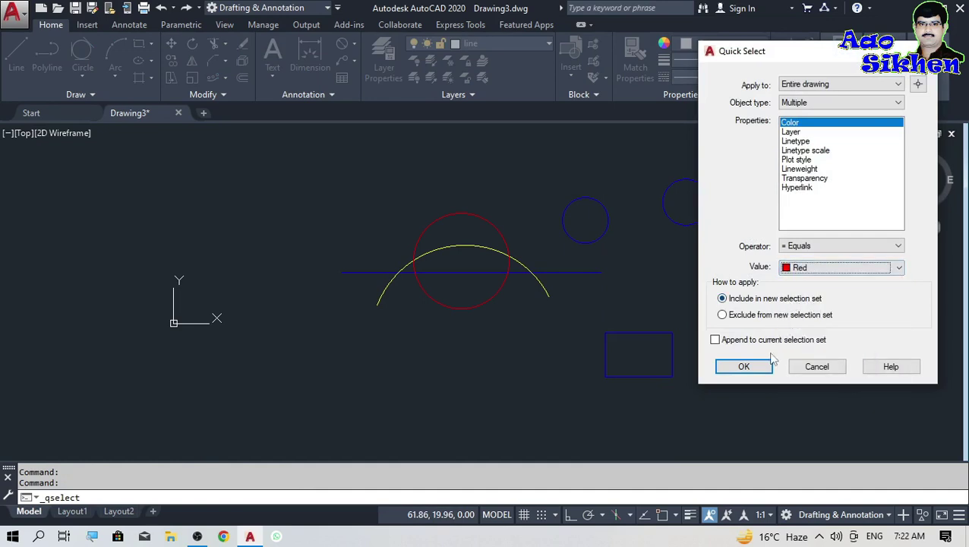
click(749, 366)
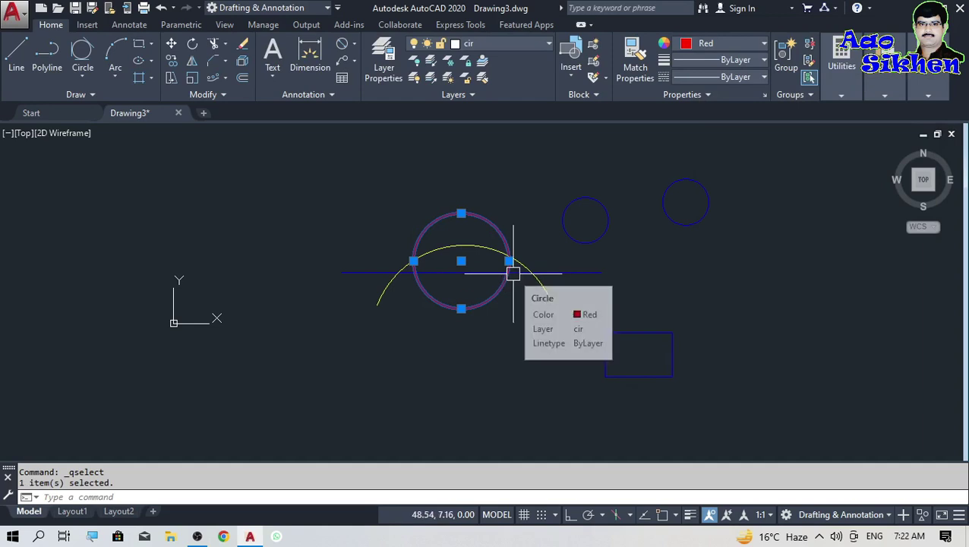
text(M)
key(Return)
click(474, 266)
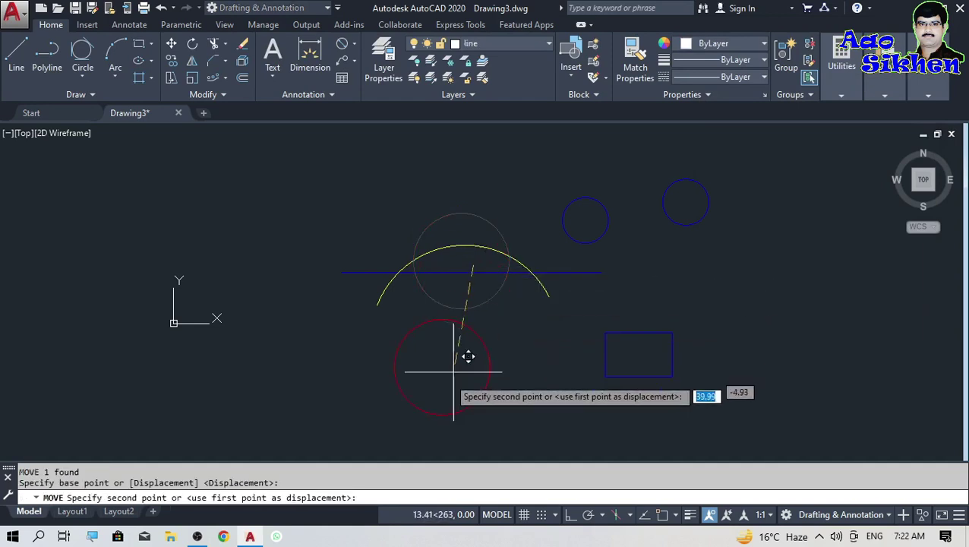
click(446, 383)
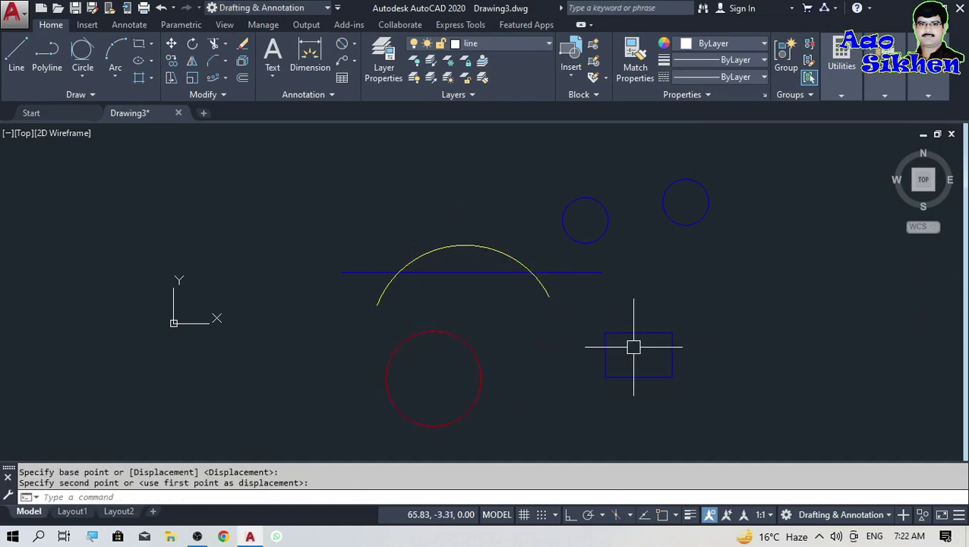
Step: Quick-select with Color equals Red excluded from the new selection set, move the selected objects to the right, and undo the move
right_click(667, 238)
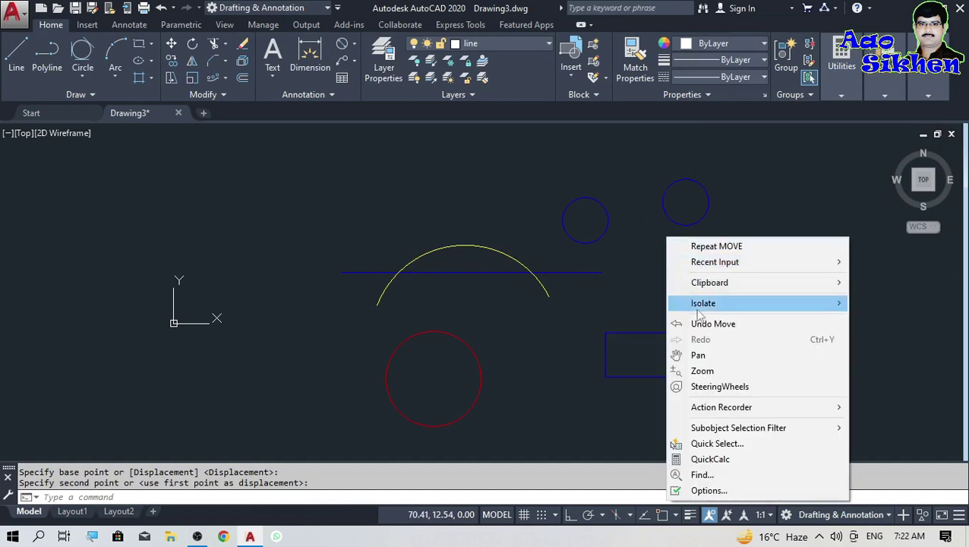
click(714, 445)
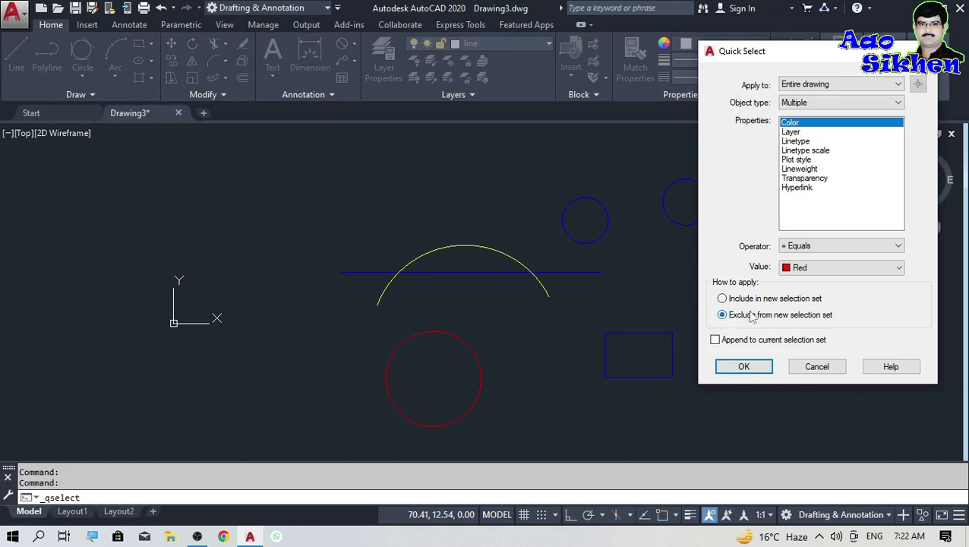
click(722, 365)
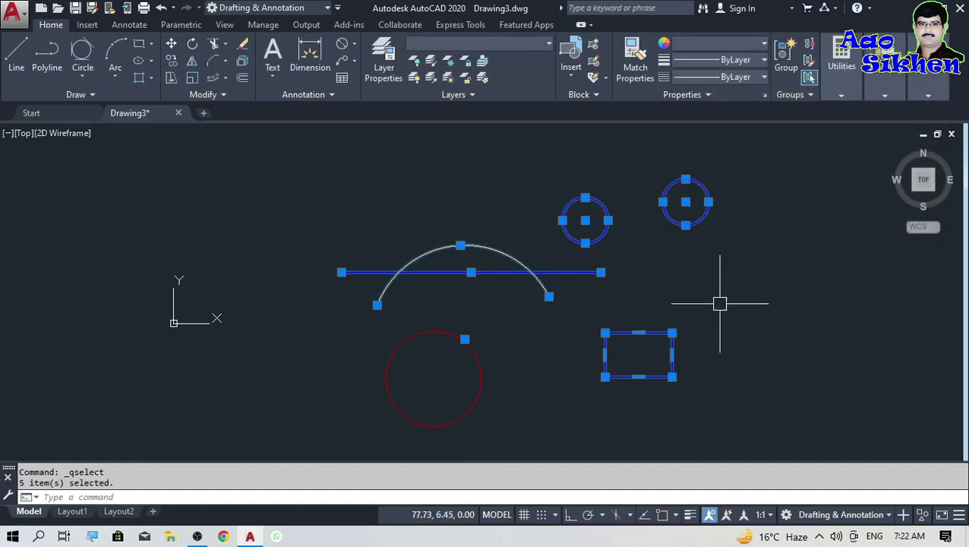
text(m)
key(Return)
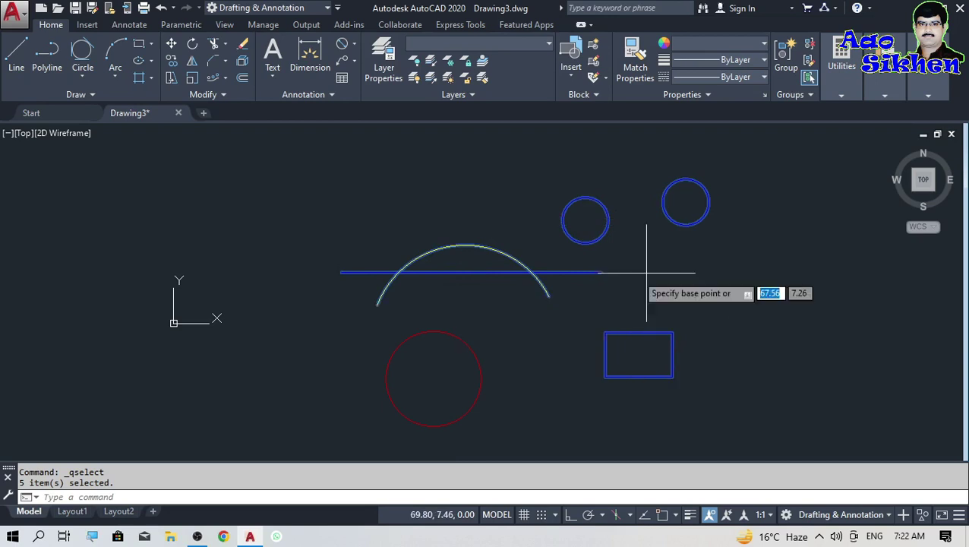
click(559, 283)
click(702, 279)
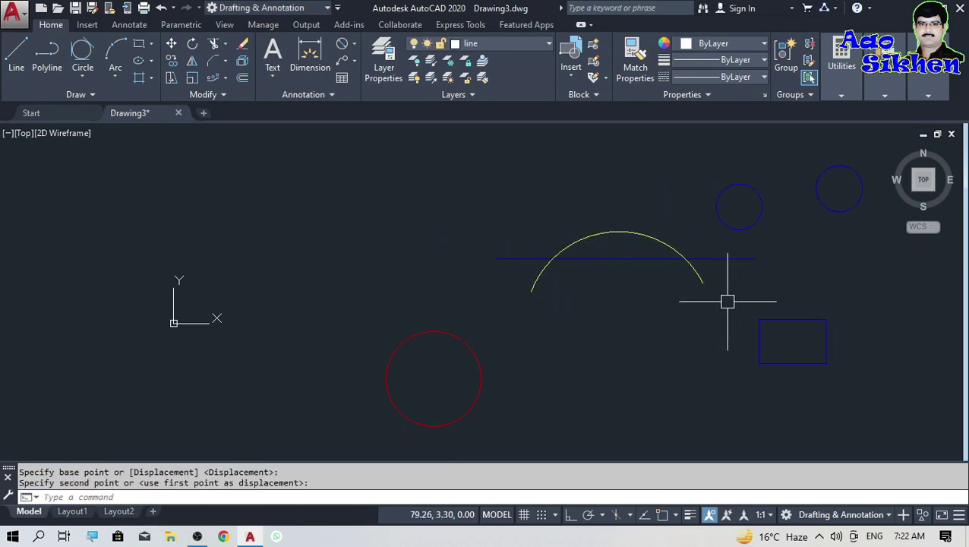
key(ctrl+z)
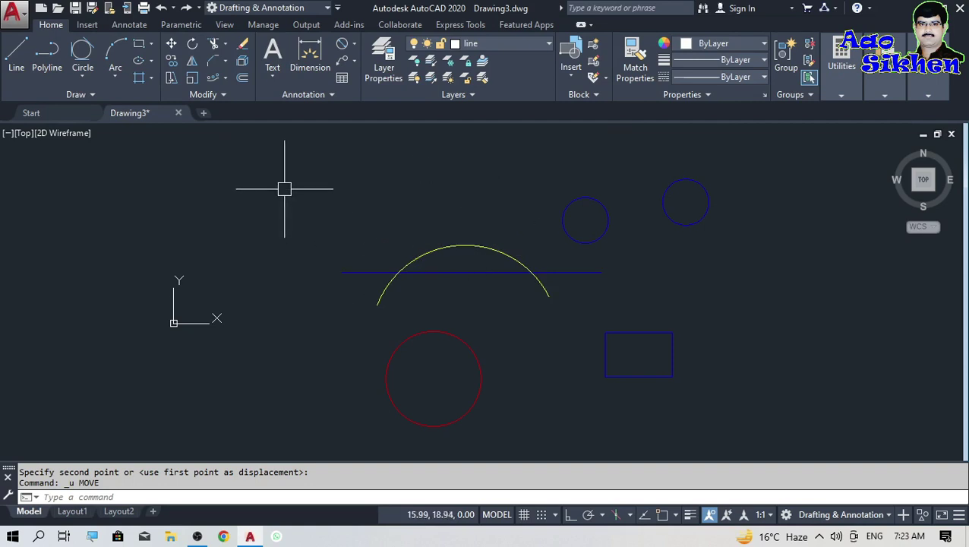
Step: Trim both arc ends below the blue line using the line as the cutting edge, and undo the trim
scroll(393, 270, up, 4)
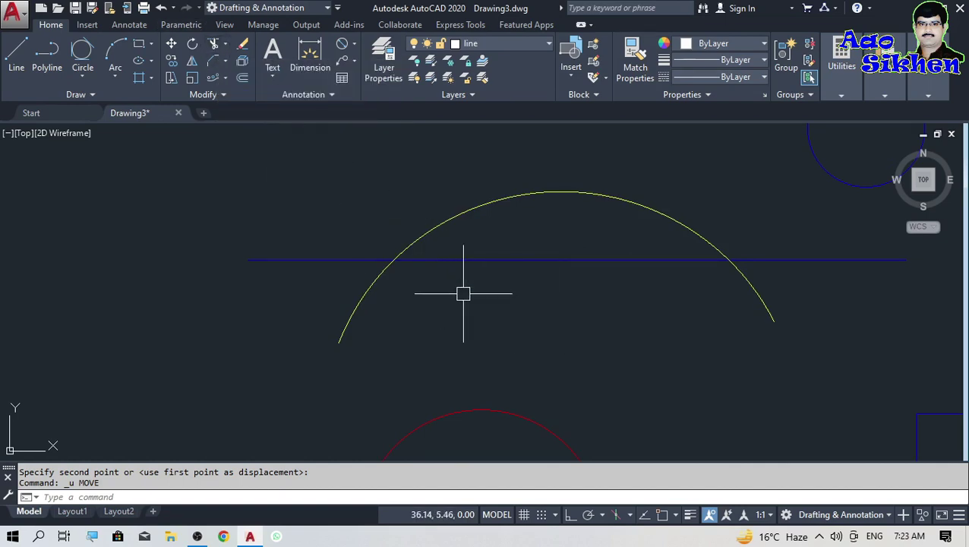
text(tr)
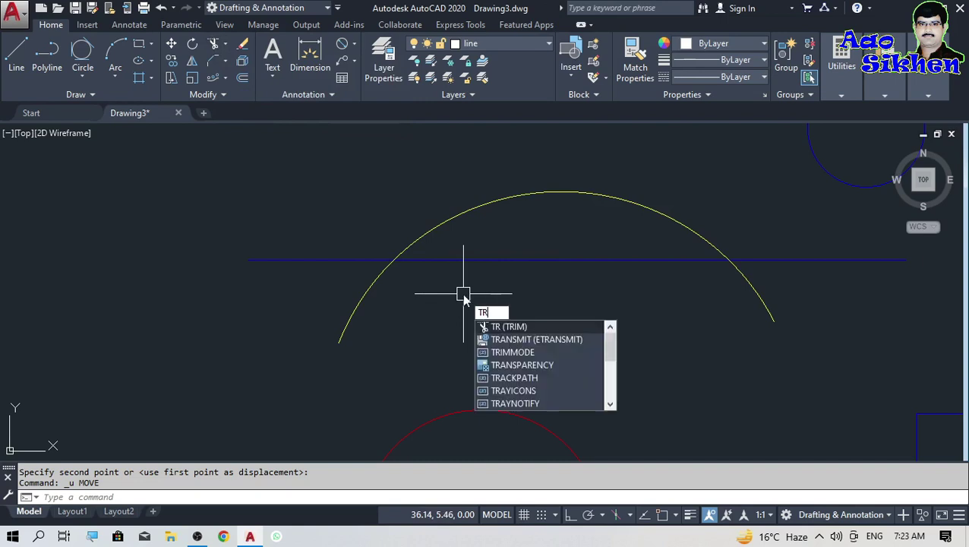
key(Return)
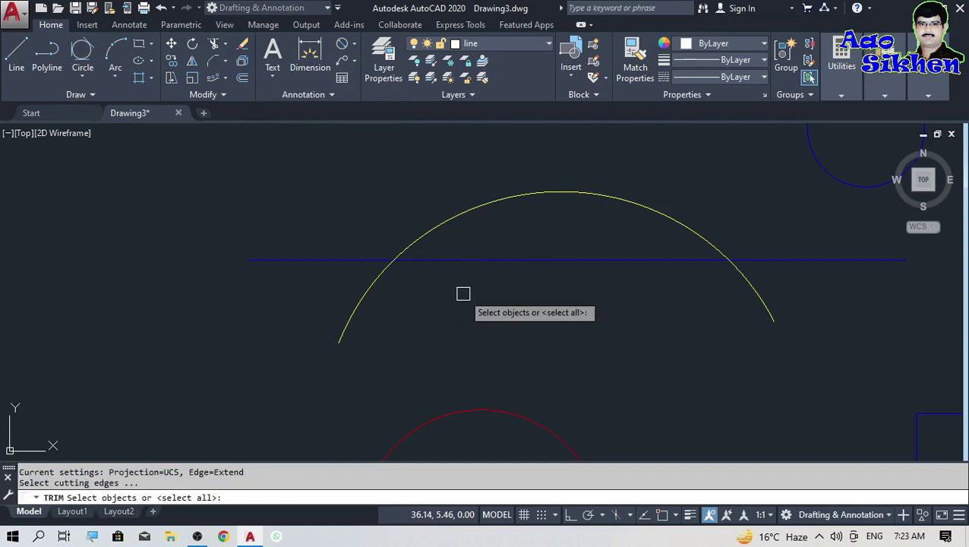
click(432, 261)
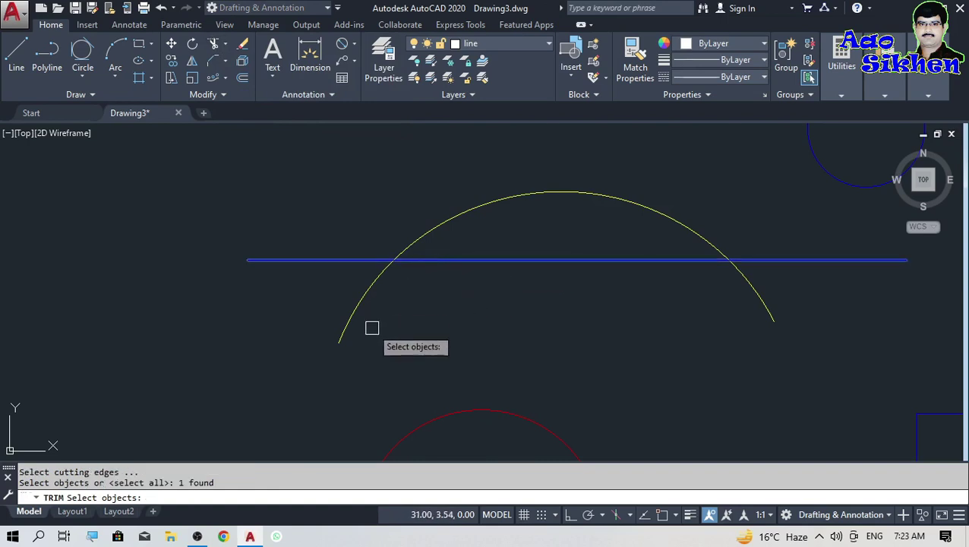
key(Return)
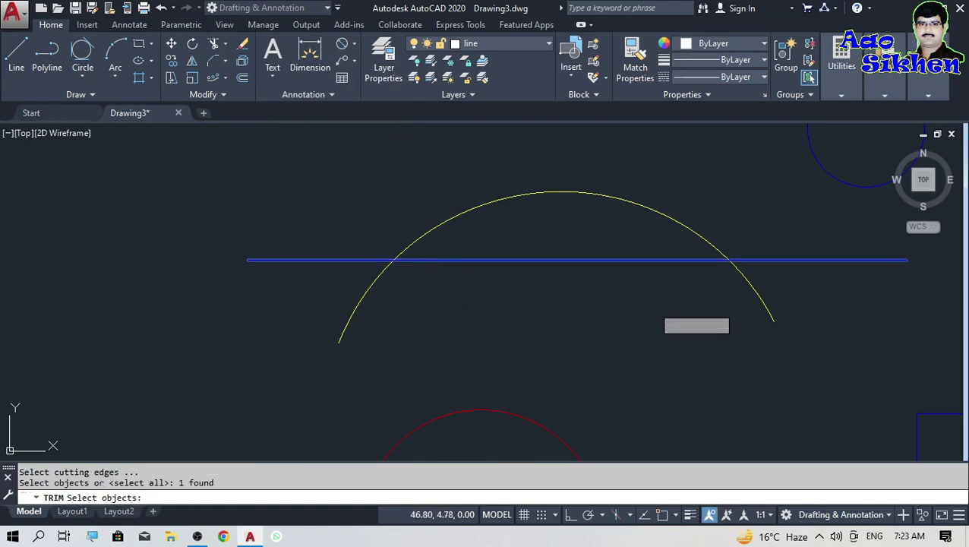
click(360, 299)
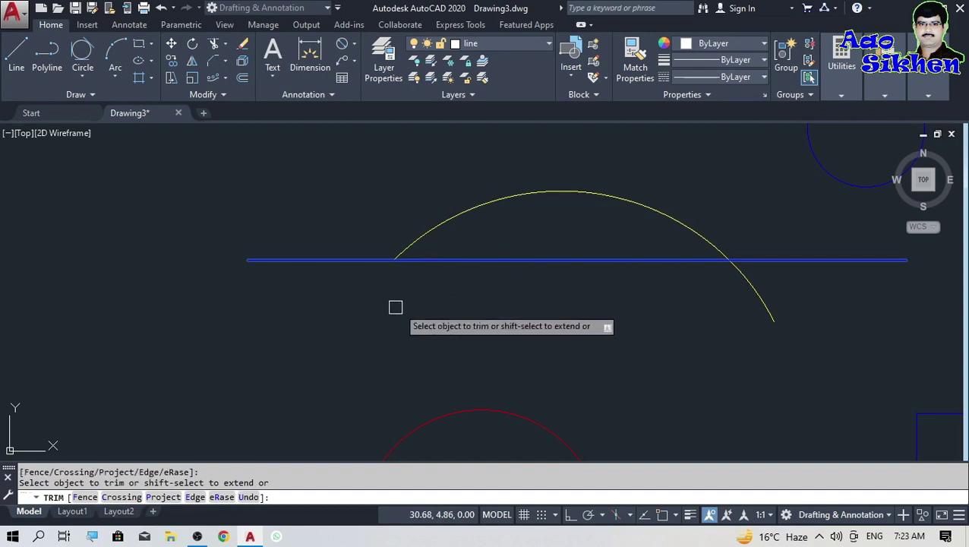
click(752, 276)
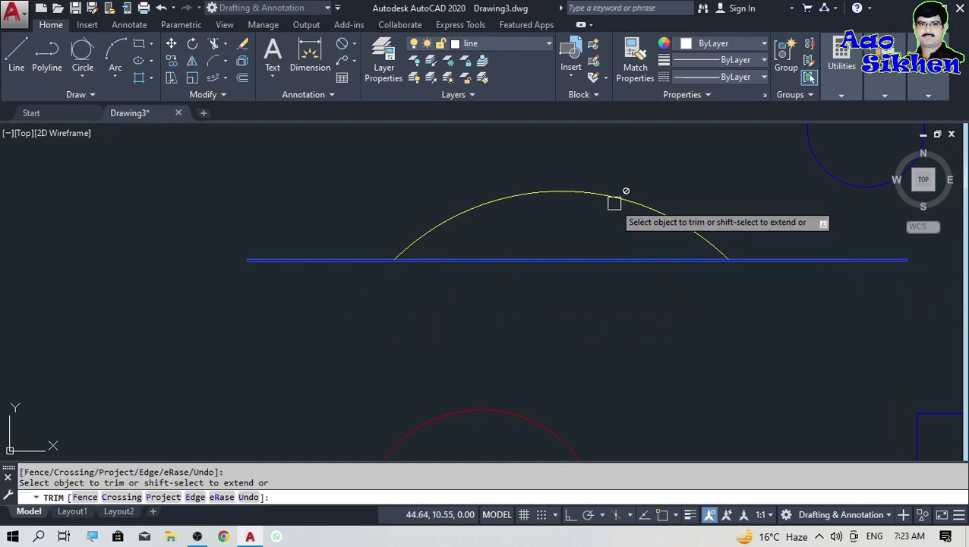
key(Escape)
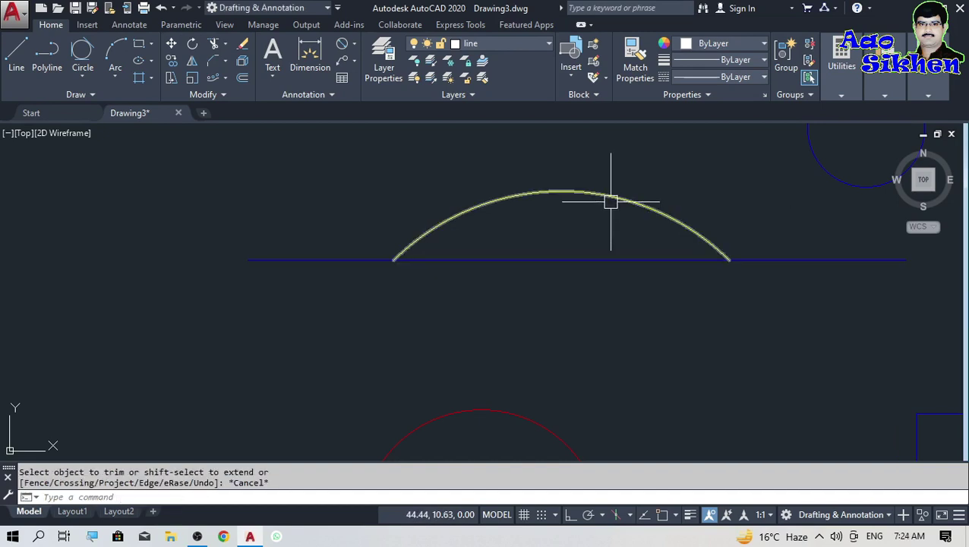
key(ctrl+z)
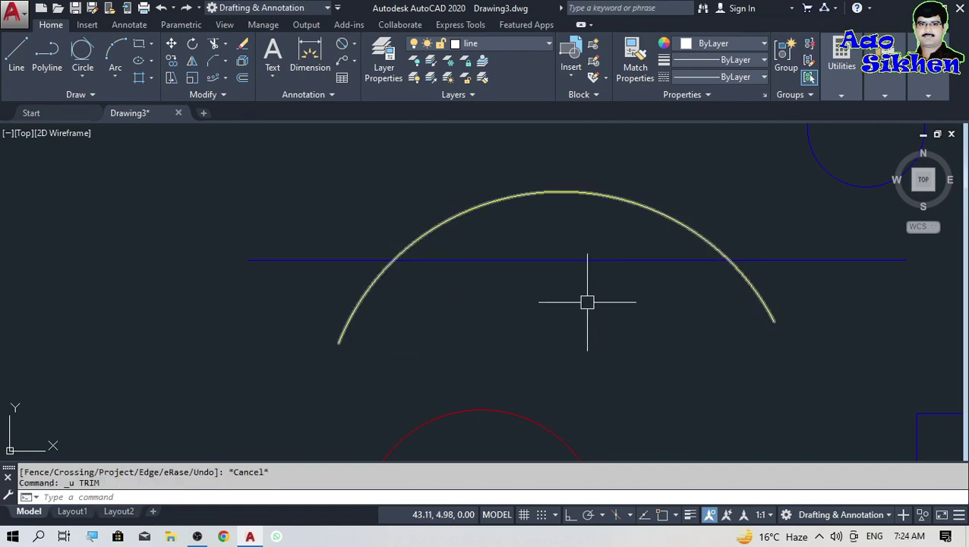
Step: Trim the blue line's middle segment and both arc ends below the line, using all objects as cutting edges
text(t)
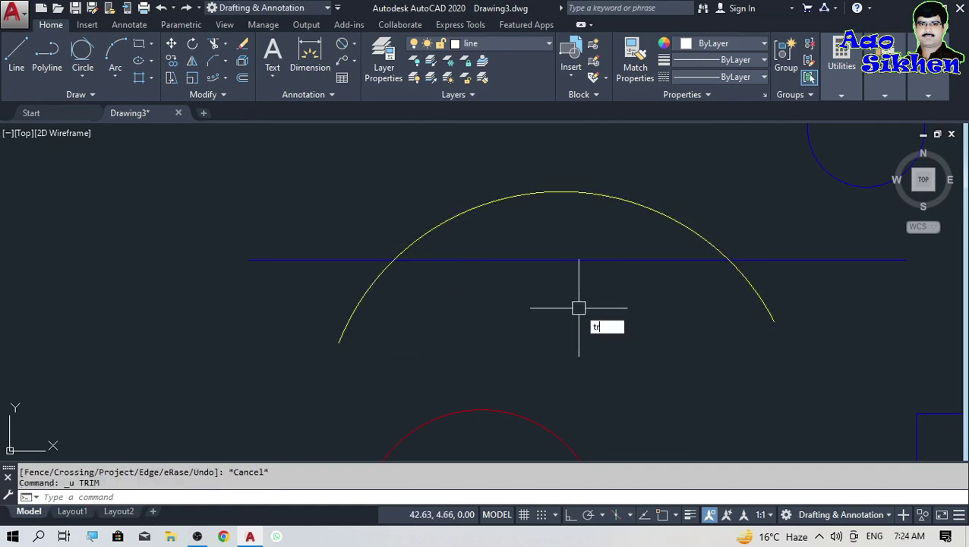
text(r)
key(Return)
key(Return)
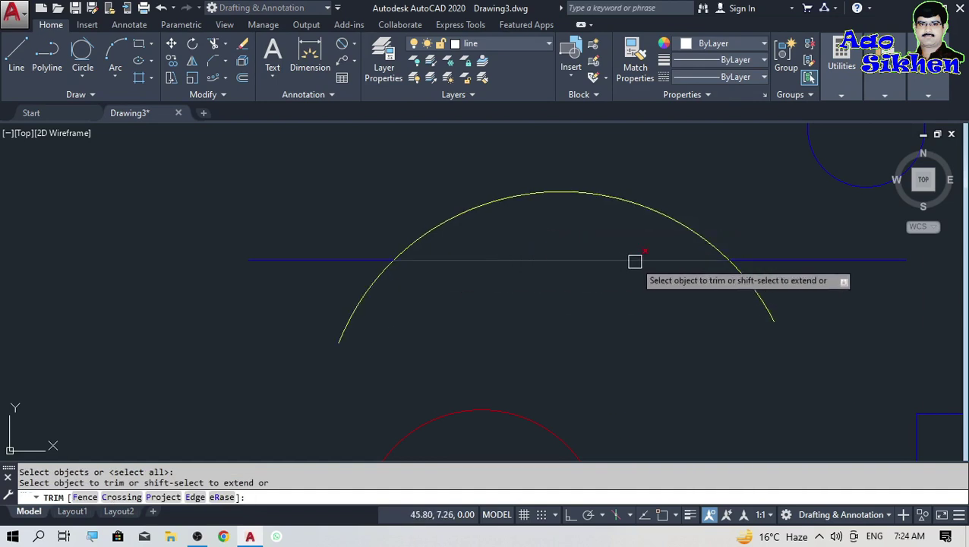
click(592, 257)
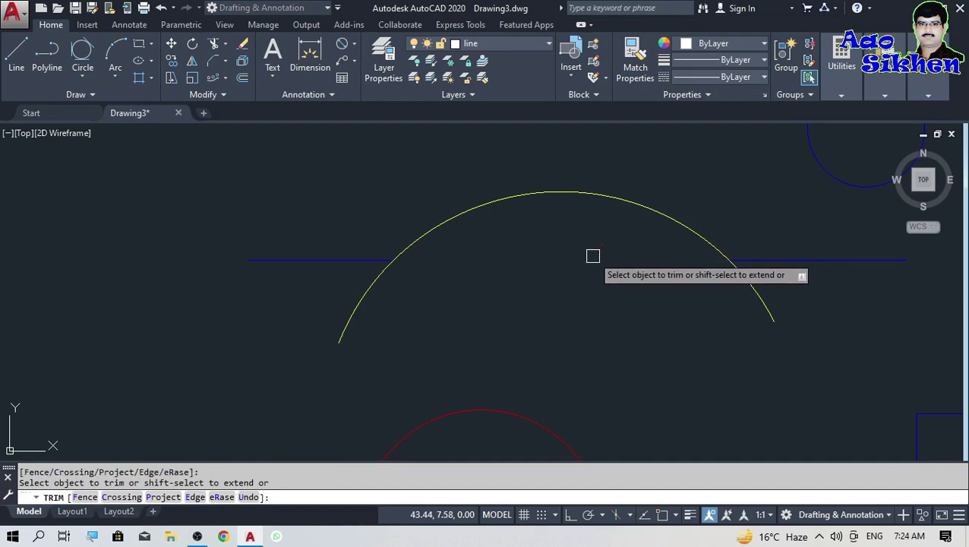
click(750, 289)
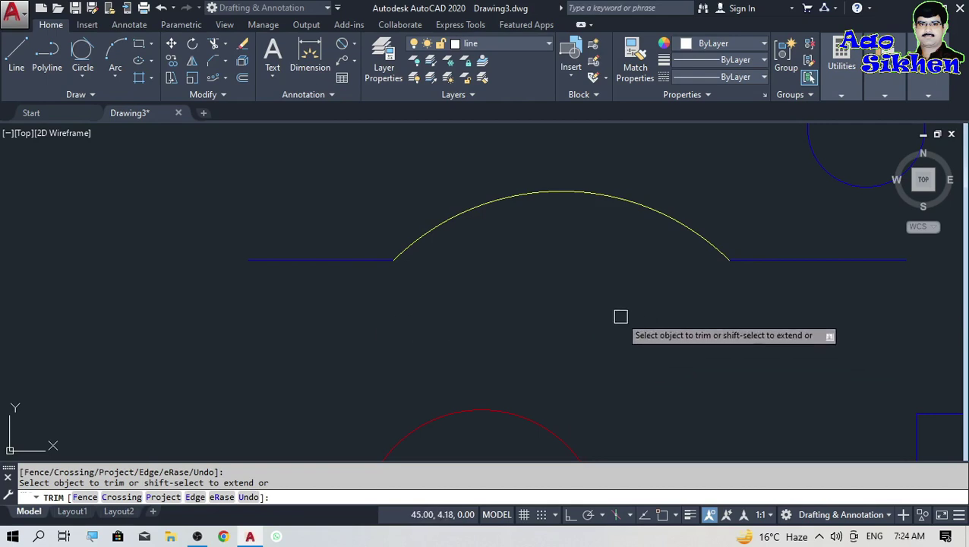
Step: Extend the blue line back across the gap beneath the arc from within the Trim command, and end the command
shift+click(750, 261)
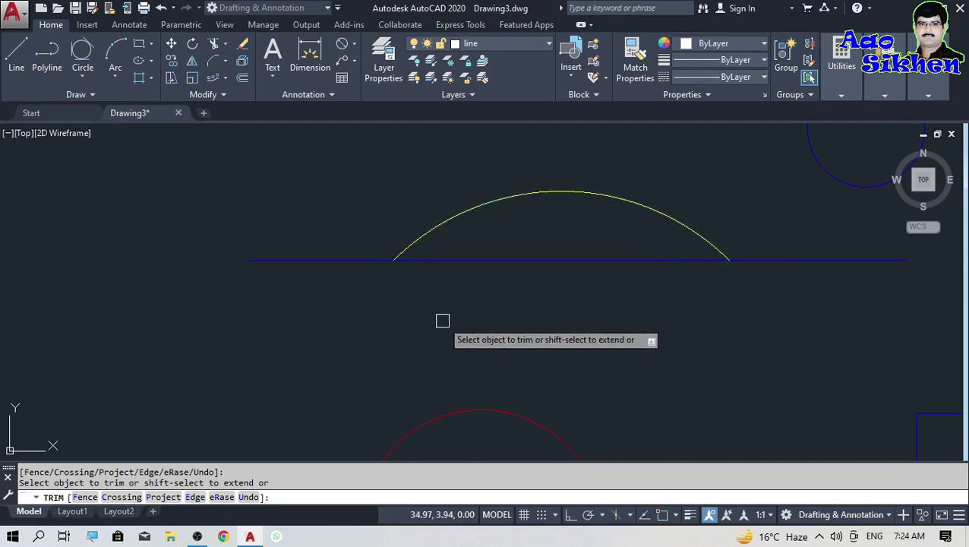
key(Escape)
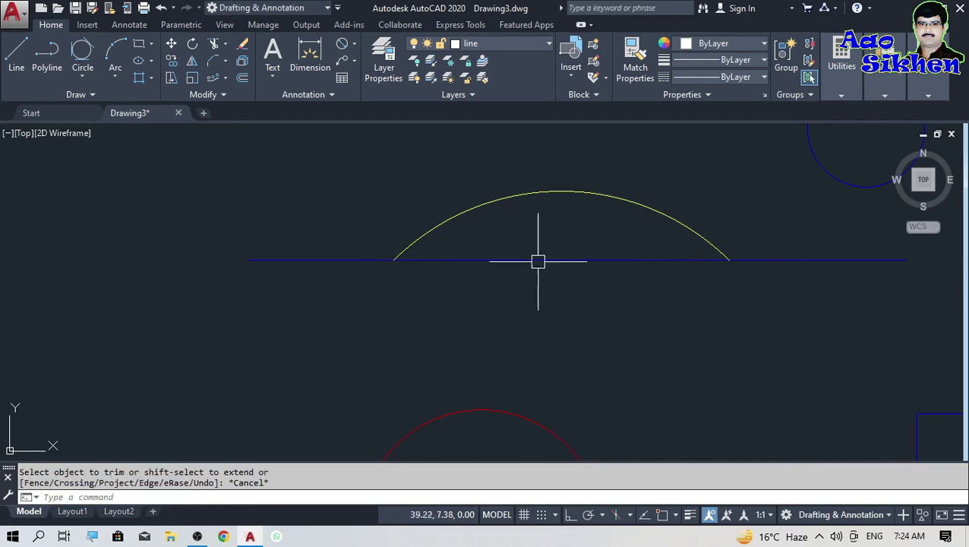
scroll(240, 234, down, 3)
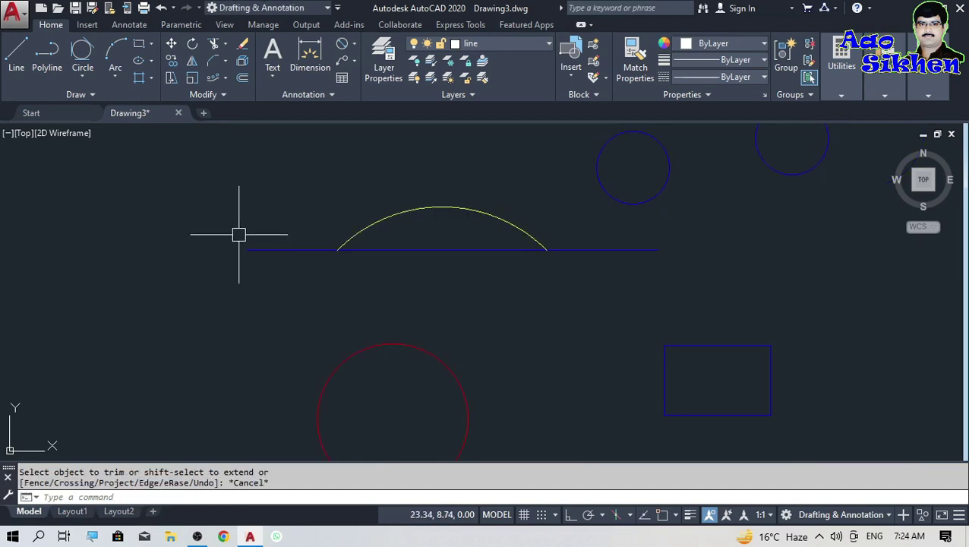